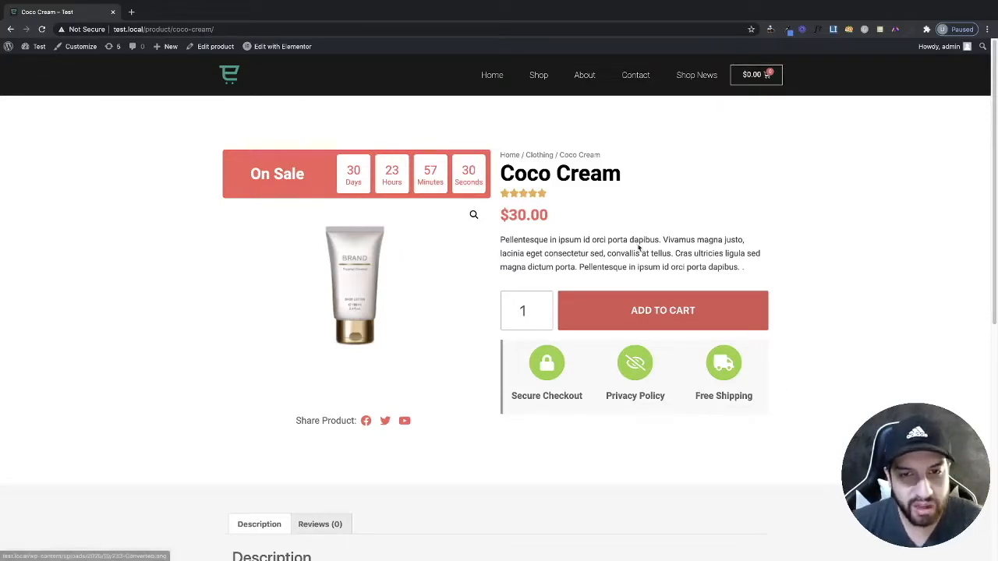
# - Examine the finished Coco Cream product page at full width and in the browser's responsive preview at about 376 px wide
pyautogui.scroll(-5, 627, 250)
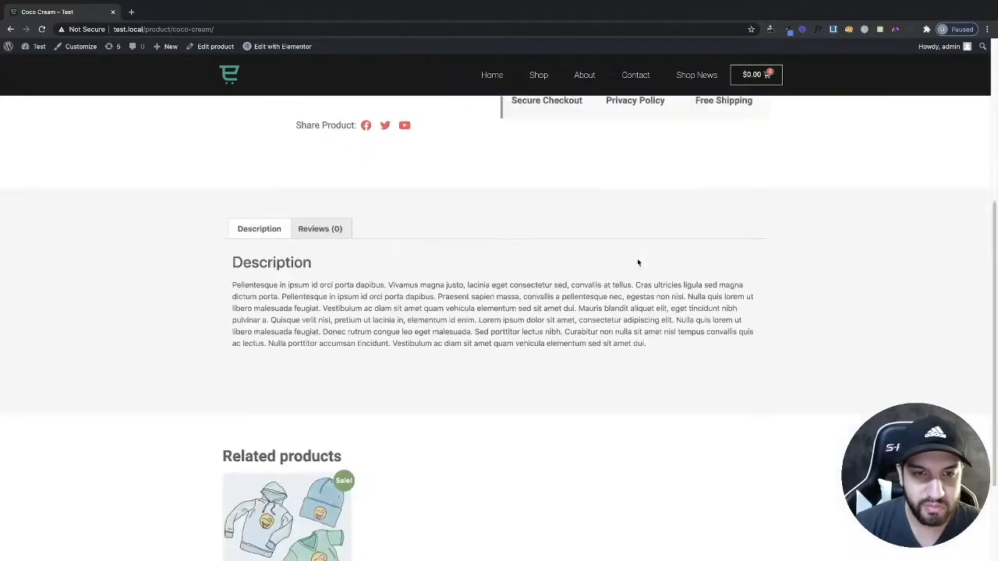
pyautogui.scroll(5, 637, 266)
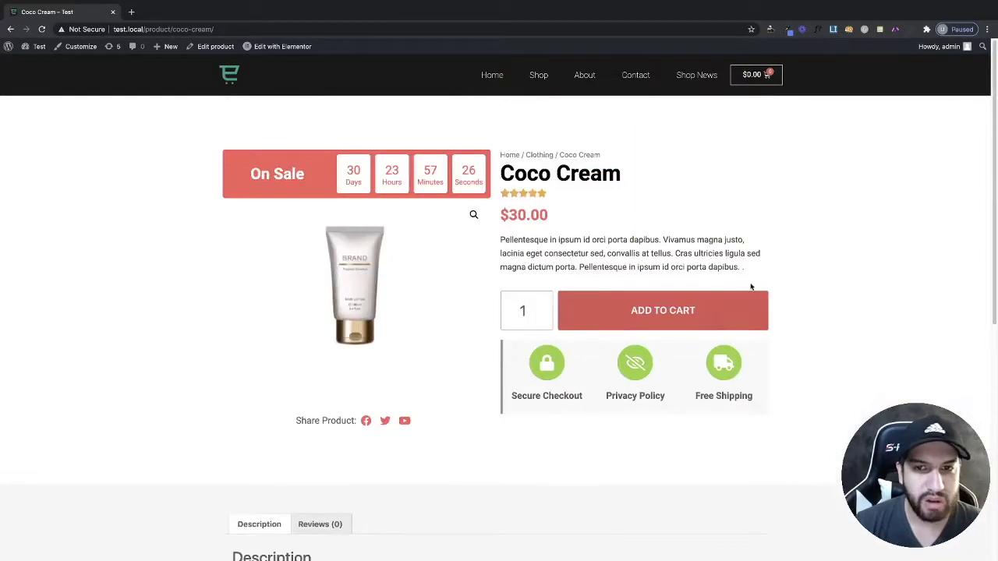
pyautogui.rightClick(856, 230)
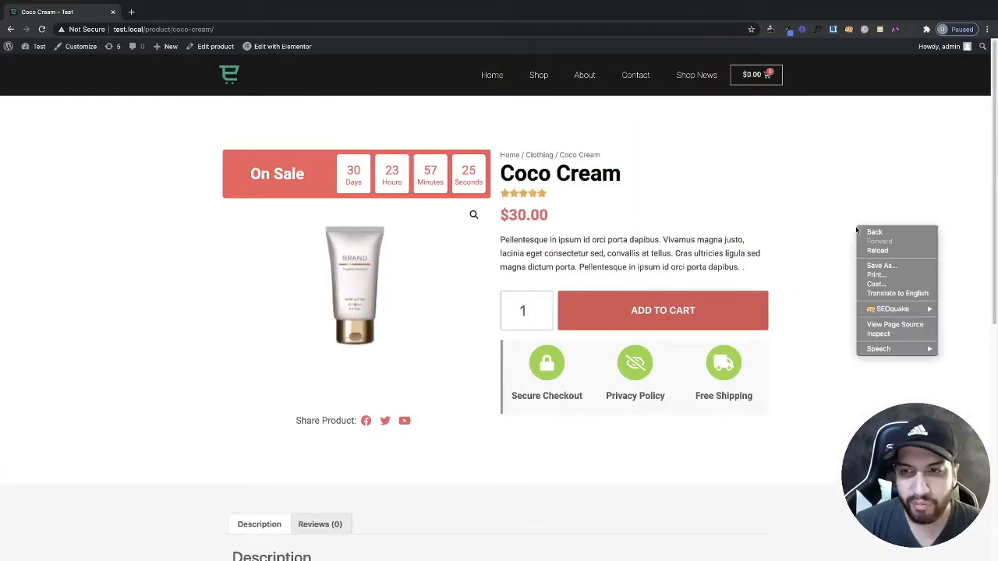
pyautogui.click(877, 334)
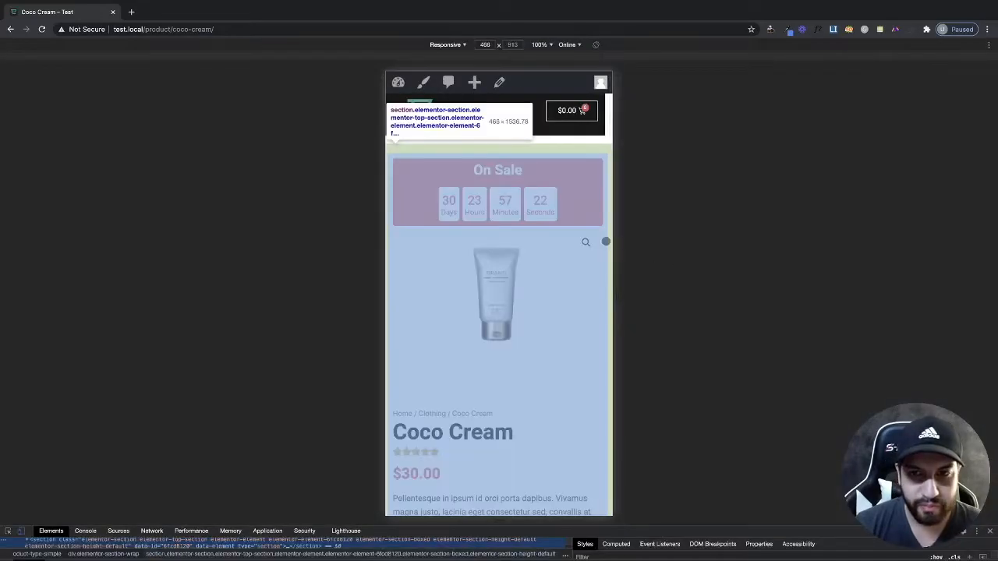
pyautogui.moveTo(617, 243); pyautogui.dragTo(591, 165)
pyautogui.scroll(-8, 521, 184)
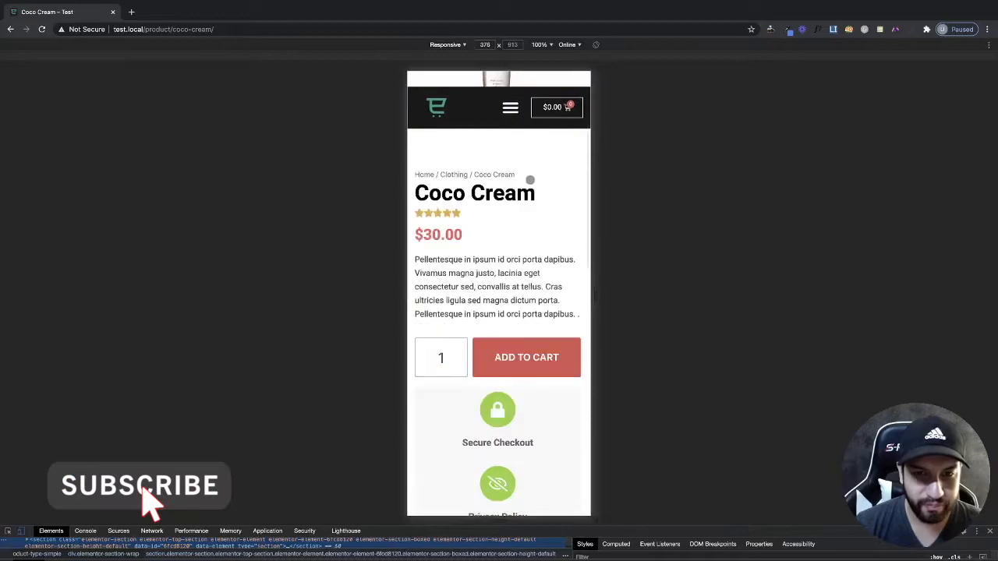
pyautogui.scroll(-10, 535, 177)
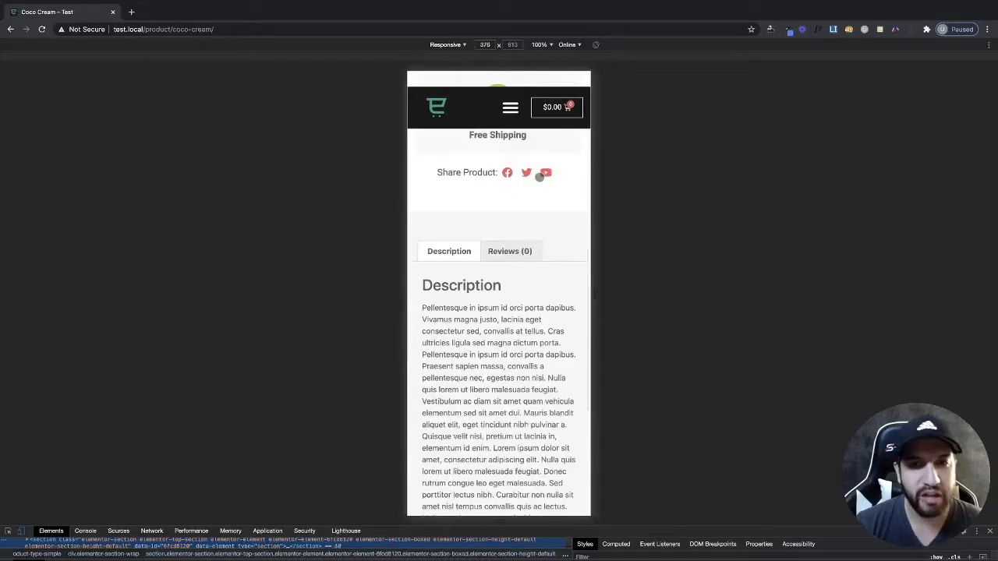
pyautogui.scroll(18, 546, 179)
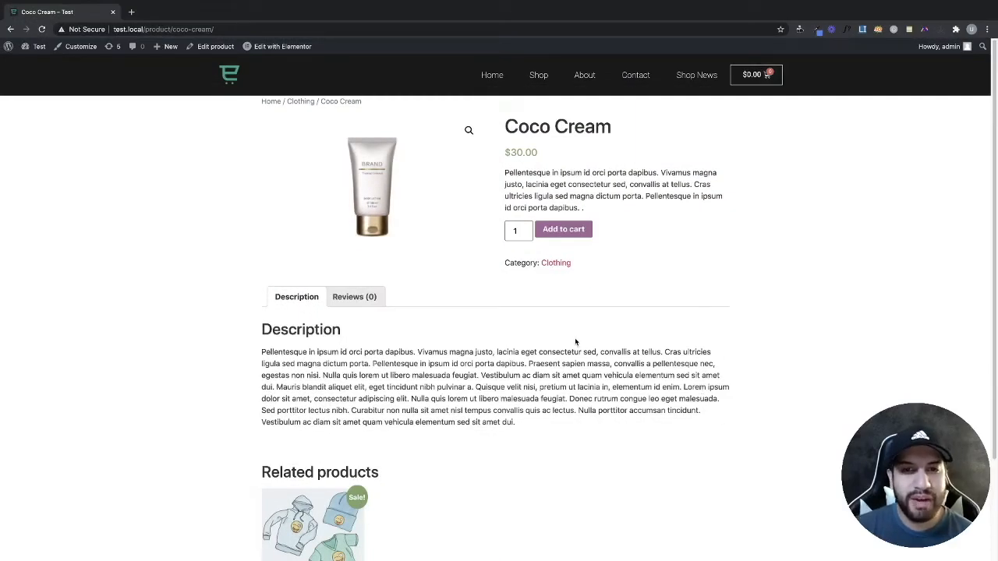
# - Review the default Coco Cream product page and open the site's installed themes in the WordPress admin
pyautogui.scroll(-3, 596, 290)
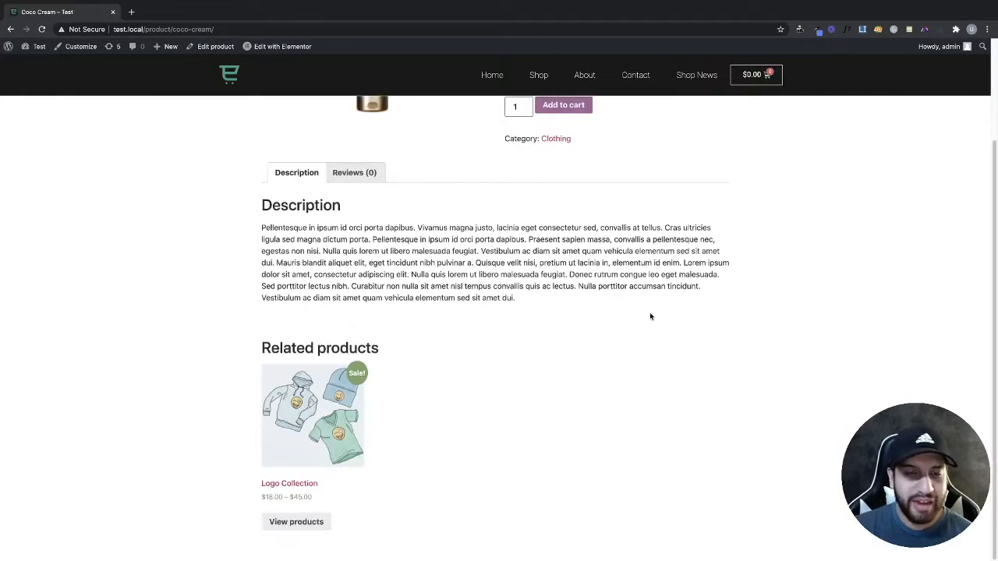
pyautogui.scroll(3, 650, 316)
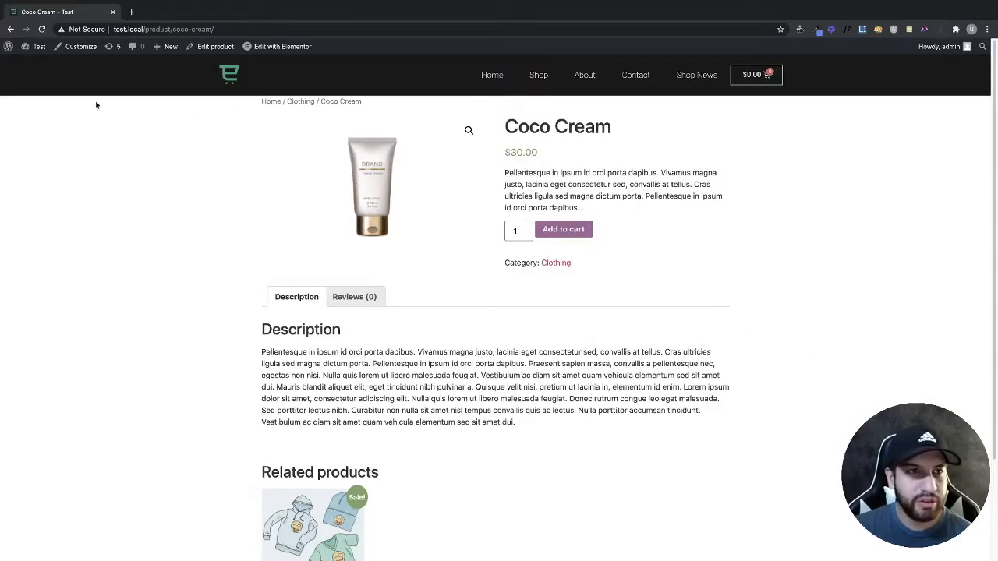
pyautogui.moveTo(36, 46)
pyautogui.click(32, 64)
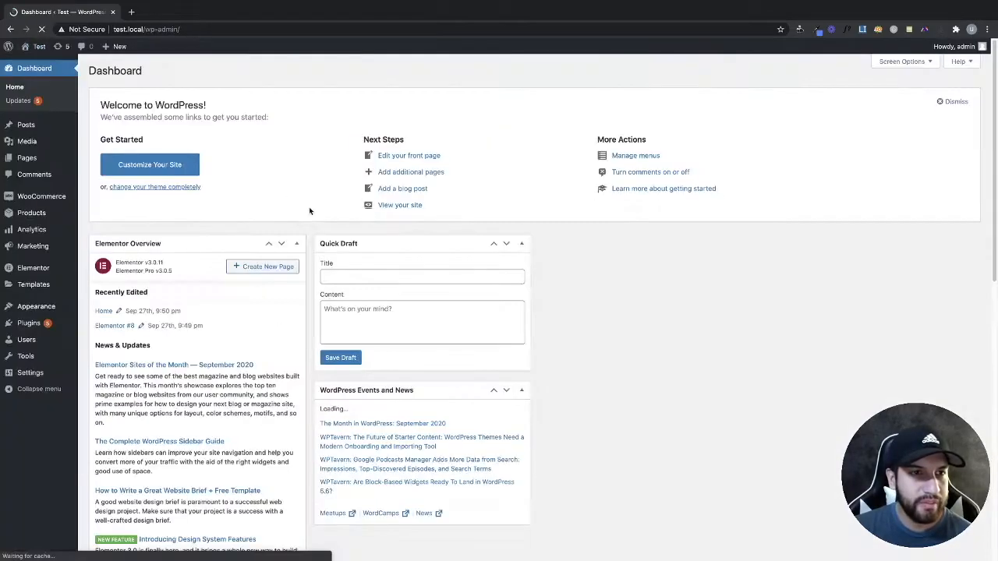
pyautogui.moveTo(51, 312)
pyautogui.click(92, 310)
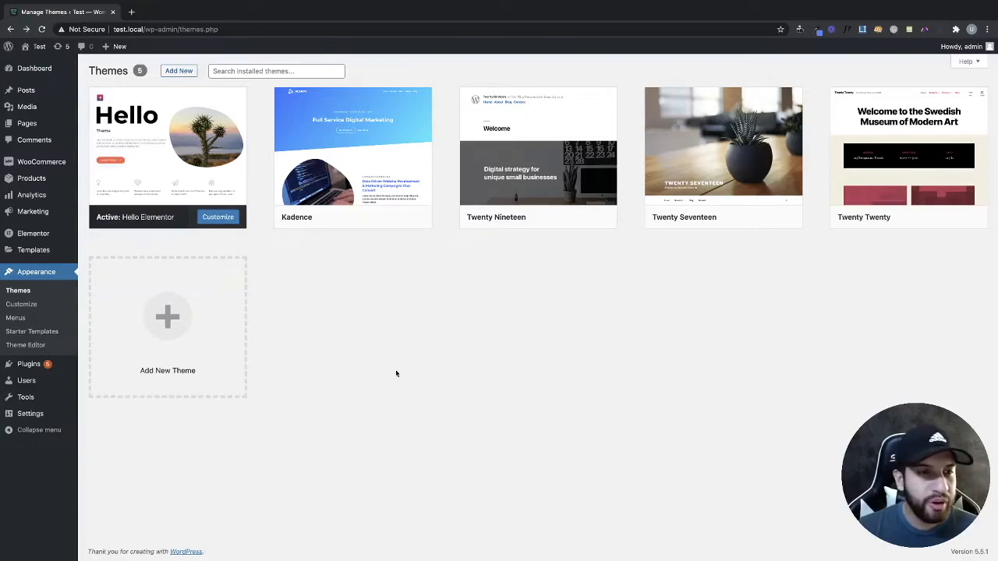
# - Create a Single Product template named "New Product Page Design" in the Theme Builder, starting from a blank canvas without a library block
pyautogui.moveTo(47, 250)
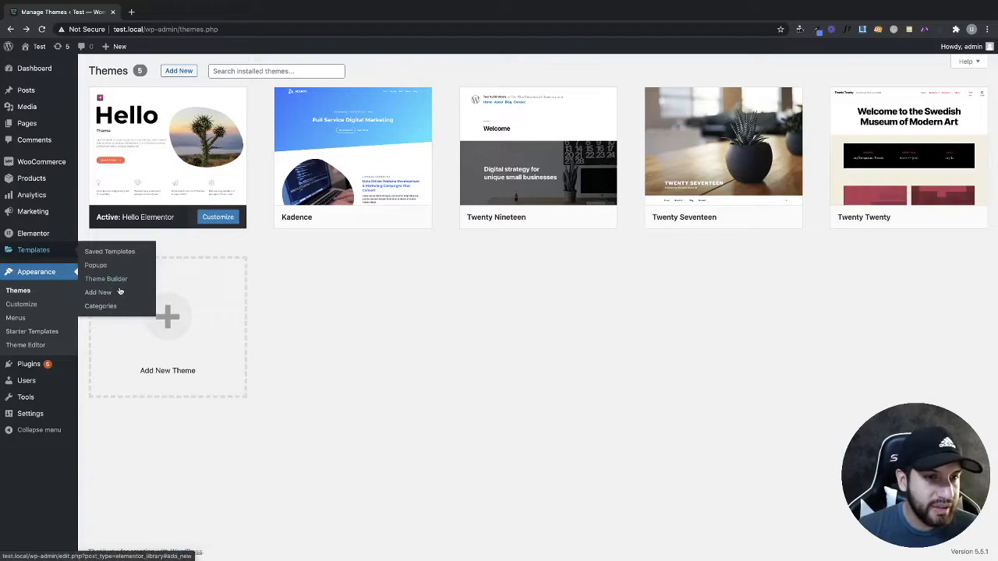
pyautogui.click(123, 280)
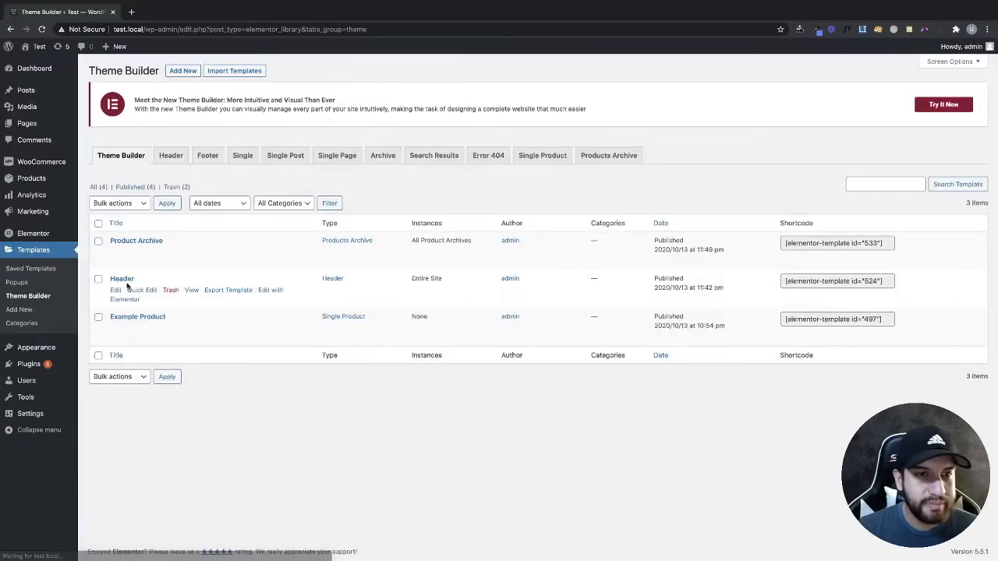
pyautogui.click(181, 73)
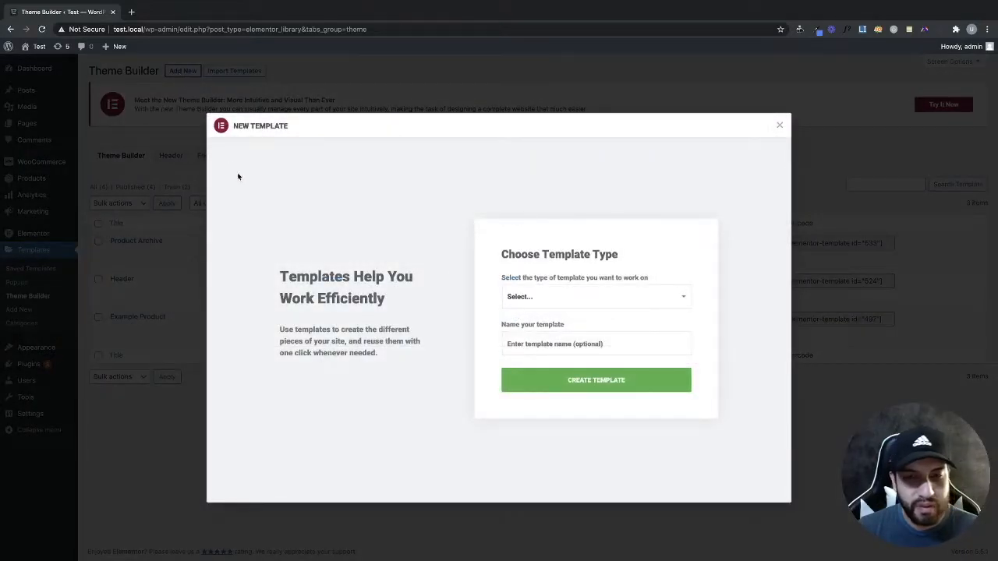
pyautogui.click(526, 303)
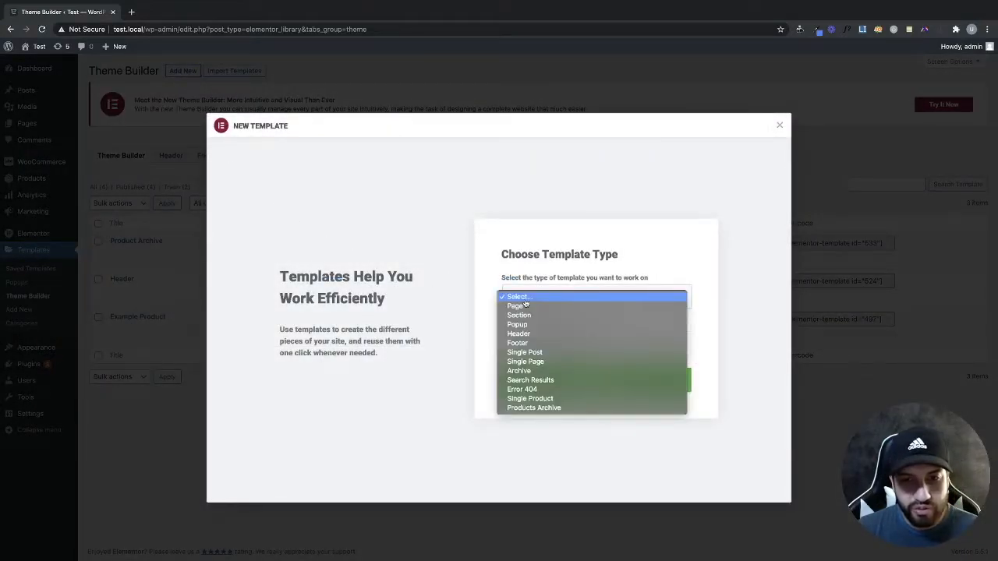
pyautogui.click(540, 400)
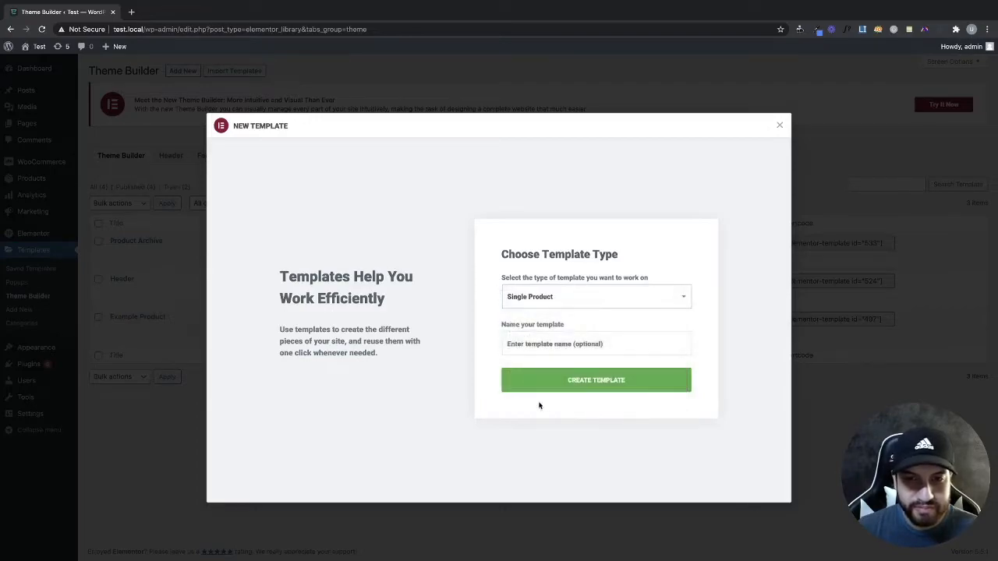
pyautogui.click(539, 343)
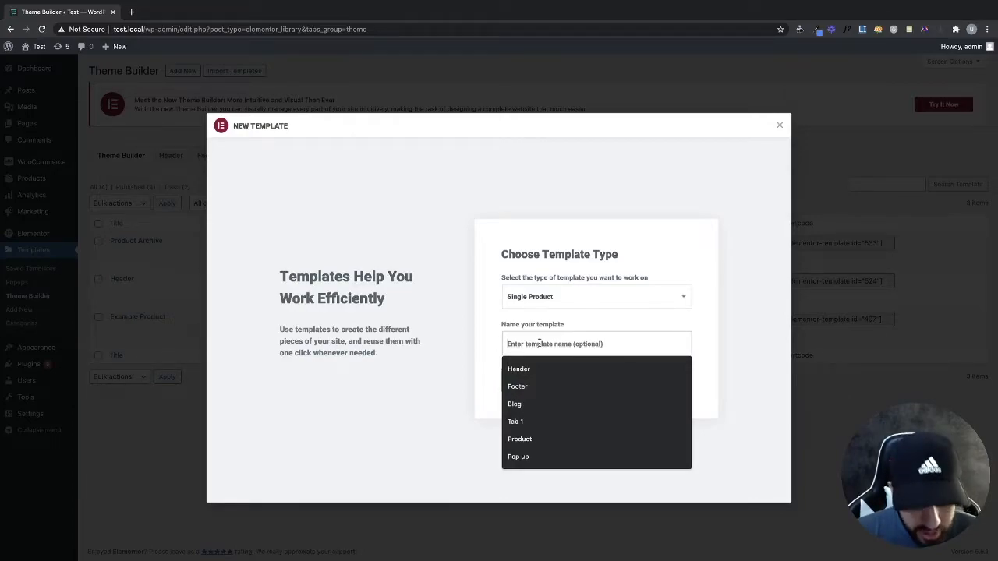
pyautogui.write('New Product Page Design')
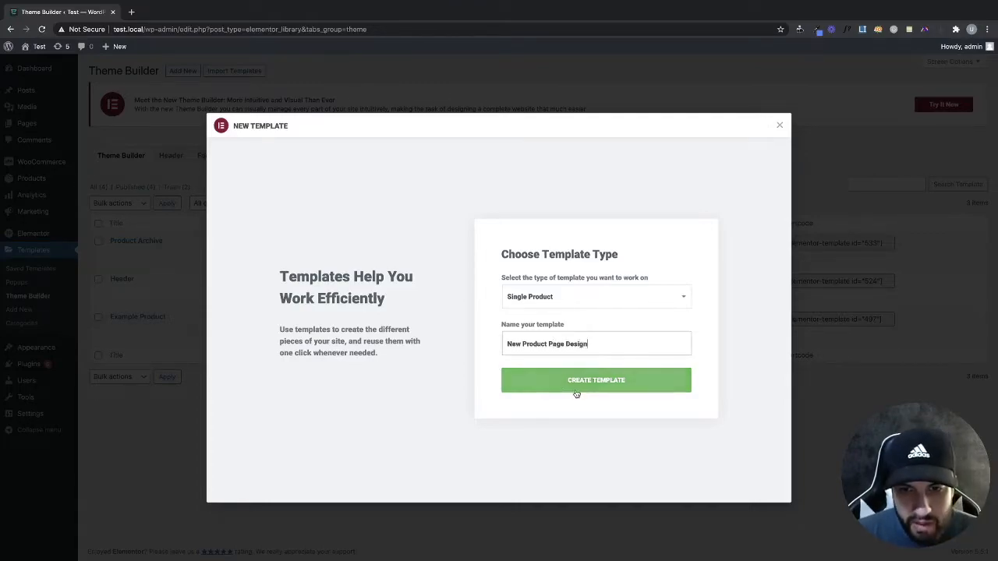
pyautogui.click(597, 380)
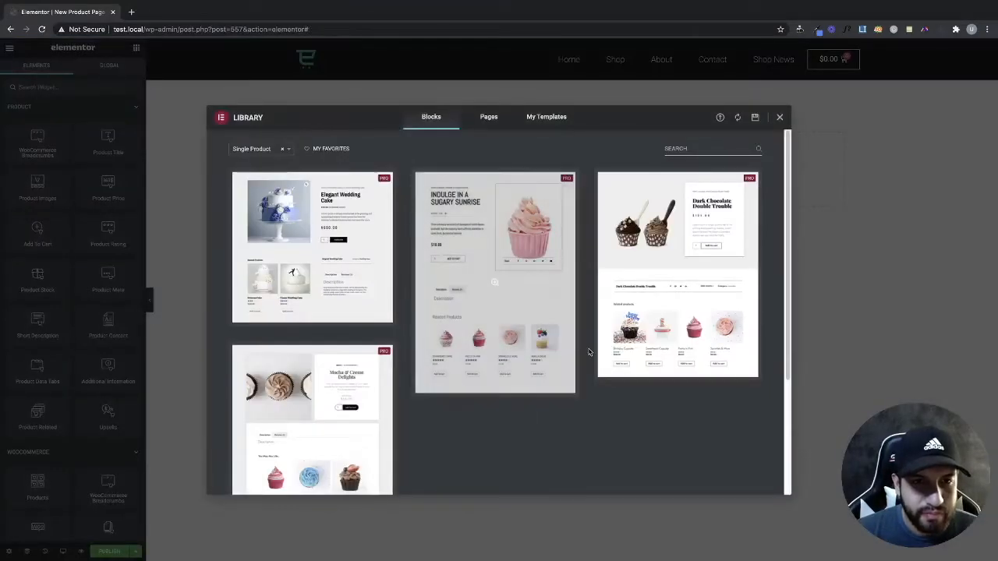
pyautogui.click(780, 118)
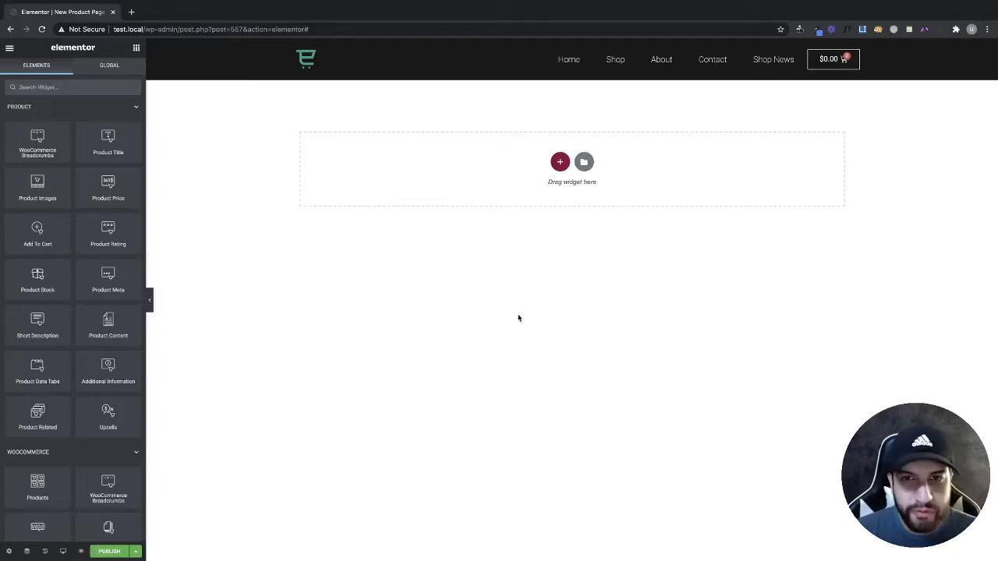
# - Add a section with two equal columns and set its top and bottom padding to 100 px with unlinked values
pyautogui.click(559, 161)
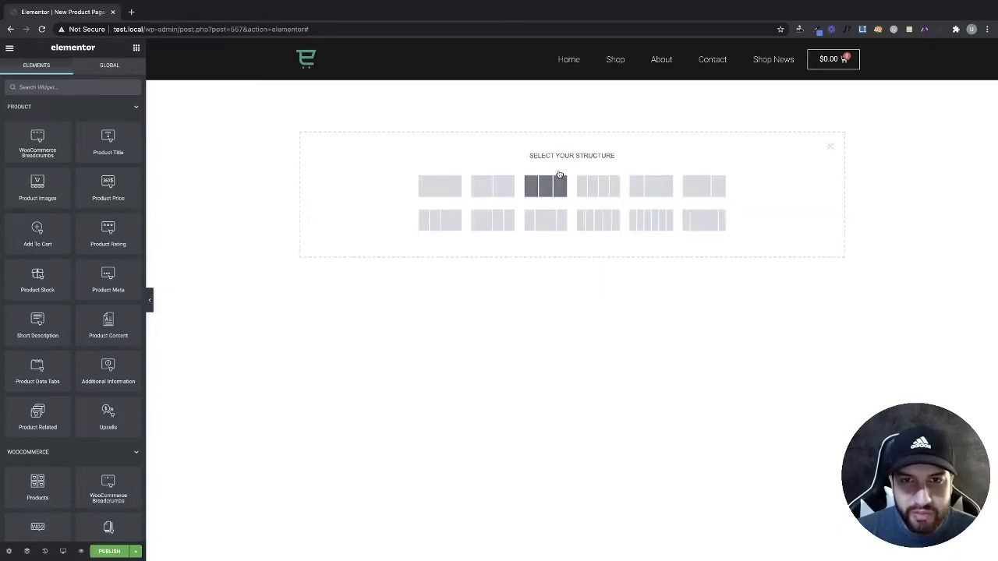
pyautogui.click(494, 194)
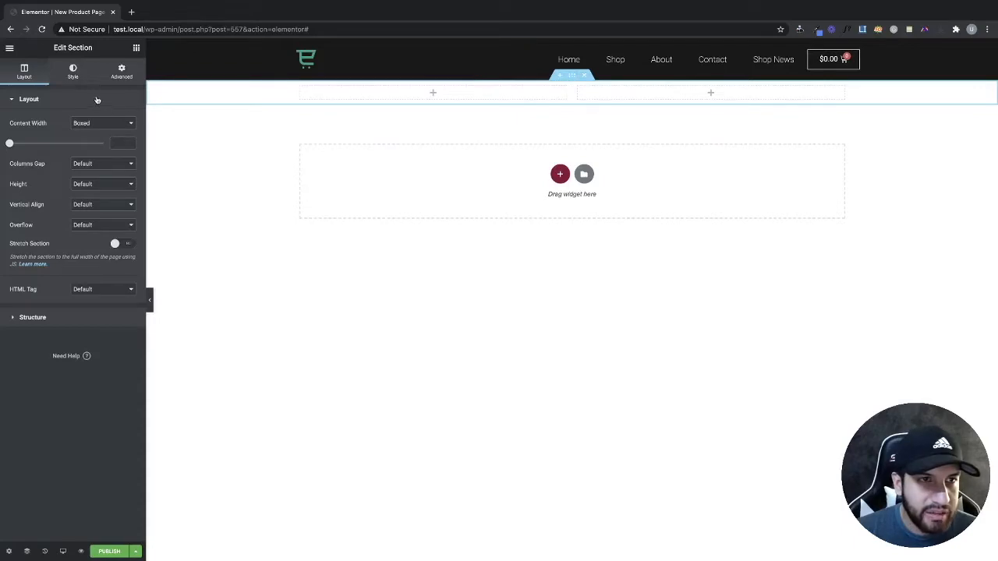
pyautogui.click(121, 78)
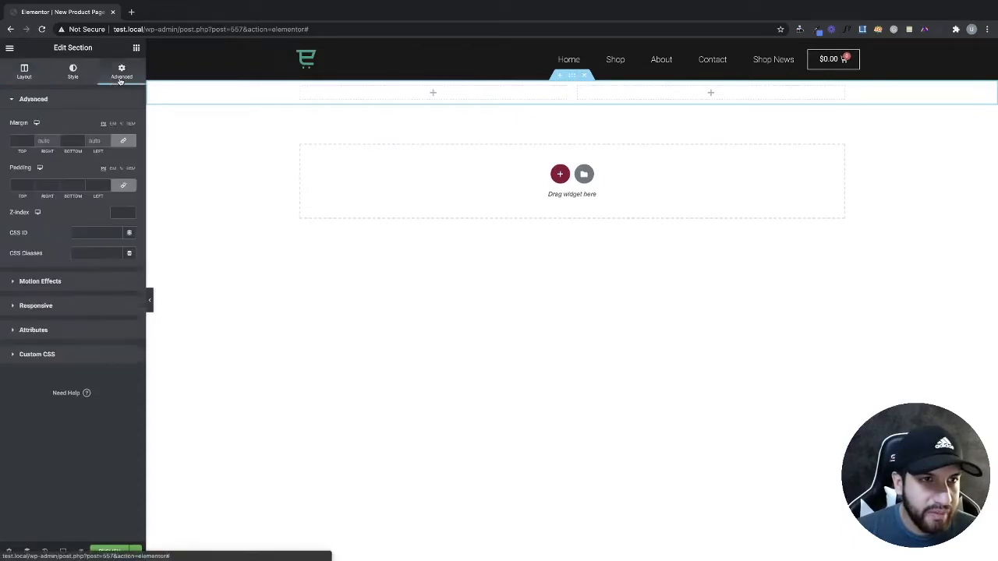
pyautogui.click(124, 186)
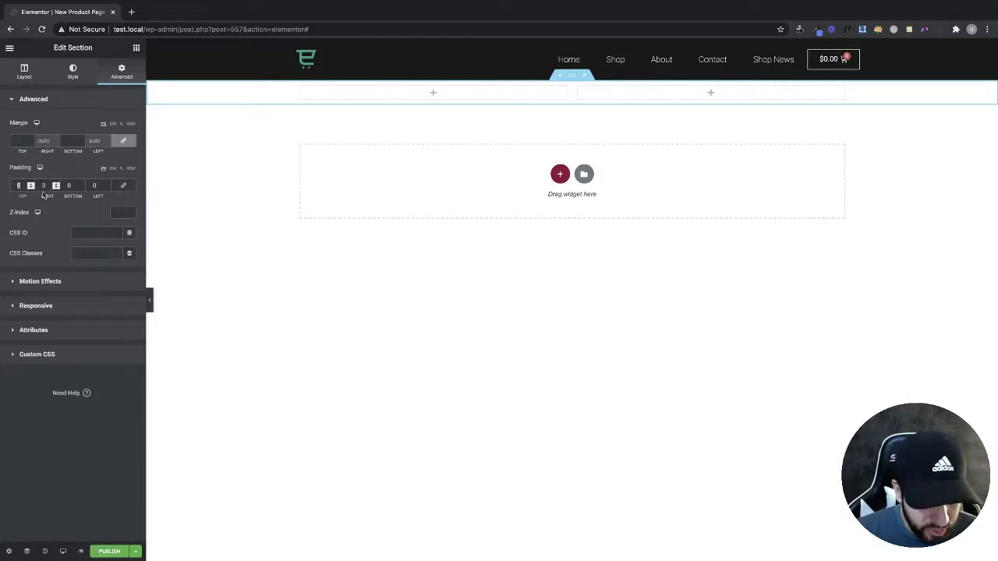
pyautogui.write('100')
pyautogui.click(68, 185)
pyautogui.write('100')
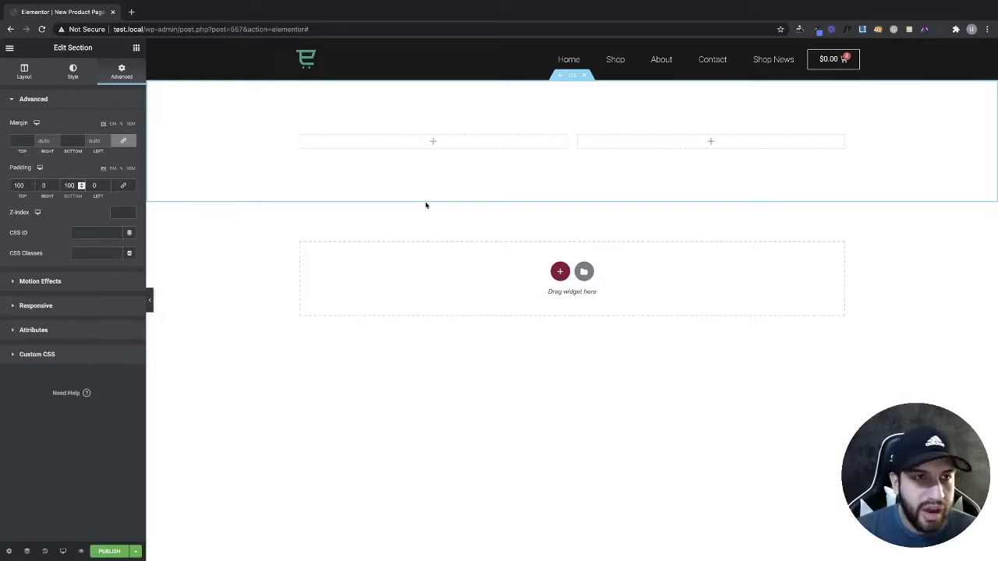
# - Place the Product Images widget in the first column and the WooCommerce Breadcrumbs widget in the second column
pyautogui.click(135, 49)
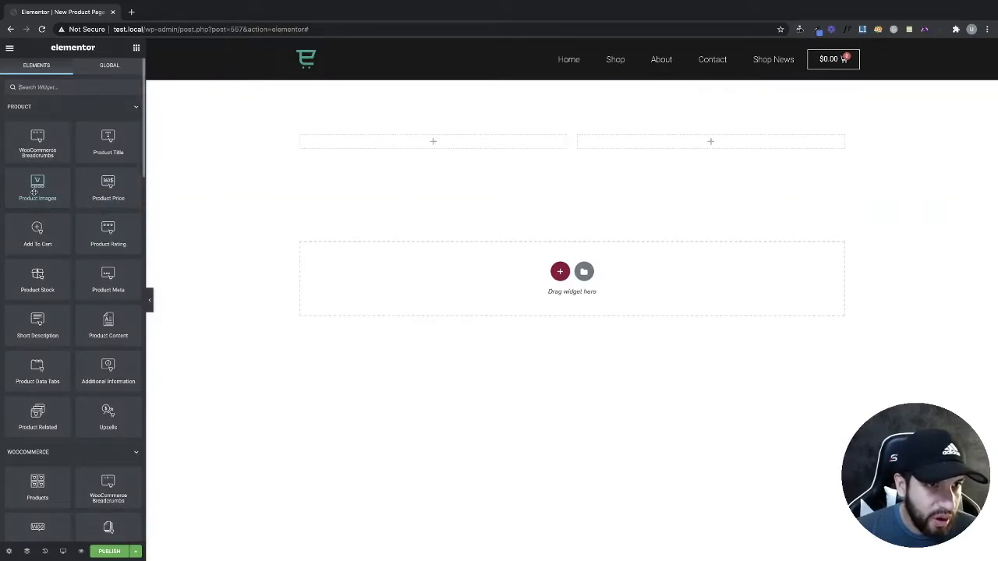
pyautogui.moveTo(35, 191); pyautogui.dragTo(430, 146)
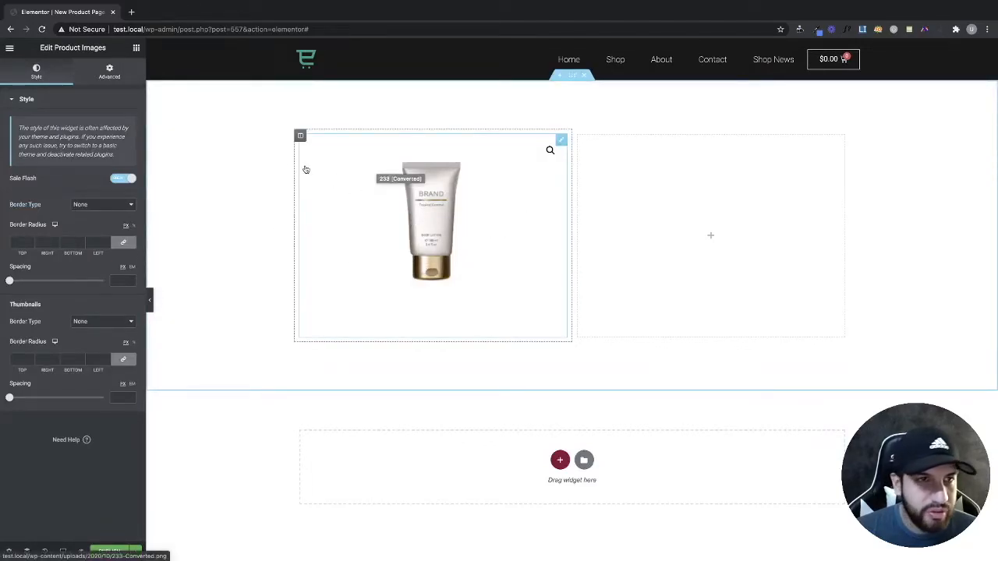
pyautogui.click(138, 49)
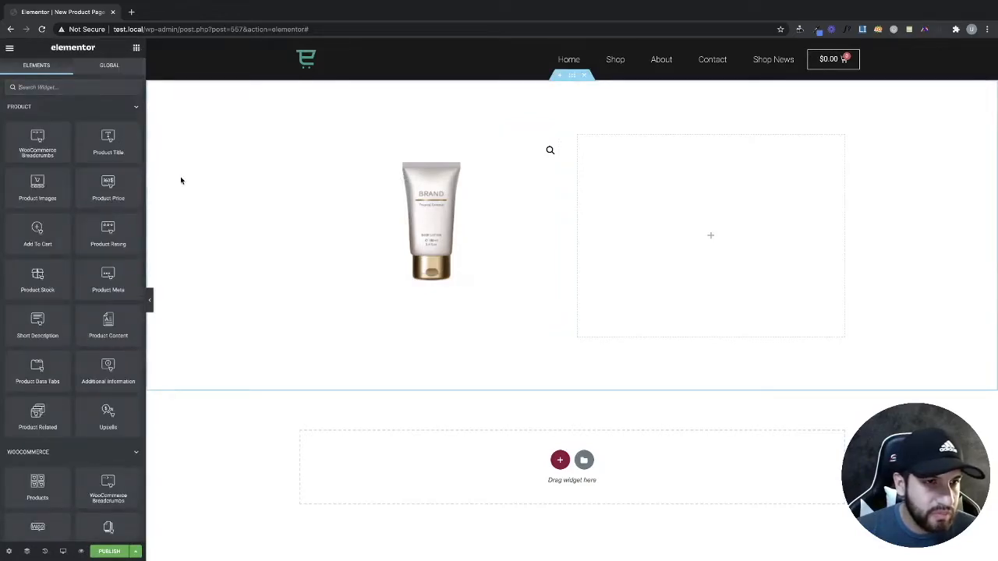
pyautogui.scroll(-1, 92, 253)
pyautogui.scroll(-2, 92, 253)
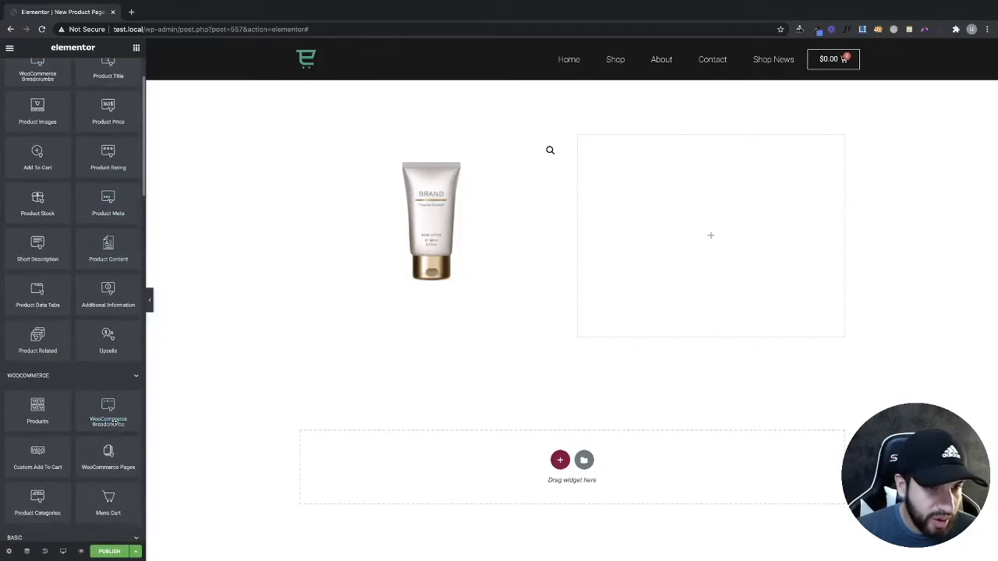
pyautogui.moveTo(107, 417); pyautogui.dragTo(657, 260)
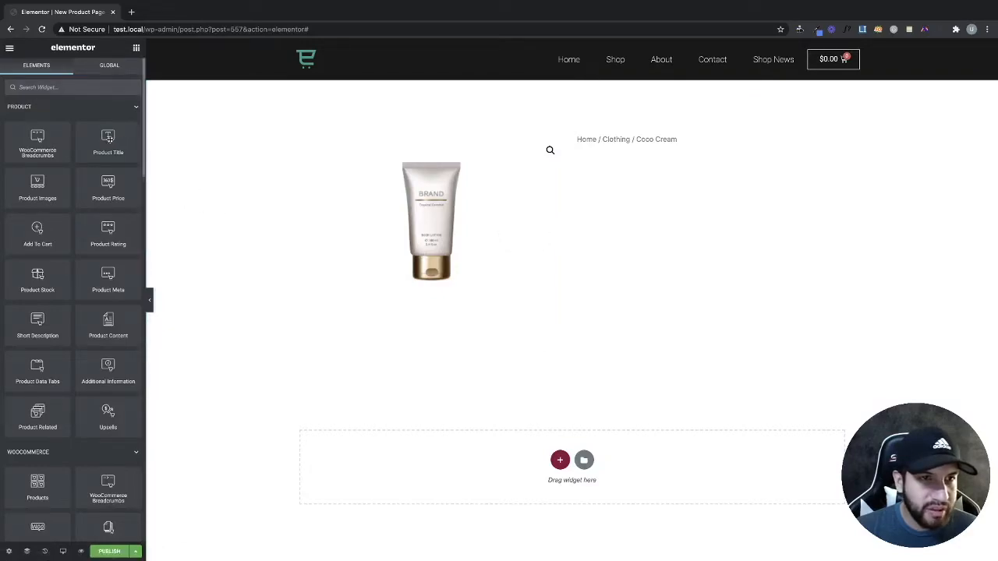
# - Add the Product Title widget below the breadcrumbs and set its text color to black (#000000)
pyautogui.moveTo(107, 140); pyautogui.dragTo(618, 150)
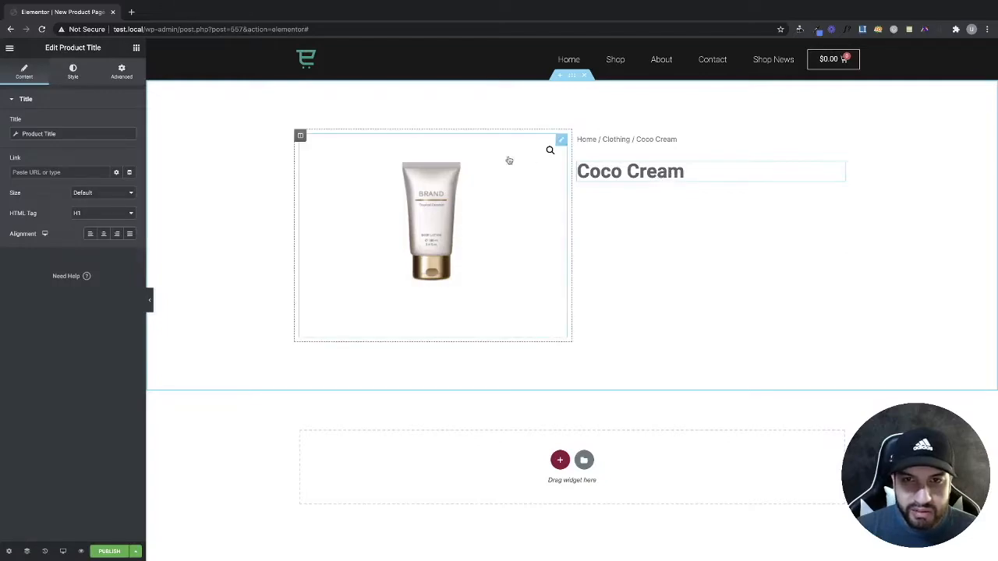
pyautogui.click(69, 78)
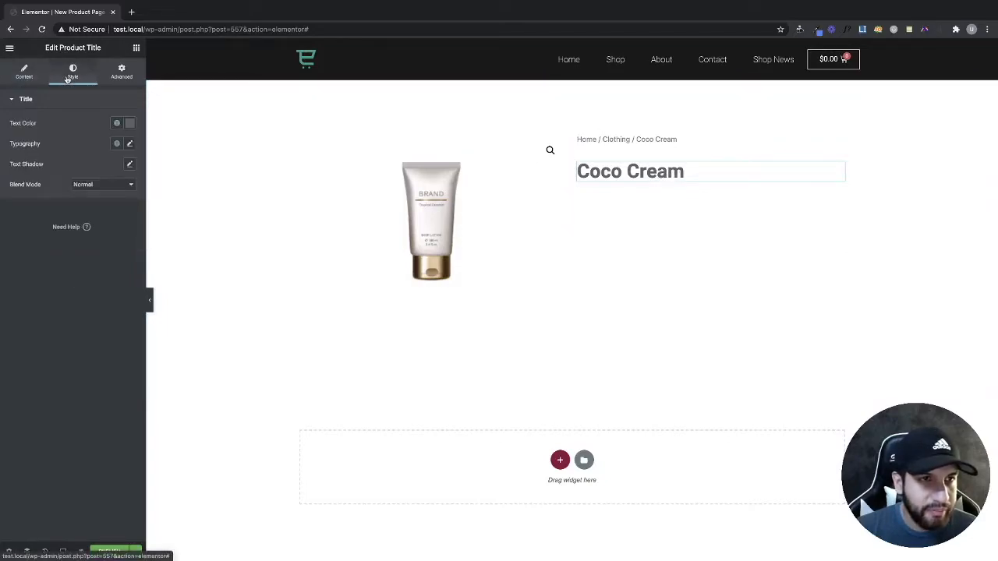
pyautogui.click(130, 123)
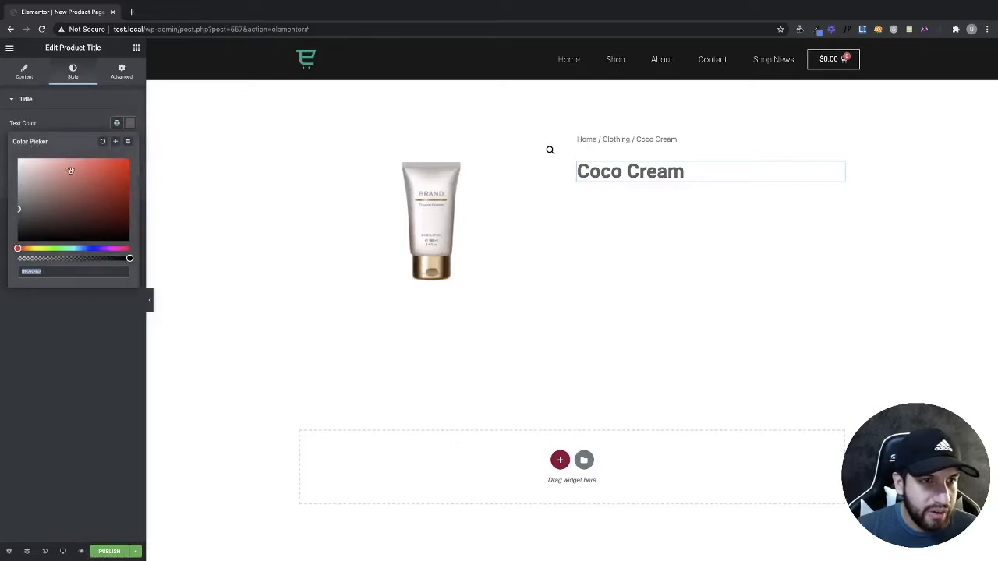
pyautogui.moveTo(23, 207); pyautogui.dragTo(3, 252)
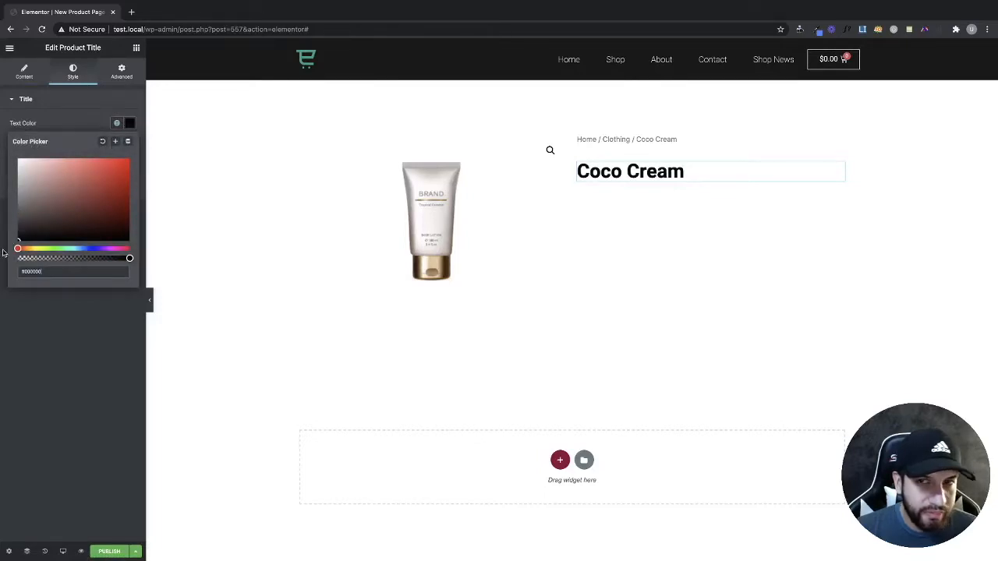
pyautogui.click(81, 315)
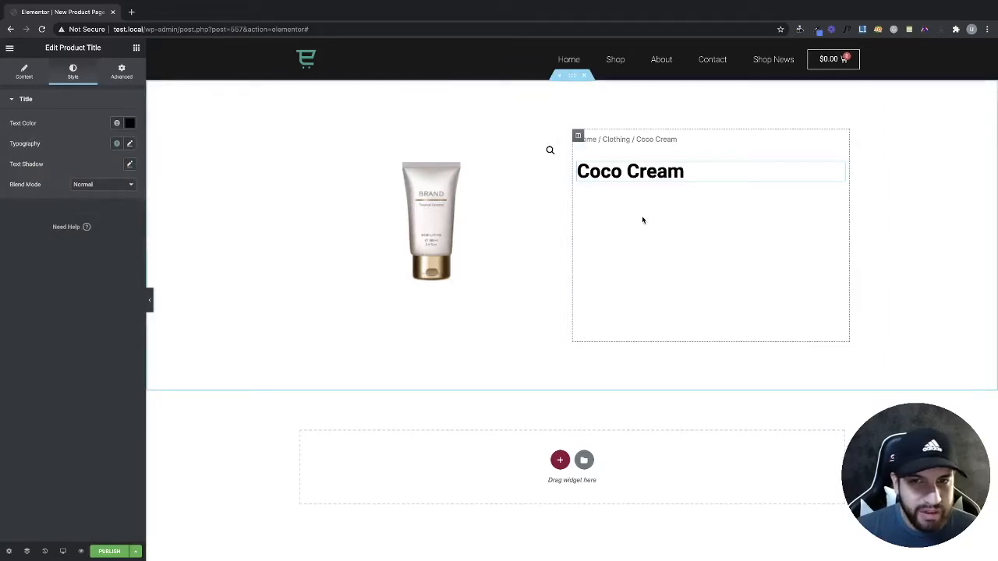
# - Set the product title's font size to 45 px in its typography settings
pyautogui.click(129, 143)
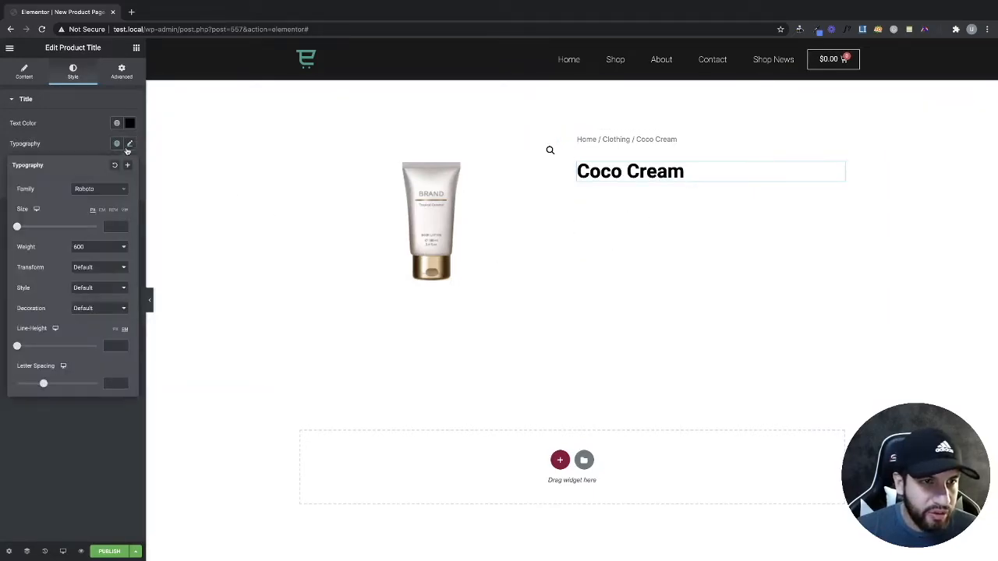
pyautogui.click(72, 132)
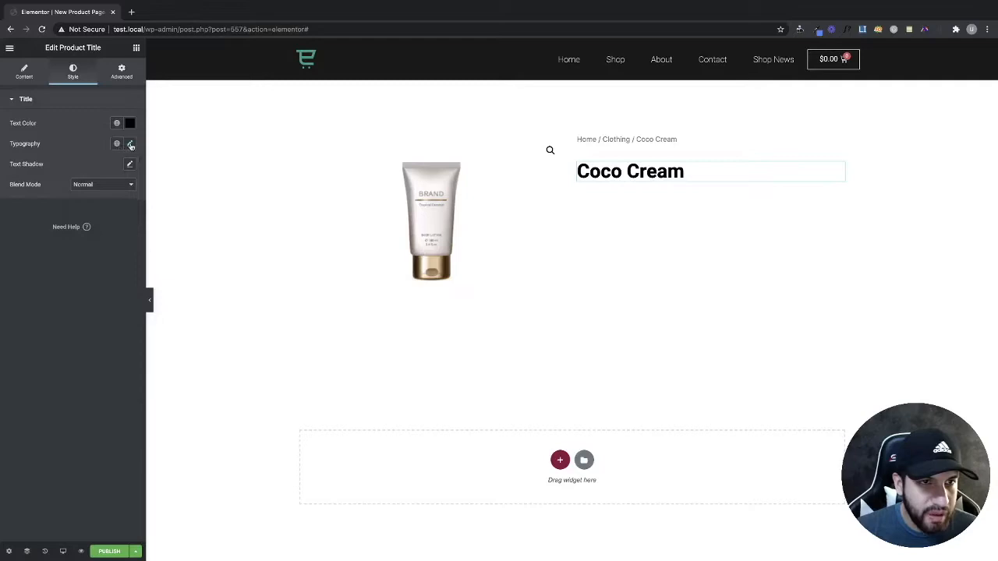
pyautogui.click(129, 143)
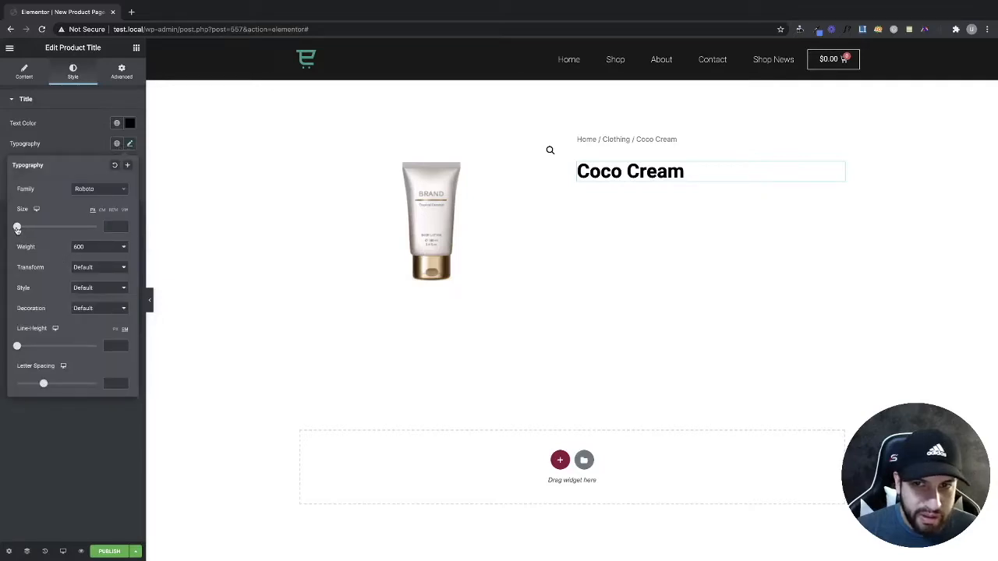
pyautogui.moveTo(16, 228); pyautogui.dragTo(33, 232)
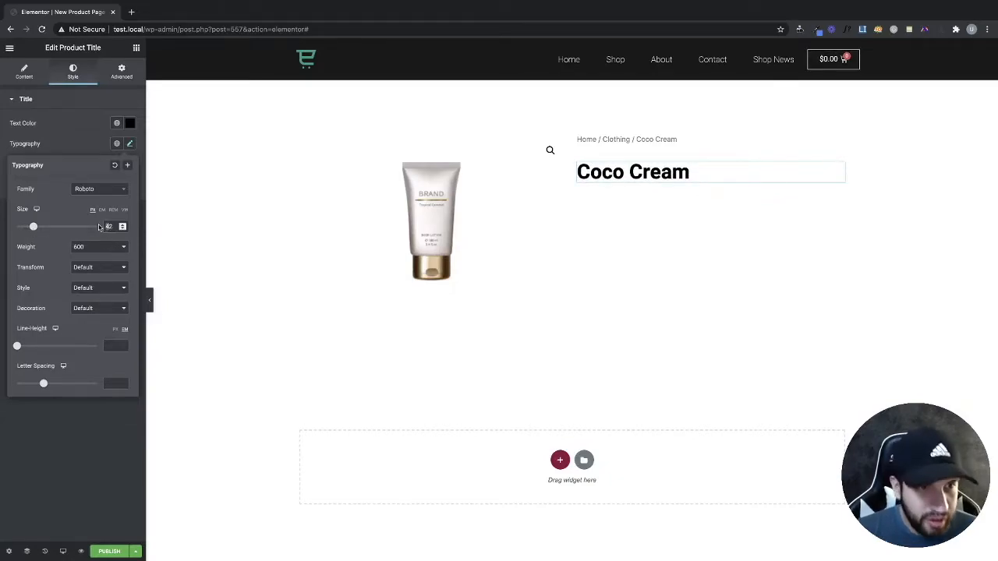
pyautogui.moveTo(116, 226); pyautogui.dragTo(102, 227)
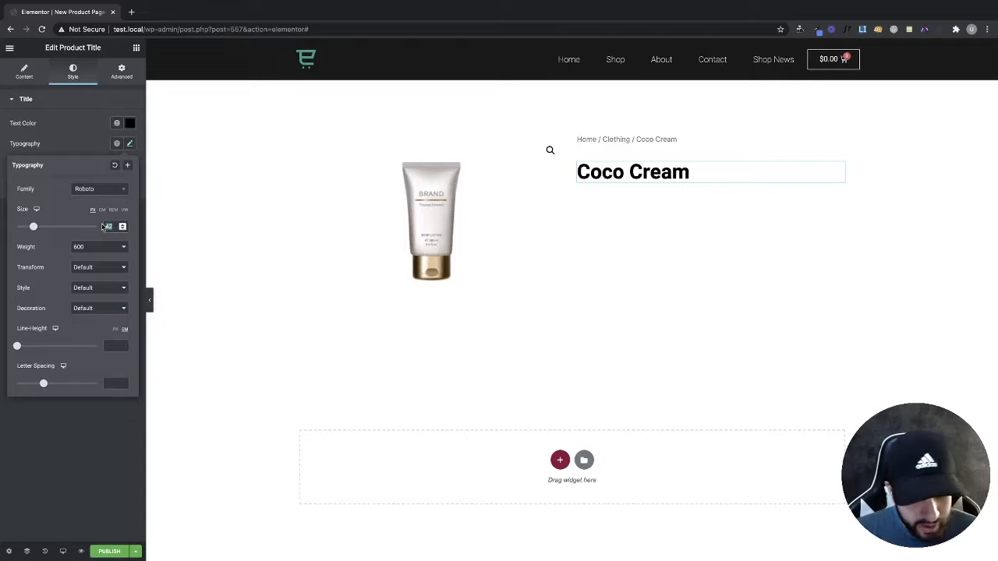
pyautogui.write('45')
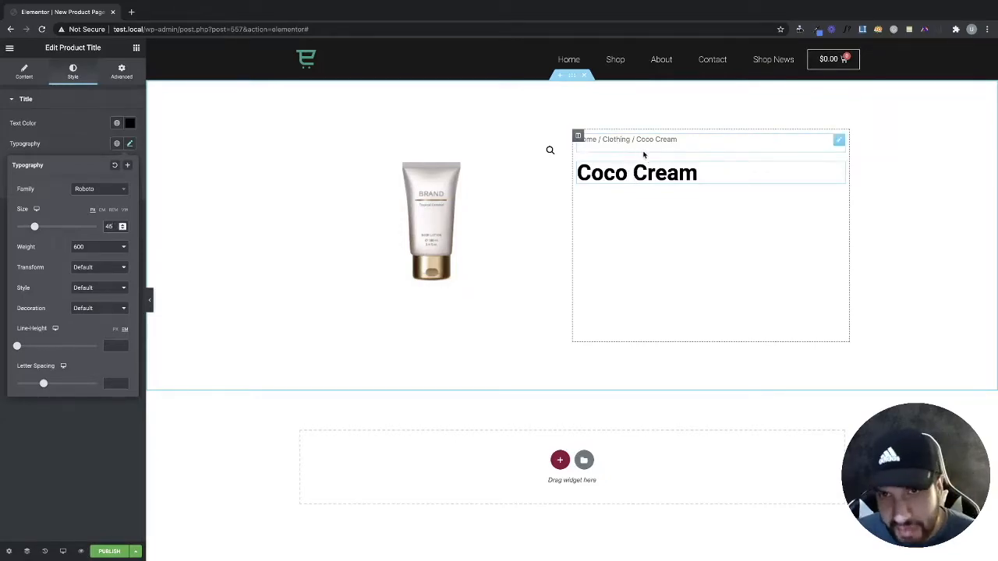
# - Unlink the breadcrumbs widget's margin values and set its bottom margin to -31 px
pyautogui.click(693, 148)
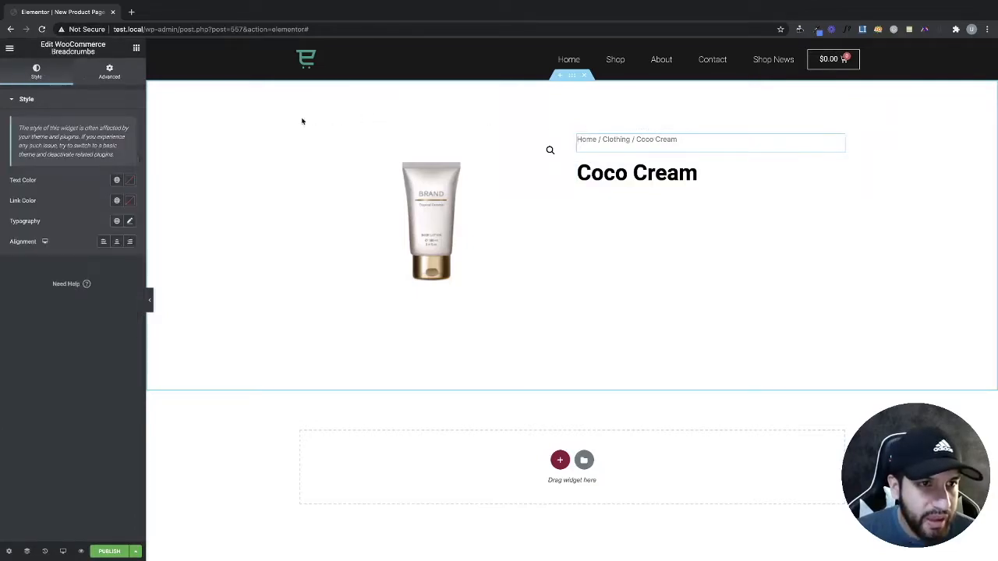
pyautogui.click(110, 74)
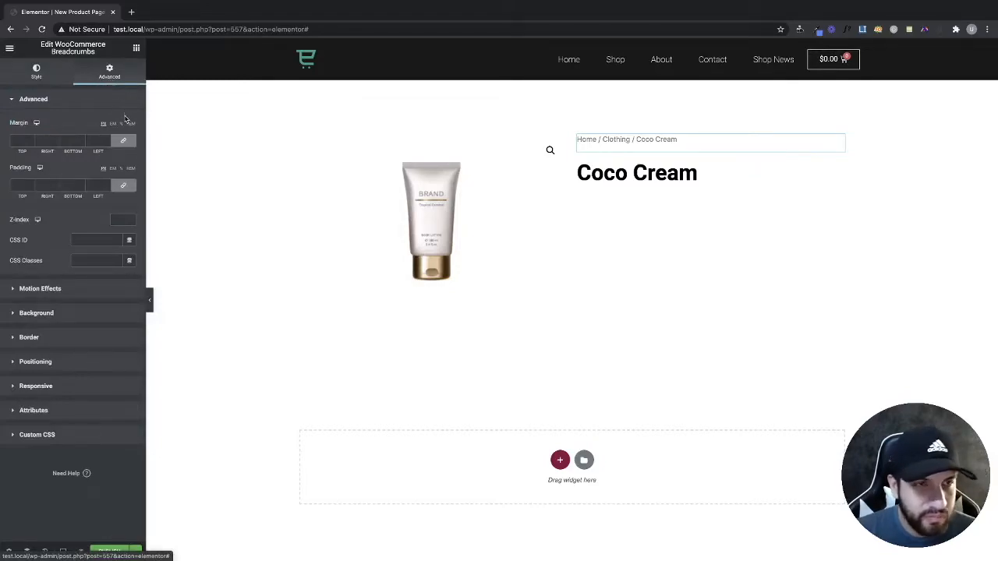
pyautogui.click(125, 141)
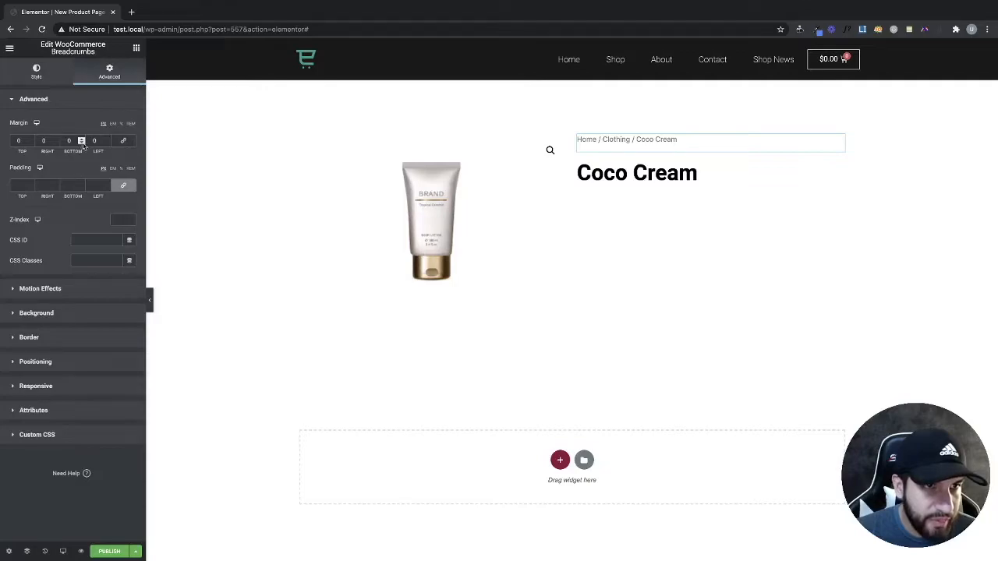
pyautogui.moveTo(83, 145); pyautogui.dragTo(83, 144)
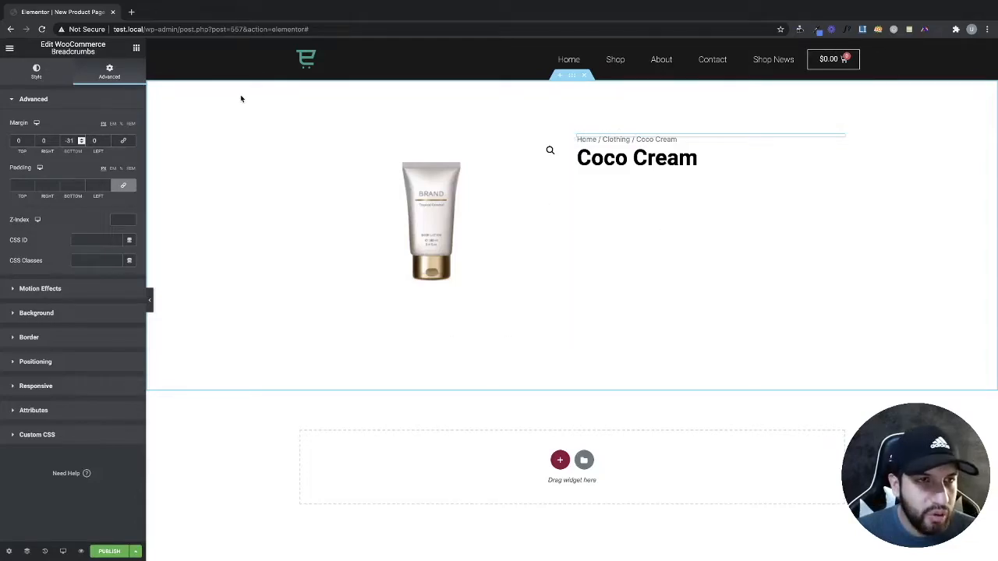
# - Try the Product Rating widget below the product title, and delete it
pyautogui.click(136, 49)
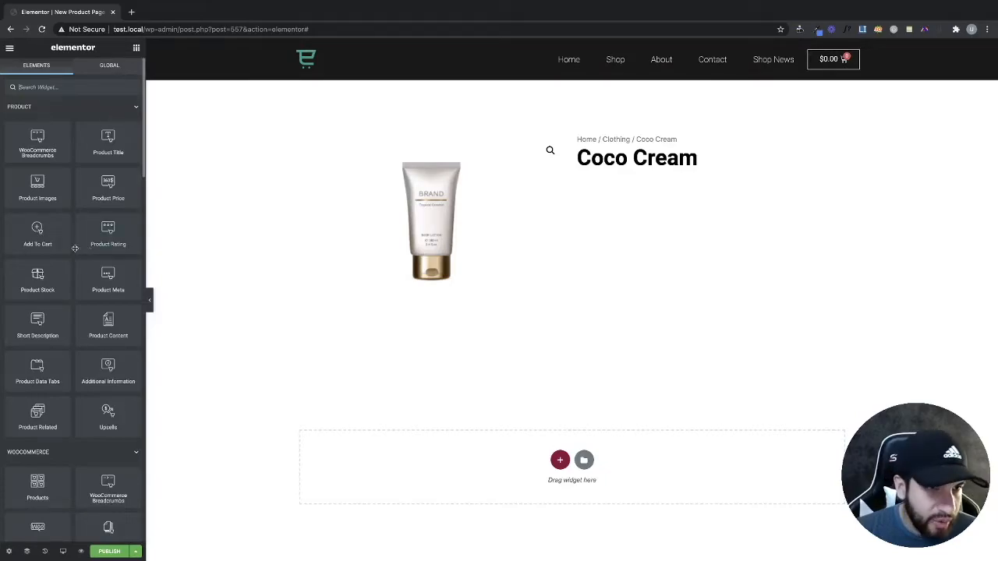
pyautogui.moveTo(103, 239); pyautogui.dragTo(636, 190)
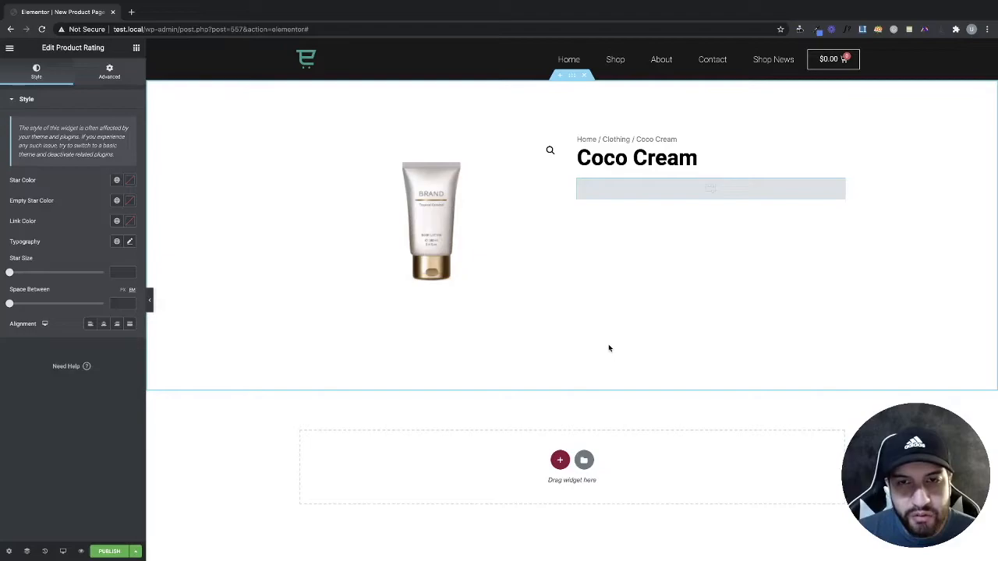
pyautogui.rightClick(622, 189)
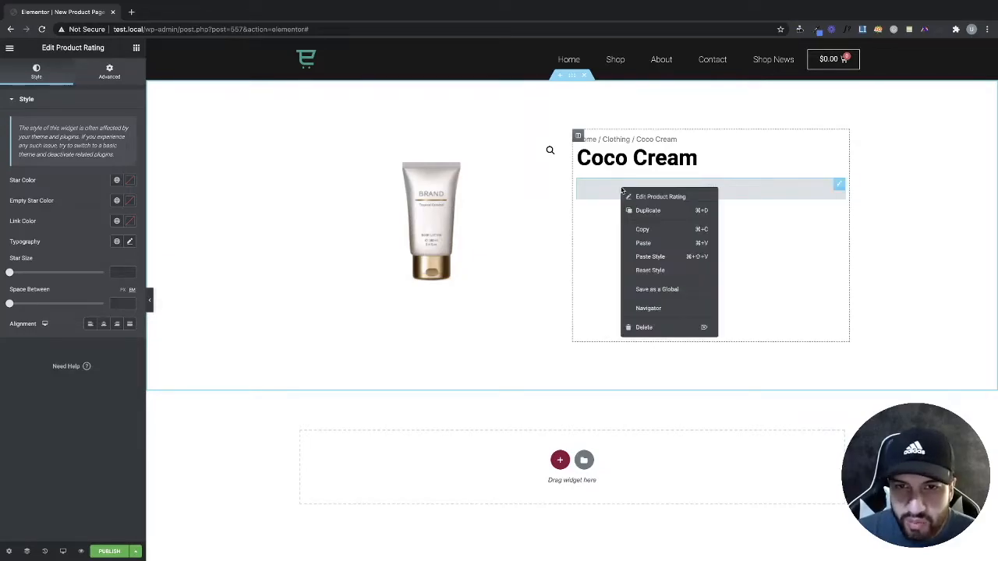
pyautogui.click(642, 325)
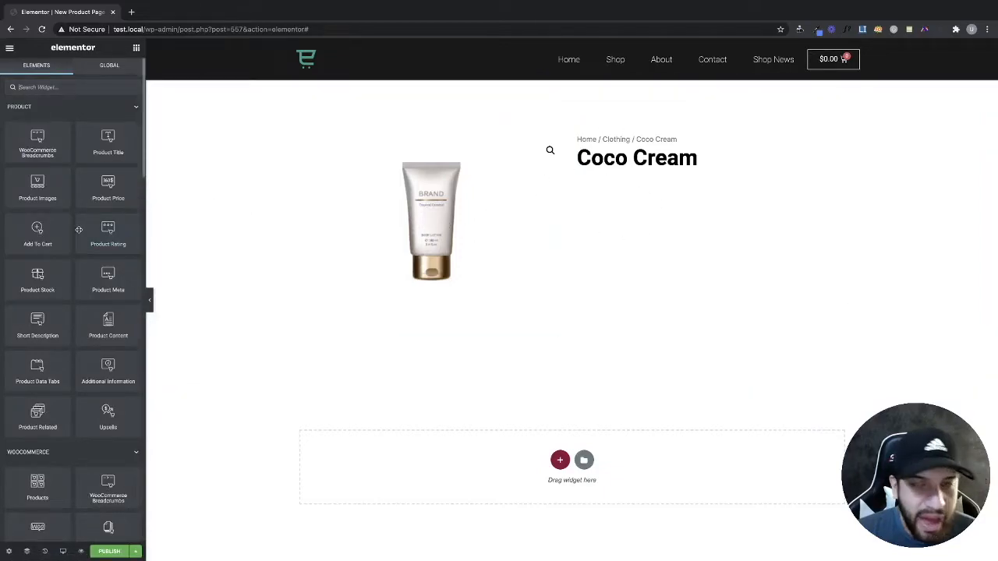
# - Search the widgets for "star" and place the Star Rating widget below the product title
pyautogui.click(35, 87)
pyautogui.write('rat')
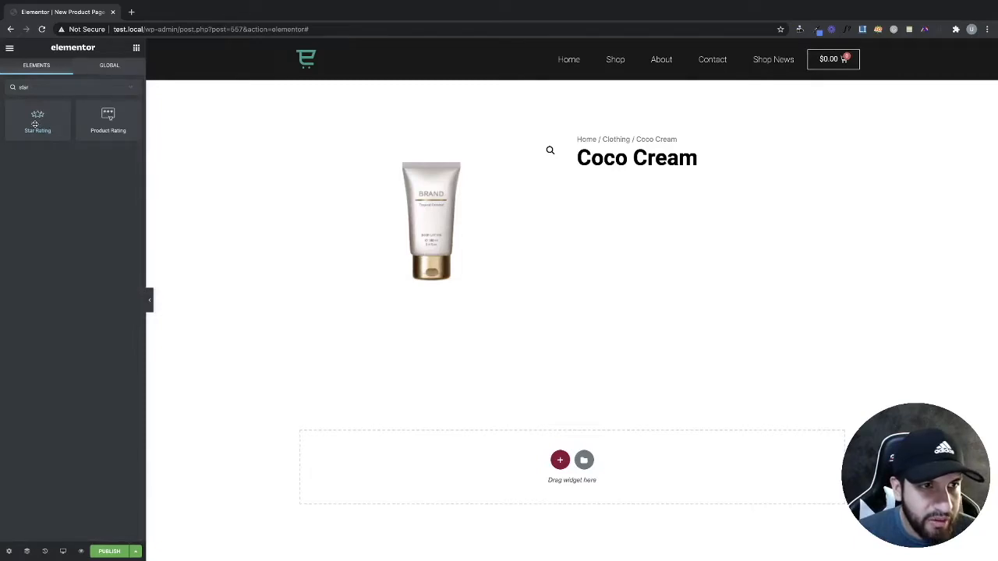
pyautogui.moveTo(35, 124); pyautogui.dragTo(673, 168)
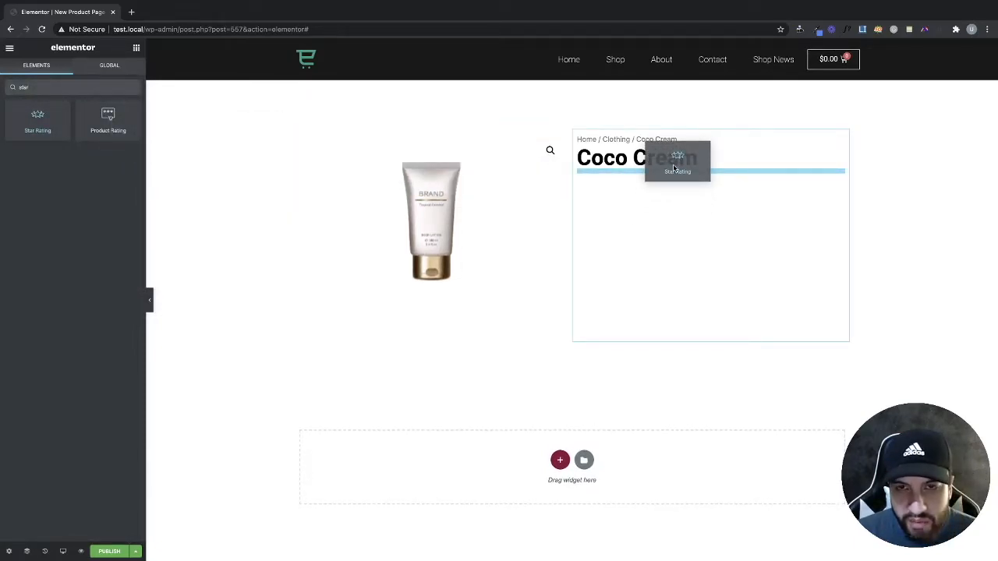
pyautogui.moveTo(675, 169); pyautogui.dragTo(675, 172)
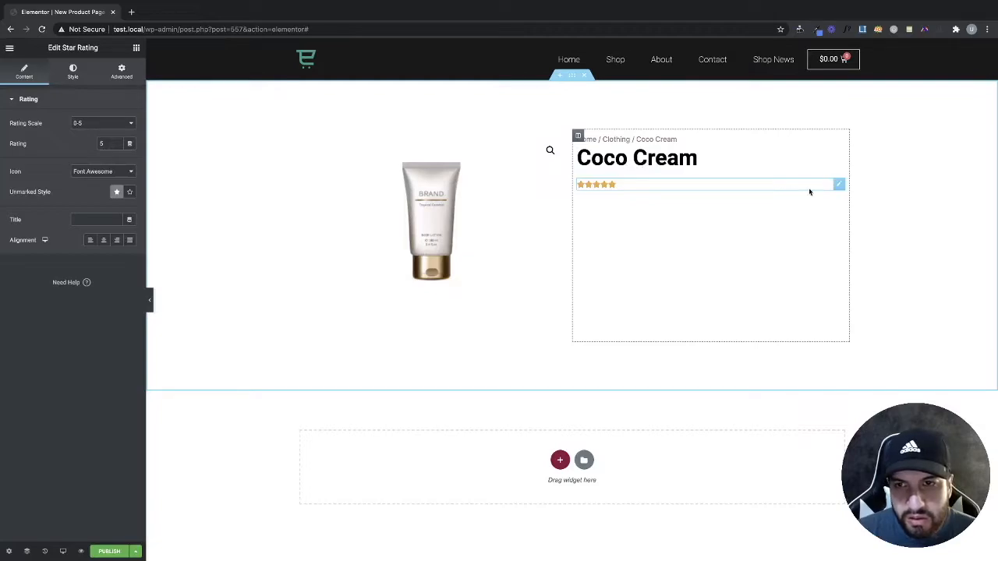
pyautogui.moveTo(838, 185); pyautogui.dragTo(730, 147)
pyautogui.moveTo(840, 159); pyautogui.dragTo(668, 173)
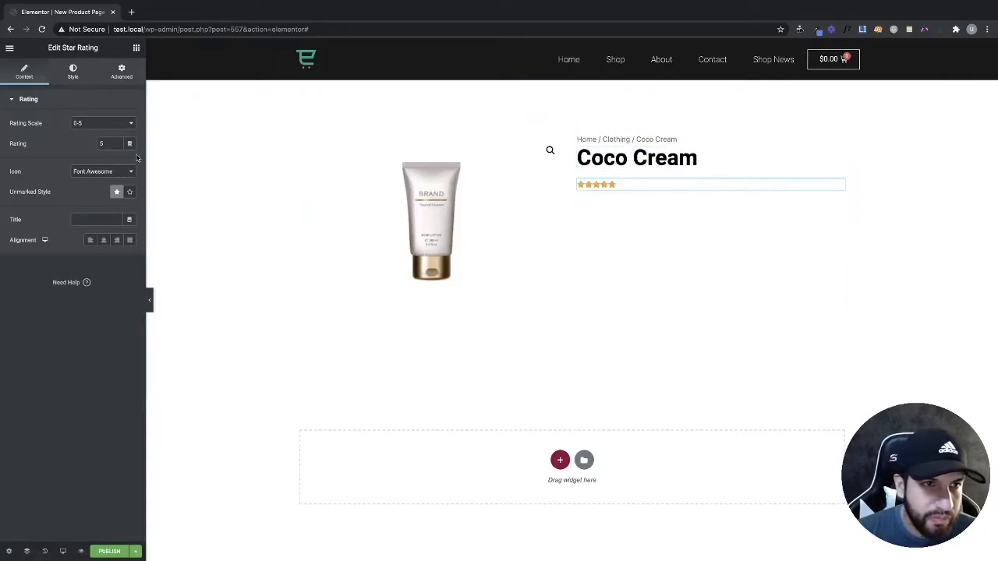
# - Unlink the Star Rating widget's margin values and set its top margin to -15 px
pyautogui.click(124, 73)
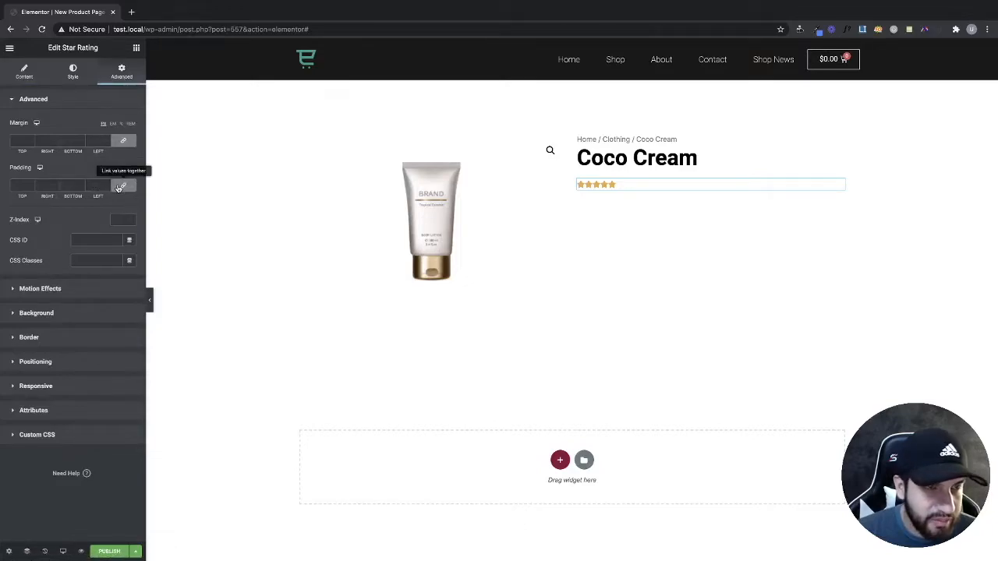
pyautogui.click(124, 187)
pyautogui.click(123, 185)
pyautogui.click(123, 142)
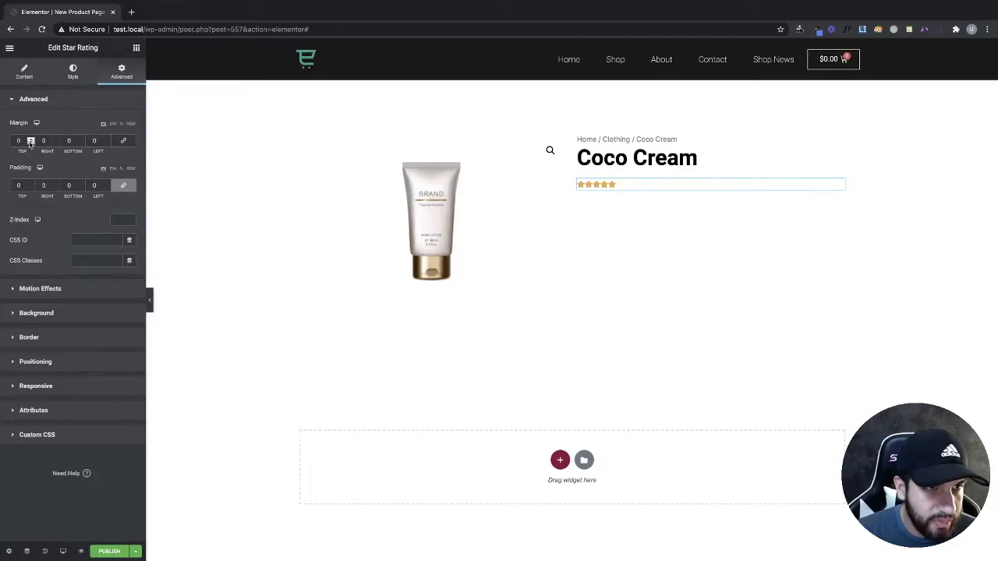
pyautogui.click(30, 144)
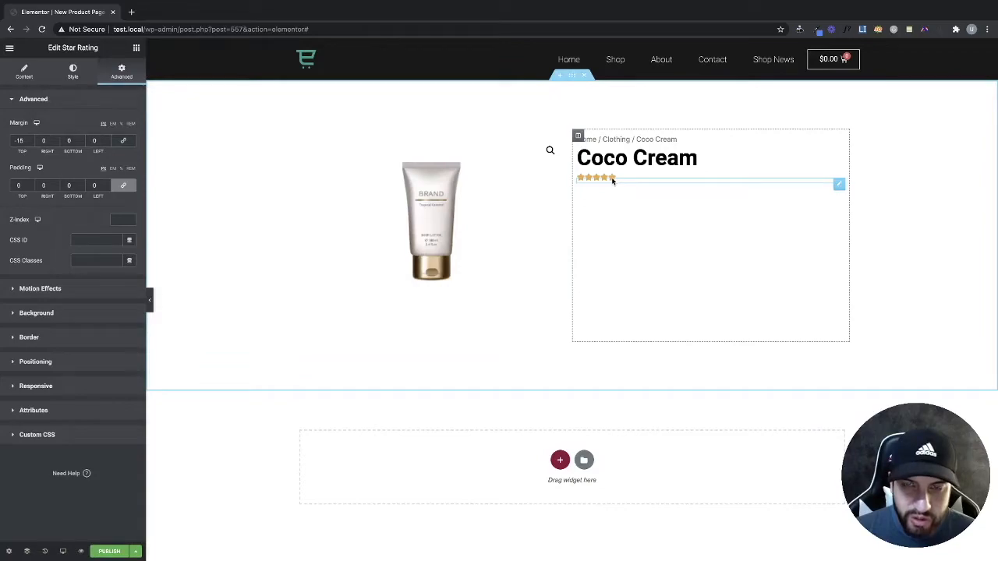
# - Set the star size of the rating to 19 and preview the layout at full width
pyautogui.click(73, 72)
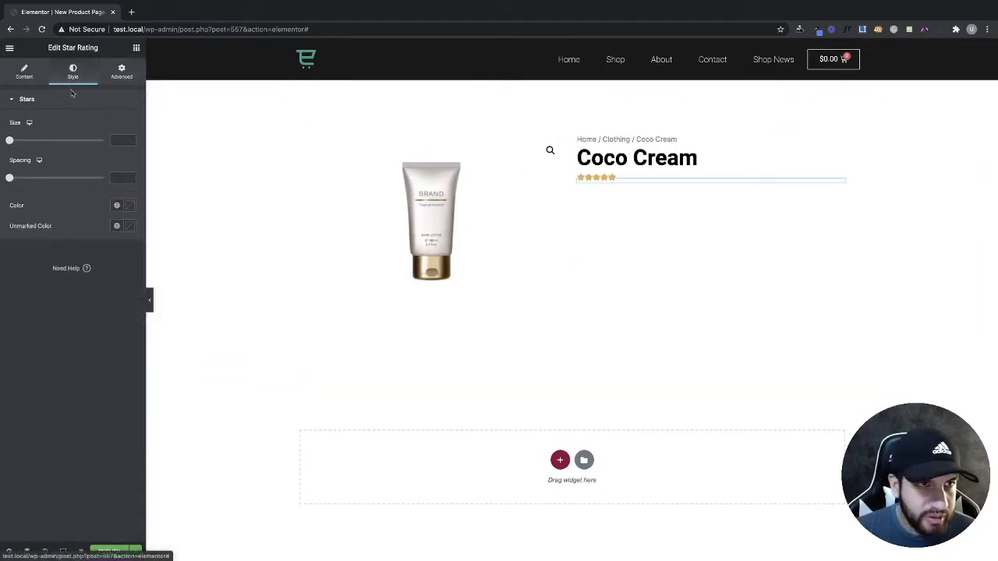
pyautogui.moveTo(9, 140)
pyautogui.mouseDown()
pyautogui.moveTo(57, 140)
pyautogui.moveTo(27, 140)
pyautogui.mouseUp()
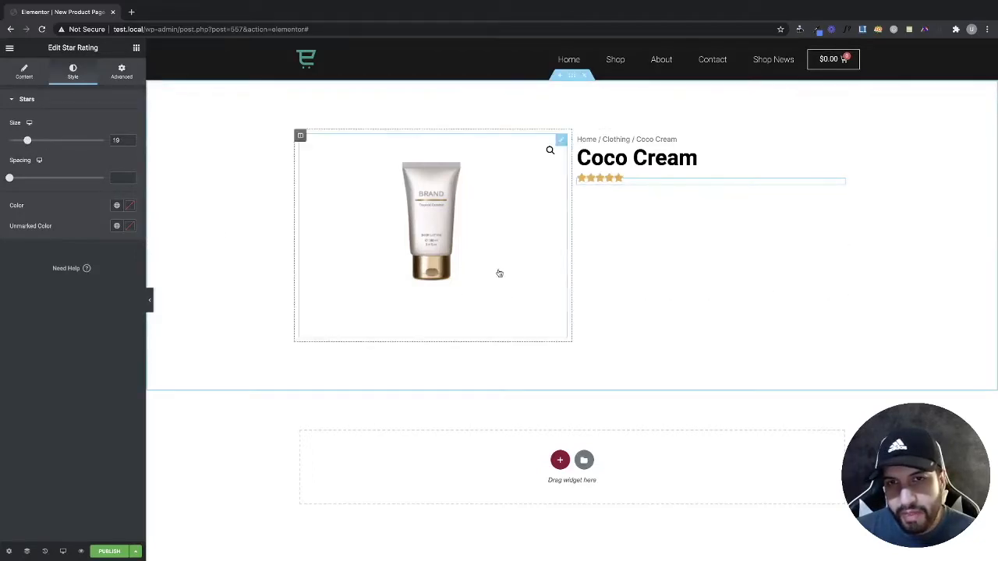
pyautogui.click(150, 298)
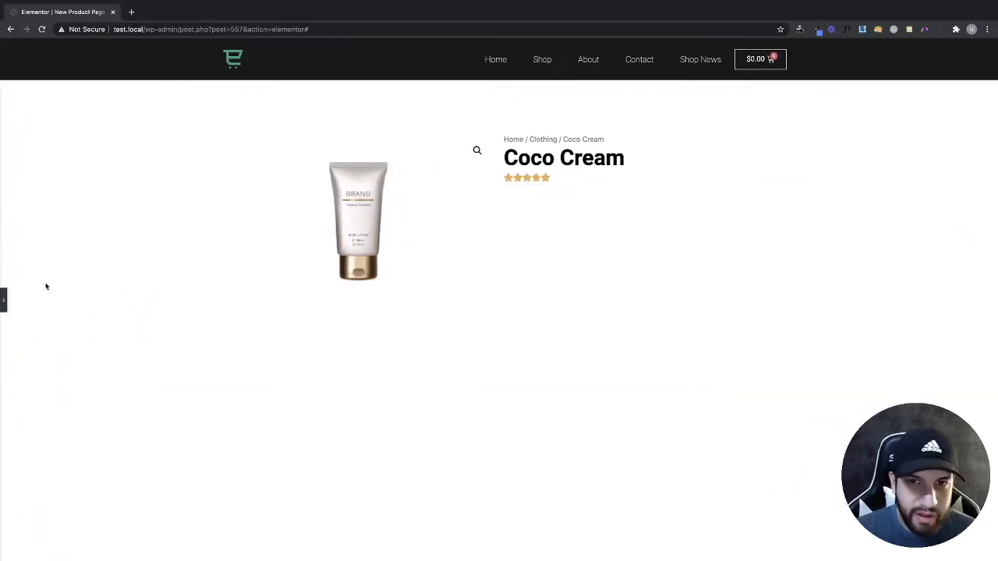
pyautogui.click(4, 299)
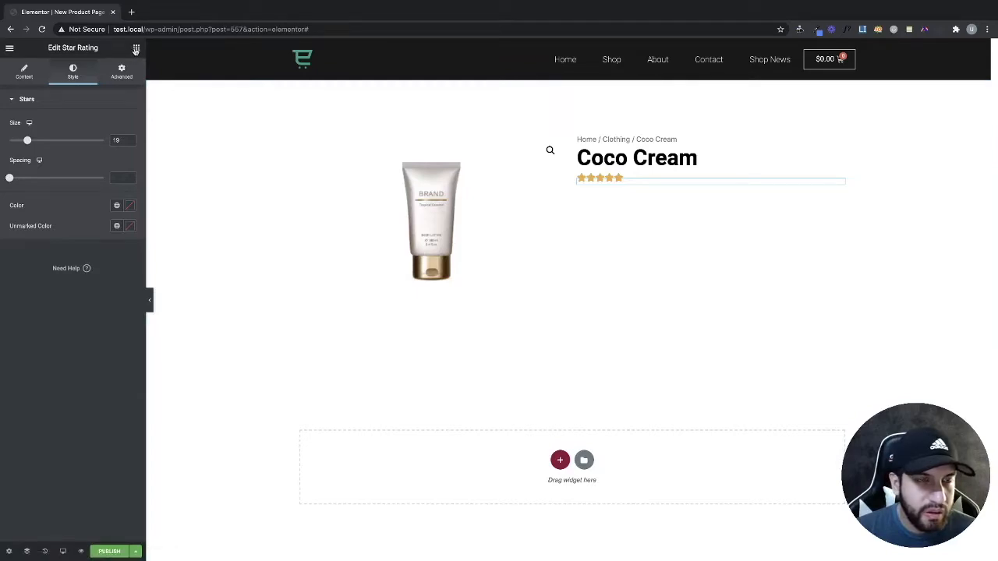
# - Add the Product Price widget below the star rating and assign it the first red New Global Color
pyautogui.click(136, 50)
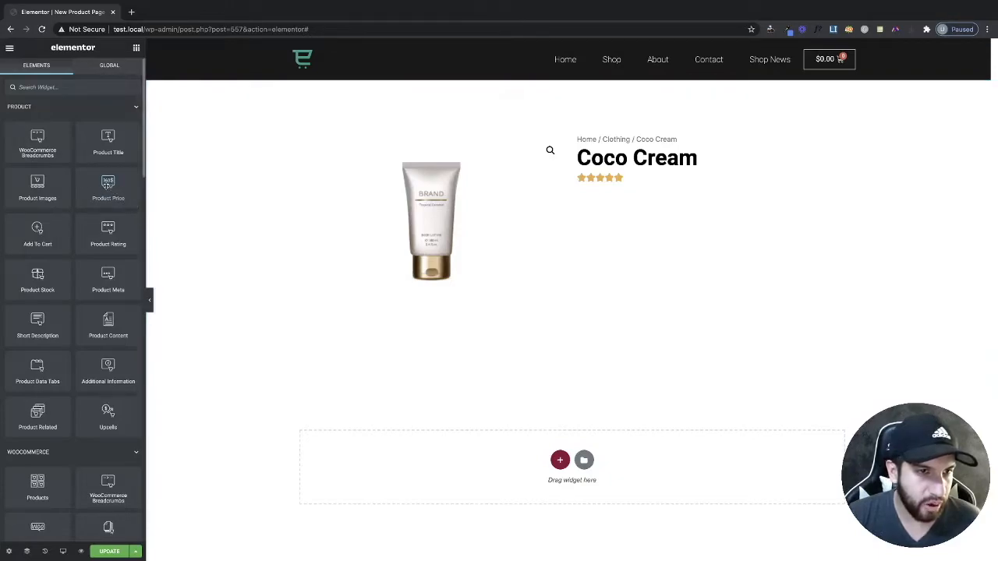
pyautogui.moveTo(107, 189); pyautogui.dragTo(634, 186)
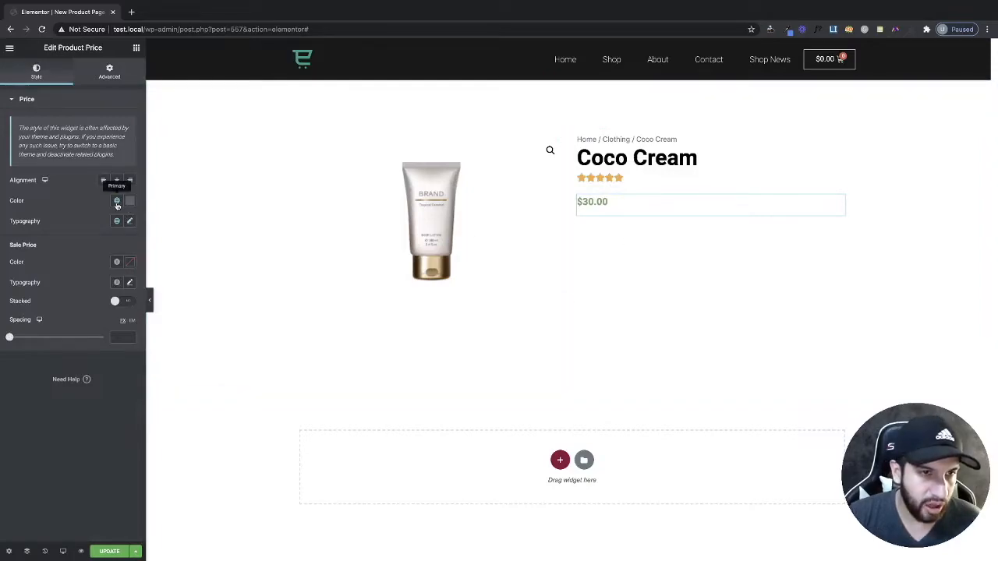
pyautogui.click(117, 201)
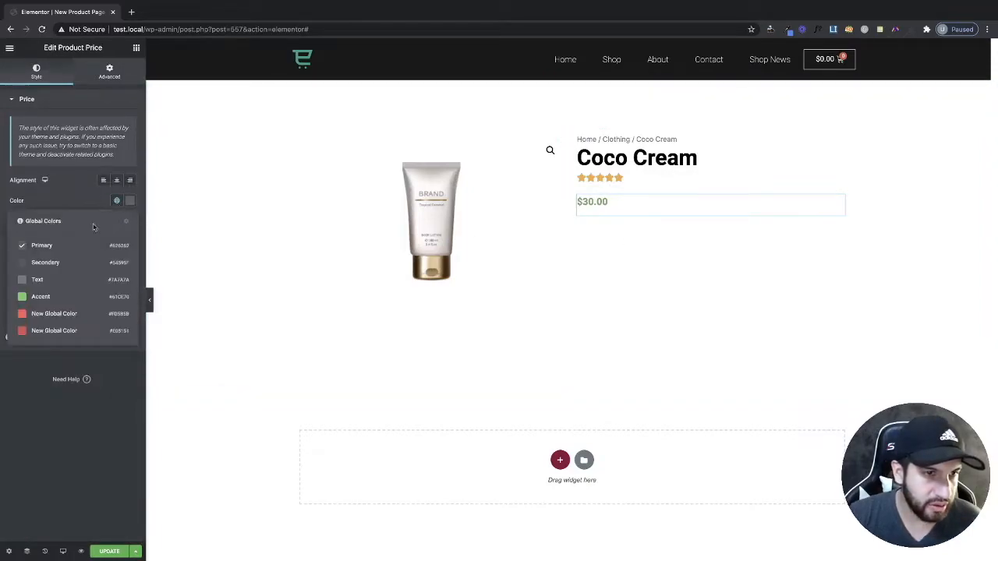
pyautogui.click(69, 315)
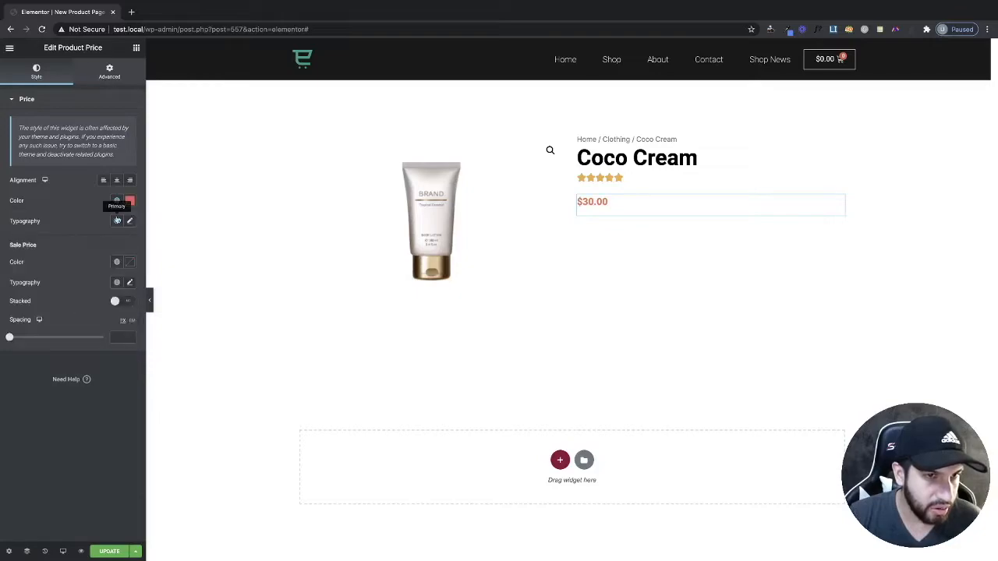
# - Set the product price's font size to 30 px in its typography settings
pyautogui.click(130, 221)
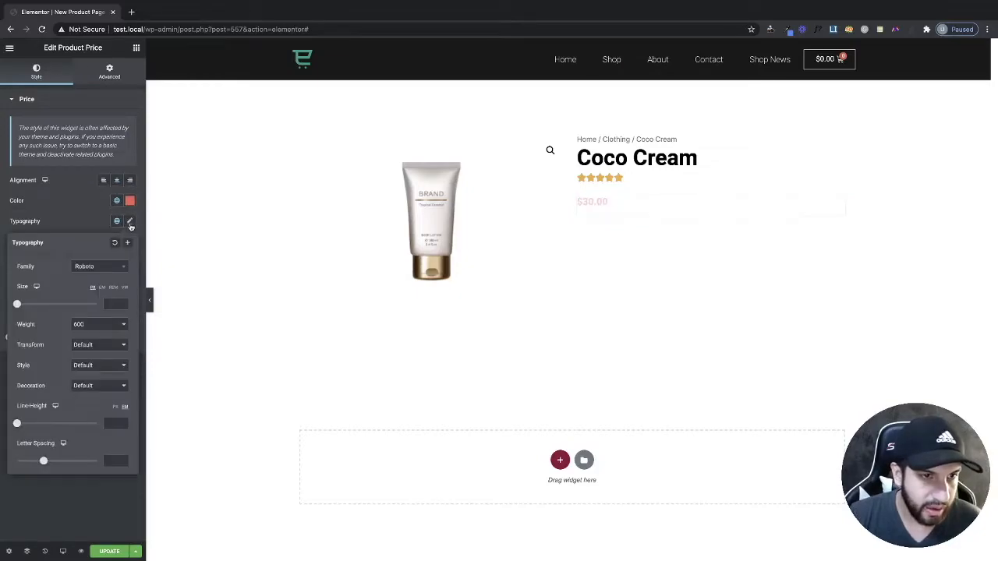
pyautogui.click(122, 303)
pyautogui.write('30')
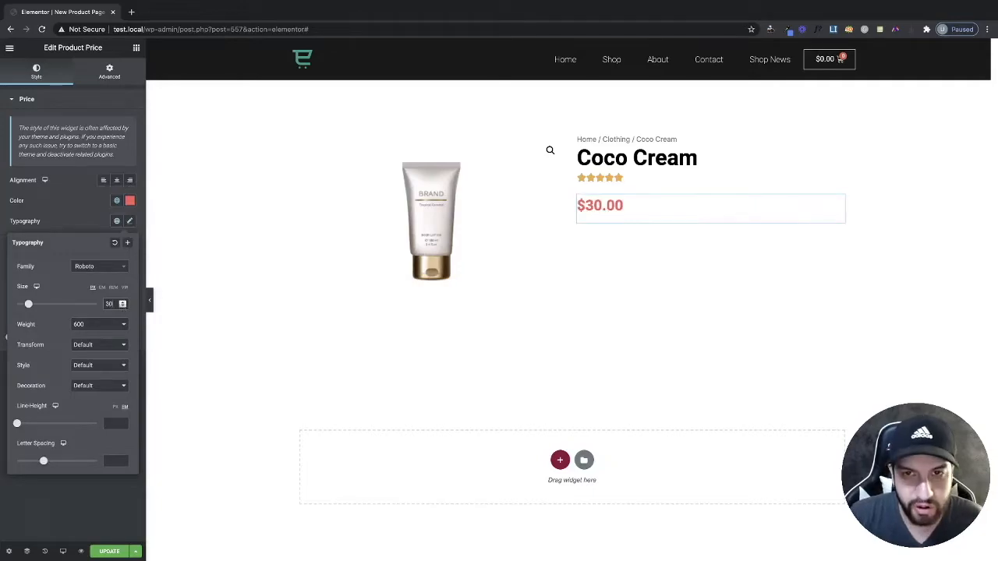
pyautogui.click(85, 220)
# - Unlink the product price's margin values and set its bottom margin to -17 px
pyautogui.click(110, 71)
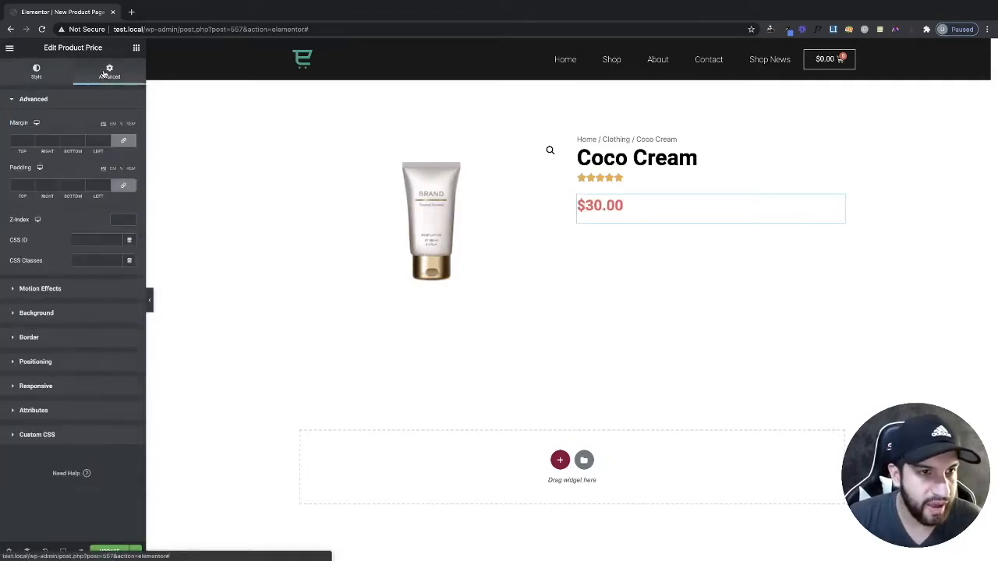
pyautogui.click(123, 140)
pyautogui.moveTo(74, 141); pyautogui.dragTo(57, 141)
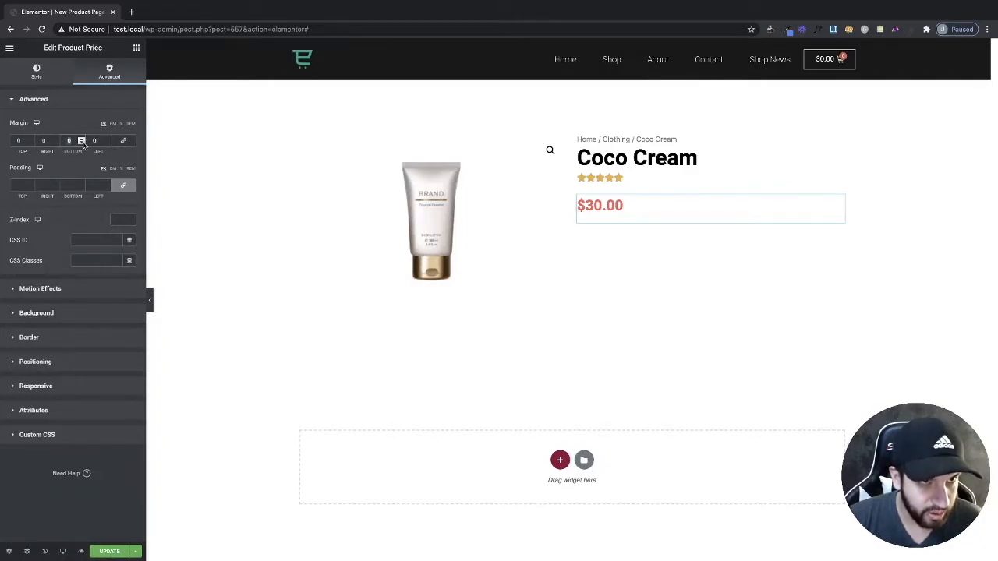
pyautogui.click(83, 144)
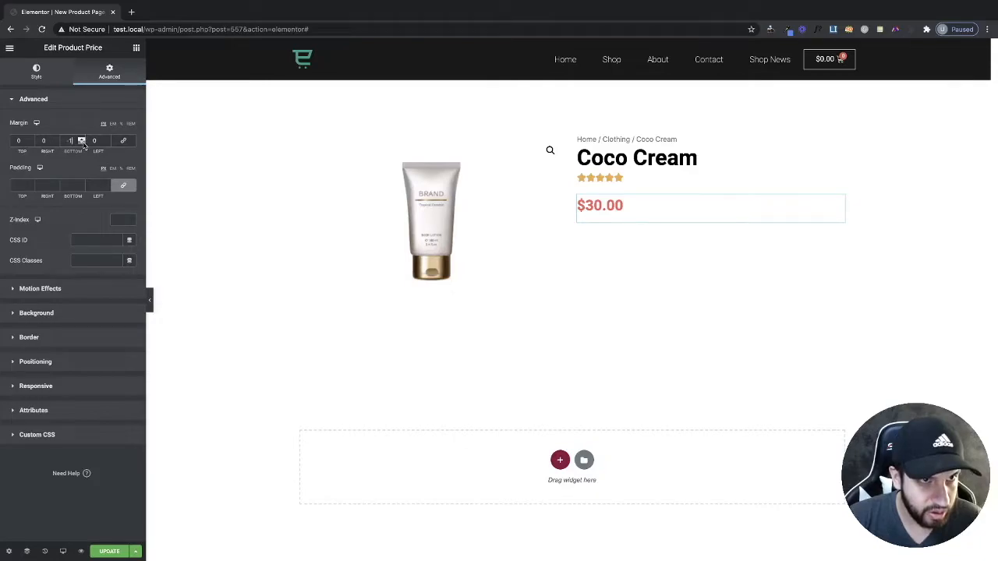
pyautogui.click(82, 143)
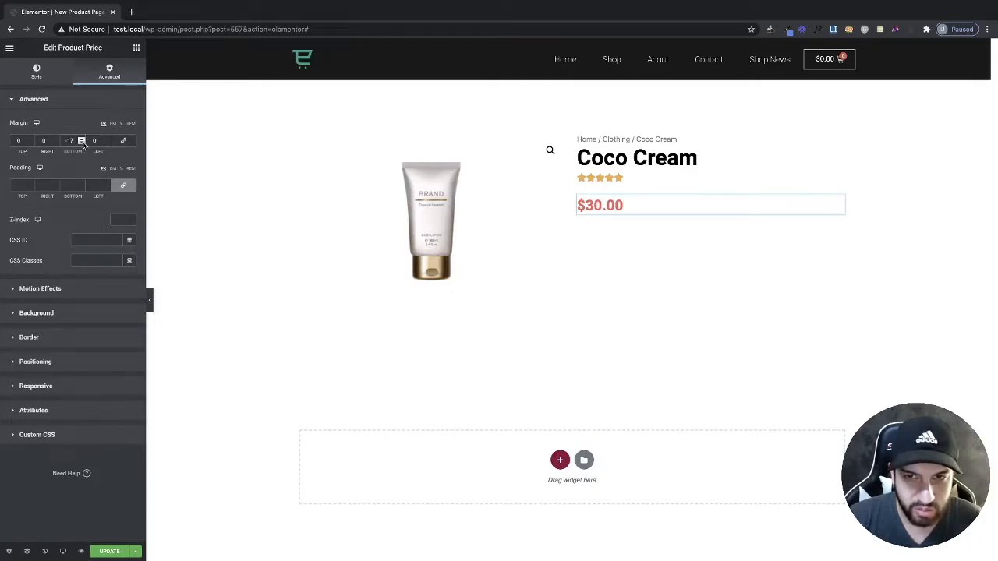
pyautogui.click(83, 143)
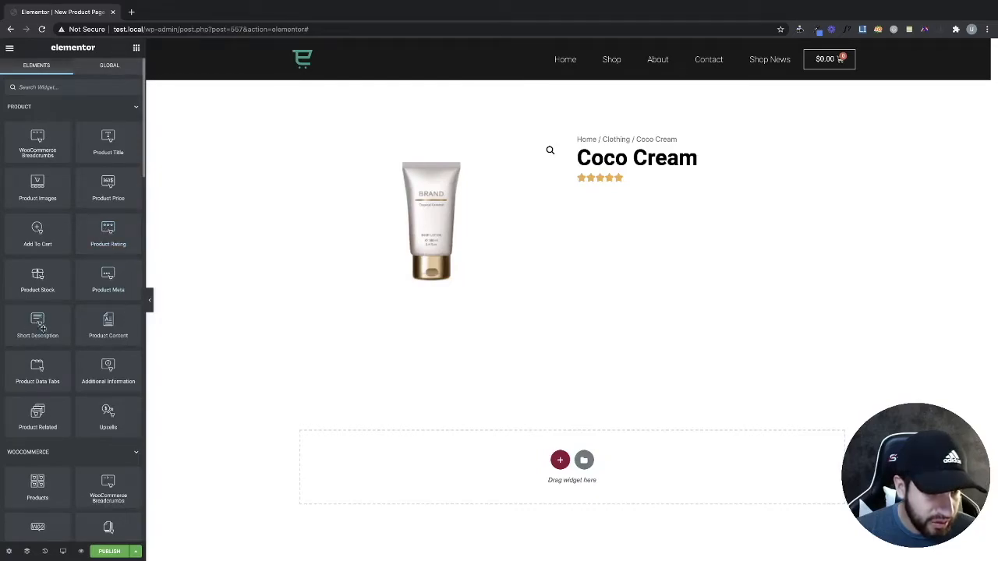
# - Add the Short Description widget below the star rating and set its text color to dark gray #454545
pyautogui.moveTo(39, 327); pyautogui.dragTo(640, 192)
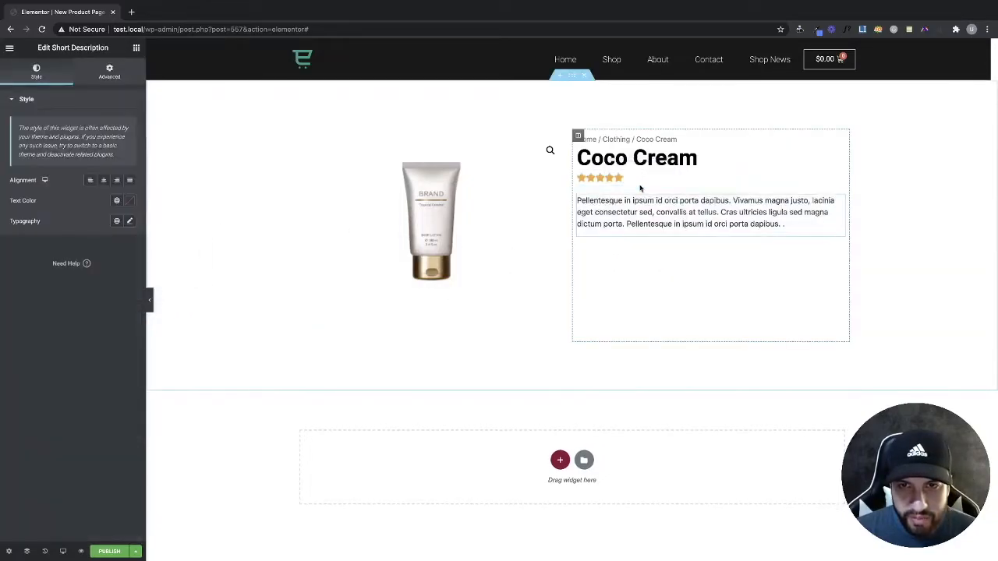
pyautogui.click(129, 201)
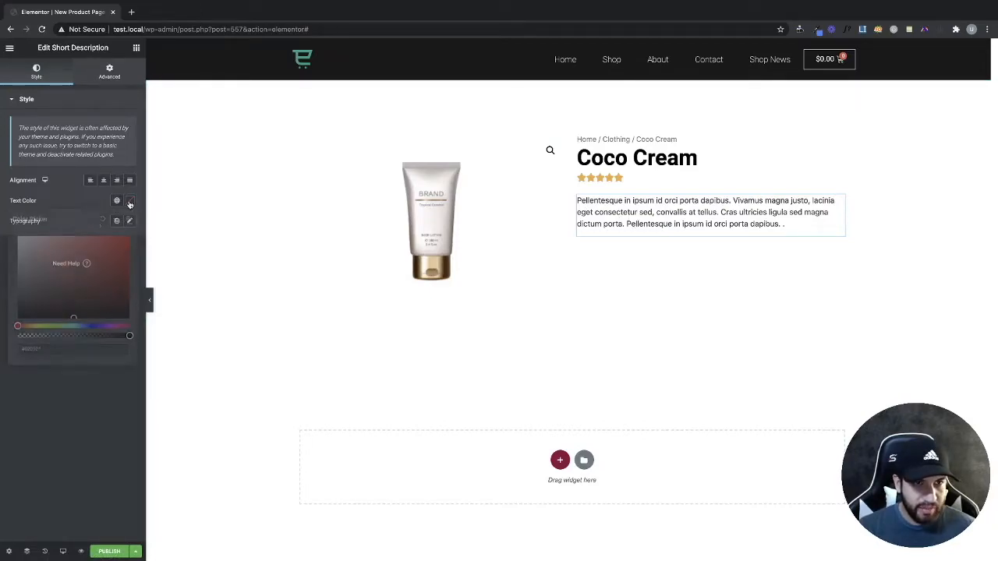
pyautogui.moveTo(25, 265); pyautogui.dragTo(1, 299)
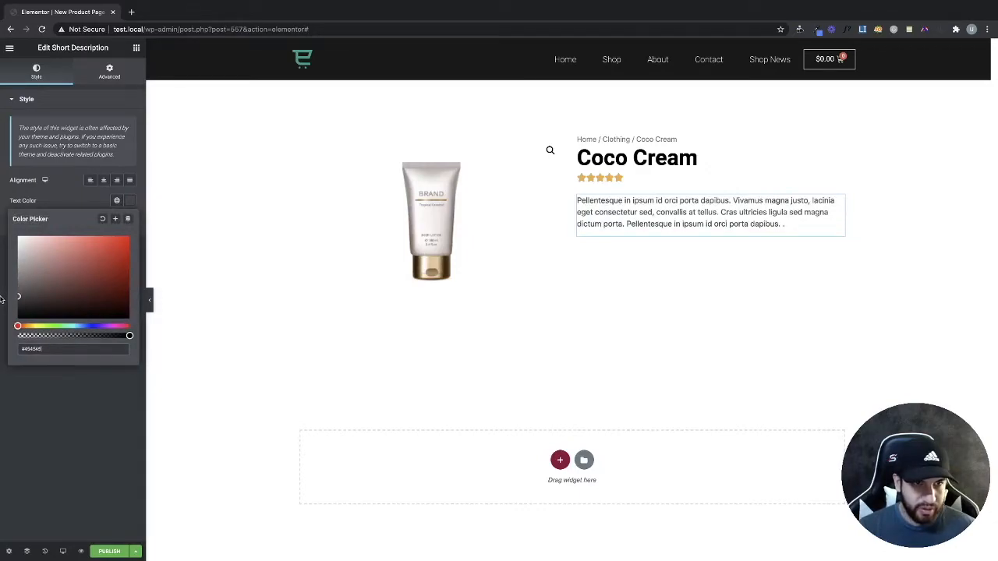
pyautogui.click(86, 203)
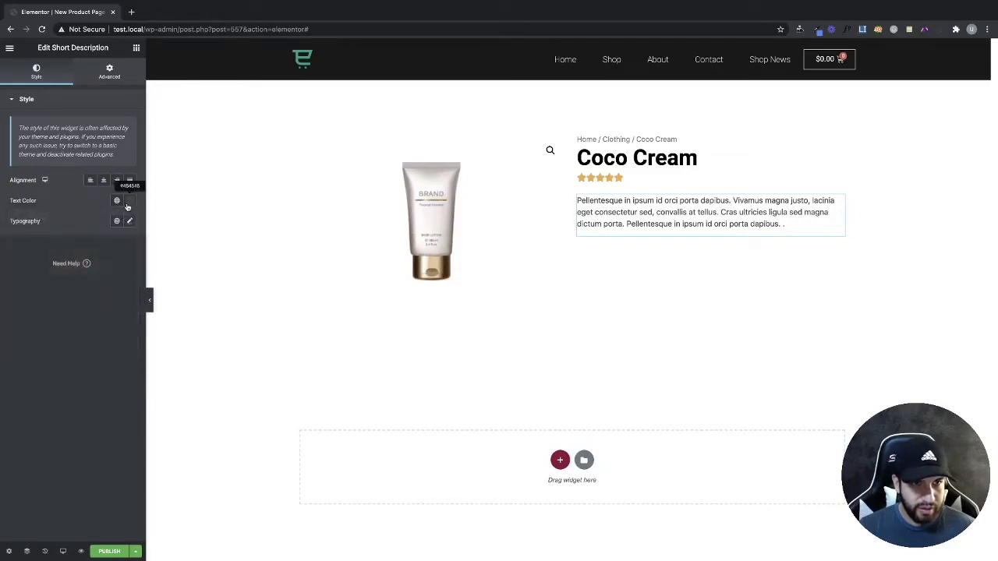
# - Set the short description's typography to the Roboto family, size 17 px and line height 1.7 em
pyautogui.click(128, 222)
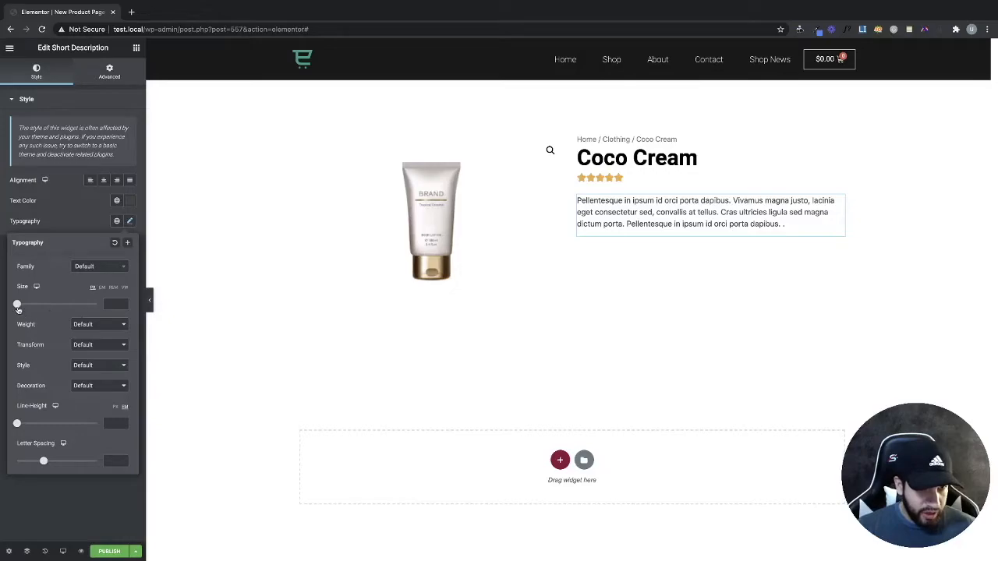
pyautogui.moveTo(17, 306)
pyautogui.mouseDown()
pyautogui.moveTo(36, 305)
pyautogui.moveTo(23, 305)
pyautogui.mouseUp()
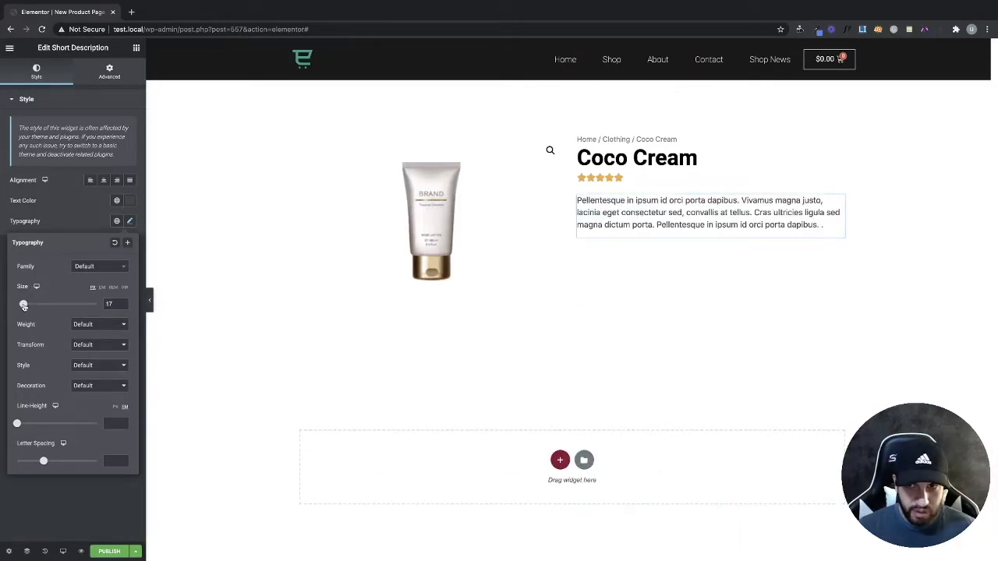
pyautogui.click(90, 269)
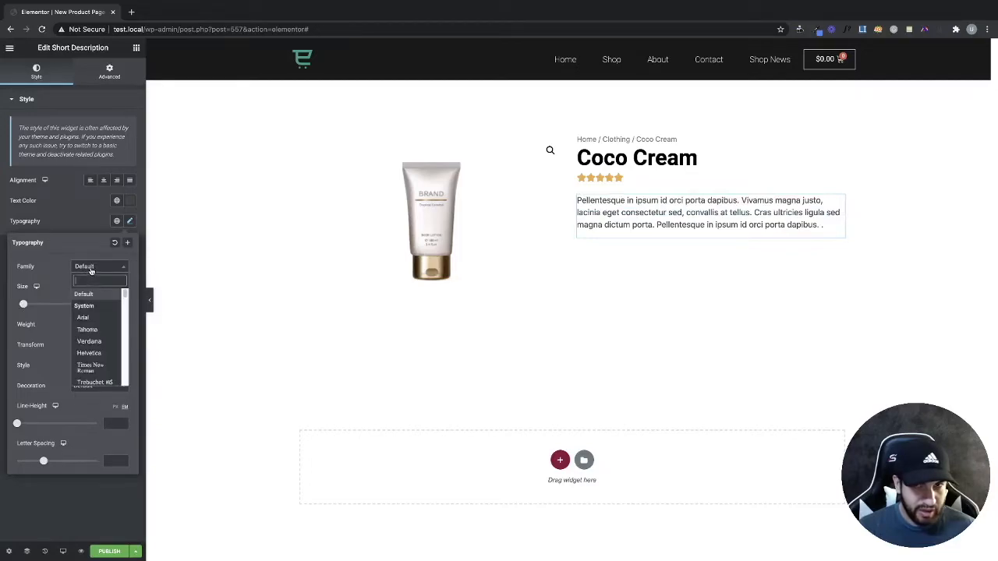
pyautogui.write('robo')
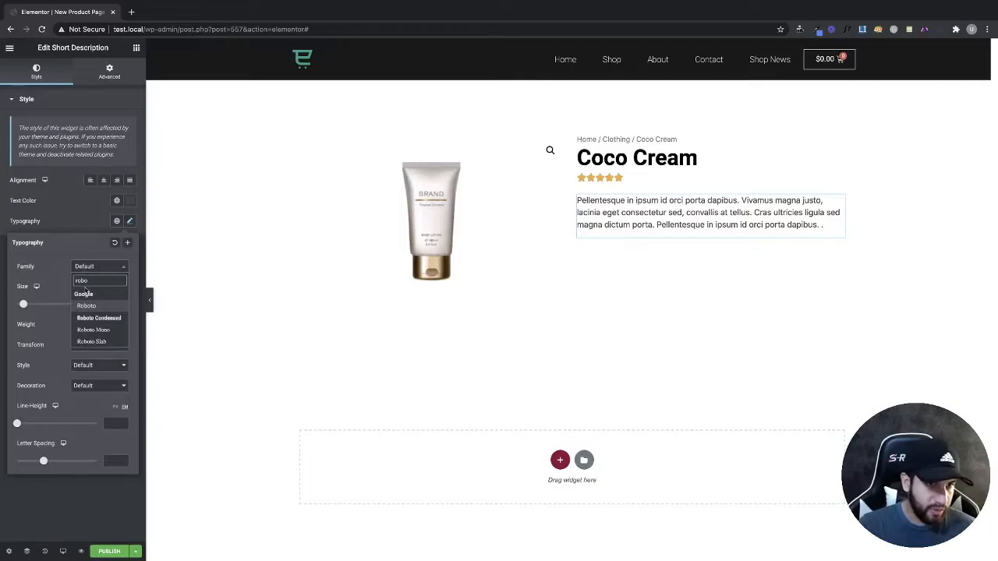
pyautogui.click(86, 306)
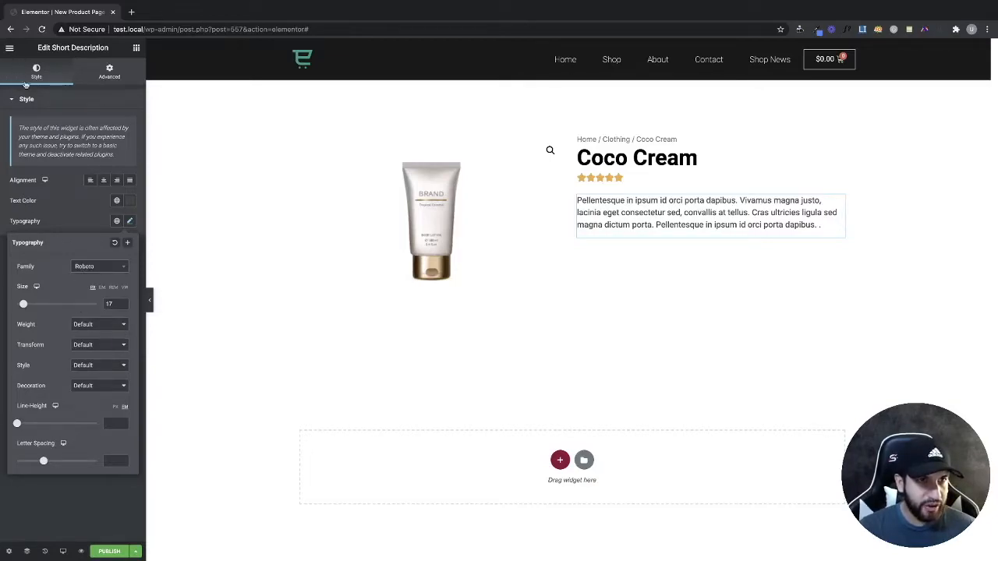
pyautogui.click(89, 268)
pyautogui.click(84, 249)
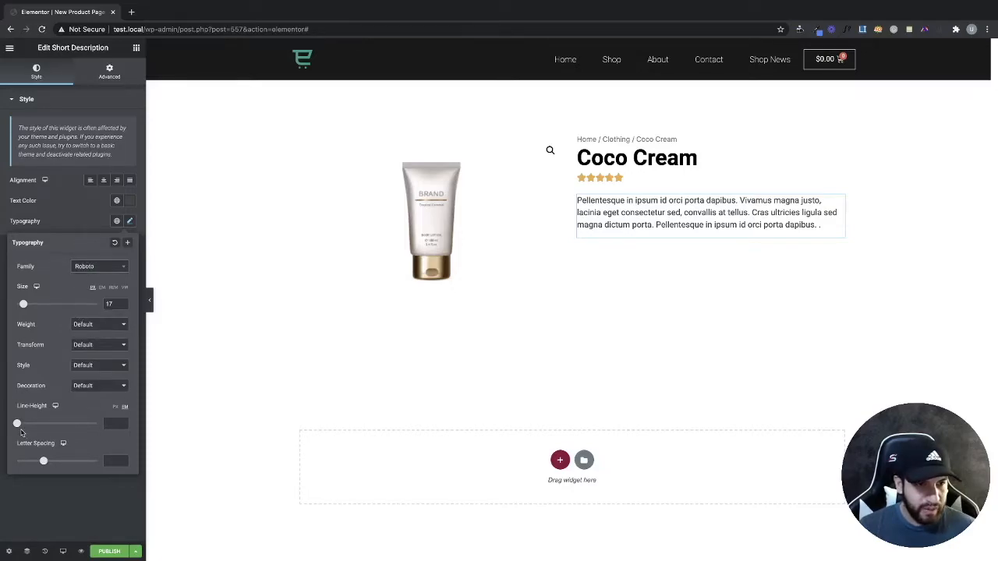
pyautogui.moveTo(17, 425); pyautogui.dragTo(30, 423)
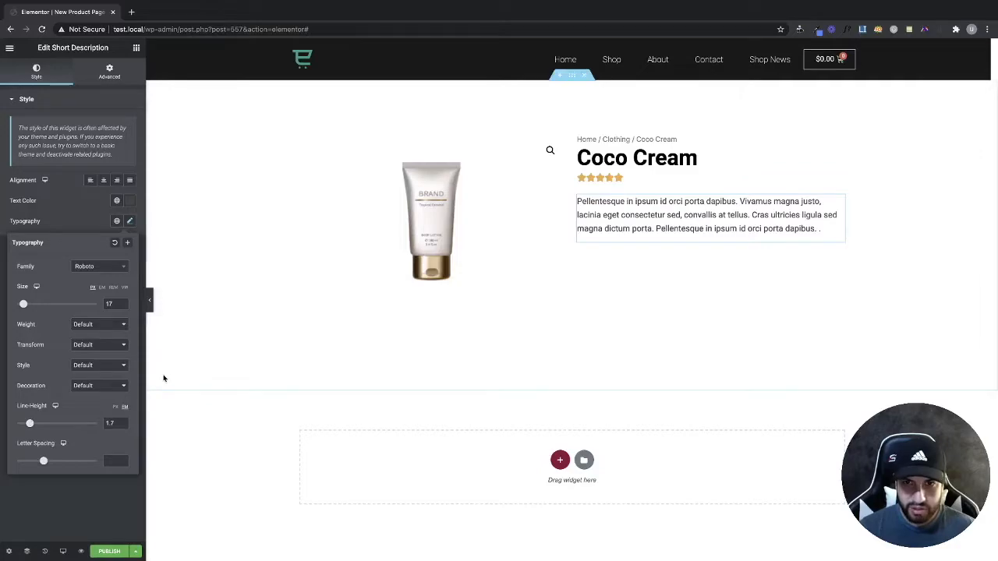
pyautogui.click(82, 215)
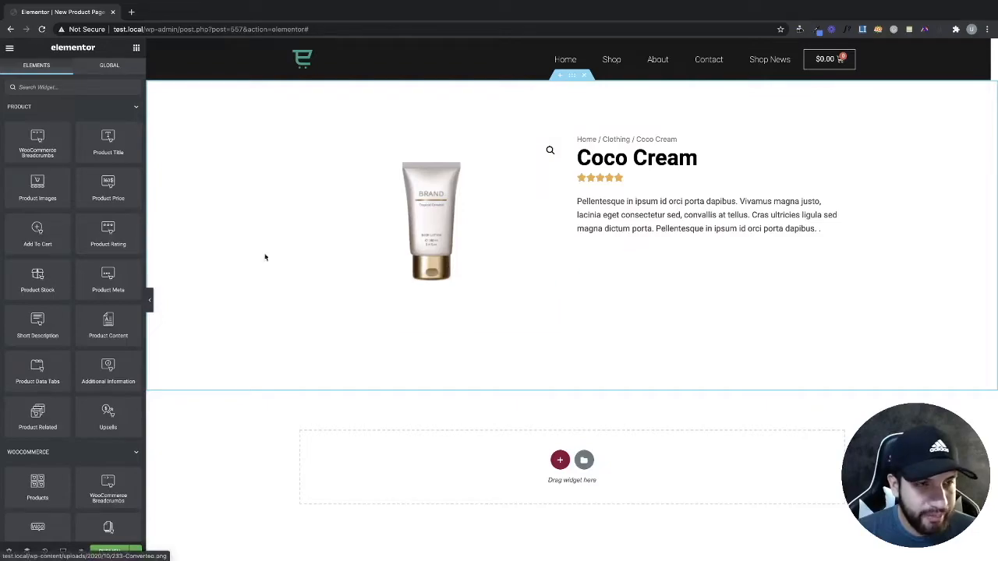
# - Add the Add To Cart widget below the short description and set its button alignment to justified
pyautogui.moveTo(34, 231); pyautogui.dragTo(640, 236)
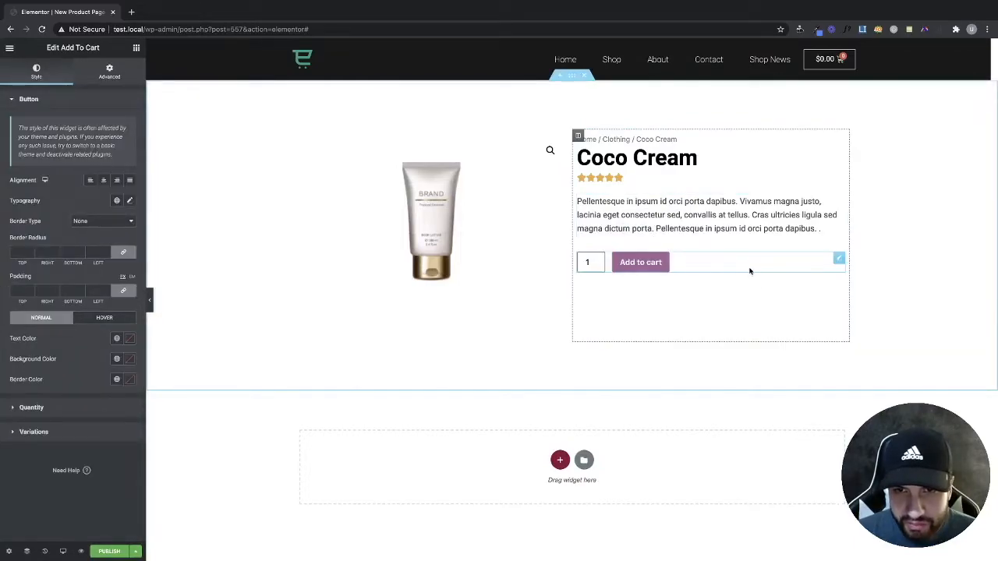
pyautogui.click(129, 184)
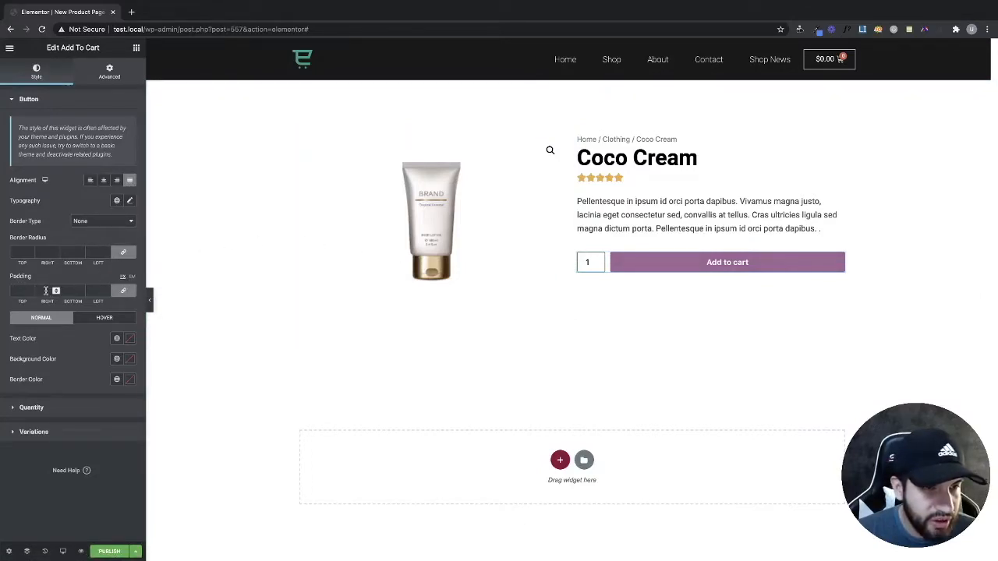
# - Unlink the add-to-cart button's padding values and set its top and bottom padding to 30 px
pyautogui.click(122, 291)
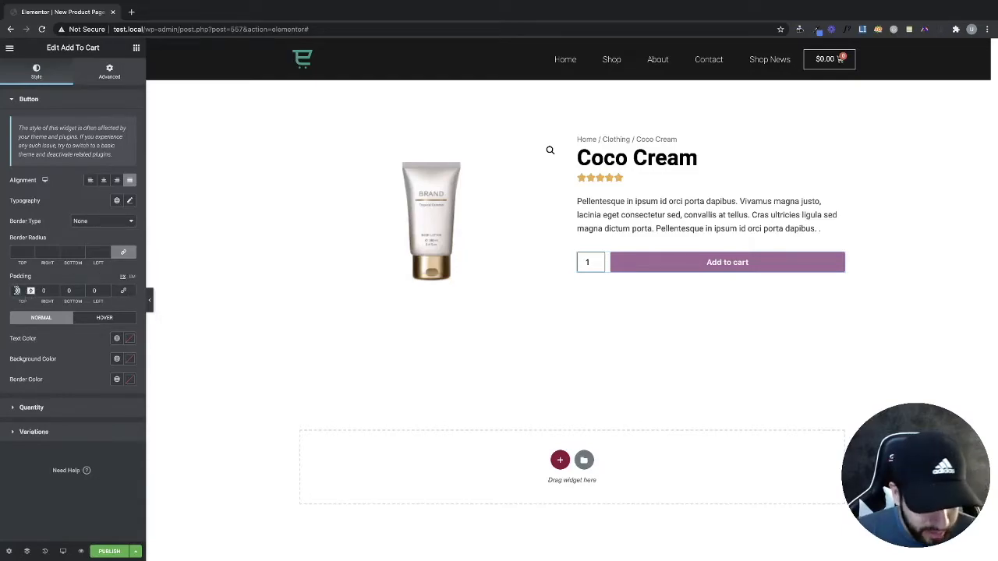
pyautogui.click(17, 290)
pyautogui.write('30')
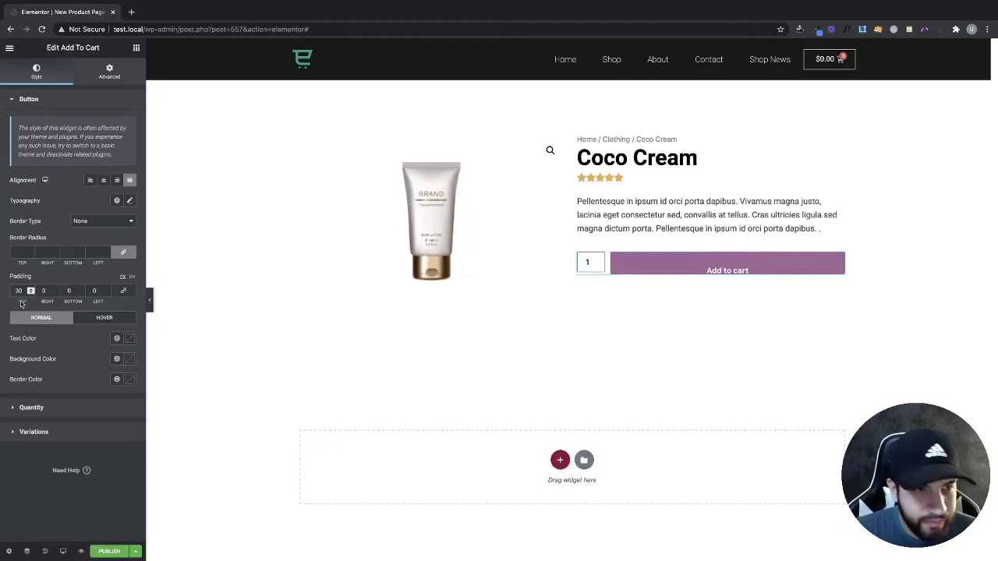
pyautogui.click(69, 290)
pyautogui.write('30')
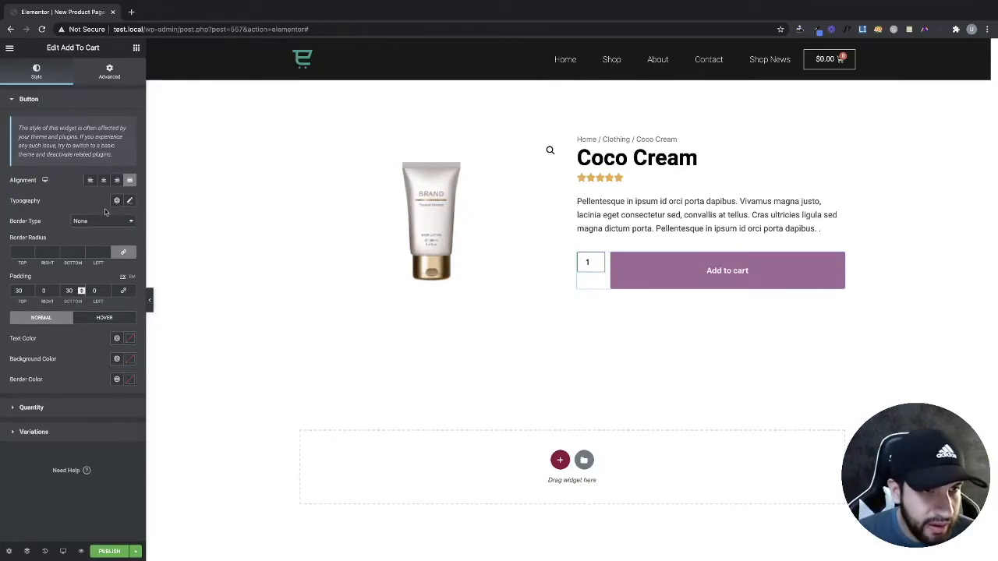
# - Set the add-to-cart button's typography to size 20 px with an uppercase text transform
pyautogui.click(130, 201)
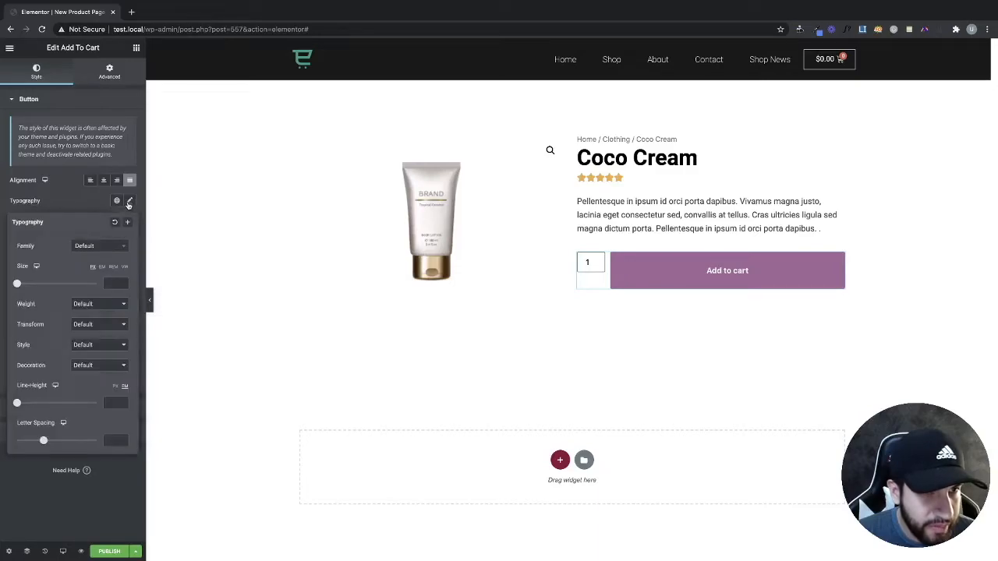
pyautogui.moveTo(17, 286); pyautogui.dragTo(27, 286)
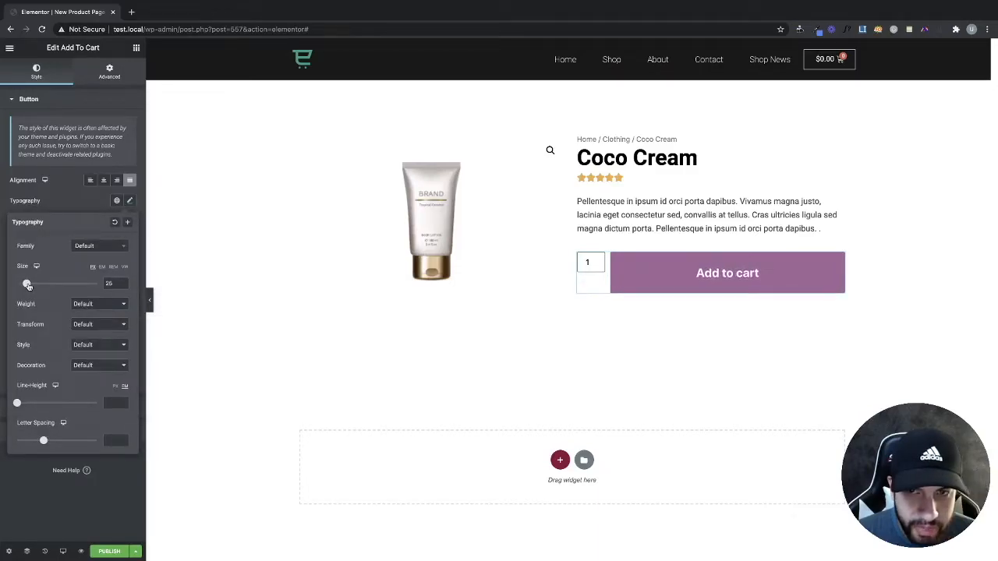
pyautogui.click(97, 326)
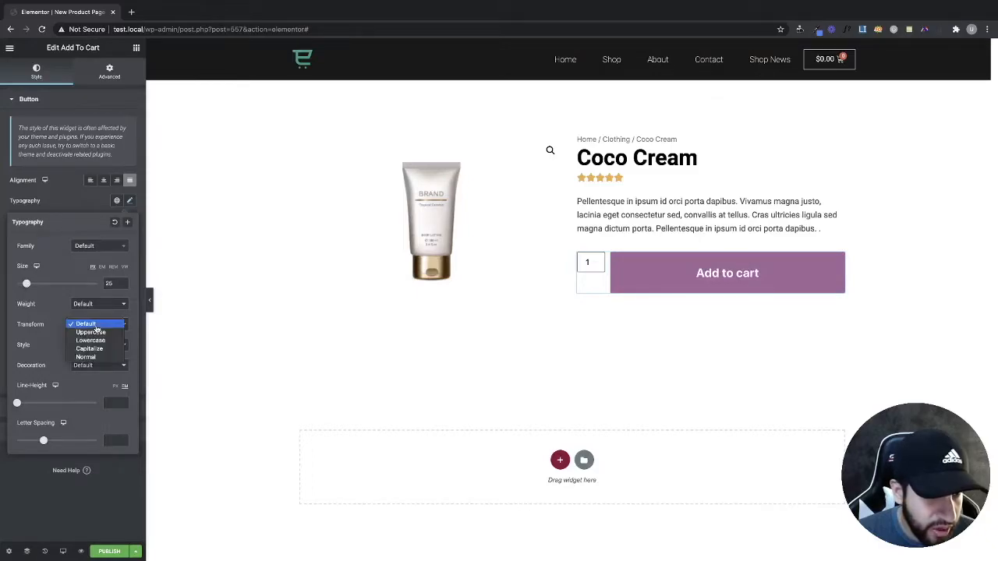
pyautogui.click(89, 332)
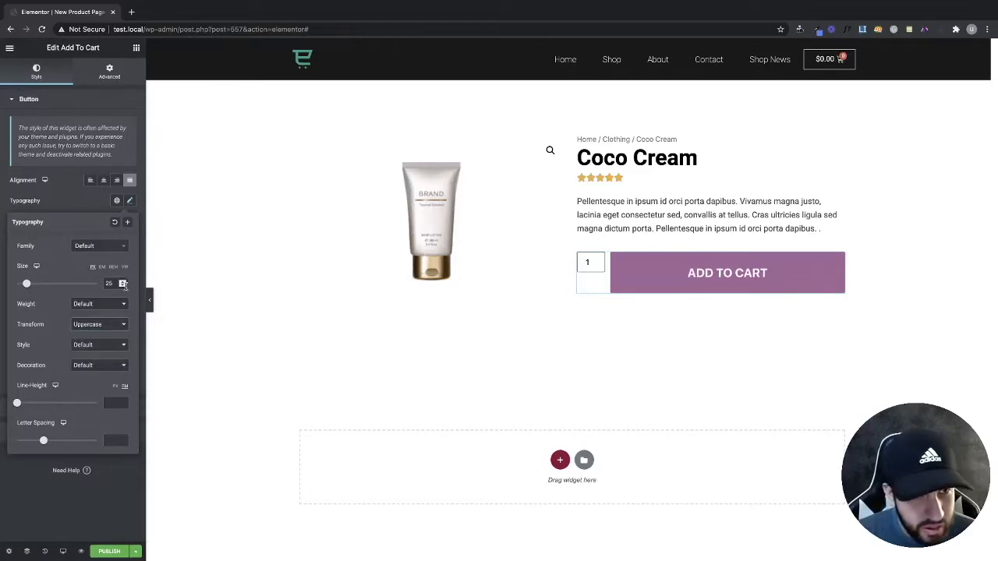
pyautogui.moveTo(115, 285); pyautogui.dragTo(99, 285)
pyautogui.write('20')
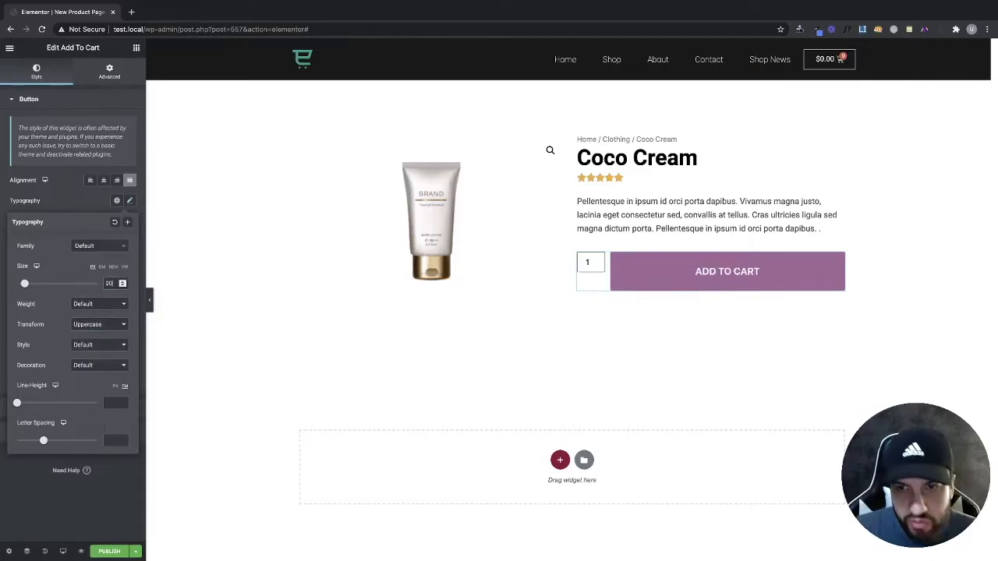
pyautogui.moveTo(113, 284); pyautogui.dragTo(102, 285)
pyautogui.write('25')
pyautogui.write('20')
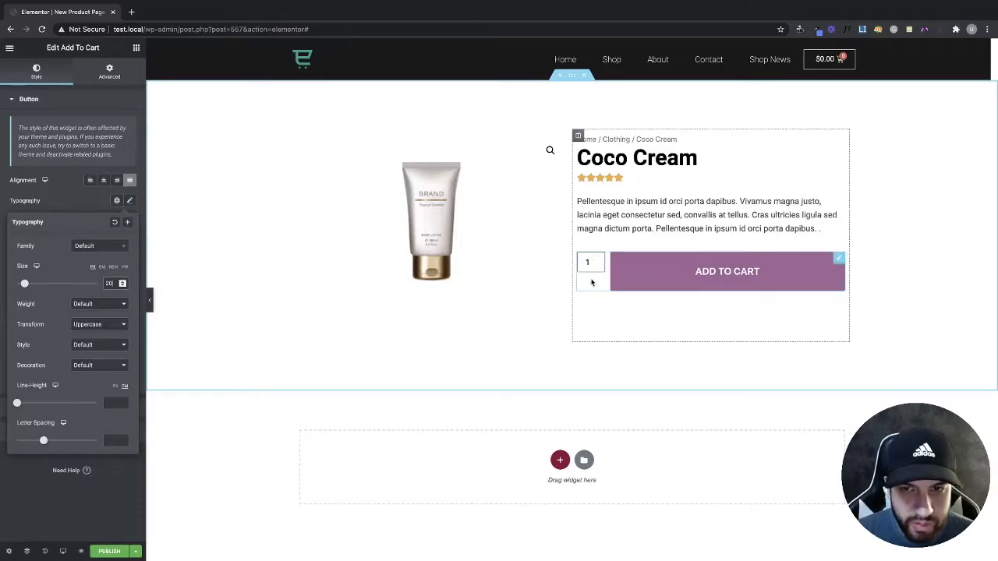
pyautogui.click(81, 201)
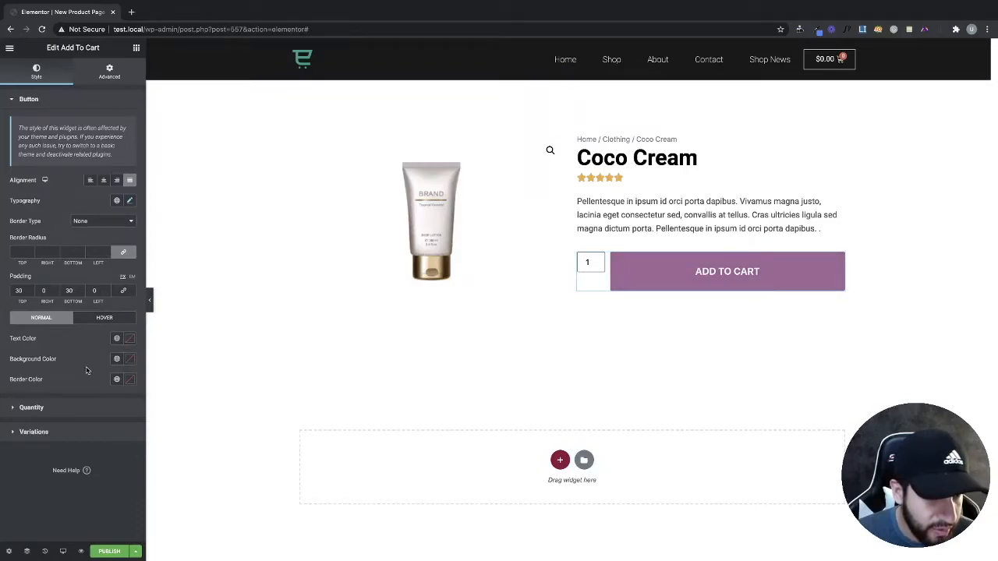
# - Set the add-to-cart button's normal background color to a soft red, #E05151
pyautogui.click(125, 360)
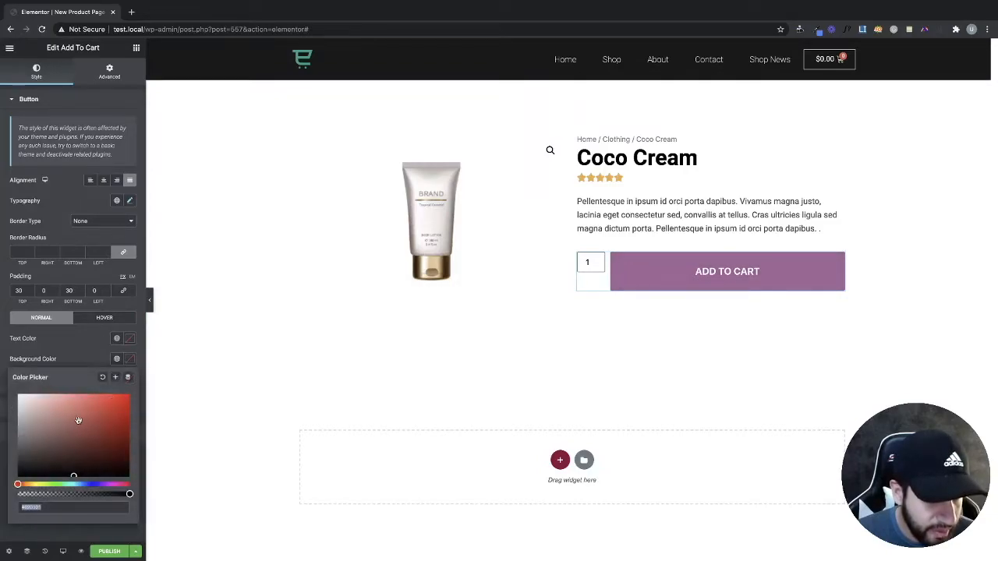
pyautogui.click(96, 399)
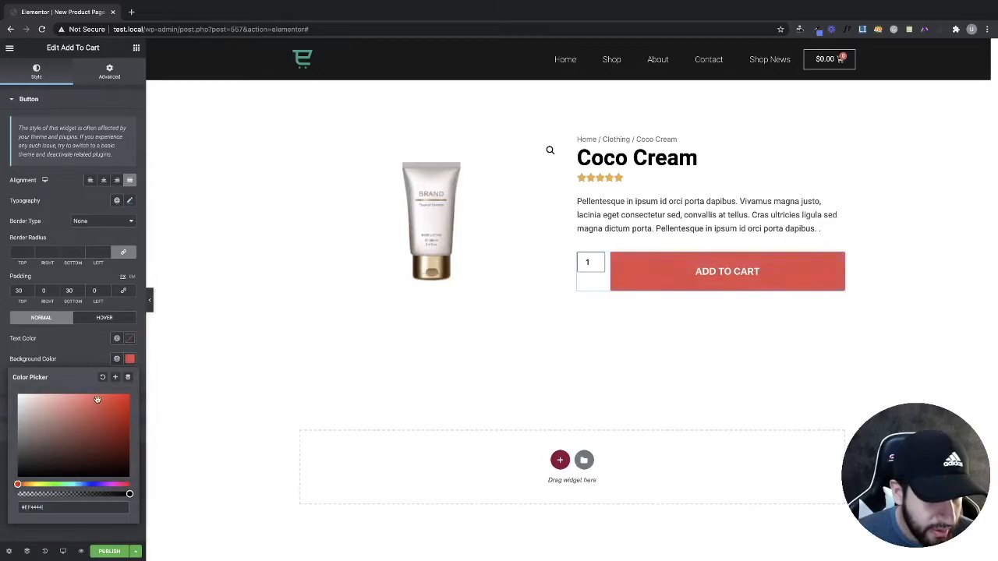
pyautogui.moveTo(97, 399); pyautogui.dragTo(129, 396)
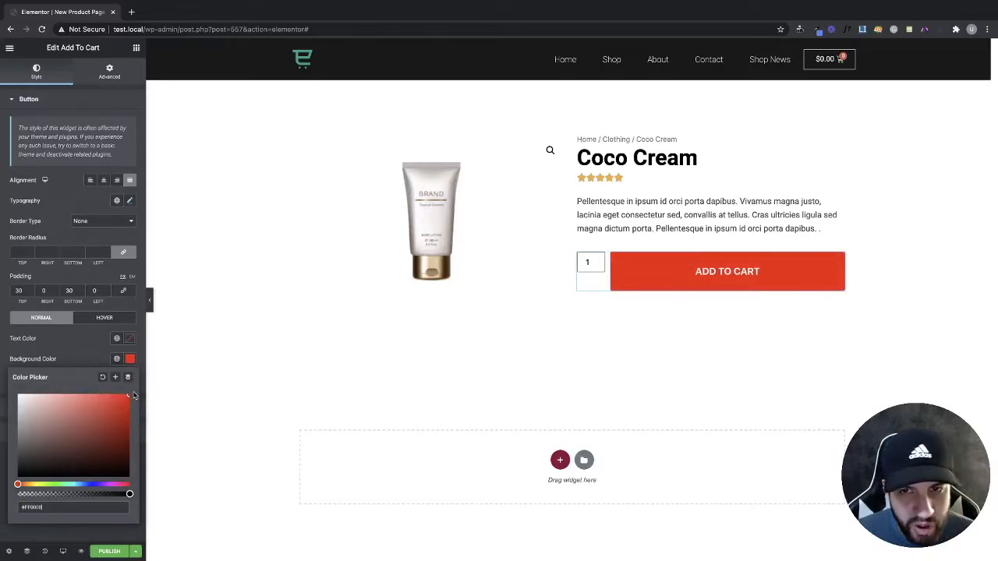
pyautogui.moveTo(127, 396); pyautogui.dragTo(89, 404)
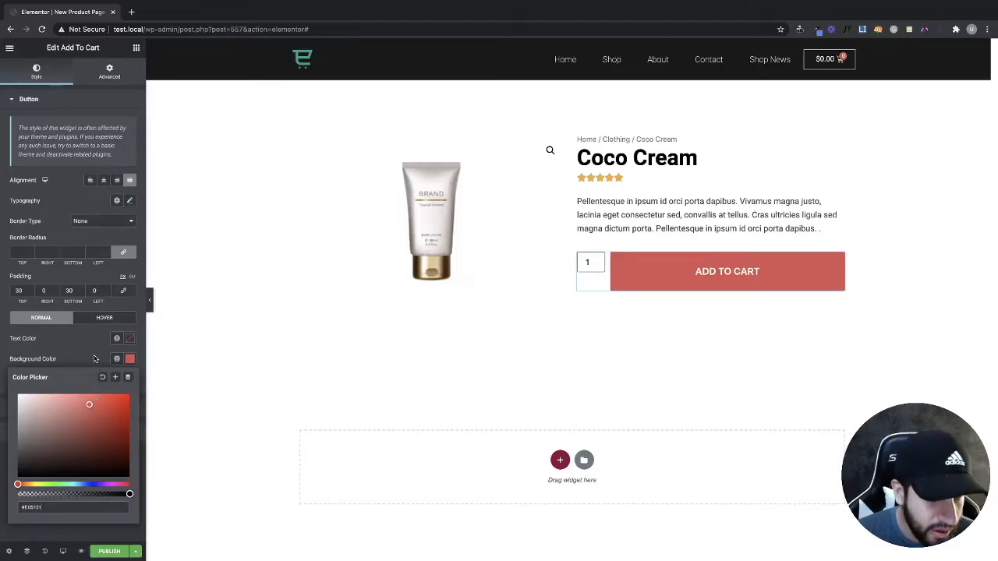
pyautogui.click(93, 359)
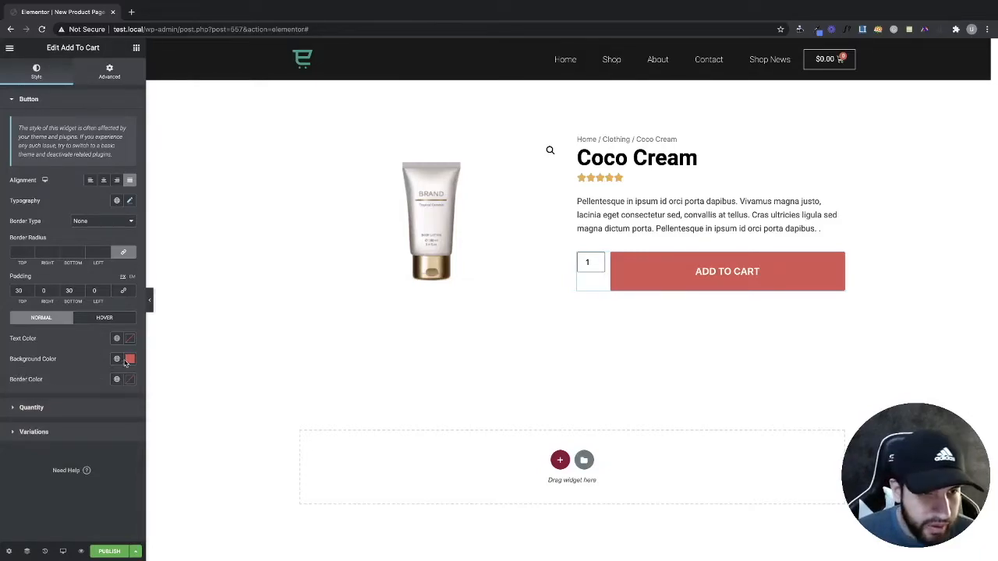
# - Save the add-to-cart button's red background color as a new global color
pyautogui.click(128, 359)
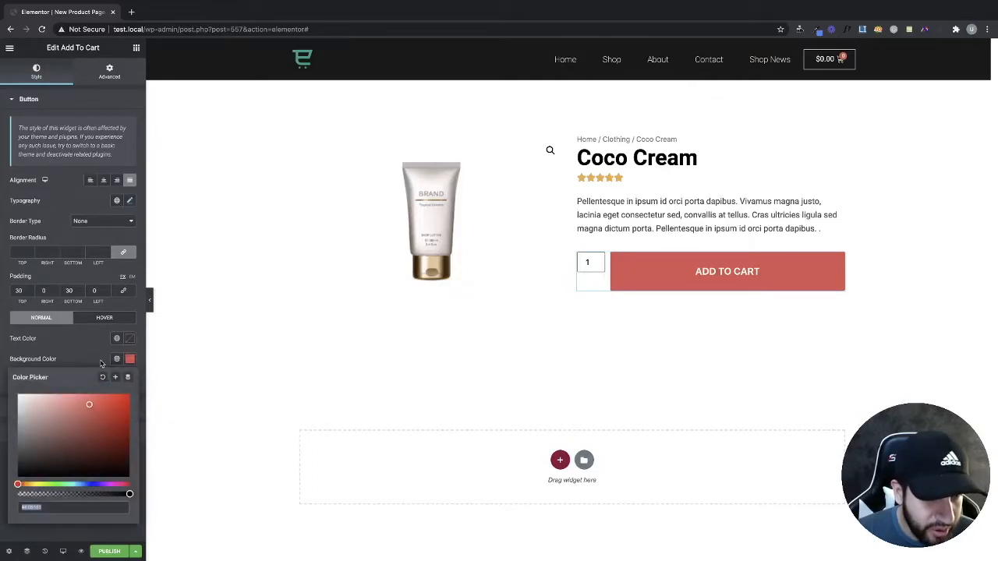
pyautogui.click(114, 378)
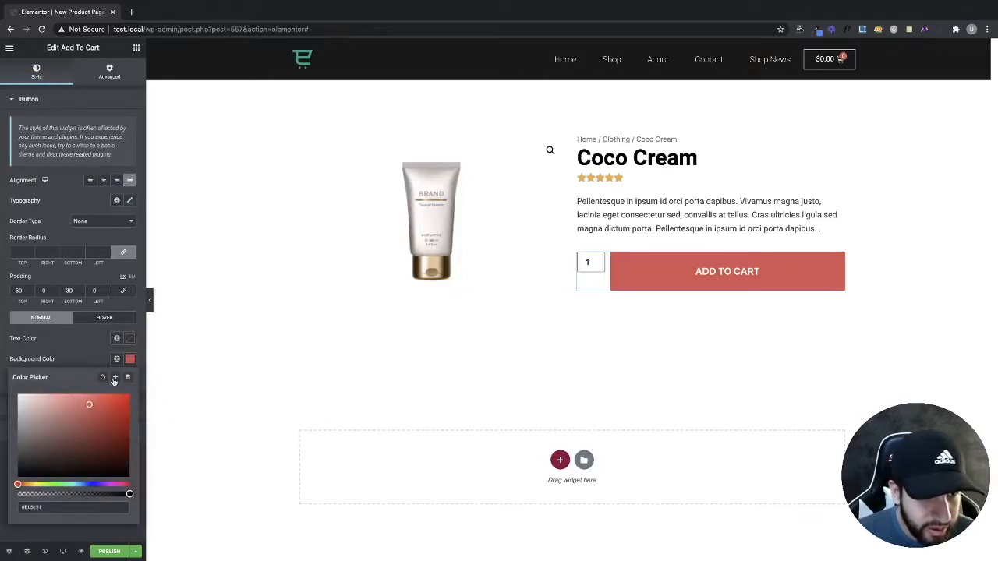
pyautogui.click(544, 333)
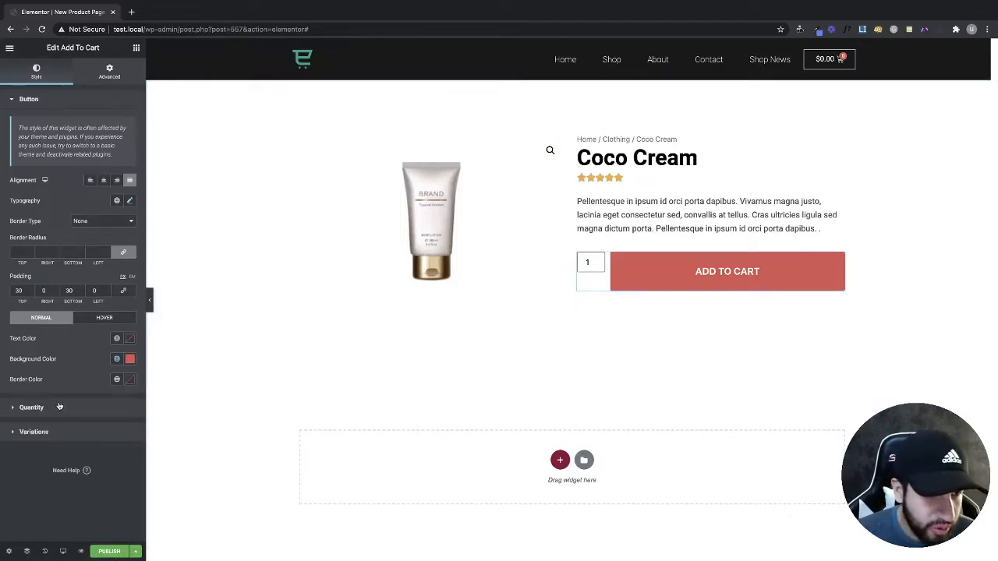
# - Unlink the quantity field's padding values and set its top and bottom padding to 20 px, with 0 on the sides
pyautogui.click(32, 408)
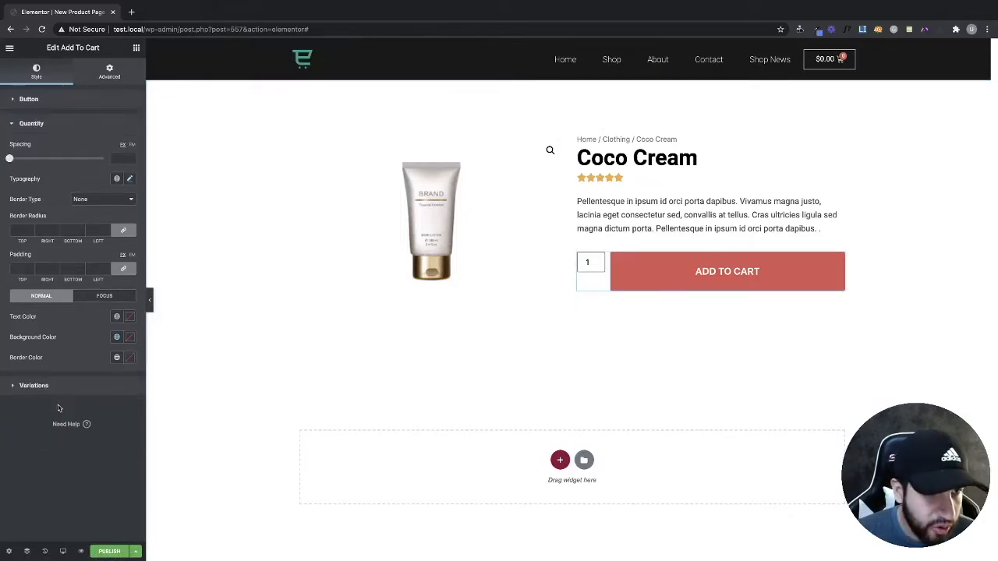
pyautogui.click(106, 269)
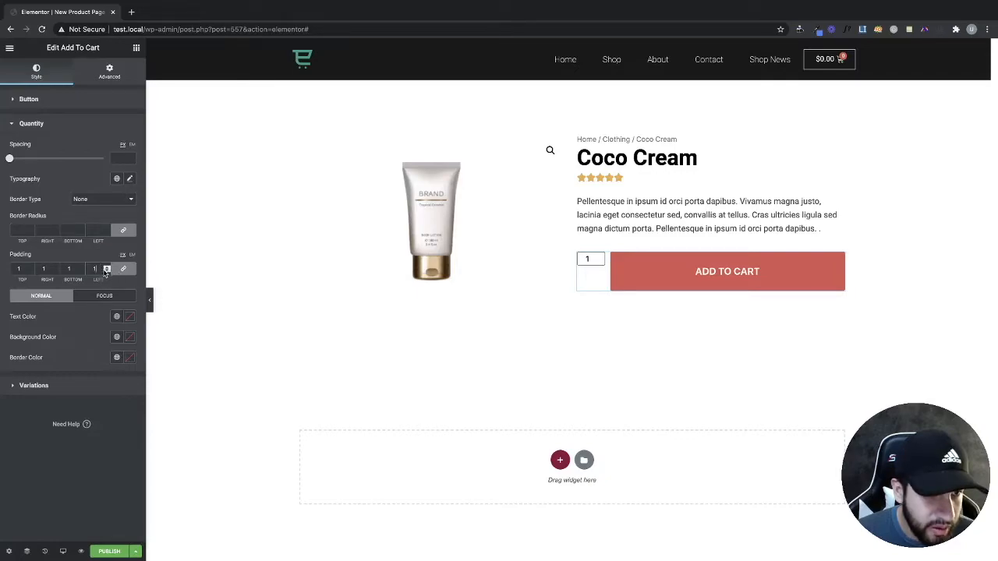
pyautogui.click(106, 271)
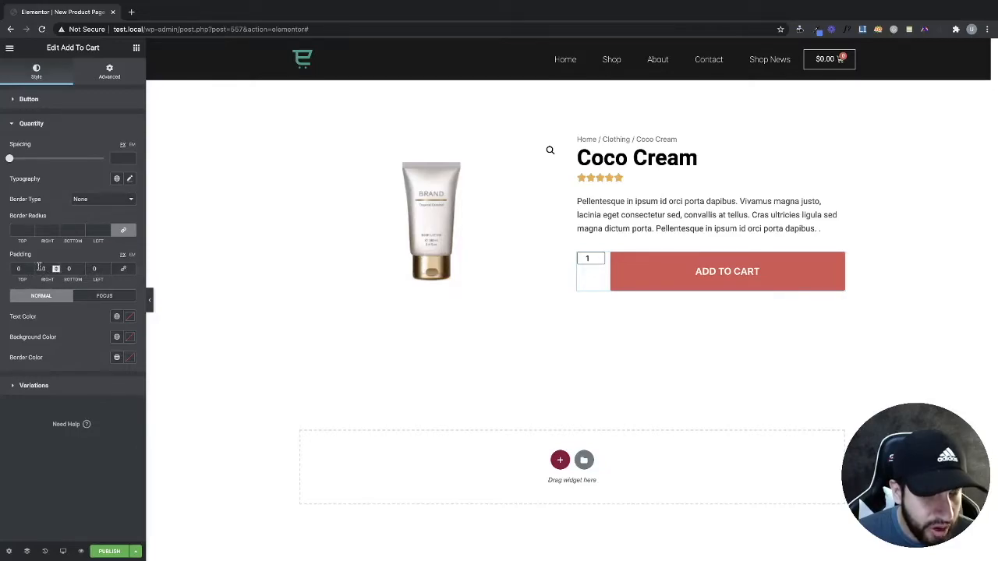
pyautogui.click(30, 268)
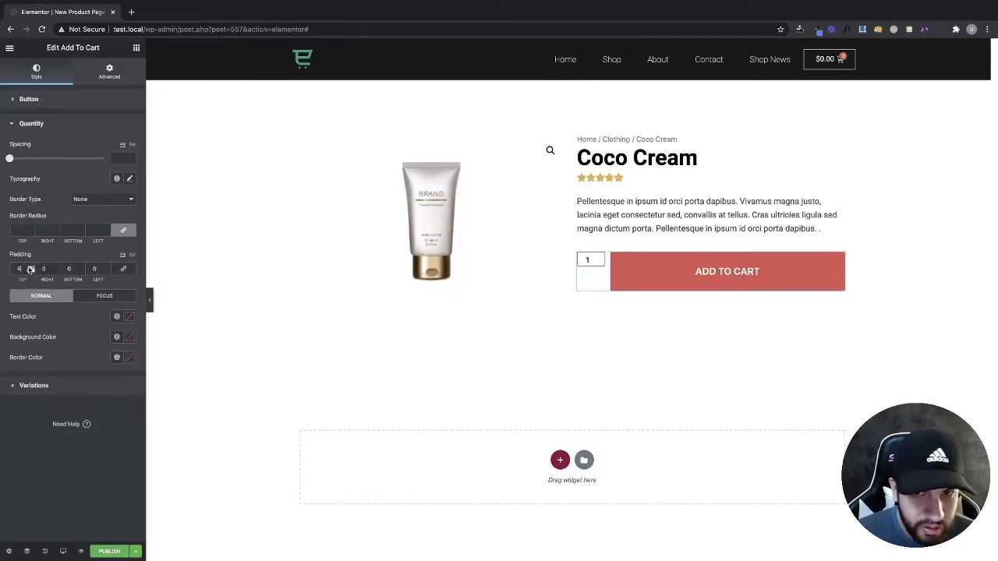
pyautogui.click(30, 268)
pyautogui.click(31, 267)
pyautogui.click(30, 267)
pyautogui.click(31, 268)
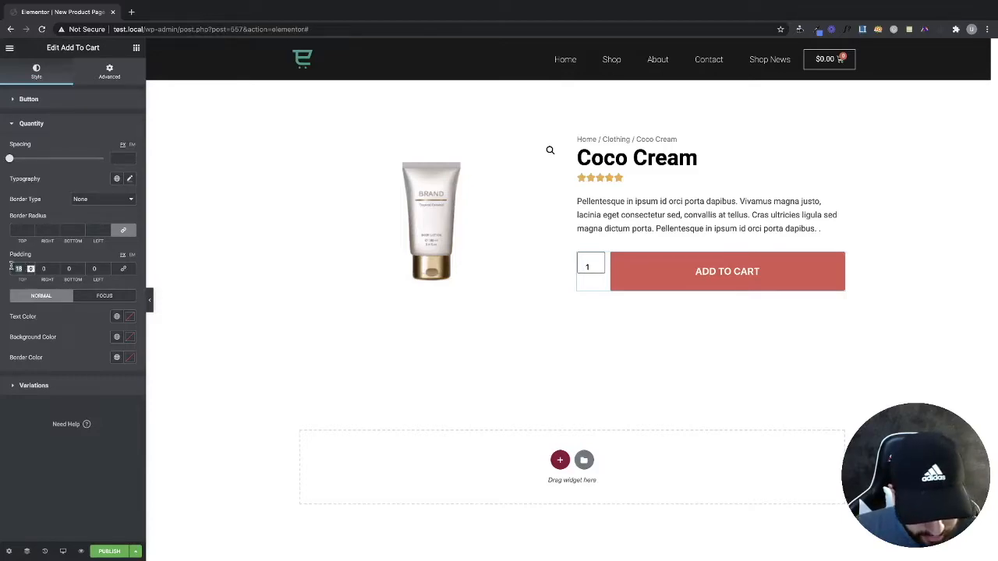
pyautogui.write('20')
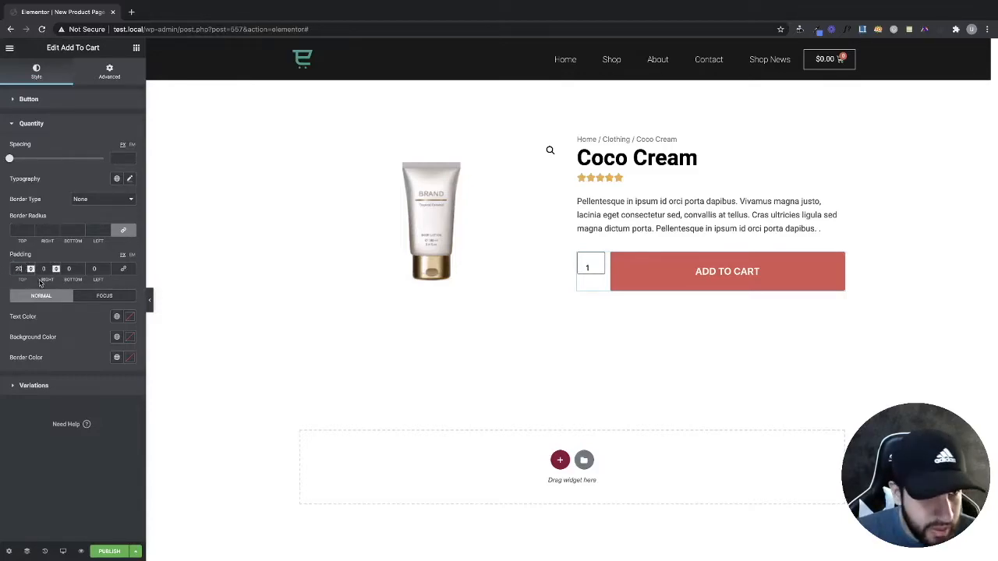
pyautogui.moveTo(71, 270); pyautogui.dragTo(55, 271)
pyautogui.write('20')
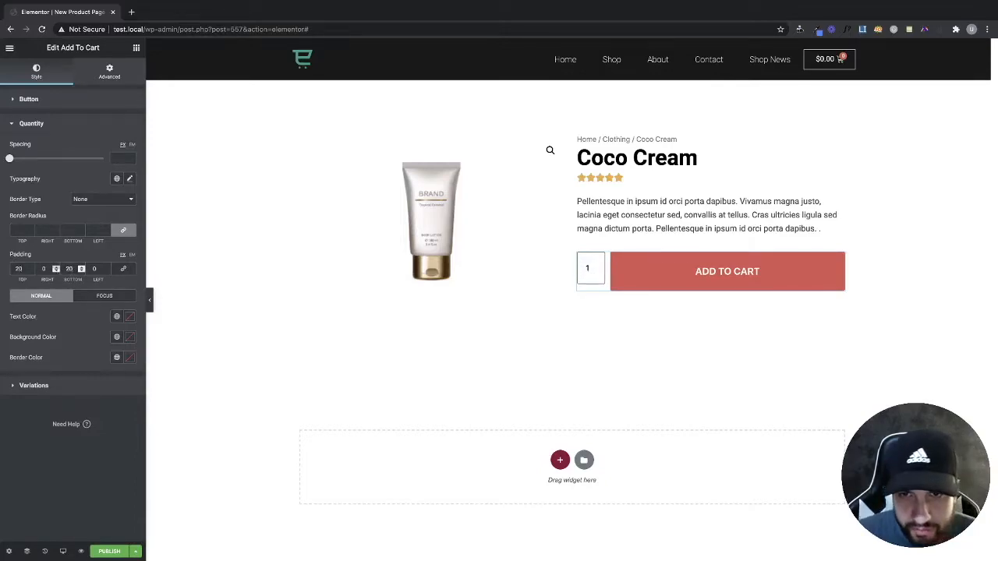
# - Set the quantity field's top and bottom padding to 25 px
pyautogui.moveTo(27, 269); pyautogui.dragTo(3, 266)
pyautogui.write('30')
pyautogui.moveTo(21, 272); pyautogui.dragTo(8, 269)
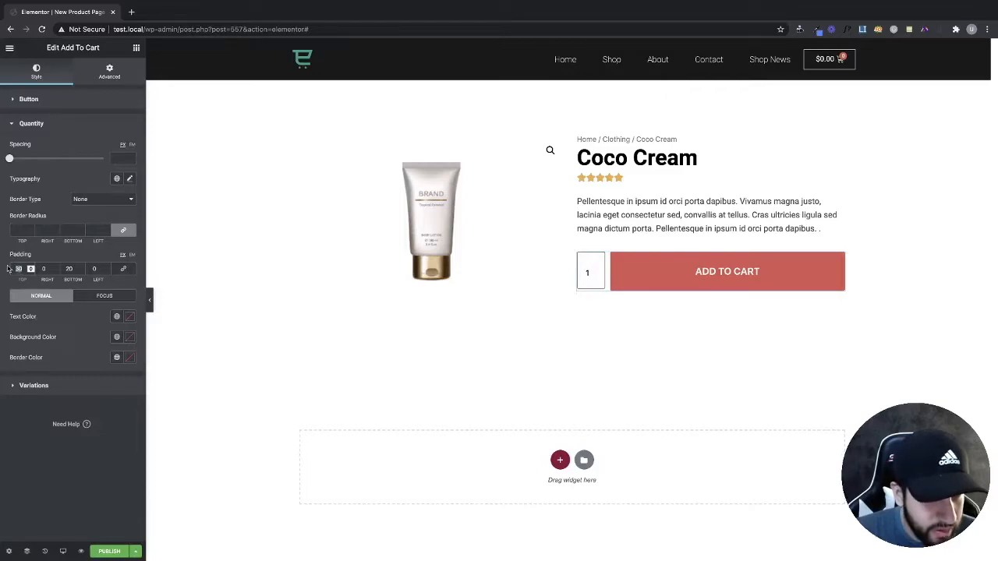
pyautogui.write('25')
pyautogui.moveTo(78, 269); pyautogui.dragTo(51, 263)
pyautogui.write('25')
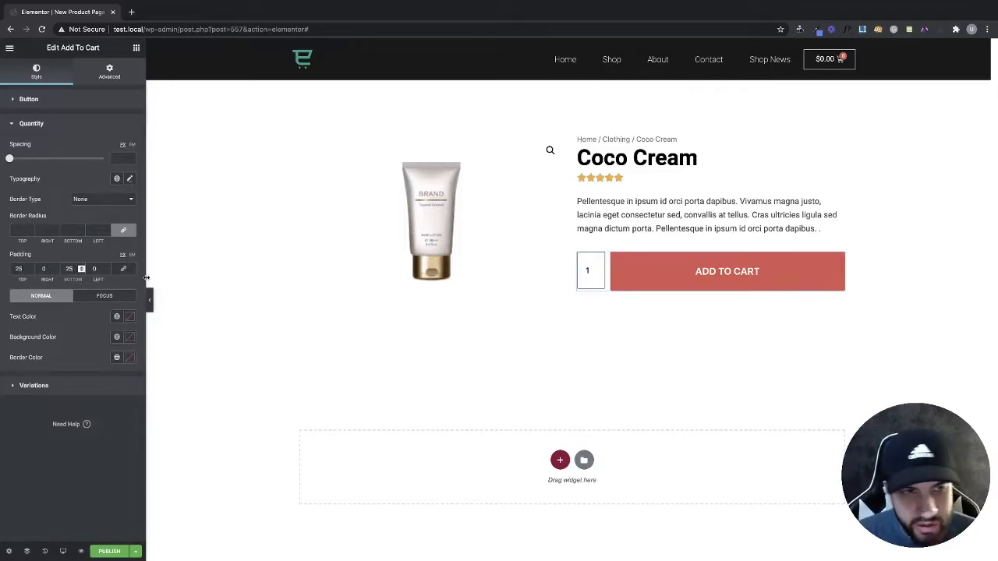
# - Set the quantity field's typography size to 30 px
pyautogui.click(130, 179)
pyautogui.moveTo(17, 262); pyautogui.dragTo(29, 264)
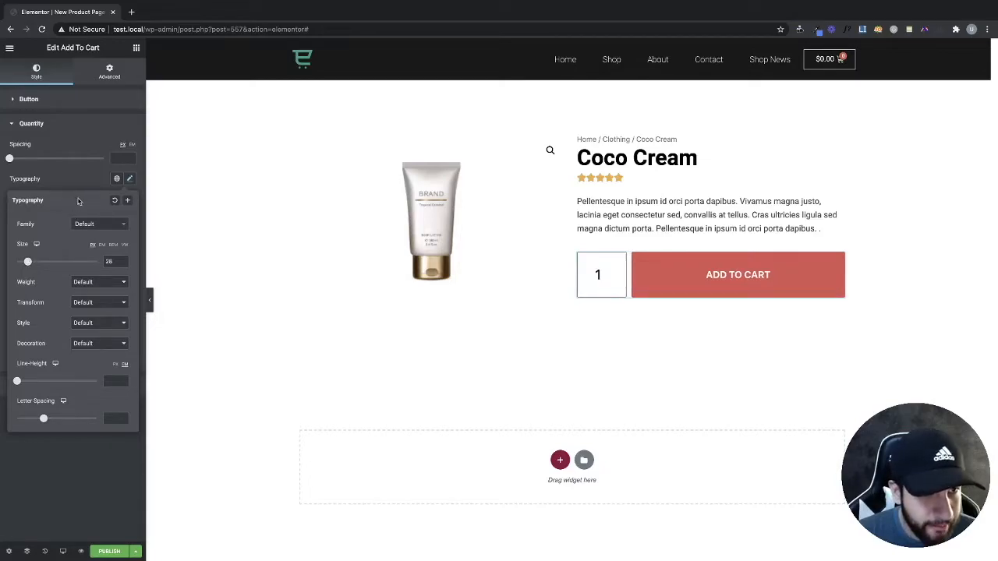
pyautogui.click(122, 260)
pyautogui.click(123, 260)
pyautogui.click(84, 180)
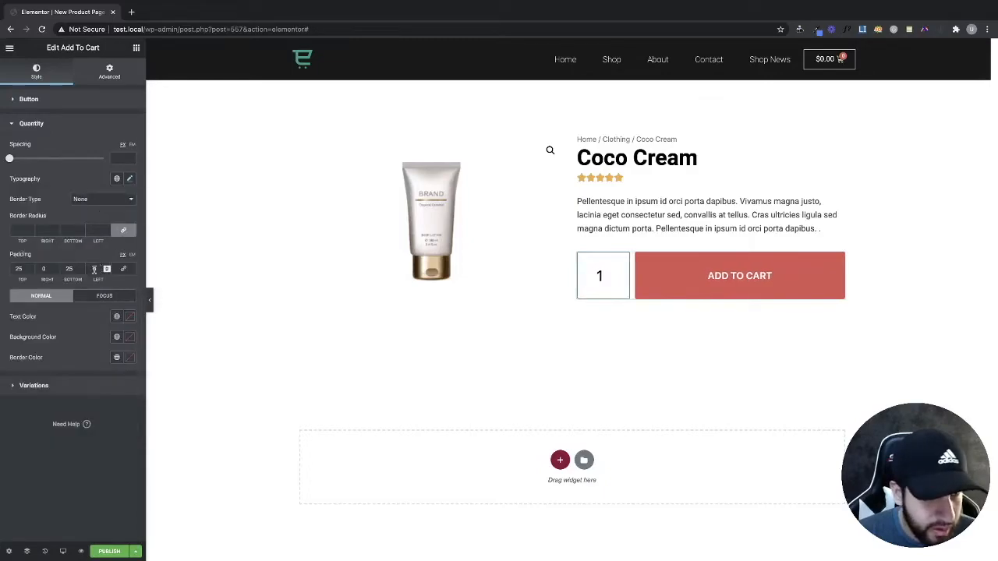
# - Reduce the quantity field's top and bottom padding to 15 px
pyautogui.click(30, 272)
pyautogui.click(30, 272)
pyautogui.click(30, 271)
pyautogui.click(30, 271)
pyautogui.click(30, 271)
pyautogui.click(30, 271)
pyautogui.click(30, 272)
pyautogui.click(30, 271)
pyautogui.click(31, 271)
pyautogui.click(31, 271)
pyautogui.click(31, 271)
pyautogui.click(31, 266)
pyautogui.moveTo(72, 269); pyautogui.dragTo(58, 268)
pyautogui.write('1')
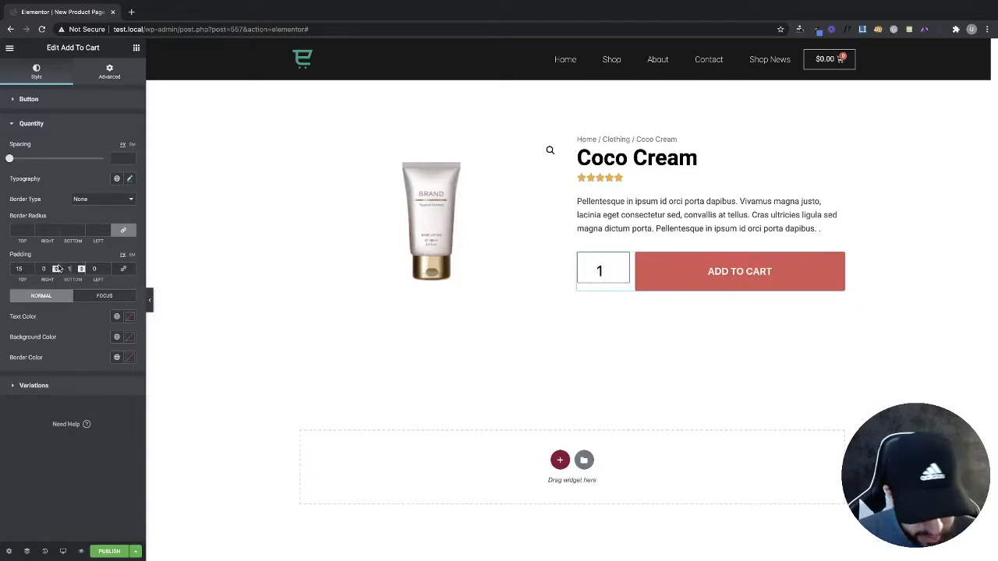
pyautogui.write('5')
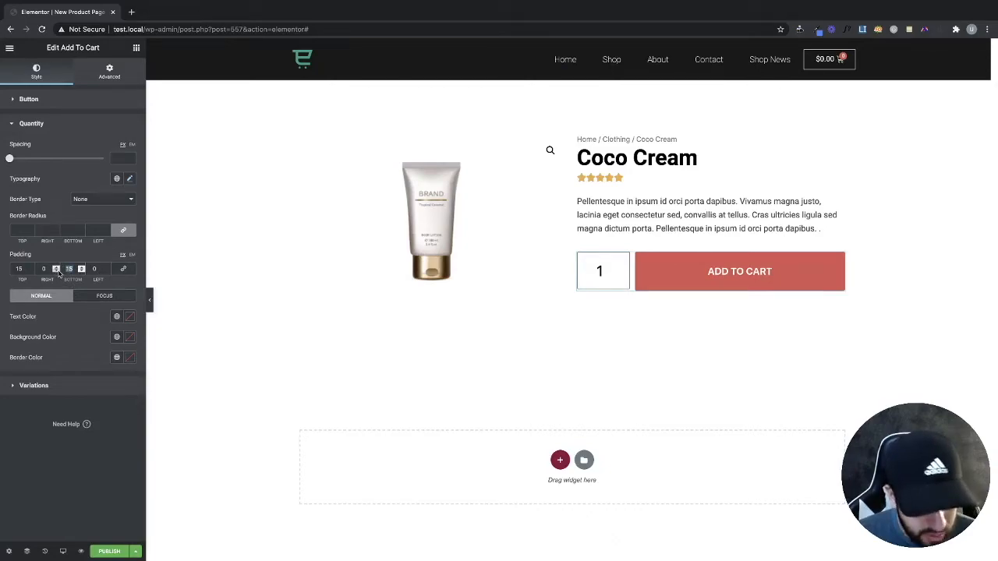
# - Fine-tune the quantity field's top and bottom padding to 17 px to match the button height
pyautogui.press('BackSpace')
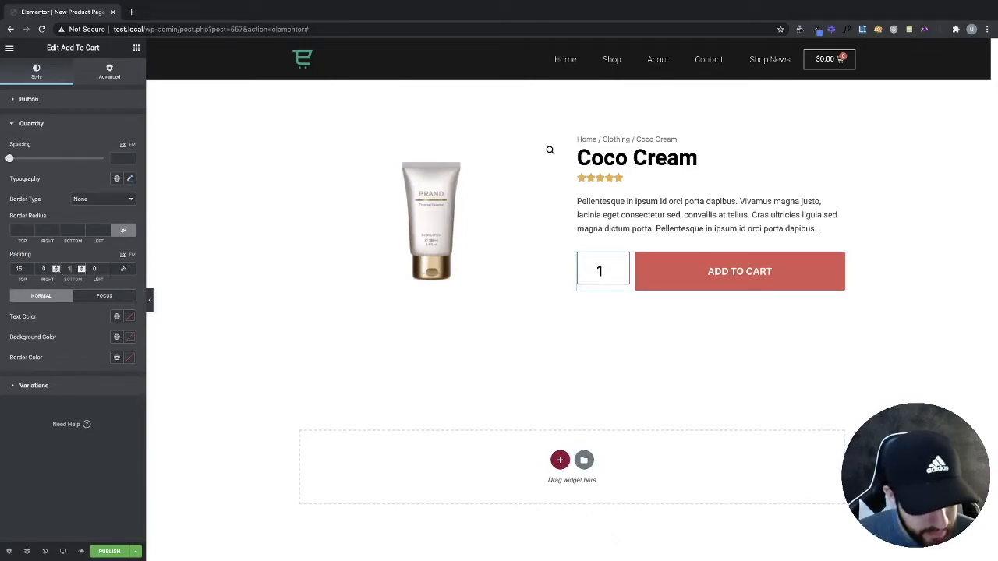
pyautogui.write('6')
pyautogui.click(17, 268)
pyautogui.press('BackSpace')
pyautogui.write('6')
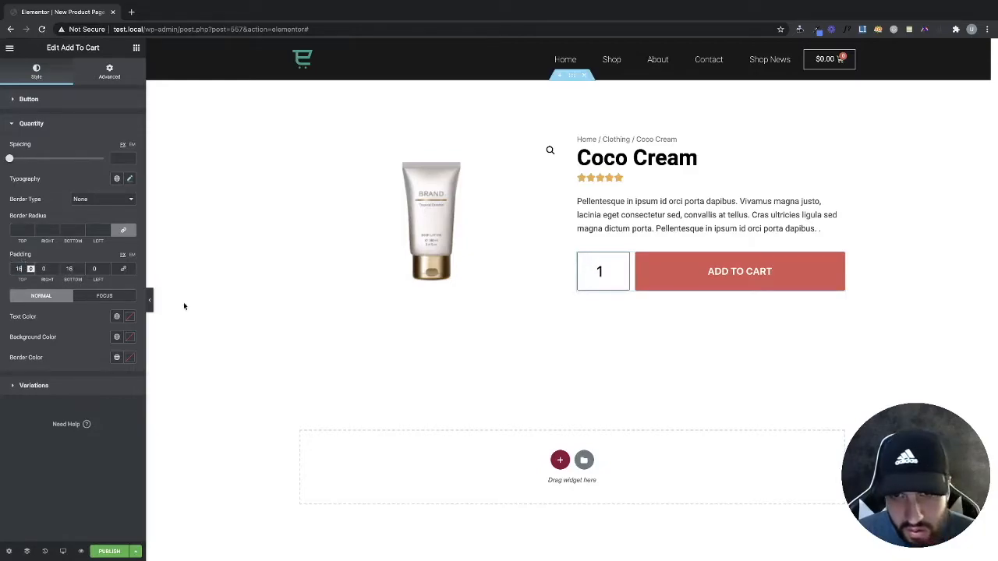
pyautogui.doubleClick(66, 269)
pyautogui.write('17')
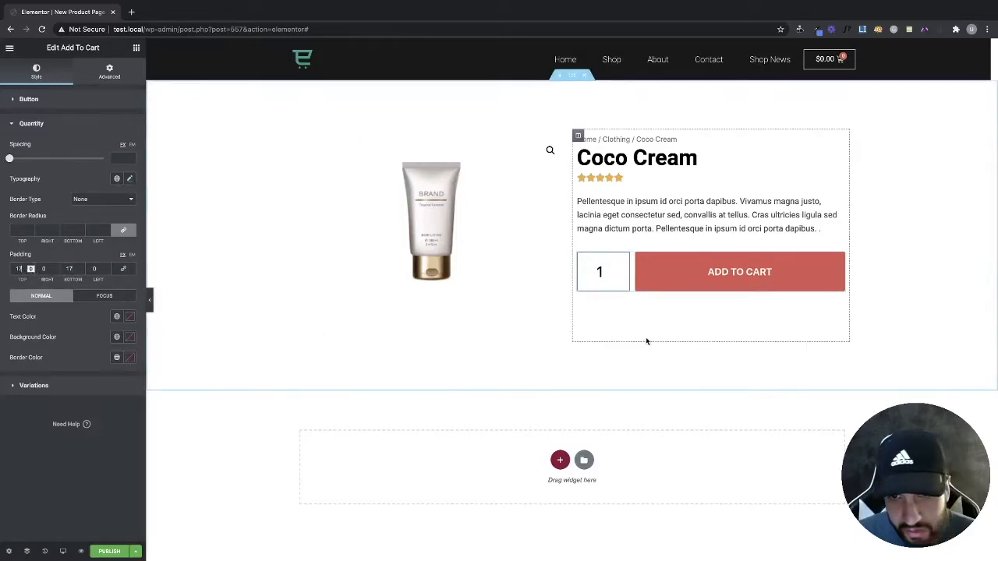
# - Test the quantity field on the canvas by raising and lowering its number
pyautogui.click(625, 268)
pyautogui.click(625, 268)
pyautogui.click(625, 268)
pyautogui.click(625, 267)
pyautogui.click(625, 267)
pyautogui.click(625, 277)
pyautogui.click(625, 276)
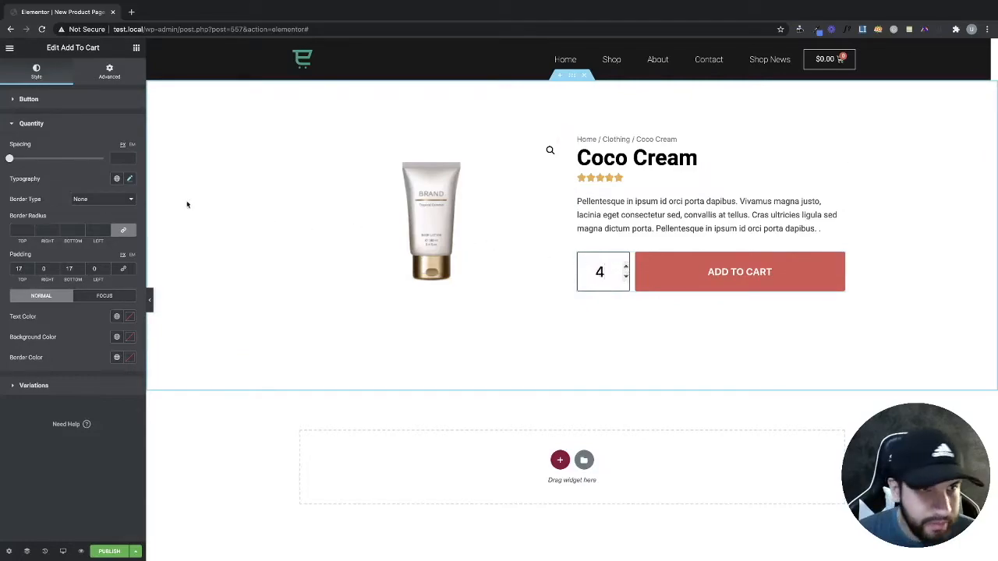
pyautogui.click(129, 179)
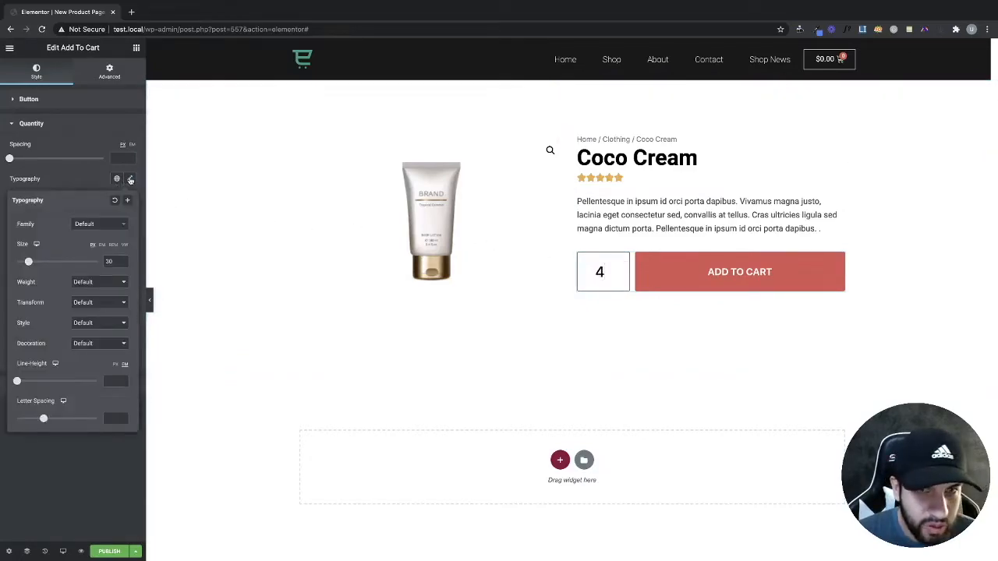
pyautogui.click(107, 284)
pyautogui.click(50, 302)
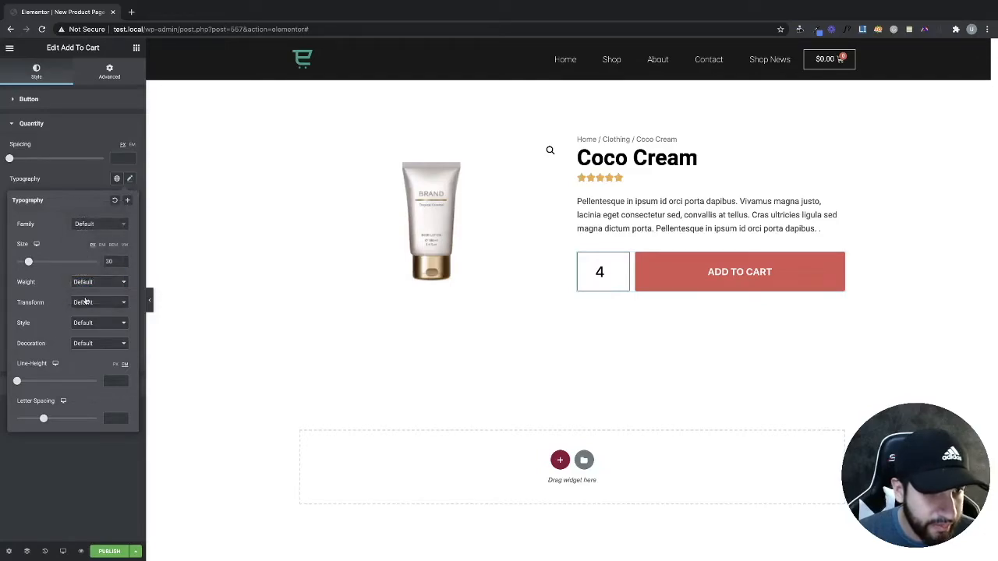
pyautogui.click(72, 185)
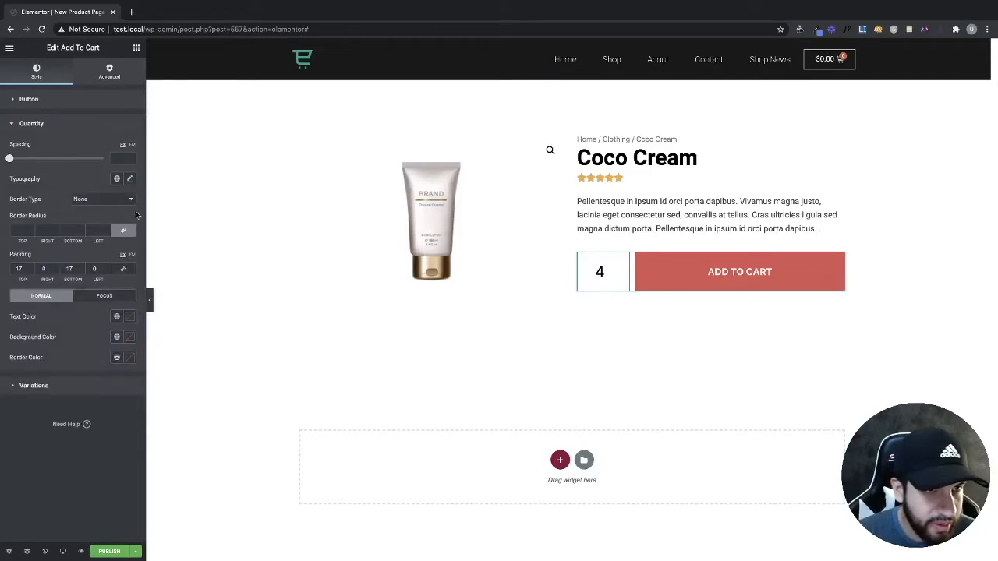
# - Try a custom gray for the quantity field's text color and replace it with the Secondary global color
pyautogui.click(129, 316)
pyautogui.moveTo(35, 378); pyautogui.dragTo(2, 402)
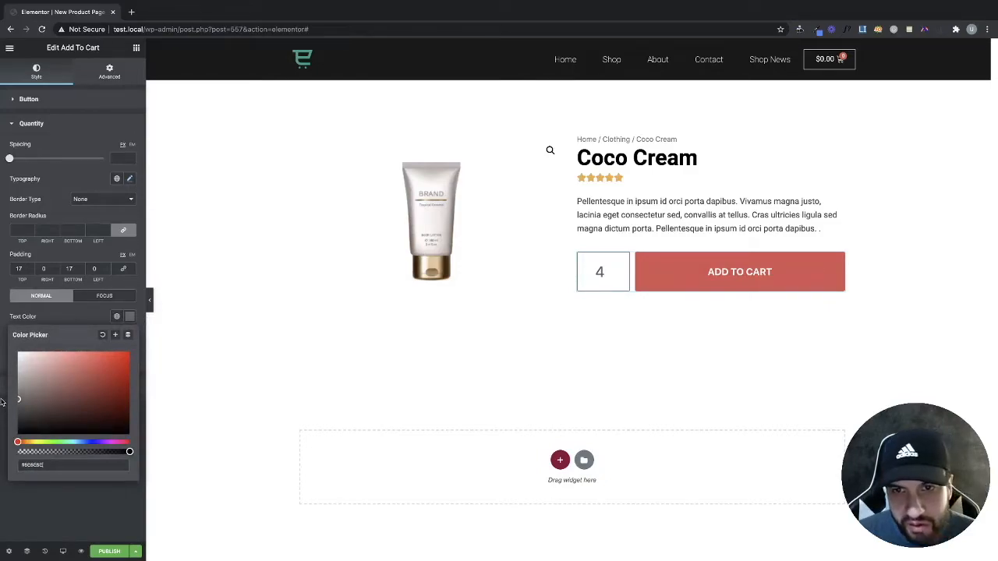
pyautogui.click(129, 317)
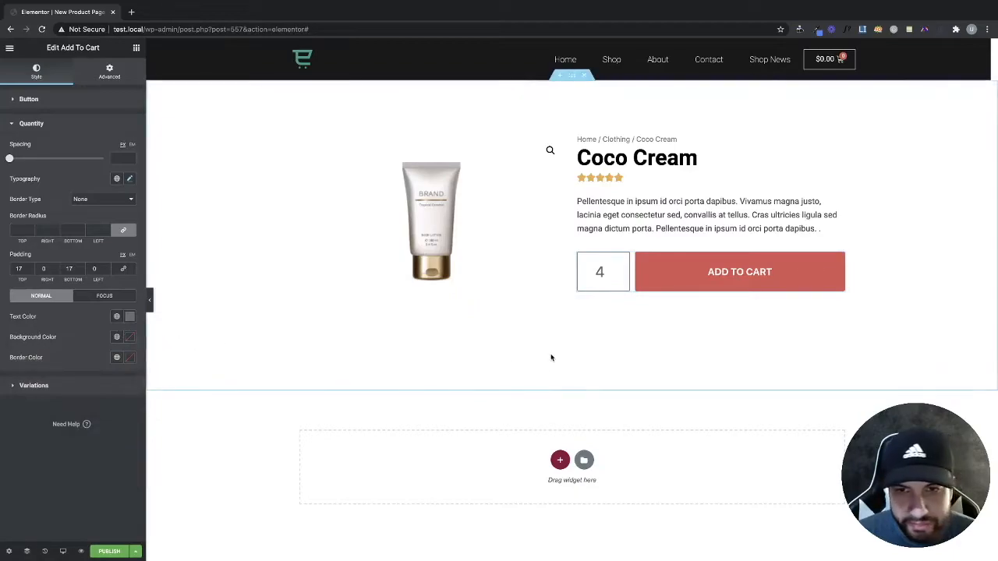
pyautogui.click(117, 316)
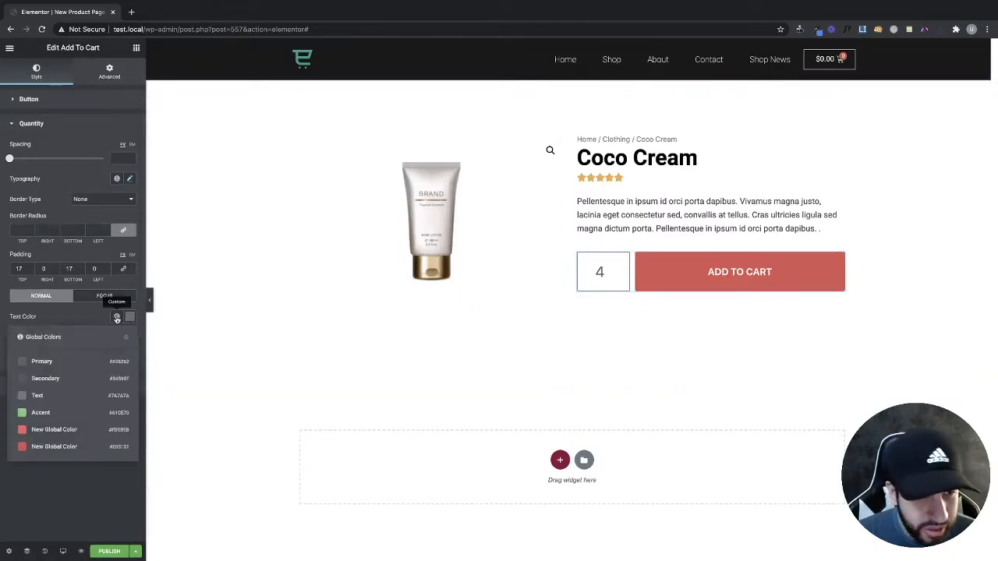
pyautogui.click(80, 380)
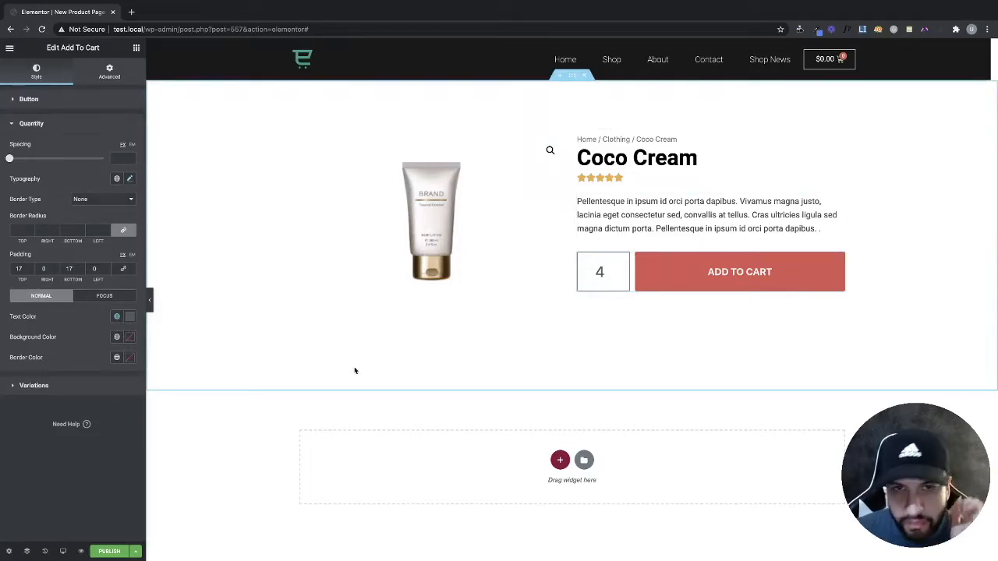
# - Publish the template without adding a display condition and open its preview in a new browser tab
pyautogui.click(107, 551)
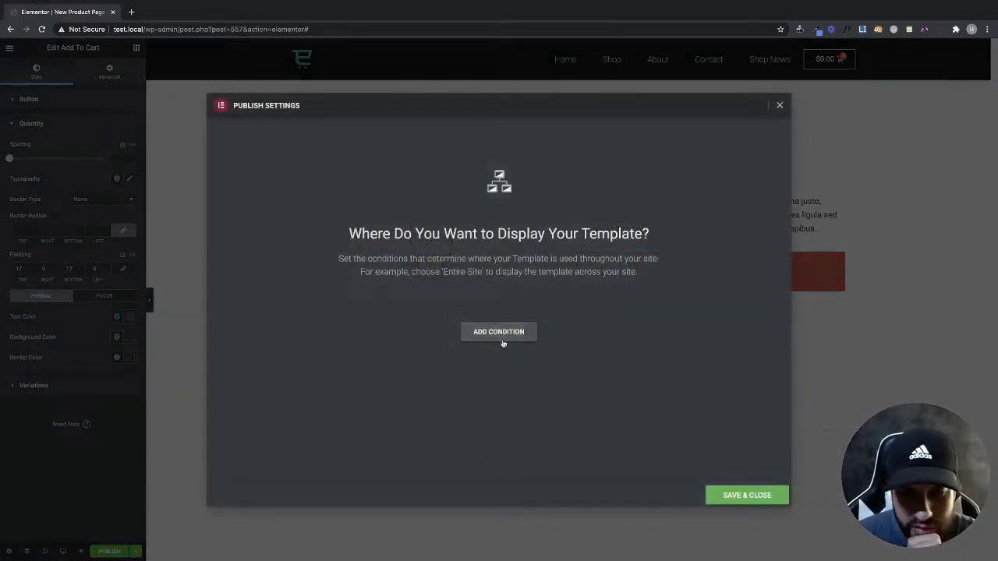
pyautogui.click(762, 495)
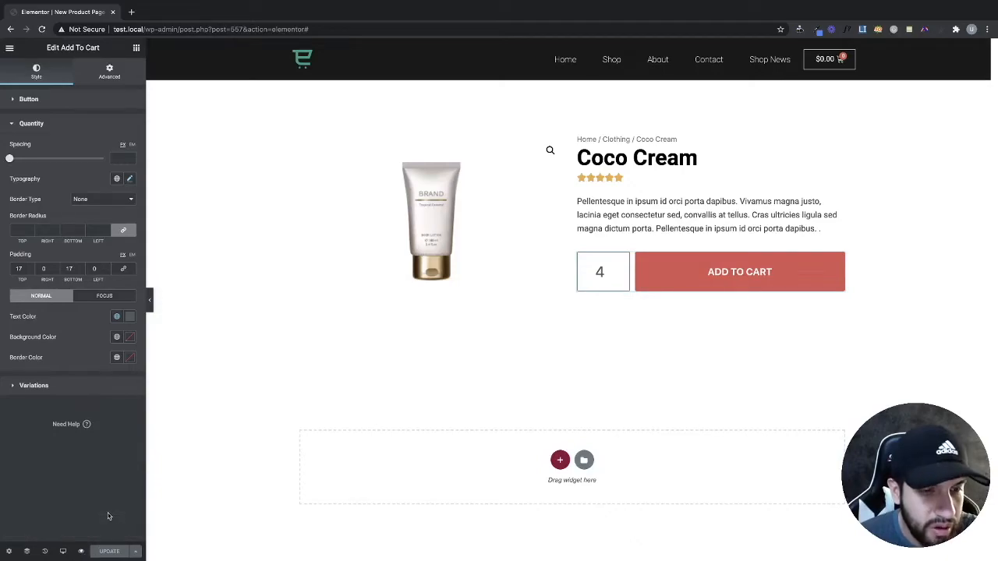
pyautogui.moveTo(76, 551)
pyautogui.click(102, 527)
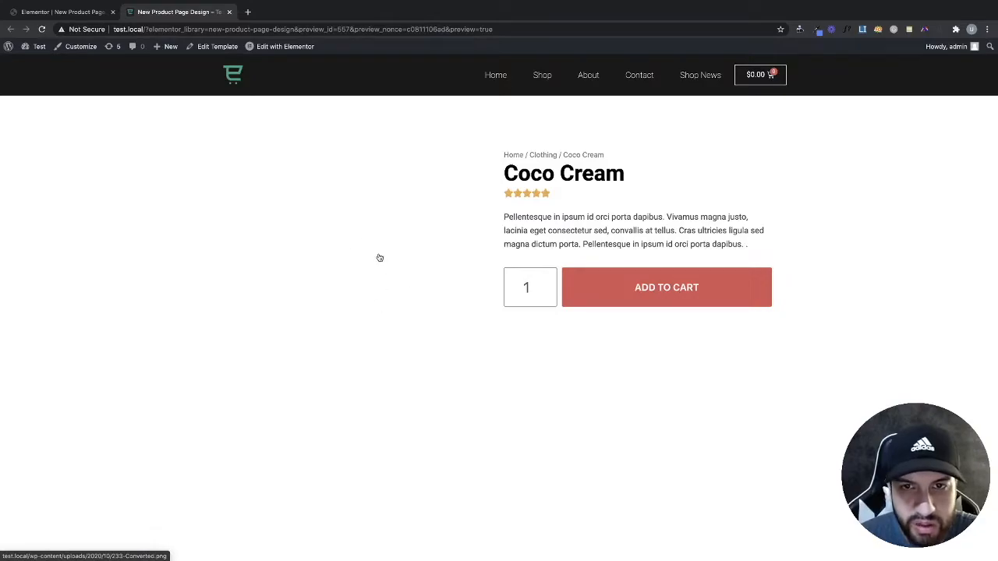
# - Test the quantity field in the preview by repeatedly increasing and decreasing its value
pyautogui.tripleClick(550, 284)
pyautogui.doubleClick(551, 284)
pyautogui.doubleClick(552, 293)
pyautogui.doubleClick(552, 281)
pyautogui.click(552, 292)
pyautogui.doubleClick(552, 292)
pyautogui.doubleClick(552, 282)
pyautogui.doubleClick(552, 292)
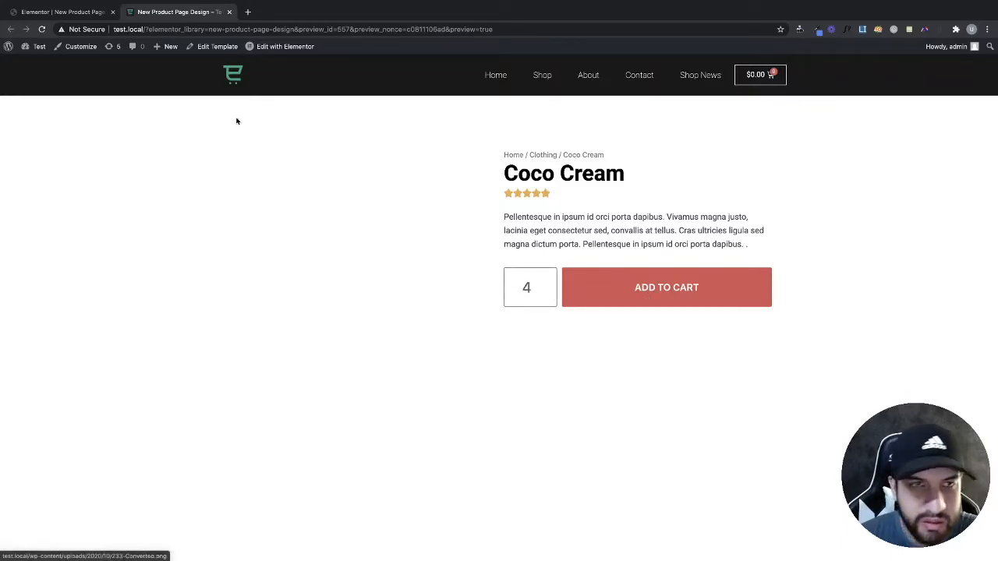
# - Return to the Elementor editor, set the quantity field's border color to a light gray, and check the full-width canvas
pyautogui.click(59, 11)
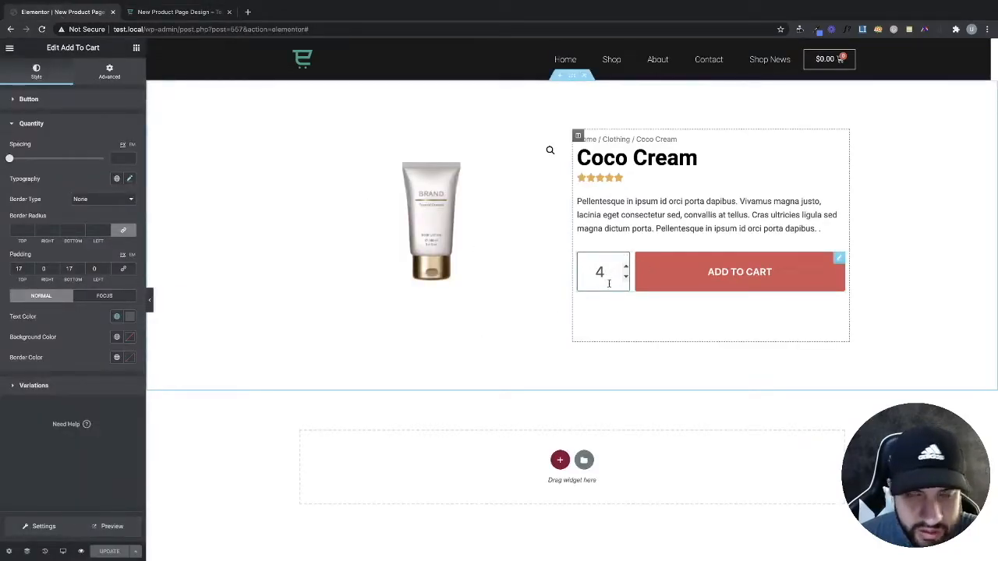
pyautogui.click(131, 360)
pyautogui.moveTo(25, 416)
pyautogui.mouseDown()
pyautogui.moveTo(8, 396)
pyautogui.moveTo(3, 421)
pyautogui.mouseUp()
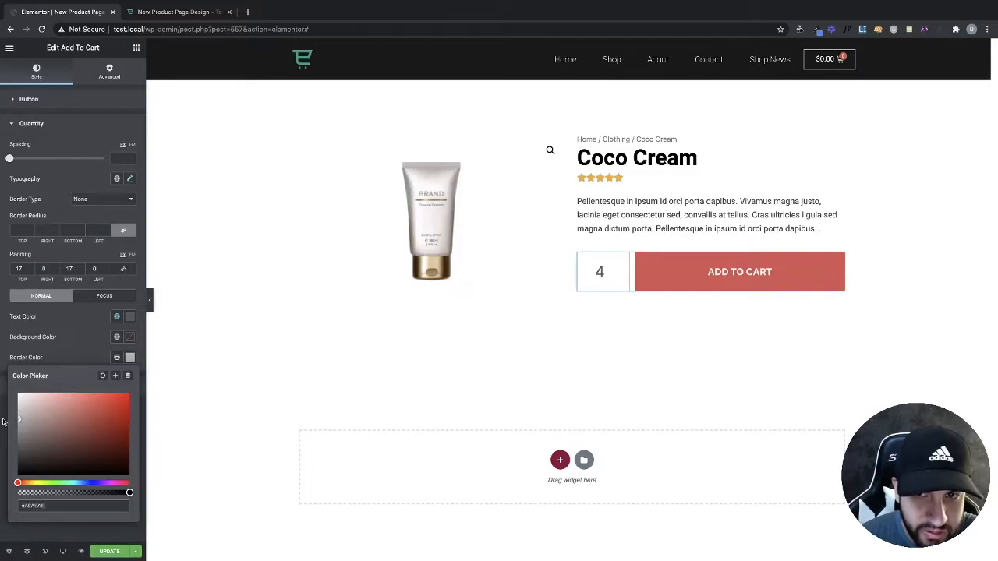
pyautogui.click(45, 362)
pyautogui.click(149, 299)
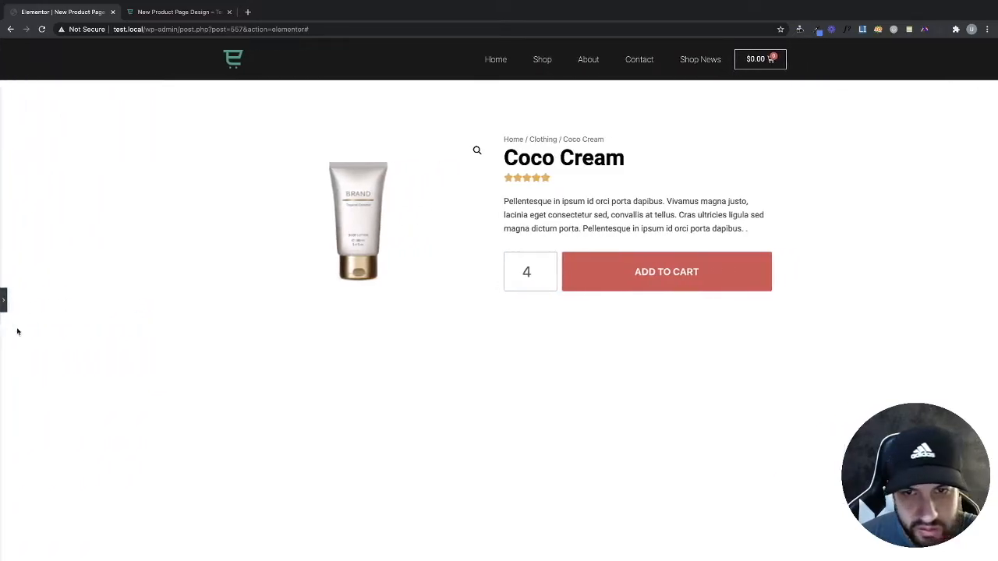
pyautogui.click(2, 309)
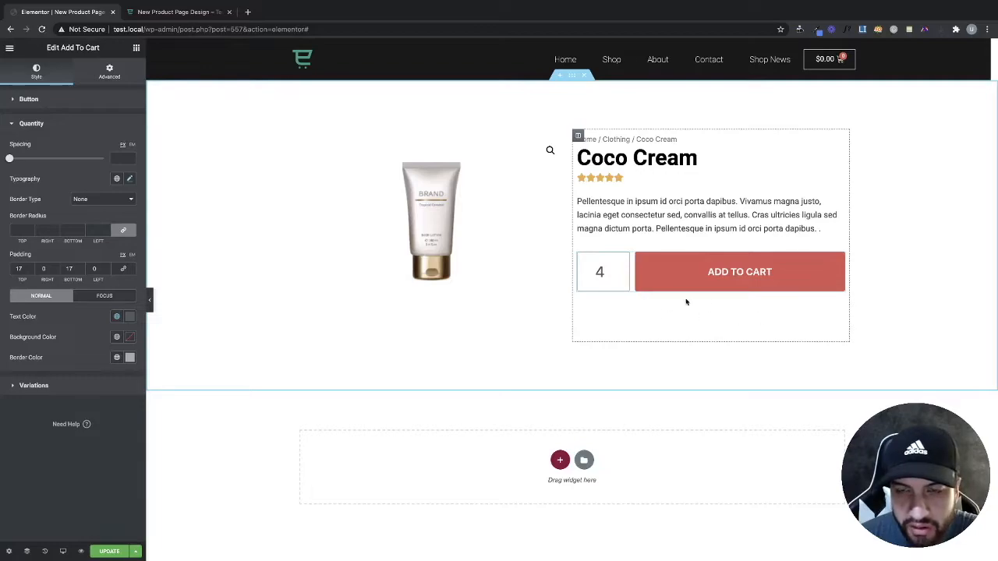
# - Insert an inner section below the add-to-cart button and duplicate its first column to make three columns
pyautogui.click(136, 49)
pyautogui.scroll(-2, 98, 240)
pyautogui.scroll(2, 99, 252)
pyautogui.scroll(-5, 98, 250)
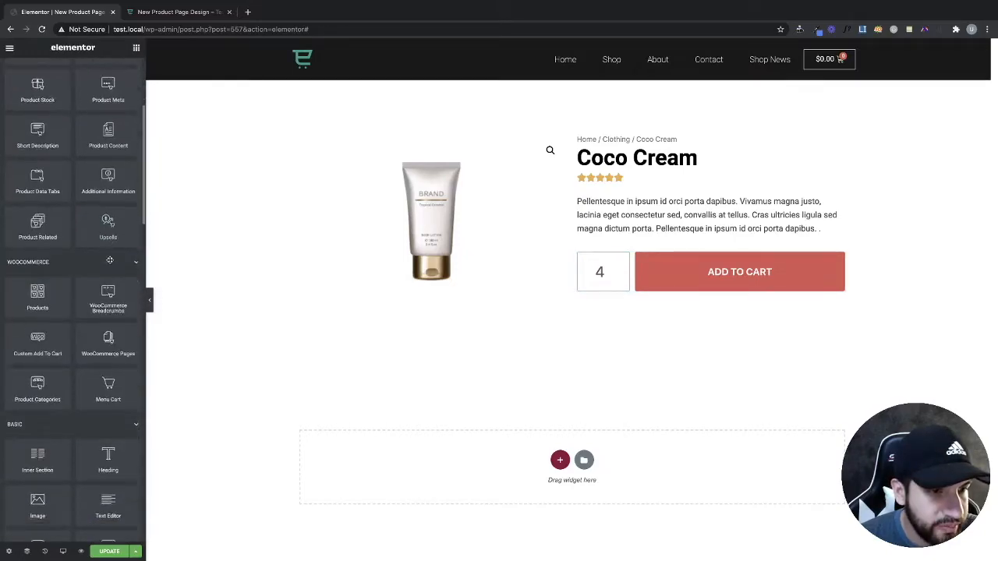
pyautogui.moveTo(35, 401); pyautogui.dragTo(697, 283)
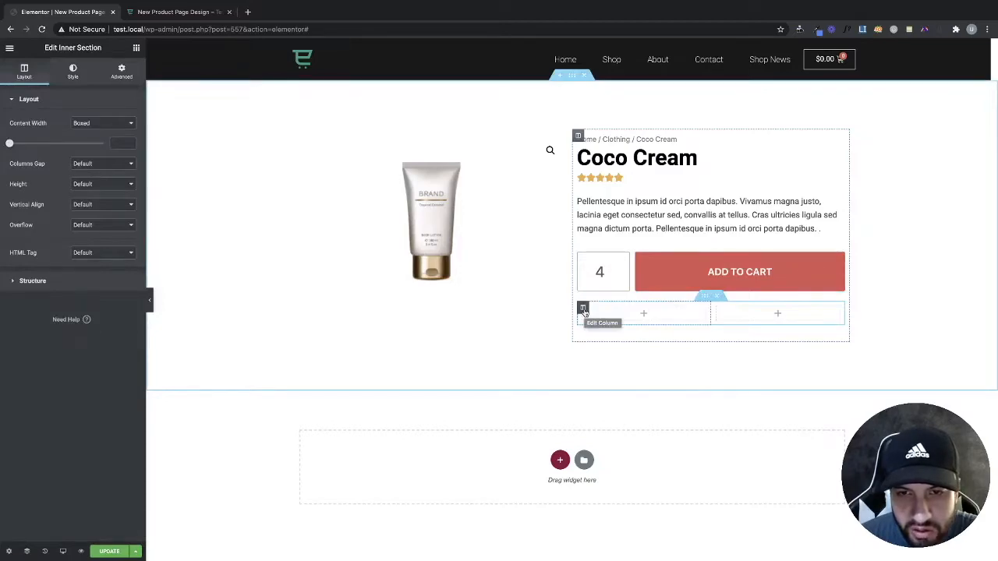
pyautogui.rightClick(583, 311)
pyautogui.click(625, 353)
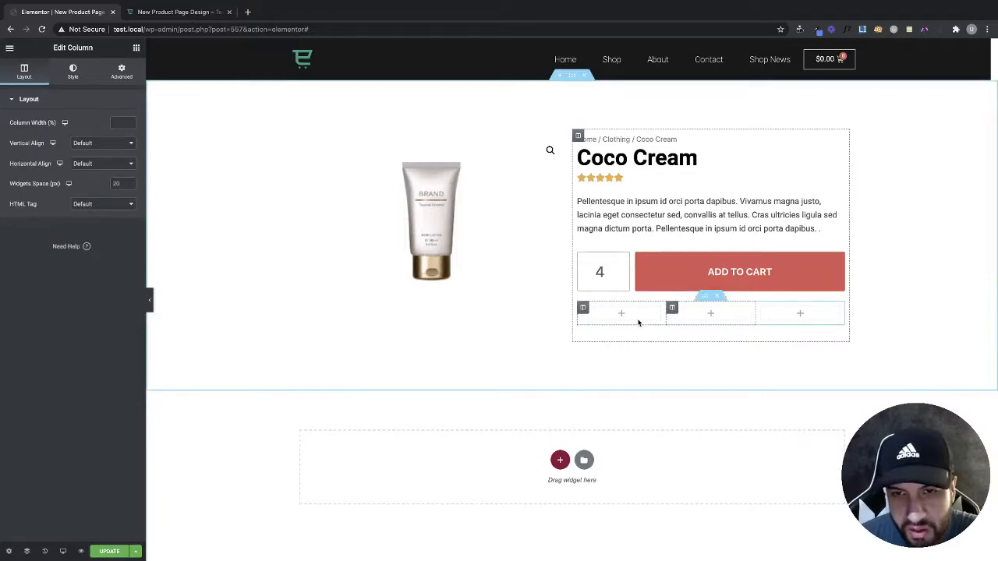
# - Give the three-column inner section below the add-to-cart button a classic background in light gray #F3F3F3
pyautogui.click(706, 296)
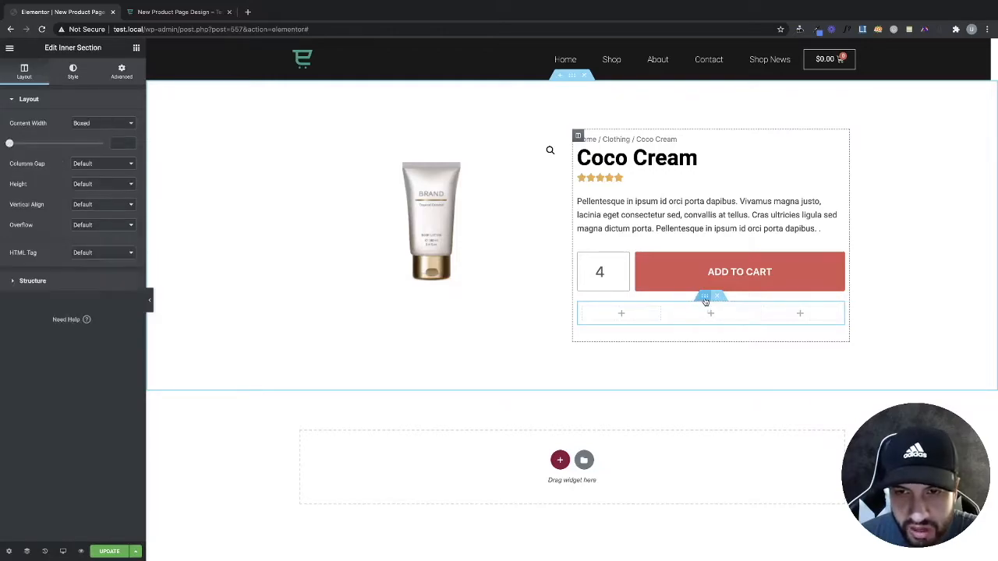
pyautogui.click(117, 72)
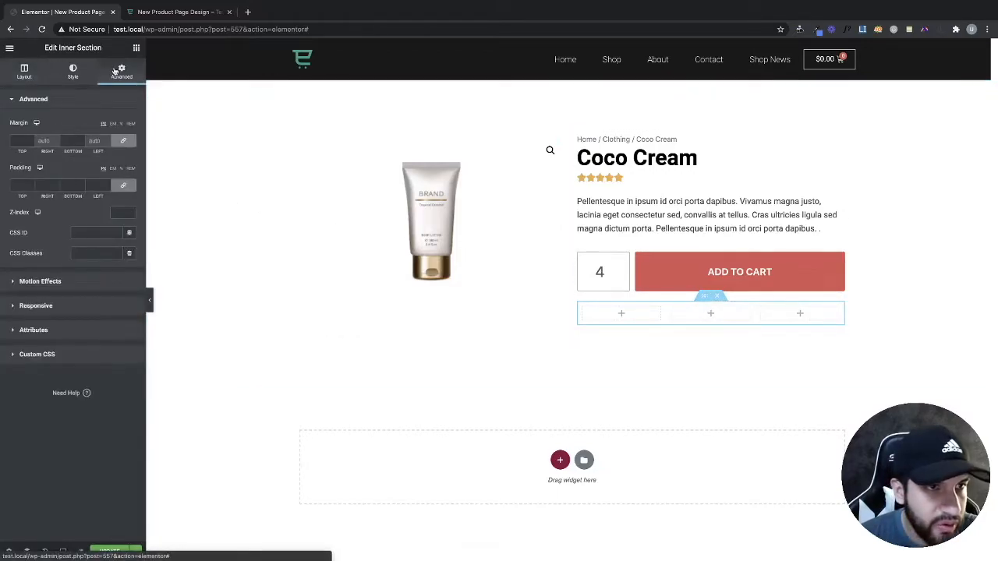
pyautogui.click(70, 77)
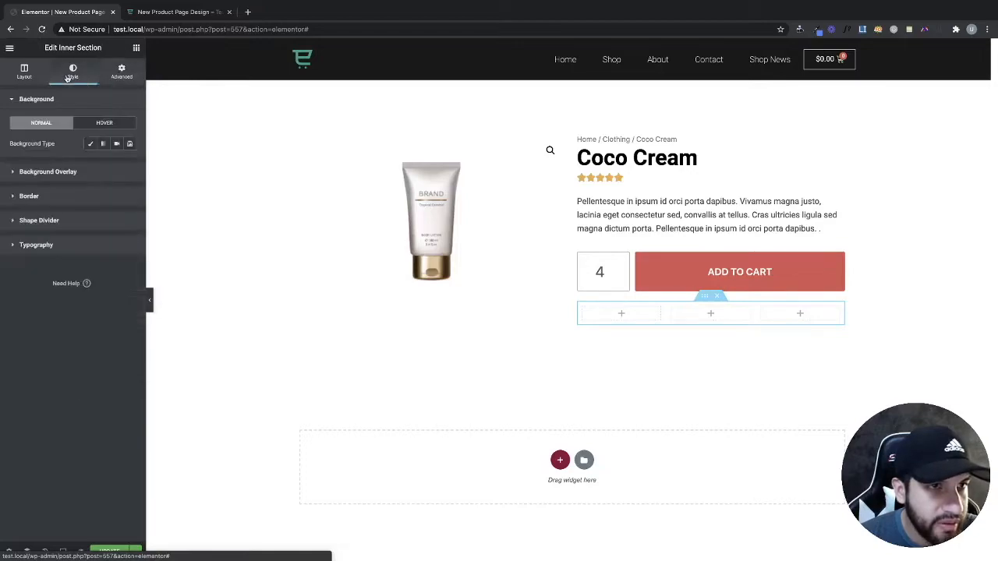
pyautogui.click(91, 143)
pyautogui.click(121, 164)
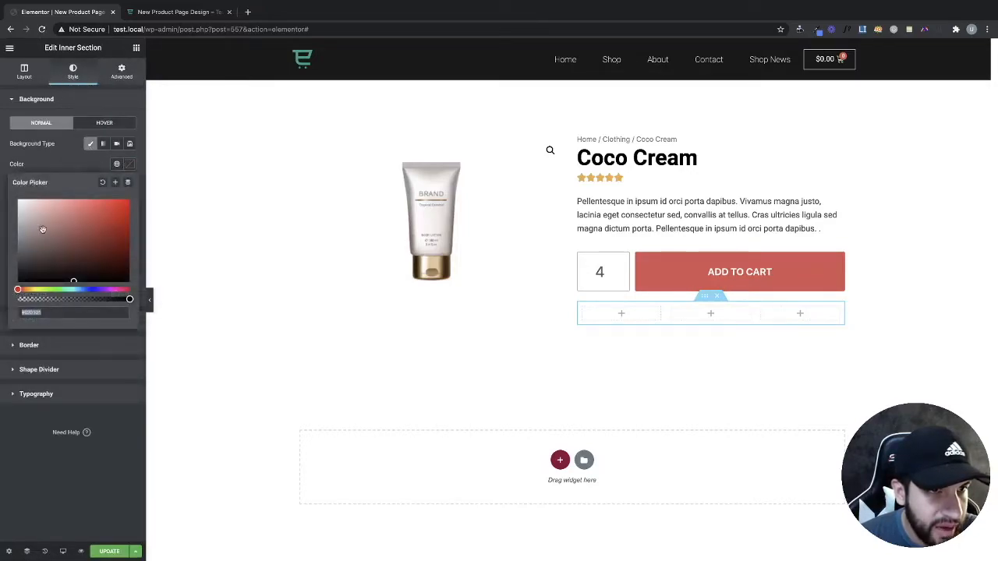
pyautogui.moveTo(18, 203); pyautogui.dragTo(13, 207)
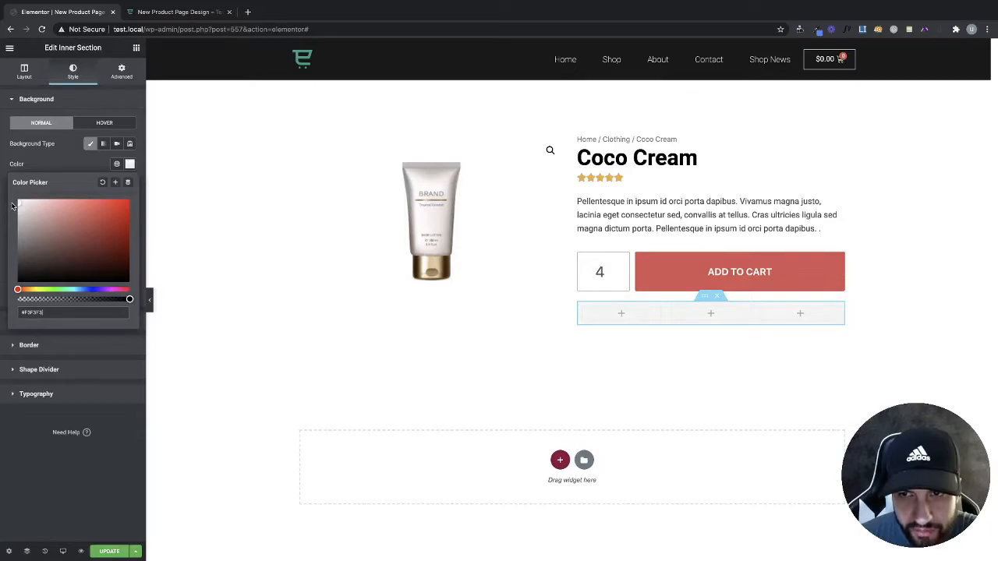
pyautogui.click(56, 158)
# - Check the inner section's background on the full-width canvas and change it to a slightly lighter gray
pyautogui.click(149, 299)
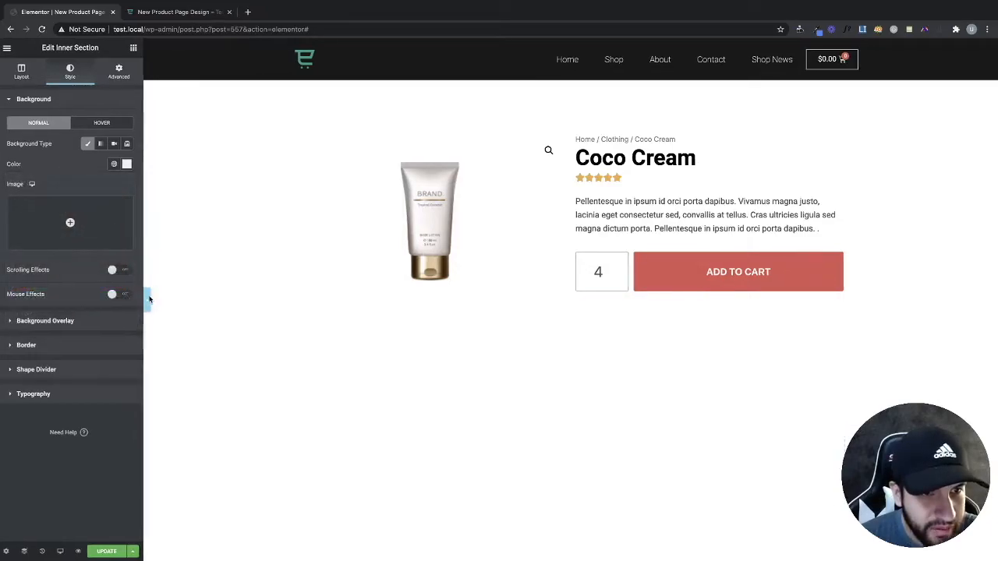
pyautogui.click(3, 300)
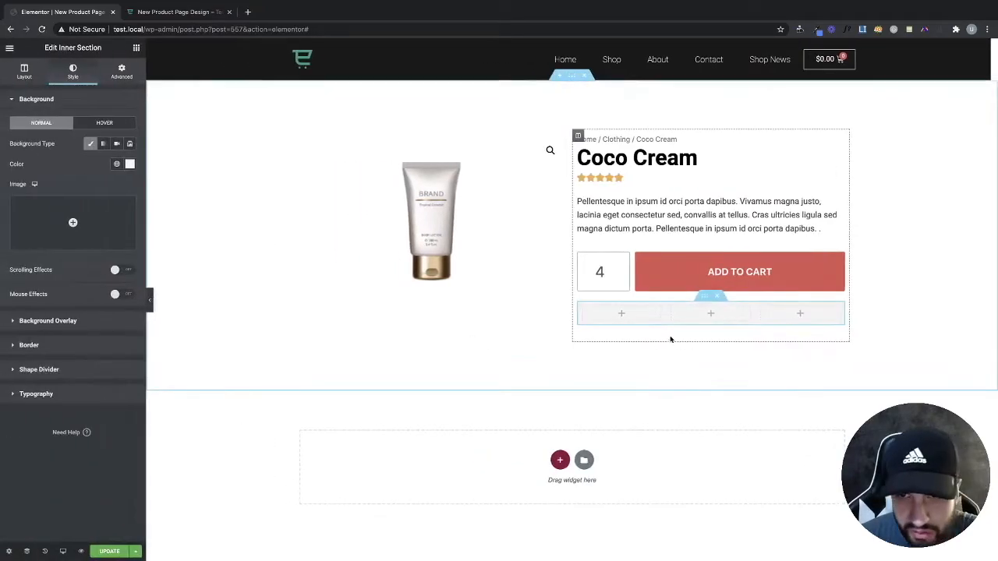
pyautogui.click(130, 163)
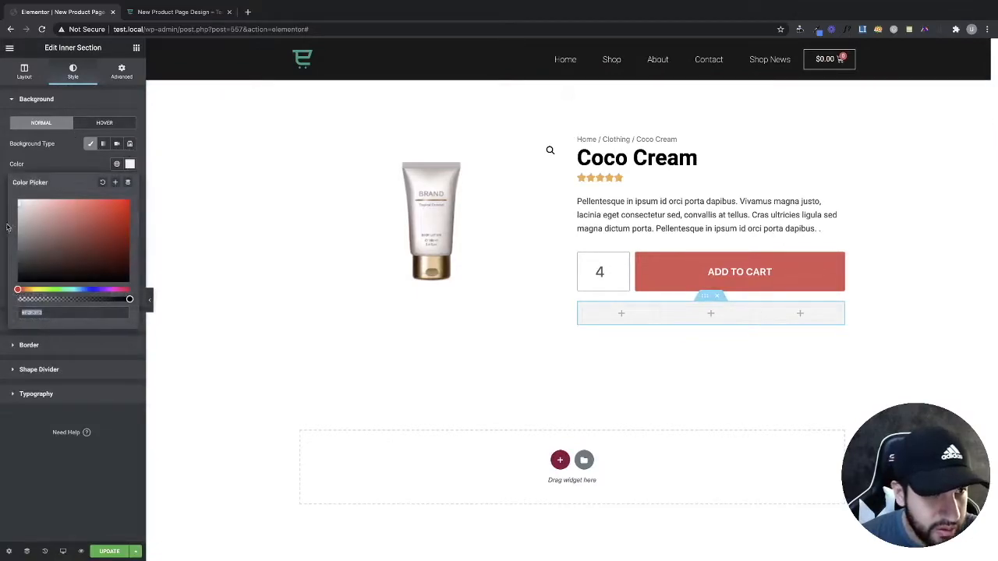
pyautogui.click(17, 204)
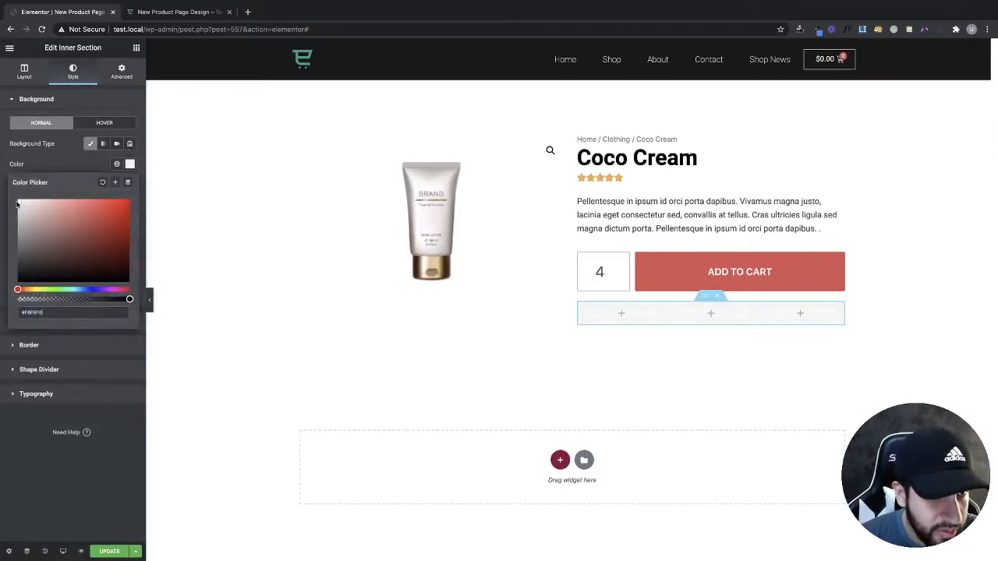
pyautogui.click(53, 163)
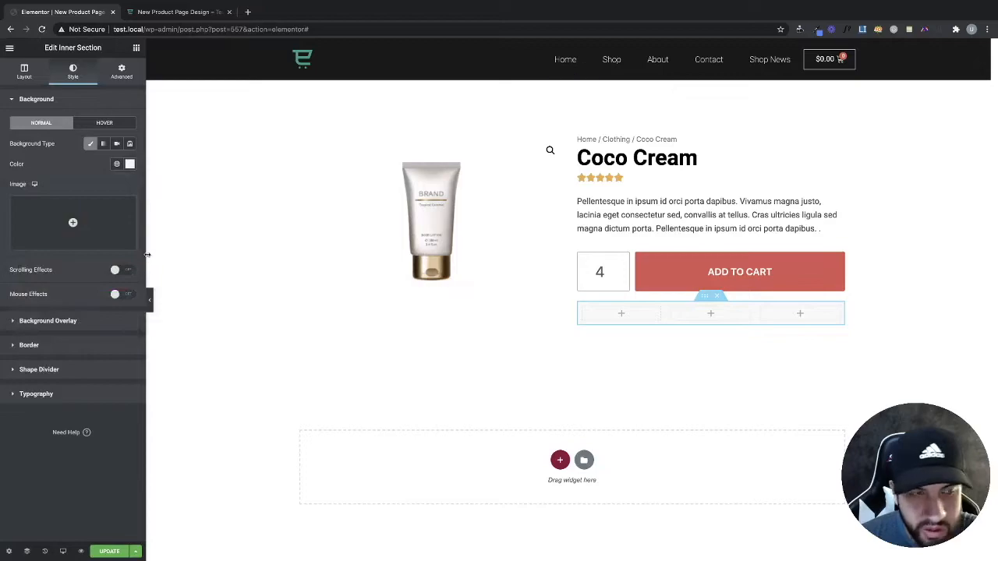
# - Give the inner section a solid border with unlinked widths, 5 on the left and 0 on the other sides
pyautogui.click(69, 351)
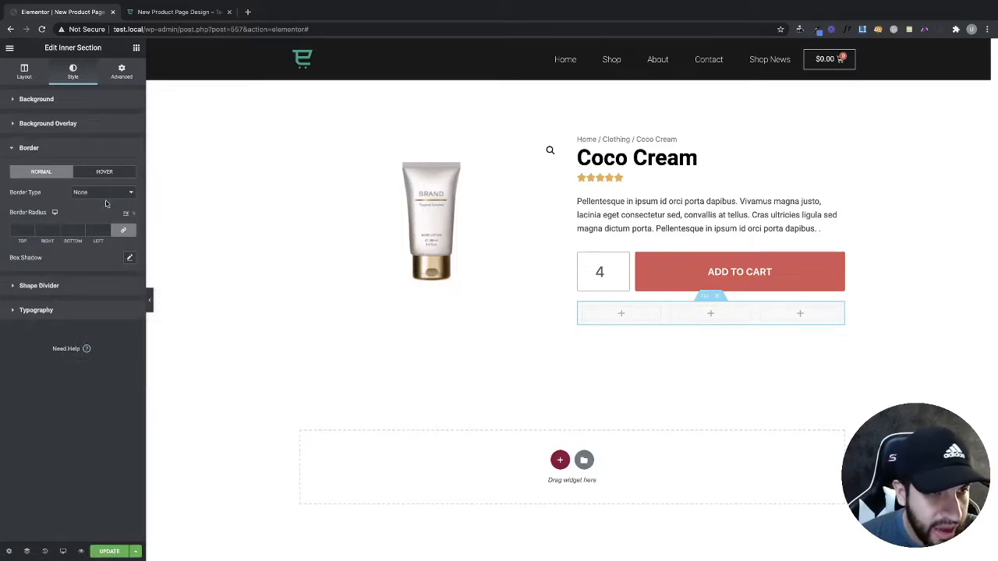
pyautogui.click(102, 194)
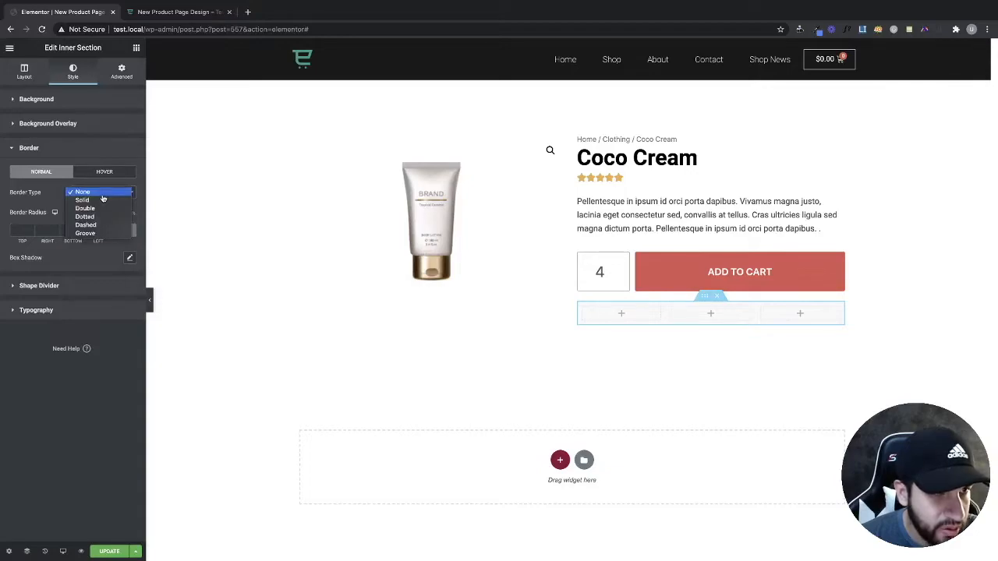
pyautogui.click(101, 201)
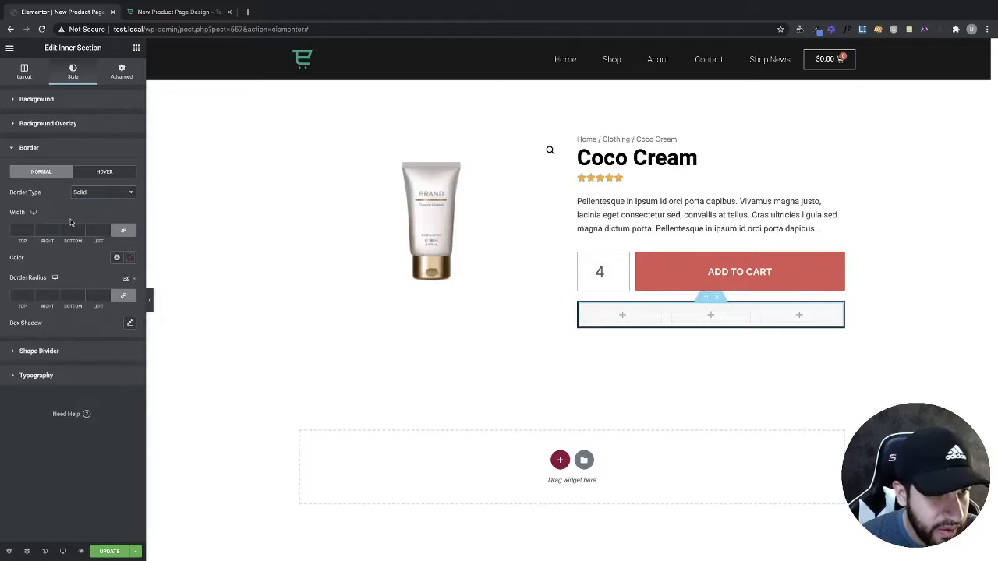
pyautogui.click(123, 232)
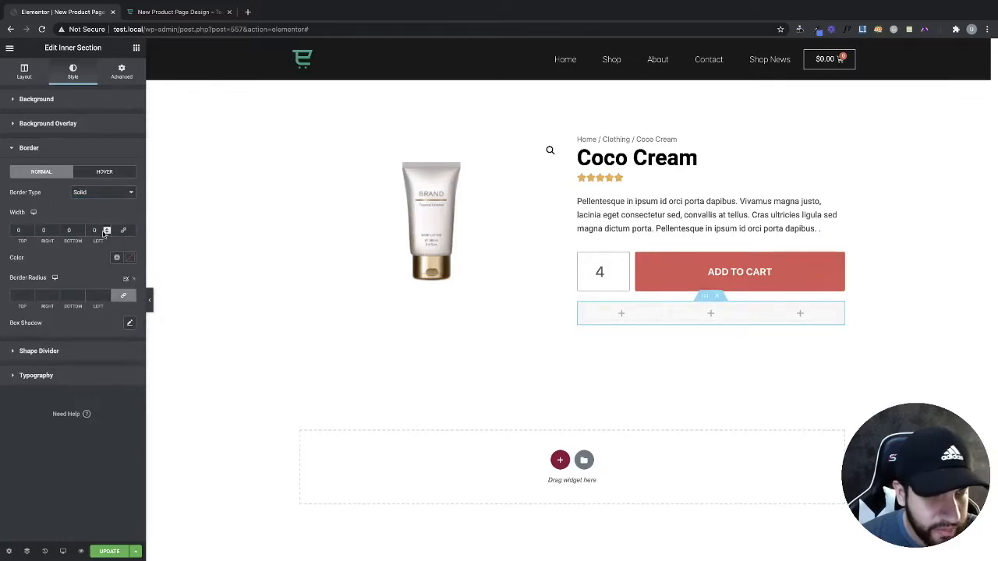
pyautogui.click(107, 229)
pyautogui.click(108, 229)
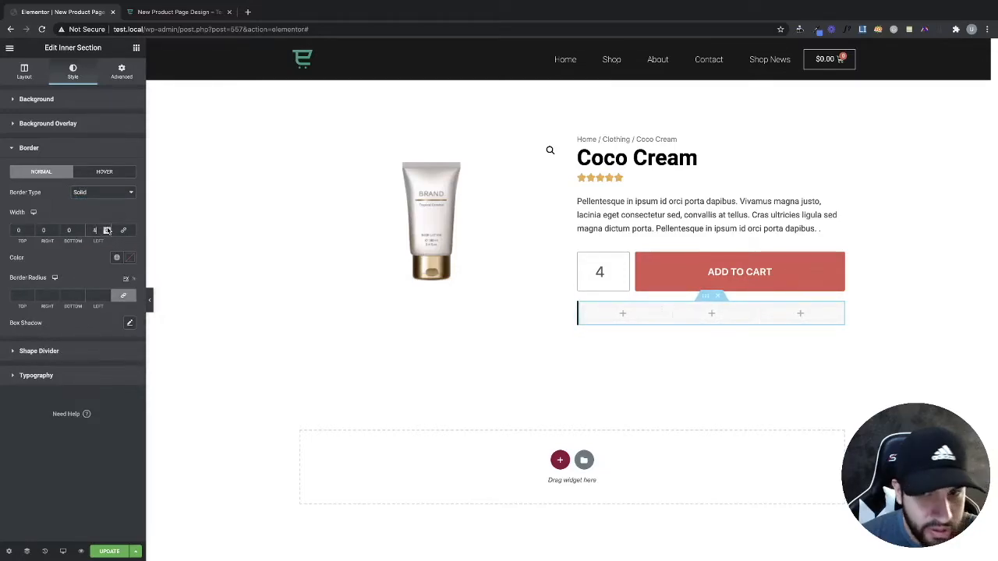
pyautogui.click(107, 229)
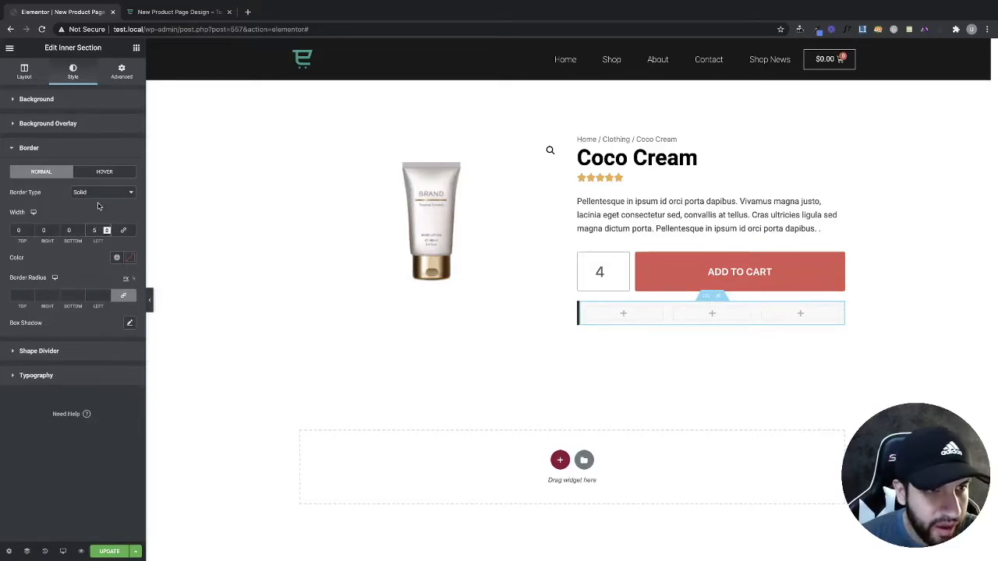
# - Try the Primary and Secondary global colors on the inner section's left border
pyautogui.click(128, 257)
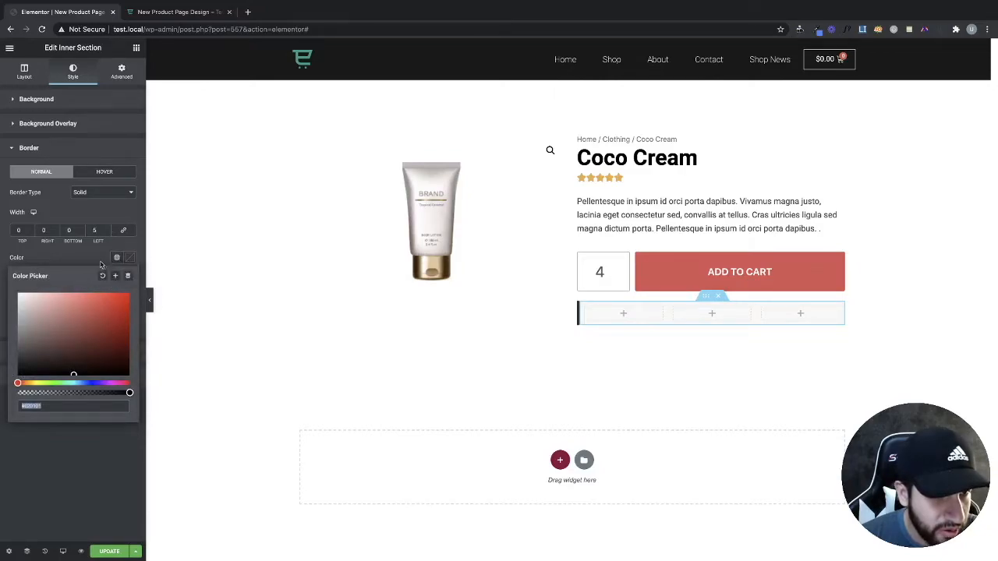
pyautogui.click(112, 260)
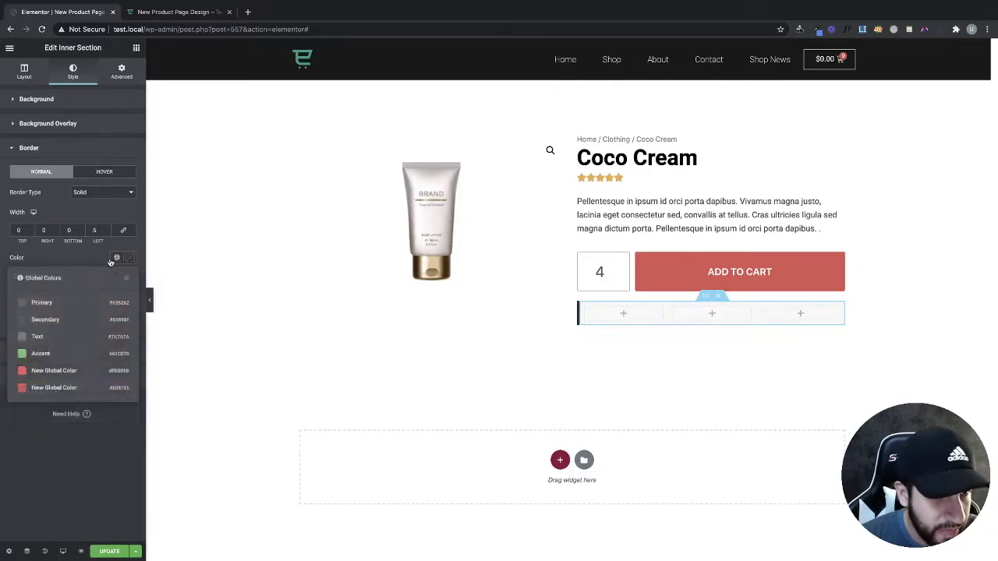
pyautogui.click(58, 305)
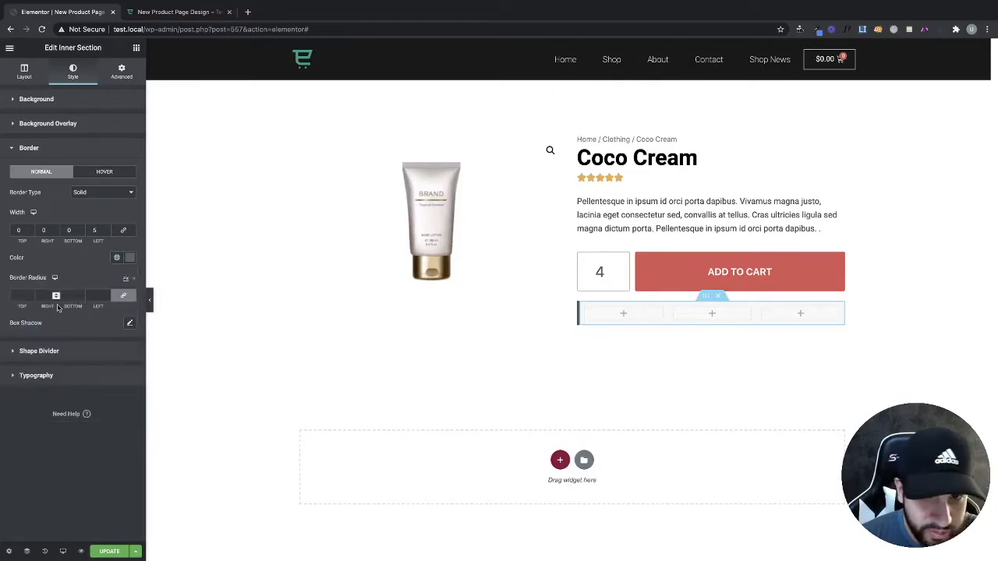
pyautogui.click(117, 259)
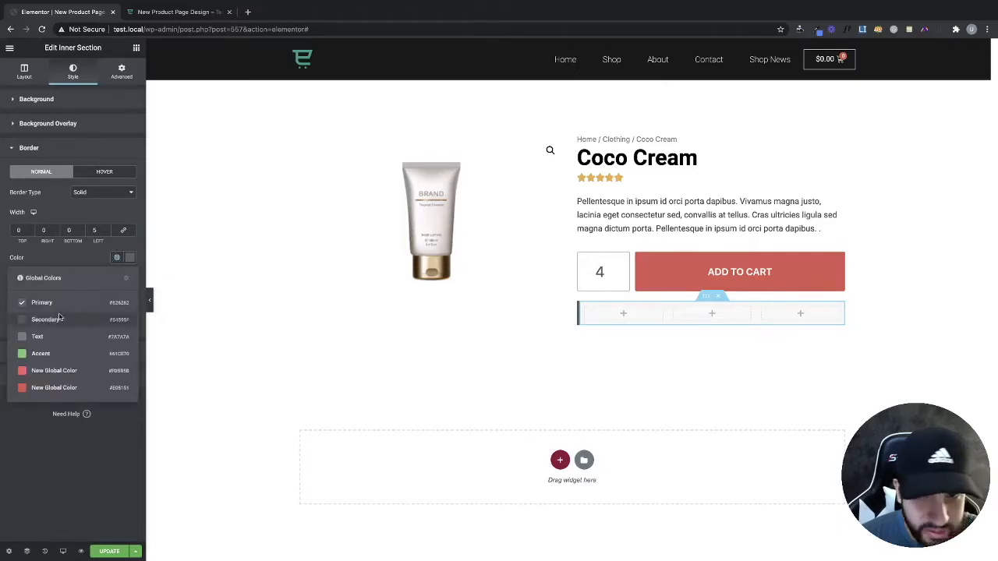
pyautogui.click(59, 316)
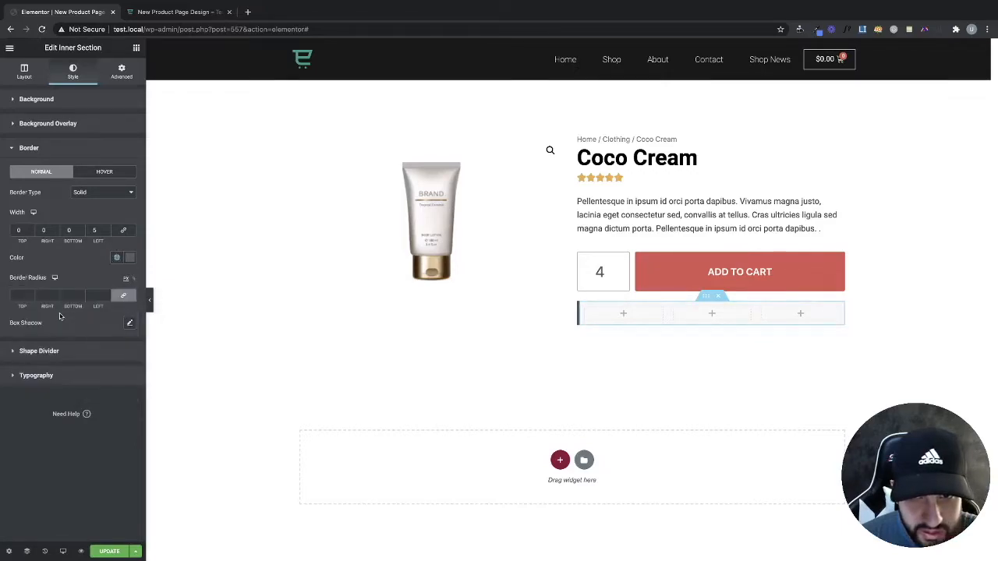
# - Set the left border to a custom medium gray and check the result on the full-width canvas
pyautogui.click(129, 257)
pyautogui.moveTo(16, 357); pyautogui.dragTo(11, 331)
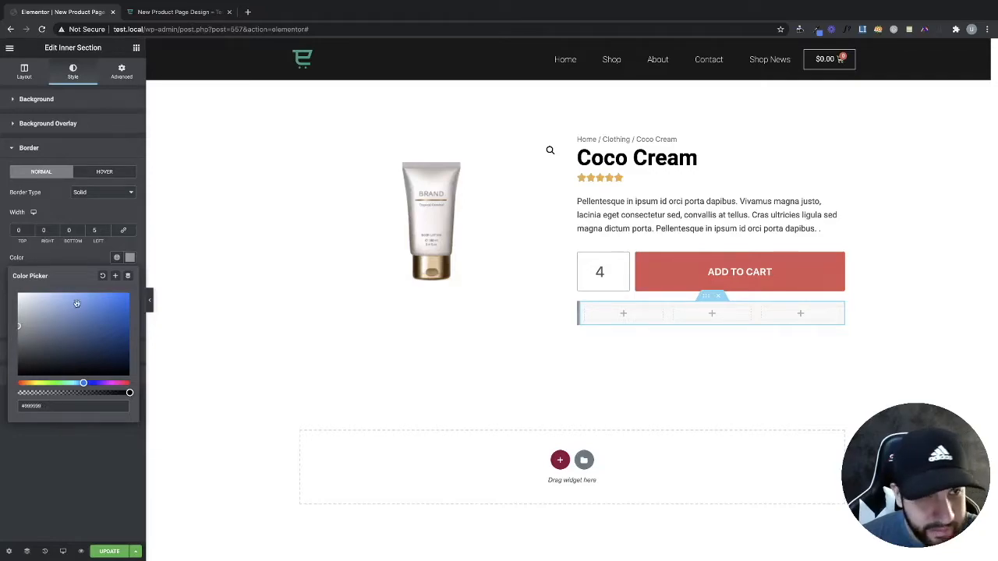
pyautogui.click(47, 259)
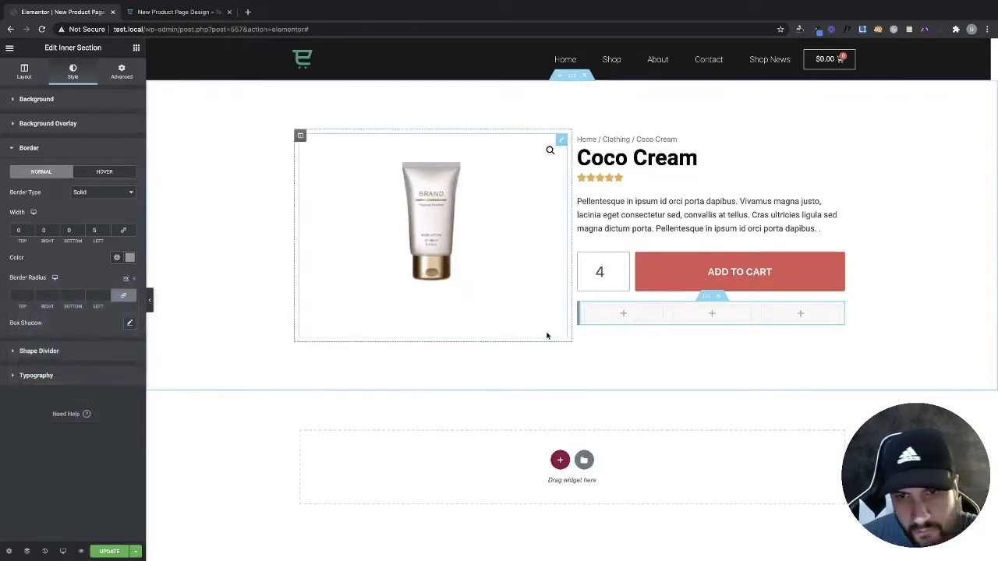
pyautogui.click(150, 300)
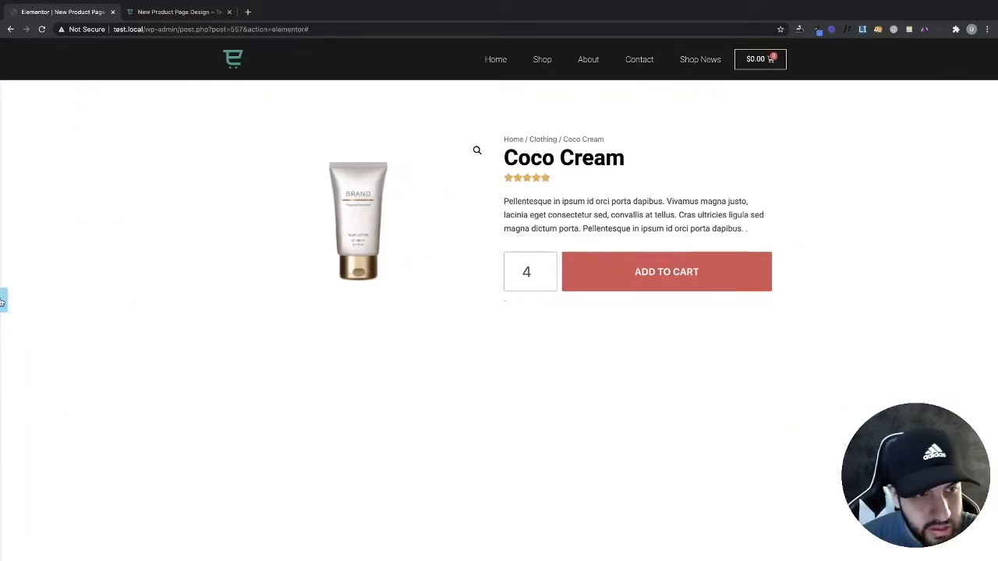
pyautogui.click(3, 302)
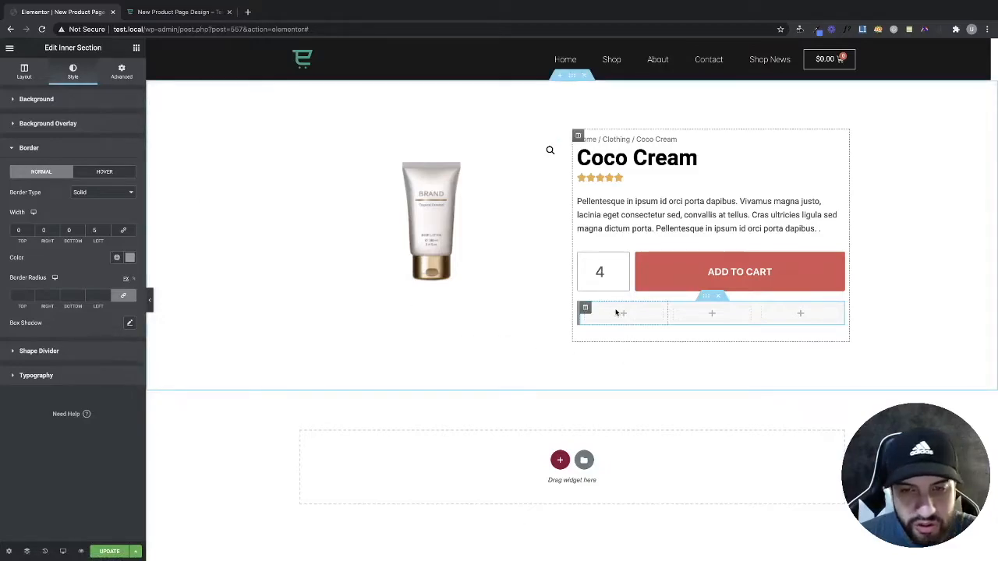
# - Find the Icon Box widget and place it in the first column of the inner section
pyautogui.click(136, 49)
pyautogui.click(54, 87)
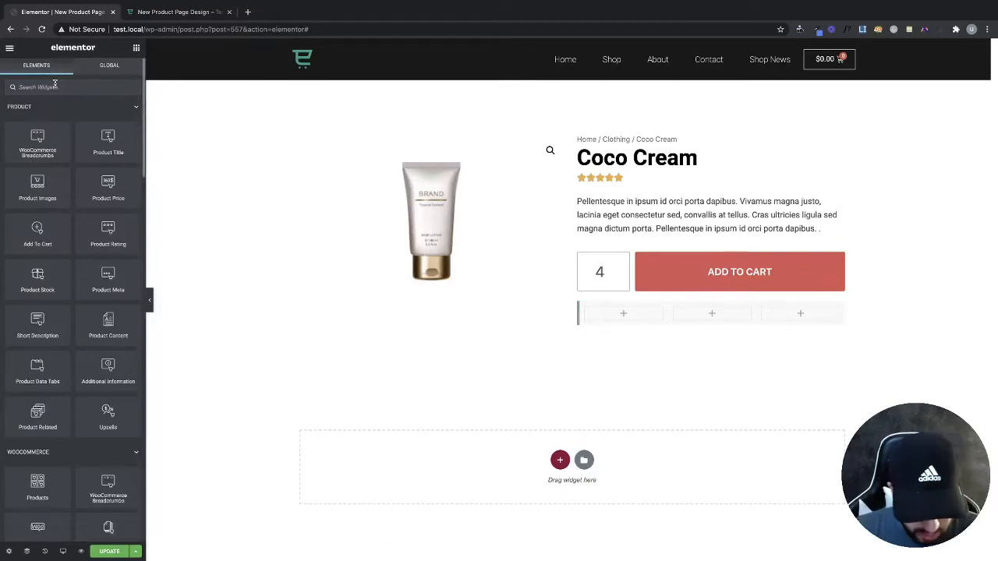
pyautogui.write('icon')
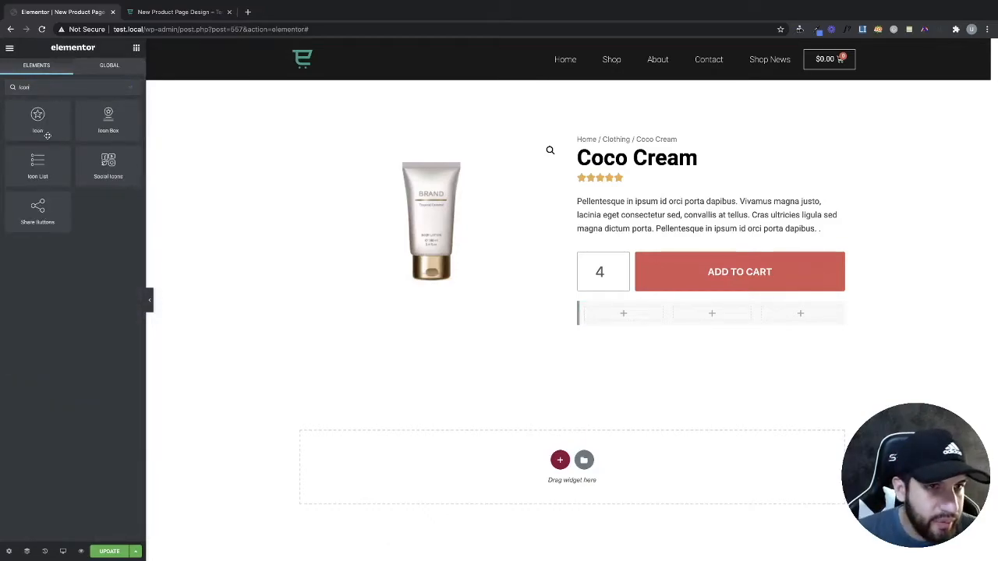
pyautogui.moveTo(99, 125); pyautogui.dragTo(579, 299)
pyautogui.moveTo(615, 317); pyautogui.dragTo(620, 316)
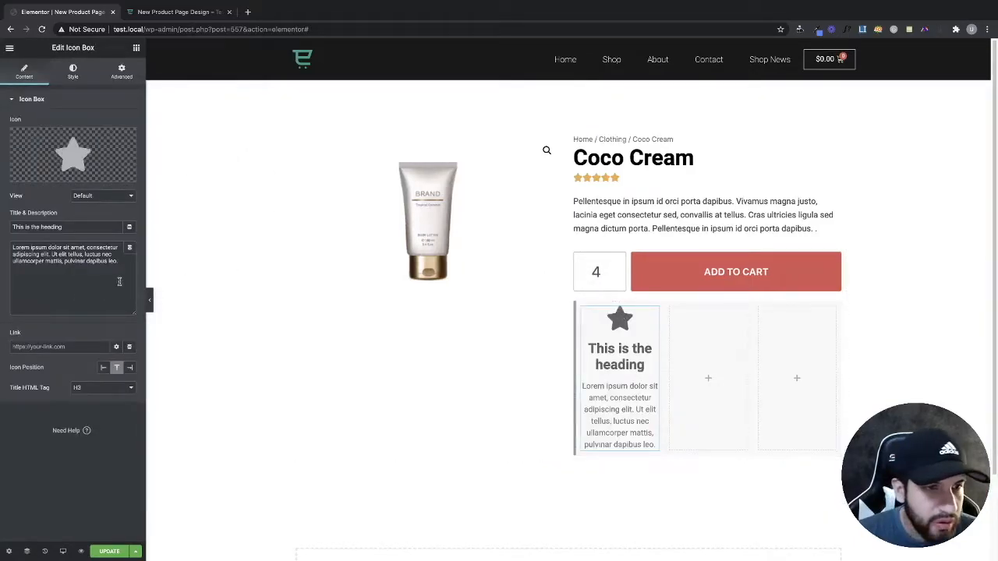
# - Clear the icon box's description and replace its title with "Secure Checkout"
pyautogui.moveTo(120, 284); pyautogui.dragTo(2, 225)
pyautogui.press('BackSpace')
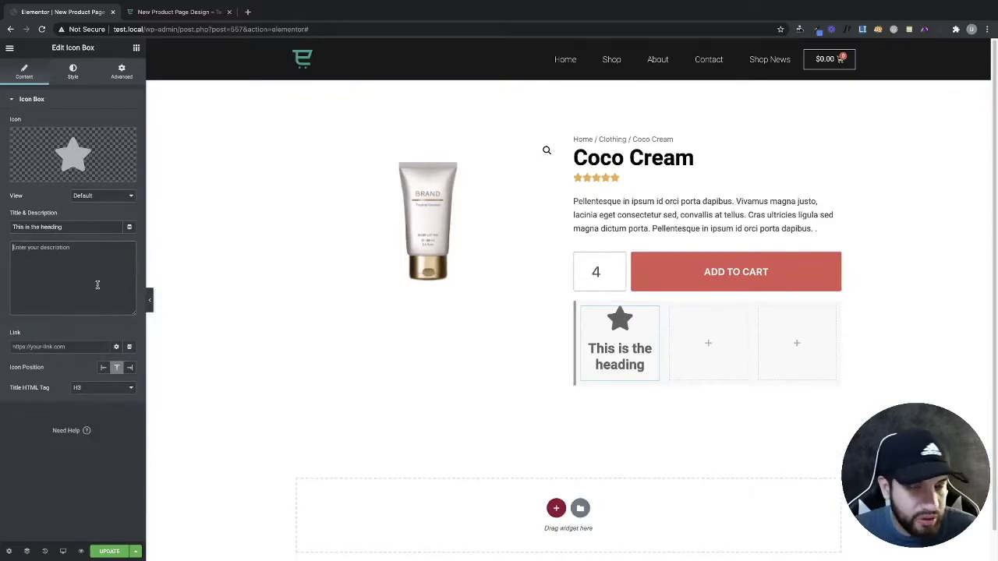
pyautogui.moveTo(81, 232); pyautogui.dragTo(2, 216)
pyautogui.press('BackSpace')
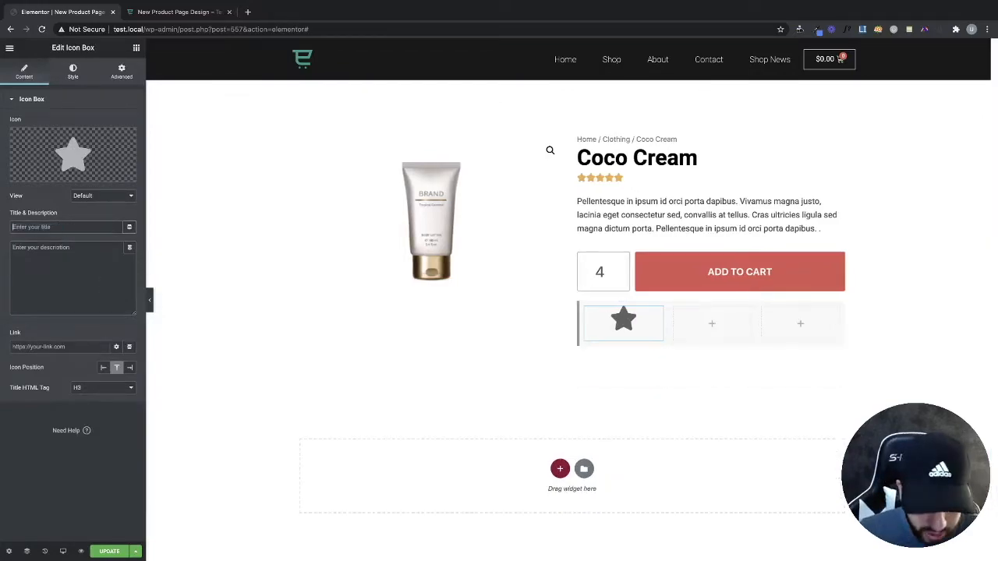
pyautogui.write('Secur')
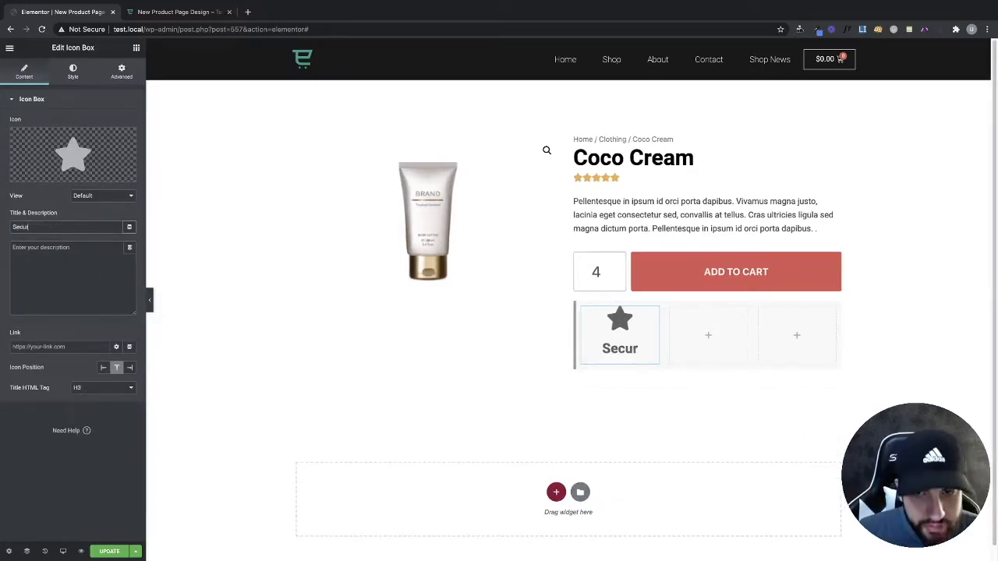
pyautogui.write('e Checkout')
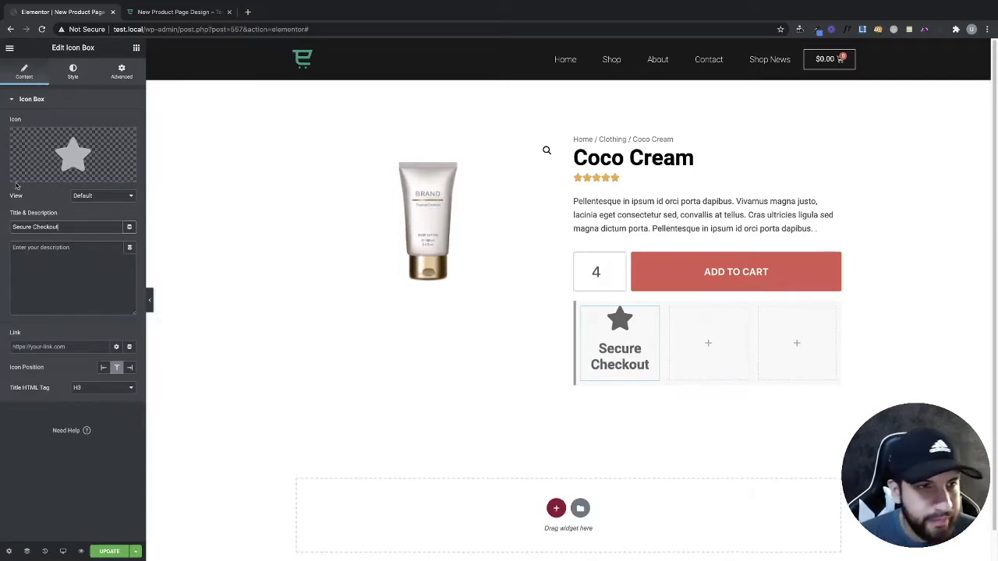
# - Search the icon library for "lock" and replace the icon box's star with the solid Lock icon
pyautogui.moveTo(82, 156)
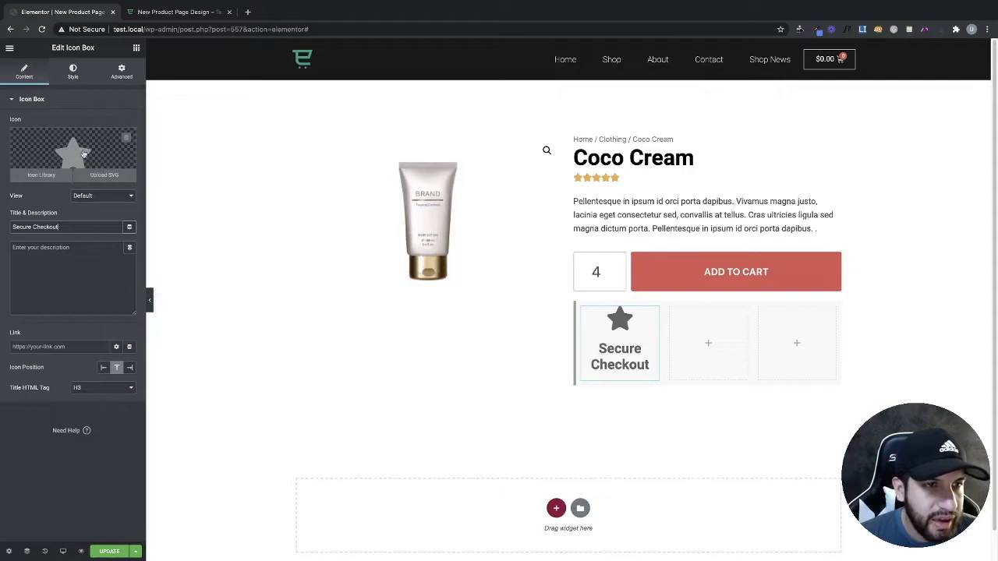
pyautogui.click(77, 153)
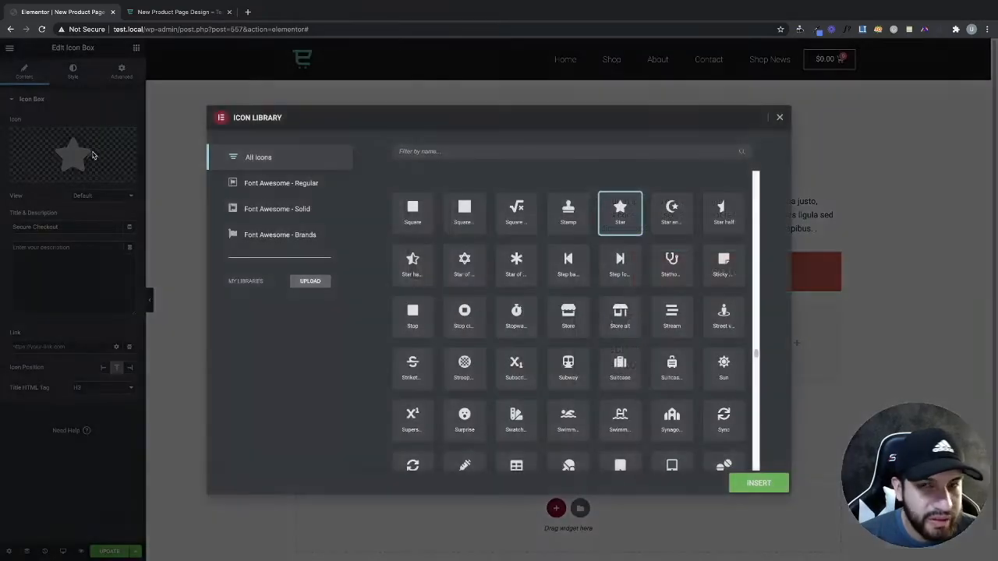
pyautogui.click(480, 150)
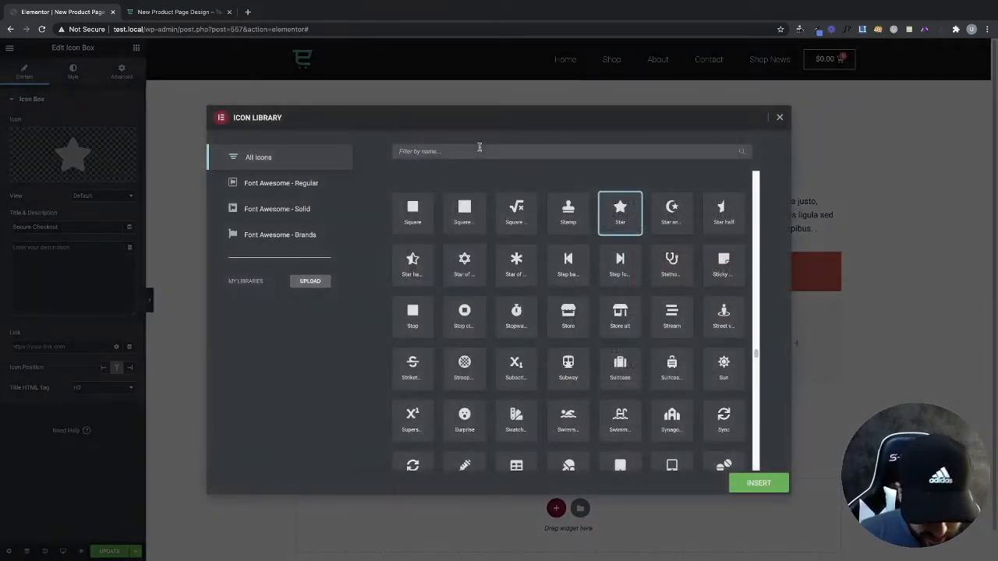
pyautogui.write('lock')
pyautogui.click(517, 209)
pyautogui.click(757, 483)
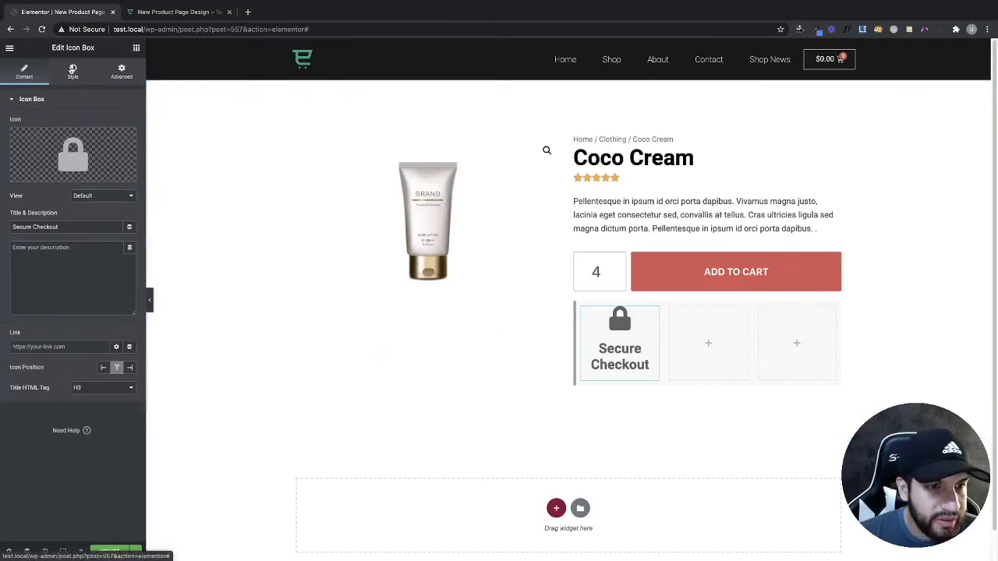
# - Set the lock icon's size to 41 and its primary color to a custom light lime green
pyautogui.click(72, 71)
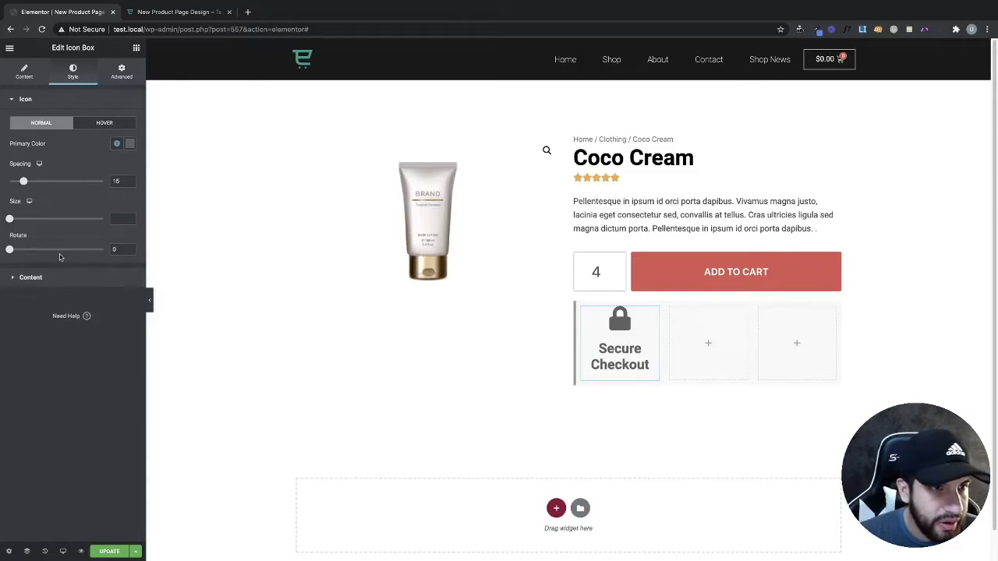
pyautogui.moveTo(9, 221); pyautogui.dragTo(20, 219)
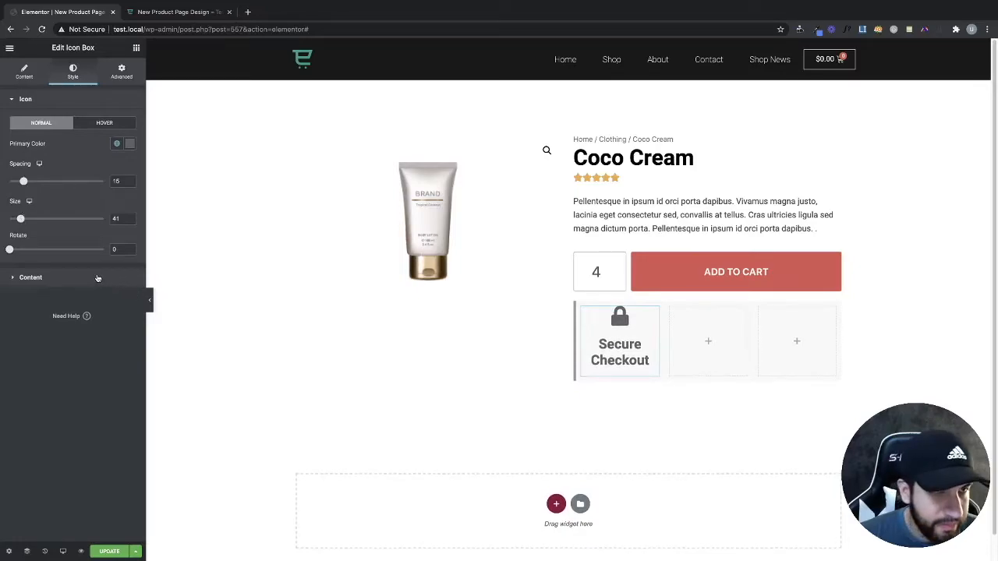
pyautogui.click(129, 143)
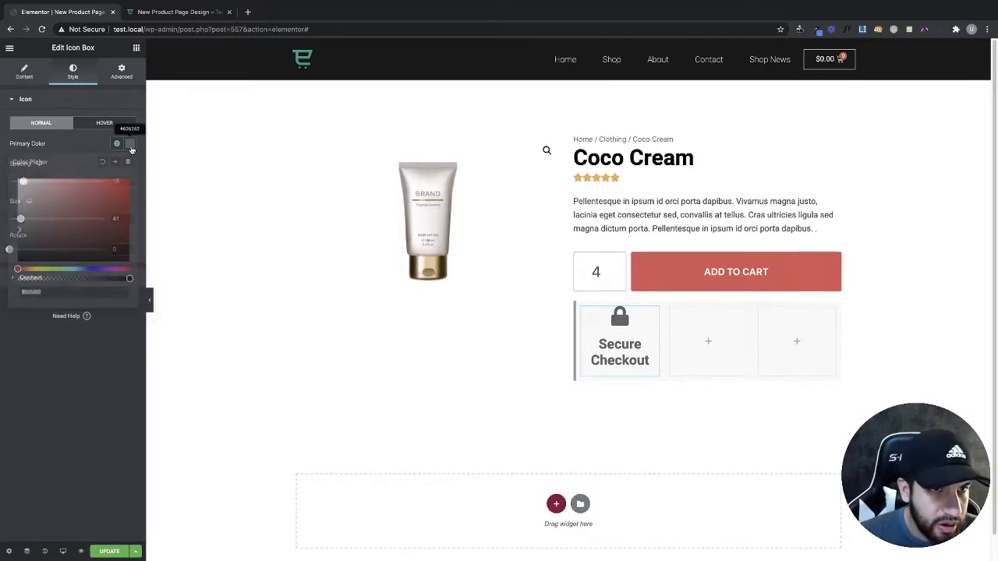
pyautogui.click(54, 269)
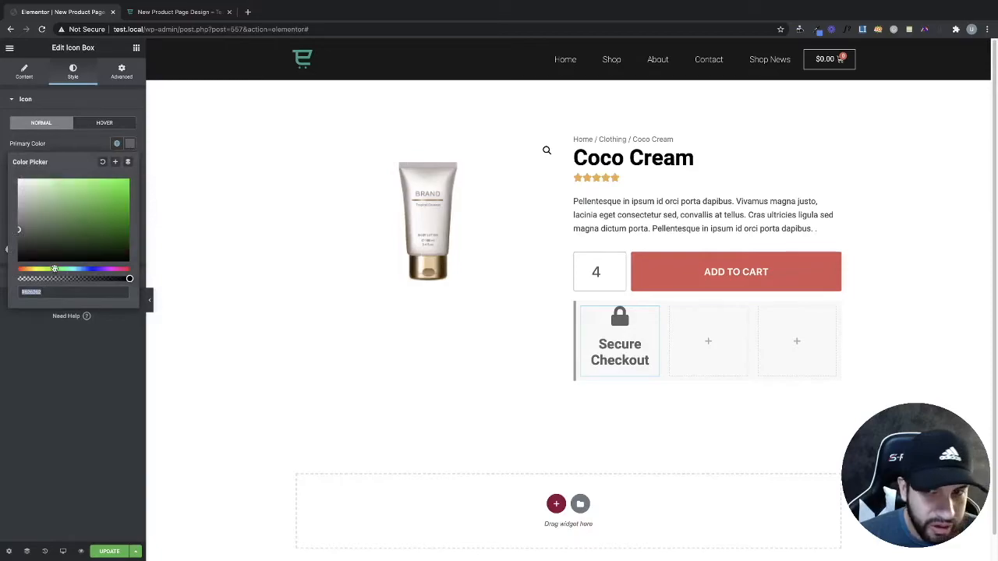
pyautogui.moveTo(121, 197); pyautogui.dragTo(129, 179)
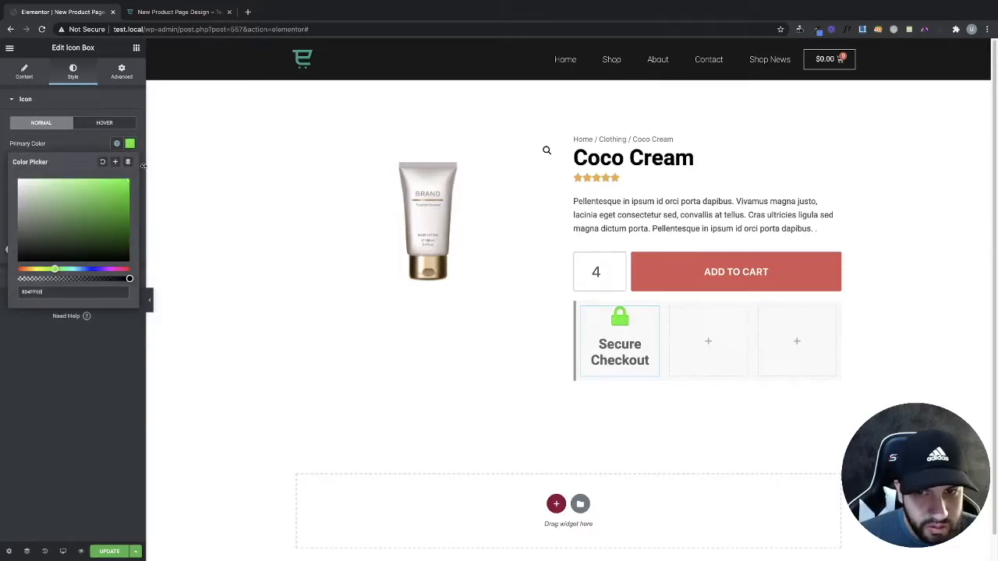
pyautogui.moveTo(54, 270); pyautogui.dragTo(45, 270)
pyautogui.click(100, 205)
pyautogui.moveTo(100, 206); pyautogui.dragTo(96, 191)
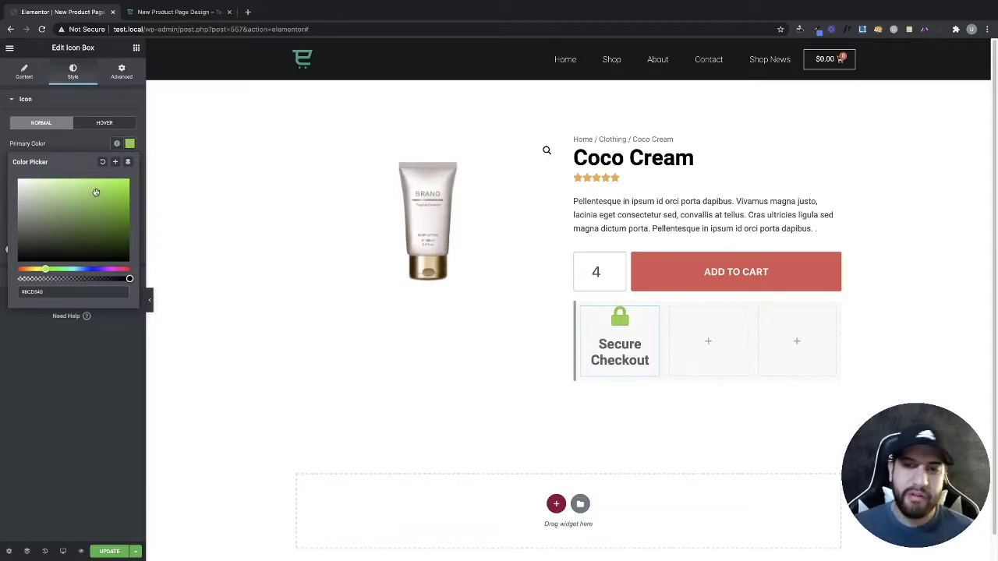
pyautogui.moveTo(96, 191); pyautogui.dragTo(97, 190)
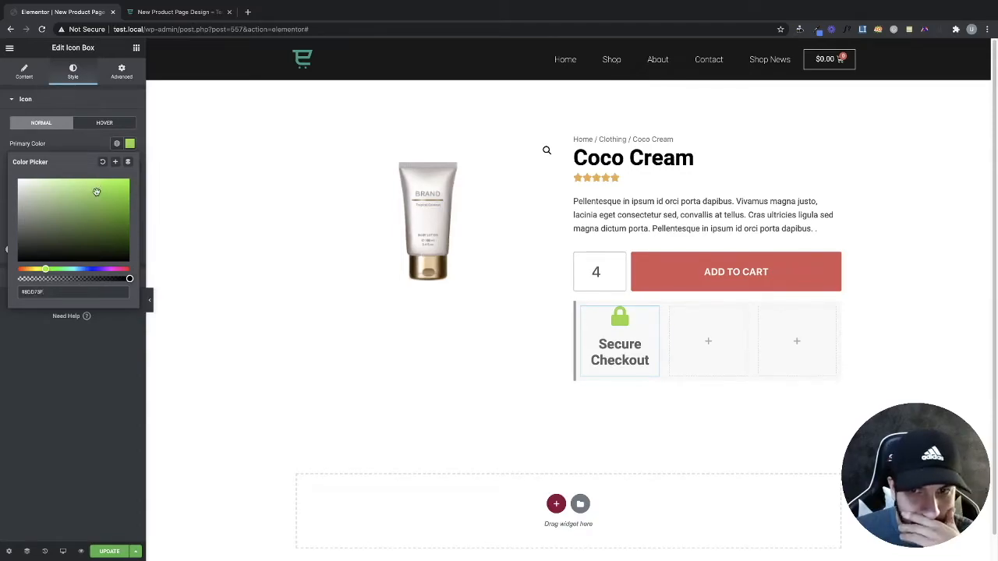
pyautogui.click(88, 147)
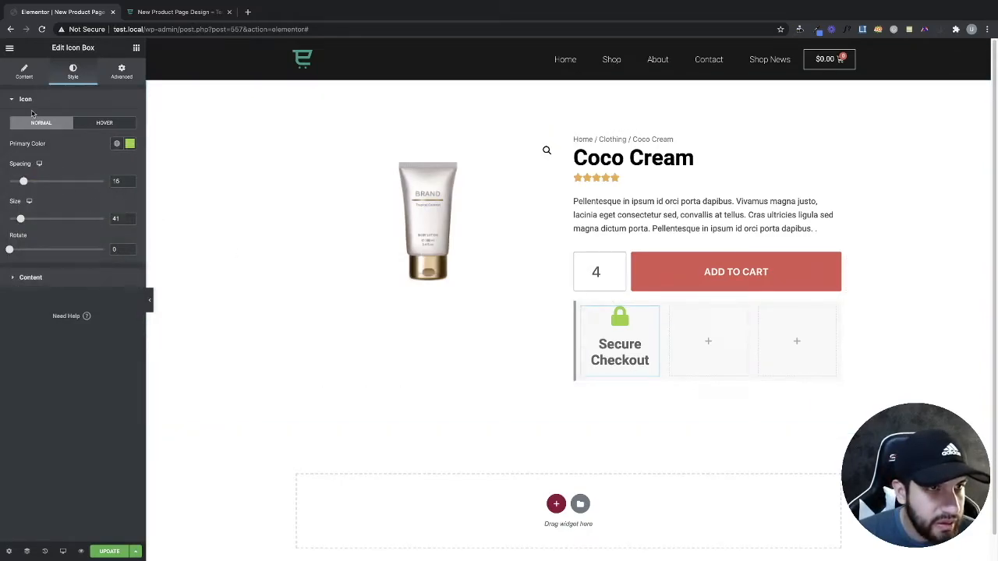
# - Switch the icon box to the Stacked view and set the icon's padding to 20
pyautogui.click(27, 80)
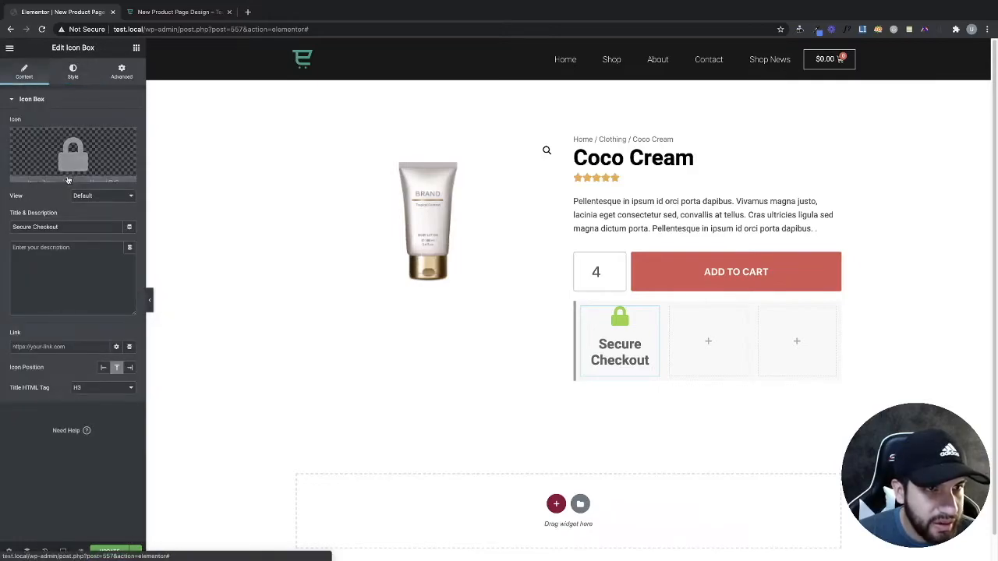
pyautogui.click(81, 200)
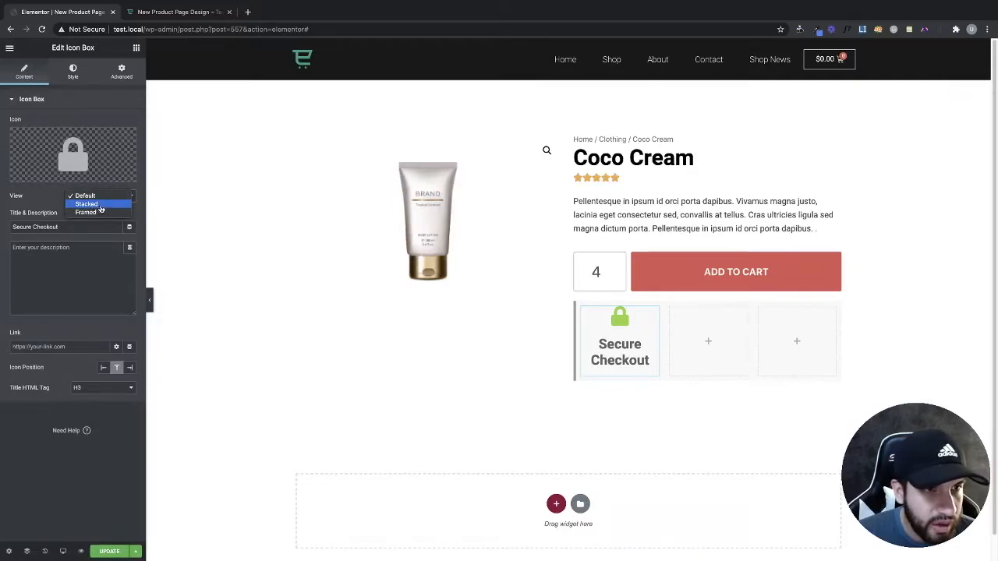
pyautogui.click(87, 204)
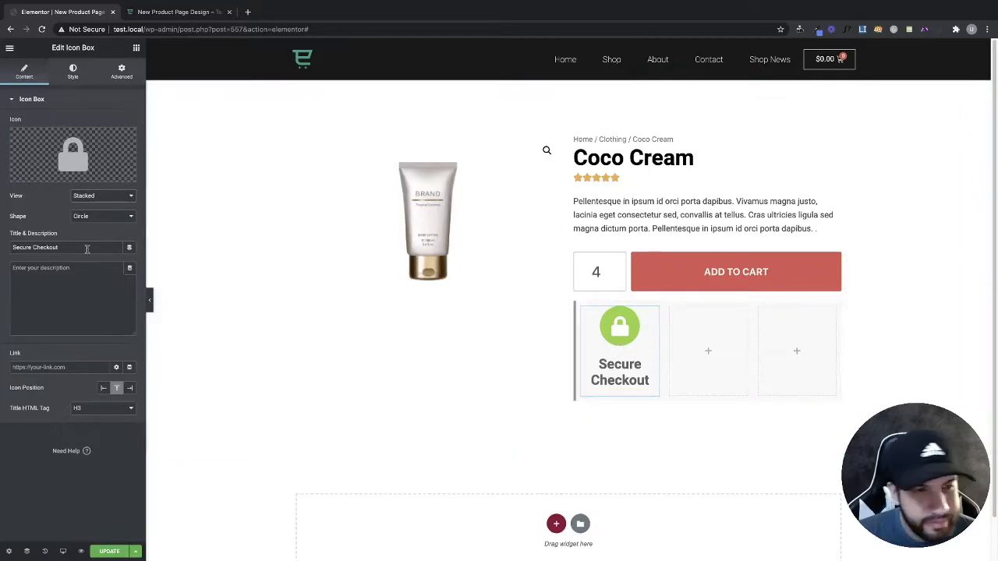
pyautogui.click(73, 71)
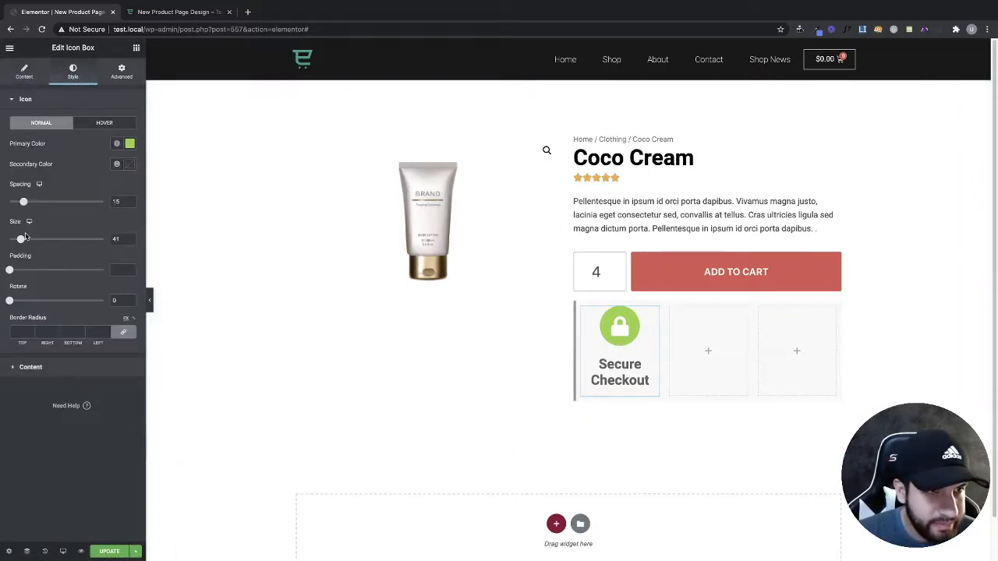
pyautogui.moveTo(9, 270); pyautogui.dragTo(28, 269)
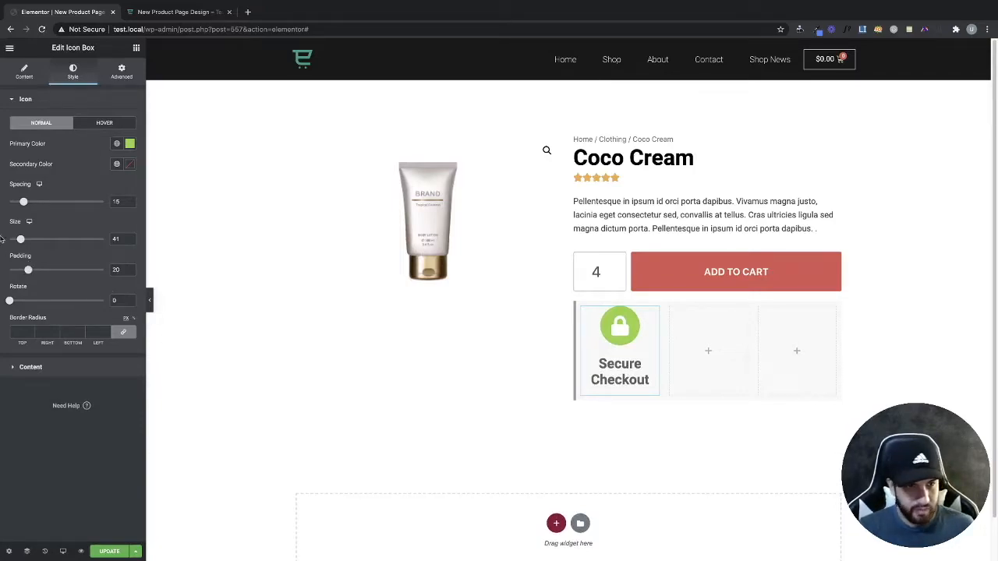
# - Set the icon box title's font size to 19 px and the icon size to 33
pyautogui.click(58, 373)
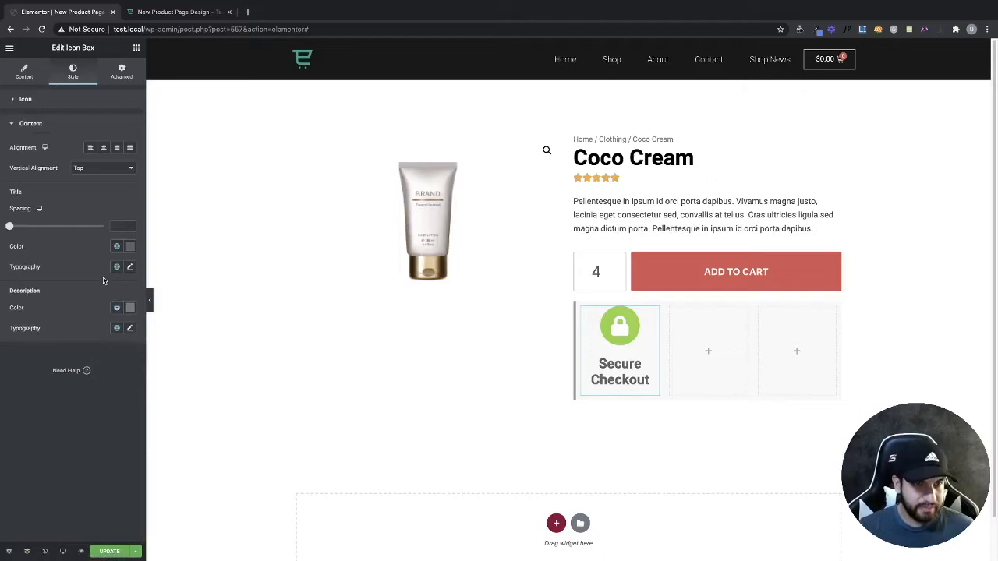
pyautogui.click(130, 267)
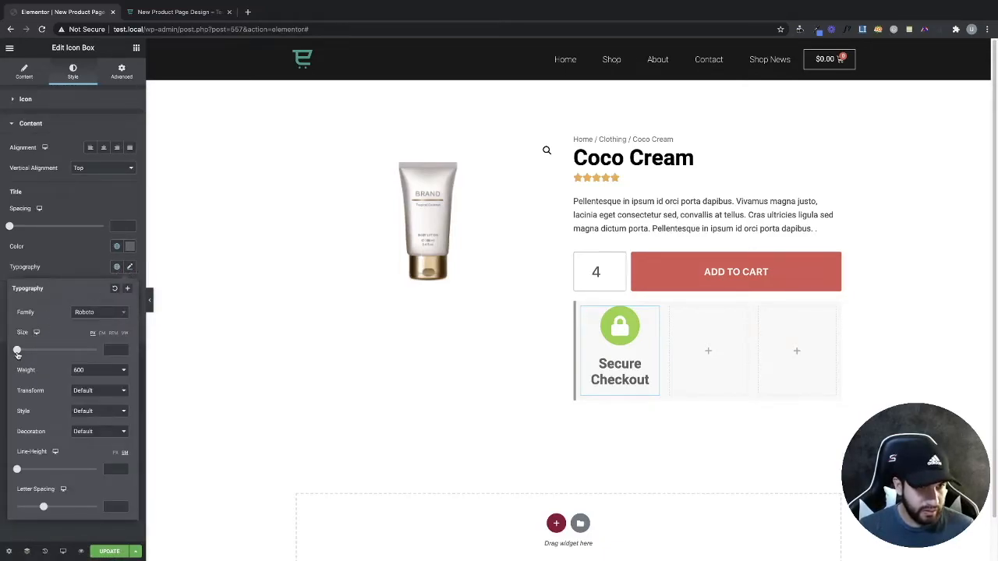
pyautogui.moveTo(17, 351); pyautogui.dragTo(25, 350)
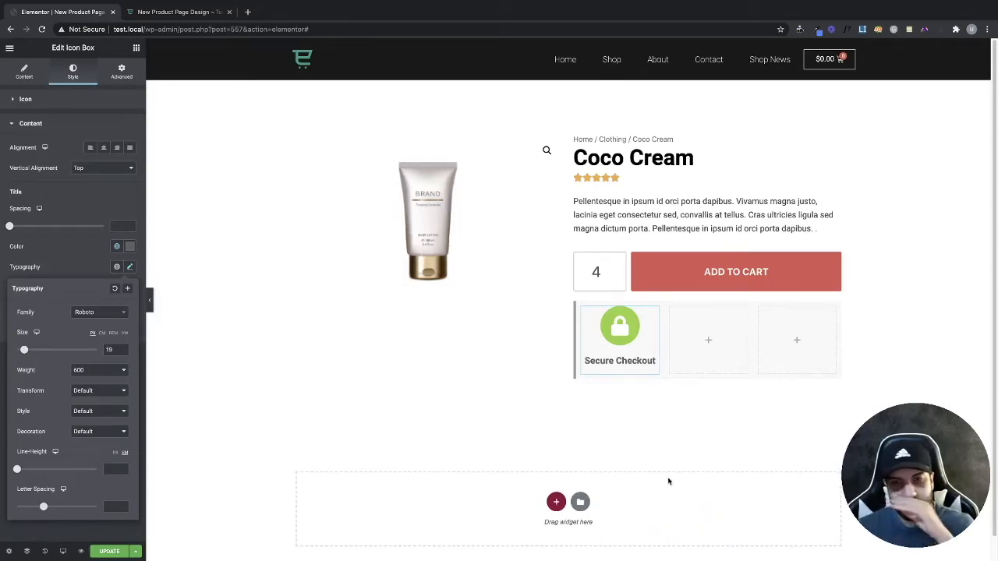
pyautogui.click(601, 333)
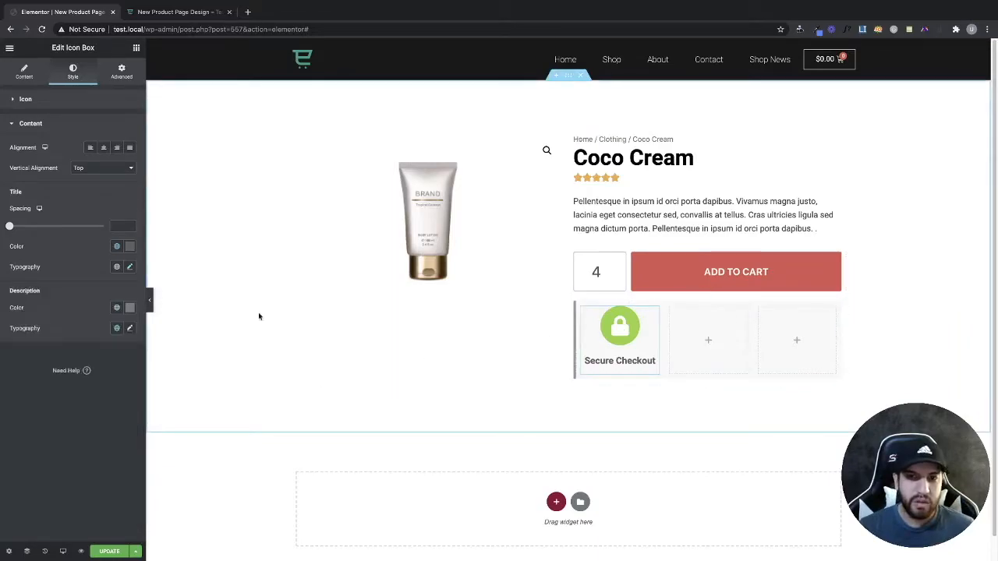
pyautogui.click(67, 99)
pyautogui.moveTo(20, 240); pyautogui.dragTo(19, 245)
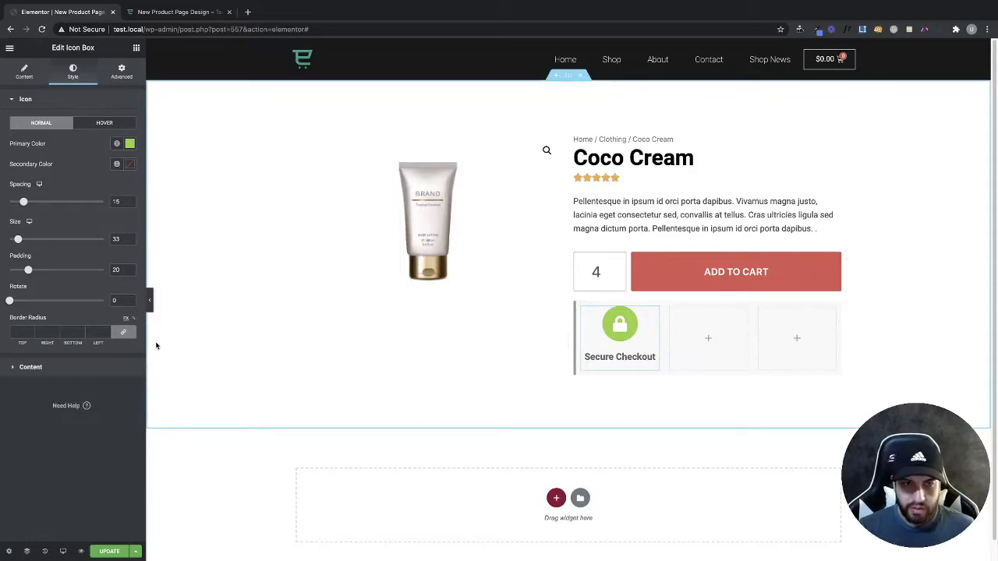
pyautogui.click(31, 367)
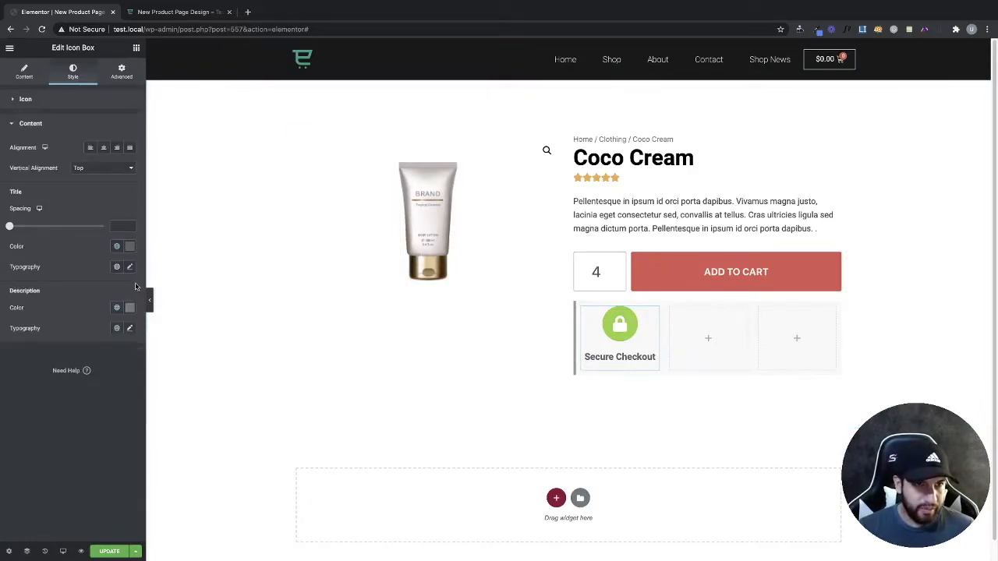
pyautogui.click(130, 248)
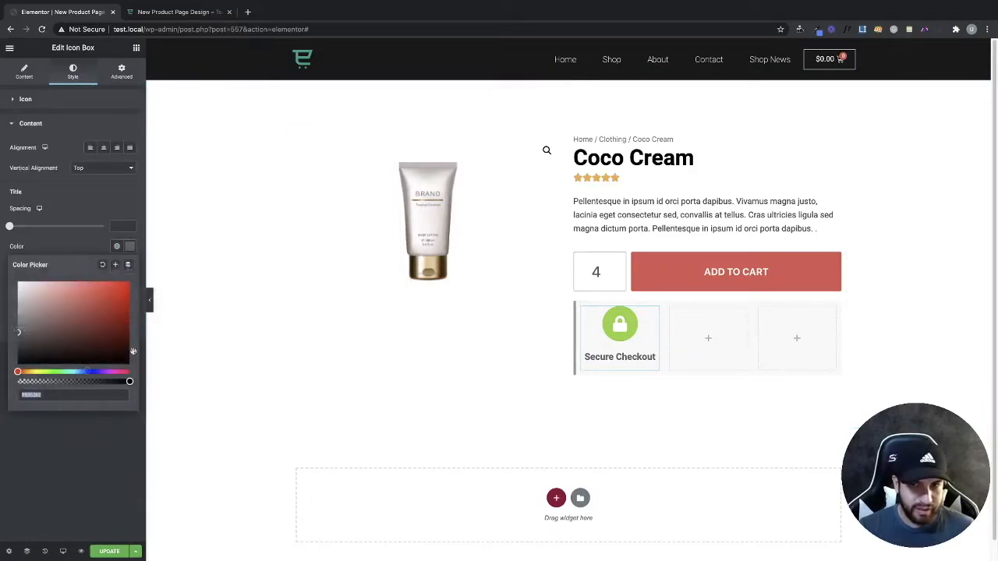
pyautogui.click(98, 473)
pyautogui.click(129, 246)
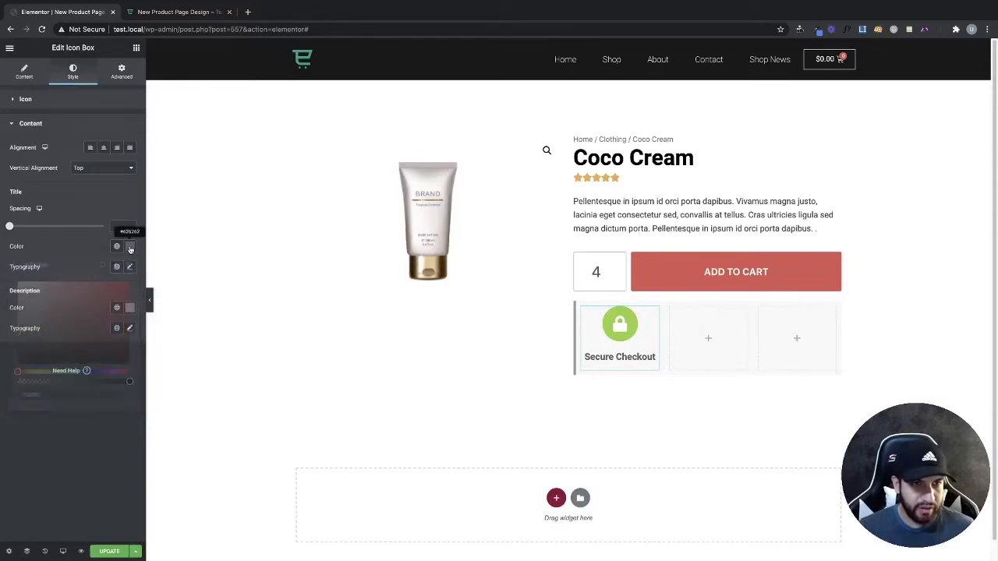
pyautogui.click(94, 455)
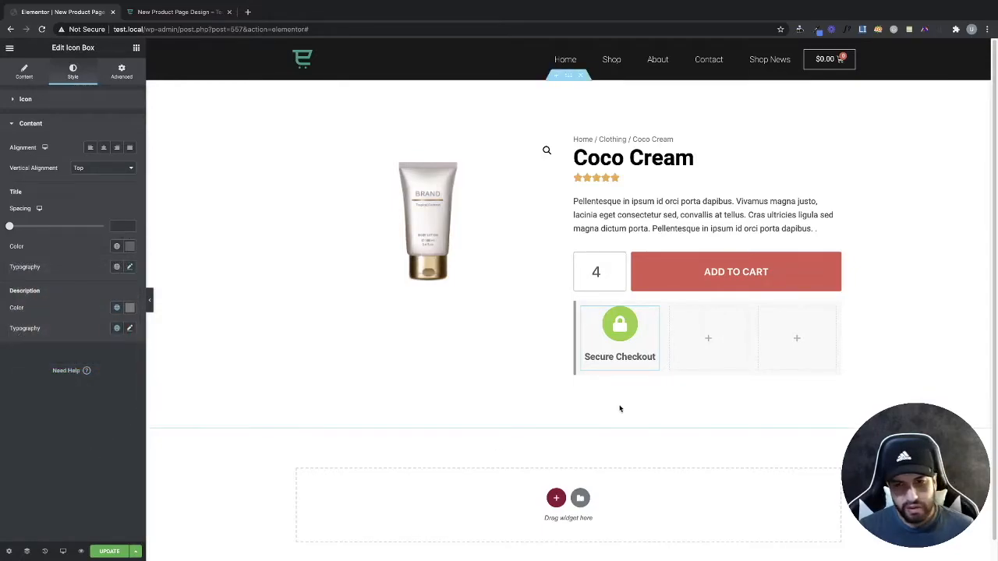
# - Copy the Secure Checkout icon box and paste it into the second and third columns of the inner section
pyautogui.rightClick(625, 339)
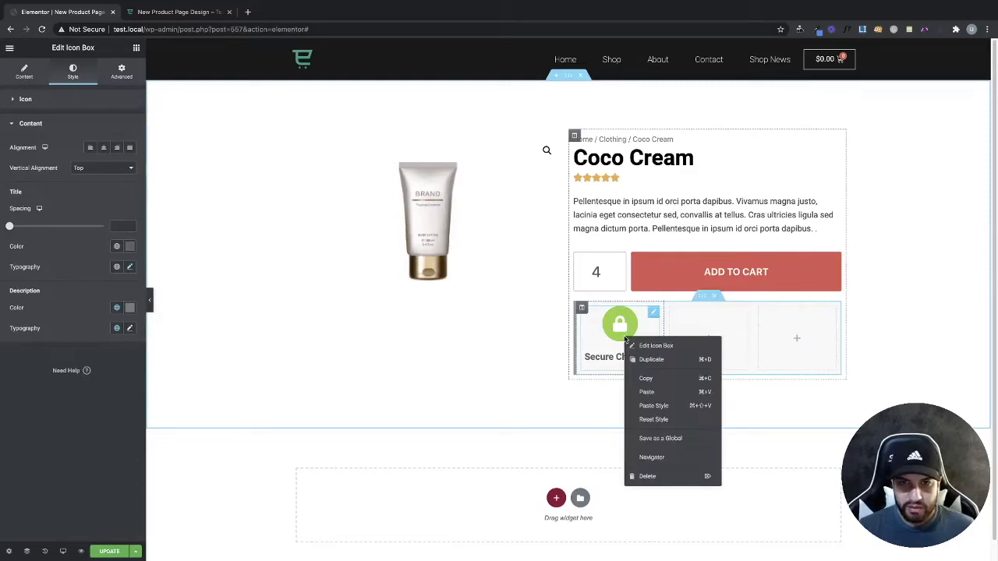
pyautogui.click(648, 378)
pyautogui.rightClick(688, 352)
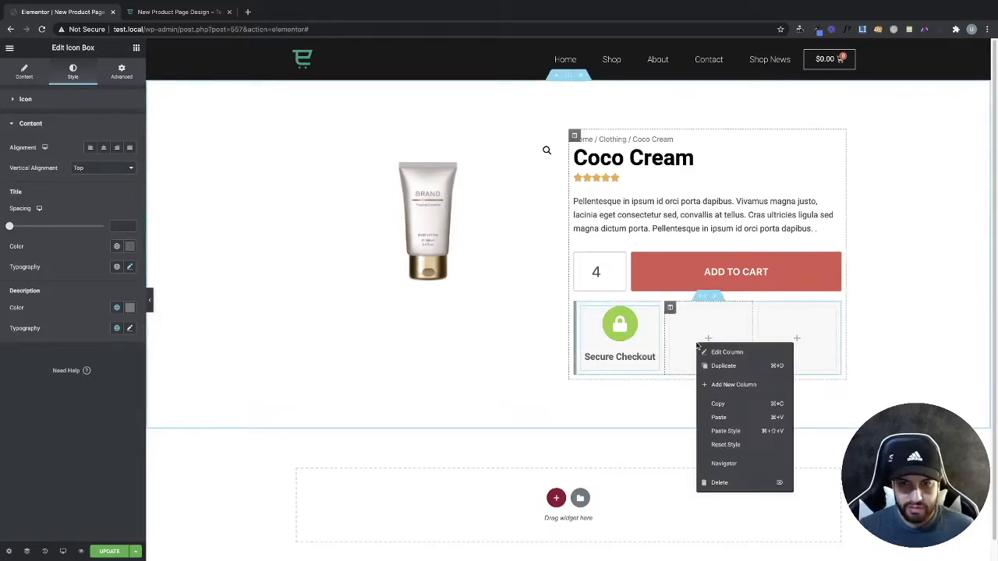
pyautogui.click(720, 417)
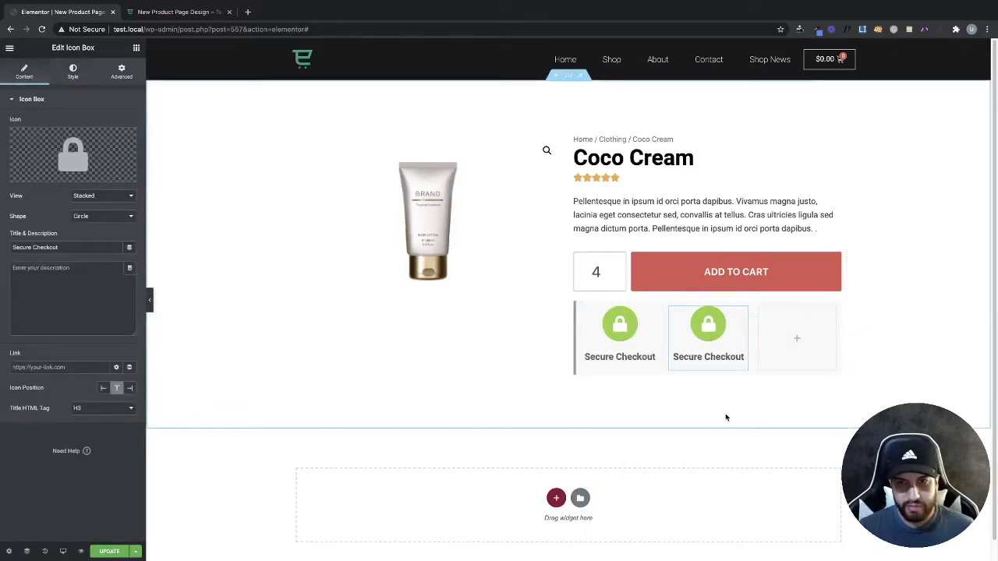
pyautogui.rightClick(792, 344)
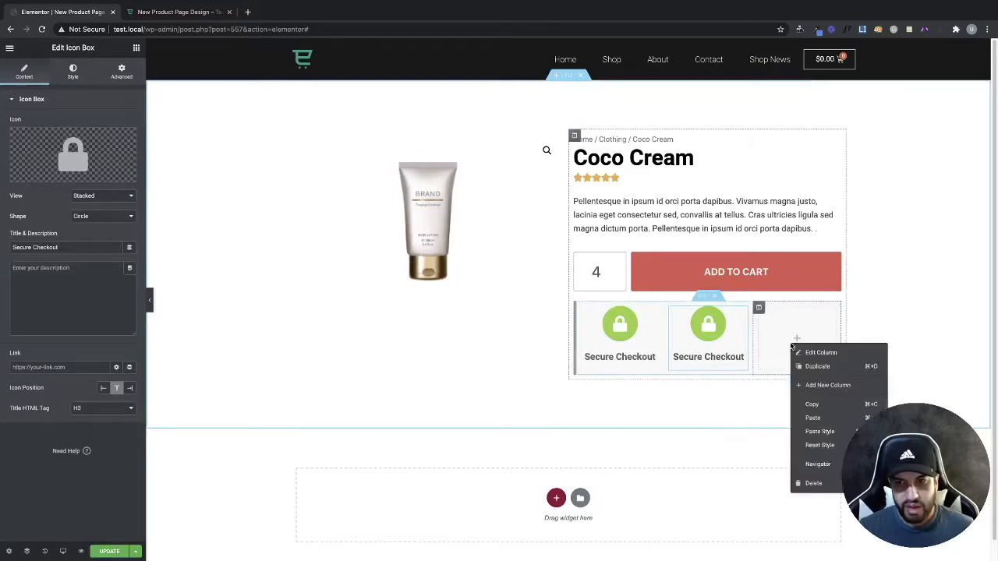
pyautogui.click(810, 417)
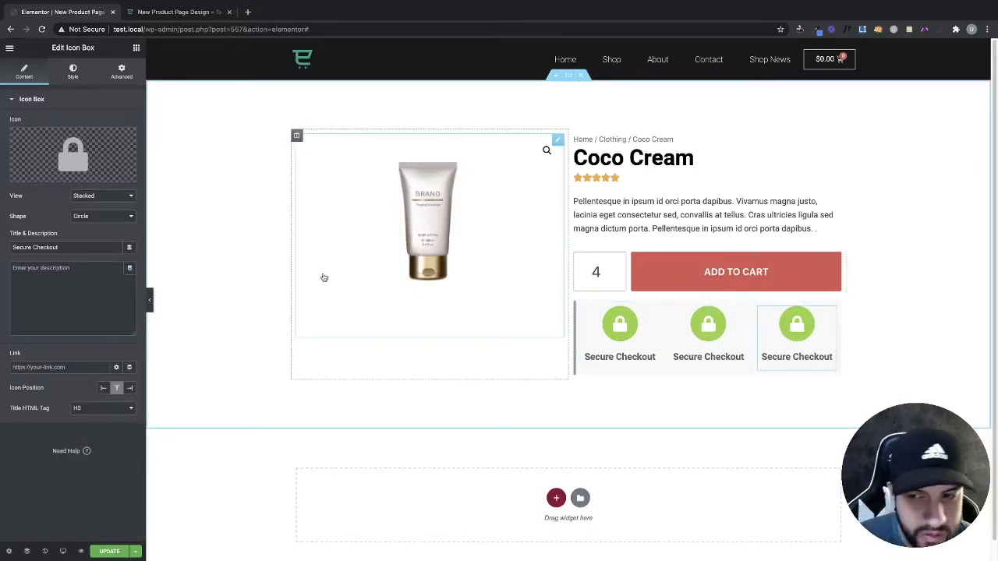
pyautogui.moveTo(80, 155)
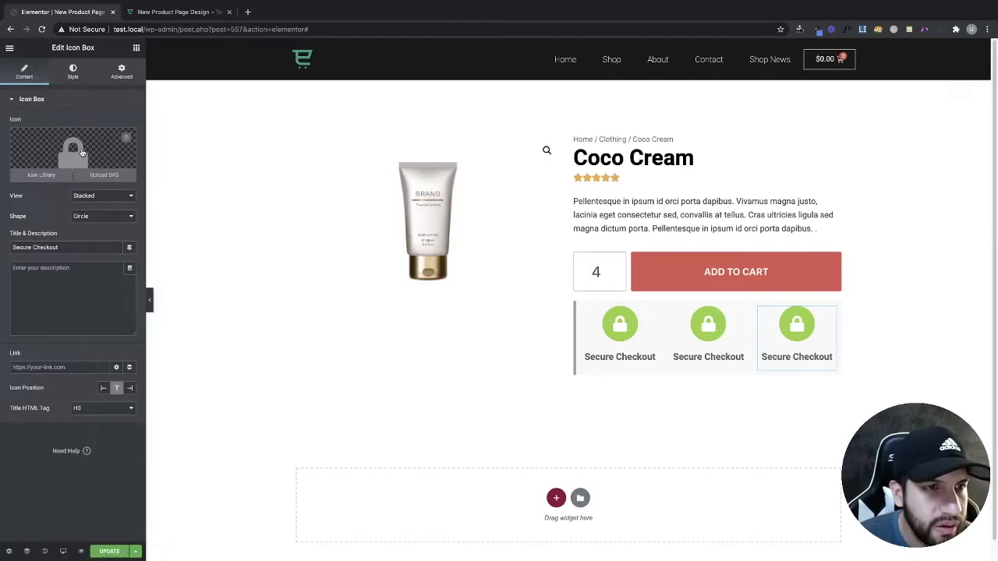
pyautogui.click(71, 159)
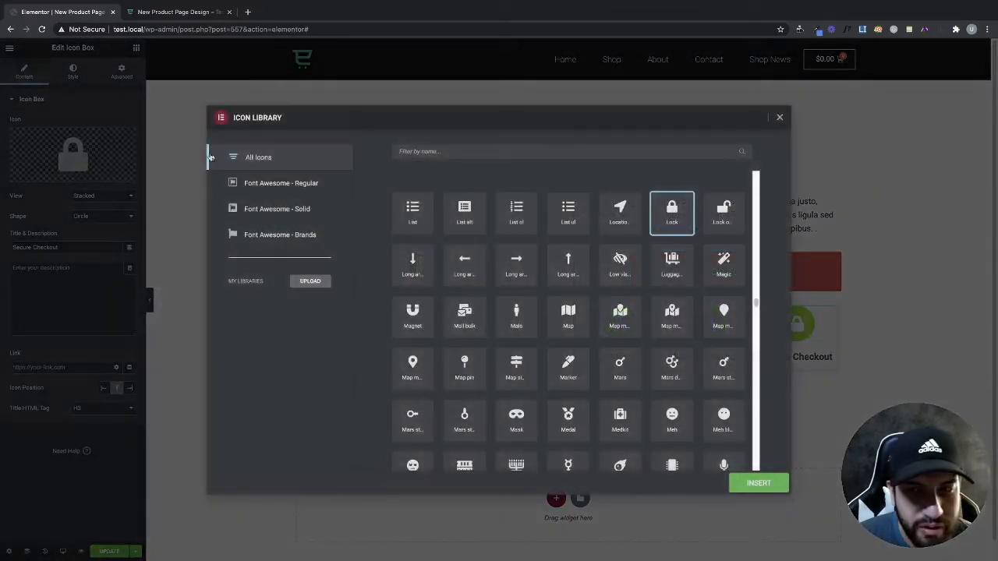
pyautogui.click(780, 119)
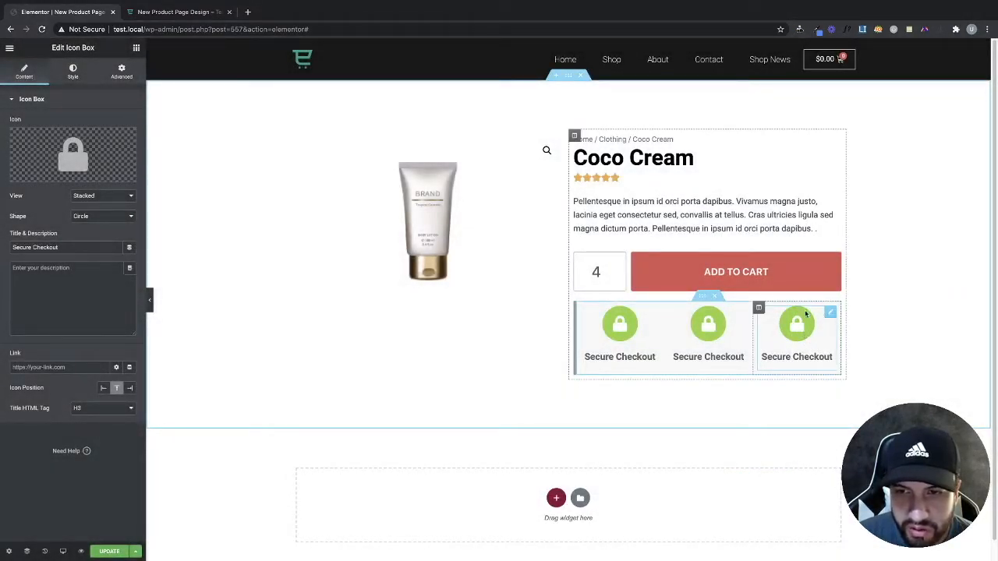
# - Replace the lock in the third icon box with the Truck icon from the icon library
pyautogui.click(48, 149)
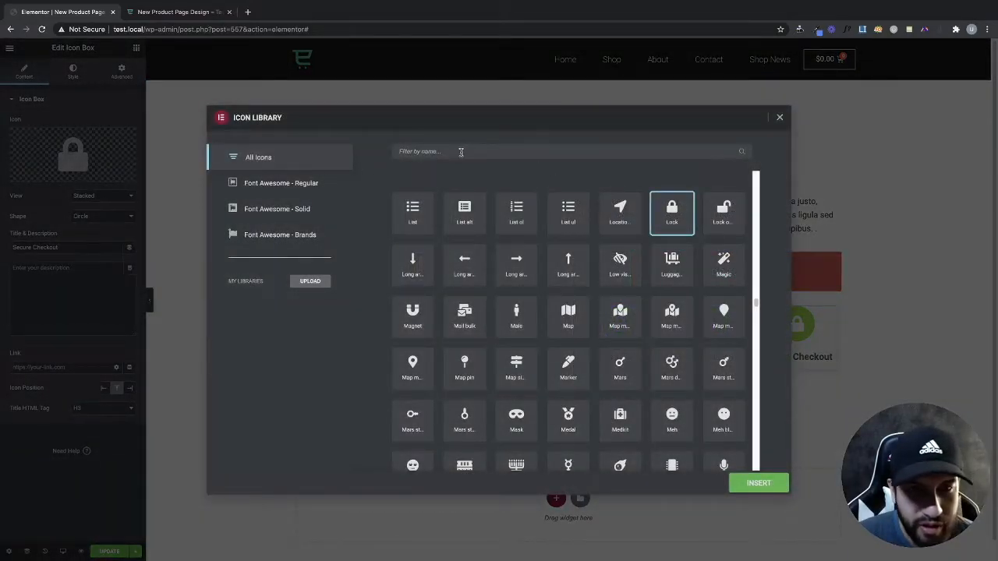
pyautogui.click(460, 152)
pyautogui.write('truck')
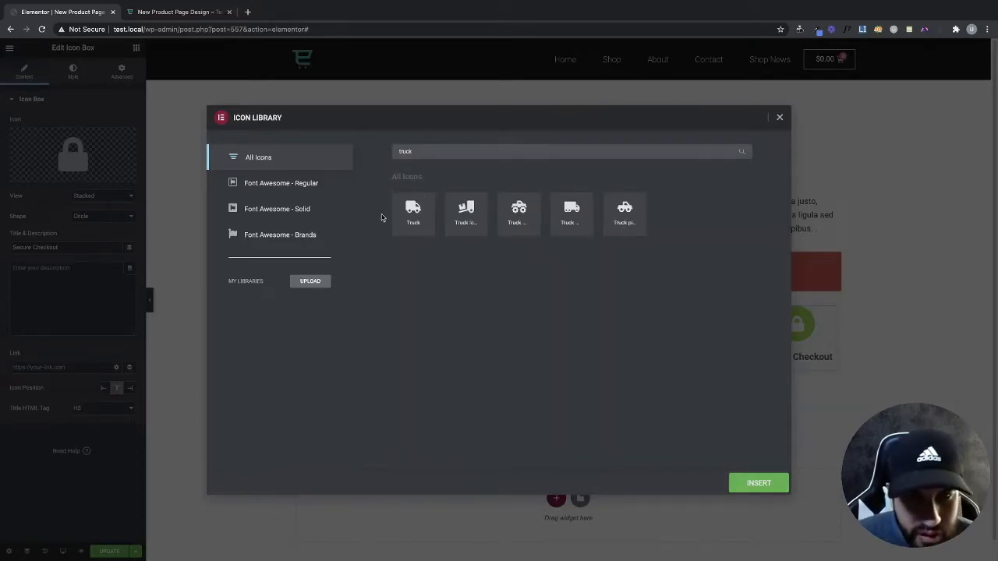
pyautogui.click(411, 221)
pyautogui.click(758, 483)
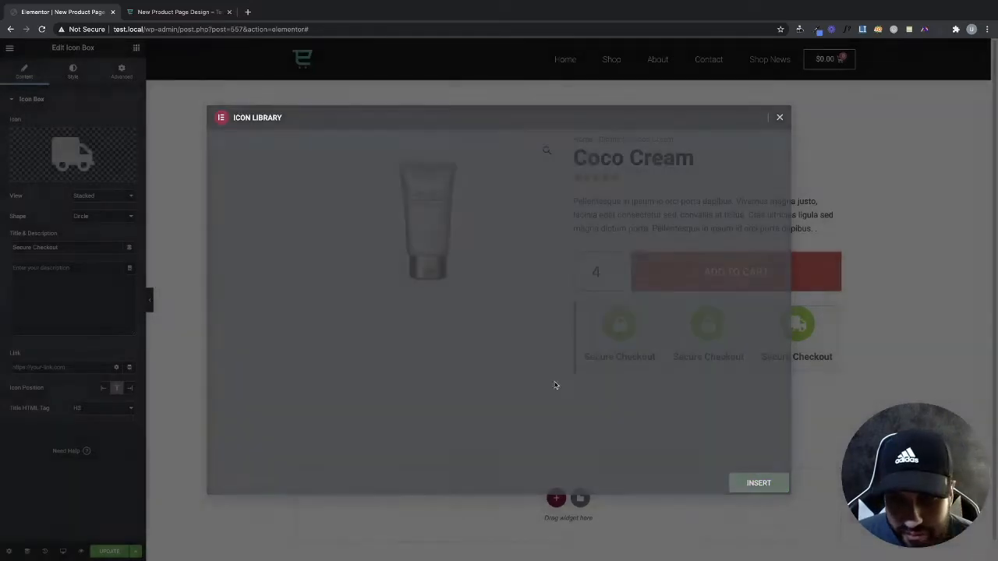
# - Change the third icon box's title to "Free Shipping"
pyautogui.tripleClick(60, 248)
pyautogui.press('BackSpace')
pyautogui.write('Free Ship')
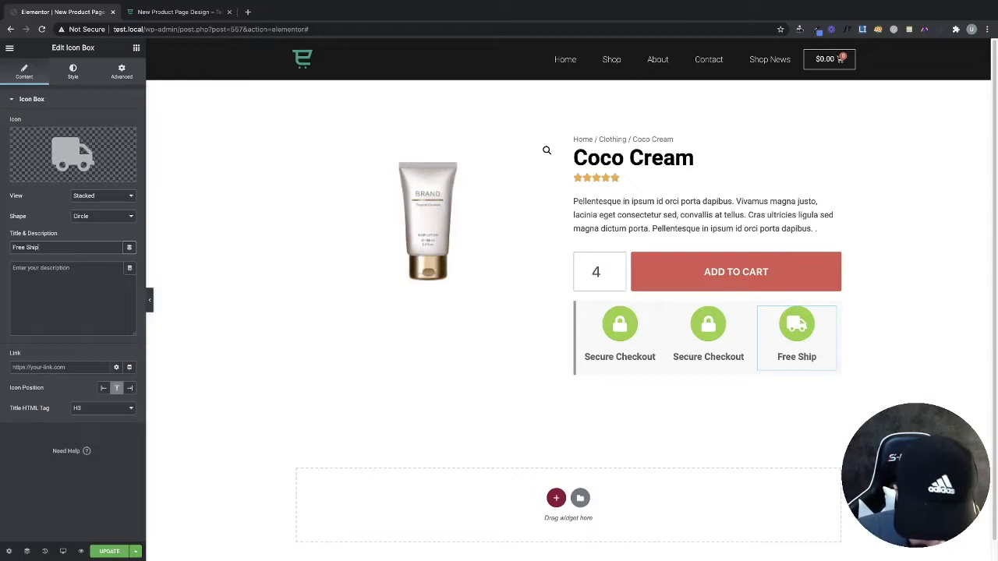
pyautogui.write('ping')
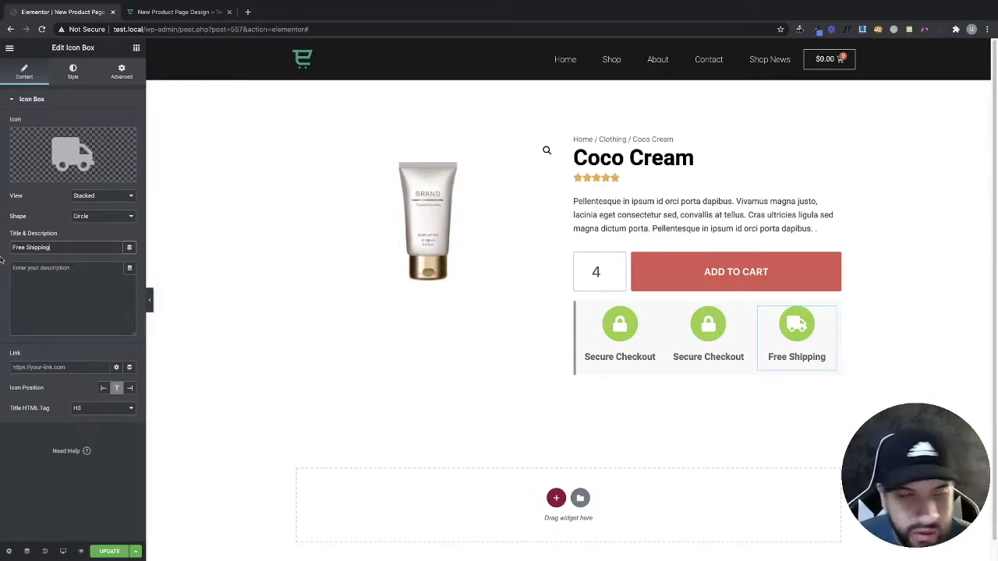
# - Try "Fast" as the first word of the truck icon box's title, then restore "Free"
pyautogui.moveTo(24, 250); pyautogui.dragTo(3, 244)
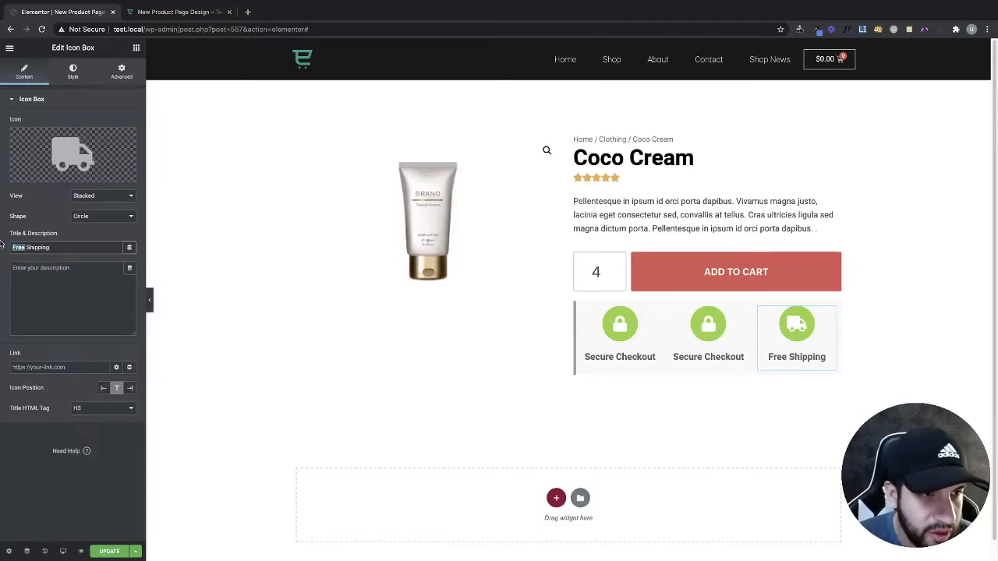
pyautogui.press('BackSpace')
pyautogui.write('Fast')
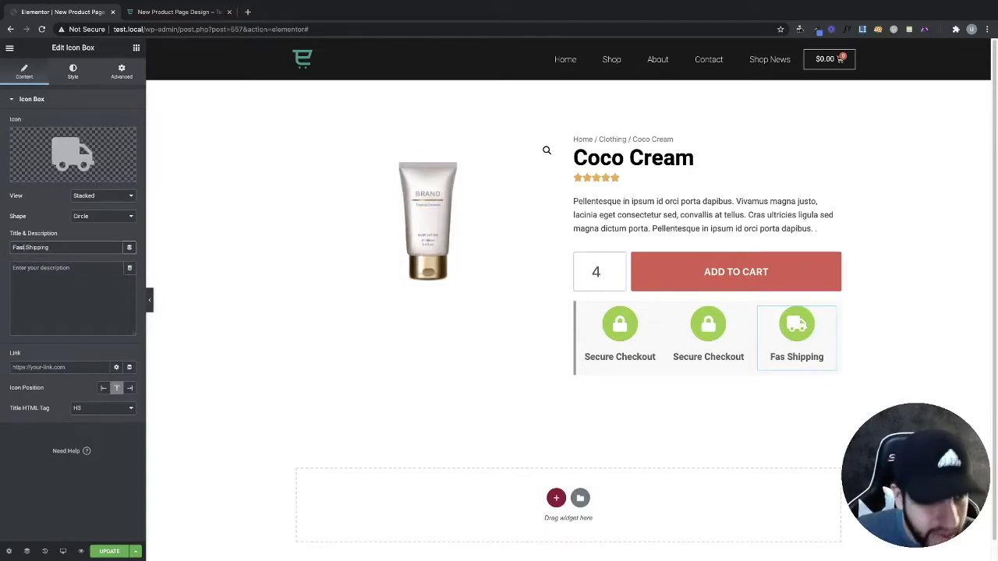
pyautogui.press('BackSpace')
pyautogui.press('BackSpace')
pyautogui.press('BackSpace')
pyautogui.press('BackSpace')
pyautogui.write('Free')
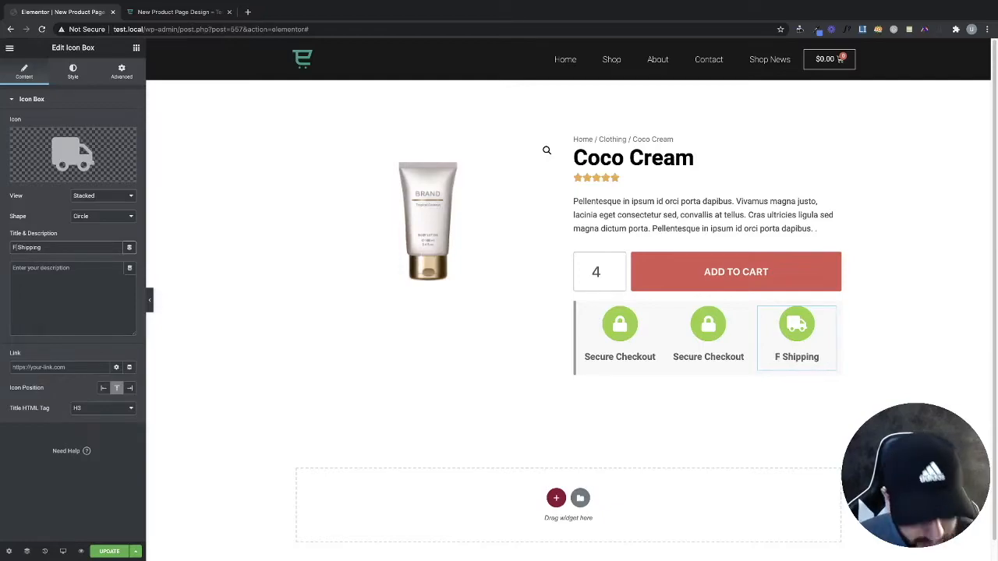
# - Replace the lock in the middle icon box with the outlined Eye slash icon from the icon library
pyautogui.click(688, 359)
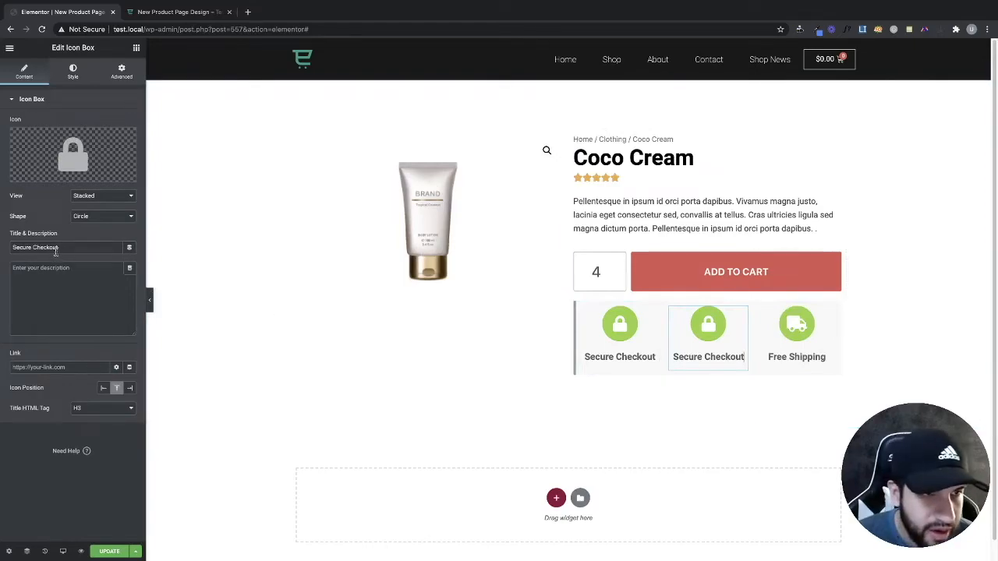
pyautogui.click(60, 161)
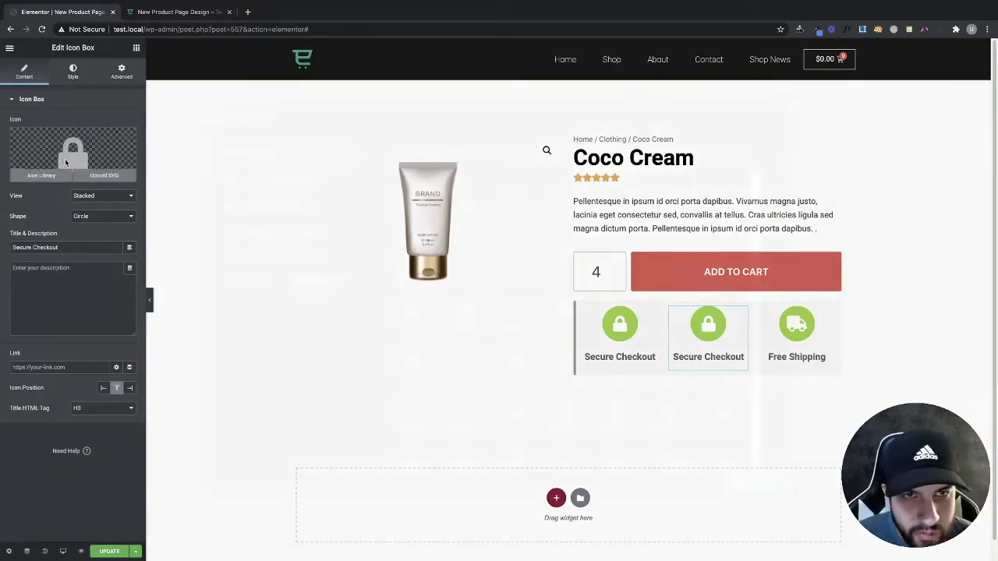
pyautogui.click(462, 154)
pyautogui.write('priva')
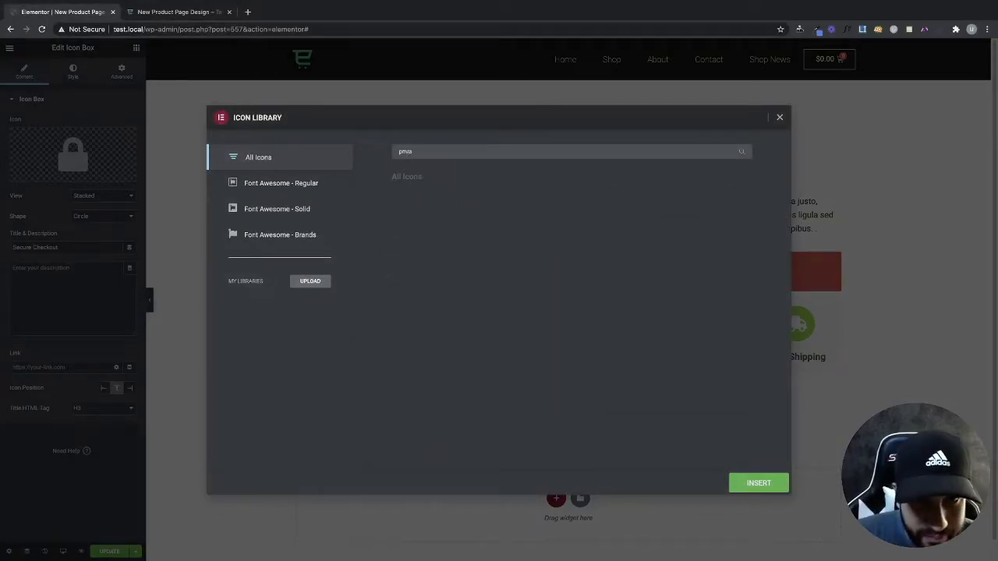
pyautogui.press('BackSpace')
pyautogui.press('BackSpace')
pyautogui.press('BackSpace')
pyautogui.press('BackSpace')
pyautogui.press('BackSpace')
pyautogui.write('eye')
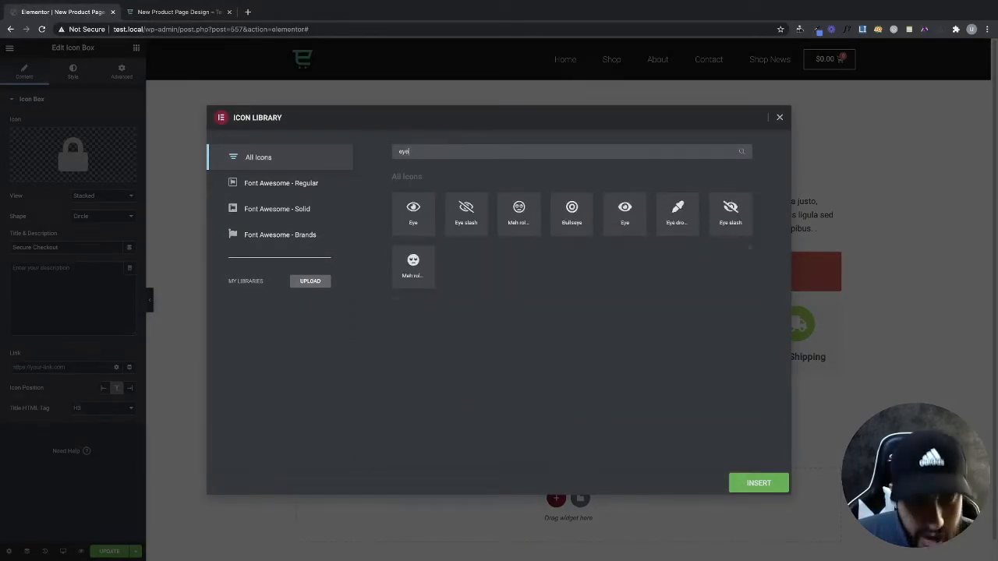
pyautogui.click(463, 231)
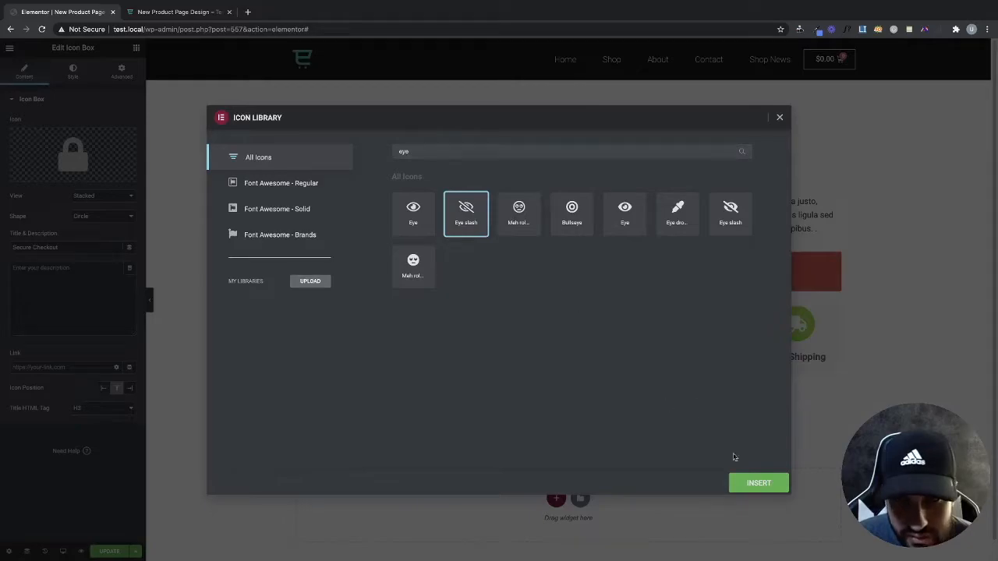
pyautogui.click(756, 482)
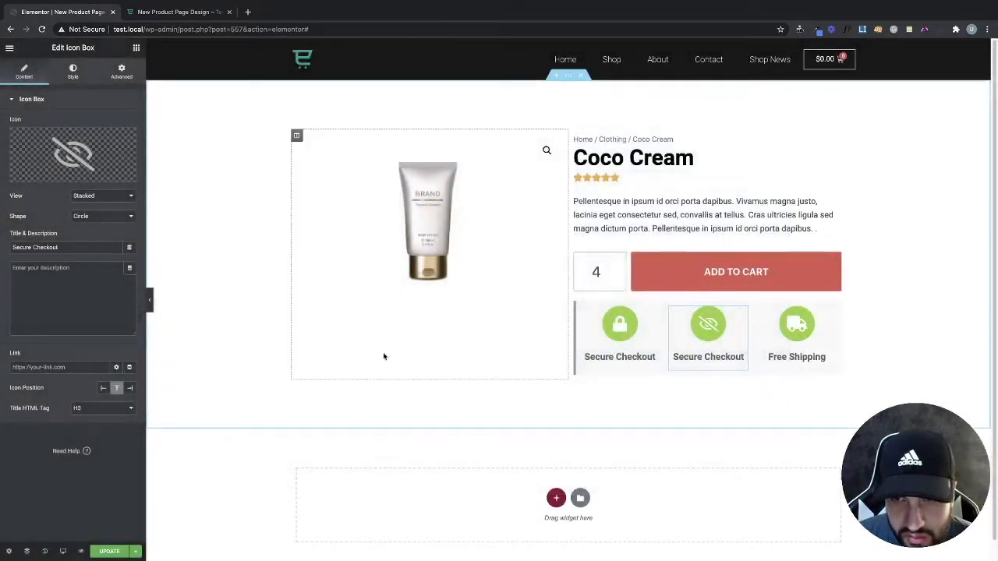
# - Change the middle icon box's title to "Privacy Policy"
pyautogui.tripleClick(39, 244)
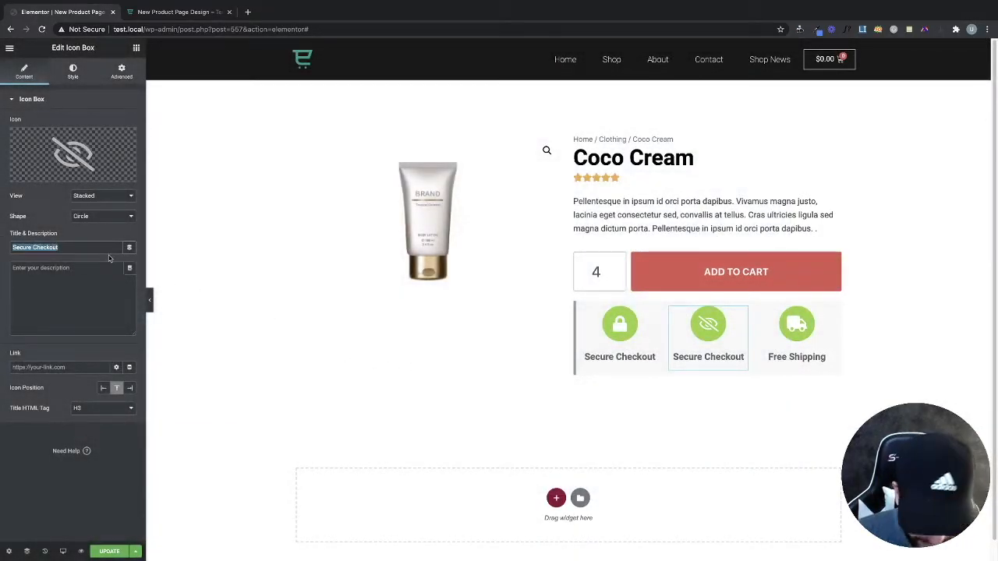
pyautogui.press('BackSpace')
pyautogui.write('Pr')
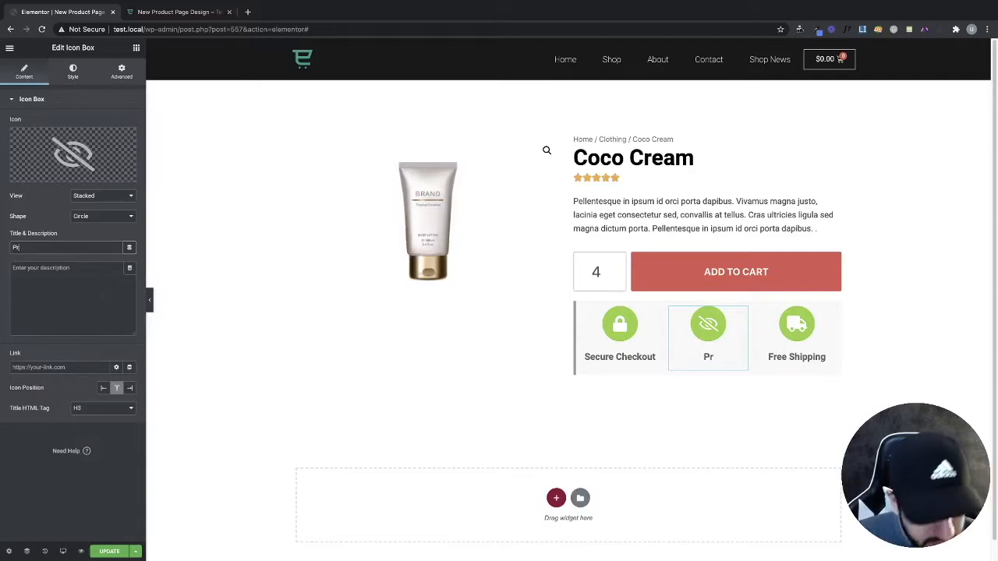
pyautogui.write('v')
pyautogui.press('BackSpace')
pyautogui.write('vay')
pyautogui.press('BackSpace')
pyautogui.write('cy Ploci')
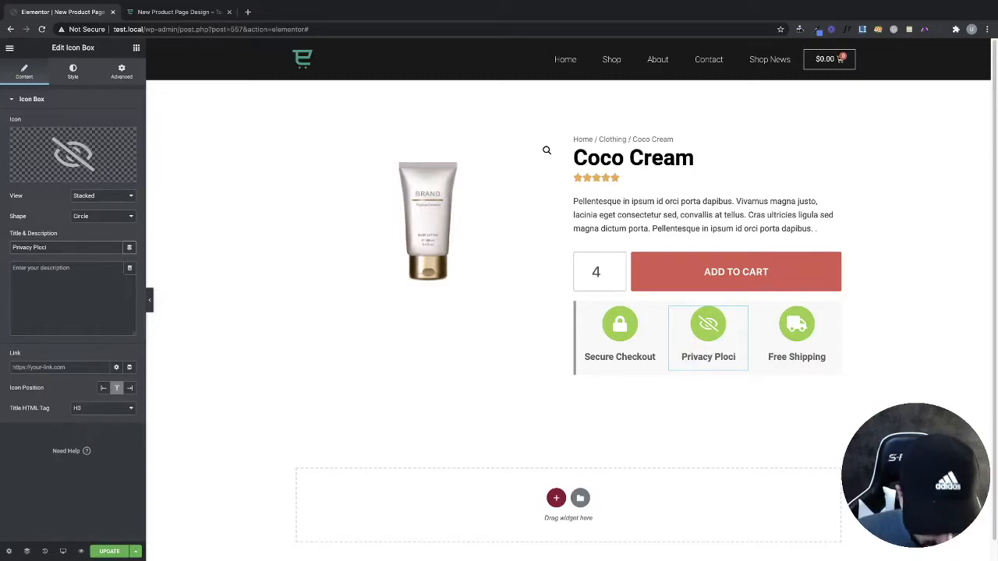
pyautogui.press('BackSpace')
pyautogui.press('BackSpace')
pyautogui.press('BackSpace')
pyautogui.press('BackSpace')
pyautogui.write('olicy')
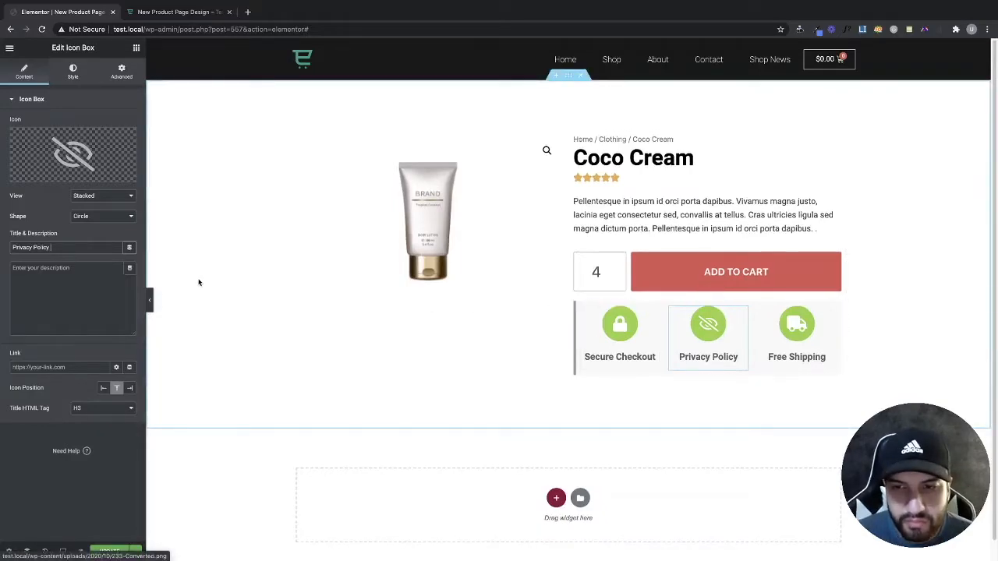
# - Save the template without adding a display condition, and check the three icon boxes on the preview page
pyautogui.click(109, 551)
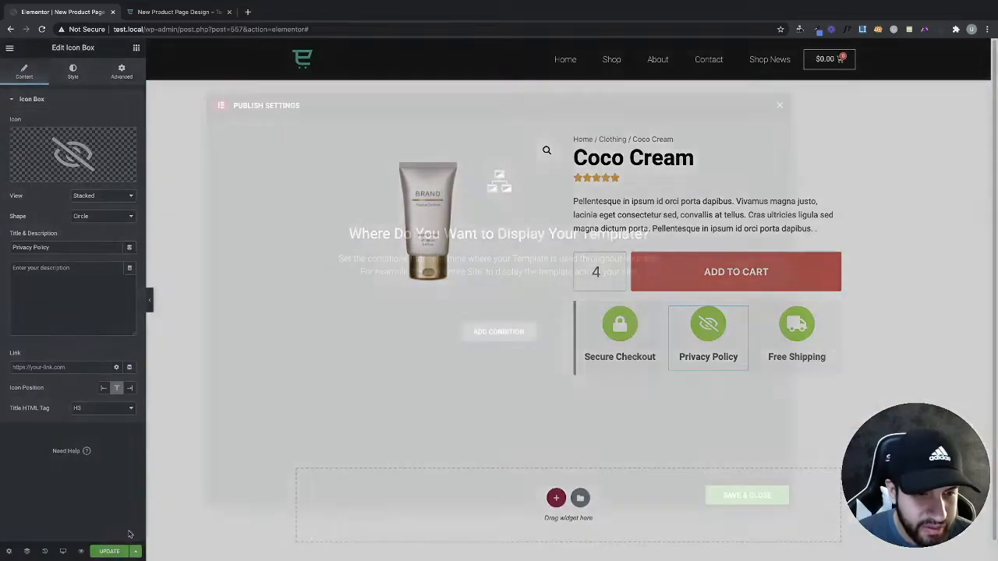
pyautogui.click(717, 497)
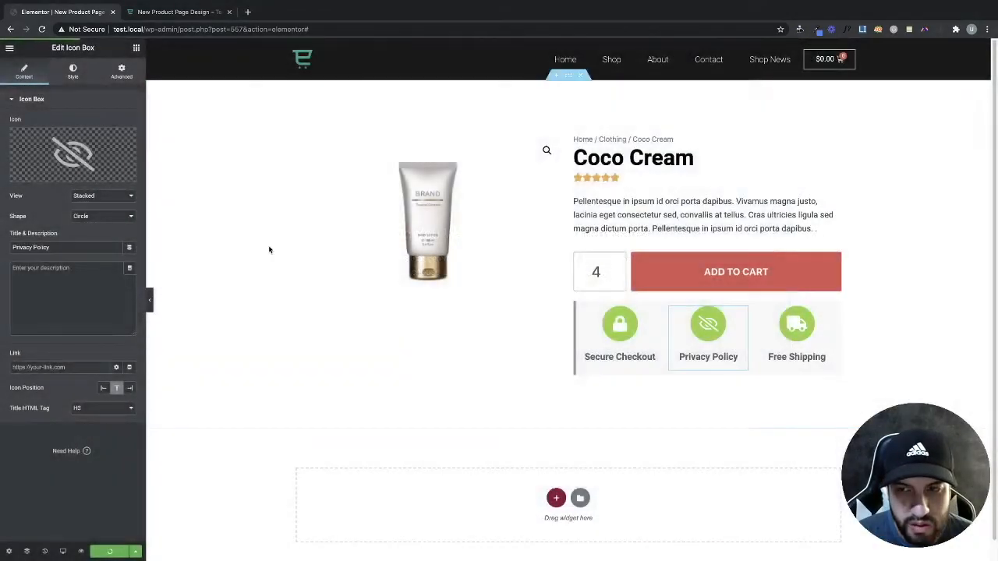
pyautogui.click(178, 10)
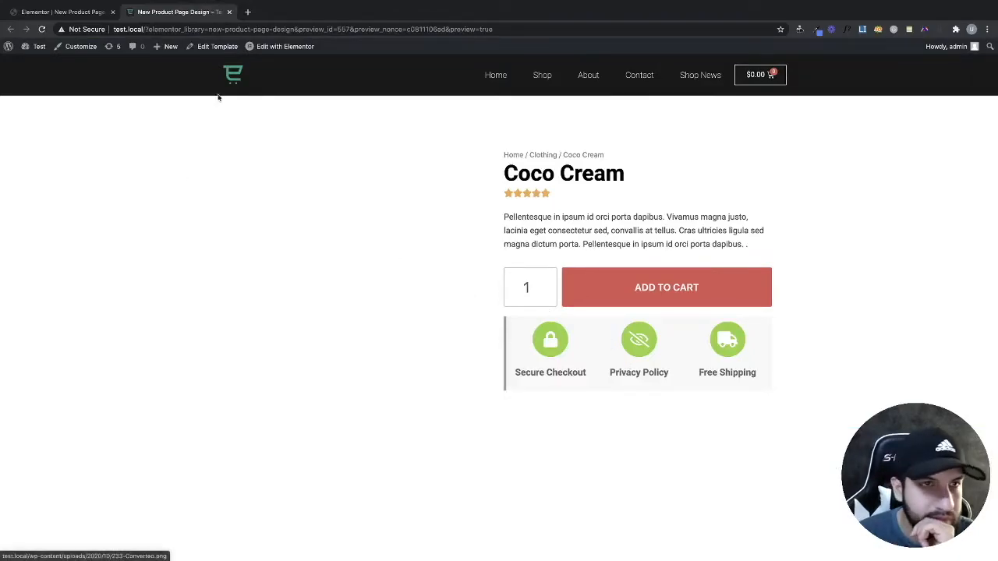
pyautogui.click(60, 13)
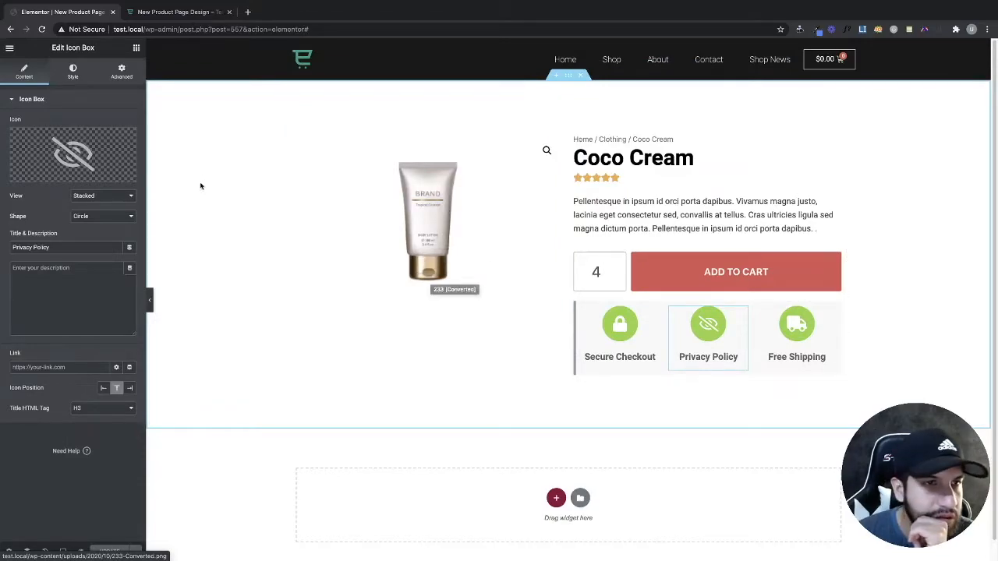
# - Add a two-column inner section above the product image
pyautogui.click(136, 48)
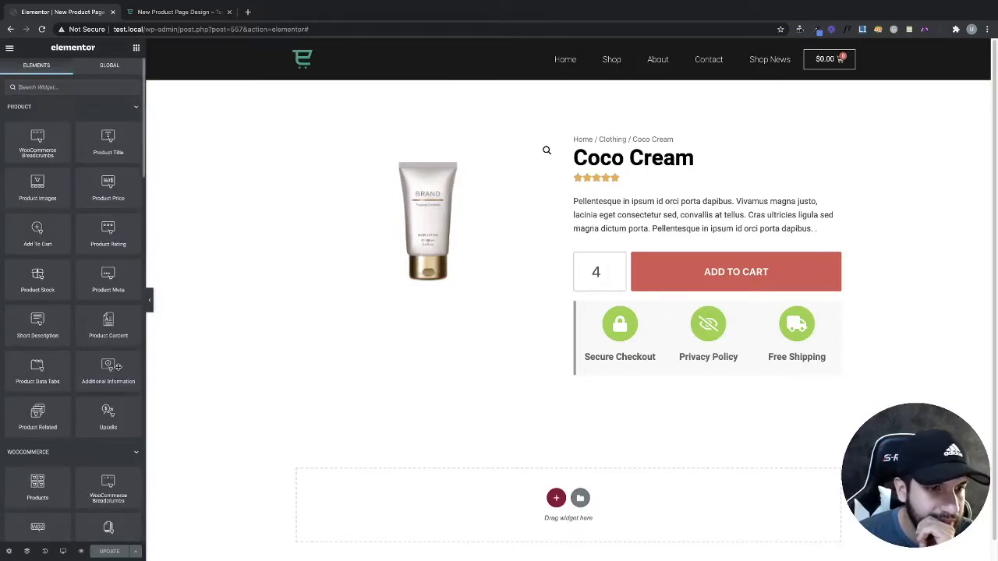
pyautogui.scroll(-5, 118, 366)
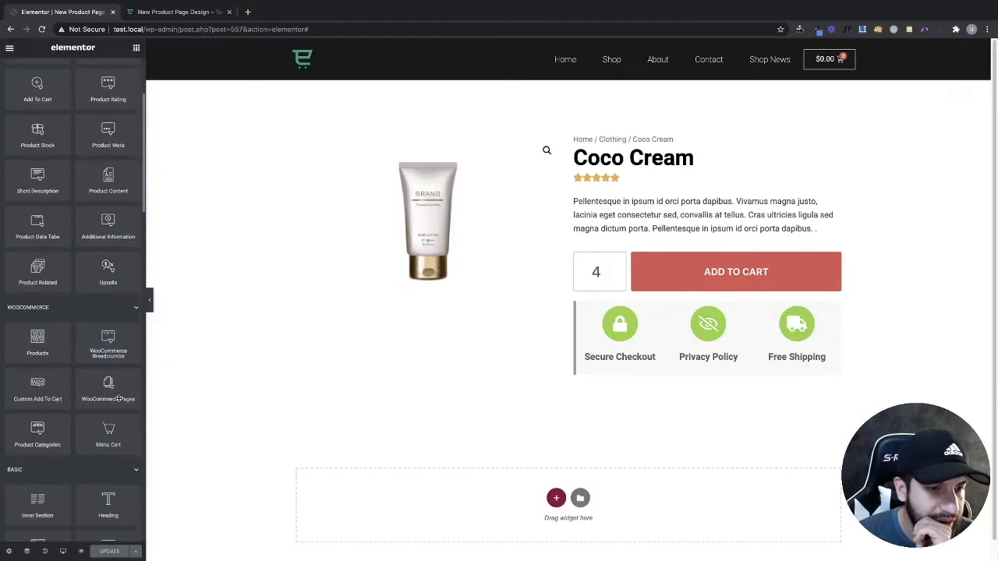
pyautogui.moveTo(53, 496); pyautogui.dragTo(477, 158)
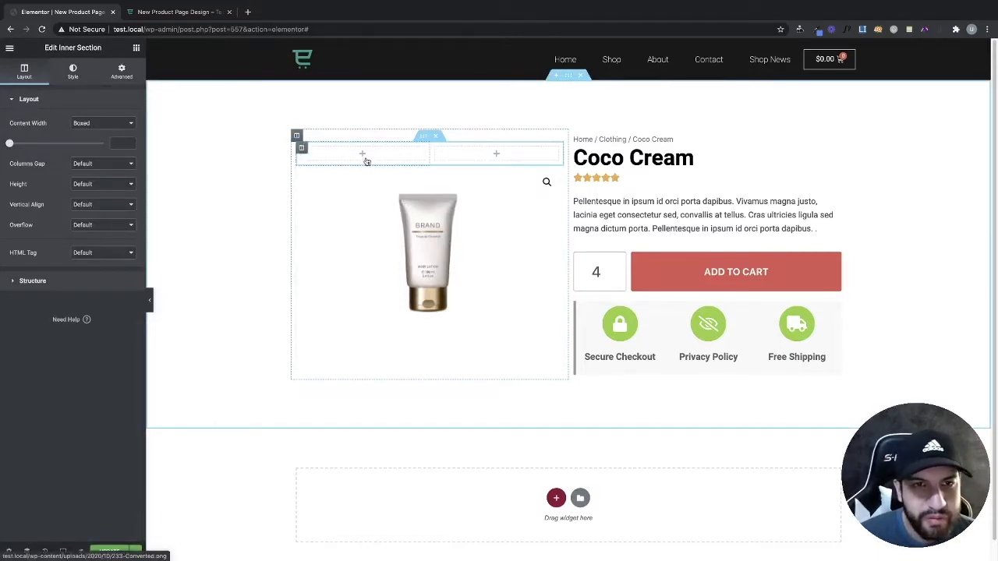
# - Add a centred heading reading "On Sale" to the first column of the inner section above the product image
pyautogui.click(135, 47)
pyautogui.scroll(-2, 88, 249)
pyautogui.scroll(-2, 89, 250)
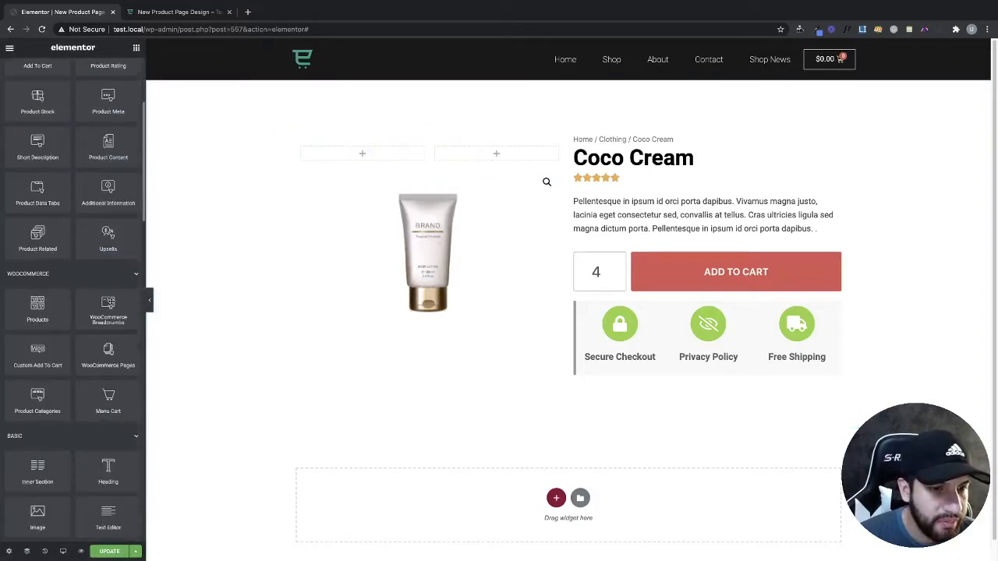
pyautogui.moveTo(115, 471); pyautogui.dragTo(383, 155)
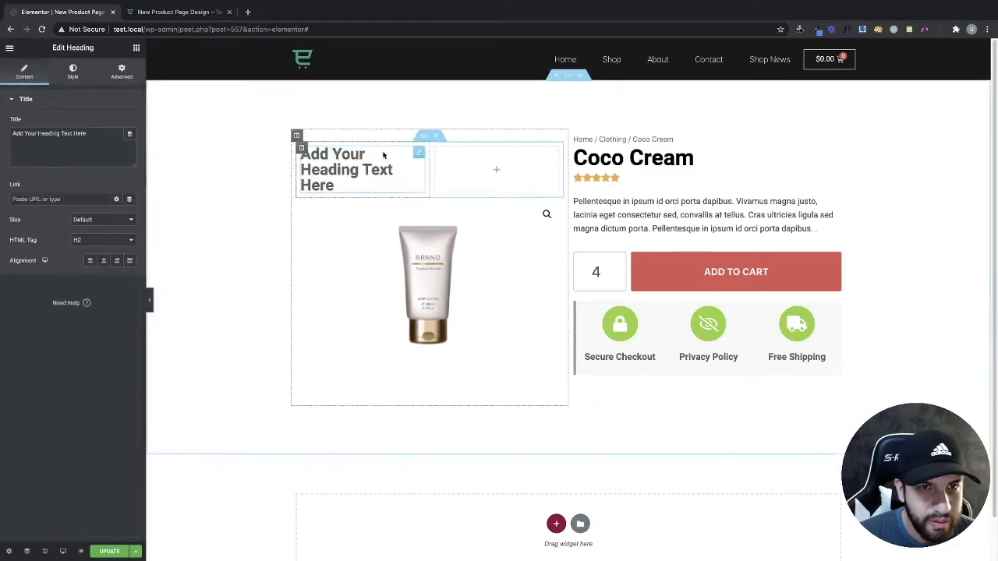
pyautogui.click(103, 260)
pyautogui.moveTo(92, 134); pyautogui.dragTo(16, 119)
pyautogui.press('BackSpace')
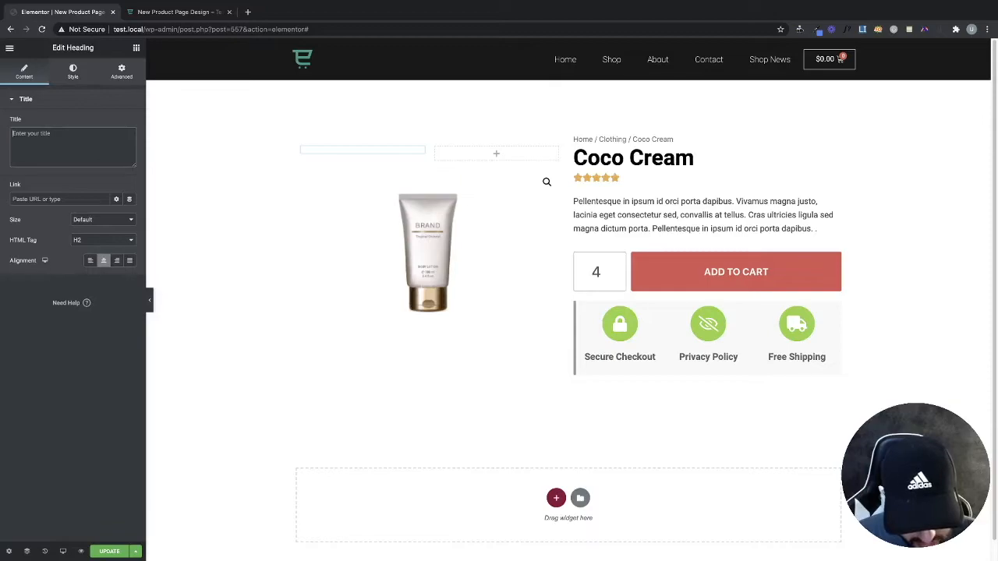
pyautogui.write('On')
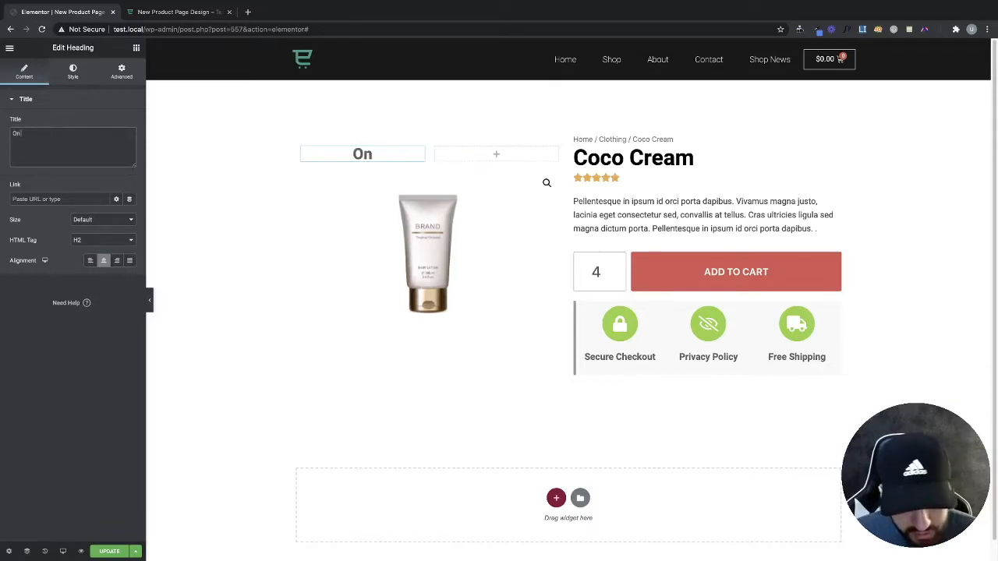
pyautogui.write(' Sale')
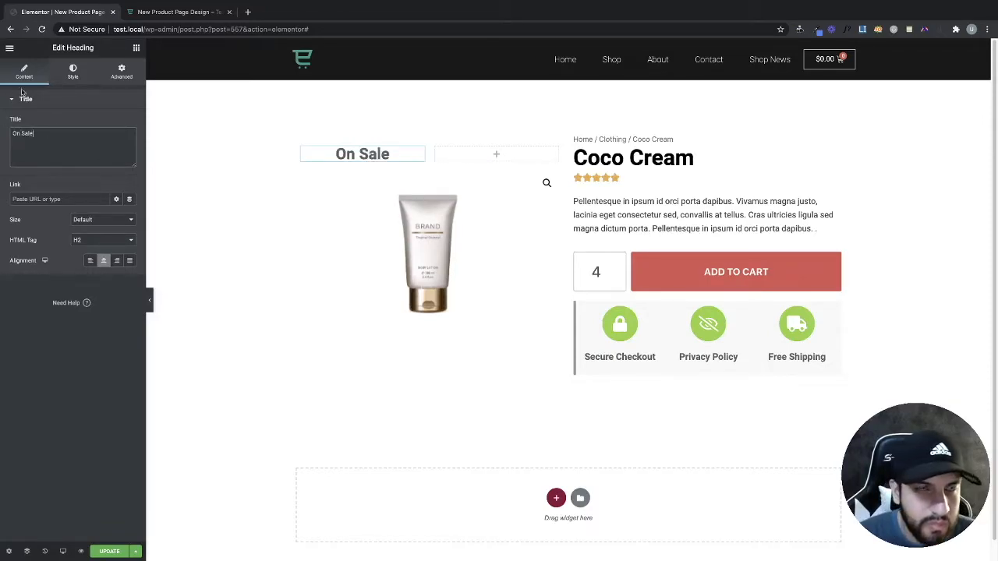
# - Add a Countdown widget to the empty second column beside the On Sale heading
pyautogui.click(137, 49)
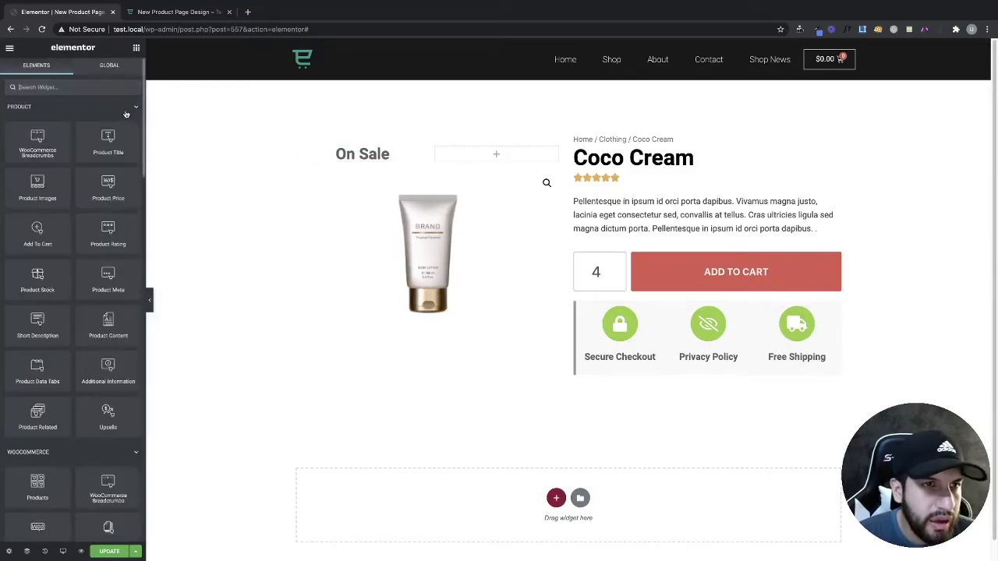
pyautogui.click(56, 85)
pyautogui.write('timer')
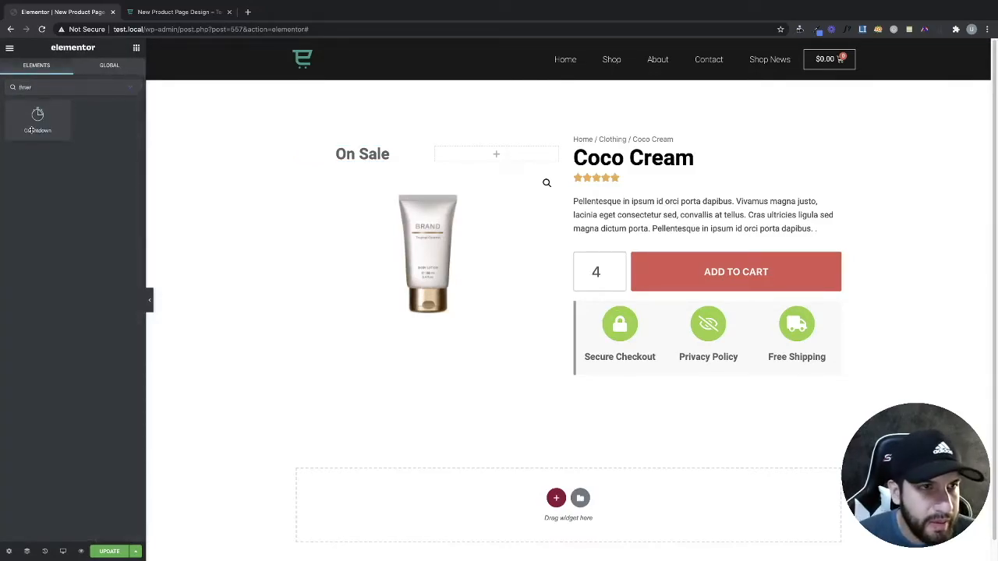
pyautogui.moveTo(29, 130); pyautogui.dragTo(498, 163)
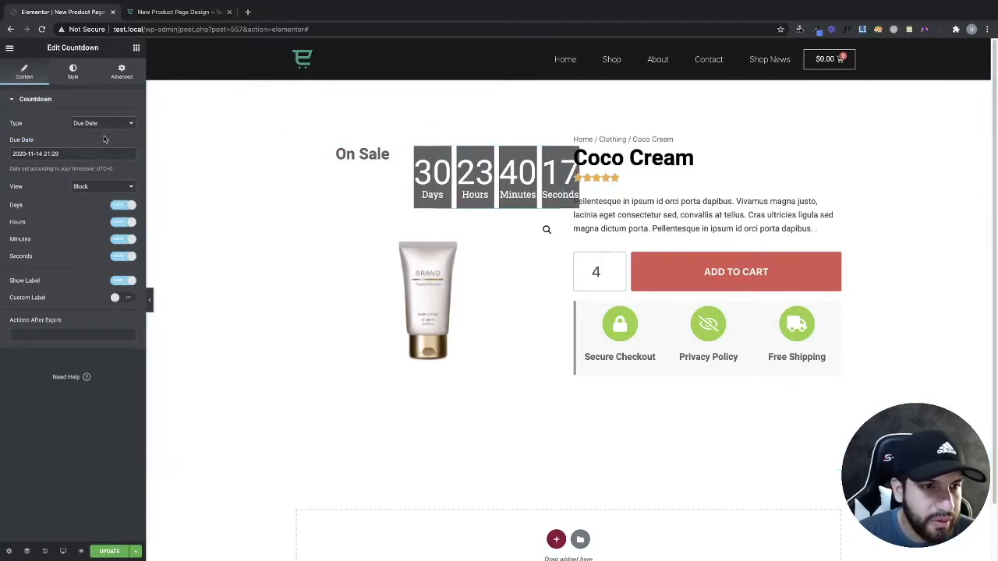
# - Set the countdown digits' font size to 25 px
pyautogui.click(73, 71)
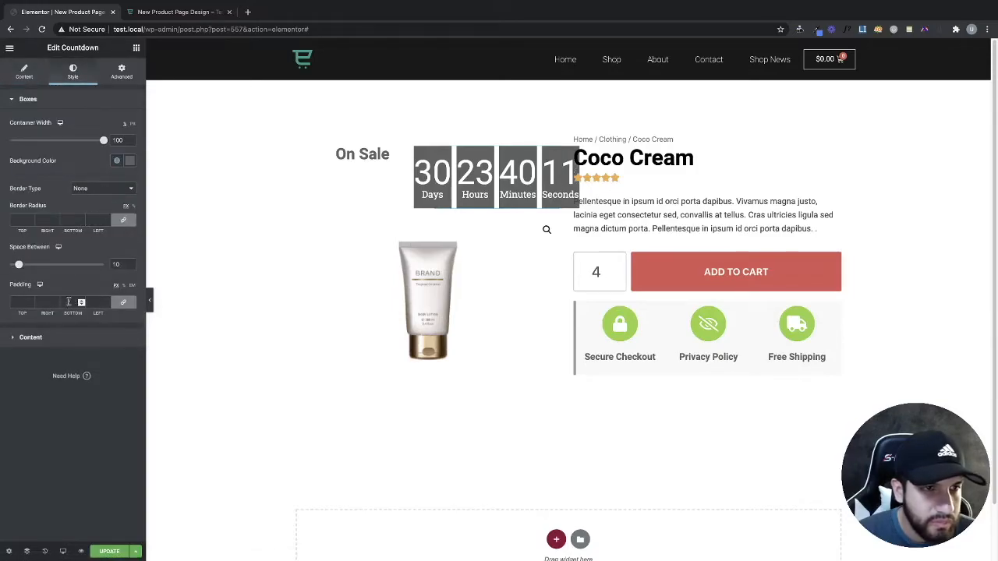
pyautogui.click(70, 337)
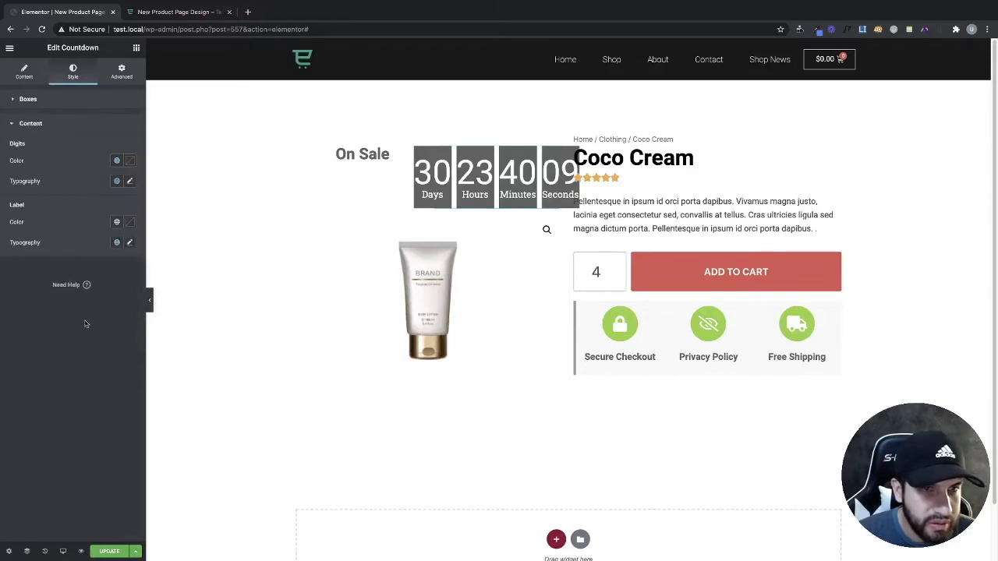
pyautogui.click(130, 182)
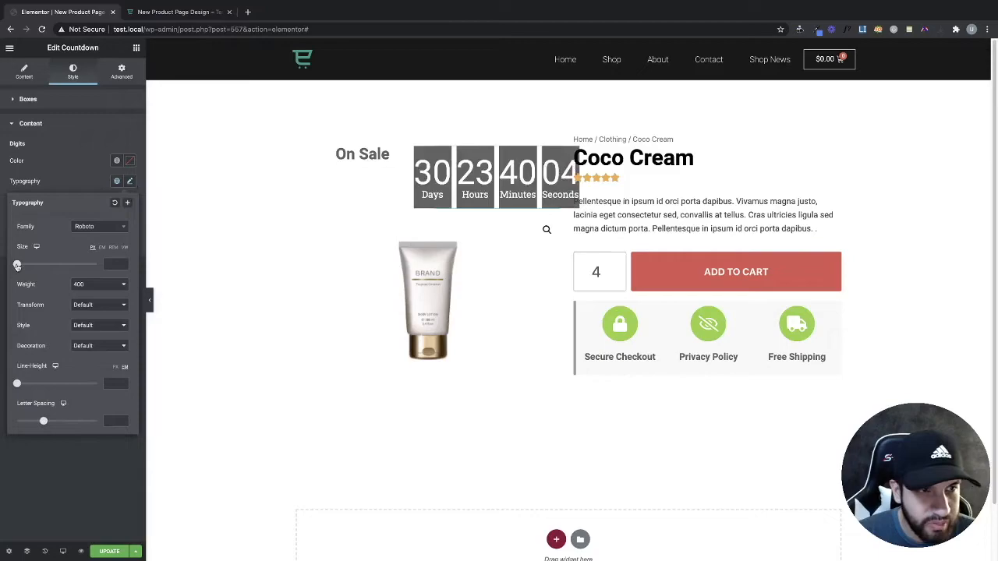
pyautogui.moveTo(16, 264); pyautogui.dragTo(25, 265)
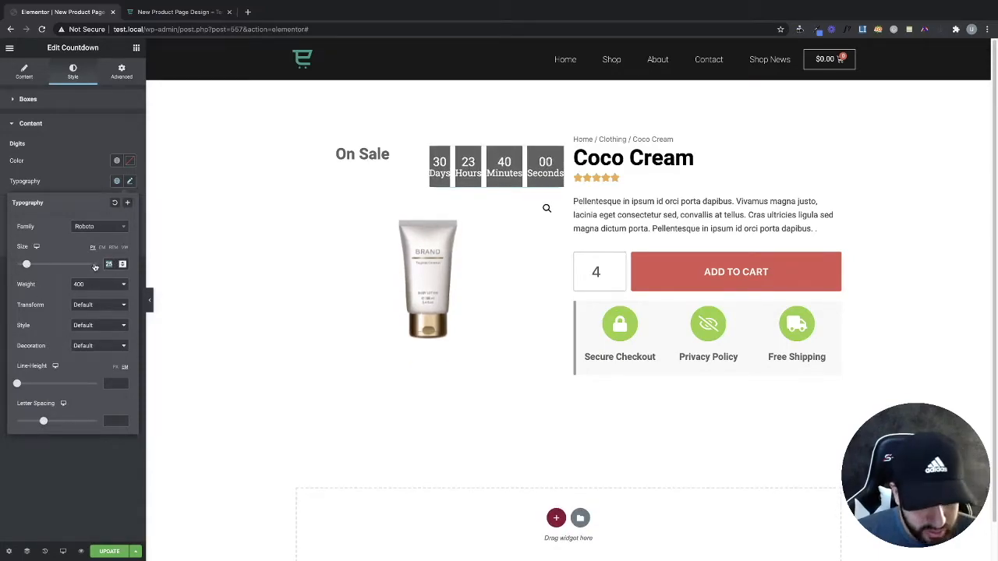
pyautogui.click(84, 509)
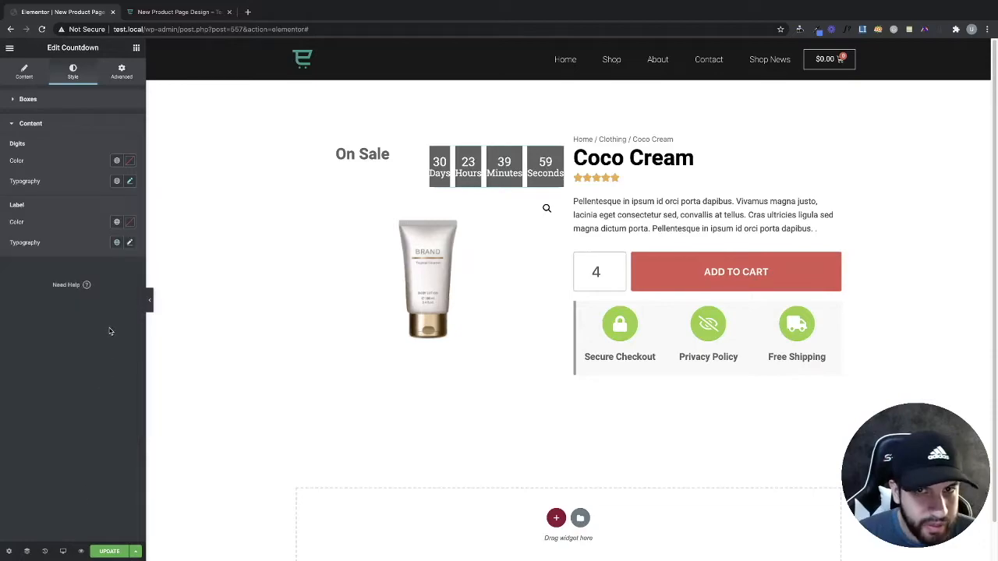
# - Set the countdown labels' font size to 15 px
pyautogui.click(130, 242)
pyautogui.click(92, 348)
pyautogui.click(91, 346)
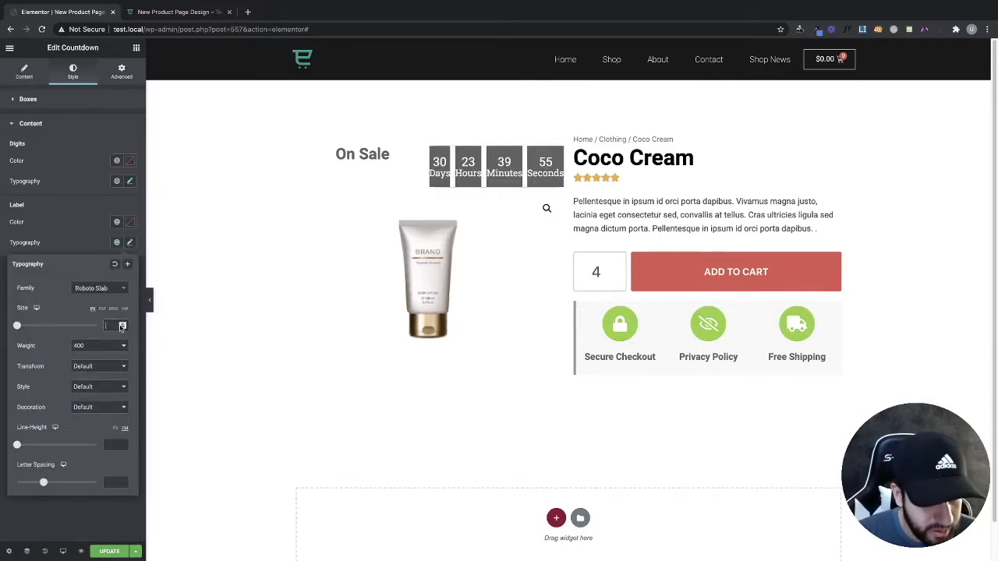
pyautogui.click(110, 325)
pyautogui.write('20')
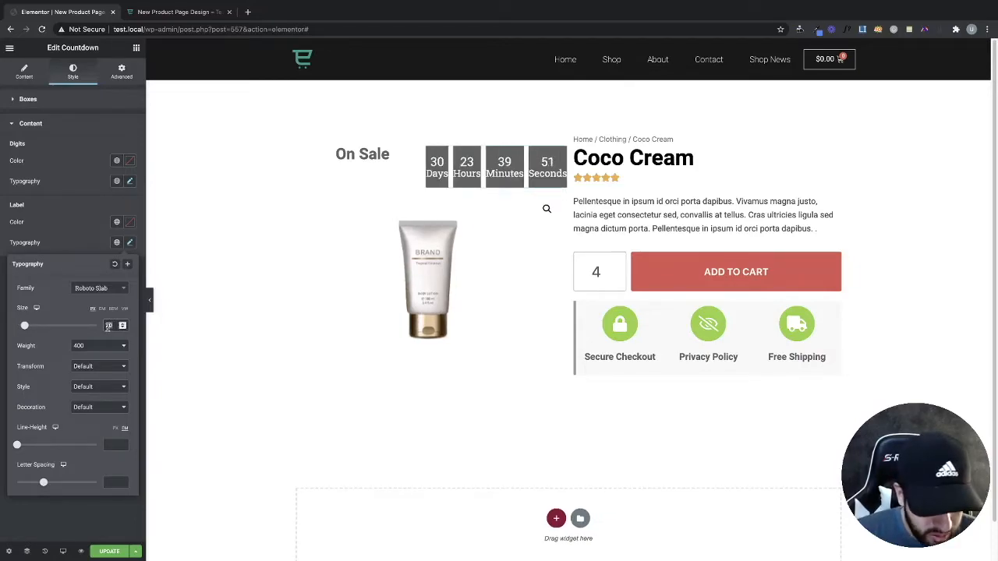
pyautogui.write('10')
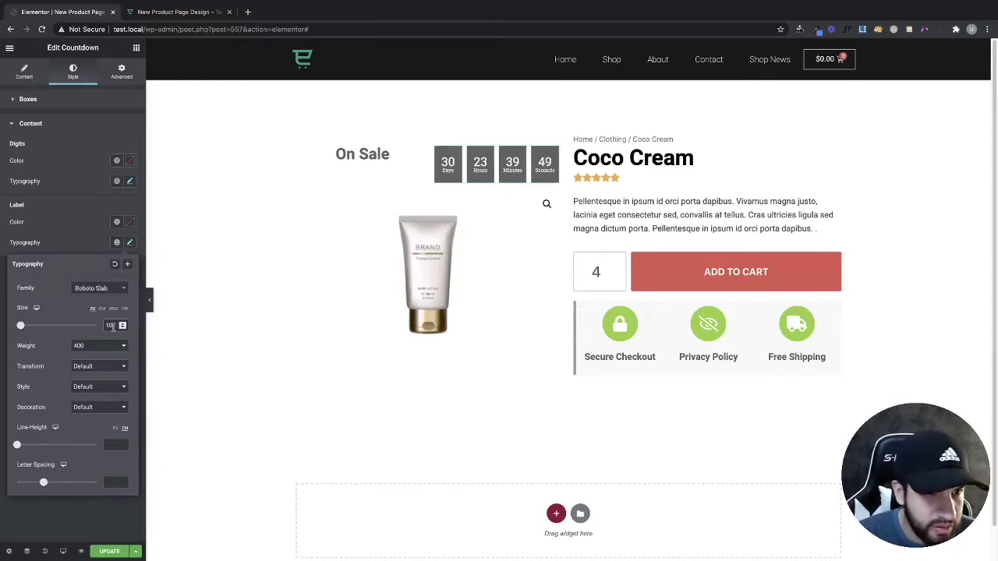
pyautogui.write('15')
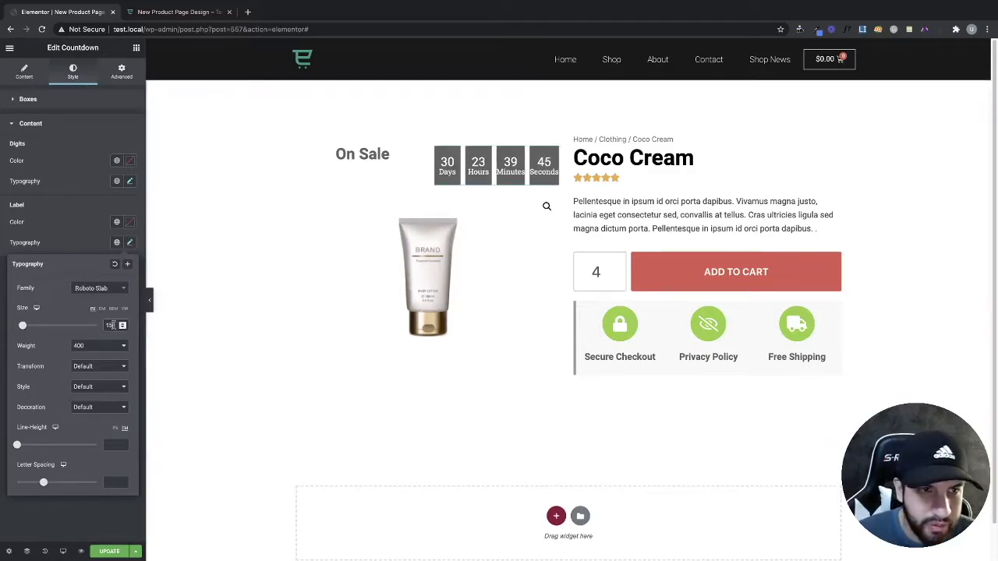
# - Change the countdown labels' font family to Roboto
pyautogui.click(96, 288)
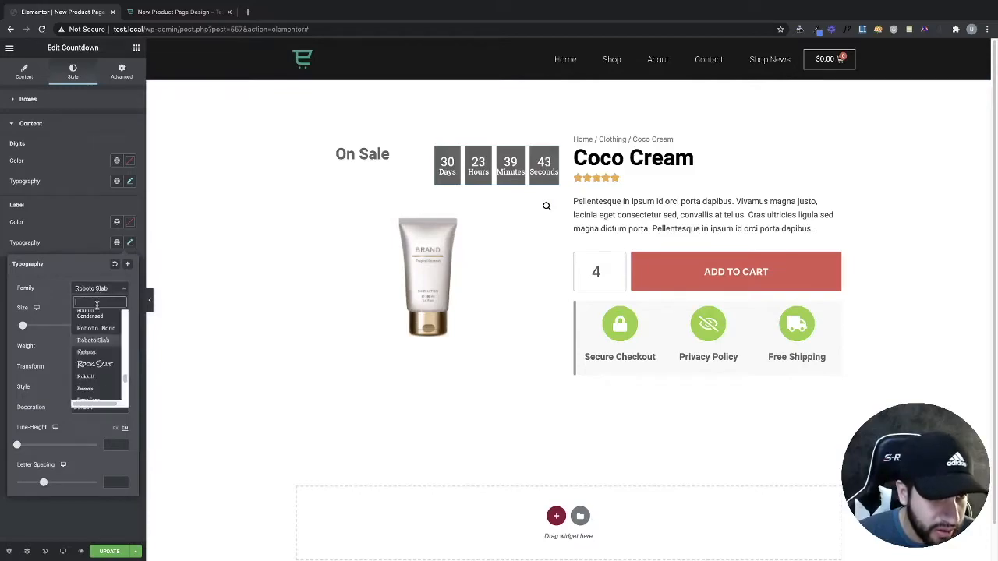
pyautogui.write('ro')
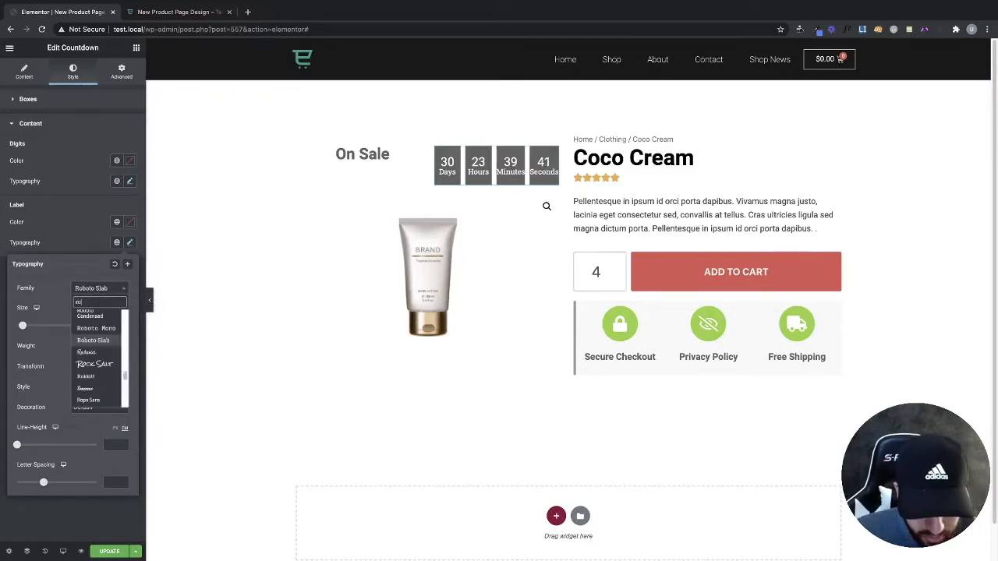
pyautogui.write('bo')
pyautogui.click(104, 328)
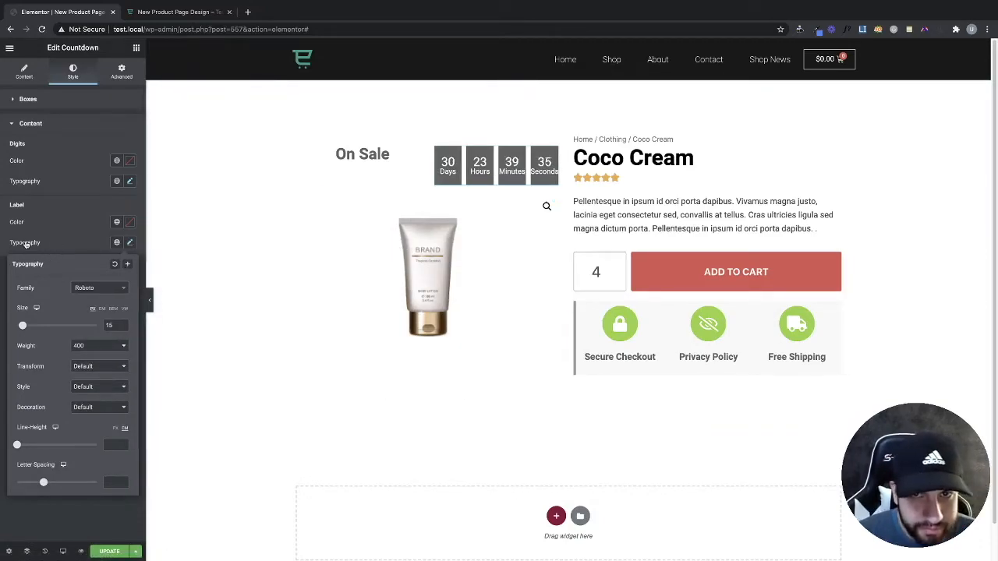
pyautogui.click(100, 250)
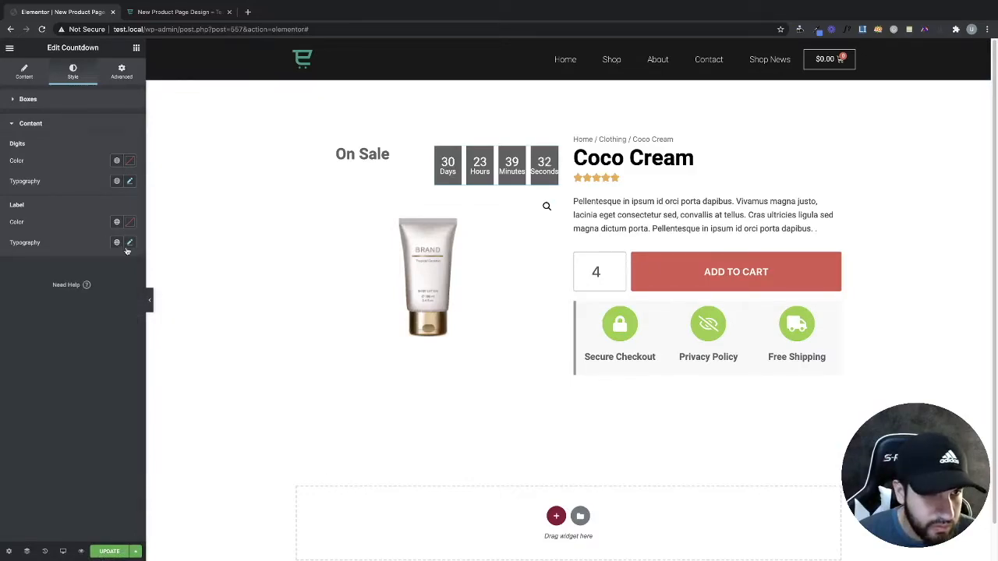
# - Set the countdown digits' line height to 1.4 em and slightly widen the countdown's column toward the On Sale heading
pyautogui.click(130, 182)
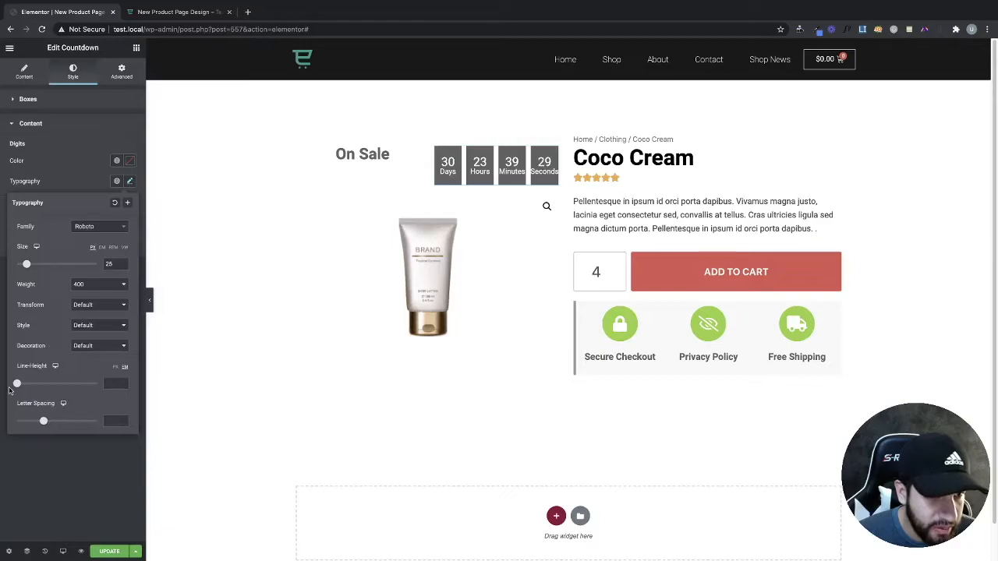
pyautogui.moveTo(16, 383); pyautogui.dragTo(28, 385)
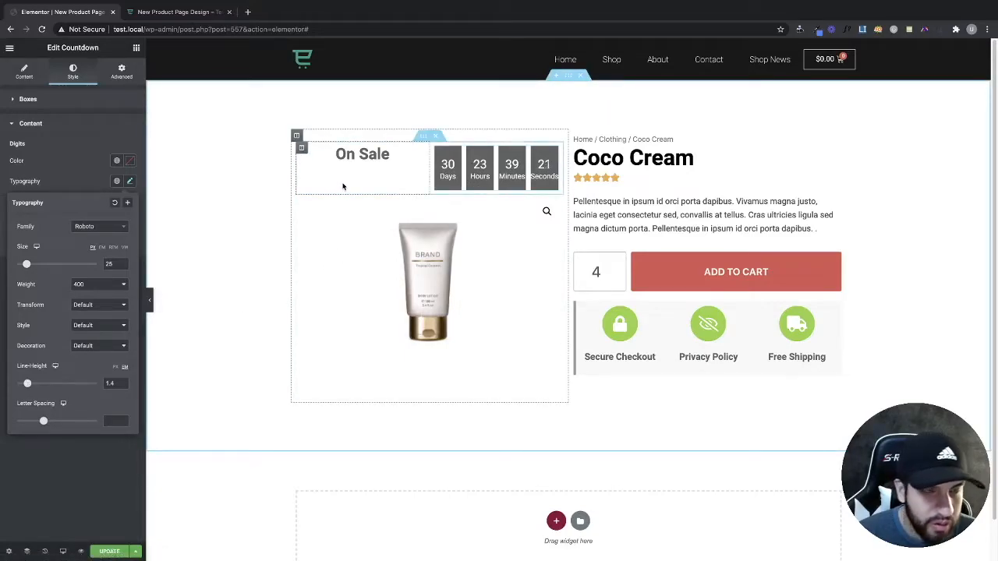
pyautogui.click(89, 131)
pyautogui.click(83, 102)
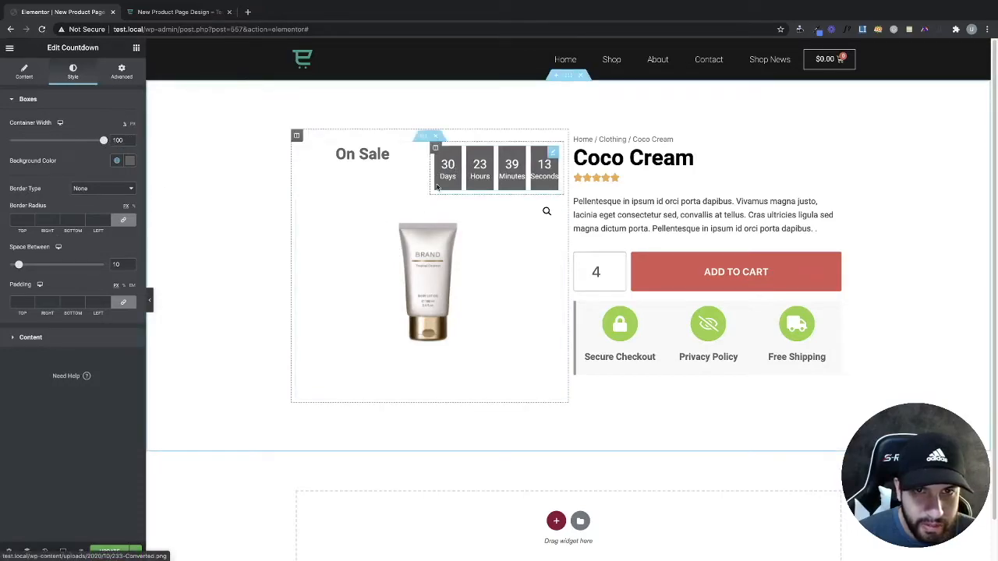
pyautogui.moveTo(430, 181); pyautogui.dragTo(417, 187)
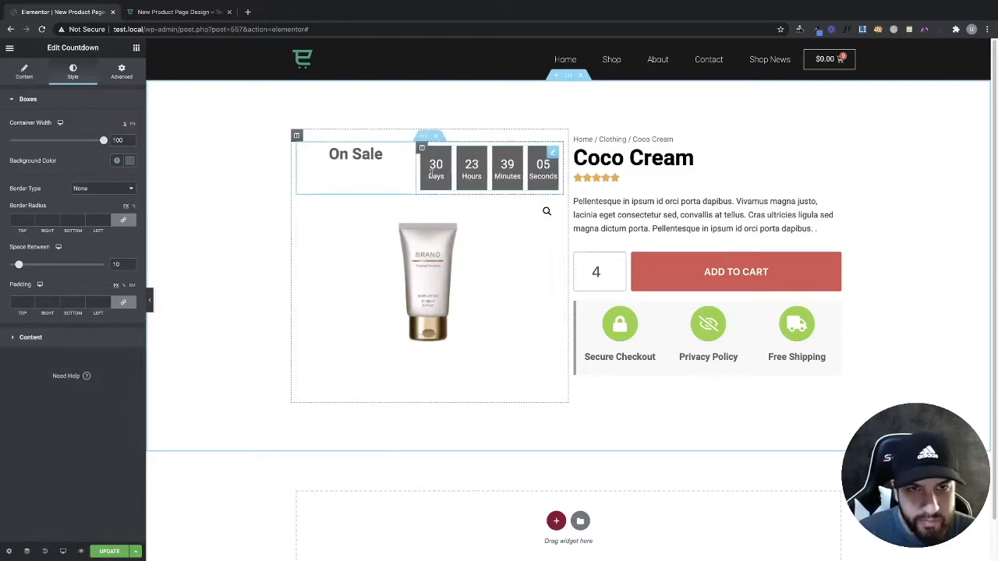
# - Set the countdown boxes' background color to white, #FFFFFF
pyautogui.click(129, 162)
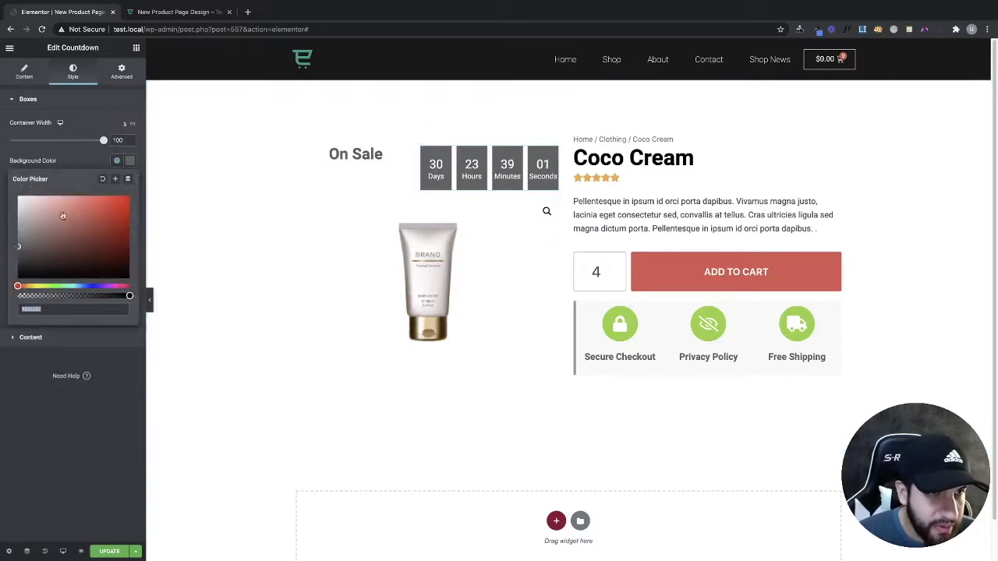
pyautogui.moveTo(23, 212); pyautogui.dragTo(13, 197)
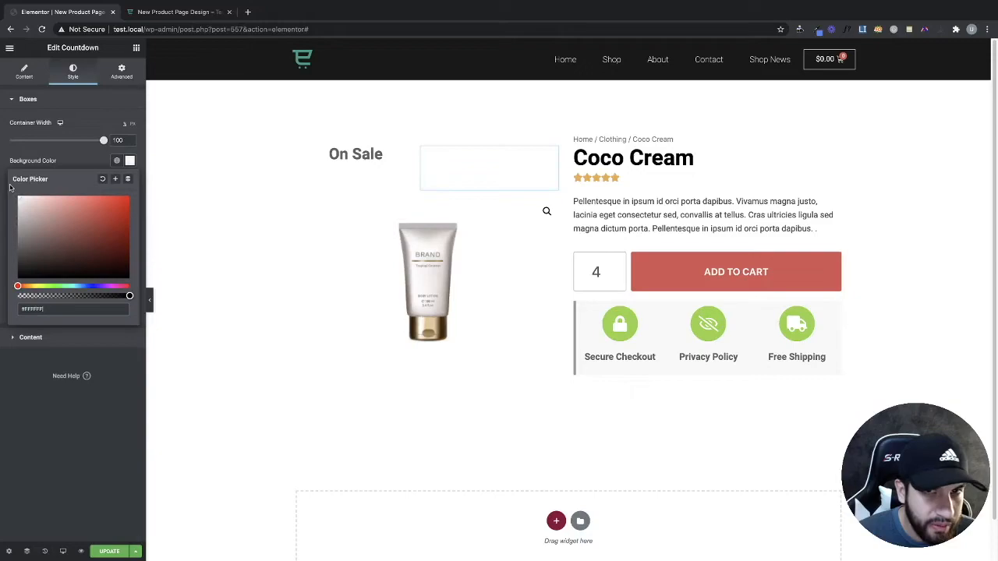
pyautogui.click(61, 159)
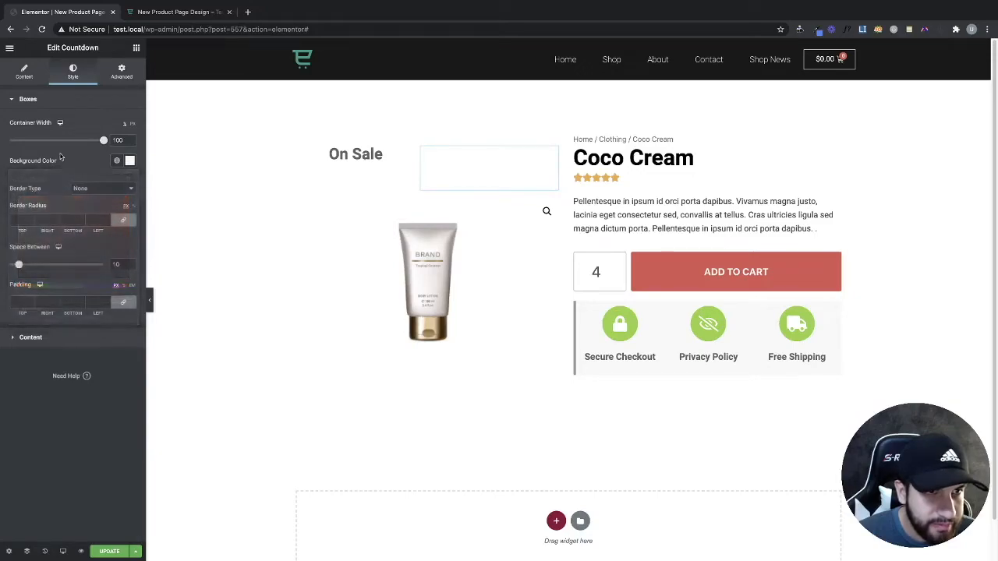
# - Apply the first red New Global Color to both the countdown digits and their labels
pyautogui.click(79, 341)
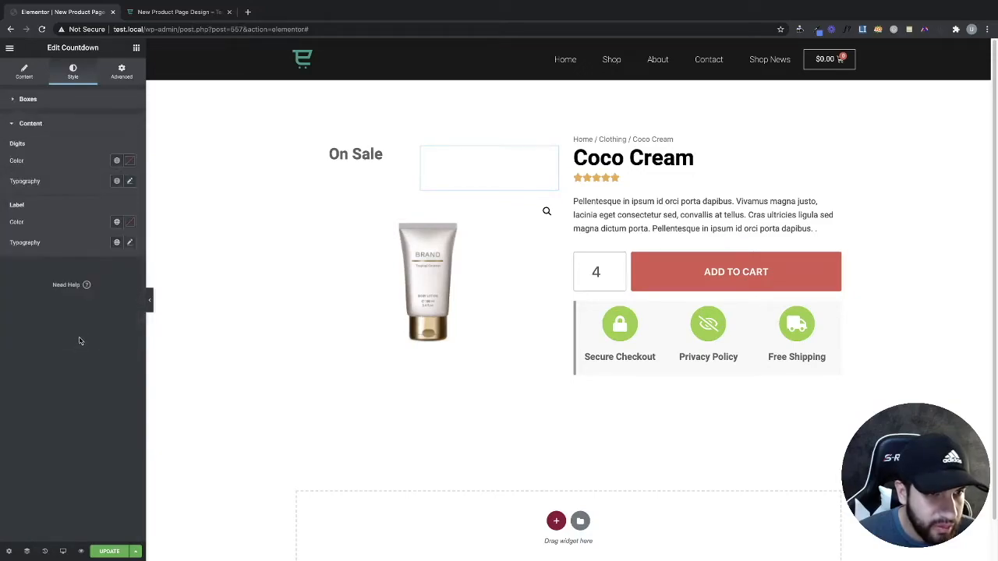
pyautogui.click(117, 161)
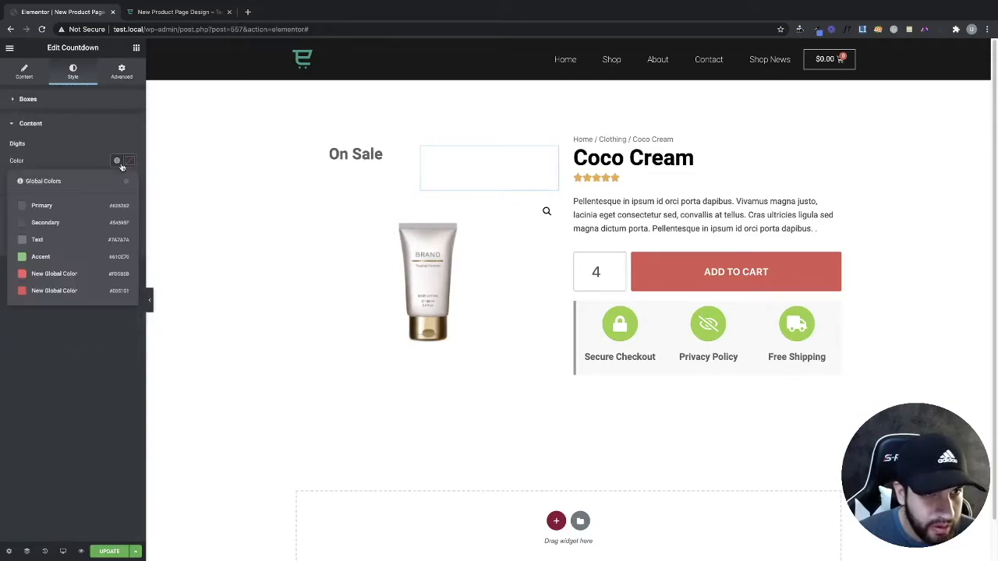
pyautogui.click(54, 274)
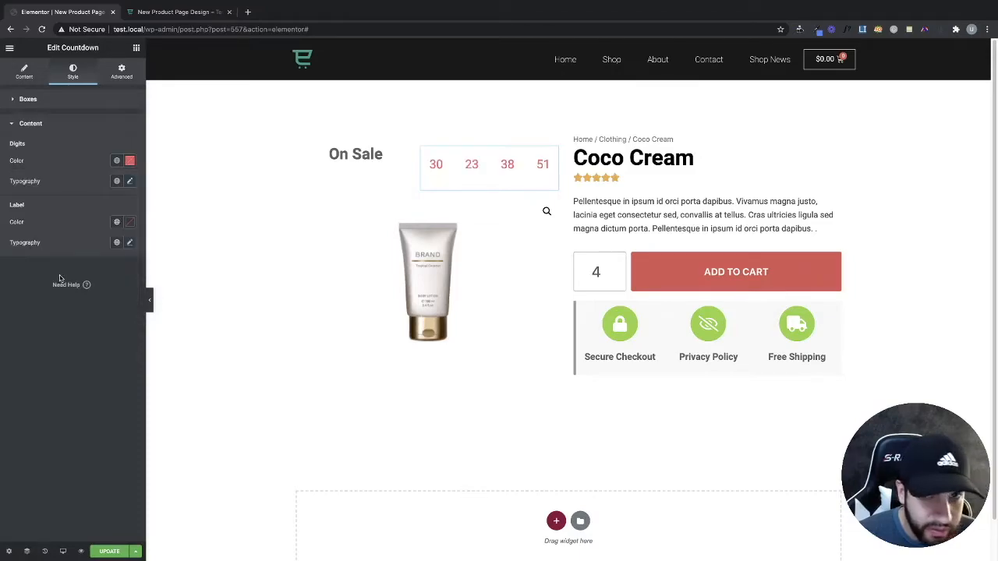
pyautogui.click(130, 223)
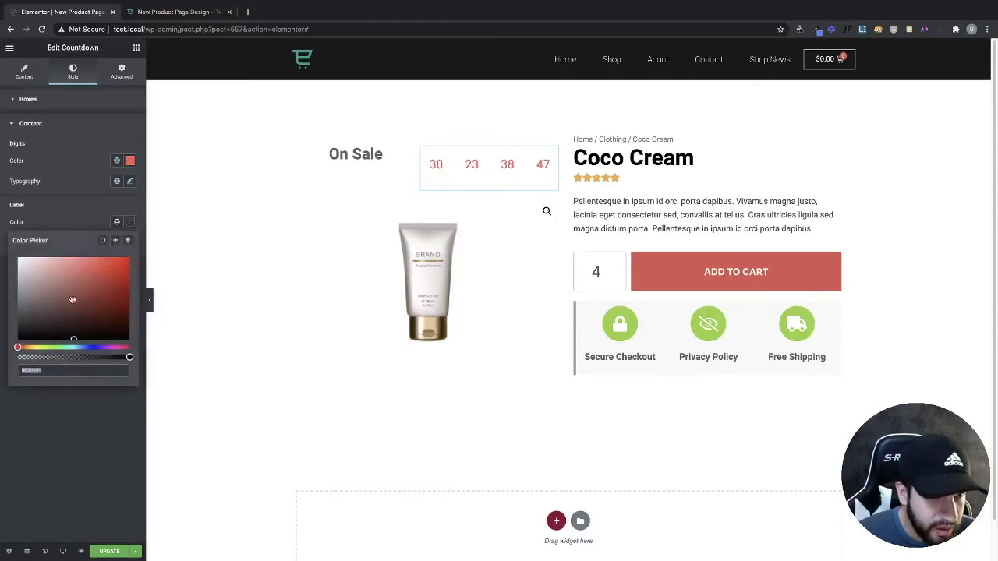
pyautogui.click(117, 222)
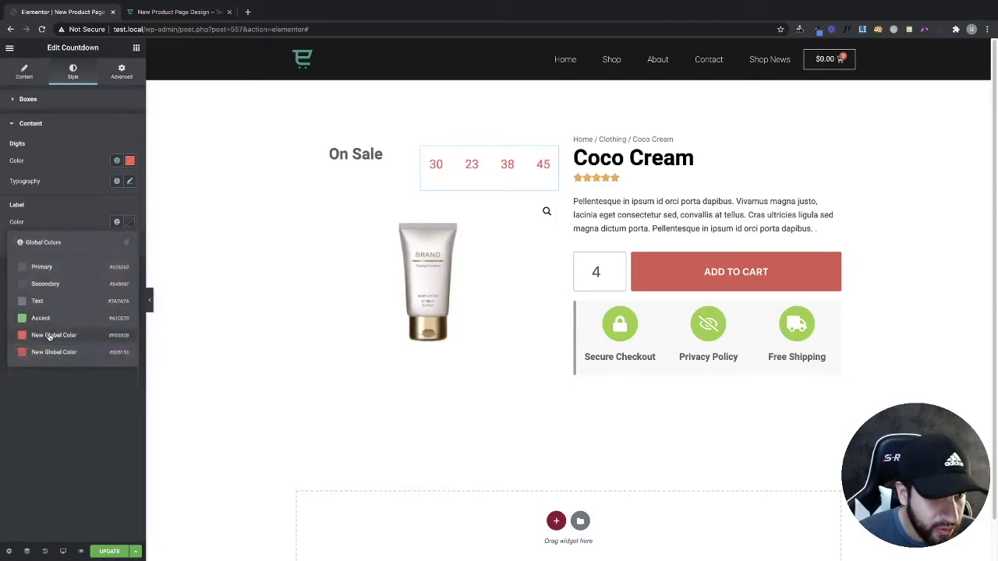
pyautogui.click(49, 336)
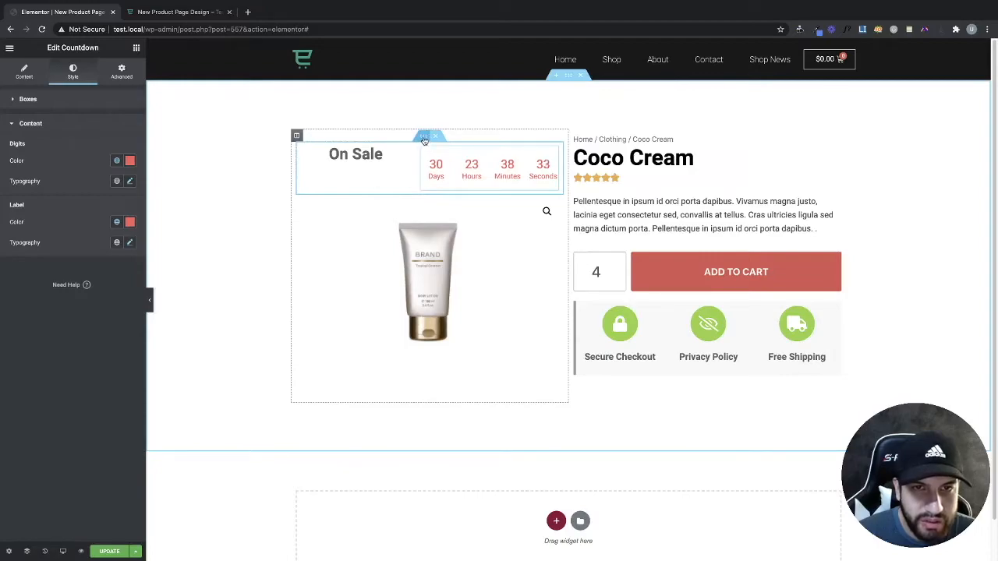
# - Give the inner section holding the heading and countdown a classic background in the first red New Global Color
pyautogui.click(424, 138)
pyautogui.click(82, 81)
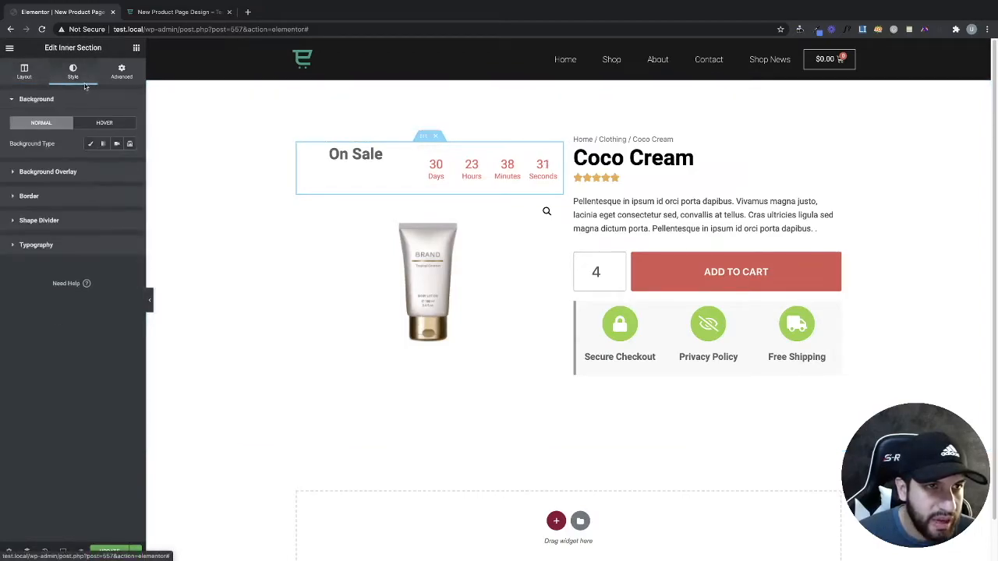
pyautogui.click(74, 173)
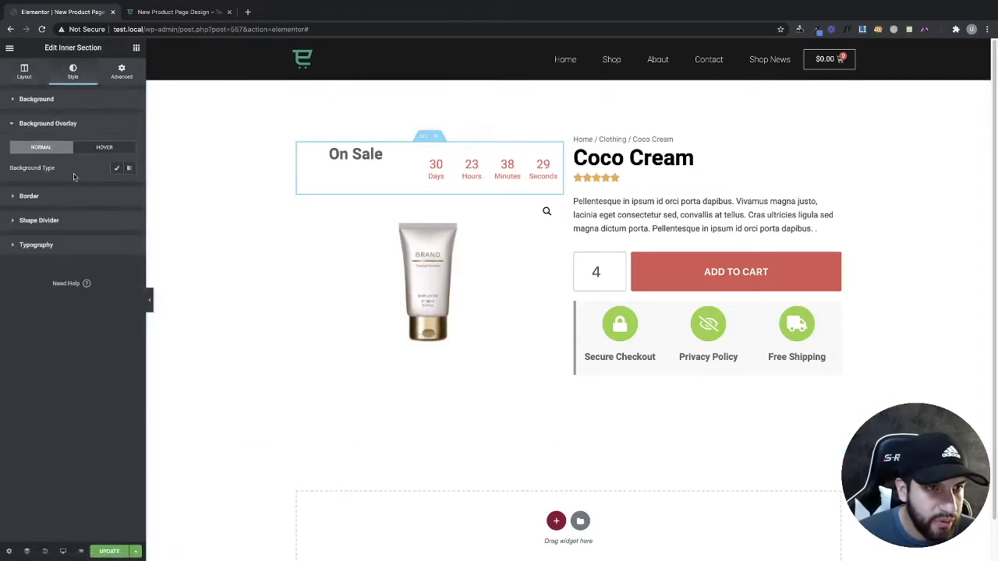
pyautogui.click(72, 108)
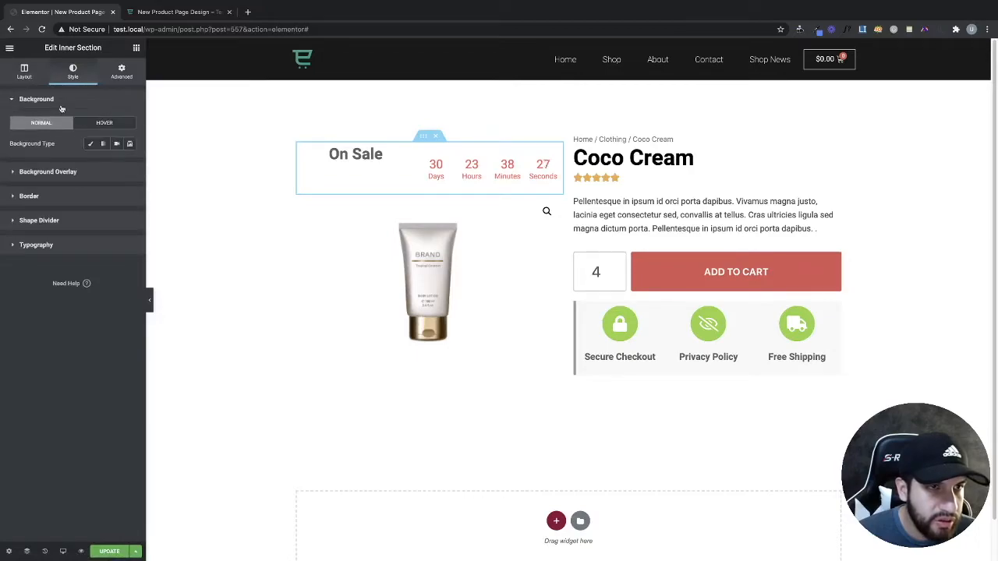
pyautogui.click(90, 144)
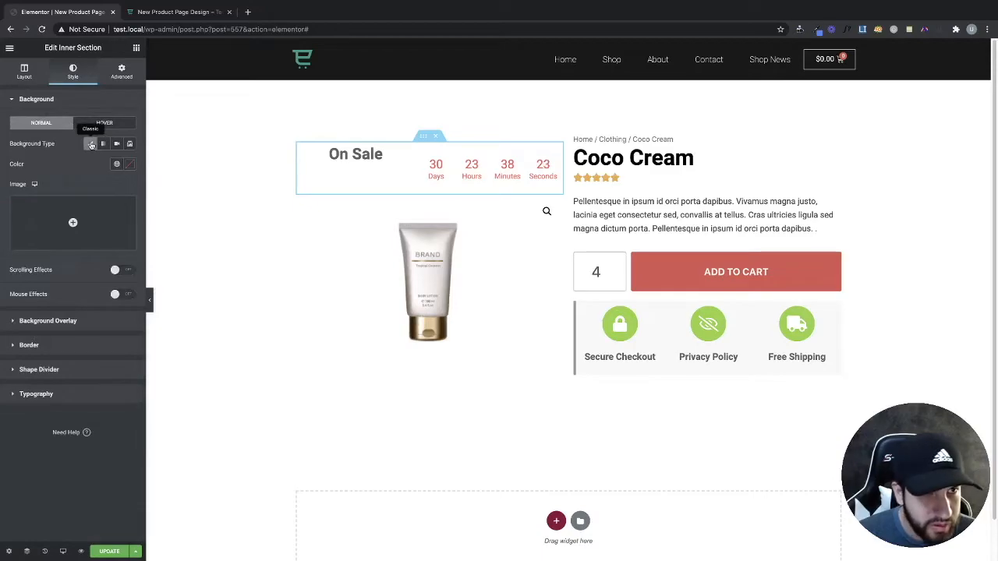
pyautogui.click(130, 165)
pyautogui.click(117, 164)
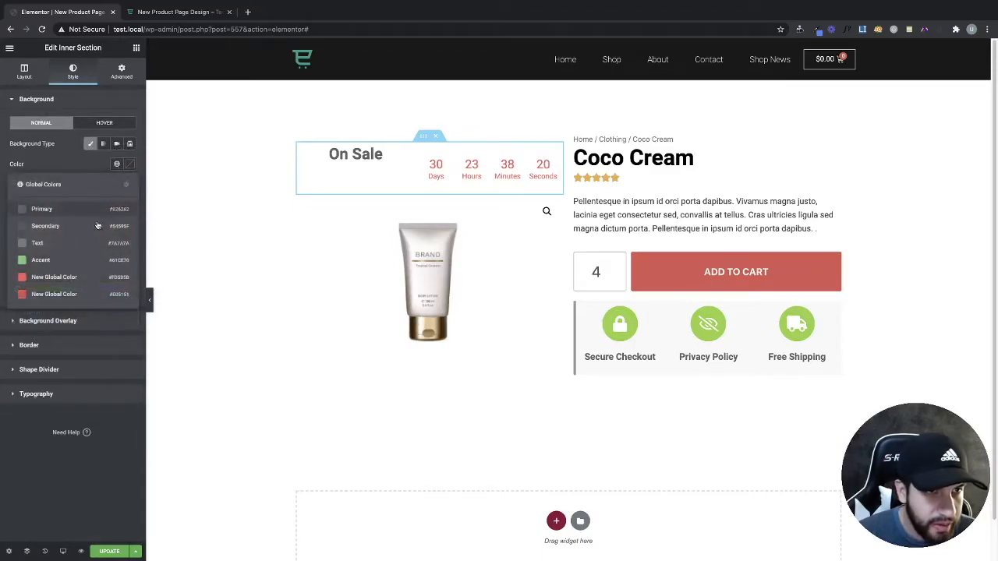
pyautogui.click(55, 276)
pyautogui.moveTo(104, 242)
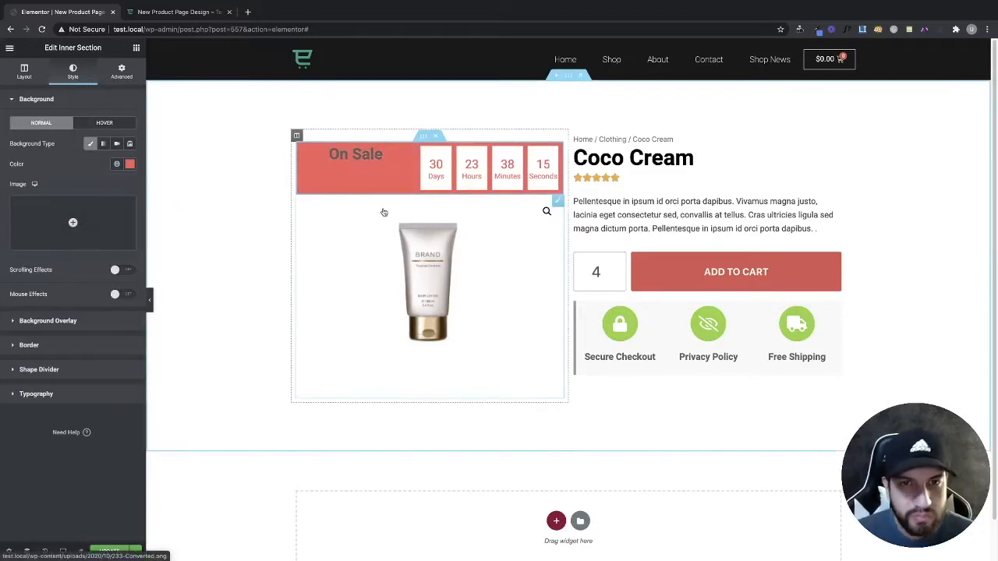
# - Try a custom red for the On Sale row's background and restore the first red New Global Color
pyautogui.click(129, 164)
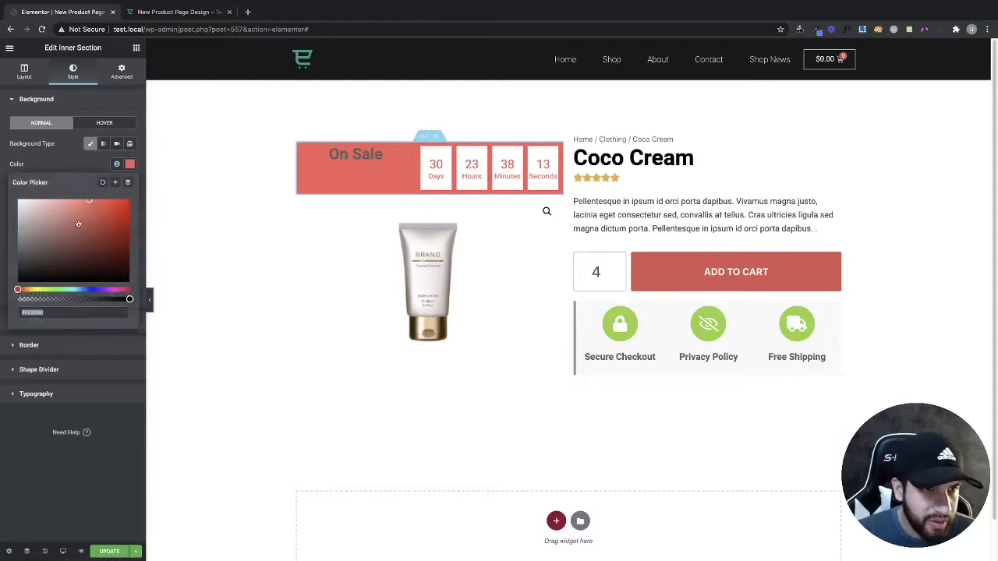
pyautogui.moveTo(82, 199); pyautogui.dragTo(90, 201)
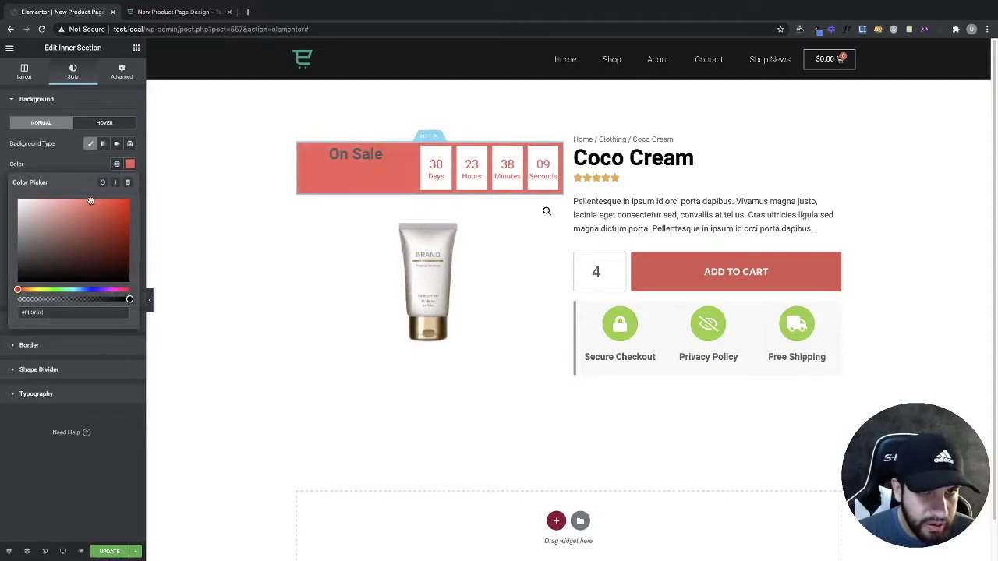
pyautogui.click(117, 164)
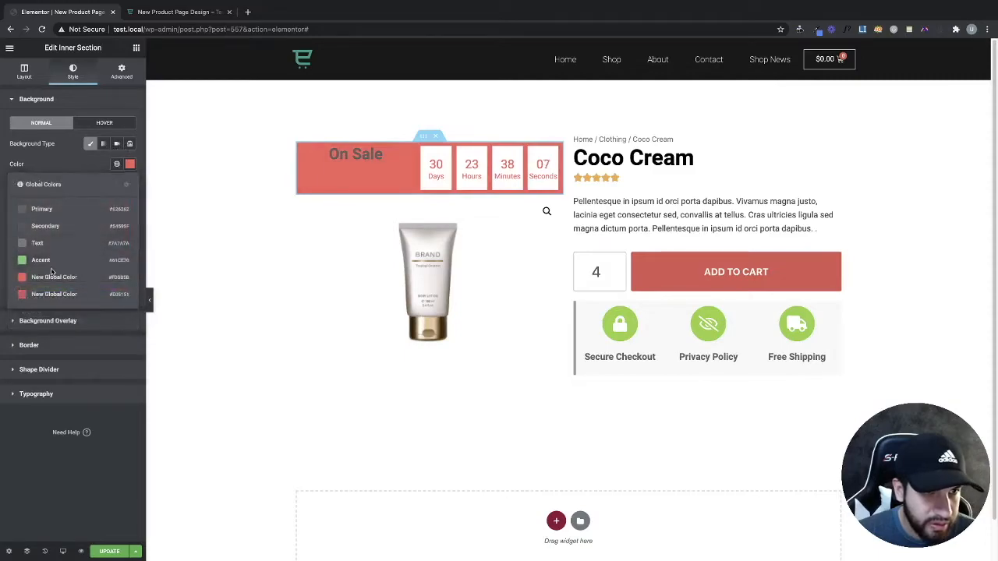
pyautogui.click(53, 276)
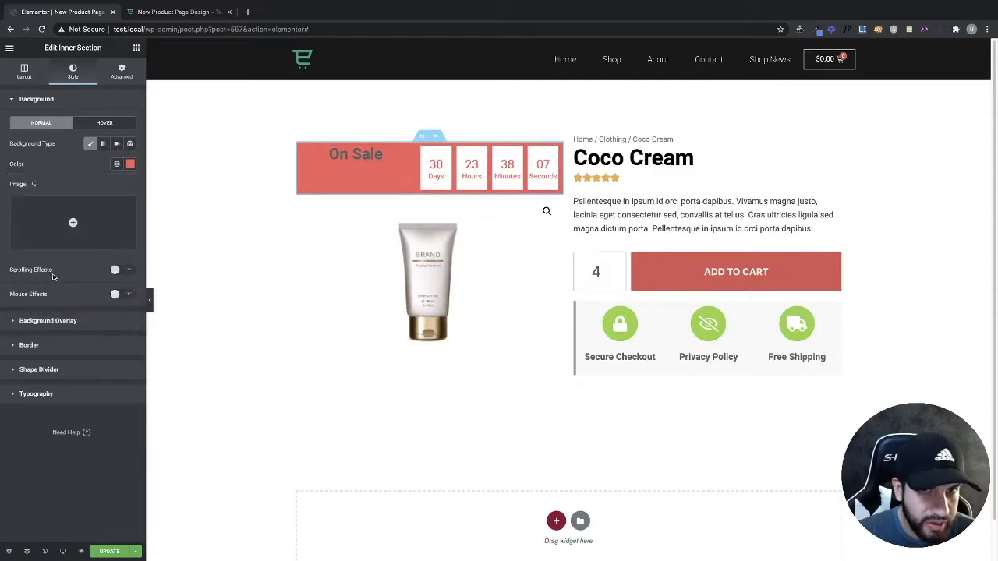
# - Set the vertical alignment of the column holding the On Sale heading to Middle
pyautogui.click(302, 149)
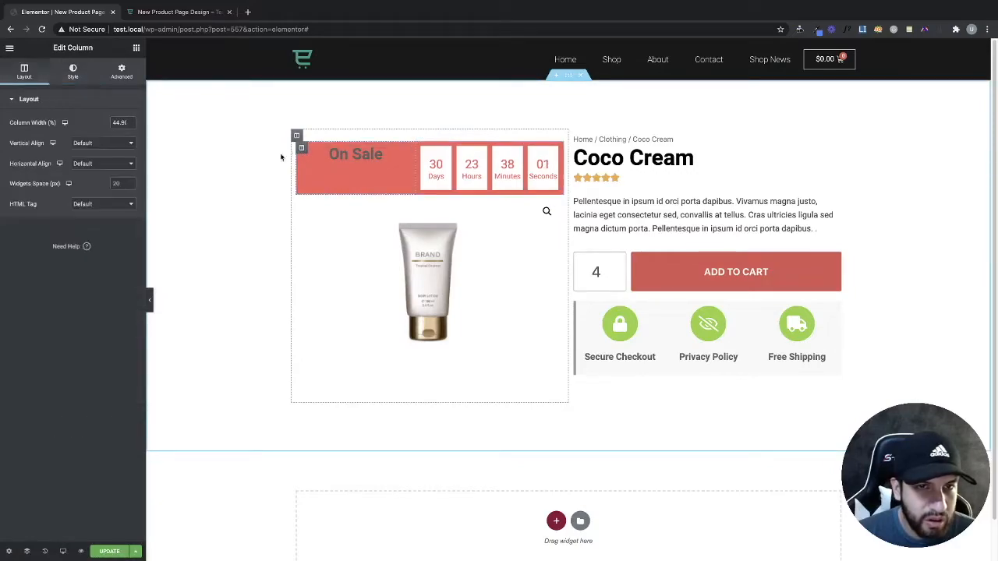
pyautogui.click(101, 143)
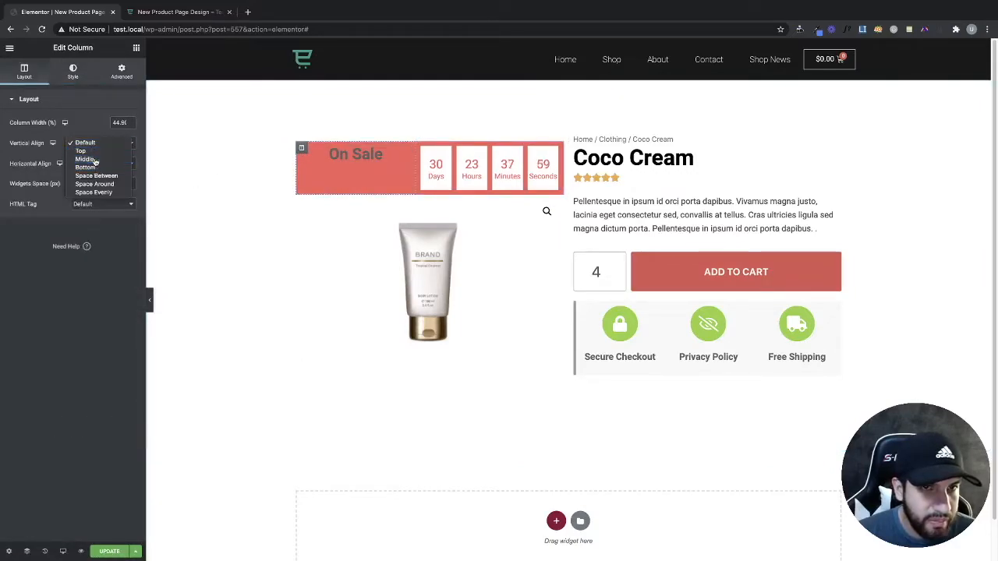
pyautogui.click(84, 159)
# - Change the On Sale heading's text color to white
pyautogui.click(342, 164)
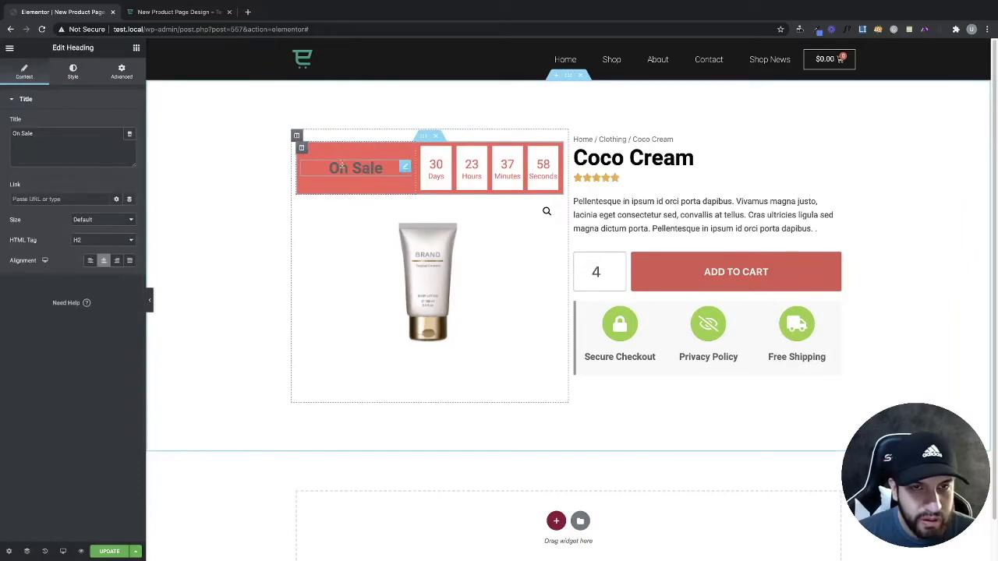
pyautogui.click(73, 72)
pyautogui.click(130, 125)
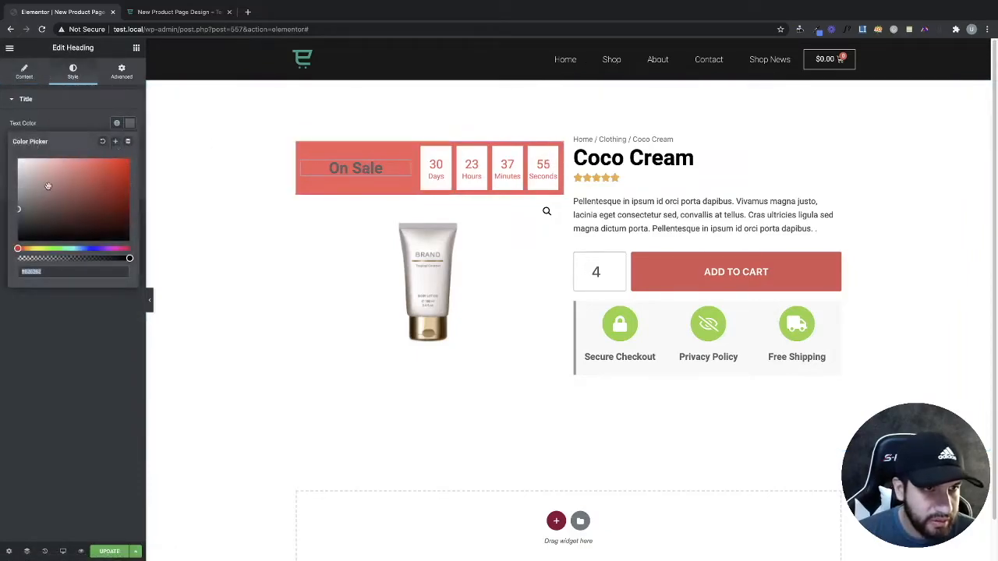
pyautogui.moveTo(32, 173); pyautogui.dragTo(2, 141)
pyautogui.click(67, 102)
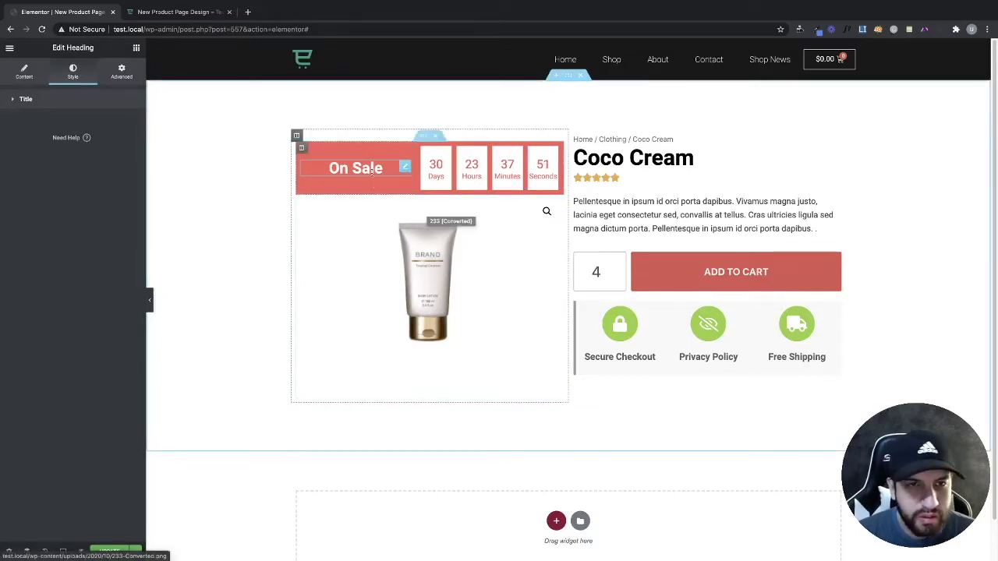
# - Round the red inner section's corners with a border radius of 5 px on all sides and preview the page
pyautogui.click(422, 139)
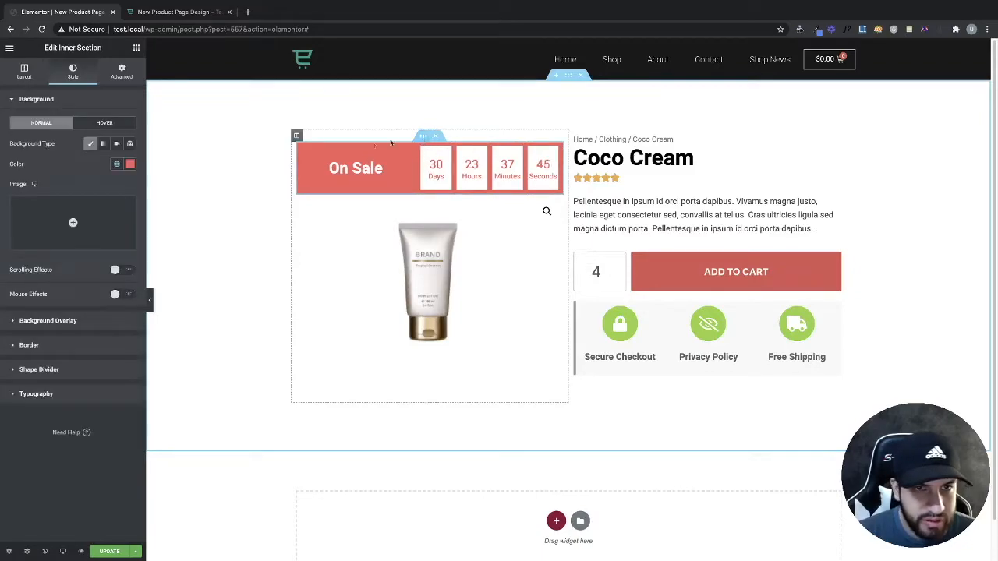
pyautogui.click(121, 72)
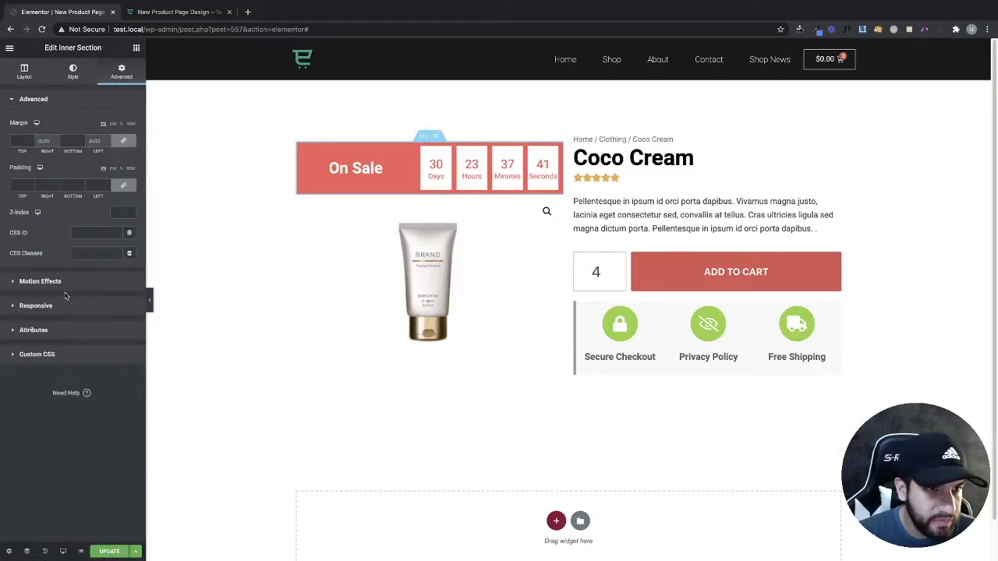
pyautogui.click(74, 74)
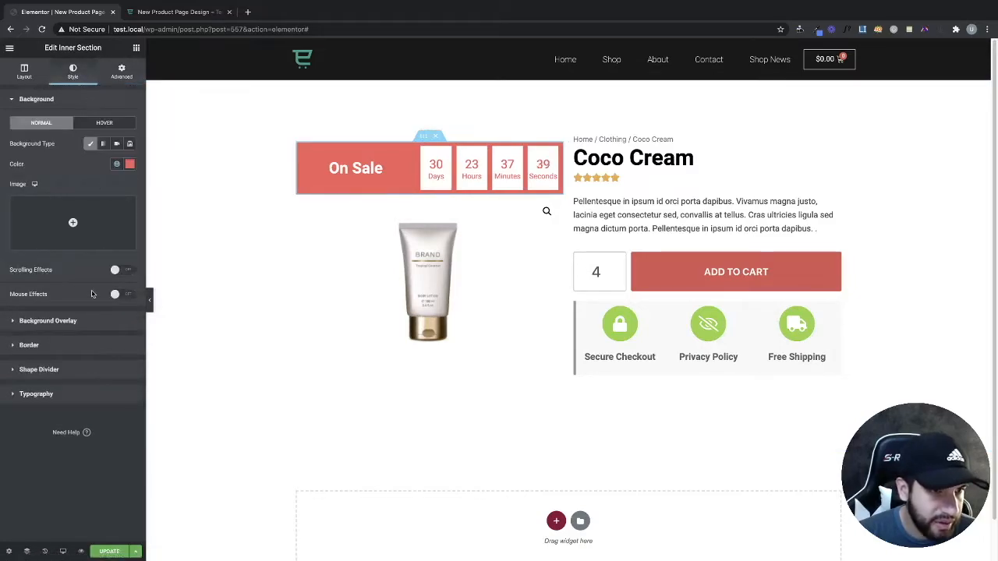
pyautogui.click(56, 348)
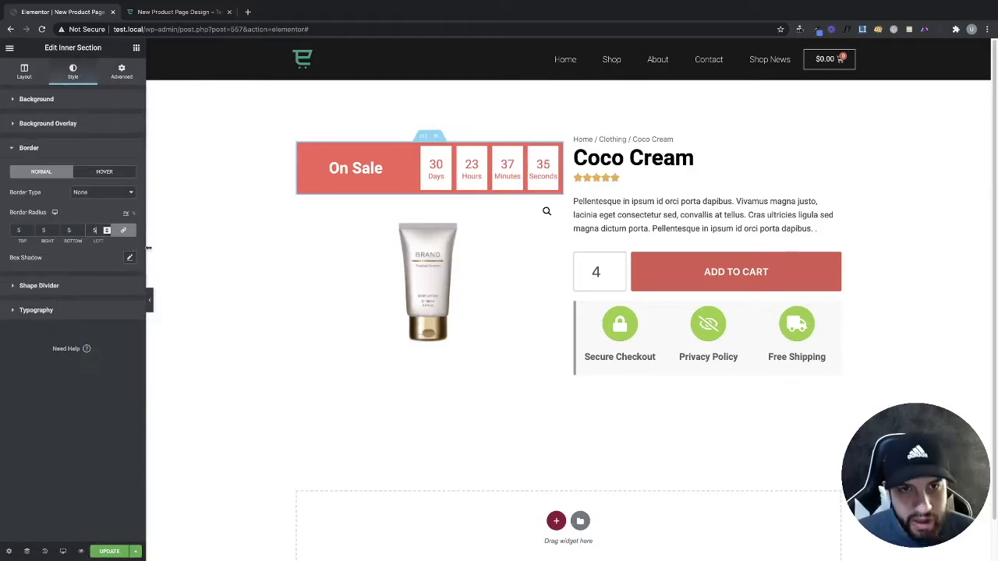
pyautogui.click(150, 301)
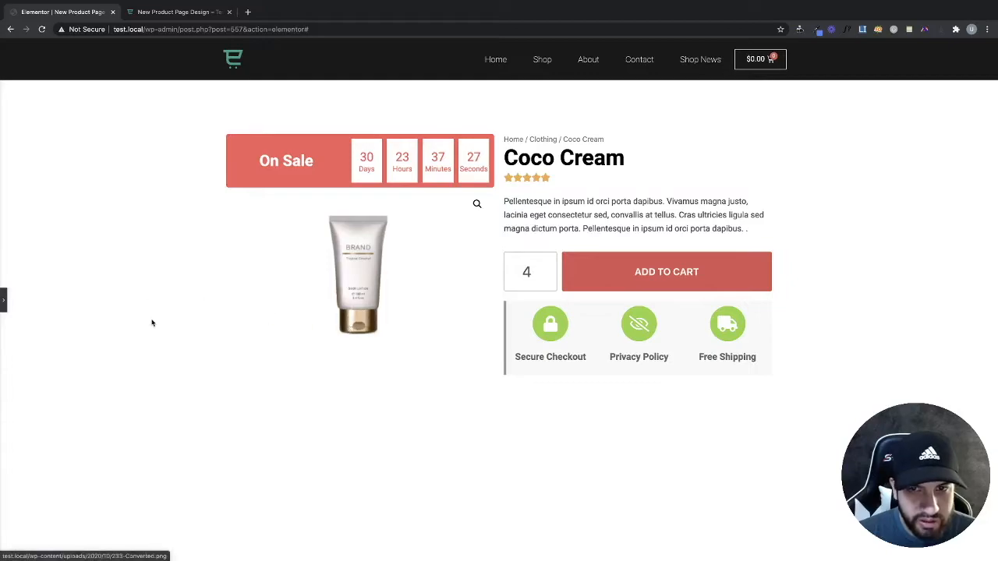
pyautogui.click(2, 305)
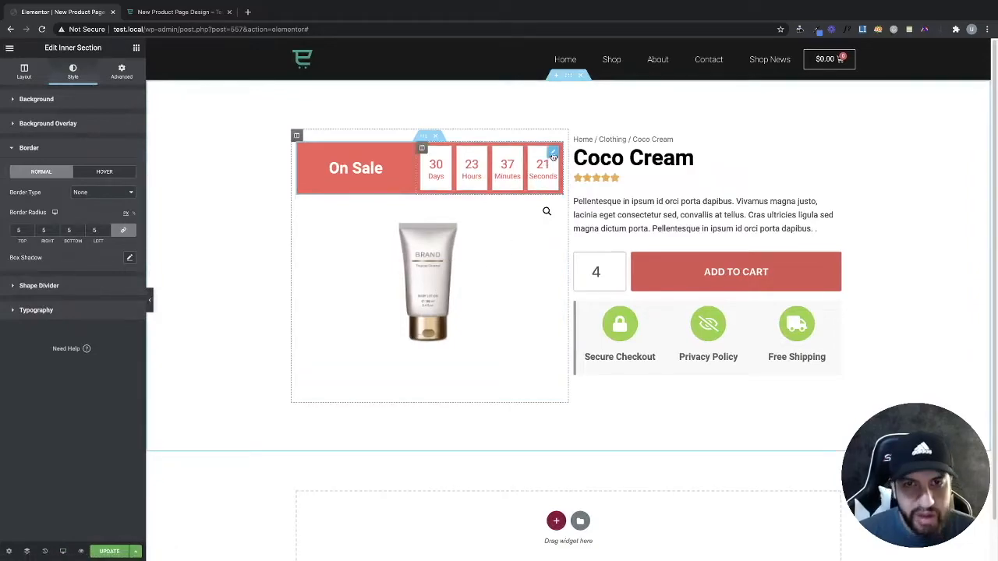
# - Give the countdown boxes a border radius of 5 px on all corners and preview the result
pyautogui.click(552, 155)
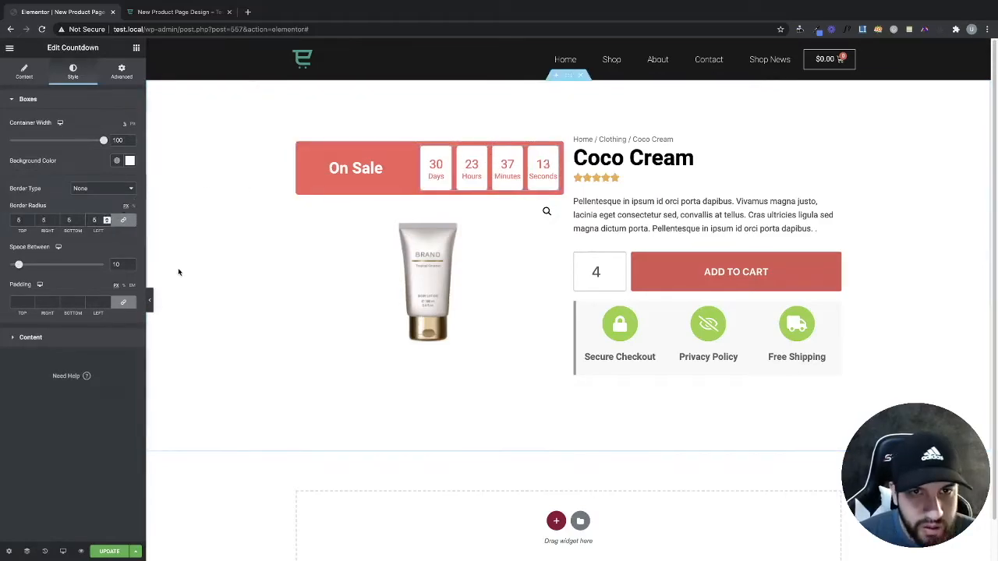
pyautogui.click(150, 301)
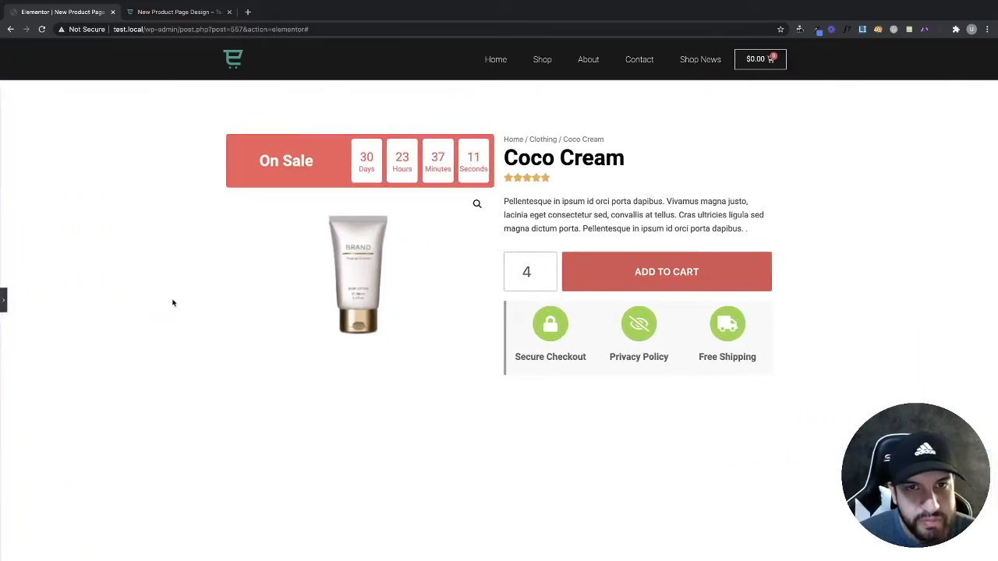
pyautogui.click(3, 300)
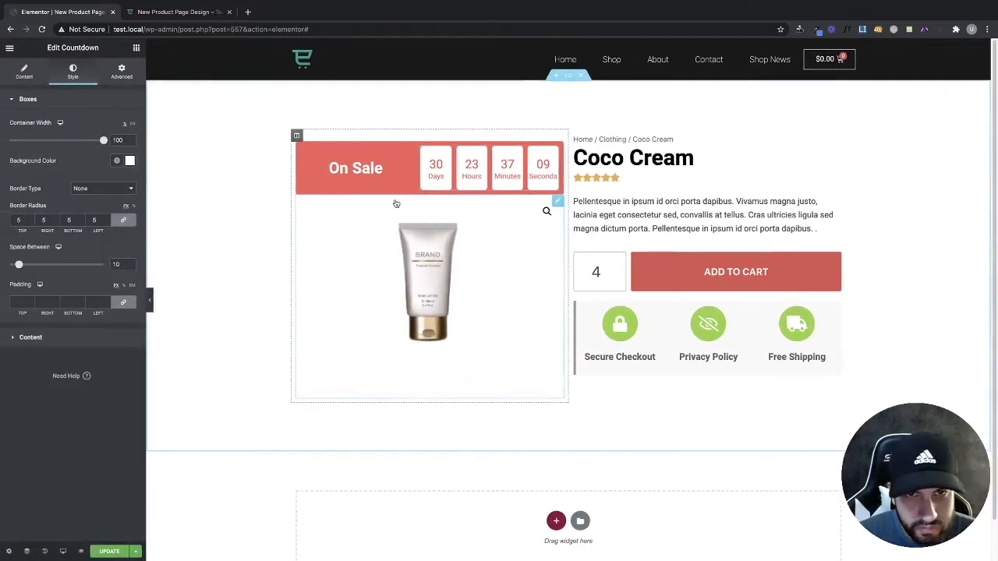
# - Widen the countdown's column slightly toward the On Sale heading and preview the page
pyautogui.moveTo(420, 183); pyautogui.dragTo(405, 185)
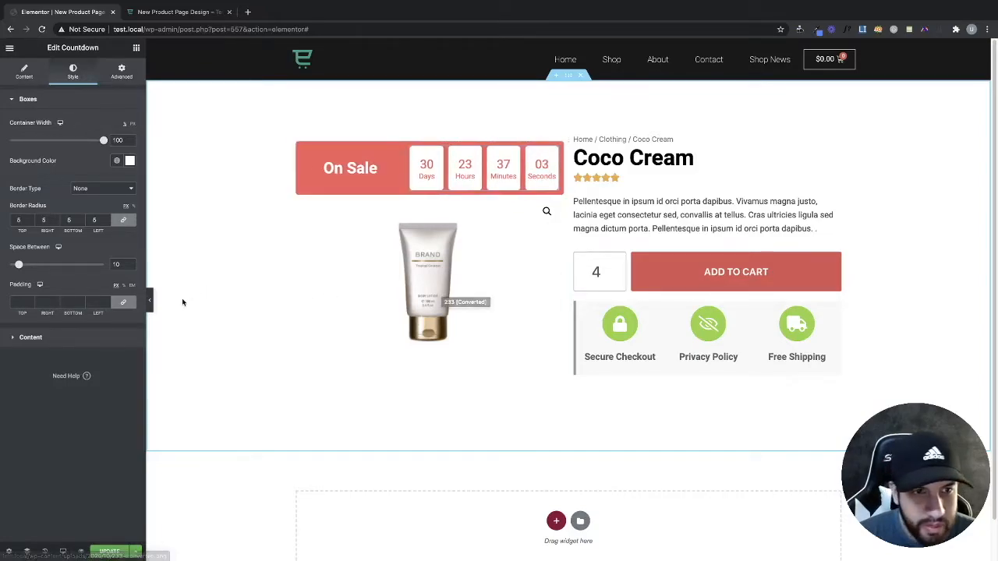
pyautogui.click(150, 300)
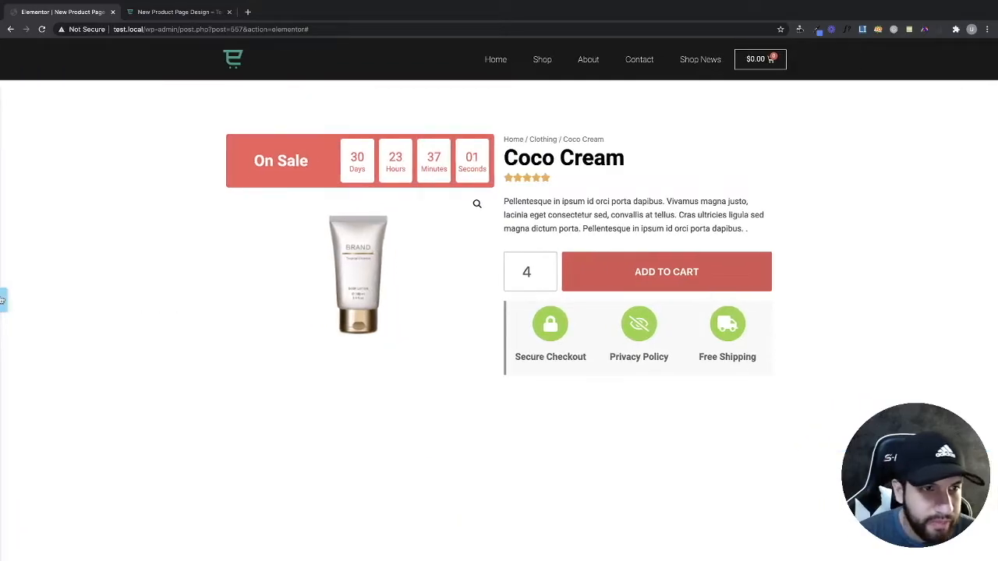
pyautogui.click(3, 300)
# - Try left alignment for the On Sale heading and return it to center alignment
pyautogui.click(349, 168)
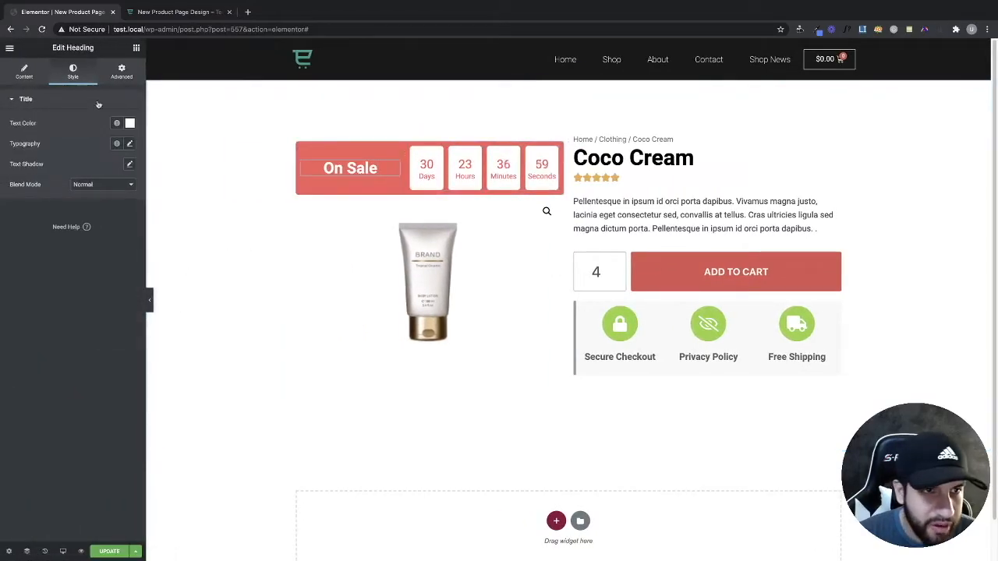
pyautogui.click(24, 71)
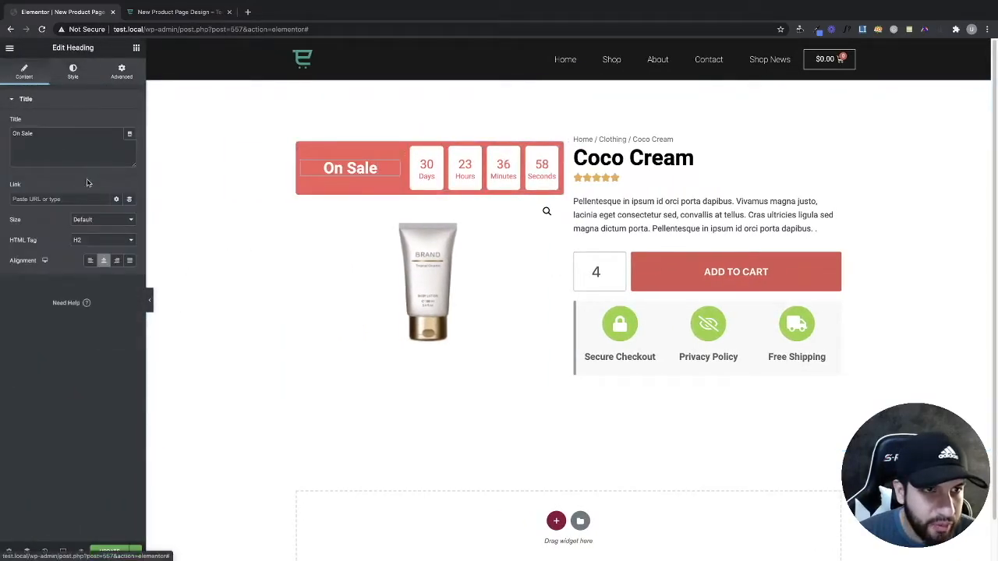
pyautogui.click(91, 263)
pyautogui.click(103, 264)
pyautogui.click(92, 263)
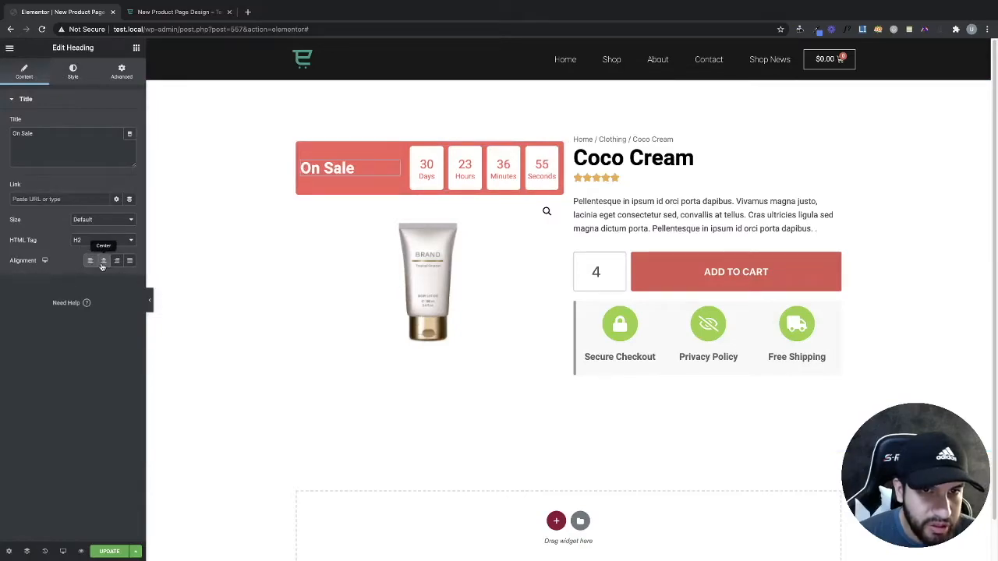
pyautogui.click(106, 265)
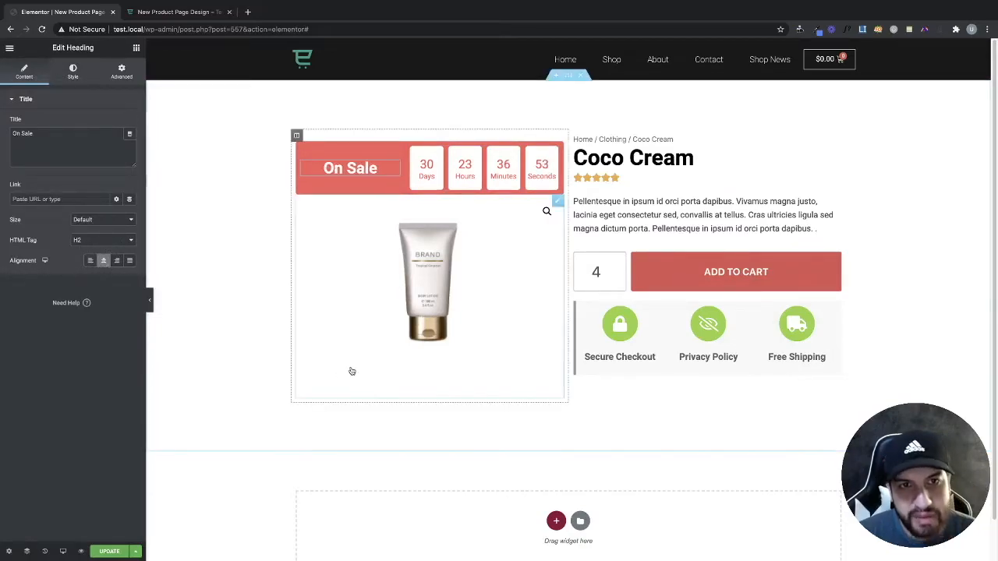
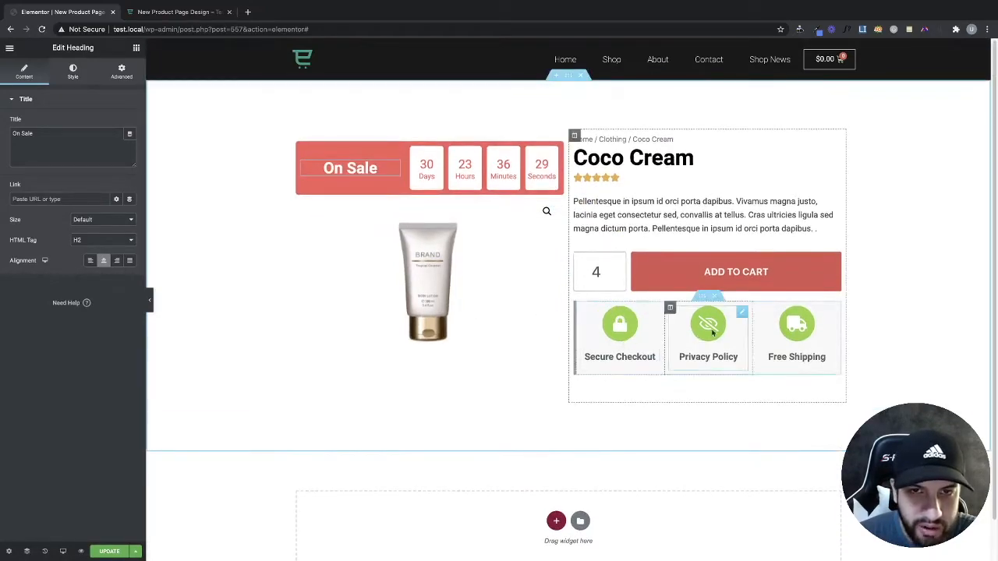
# - Add a two-column inner section directly below the product image
pyautogui.click(137, 48)
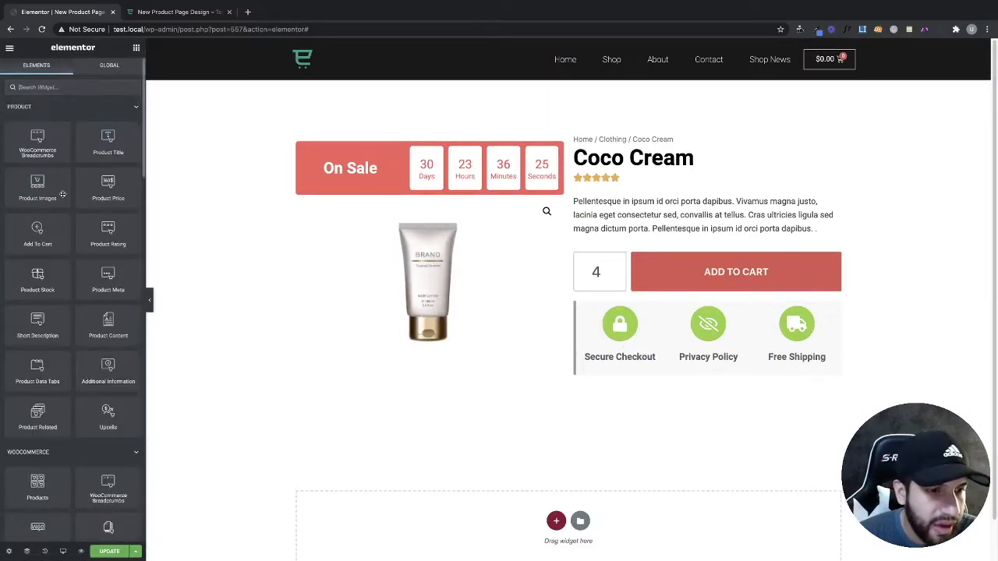
pyautogui.scroll(-5, 63, 194)
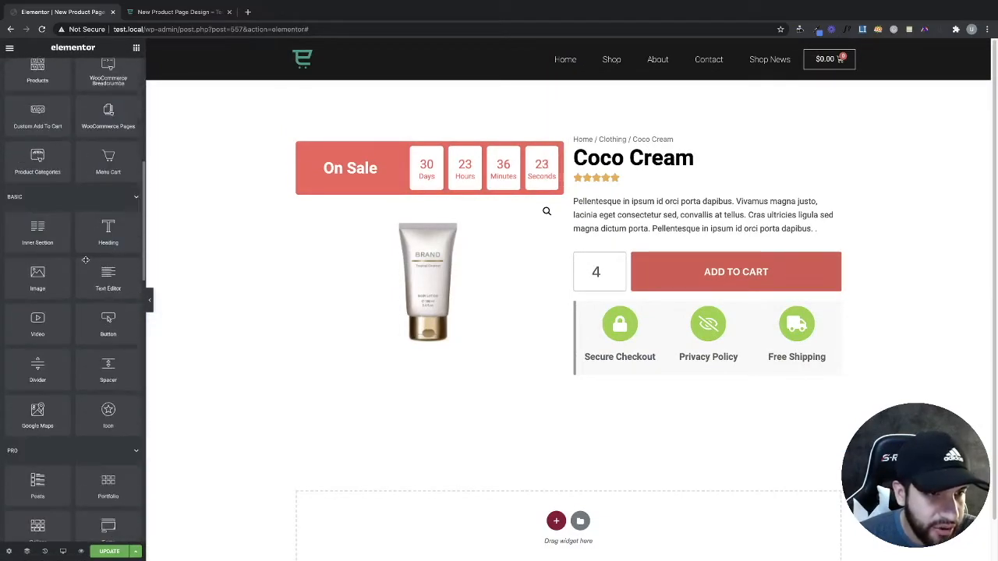
pyautogui.moveTo(17, 237); pyautogui.dragTo(483, 367)
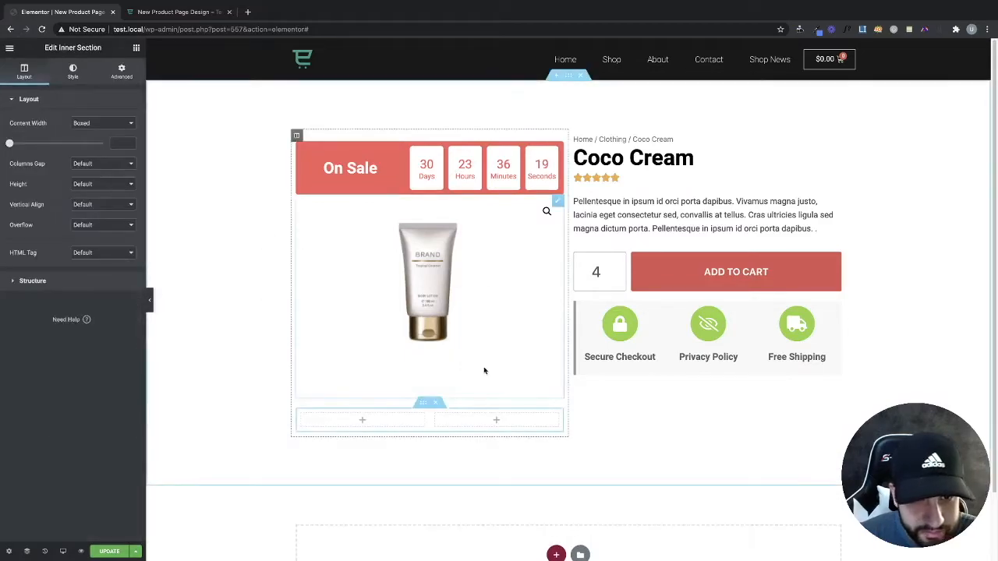
# - Place a Heading widget in the new inner section's first column and a Social Icons widget in its second column
pyautogui.click(138, 48)
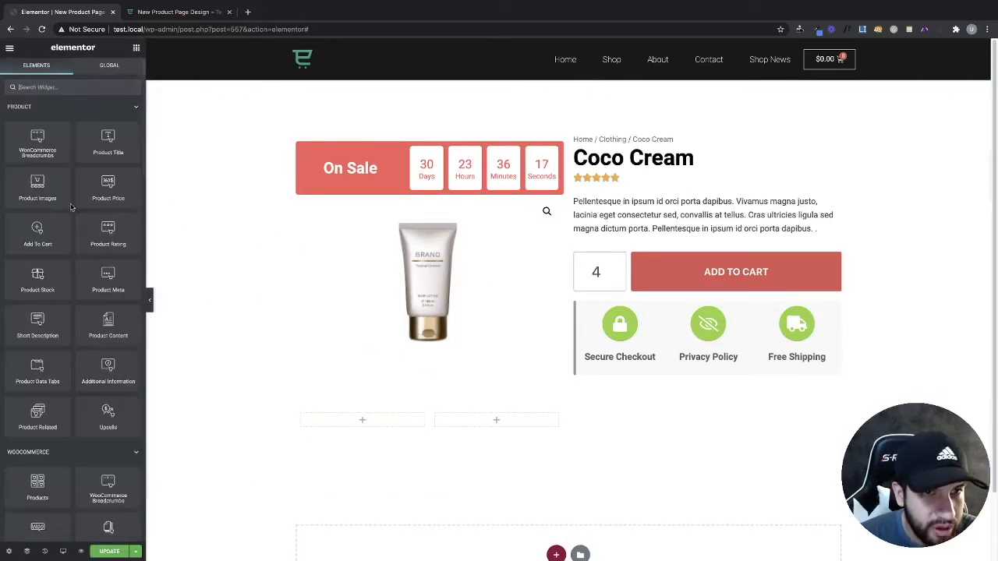
pyautogui.scroll(-5, 101, 483)
pyautogui.moveTo(101, 454); pyautogui.dragTo(402, 425)
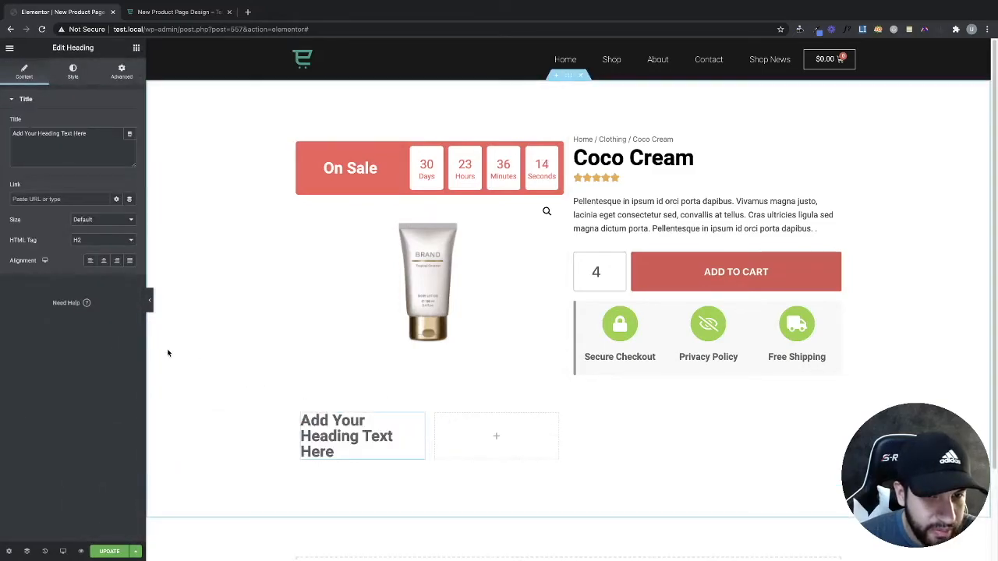
pyautogui.click(136, 48)
pyautogui.write('soci')
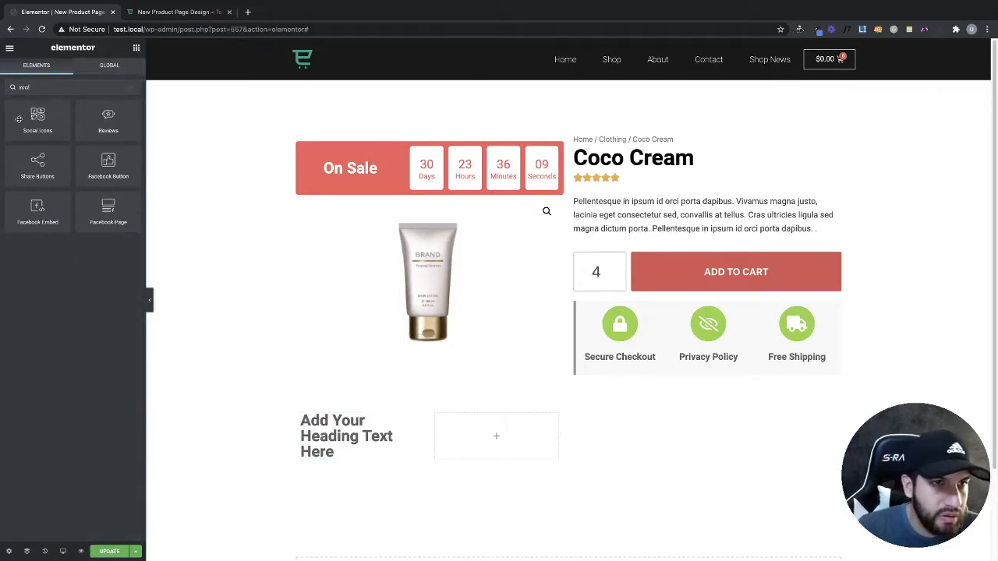
pyautogui.moveTo(18, 119); pyautogui.dragTo(516, 433)
# - Replace the new heading's placeholder title with "Share Product"
pyautogui.click(334, 449)
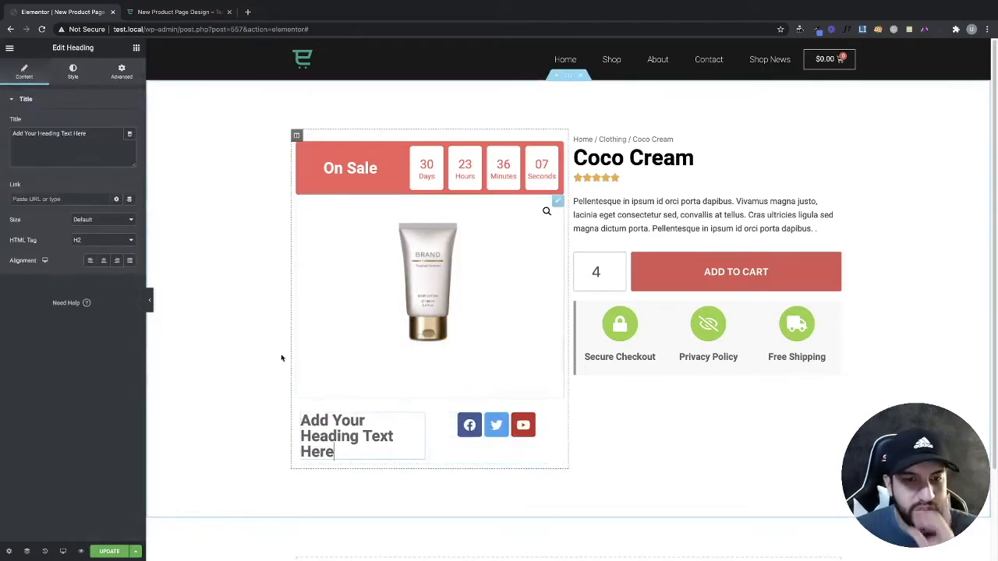
pyautogui.moveTo(87, 134); pyautogui.dragTo(2, 114)
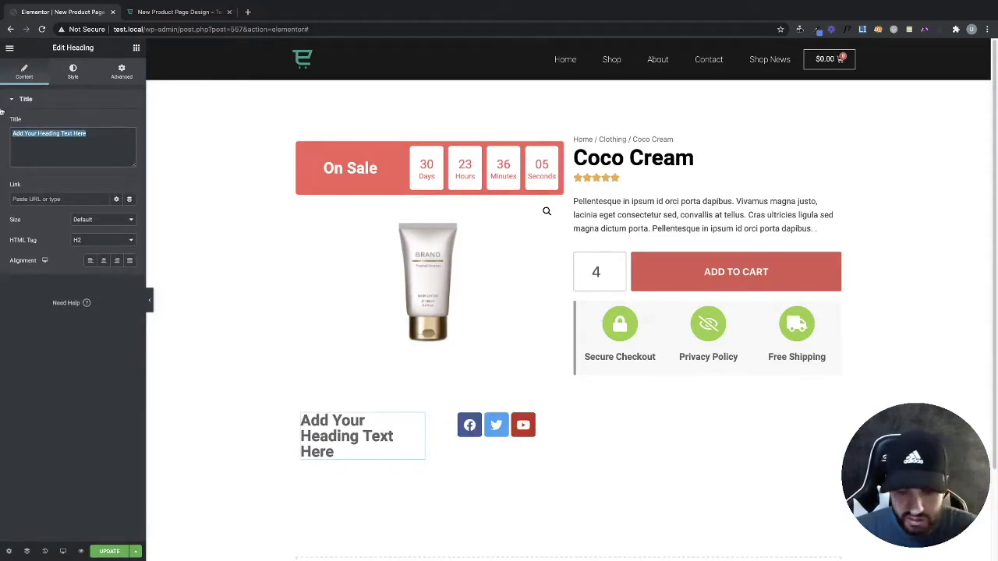
pyautogui.press('BackSpace')
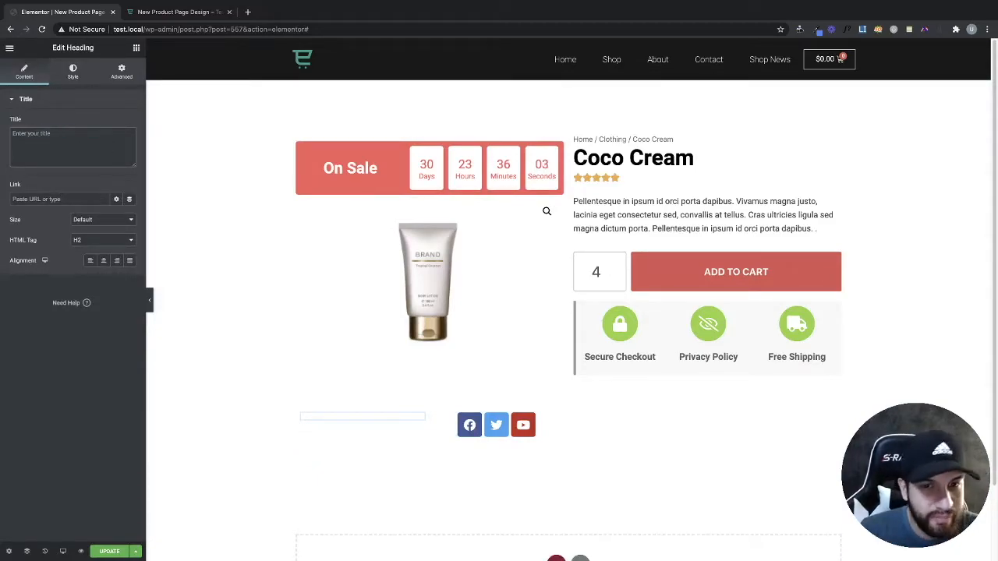
pyautogui.write('Share Product')
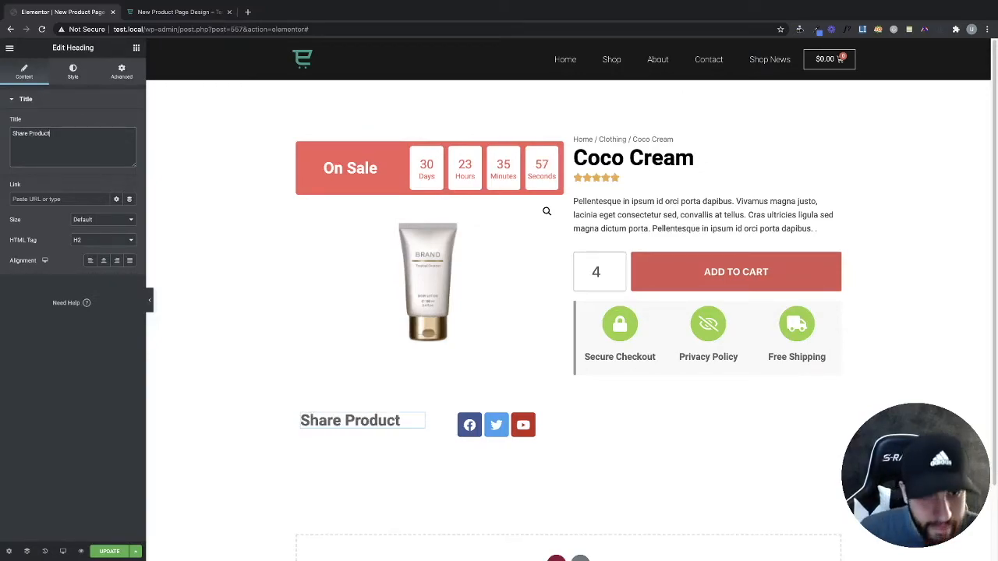
# - Set the Share Product column's vertical alignment to Middle and align its heading to the right
pyautogui.click(301, 415)
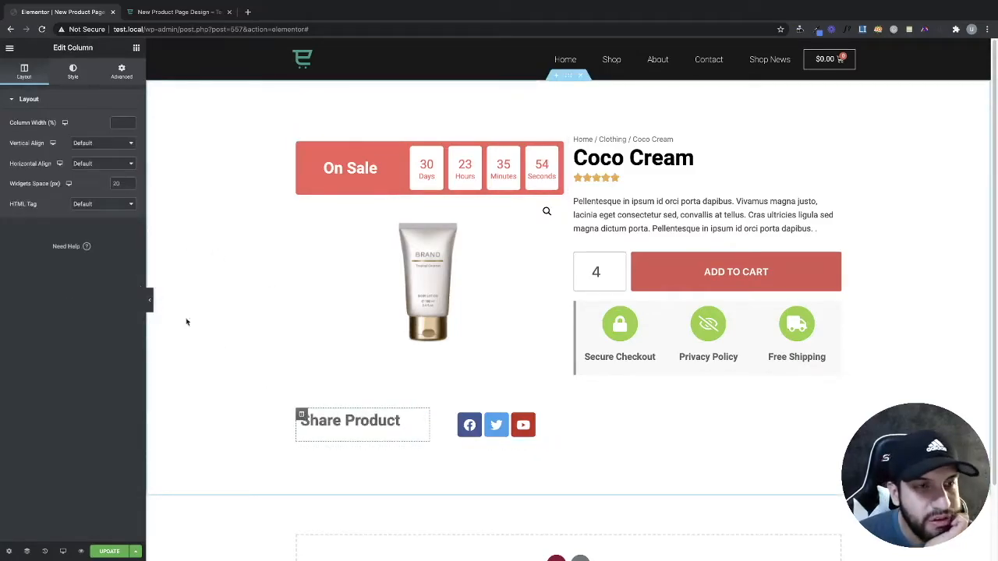
pyautogui.click(81, 144)
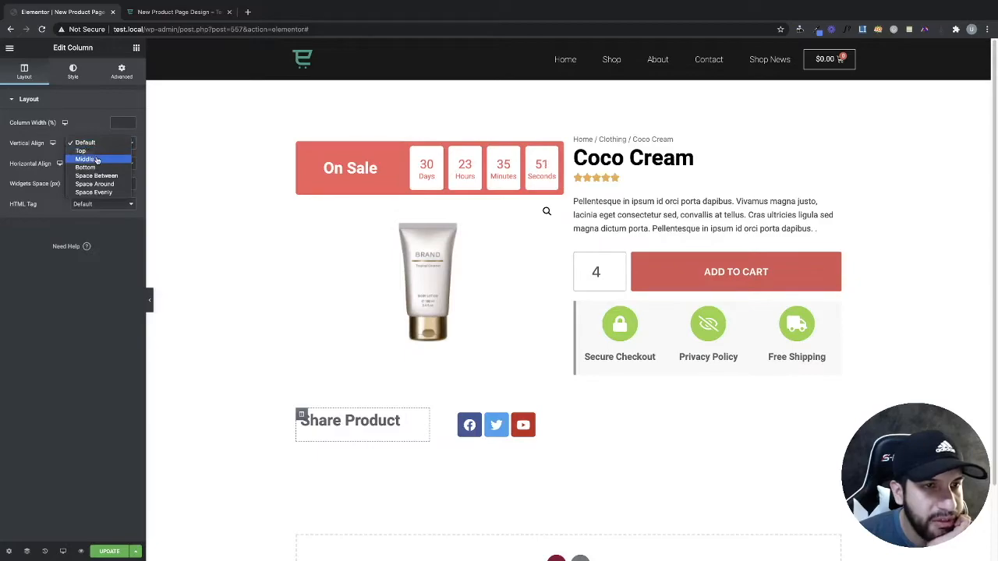
pyautogui.click(86, 159)
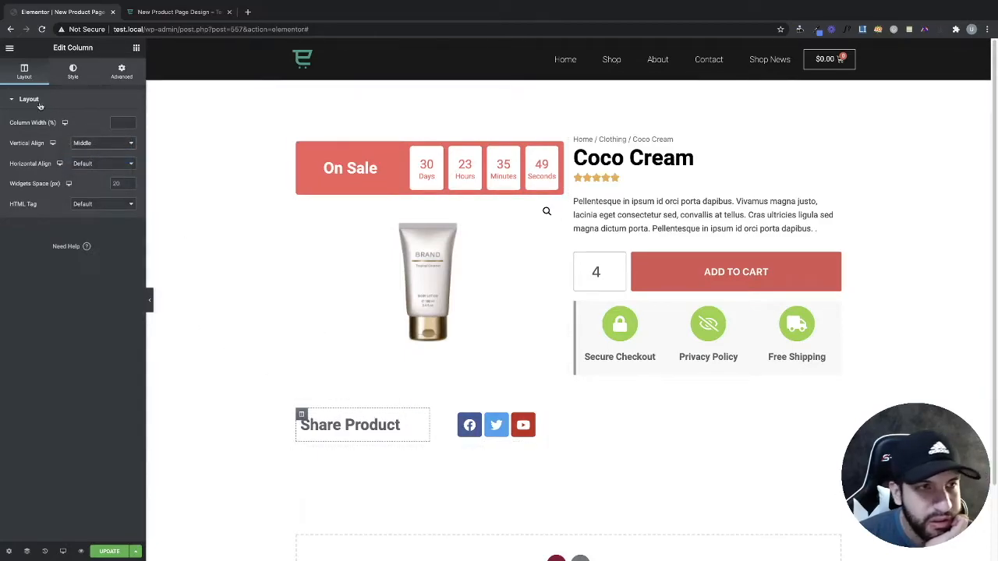
pyautogui.click(374, 425)
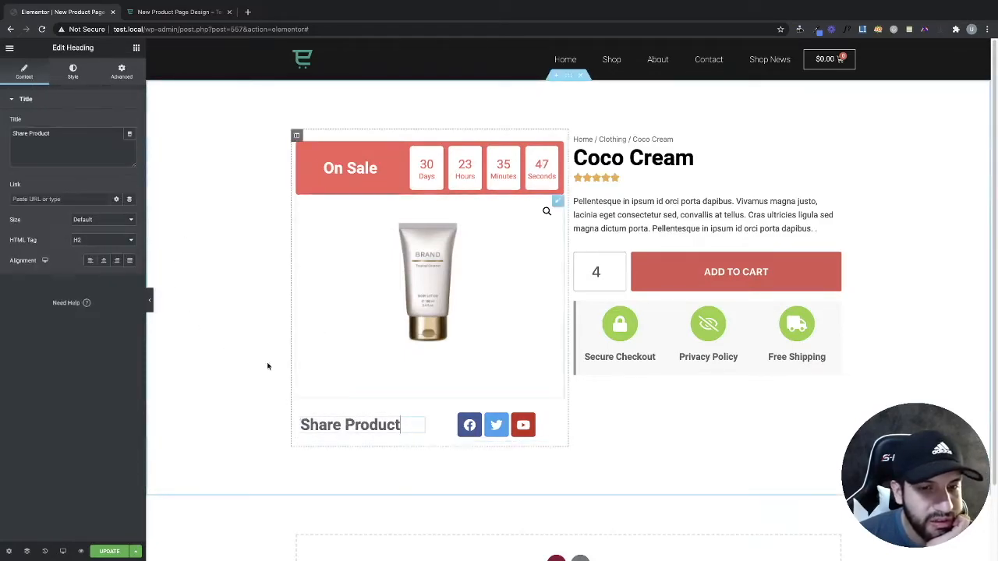
pyautogui.click(117, 260)
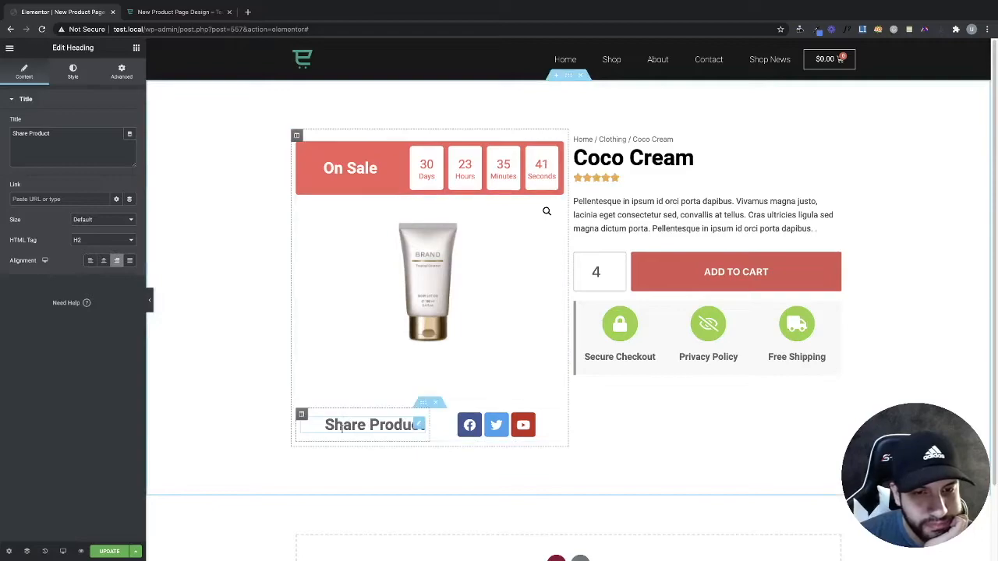
# - Set the Share Product heading's typography to weight 400 and size 19 px
pyautogui.click(70, 76)
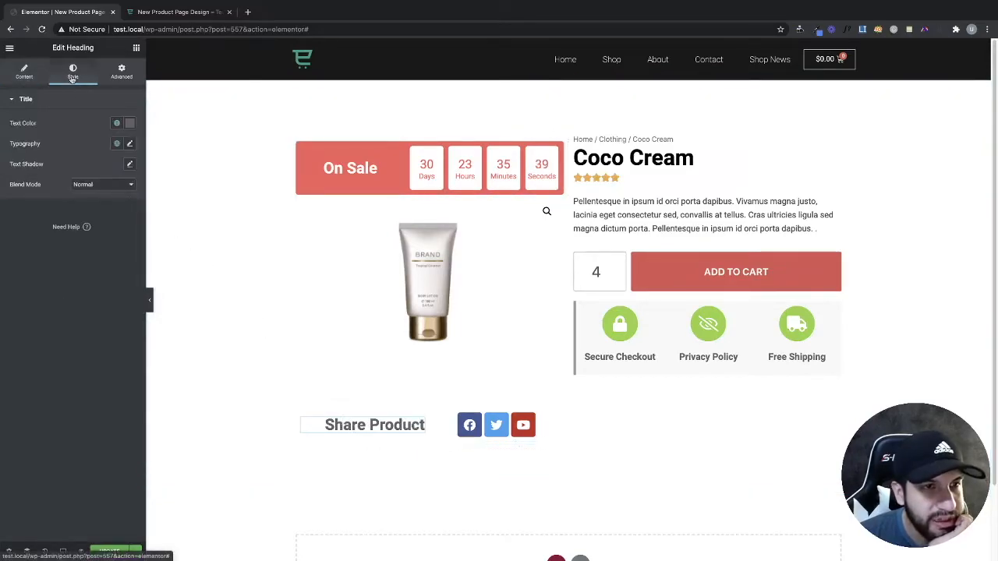
pyautogui.click(131, 145)
pyautogui.click(94, 247)
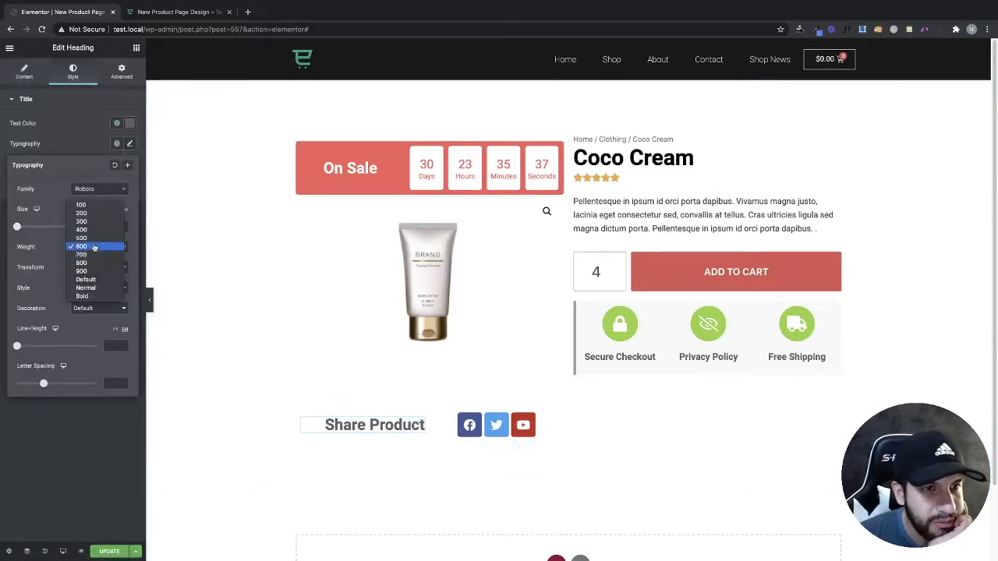
pyautogui.click(95, 230)
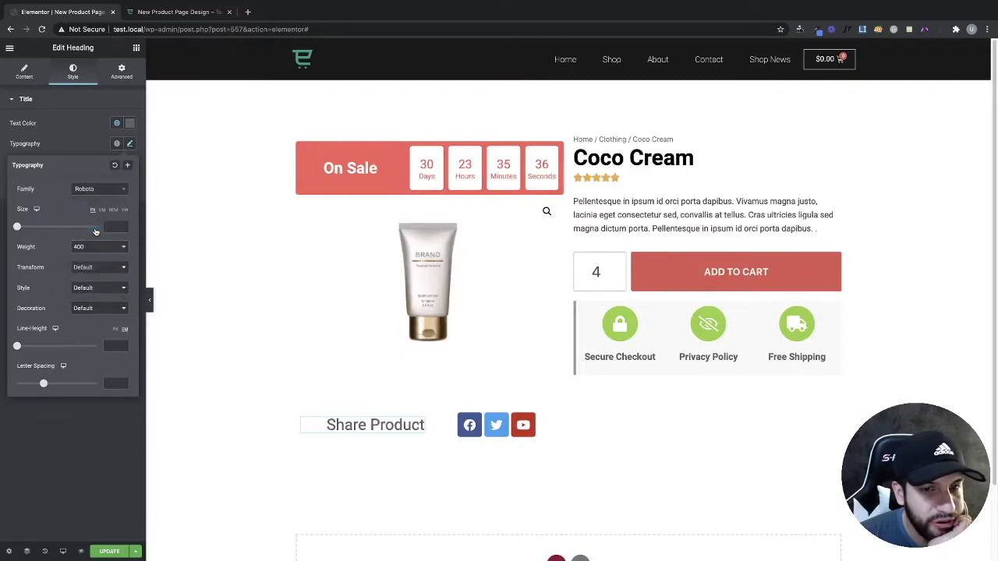
pyautogui.click(95, 268)
pyautogui.click(54, 249)
pyautogui.moveTo(16, 227); pyautogui.dragTo(24, 228)
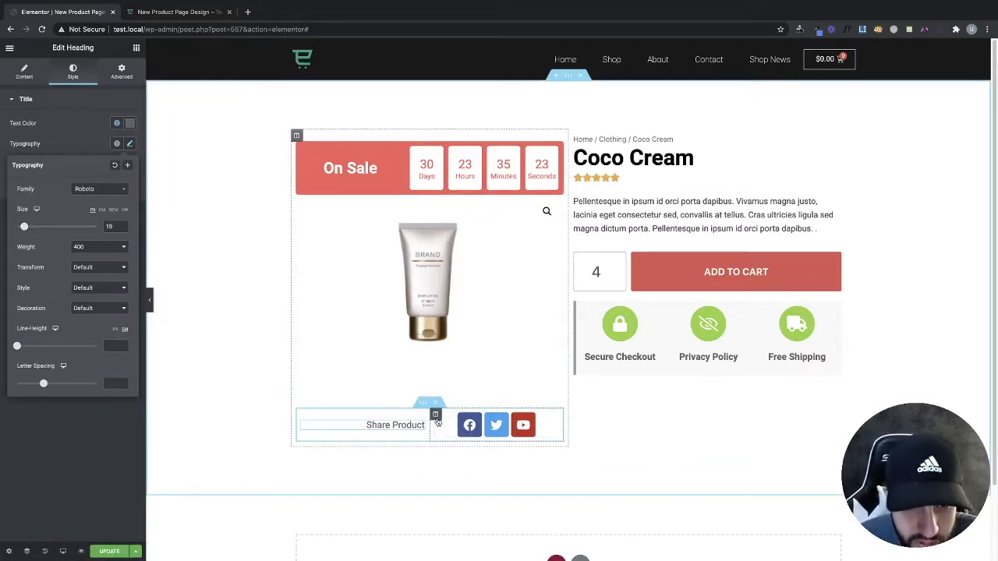
# - Set the vertical alignment of the social icons' column to Middle
pyautogui.click(436, 415)
pyautogui.click(89, 144)
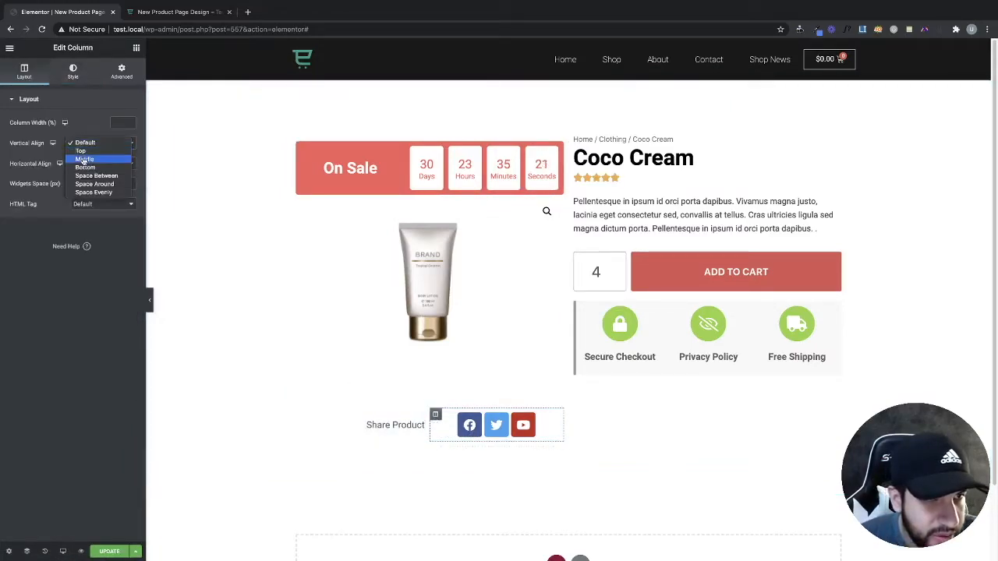
pyautogui.click(83, 159)
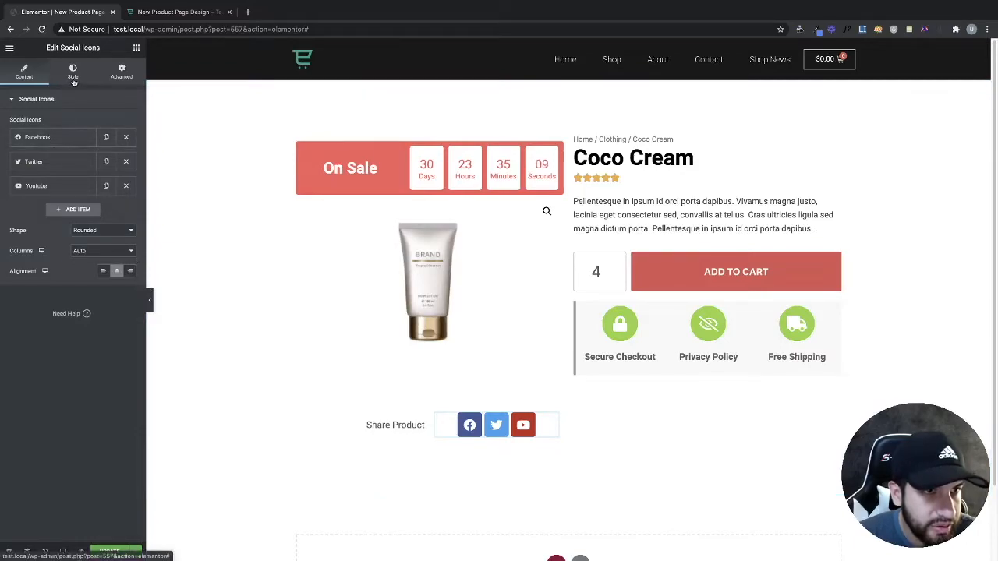
# - Switch the social icons to custom colors and make their primary color fully transparent
pyautogui.click(96, 232)
pyautogui.click(74, 226)
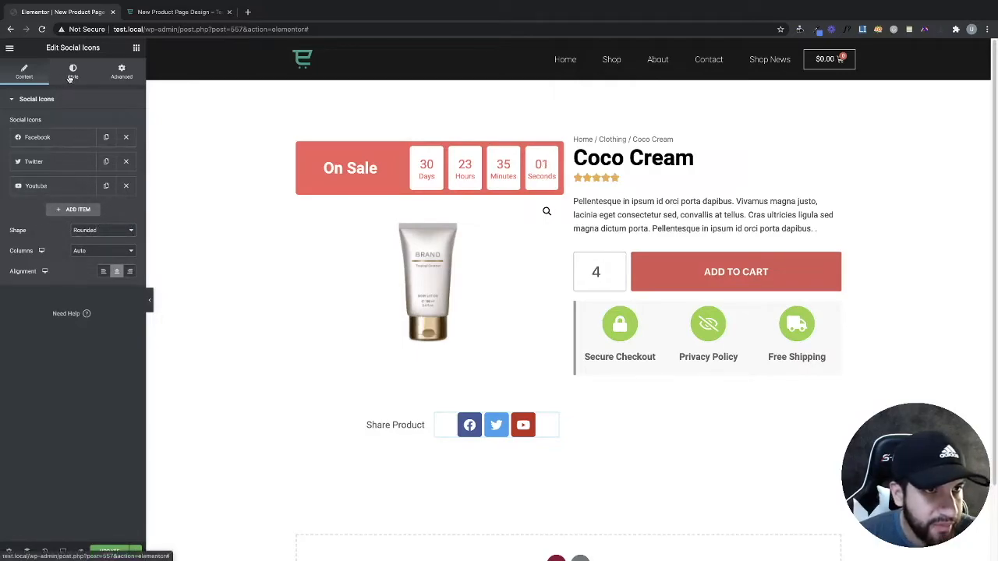
pyautogui.click(72, 74)
pyautogui.click(95, 123)
pyautogui.click(97, 136)
pyautogui.click(129, 144)
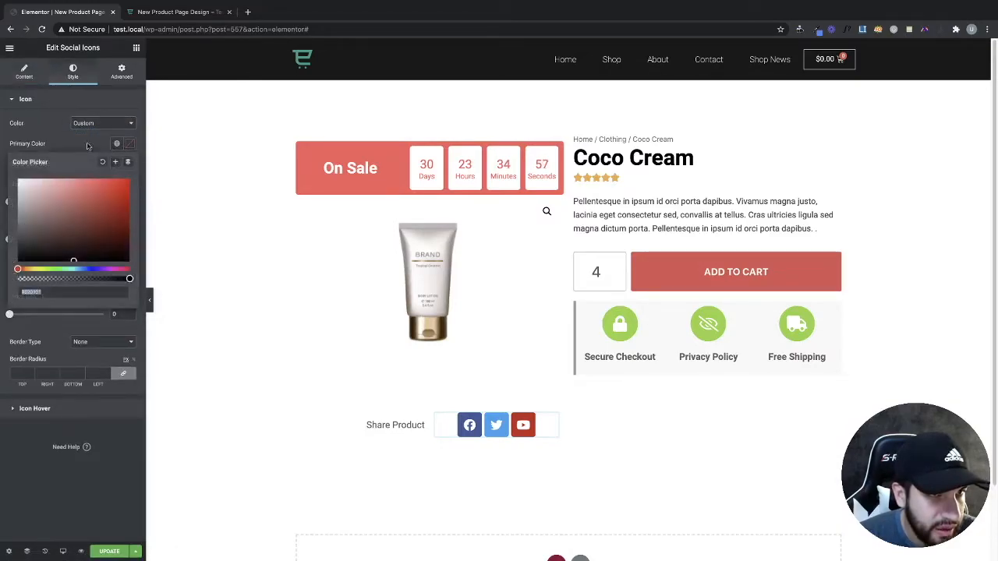
pyautogui.moveTo(128, 278); pyautogui.dragTo(2, 266)
pyautogui.click(2, 266)
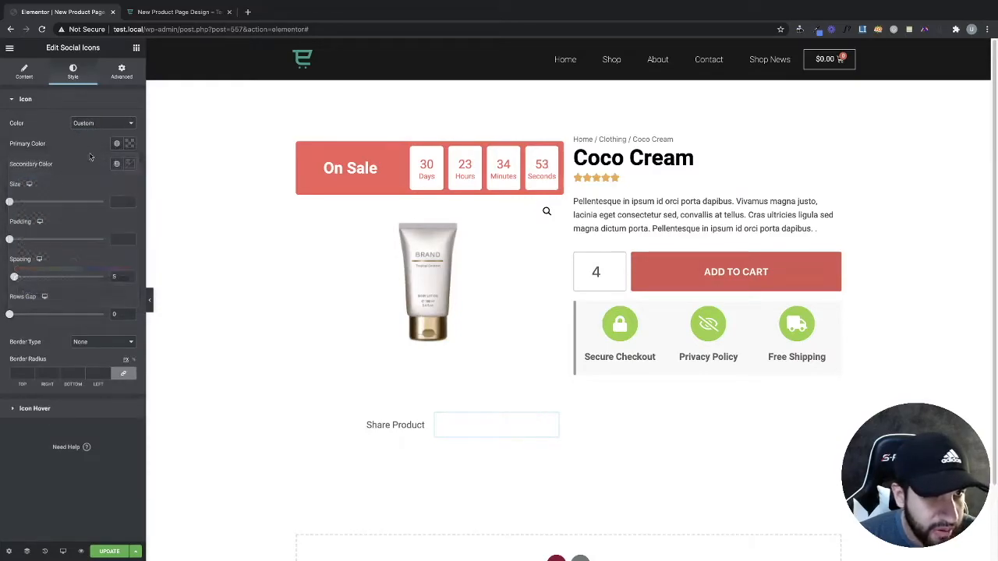
# - Try the darker red global color as the social icons' secondary color, settling on the lighter red global color
pyautogui.click(117, 165)
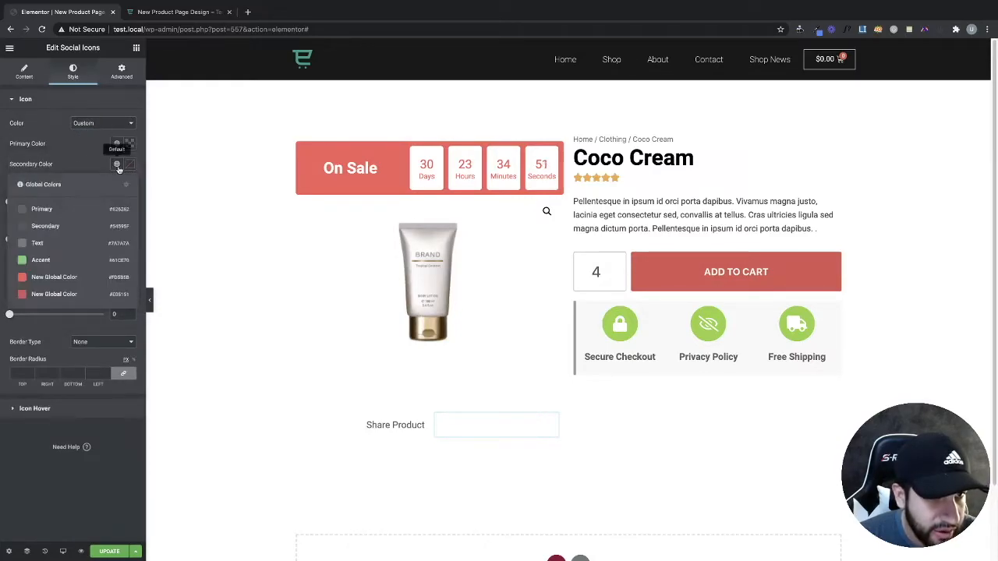
pyautogui.click(50, 295)
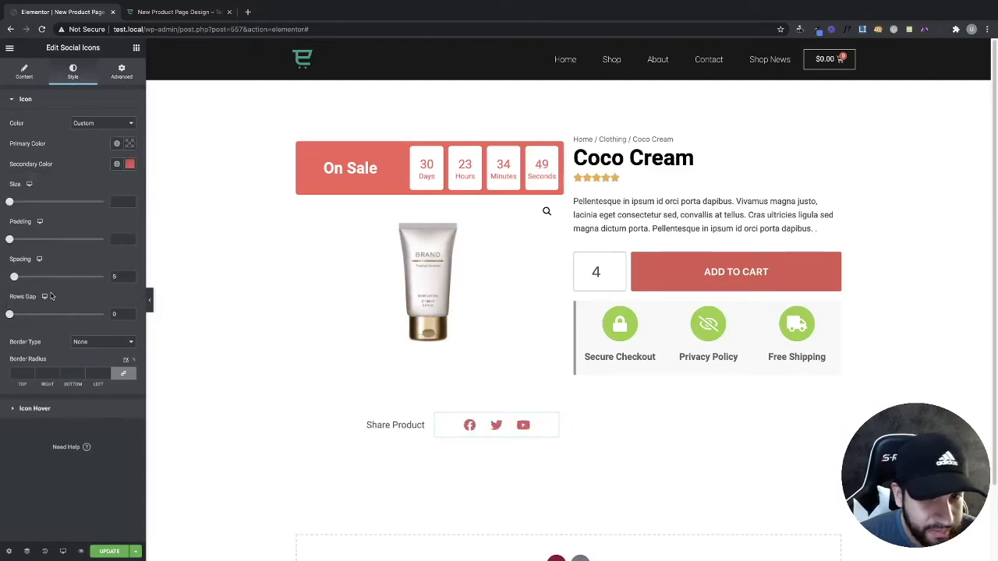
pyautogui.click(116, 164)
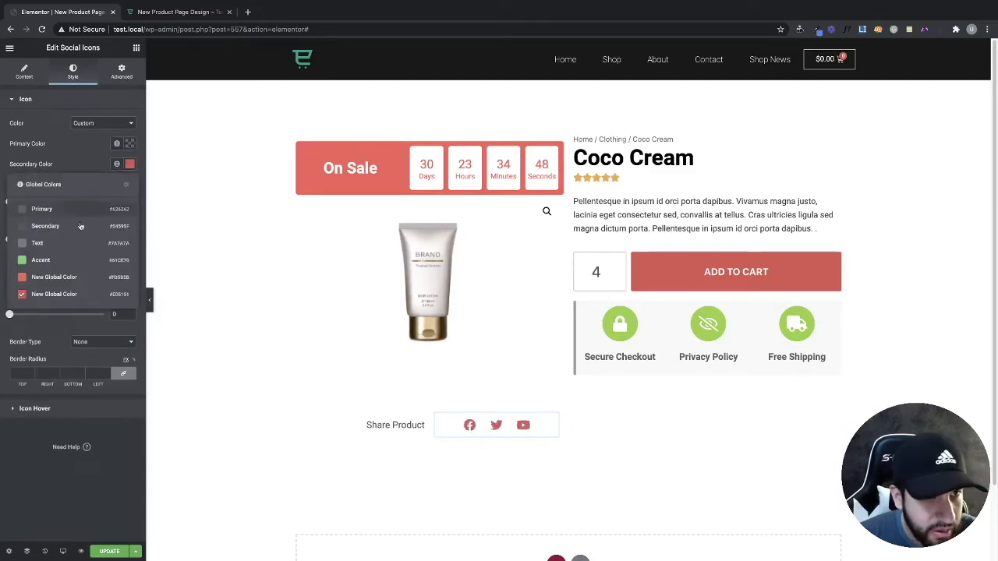
pyautogui.click(76, 279)
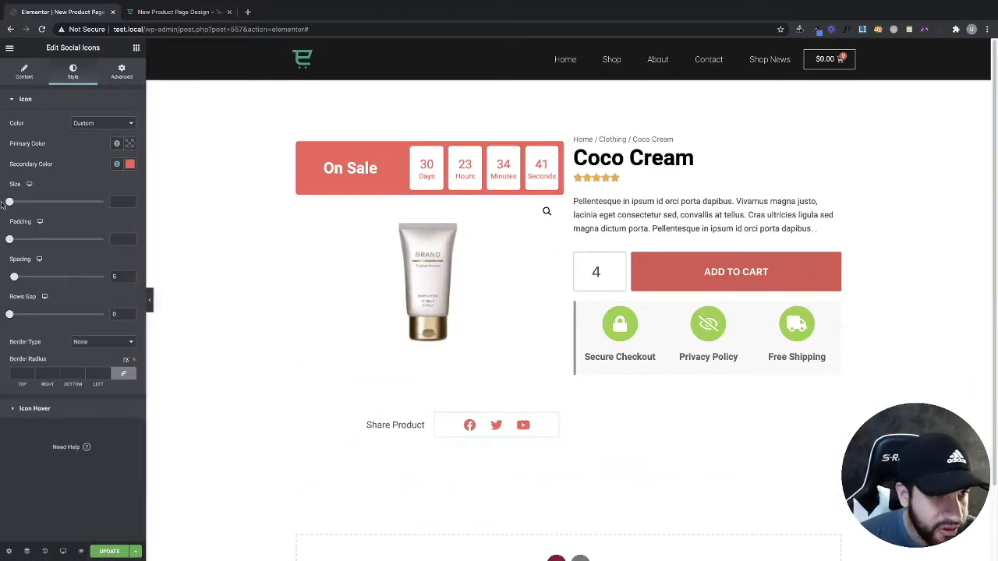
# - Set the social icons' size to 14 and align the icons to the left of their column
pyautogui.moveTo(11, 202); pyautogui.dragTo(13, 203)
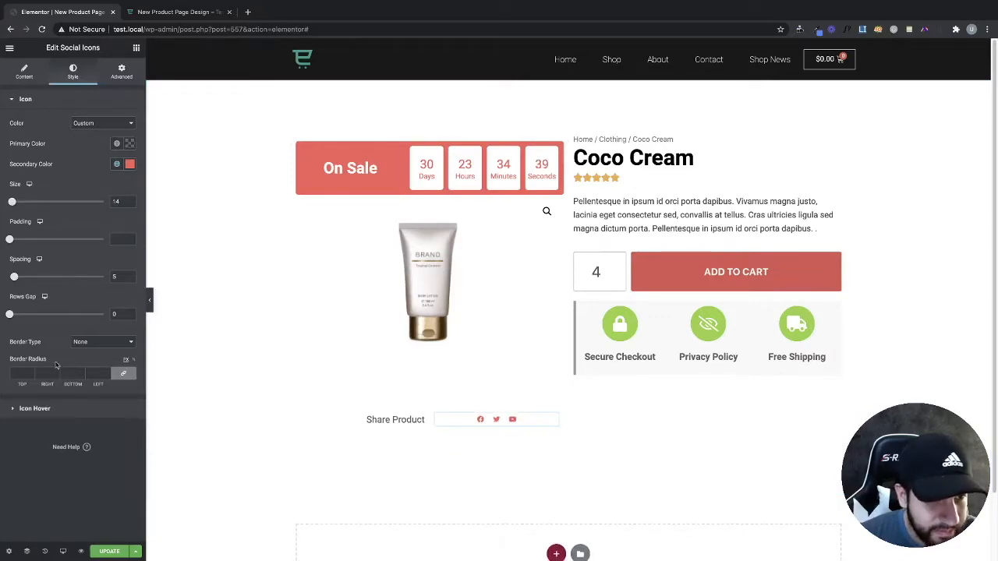
pyautogui.click(22, 76)
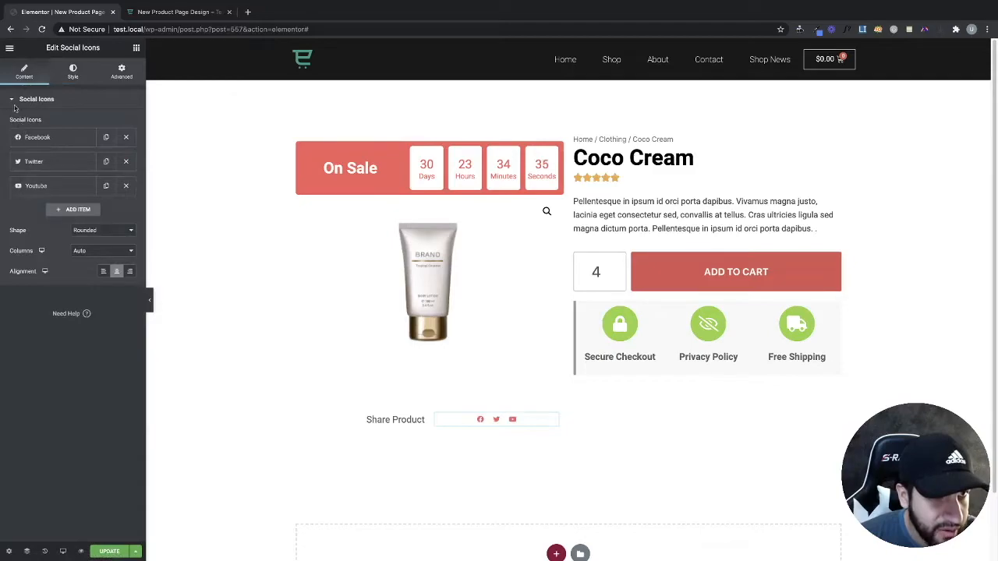
pyautogui.click(101, 272)
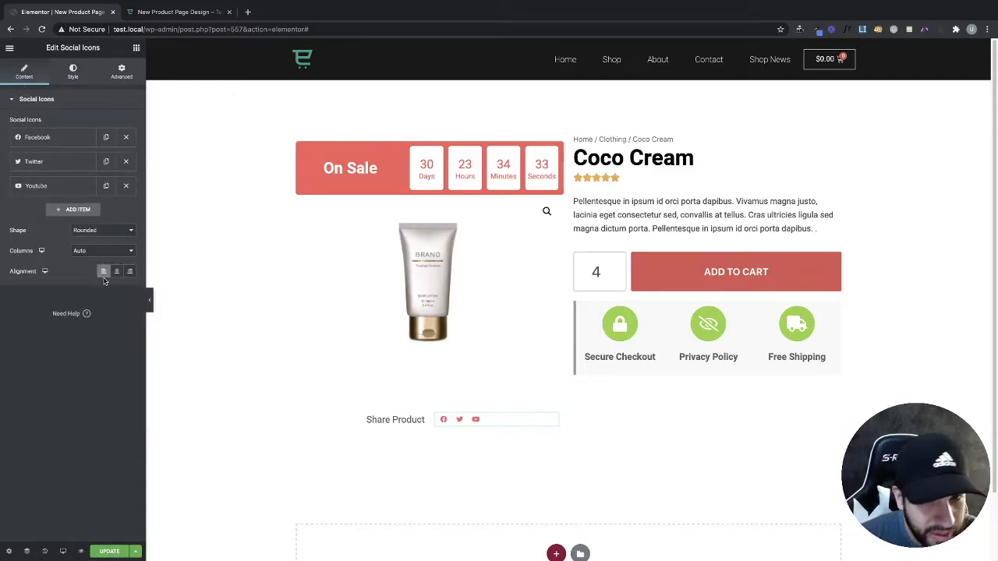
# - Set the social icons' spacing to 0, padding to 0.4 and size to 22
pyautogui.click(72, 71)
pyautogui.moveTo(15, 278); pyautogui.dragTo(17, 239)
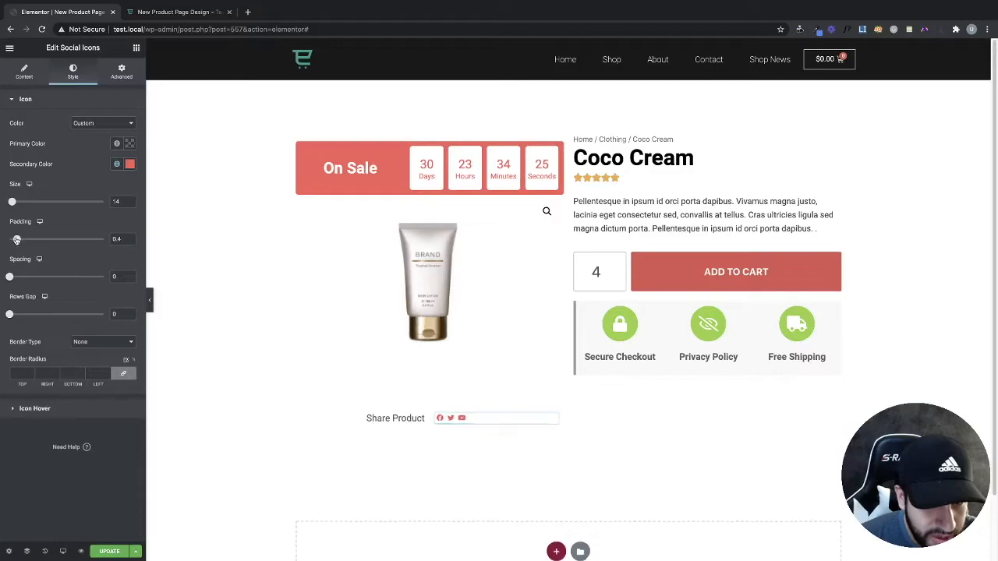
pyautogui.moveTo(12, 202); pyautogui.dragTo(15, 204)
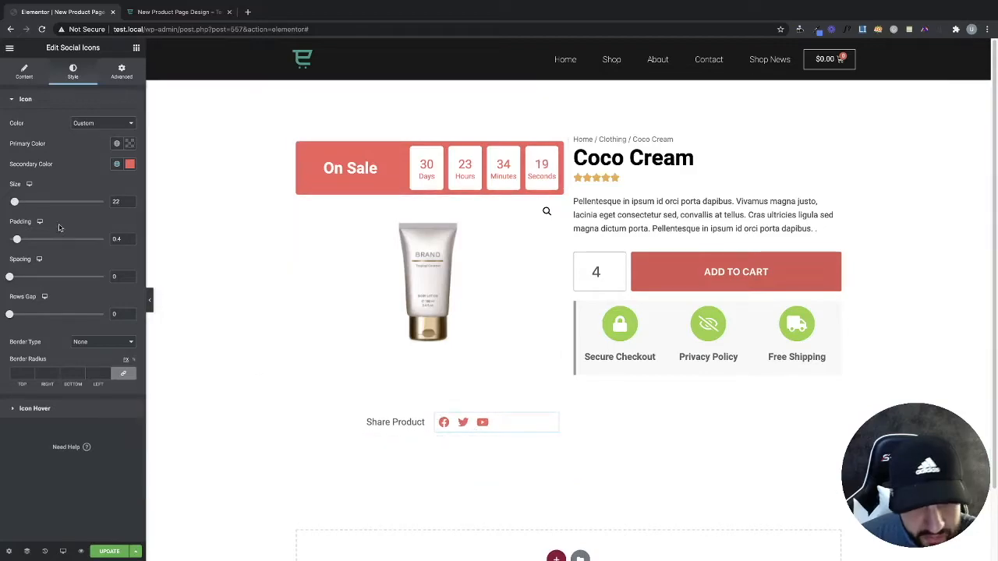
# - Try a social icon size of 20, return it to 22, and preview both sizes without the editing panel
pyautogui.click(130, 203)
pyautogui.click(130, 204)
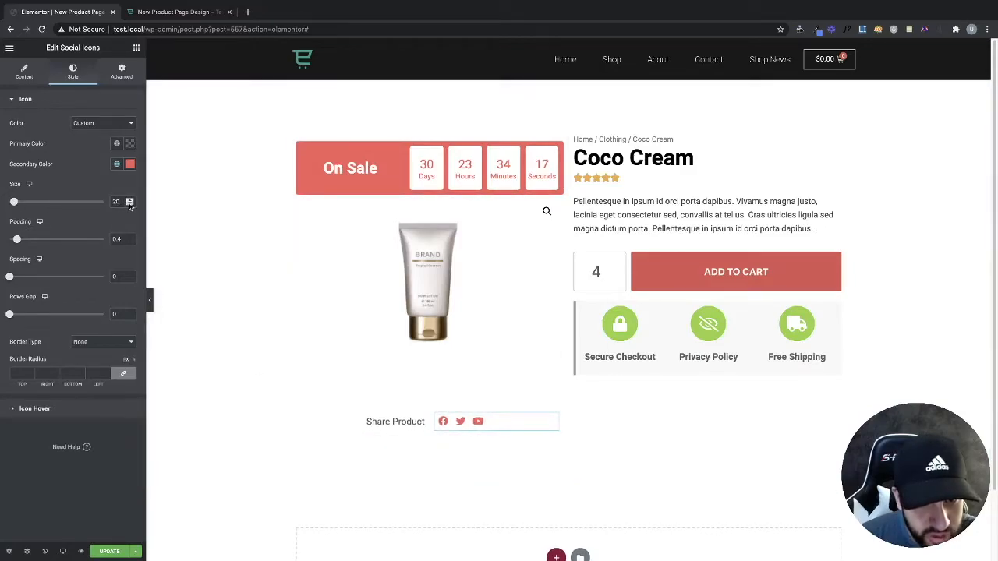
pyautogui.click(149, 301)
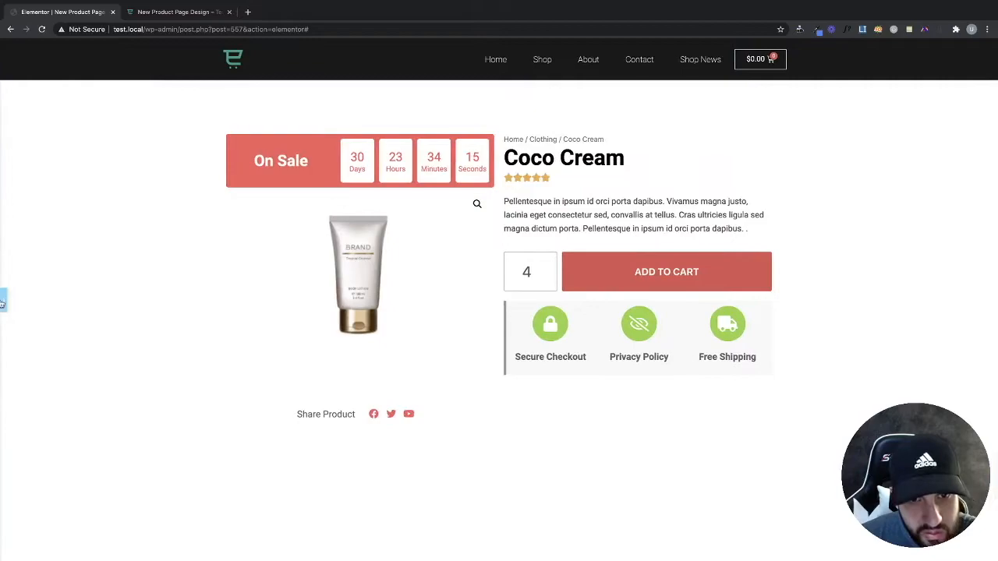
pyautogui.click(2, 303)
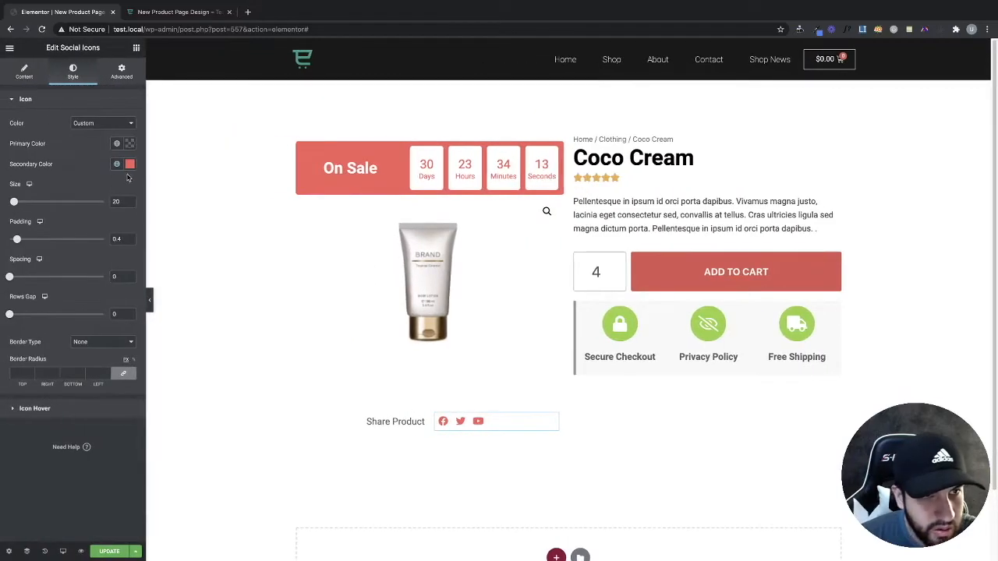
pyautogui.click(131, 201)
pyautogui.click(130, 201)
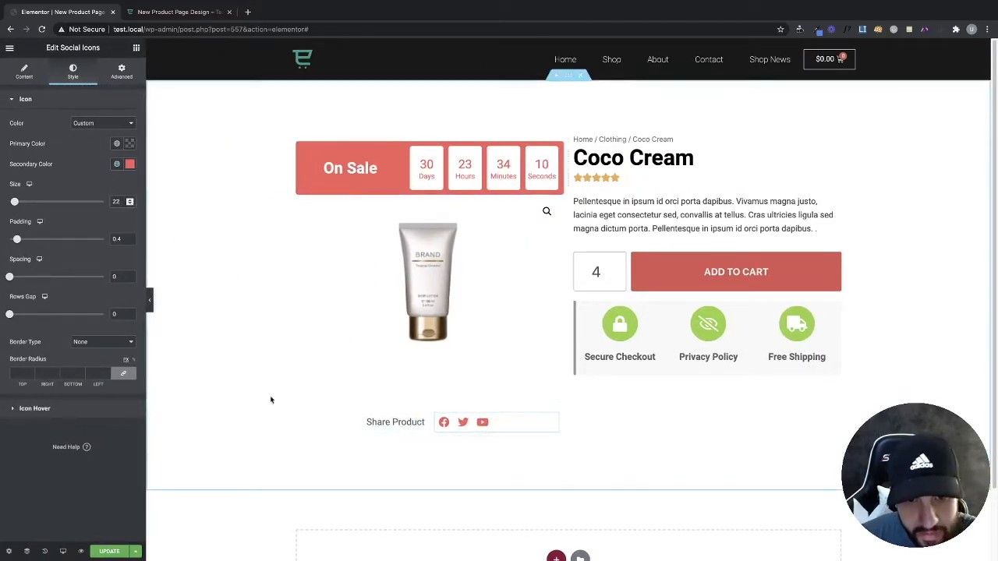
pyautogui.click(150, 301)
pyautogui.click(2, 303)
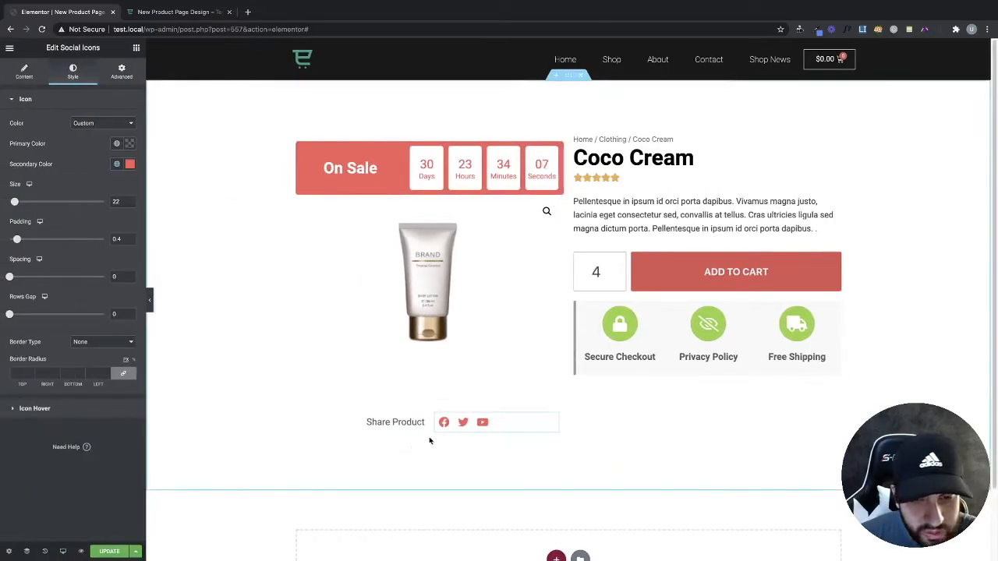
# - Set the Share Product inner section's columns gap to No Gap and preview the row at full width
pyautogui.click(423, 403)
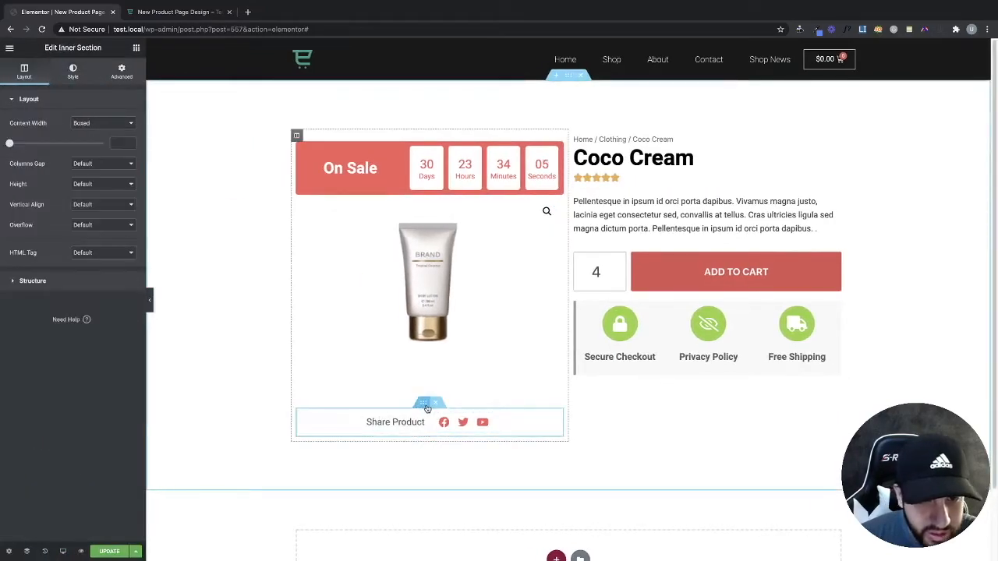
pyautogui.click(88, 165)
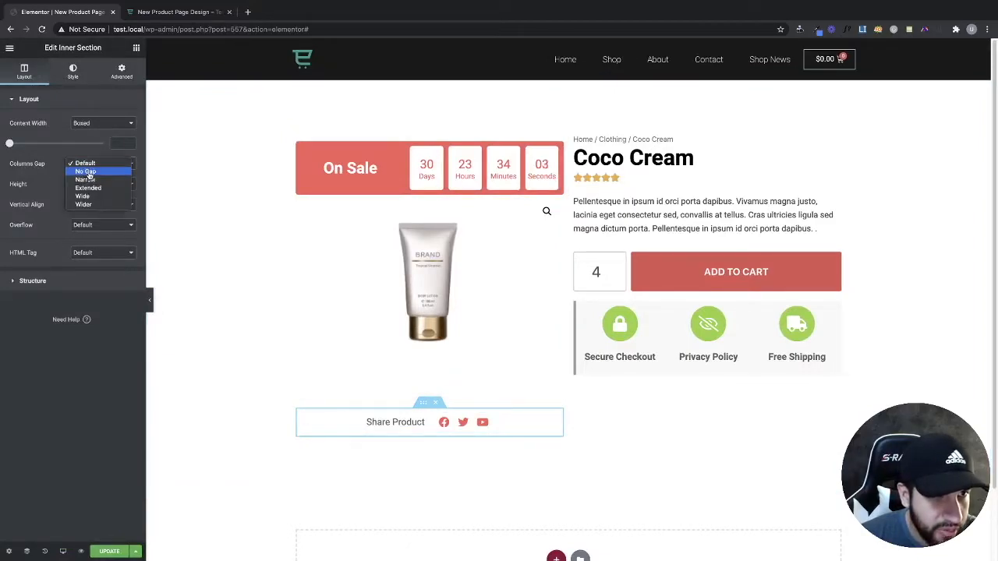
pyautogui.click(87, 171)
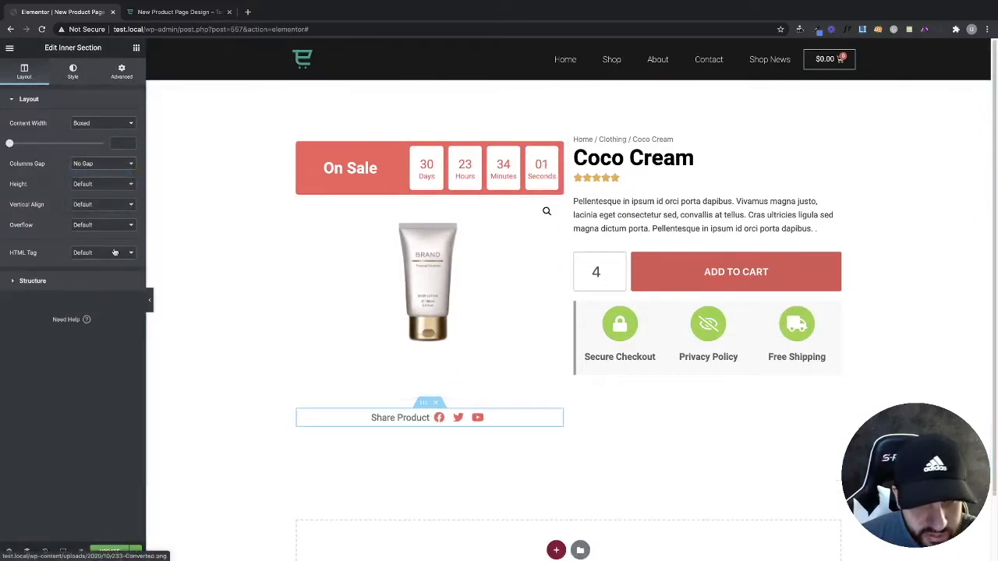
pyautogui.click(148, 302)
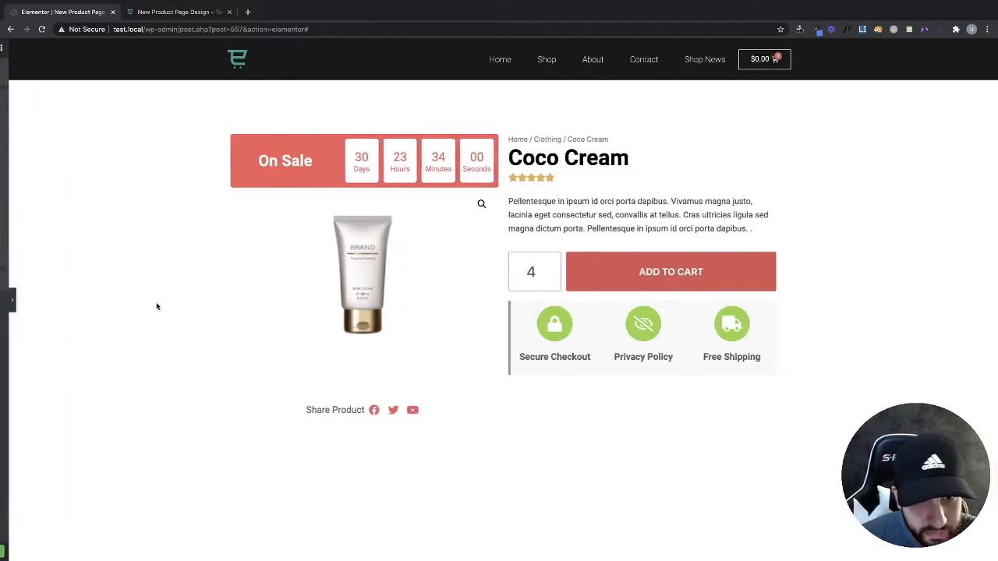
pyautogui.click(2, 301)
# - Add a colon to the share heading's title so it reads "Share Product:"
pyautogui.click(390, 418)
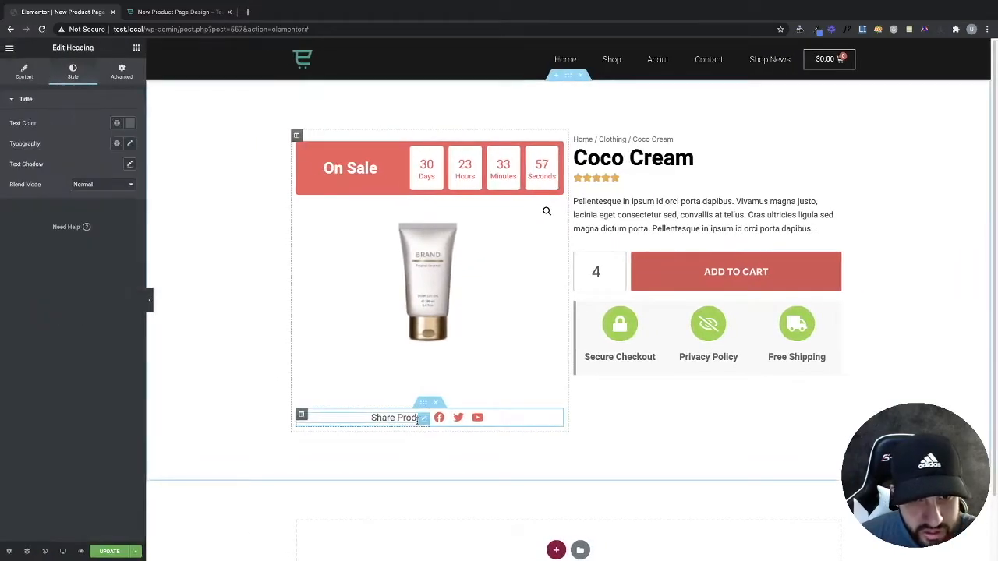
pyautogui.click(23, 72)
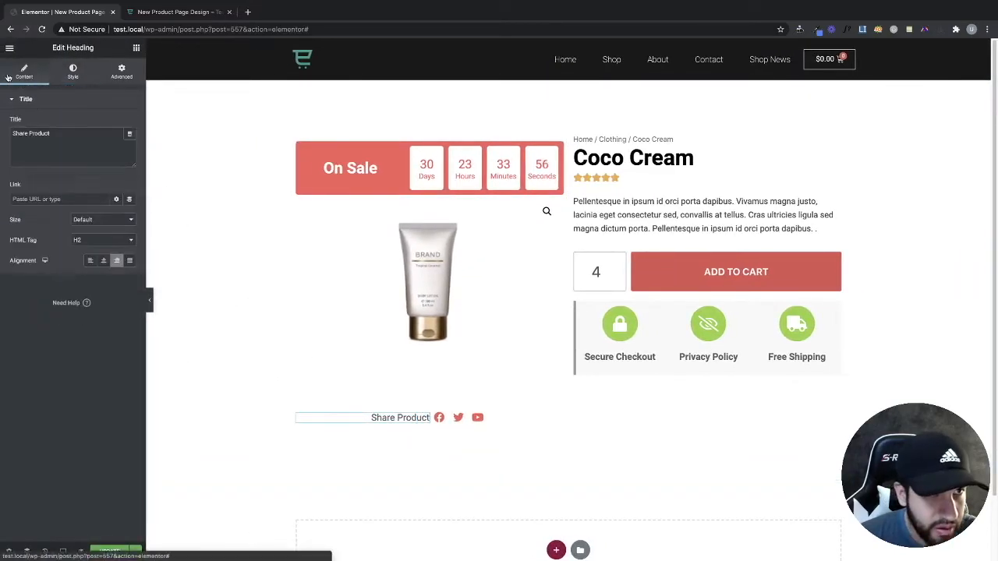
pyautogui.click(80, 145)
pyautogui.write(':')
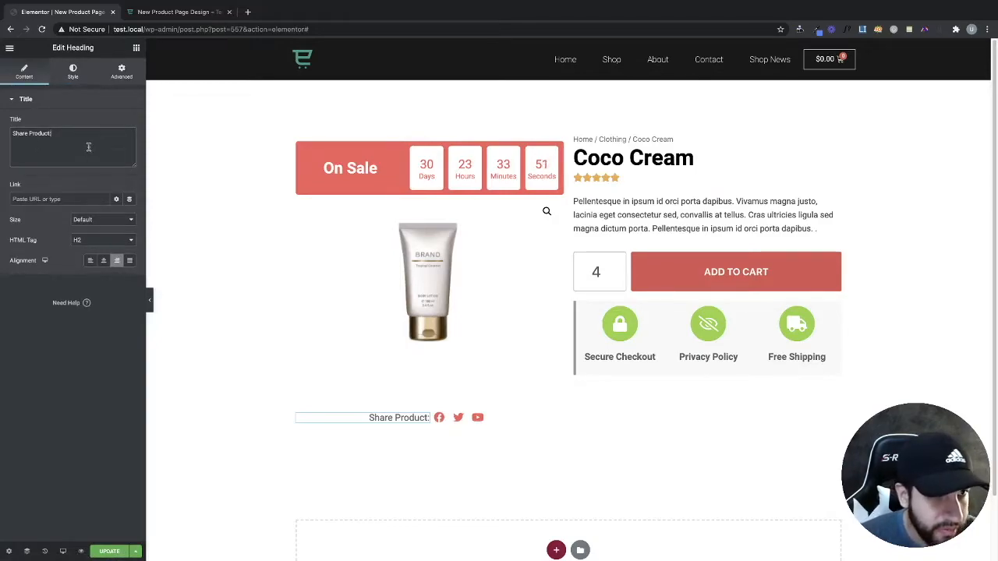
pyautogui.hotkey('ctrl', 'a')
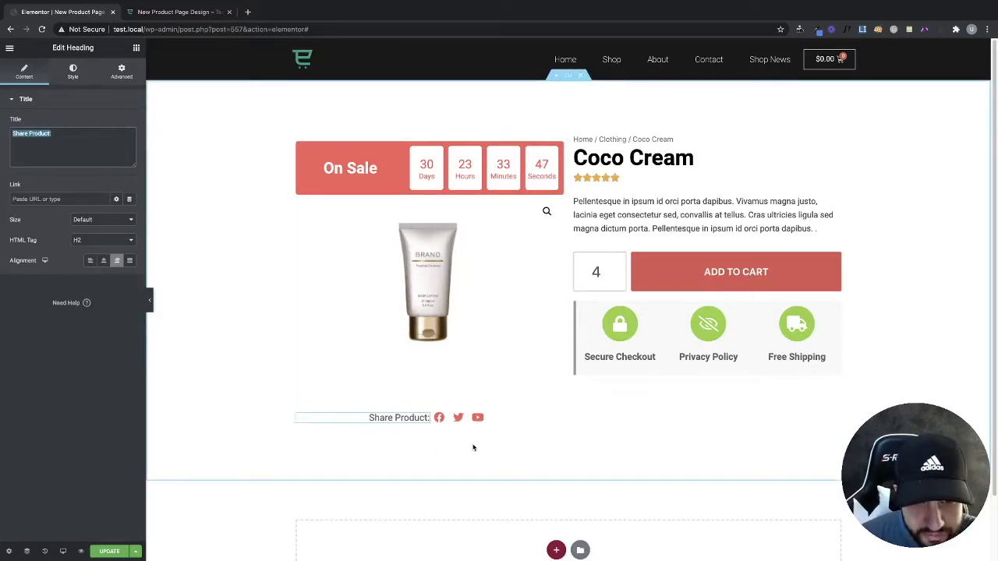
pyautogui.click(552, 463)
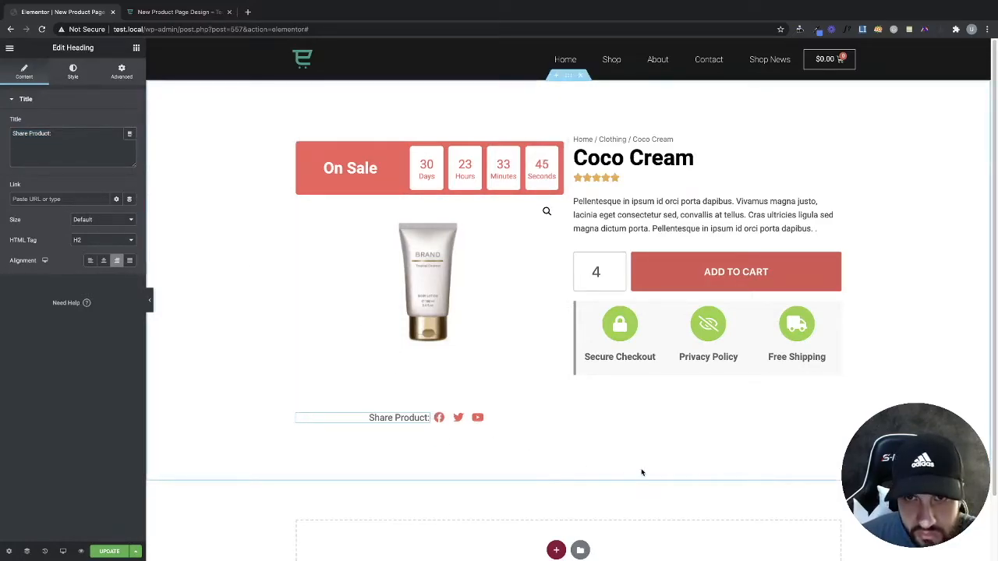
pyautogui.scroll(-1, 483, 326)
pyautogui.scroll(-1, 484, 327)
pyautogui.scroll(1, 693, 397)
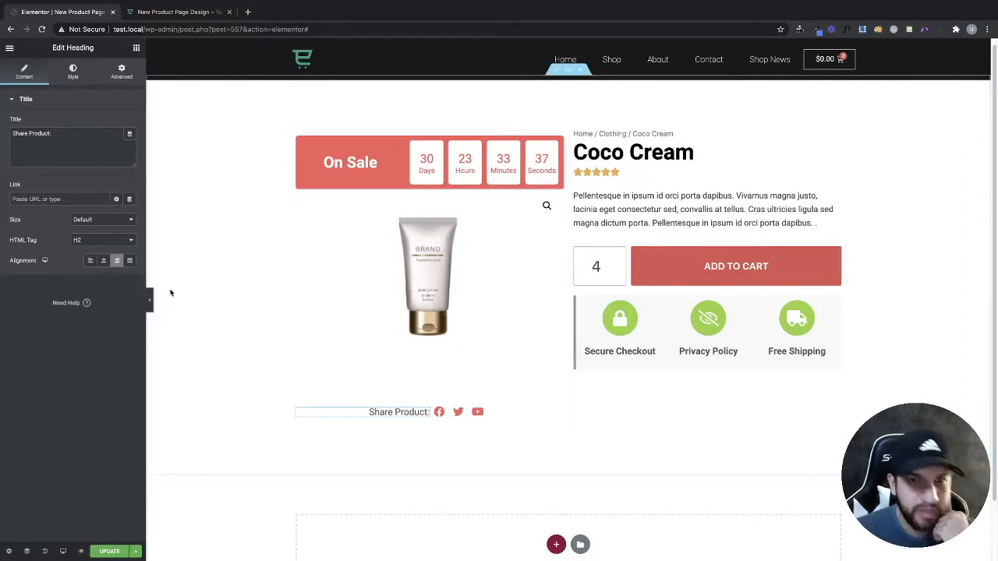
# - Update the product page template, saving its publish settings without adding a display condition
pyautogui.click(107, 552)
pyautogui.click(774, 497)
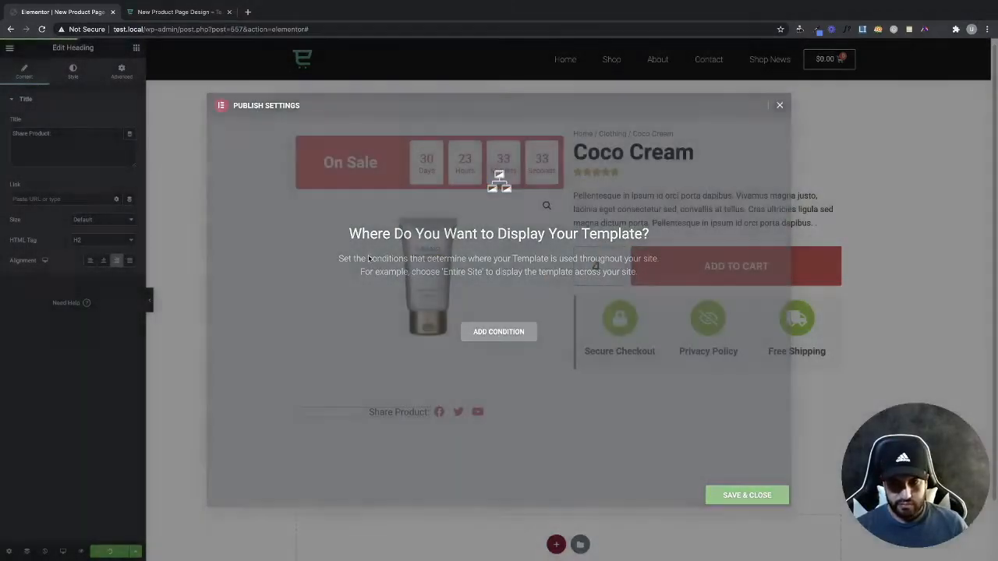
# - Open the Coco Cream product from the live shop page to check which product page layout it uses
pyautogui.click(165, 11)
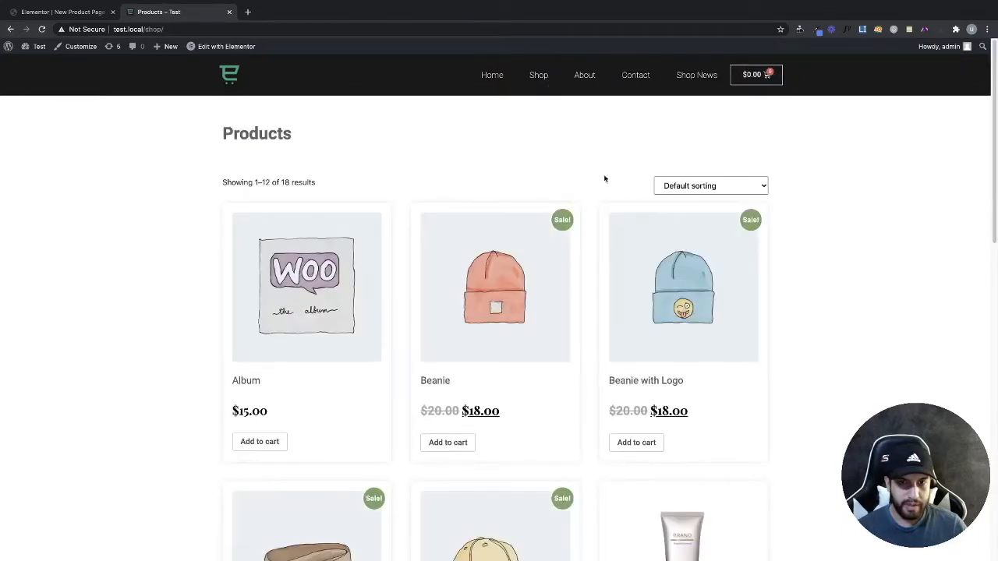
pyautogui.scroll(-4, 795, 281)
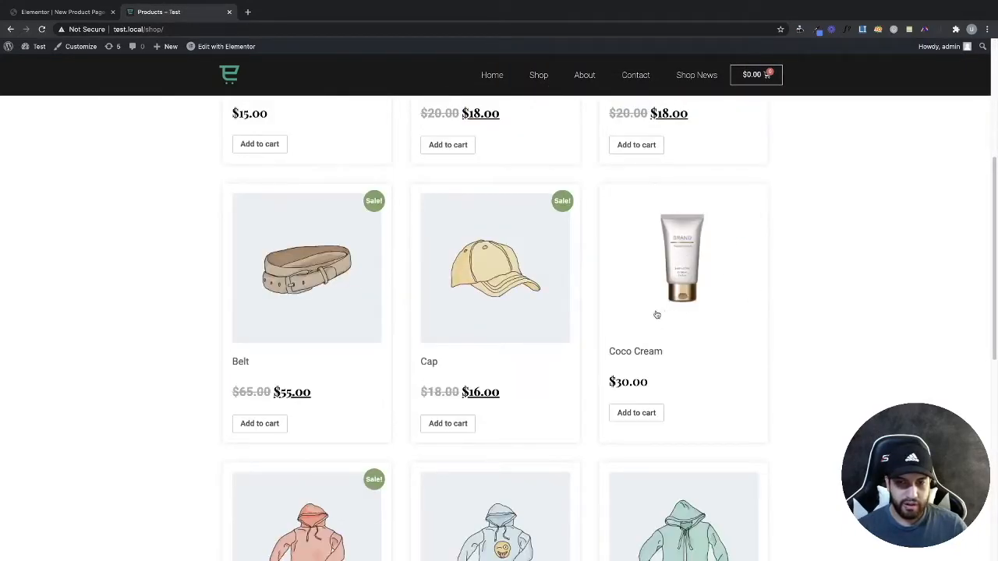
pyautogui.click(693, 293)
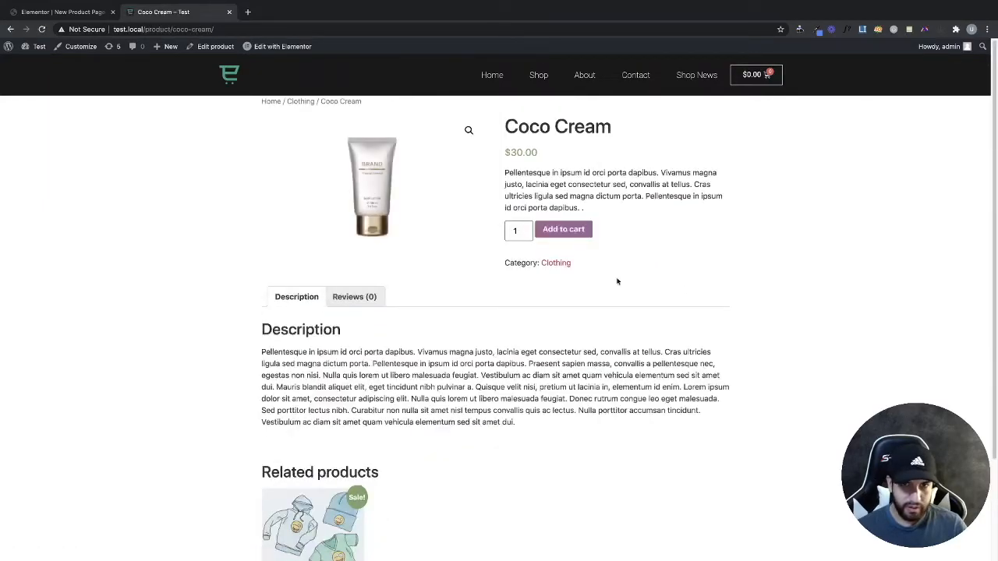
# - Return to the template editor and open the template's display conditions
pyautogui.click(51, 10)
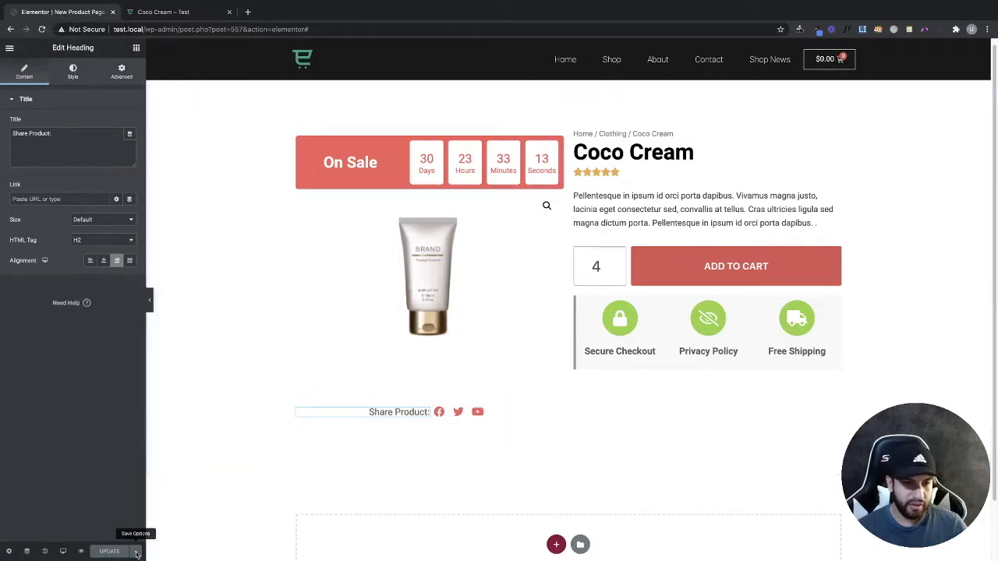
pyautogui.click(135, 551)
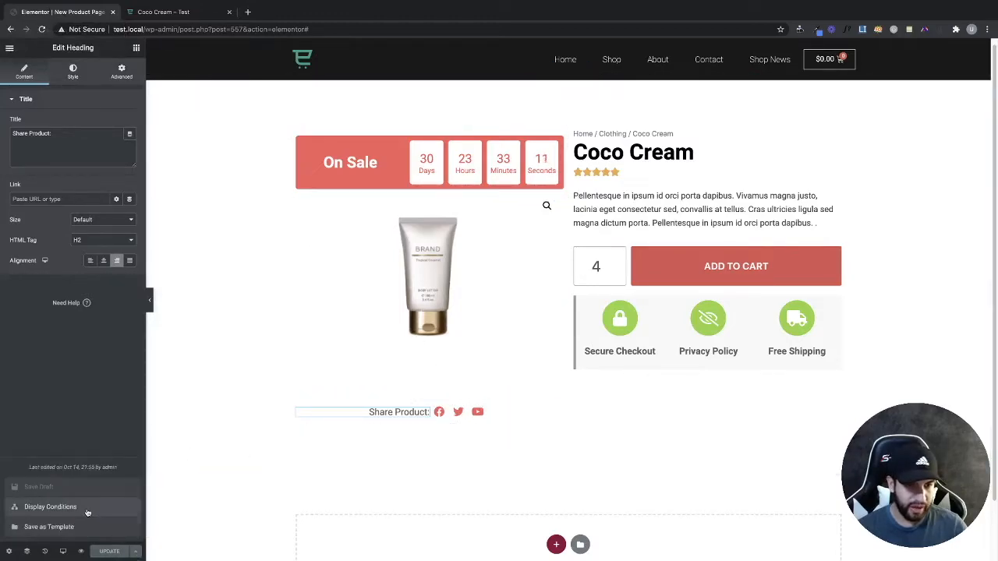
pyautogui.click(51, 506)
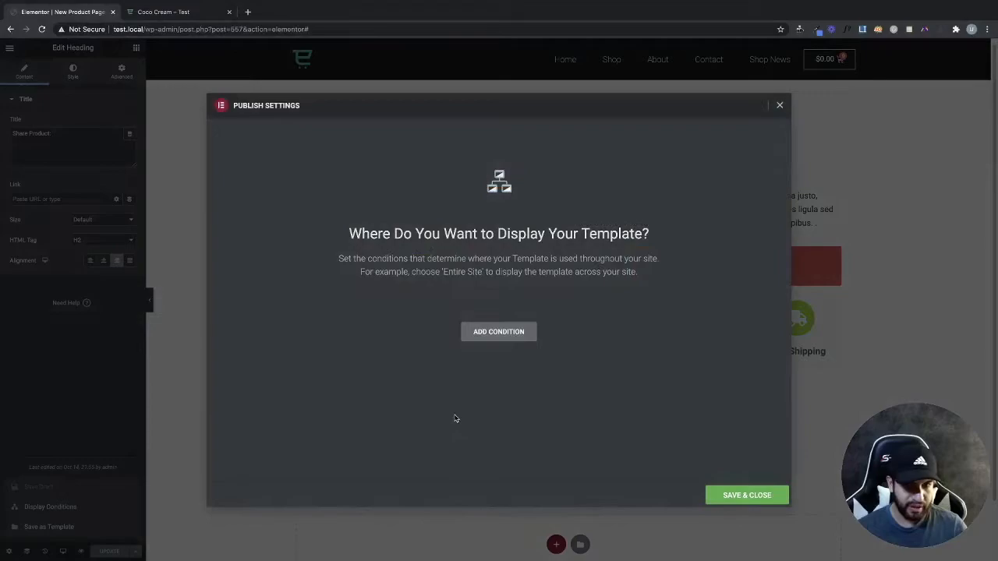
# - Add a display condition that includes all Products and save the template's publish settings
pyautogui.click(497, 333)
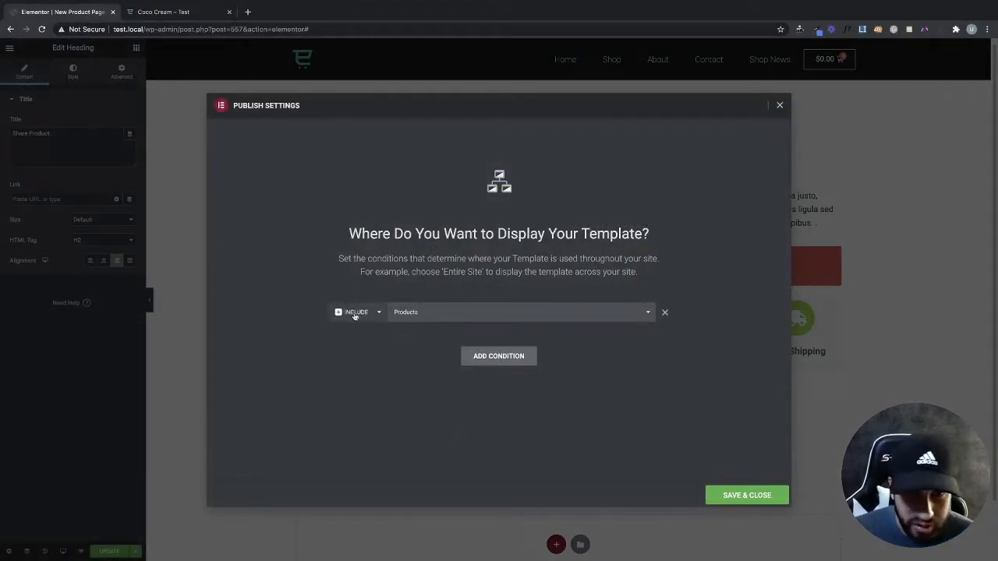
pyautogui.click(769, 497)
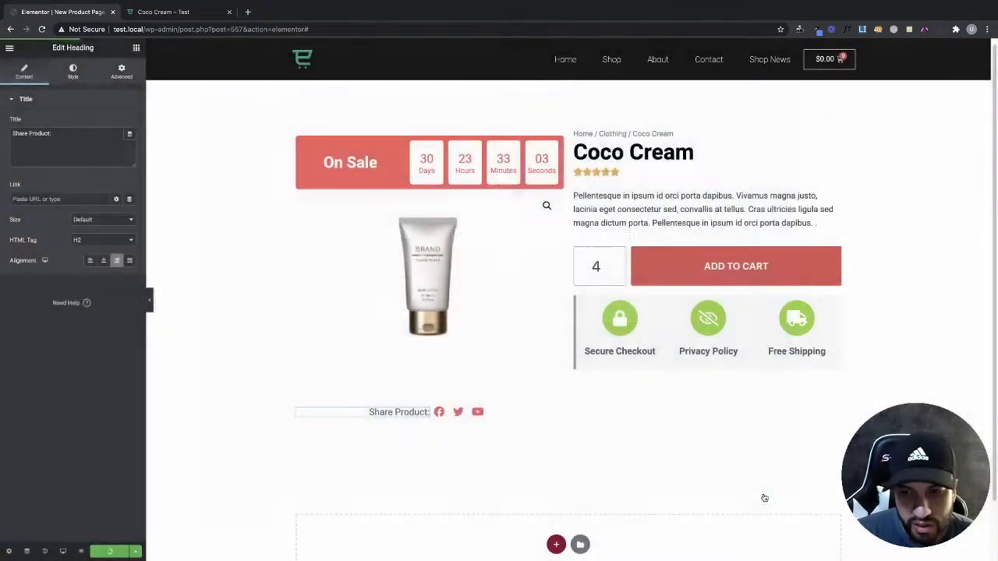
# - Open the Coco Cream product from the live site's Shop page to check the published template
pyautogui.click(149, 12)
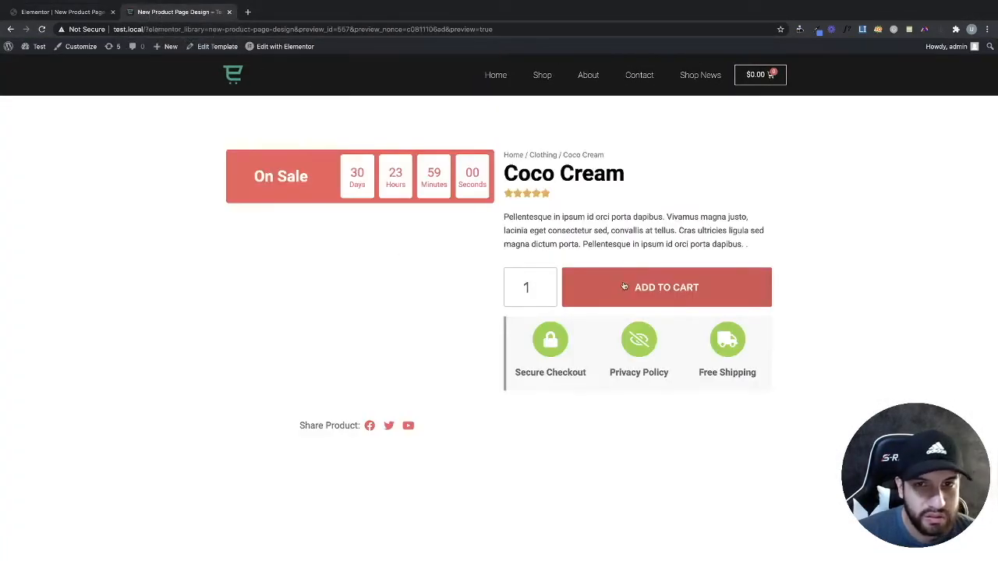
pyautogui.click(539, 74)
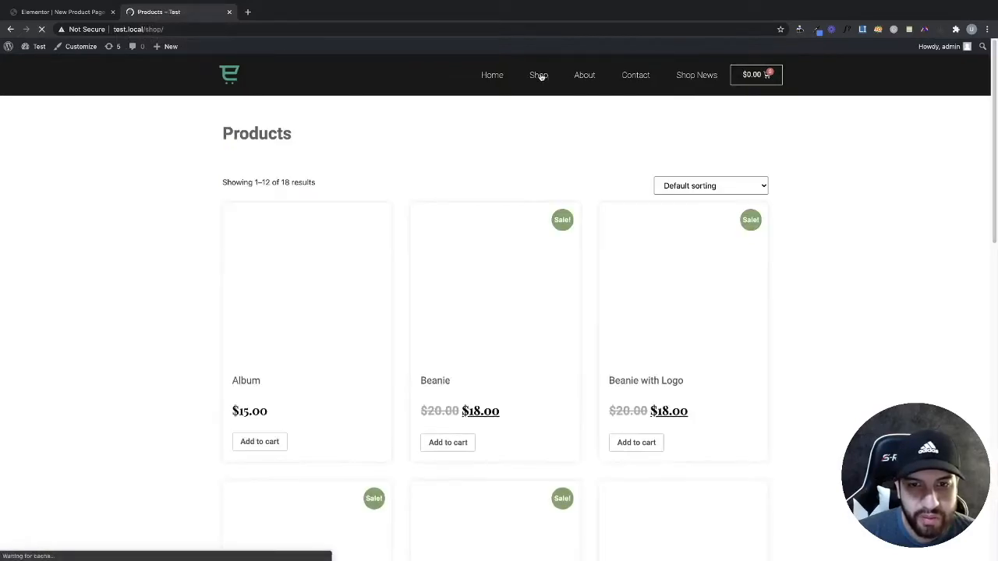
pyautogui.scroll(-4, 686, 370)
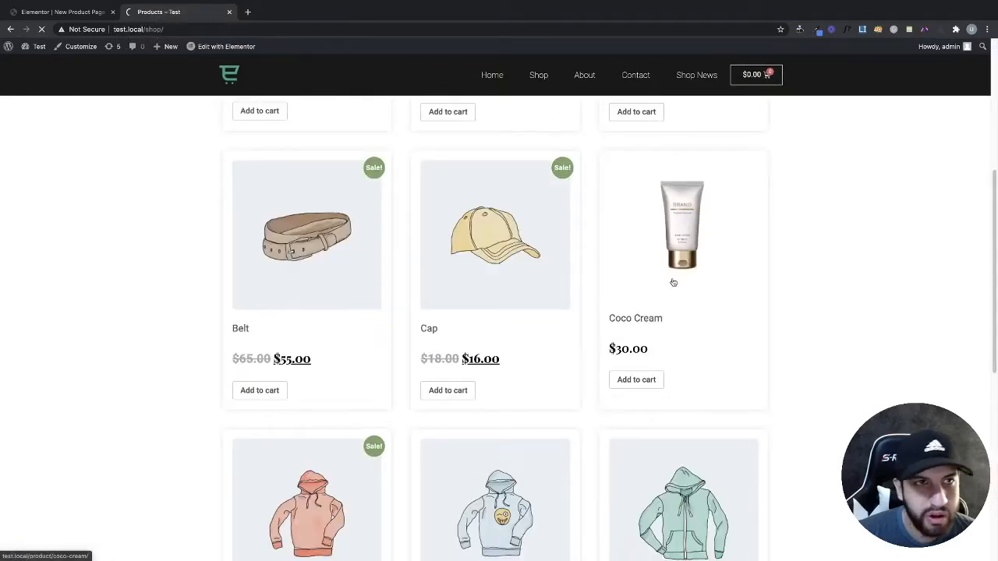
pyautogui.click(673, 282)
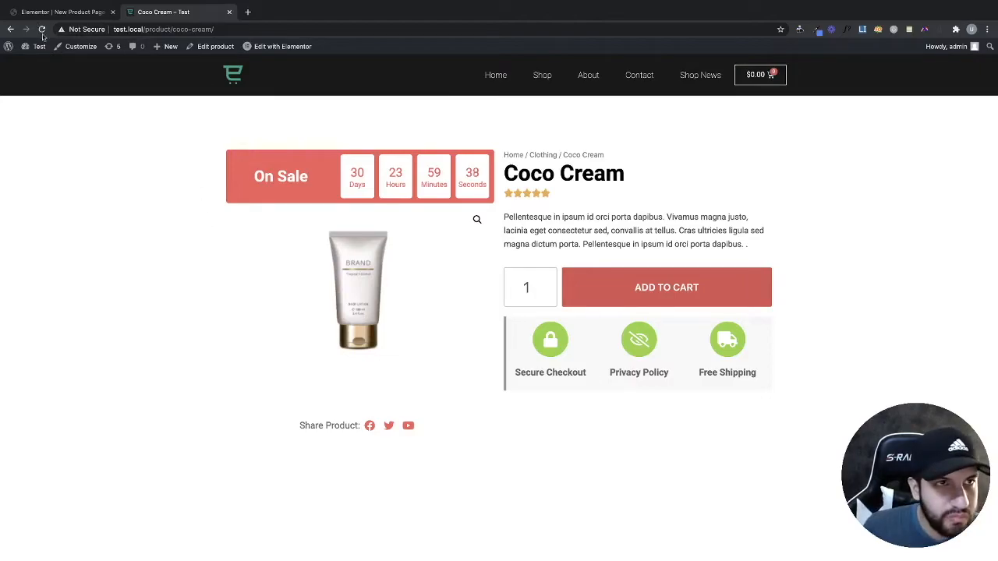
# - Return to the template editor and add a single-column section below the product details
pyautogui.click(63, 11)
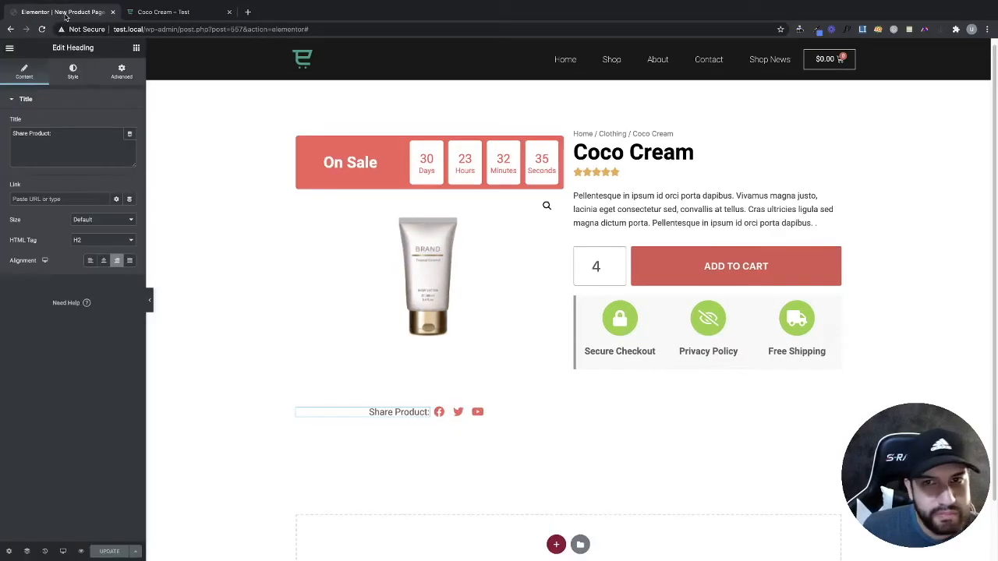
pyautogui.scroll(-1, 674, 333)
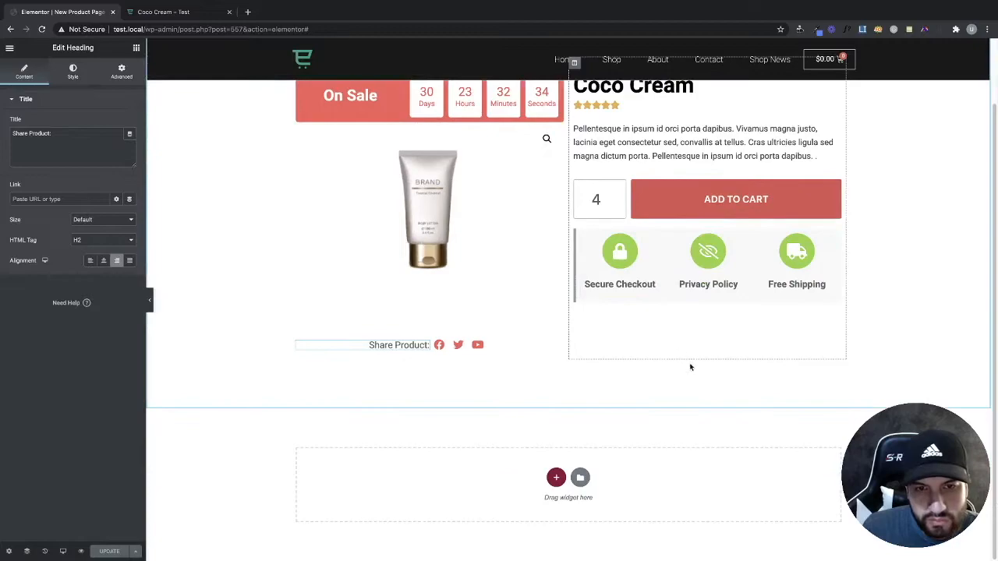
pyautogui.click(555, 478)
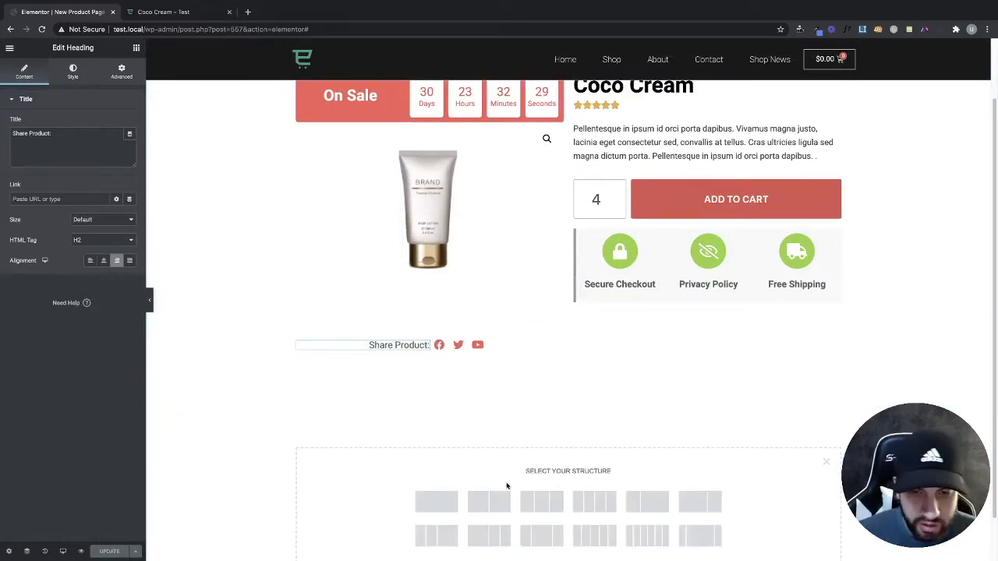
pyautogui.click(440, 495)
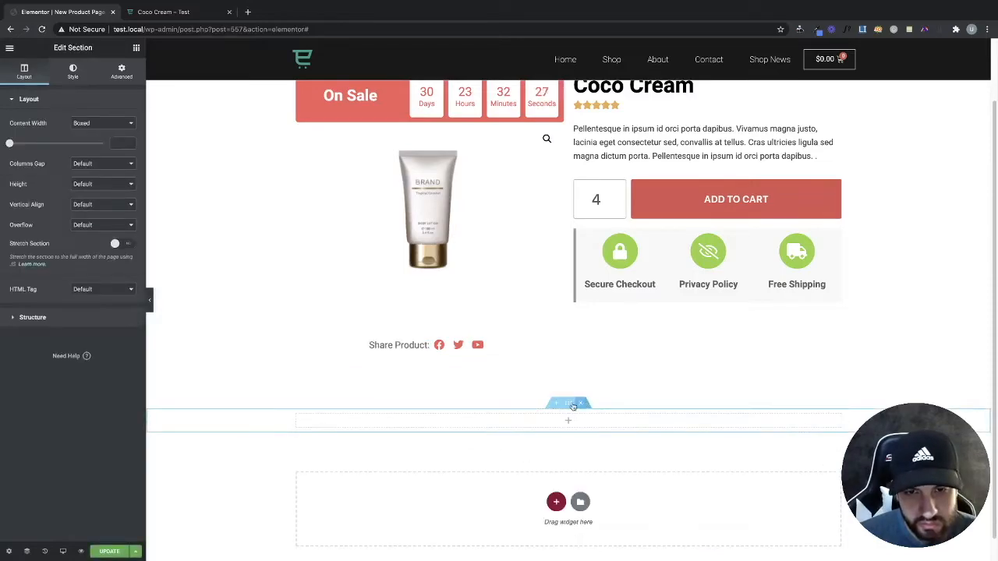
# - Unlink the new section's padding and set it to 50 px at the top and 50 px at the bottom
pyautogui.click(73, 71)
pyautogui.click(117, 77)
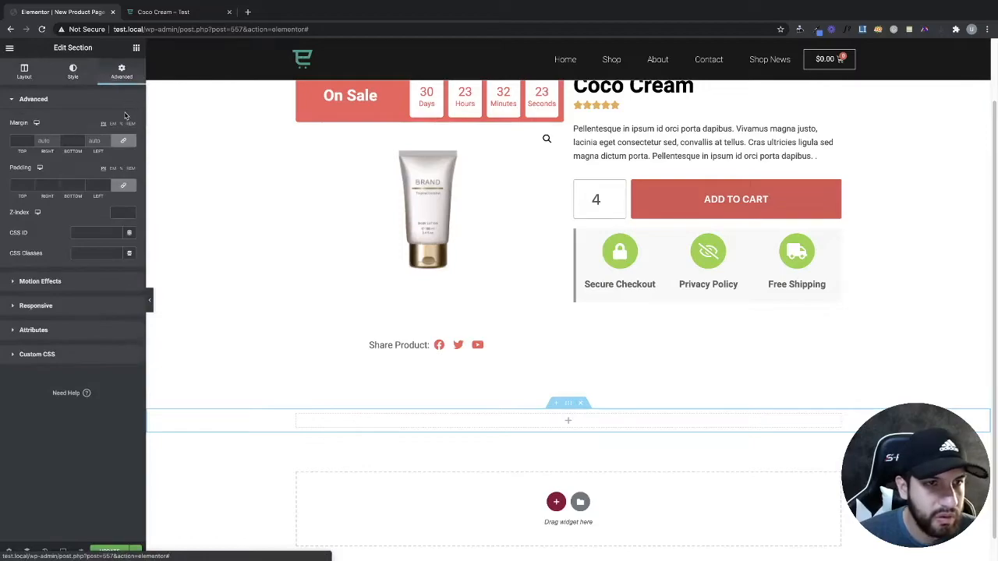
pyautogui.click(19, 185)
pyautogui.write('100')
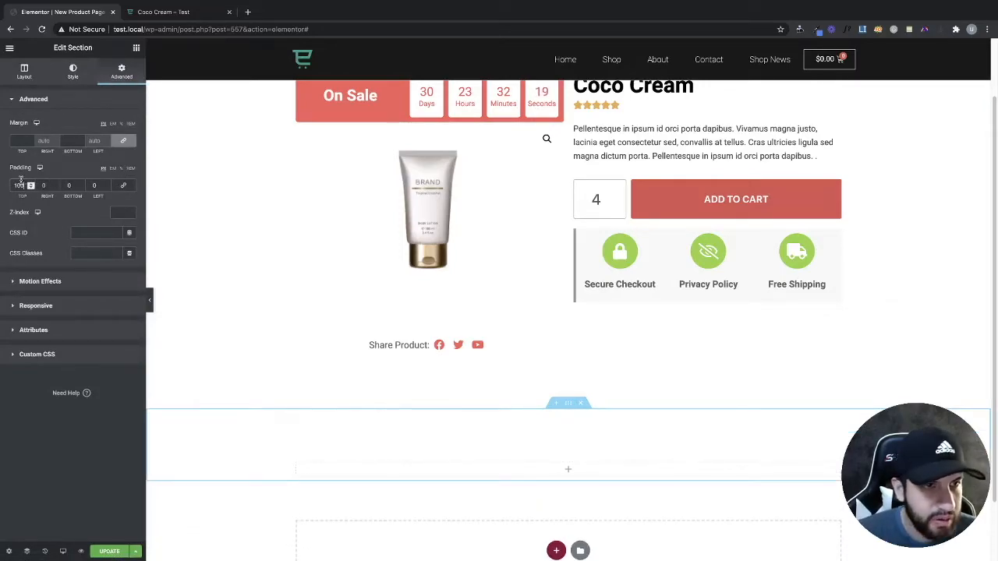
pyautogui.write('50')
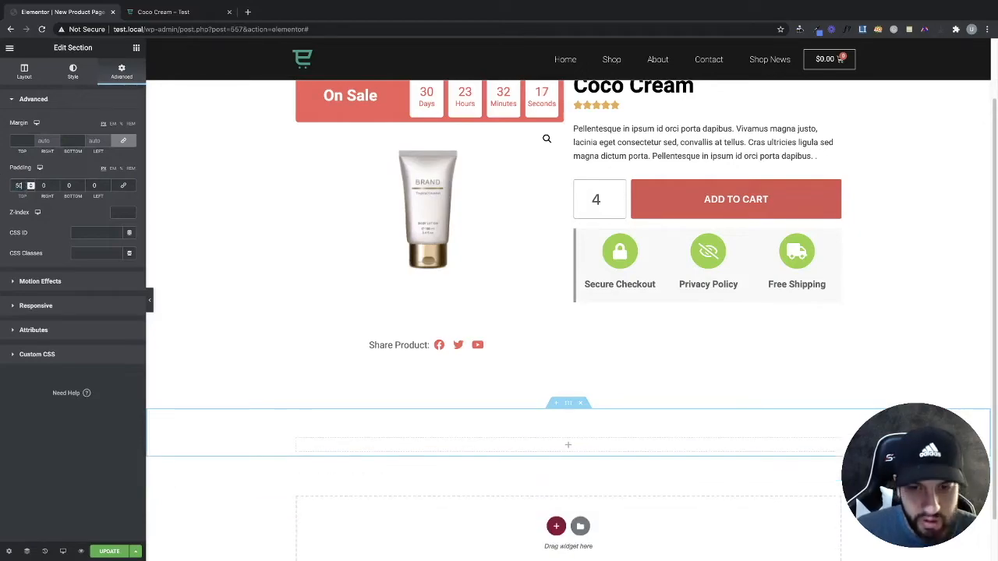
pyautogui.click(71, 186)
pyautogui.write('50')
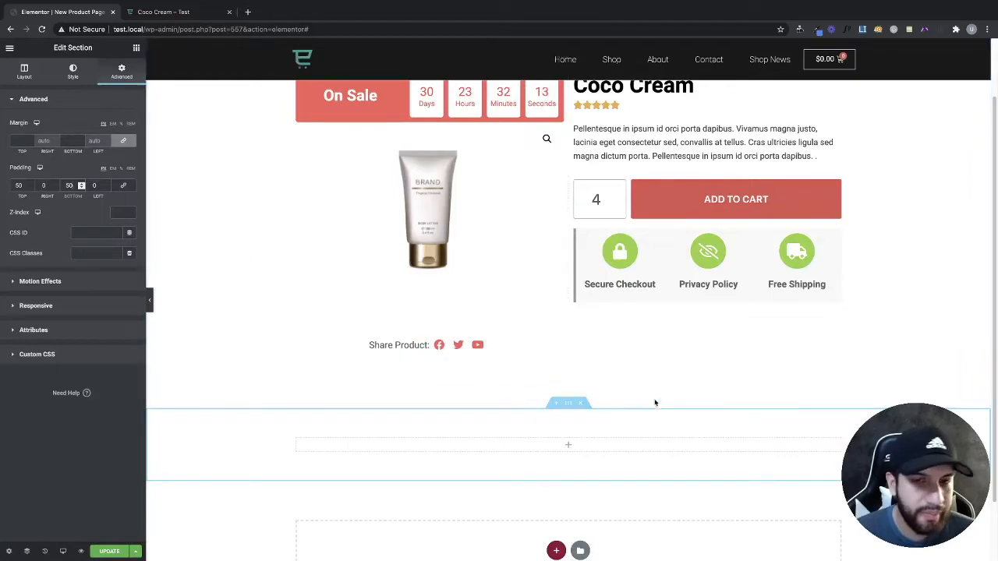
# - Give the new section a classic background in a very light grey
pyautogui.click(73, 71)
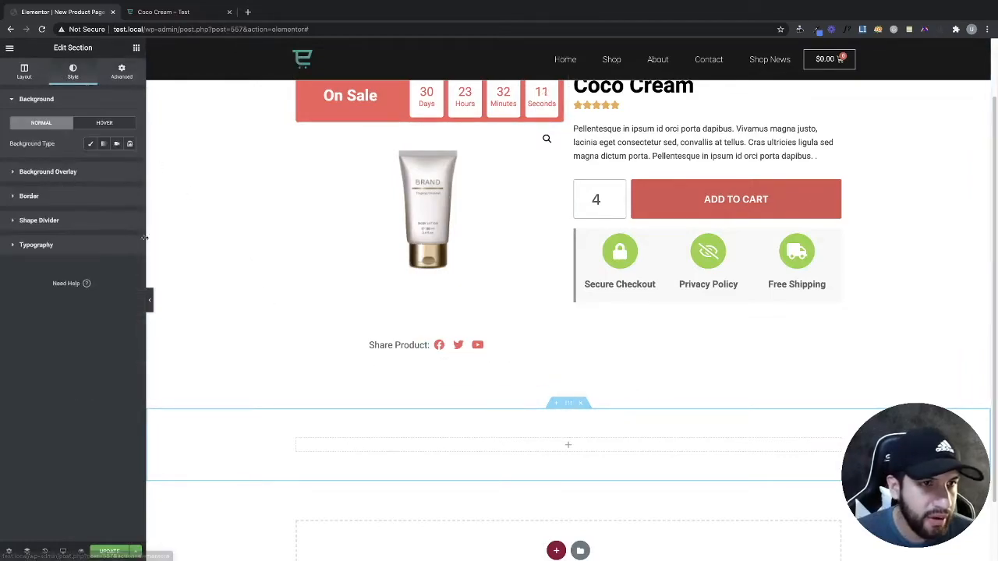
pyautogui.click(92, 144)
pyautogui.click(129, 166)
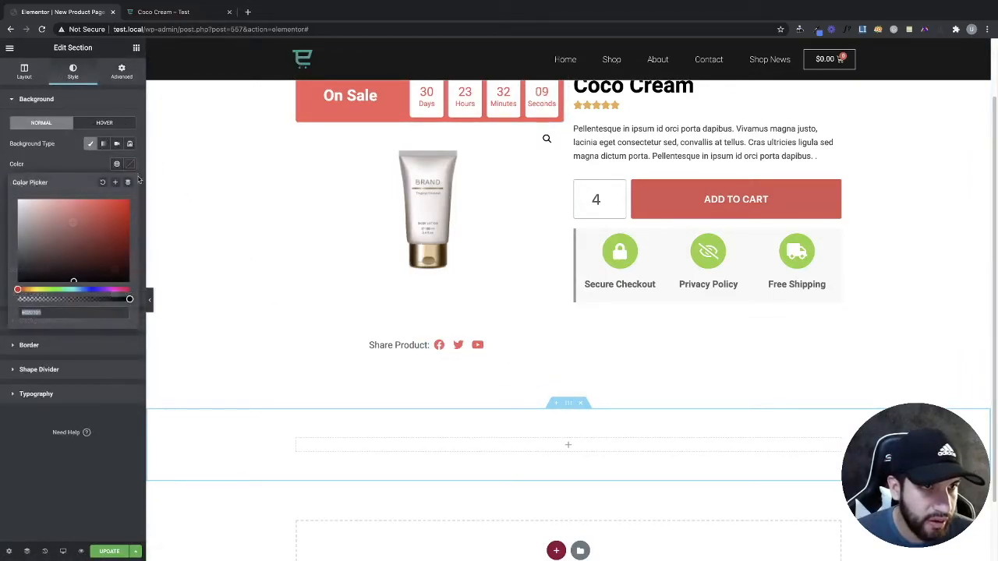
pyautogui.moveTo(21, 209); pyautogui.dragTo(11, 206)
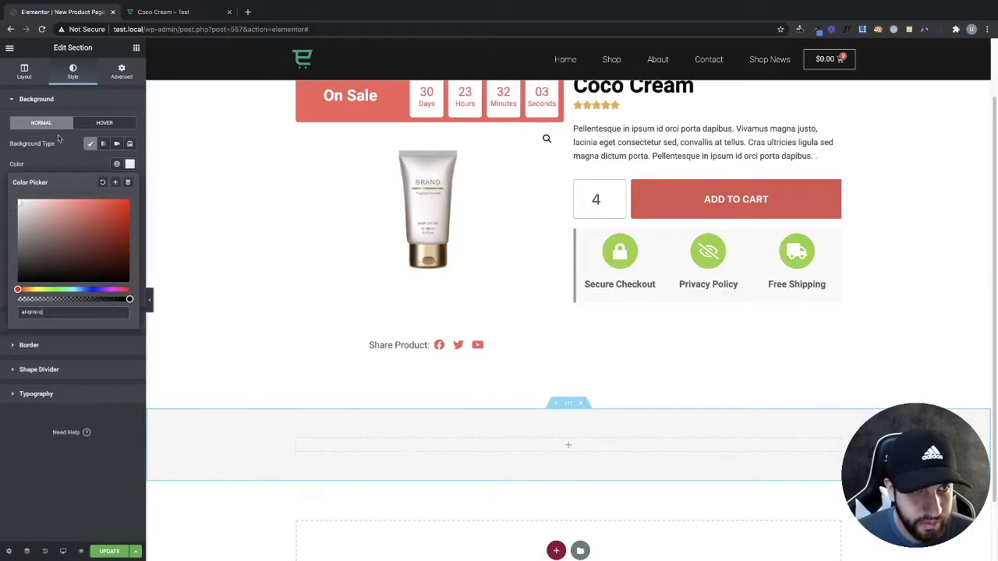
# - Insert the Product Data Tabs widget into the new grey section and review its placement on the page
pyautogui.click(136, 49)
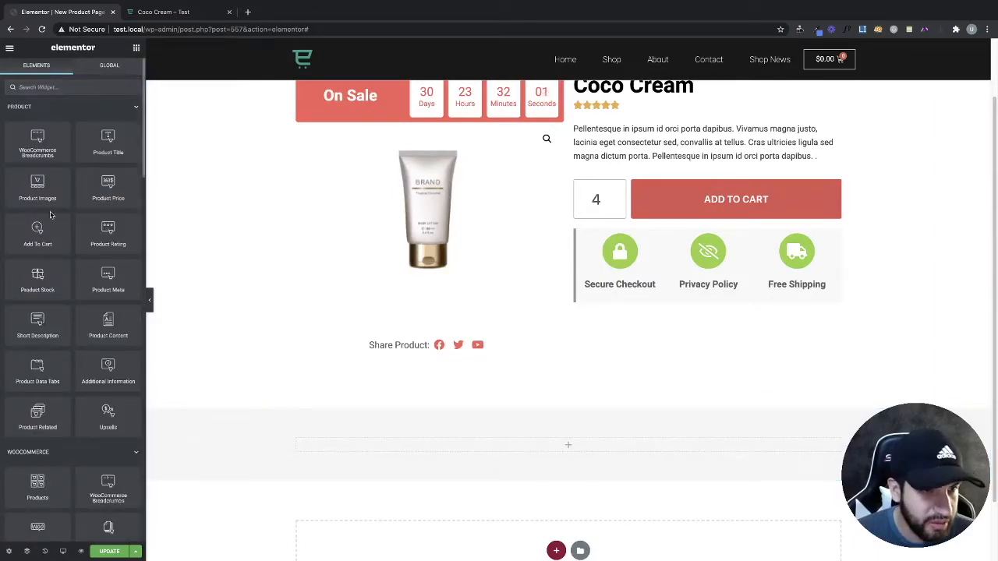
pyautogui.scroll(-1, 85, 340)
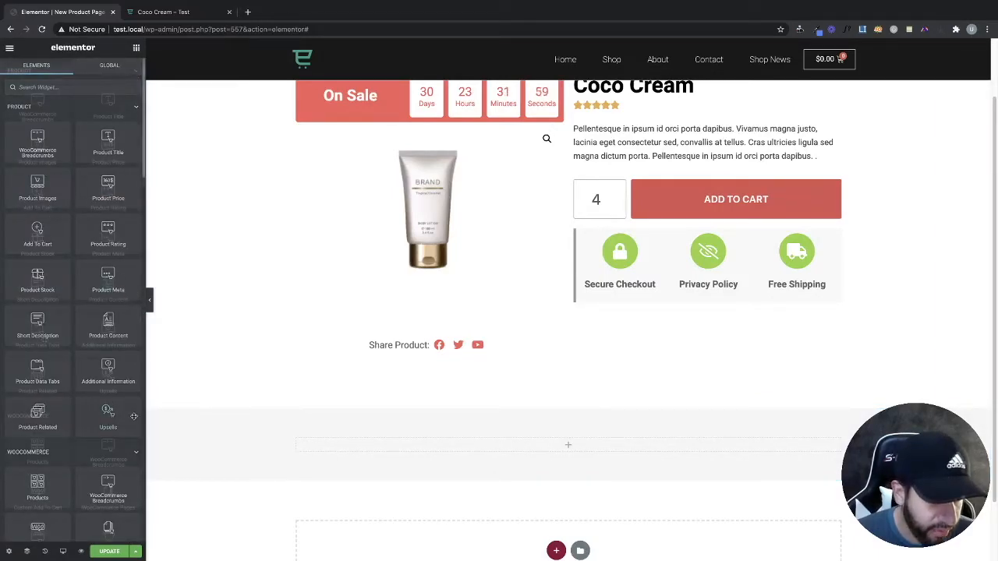
pyautogui.moveTo(35, 331); pyautogui.dragTo(547, 447)
pyautogui.scroll(-1, 542, 459)
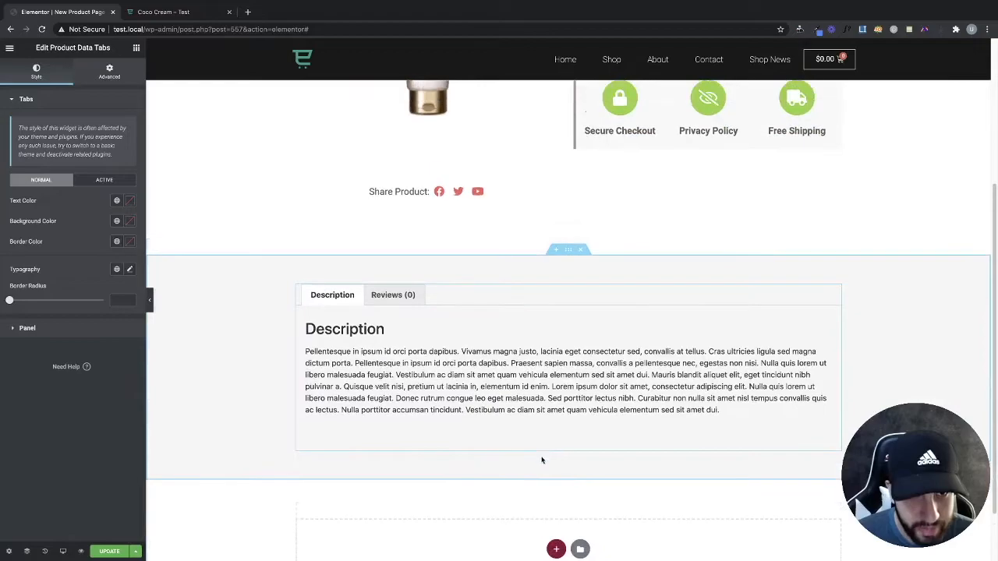
pyautogui.scroll(3, 541, 459)
pyautogui.scroll(-4, 546, 456)
pyautogui.scroll(3, 537, 452)
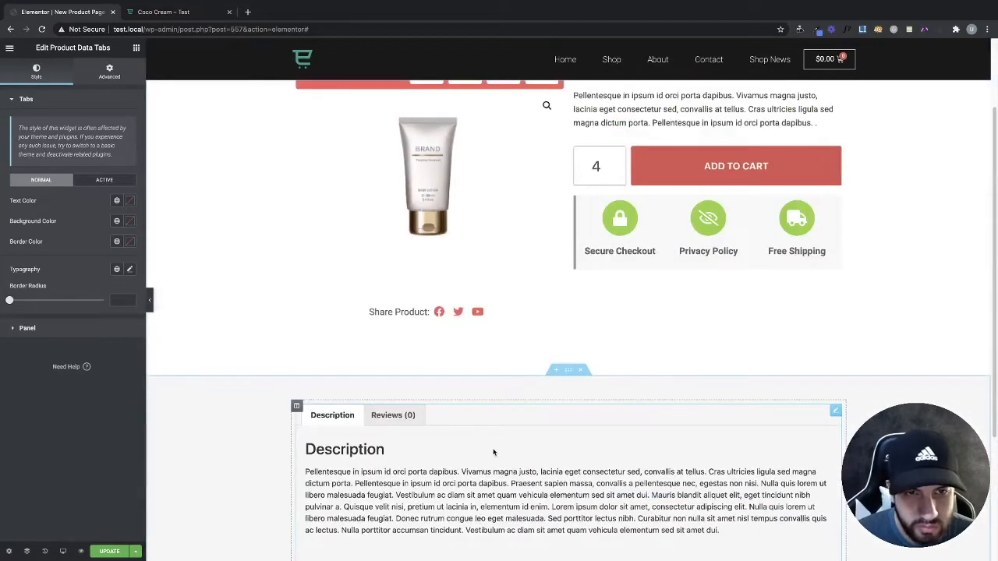
pyautogui.scroll(-1, 504, 454)
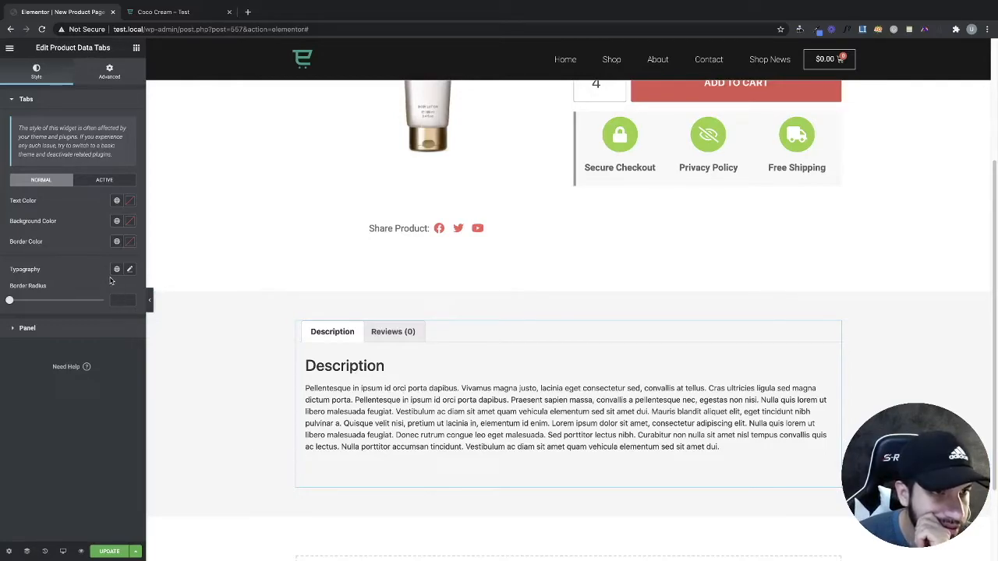
# - Set the normal-state tabs' background colour to white (#FFFFFF) and their border colour to light grey
pyautogui.click(128, 222)
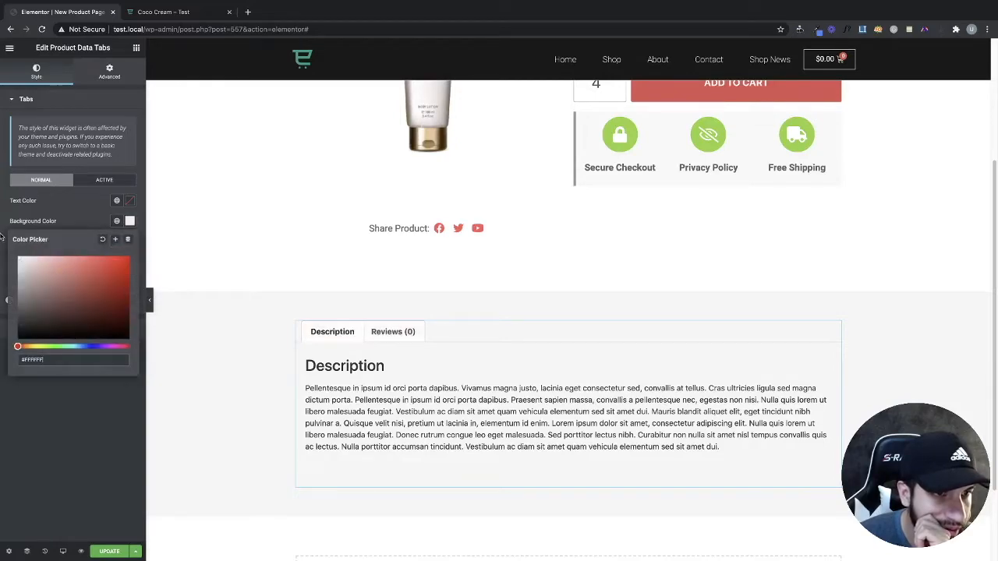
pyautogui.click(75, 209)
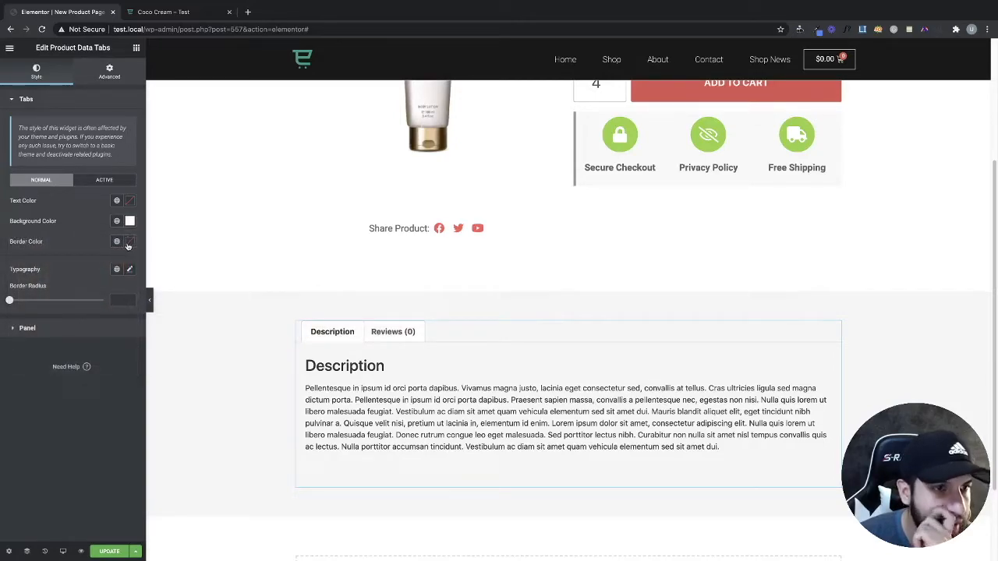
pyautogui.click(130, 242)
pyautogui.moveTo(19, 286)
pyautogui.mouseDown()
pyautogui.moveTo(24, 303)
pyautogui.moveTo(88, 333)
pyautogui.moveTo(7, 294)
pyautogui.mouseUp()
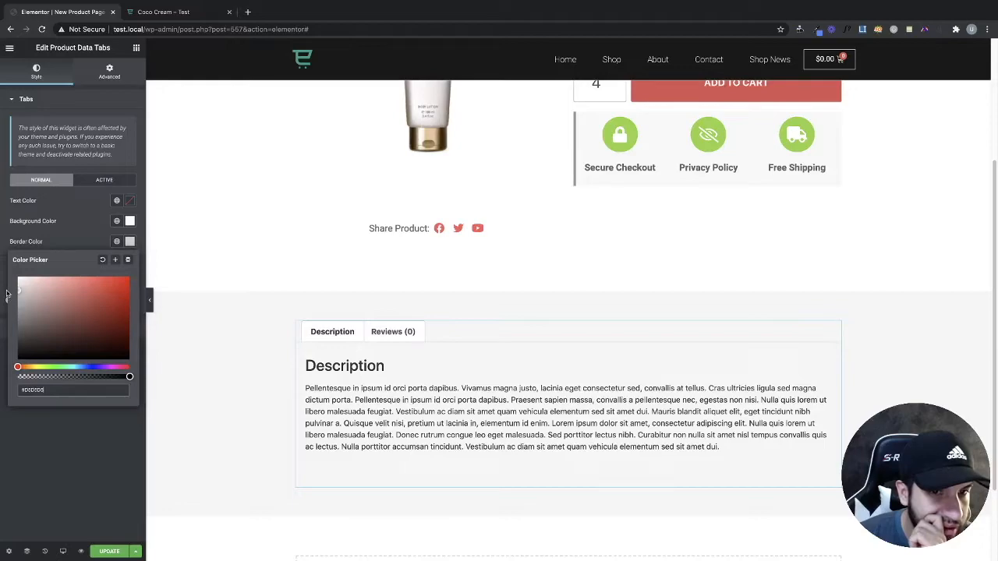
pyautogui.click(63, 243)
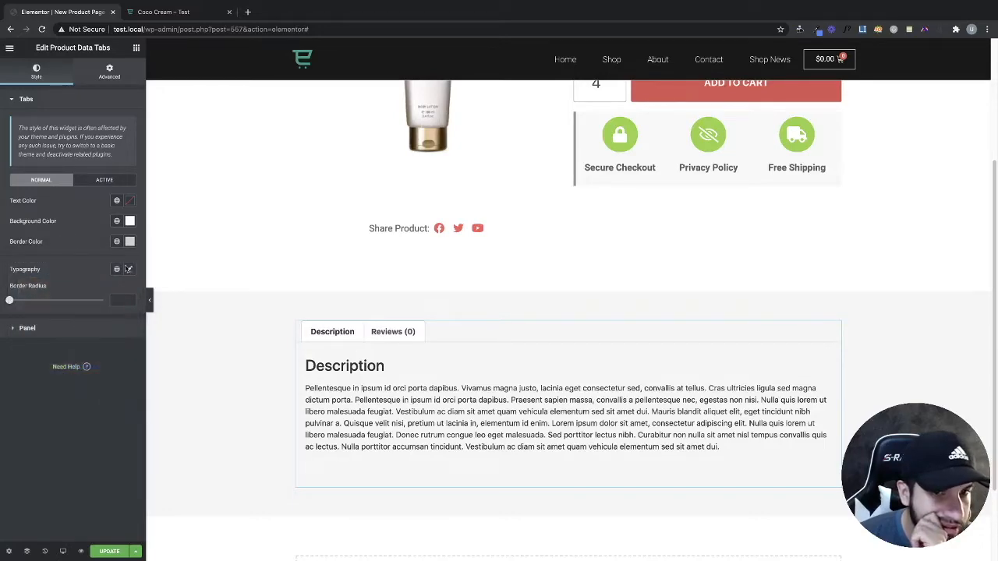
# - Apply the Primary global colour to the normal-state tab text and to the panel text
pyautogui.click(117, 201)
pyautogui.click(56, 251)
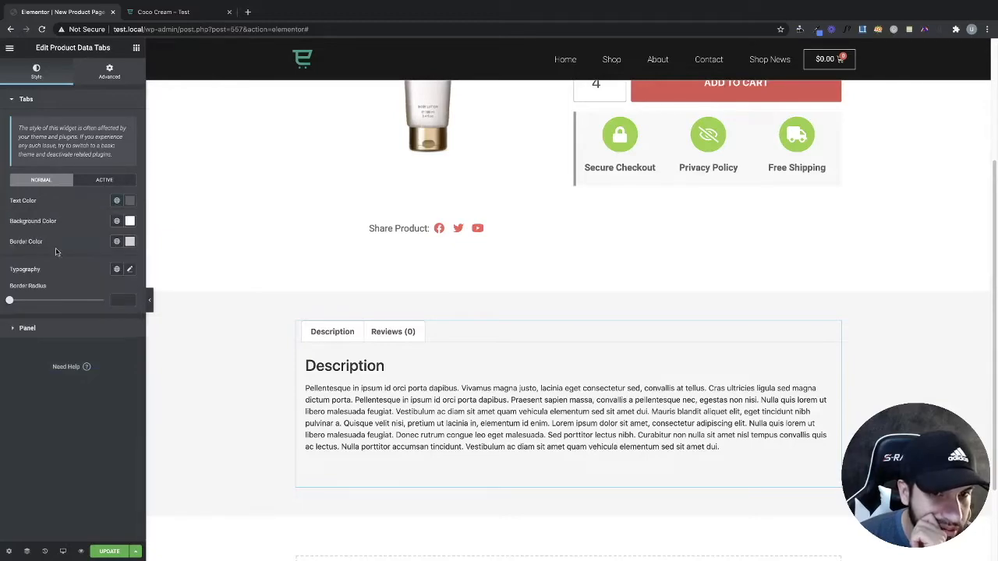
pyautogui.click(66, 328)
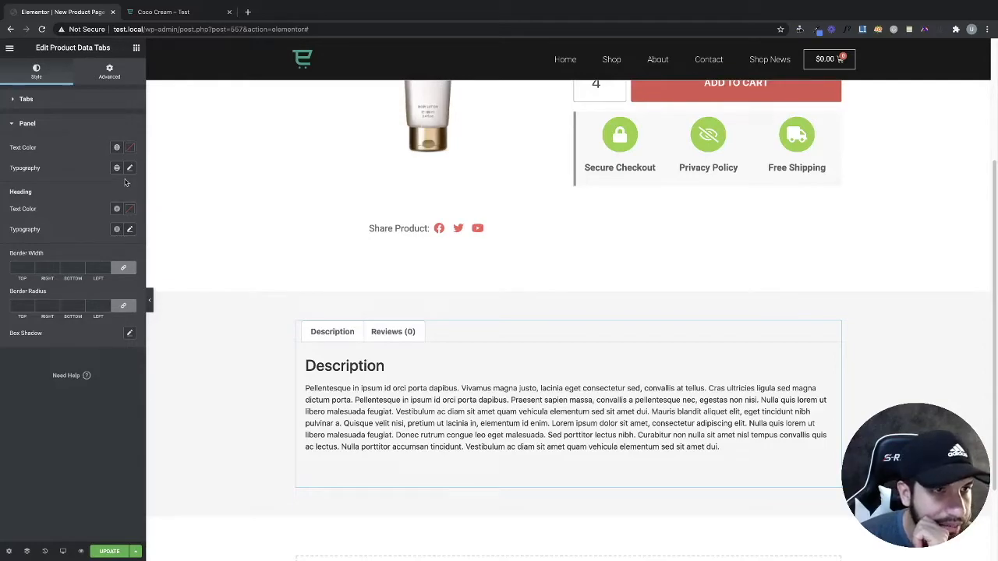
pyautogui.click(130, 148)
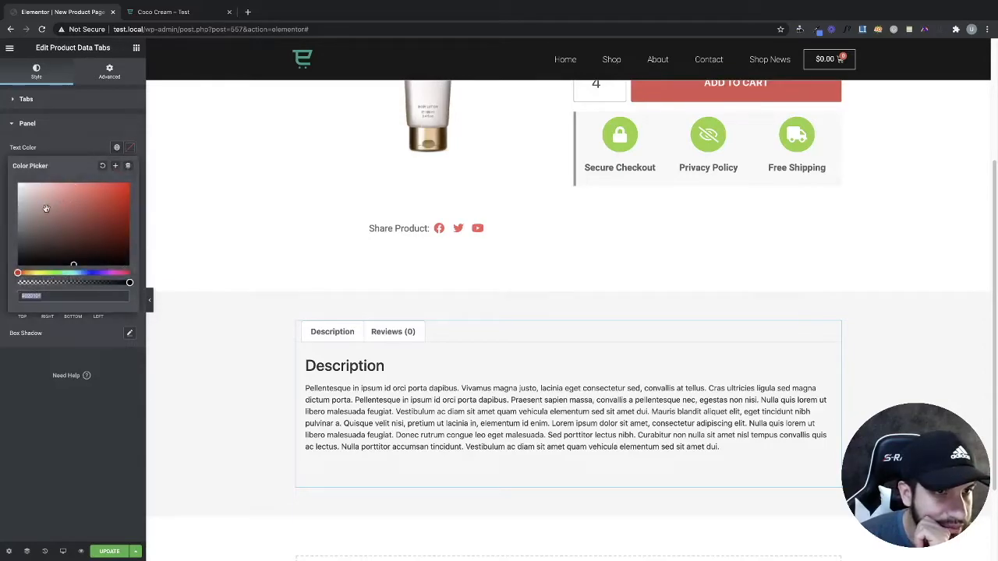
pyautogui.click(117, 147)
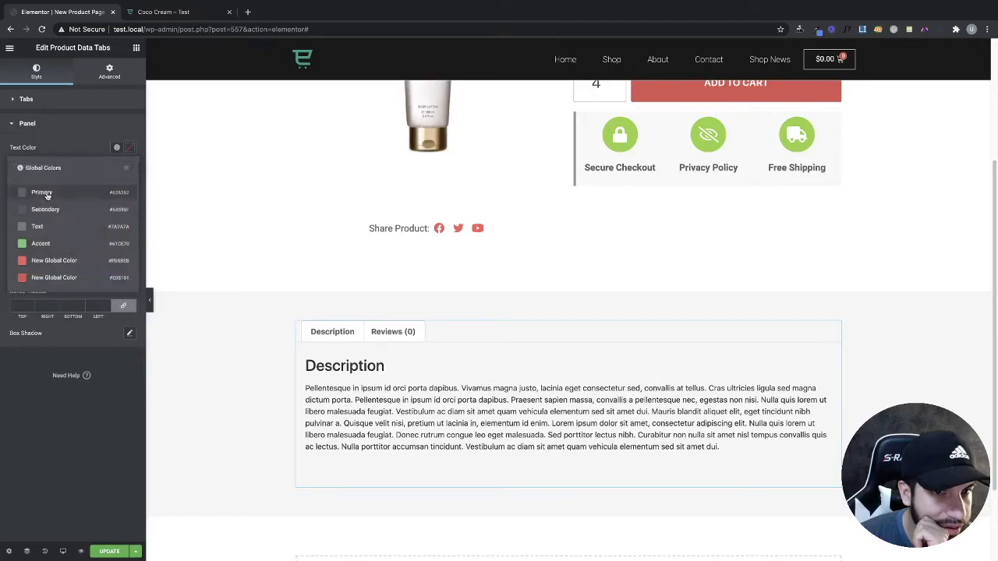
pyautogui.click(47, 196)
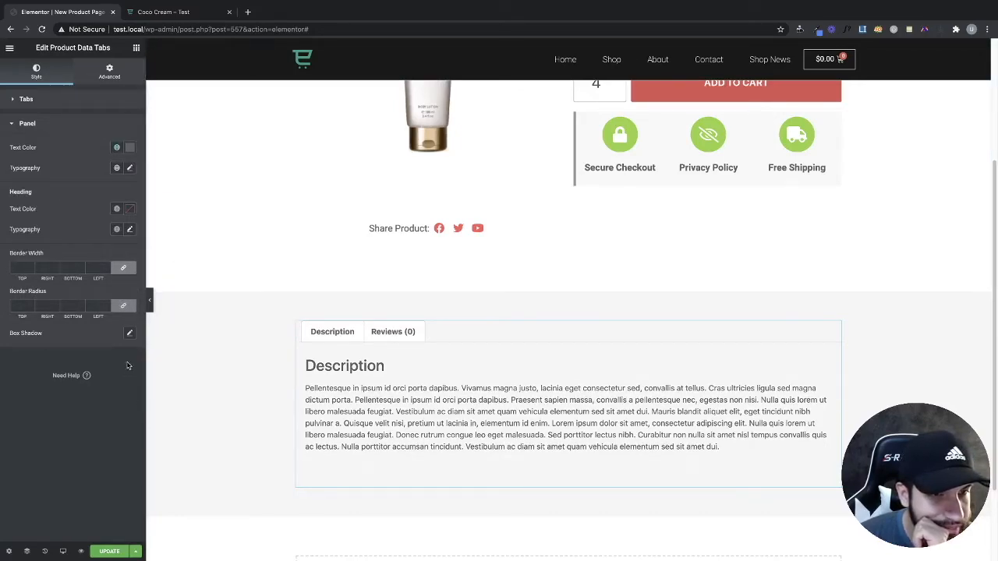
# - Try a box shadow with reduced opacity on the product data tabs panel, and reset it
pyautogui.click(131, 334)
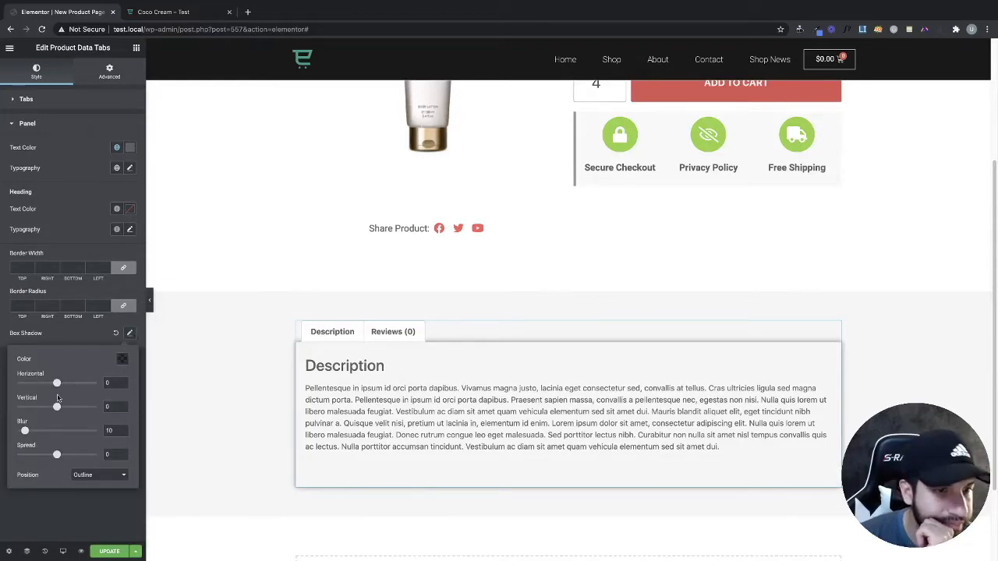
pyautogui.click(122, 359)
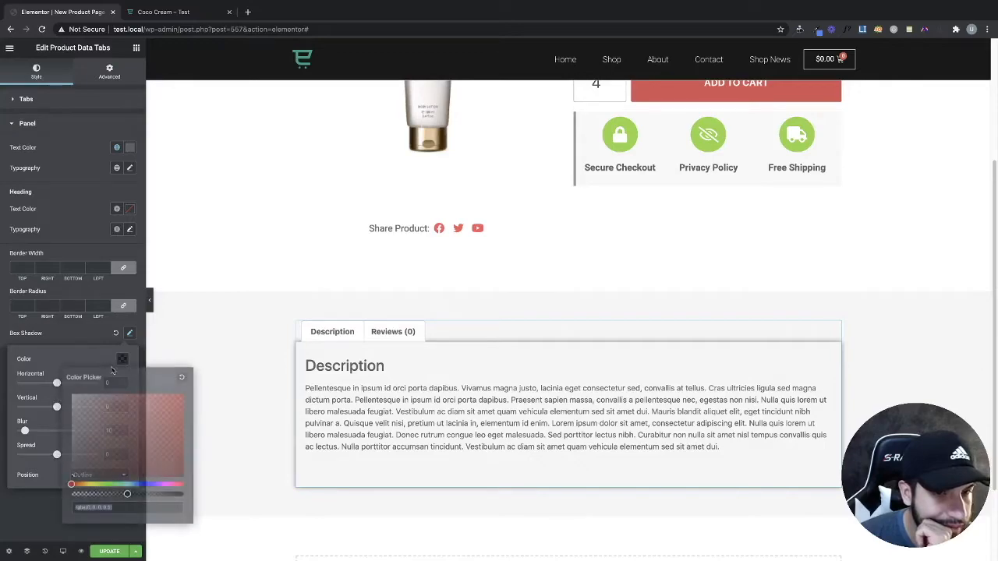
pyautogui.moveTo(127, 494); pyautogui.dragTo(88, 491)
pyautogui.click(23, 501)
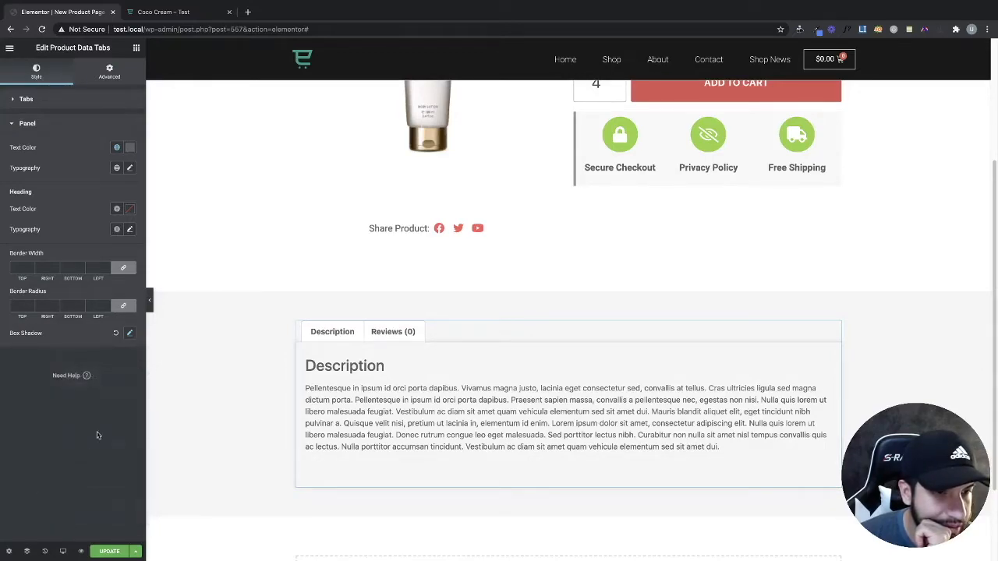
pyautogui.click(130, 334)
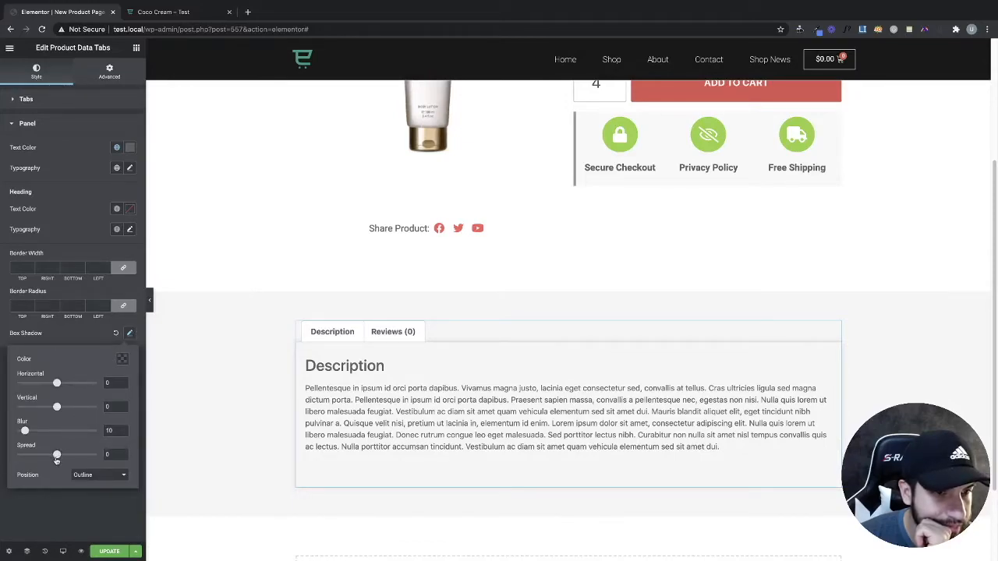
pyautogui.click(150, 300)
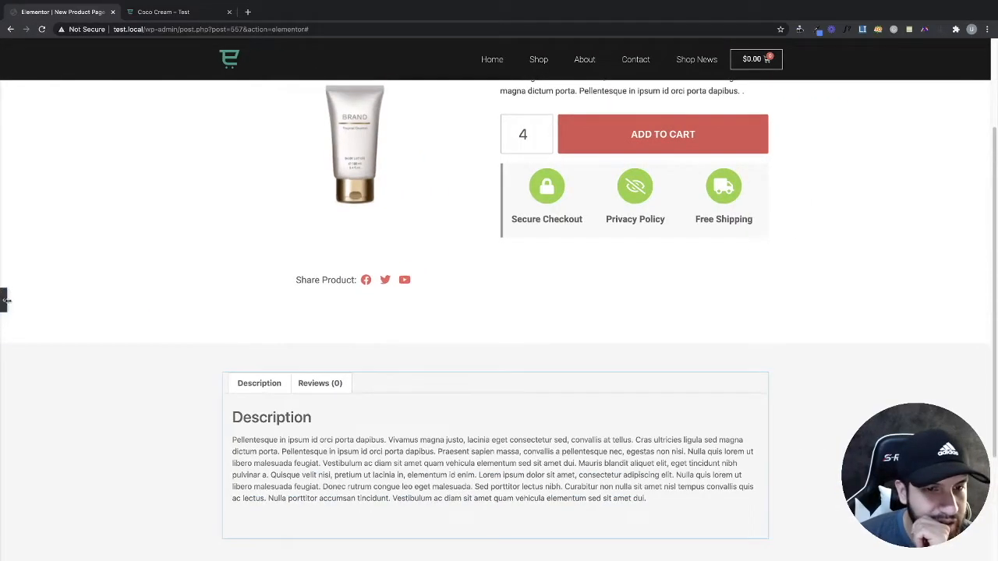
pyautogui.click(3, 300)
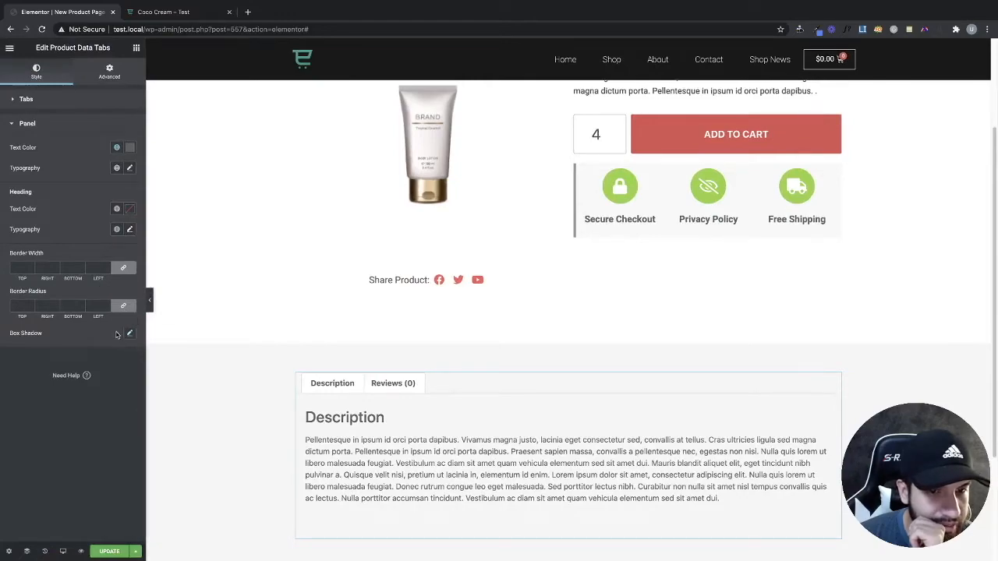
pyautogui.click(148, 299)
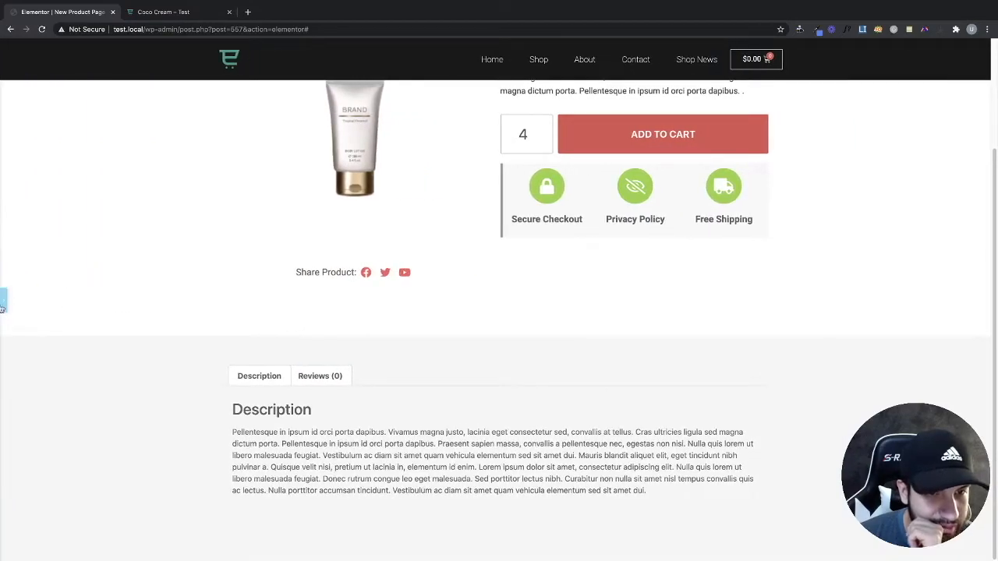
pyautogui.click(4, 302)
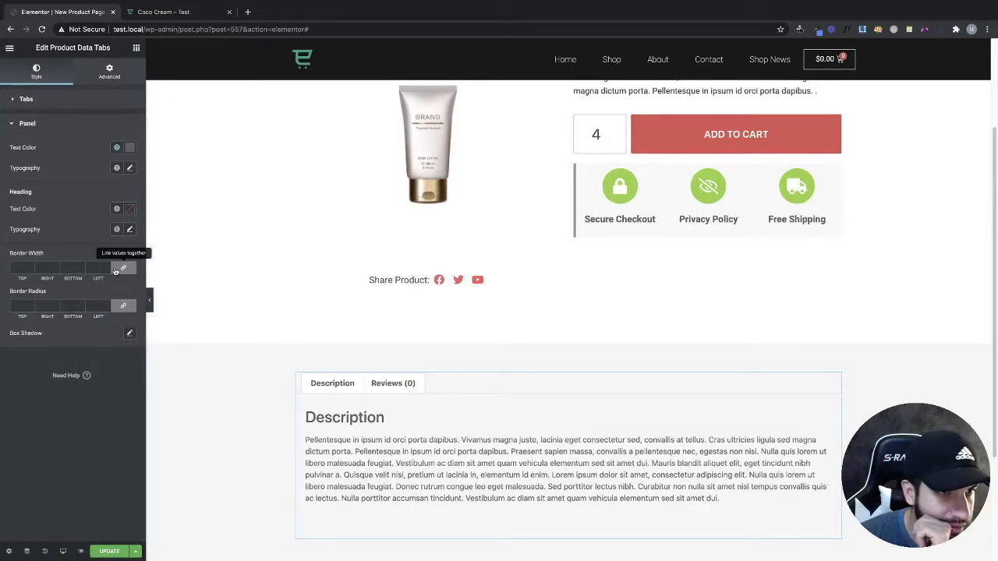
# - Set the panel's border width to 1 on all four sides, save the template and check the layout at full width
pyautogui.click(95, 268)
pyautogui.write('3')
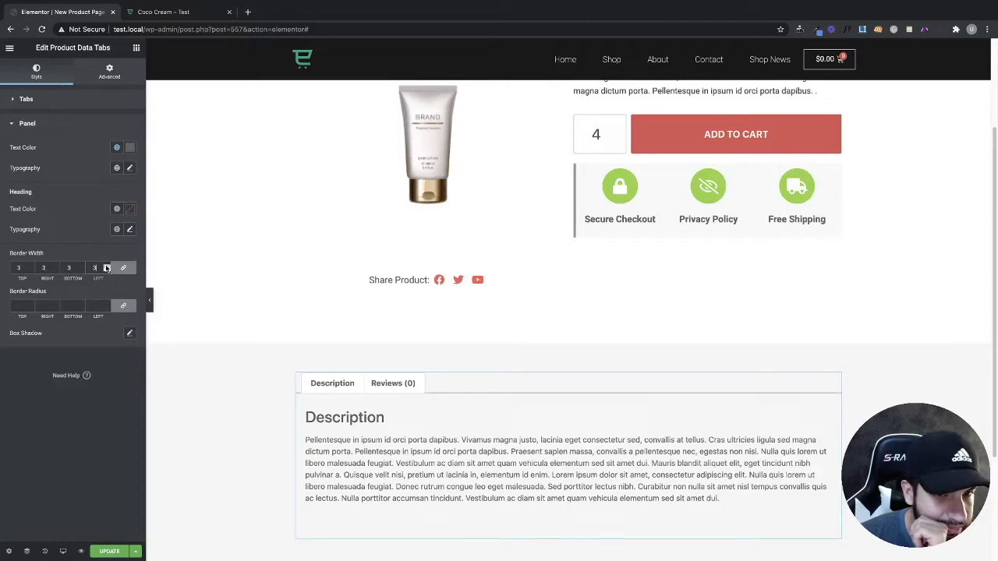
pyautogui.click(106, 270)
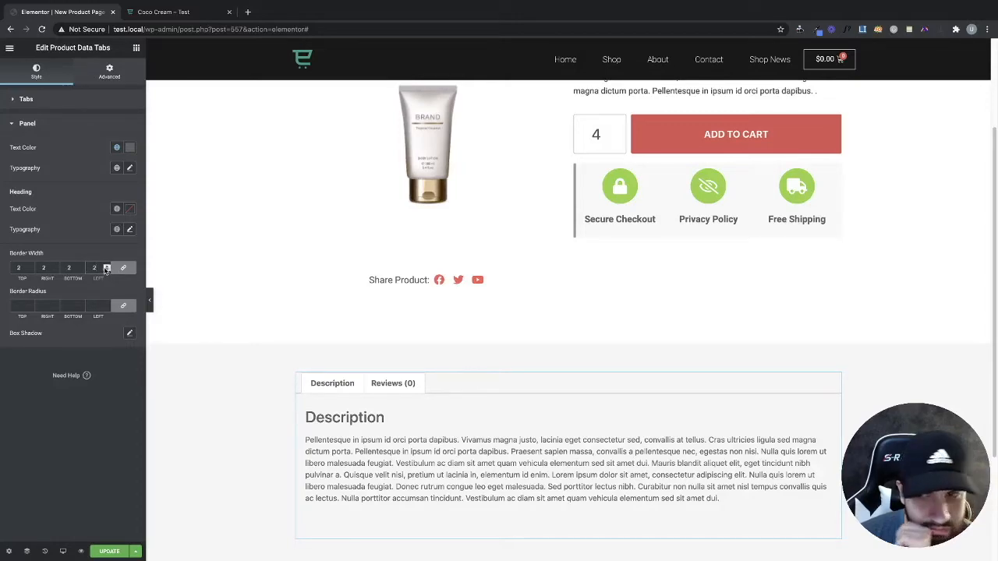
pyautogui.click(106, 270)
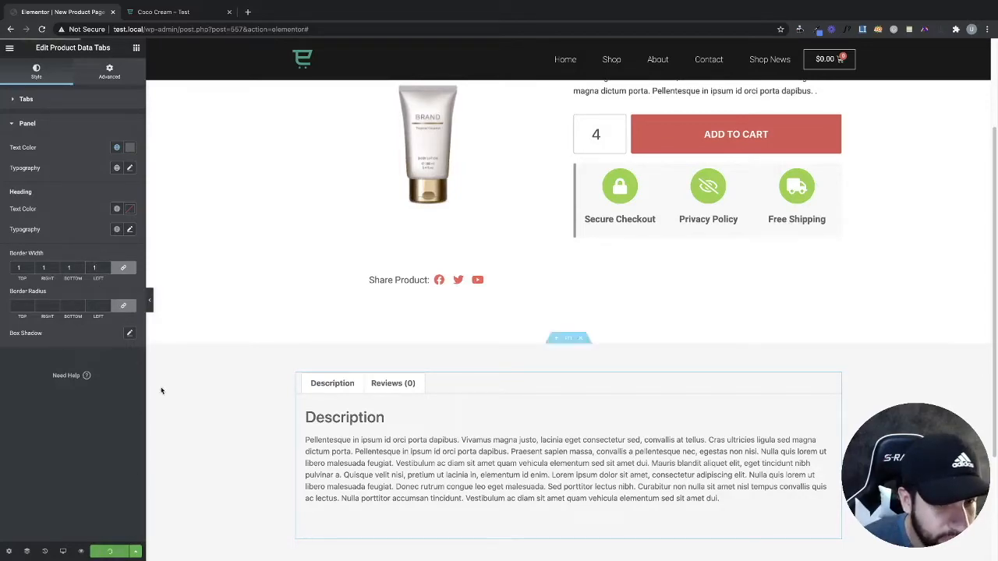
pyautogui.click(149, 300)
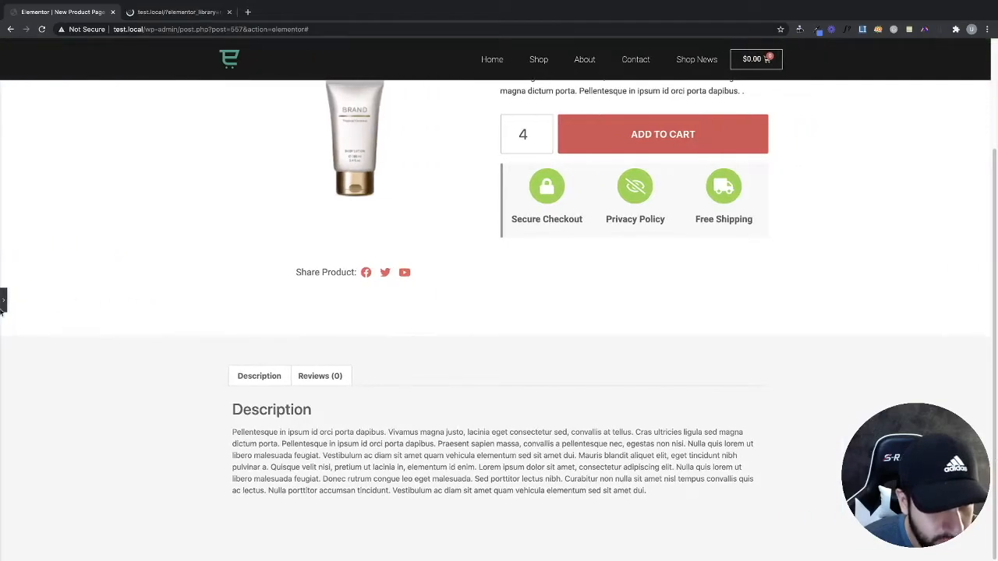
pyautogui.click(4, 300)
# - Try panel border widths of 0 and 2, return to 1, and view the tabs section on the preview page
pyautogui.click(106, 271)
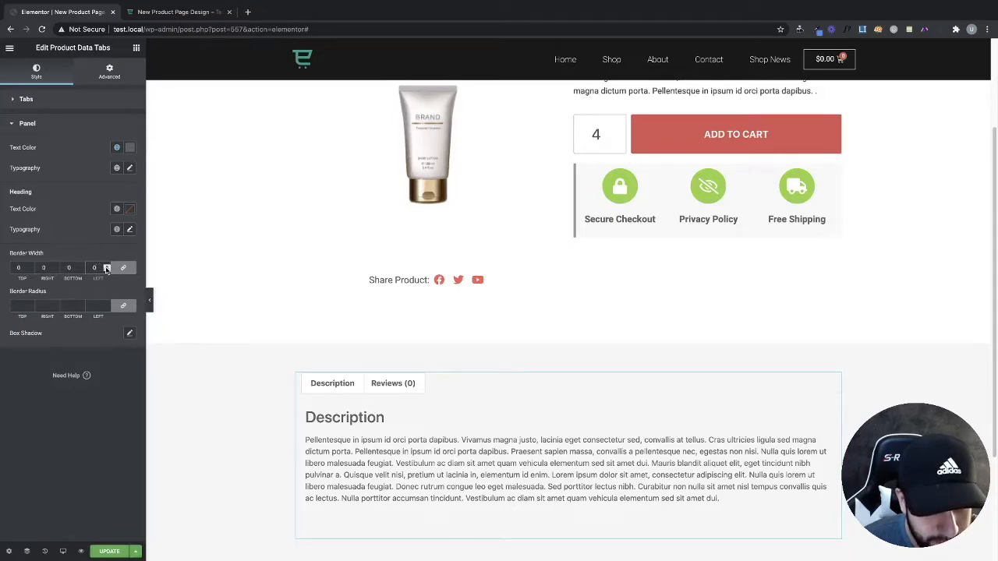
pyautogui.doubleClick(107, 266)
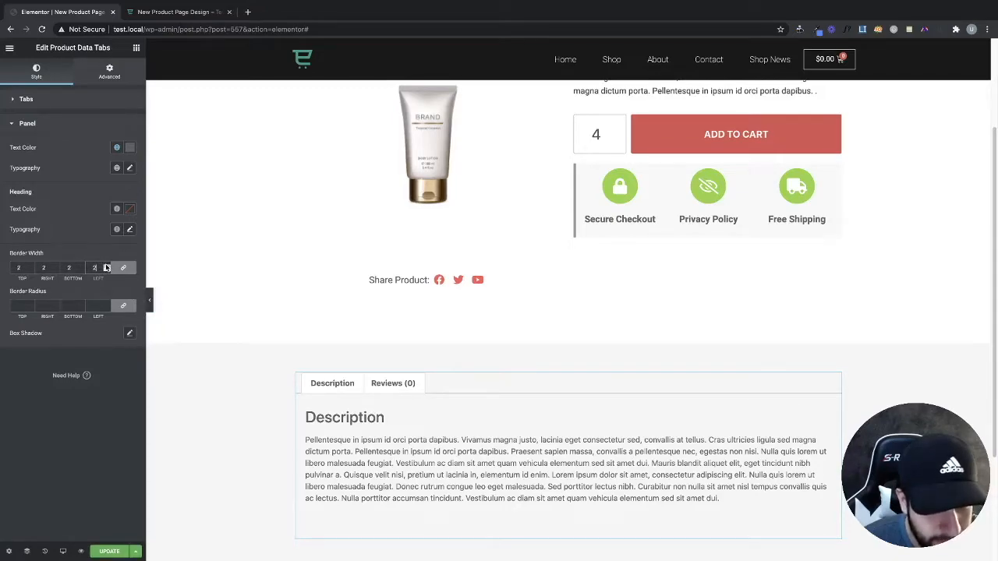
pyautogui.click(107, 270)
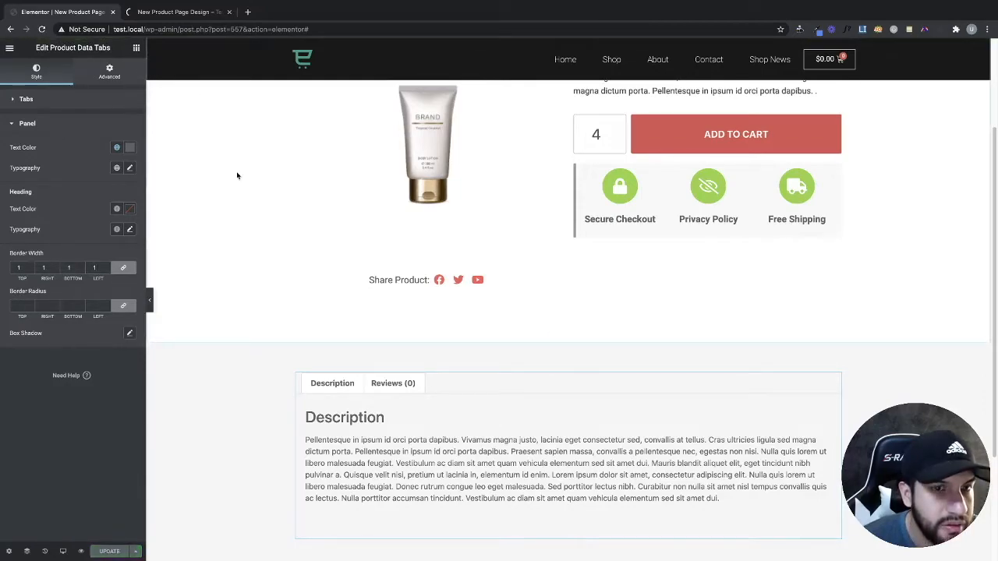
pyautogui.scroll(-5, 414, 279)
pyautogui.scroll(1, 358, 259)
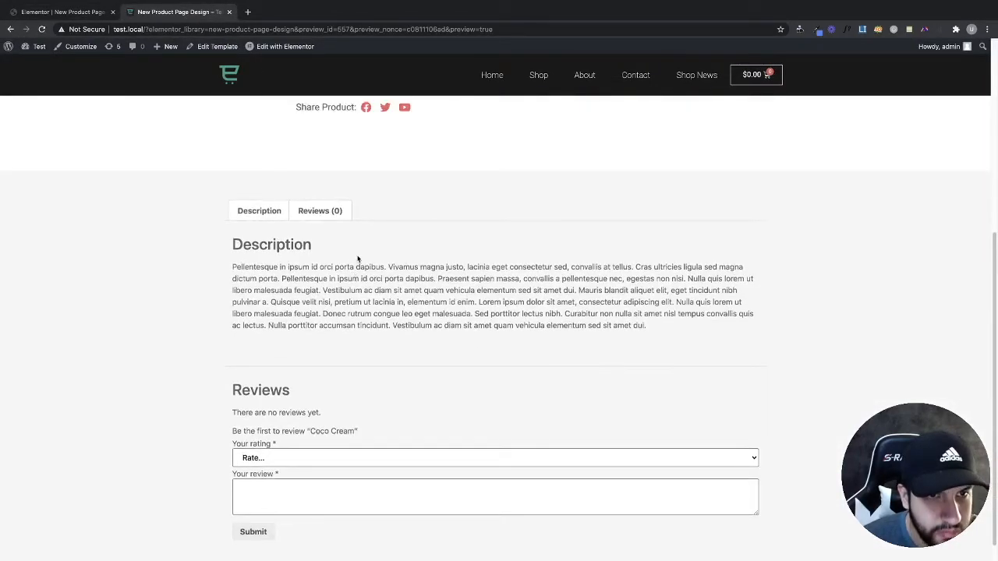
# - Set the border radius of the product data tabs to 0 in the Elementor template
pyautogui.click(67, 12)
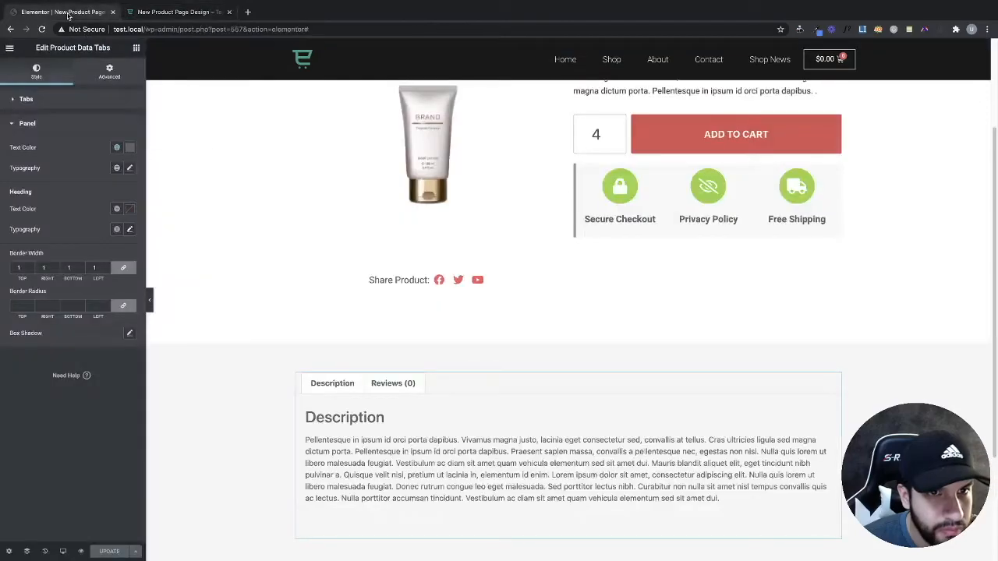
pyautogui.click(51, 104)
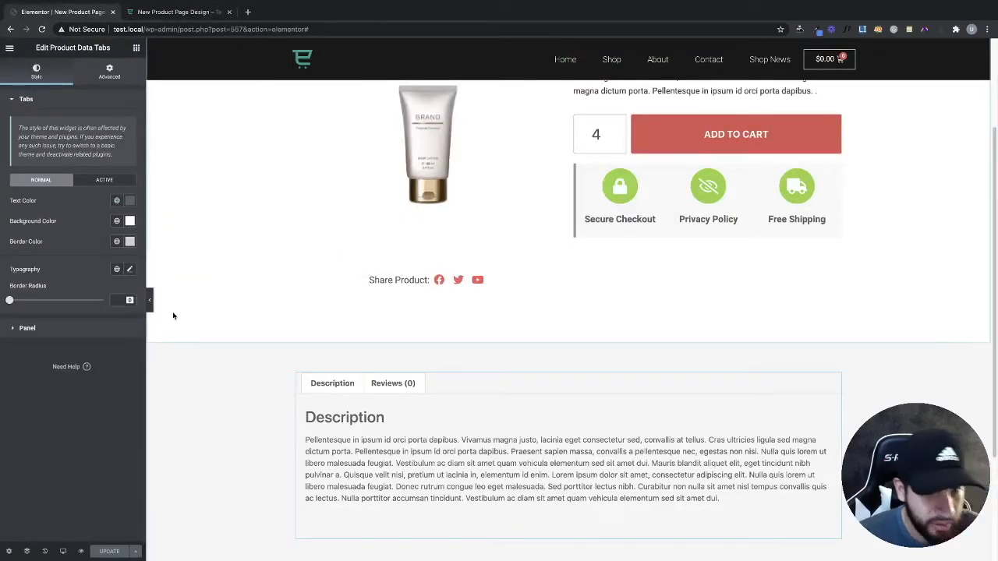
pyautogui.write('0')
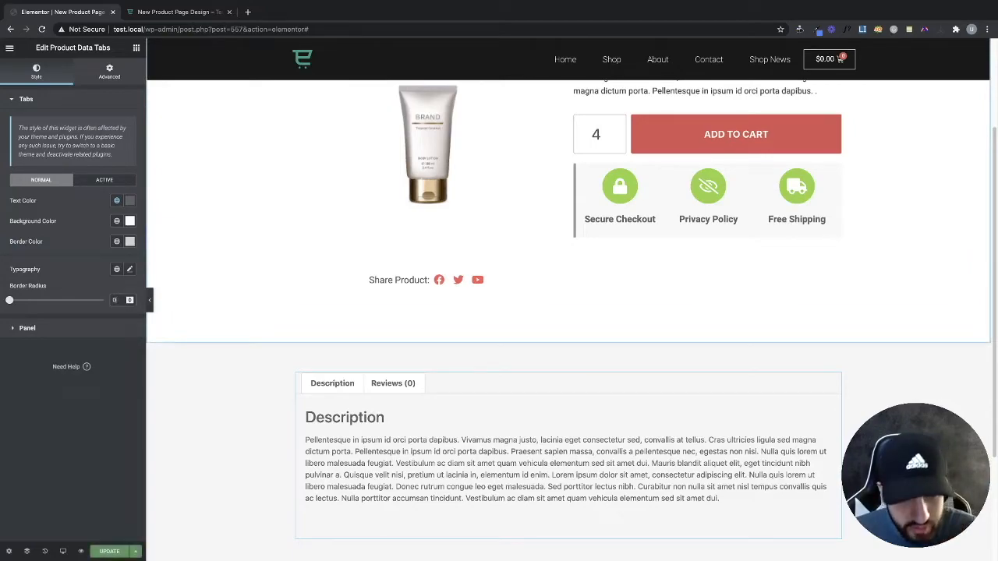
# - Clear the normal-state tabs' background colour and check the inactive tab at full page width
pyautogui.click(117, 241)
pyautogui.click(129, 221)
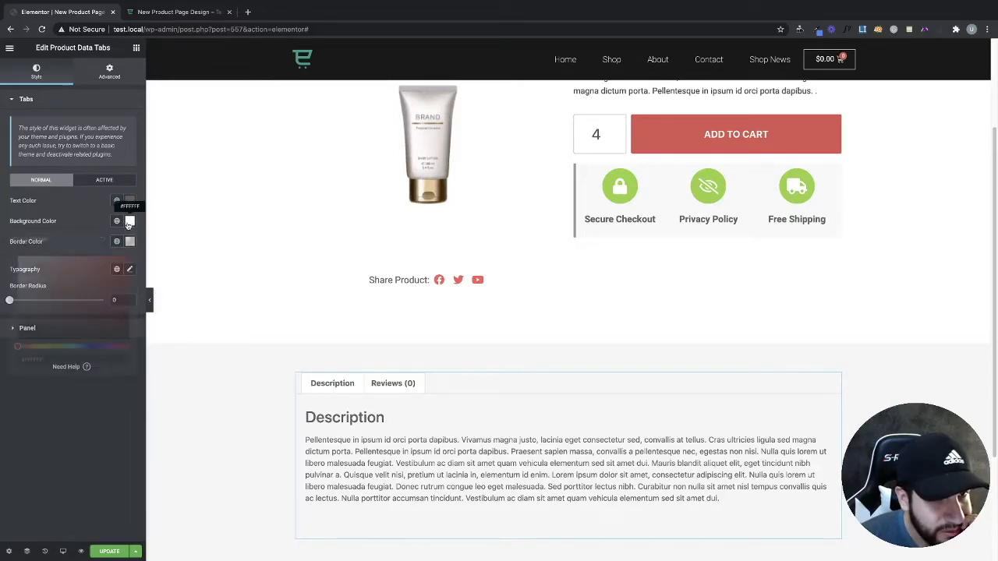
pyautogui.click(130, 222)
pyautogui.click(130, 222)
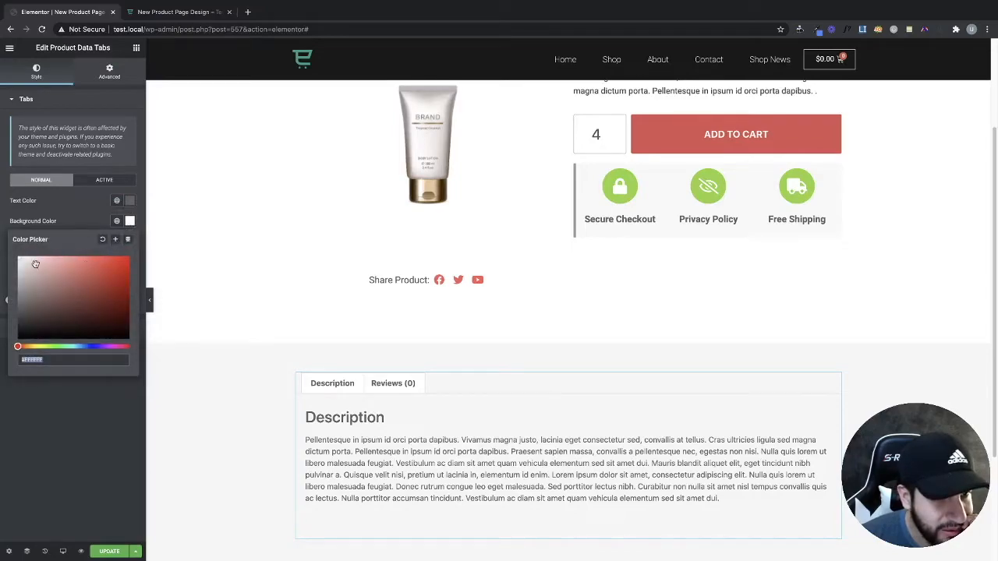
pyautogui.moveTo(25, 258); pyautogui.dragTo(13, 266)
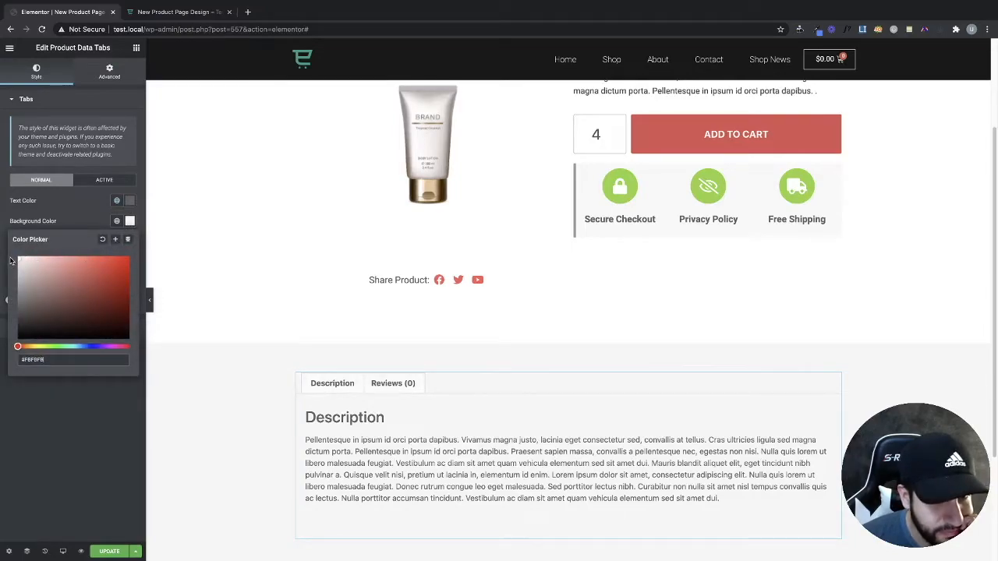
pyautogui.click(103, 240)
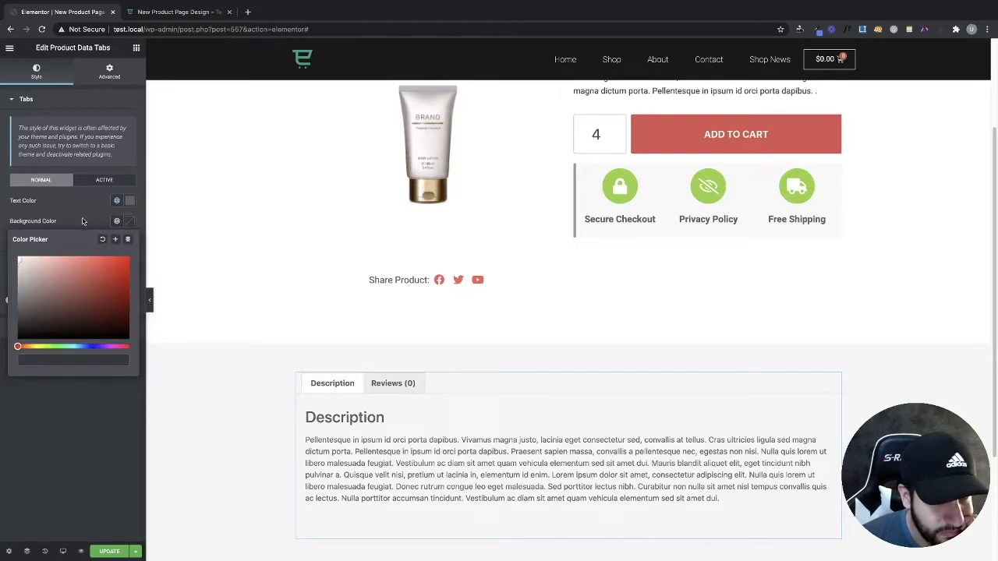
pyautogui.click(81, 221)
pyautogui.click(149, 300)
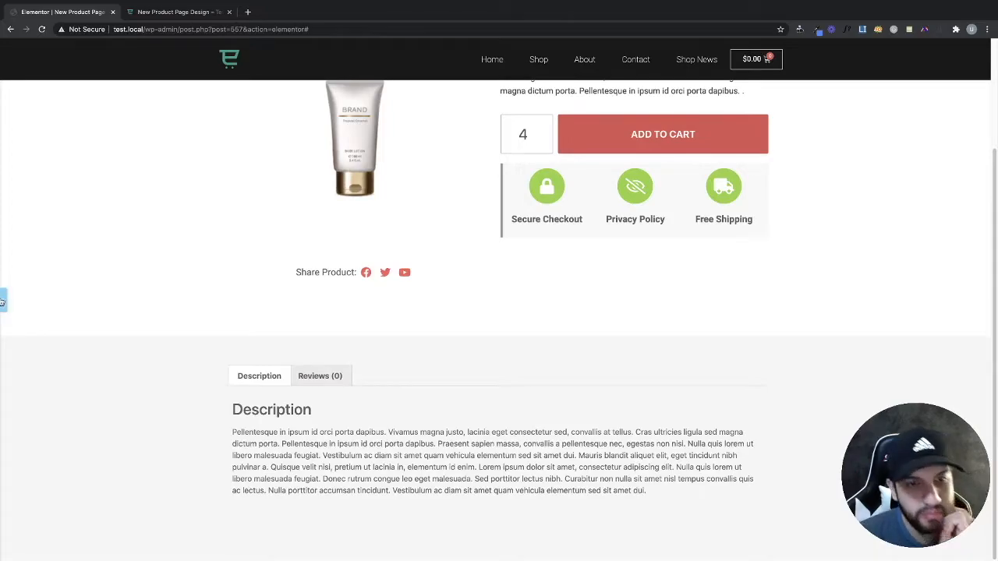
pyautogui.click(5, 298)
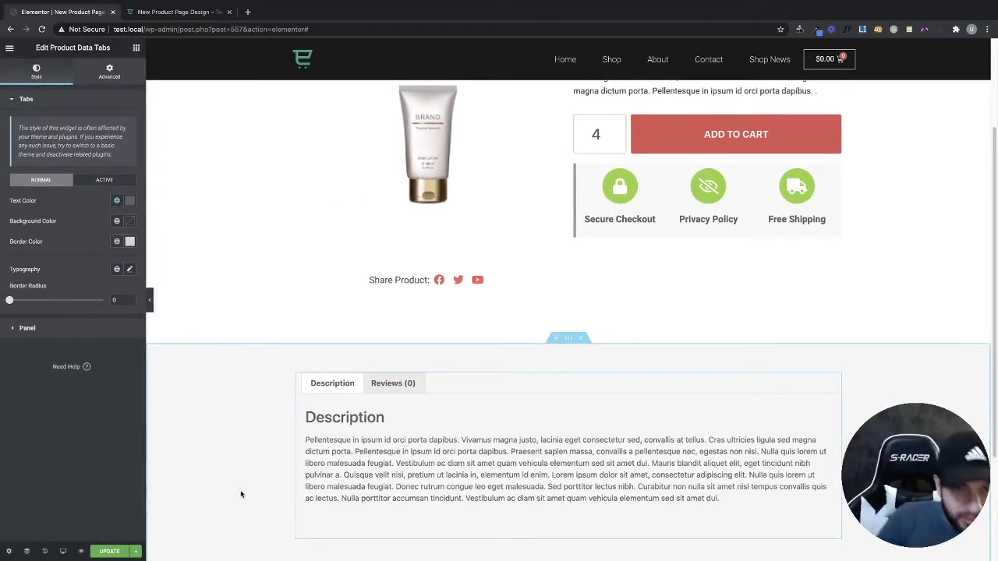
# - Update the template and reload the preview page to check the product layout and the tabs section
pyautogui.click(106, 551)
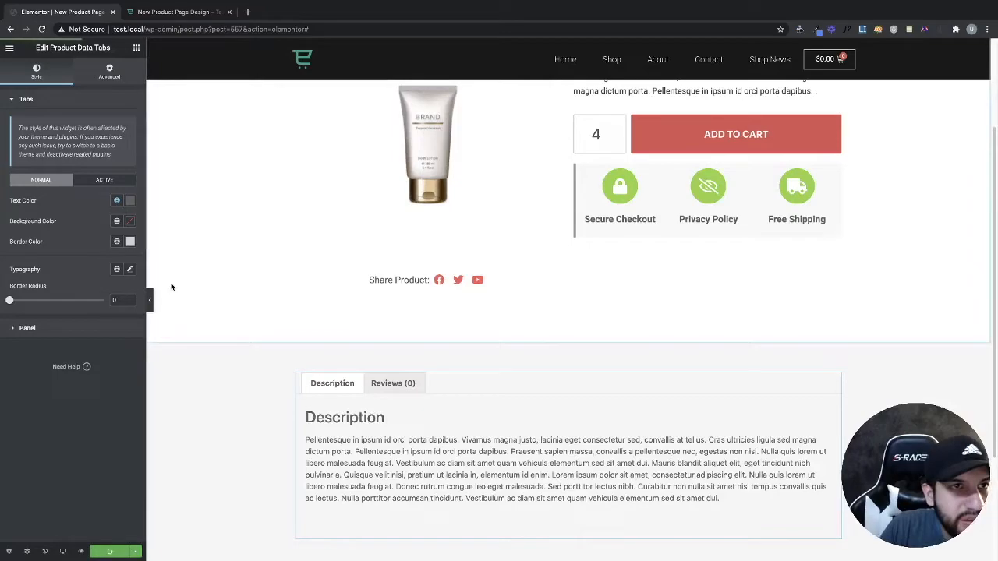
pyautogui.click(156, 16)
pyautogui.press('super+r')
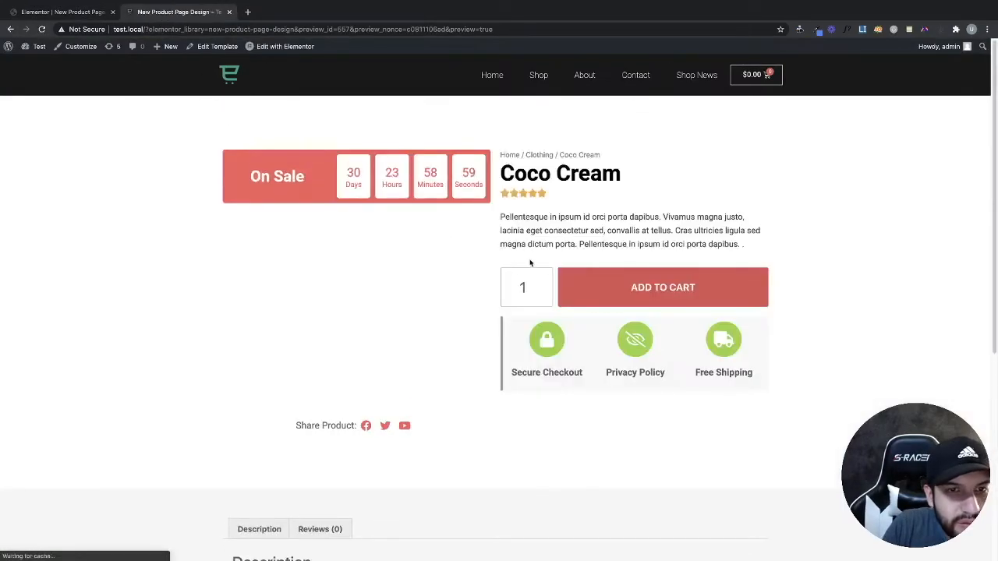
pyautogui.scroll(-3, 530, 261)
pyautogui.scroll(1, 503, 267)
pyautogui.scroll(-3, 496, 278)
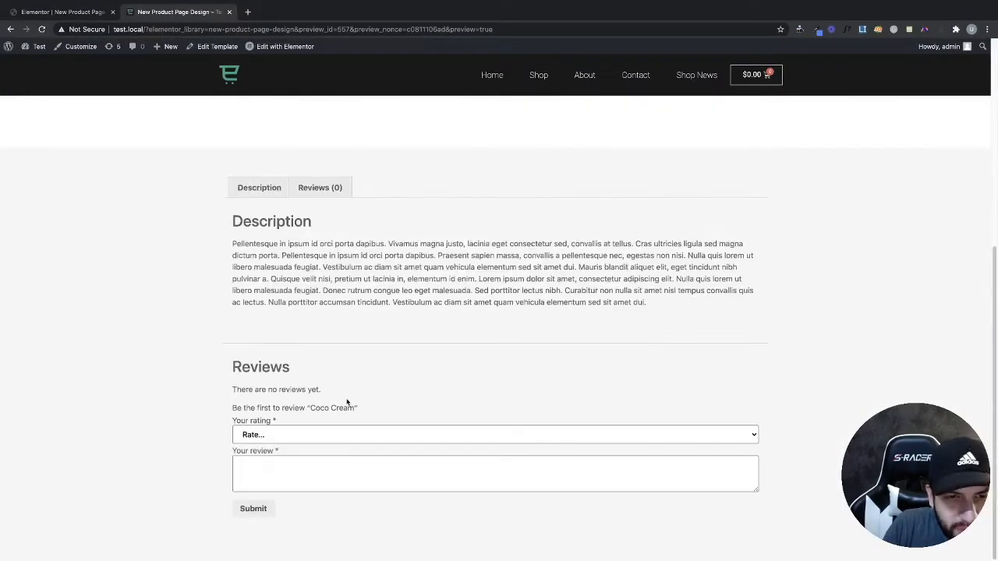
pyautogui.scroll(5, 468, 346)
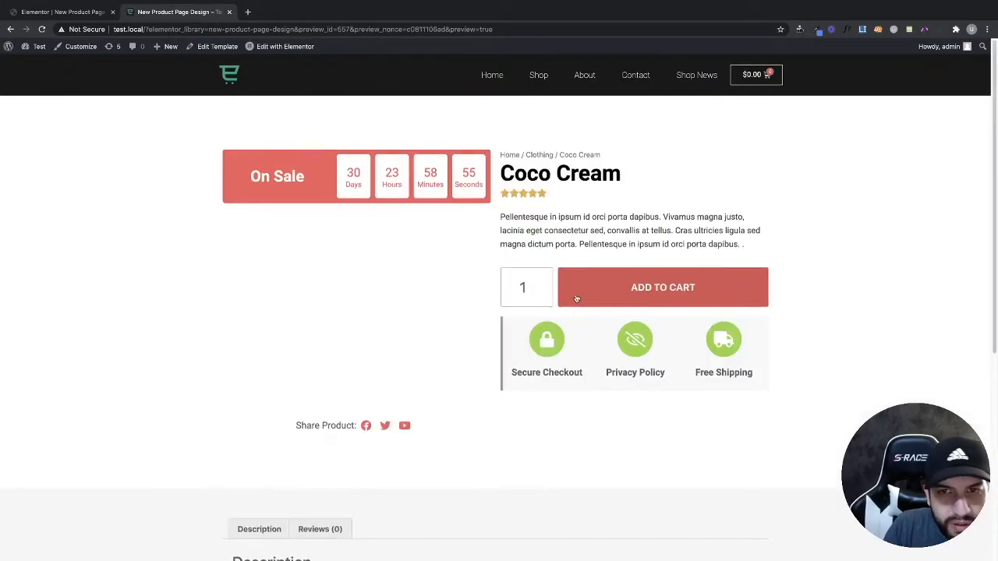
# - Open the live Coco Cream product page from the Shop page
pyautogui.click(538, 75)
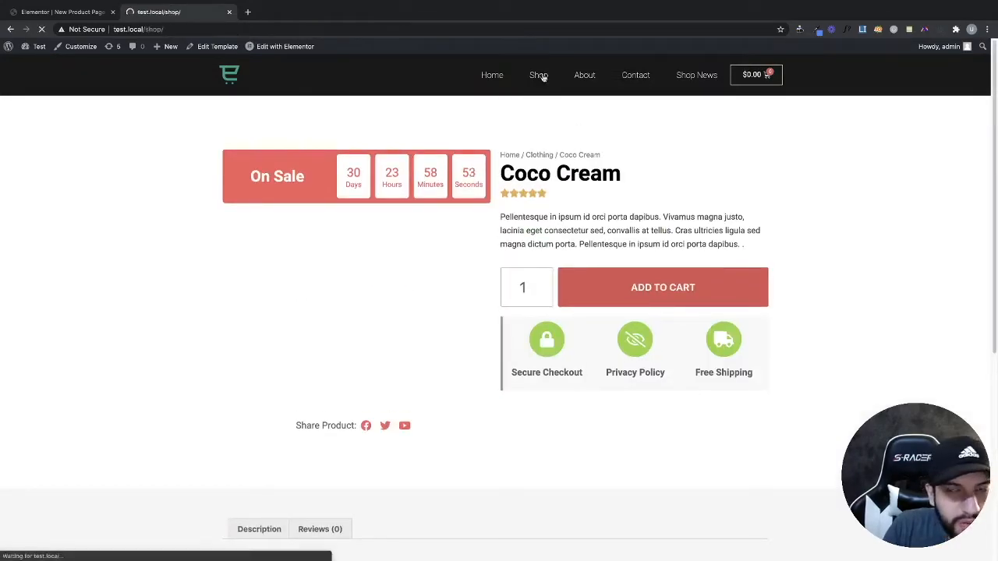
pyautogui.scroll(-2, 649, 308)
pyautogui.click(668, 432)
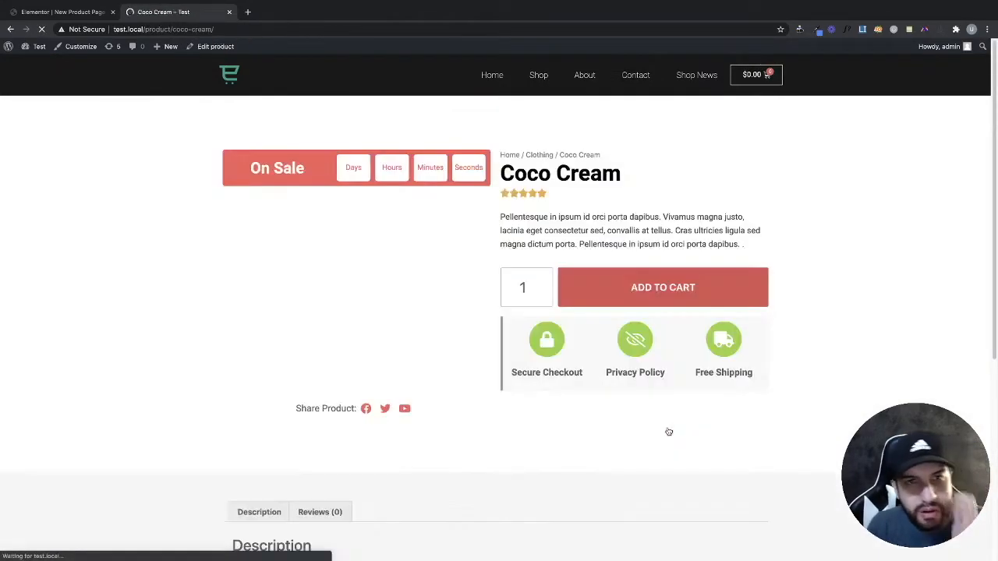
# - Switch between the Description and Reviews tabs on the live product page and examine the overall layout
pyautogui.scroll(-2, 570, 409)
pyautogui.click(312, 376)
pyautogui.click(263, 377)
pyautogui.scroll(2, 476, 403)
pyautogui.scroll(-2, 476, 403)
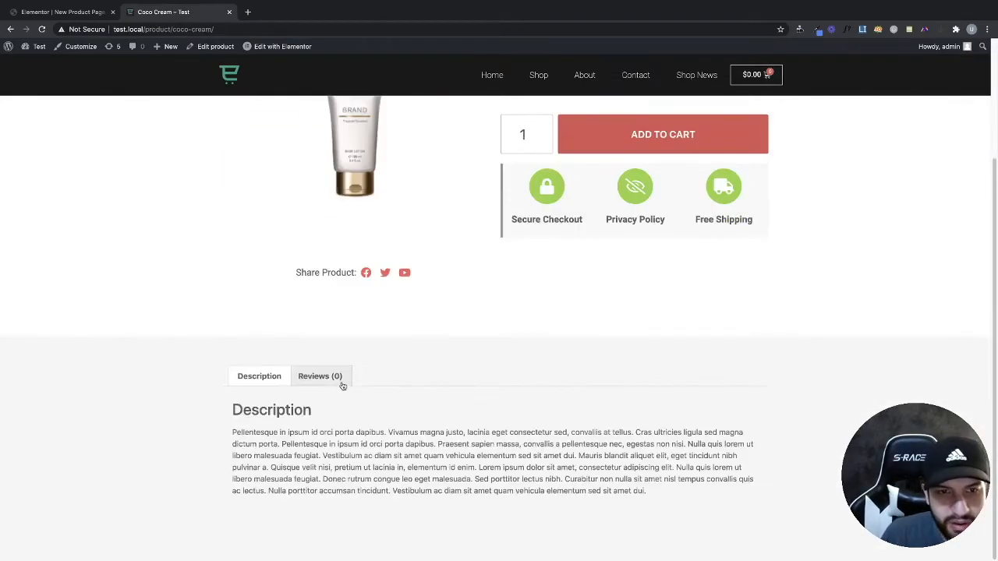
pyautogui.click(334, 378)
pyautogui.click(277, 375)
pyautogui.scroll(2, 507, 383)
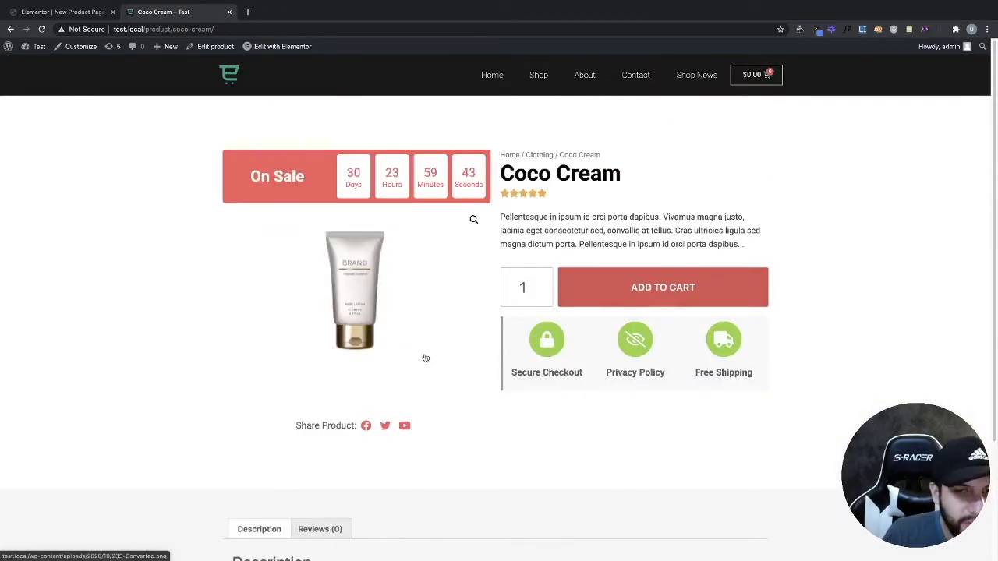
pyautogui.scroll(-2, 482, 397)
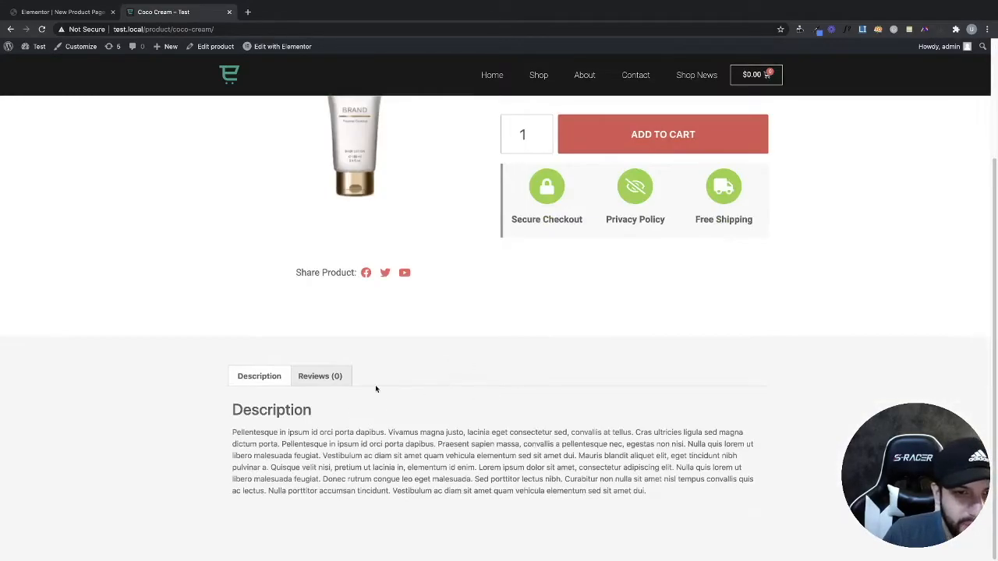
pyautogui.scroll(2, 361, 452)
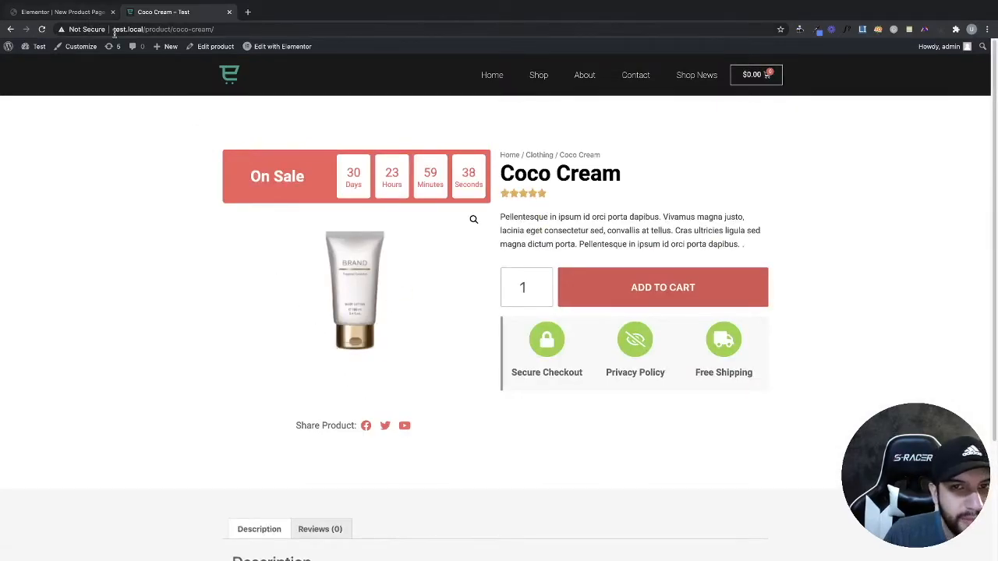
# - Return to the template editor and add a single-column section below the product data tabs section
pyautogui.click(100, 12)
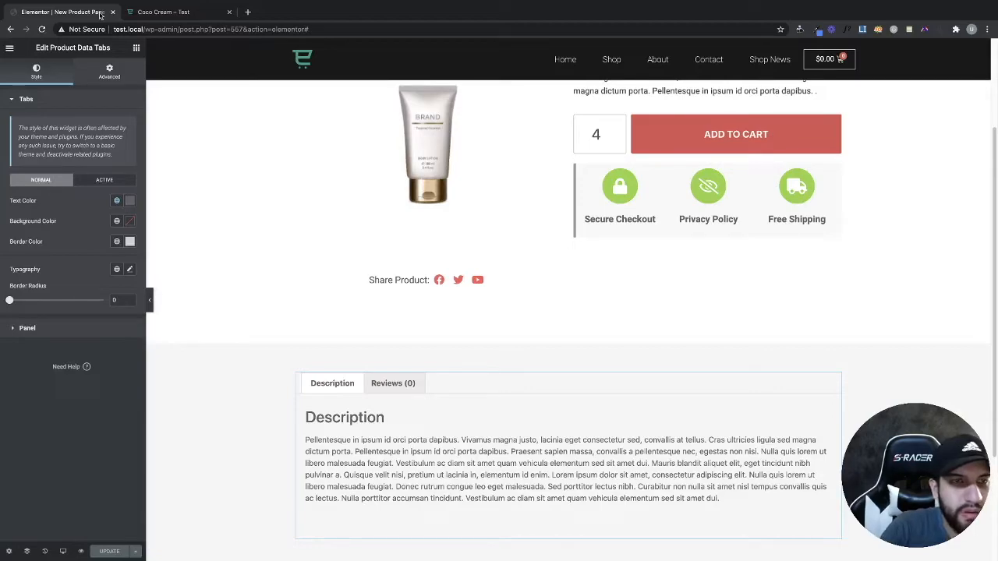
pyautogui.scroll(-2, 554, 227)
pyautogui.scroll(1, 552, 334)
pyautogui.scroll(-1, 552, 334)
pyautogui.click(554, 479)
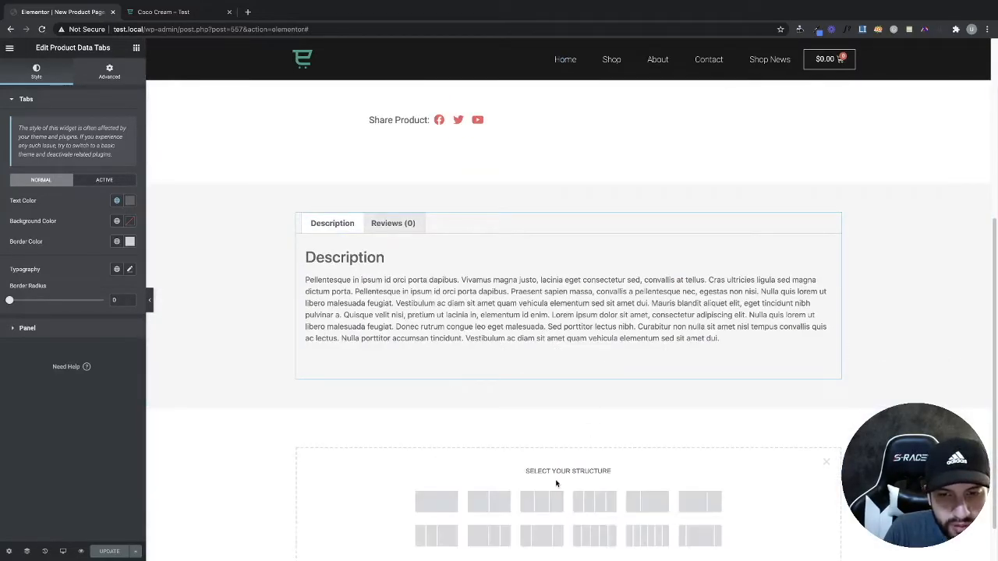
pyautogui.click(435, 501)
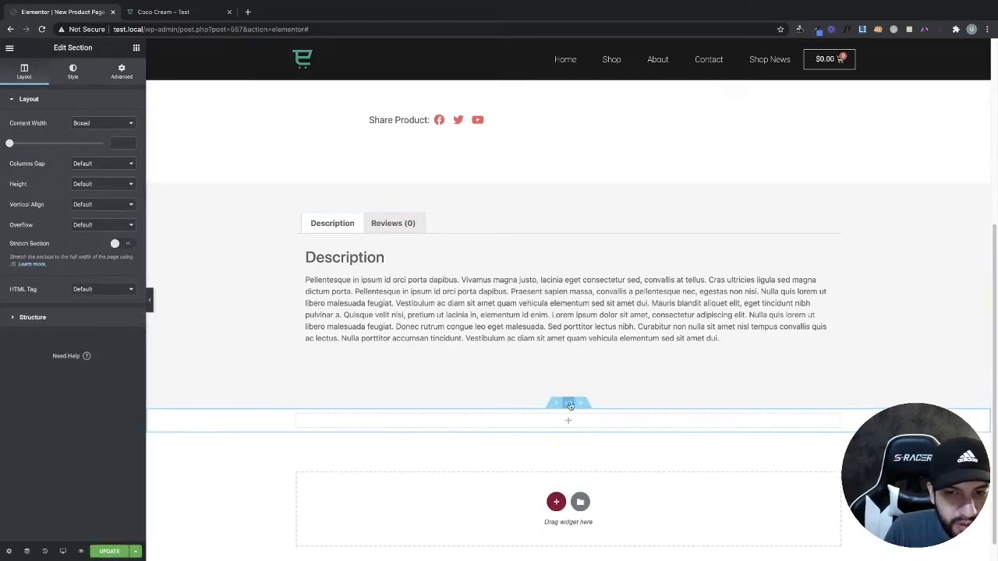
# - Set the new section's padding to 50 px at the top and bottom, with the sides unlinked
pyautogui.click(121, 71)
pyautogui.click(124, 187)
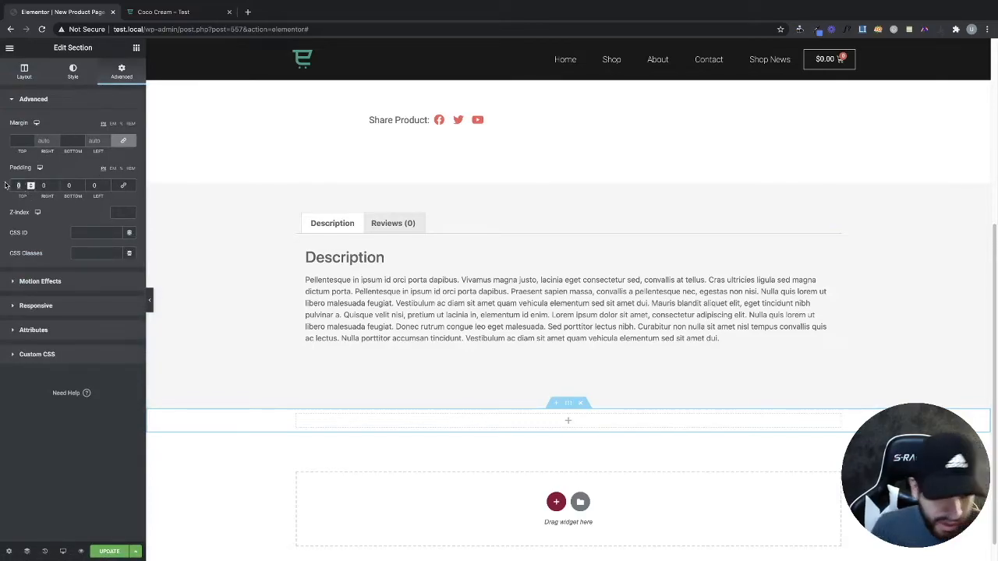
pyautogui.write('50')
pyautogui.press('Tab')
pyautogui.press('Tab')
pyautogui.write('5')
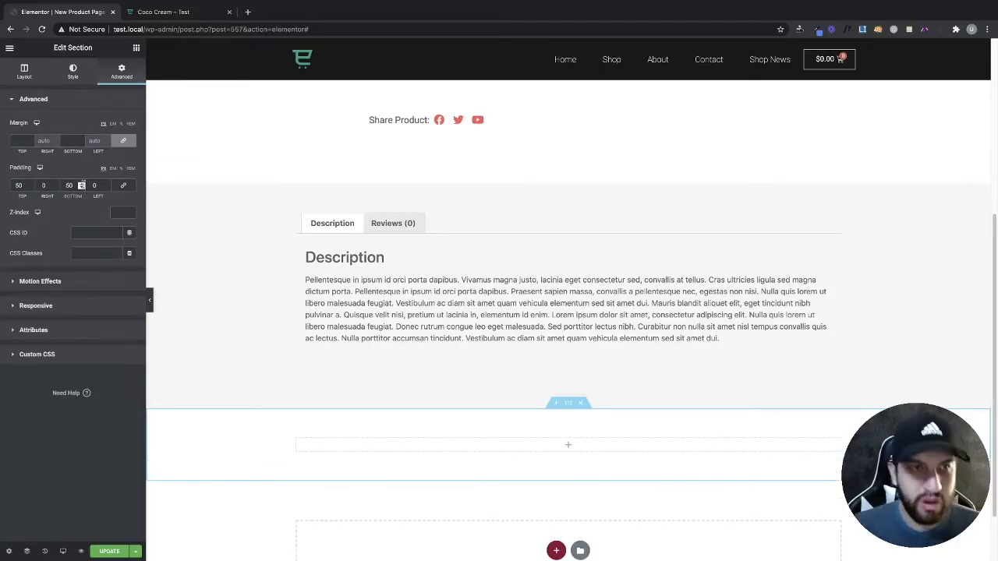
# - Add the Product Related widget to the new empty section
pyautogui.click(135, 48)
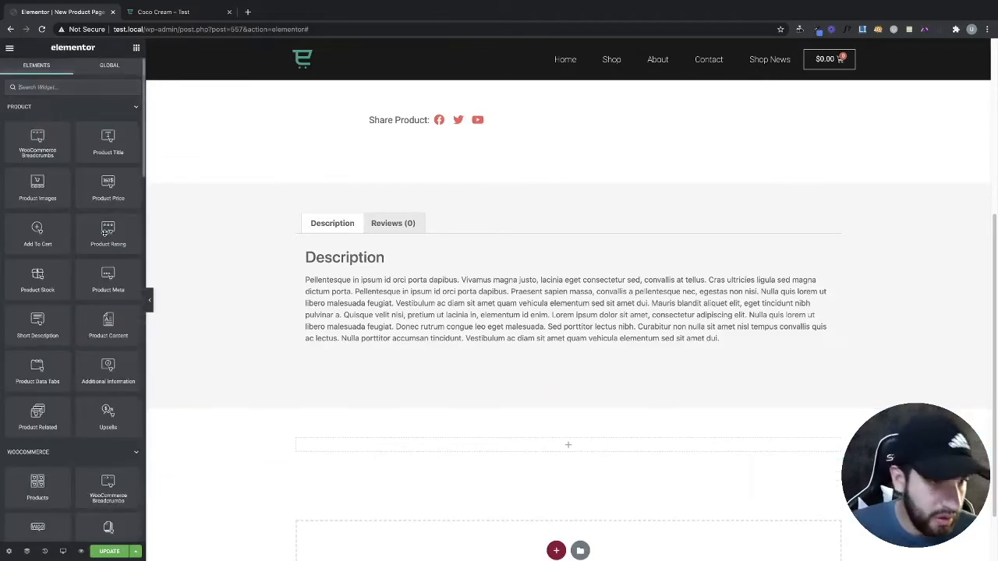
pyautogui.moveTo(43, 419); pyautogui.dragTo(560, 447)
pyautogui.scroll(-3, 452, 387)
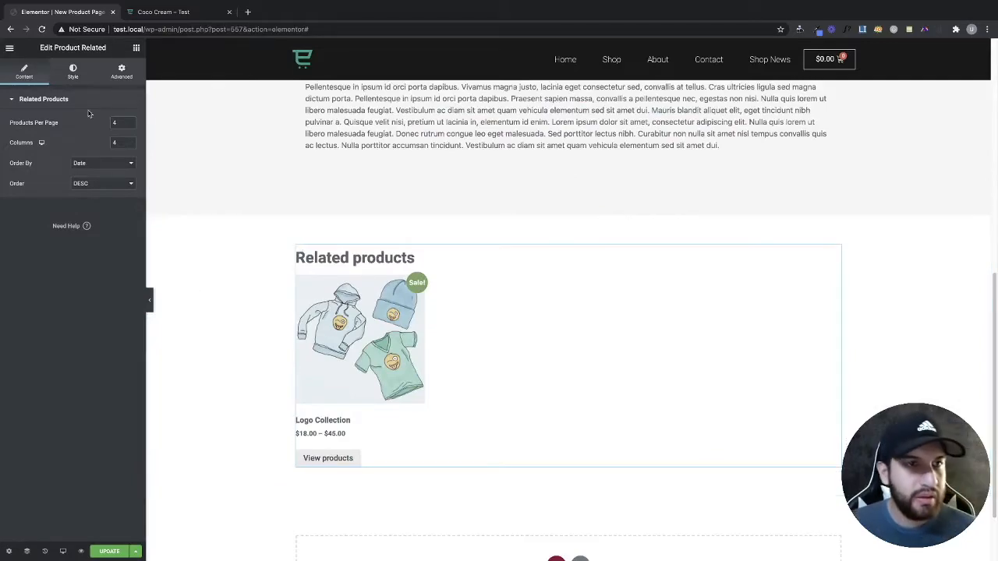
# - Set the related products' title colour to the global Primary colour
pyautogui.click(76, 76)
pyautogui.scroll(-5, 126, 203)
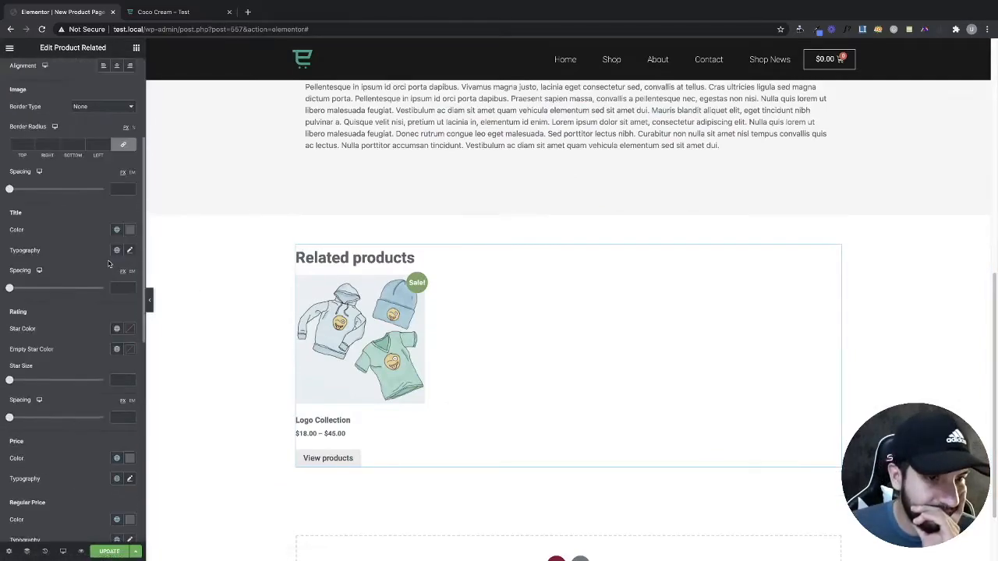
pyautogui.click(128, 208)
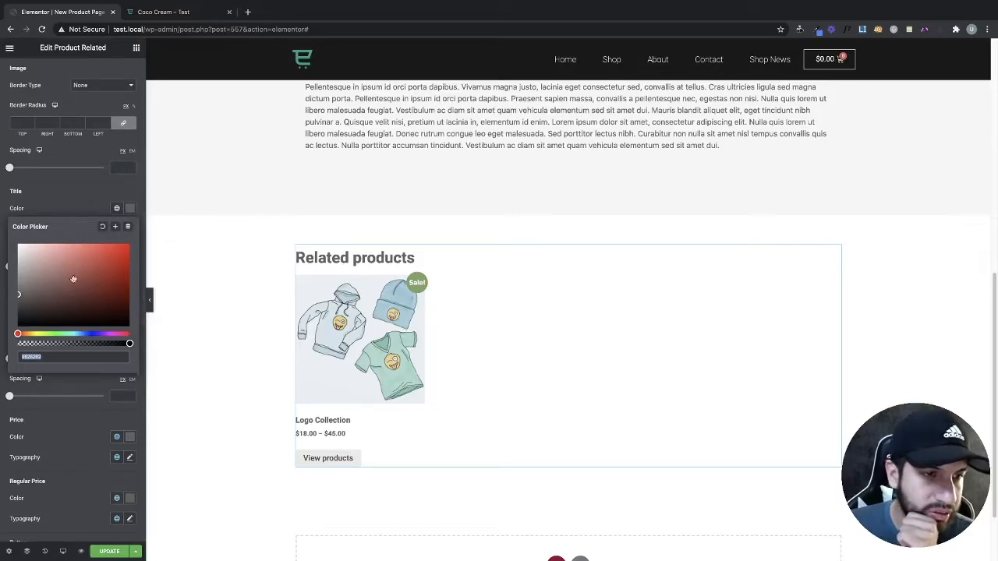
pyautogui.click(116, 208)
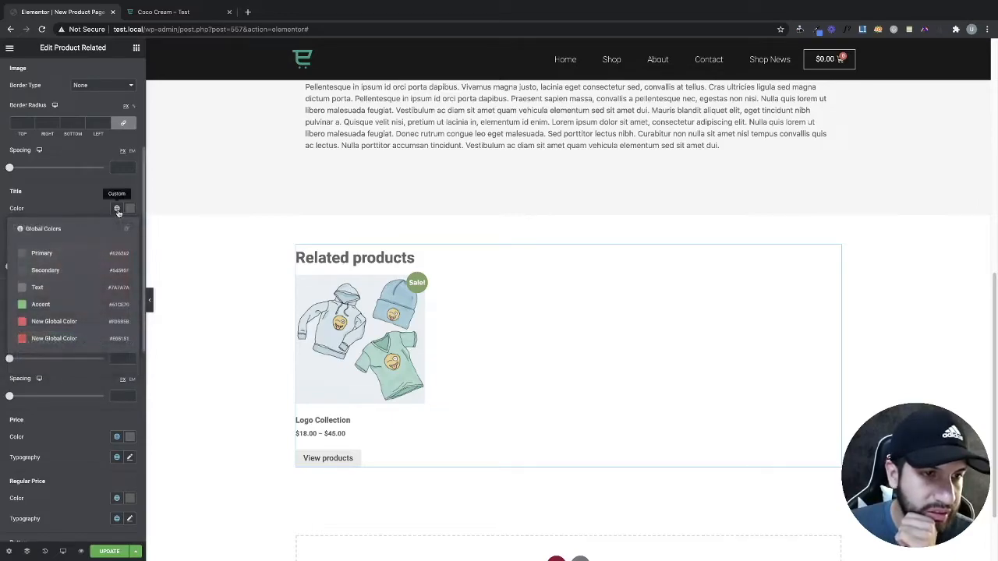
pyautogui.click(55, 254)
pyautogui.scroll(-1, 119, 401)
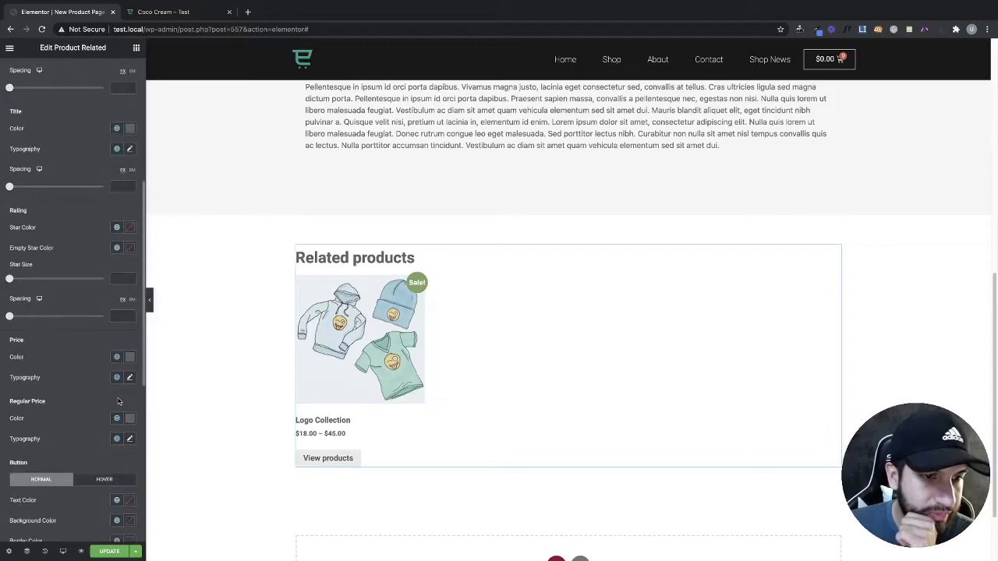
# - Apply global style presets to the related products' price and regular price
pyautogui.click(117, 376)
pyautogui.click(36, 401)
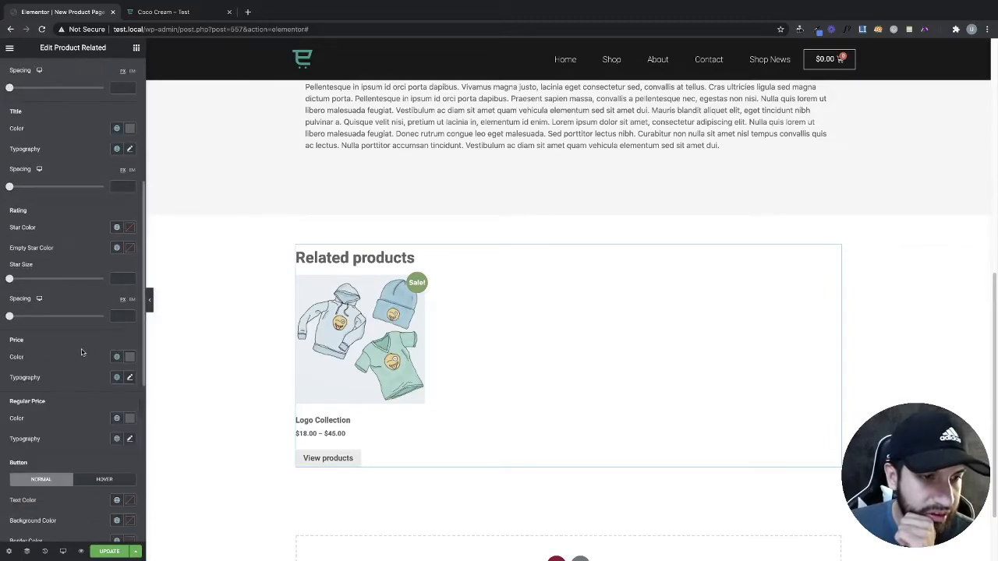
pyautogui.scroll(-1, 98, 372)
pyautogui.click(117, 398)
pyautogui.click(47, 460)
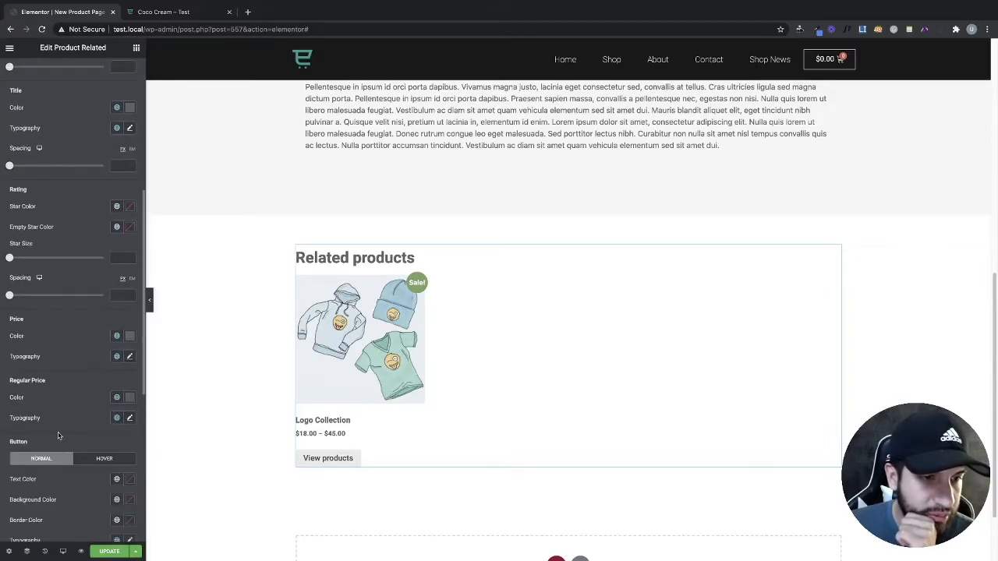
pyautogui.click(116, 398)
pyautogui.click(53, 448)
pyautogui.scroll(-2, 98, 293)
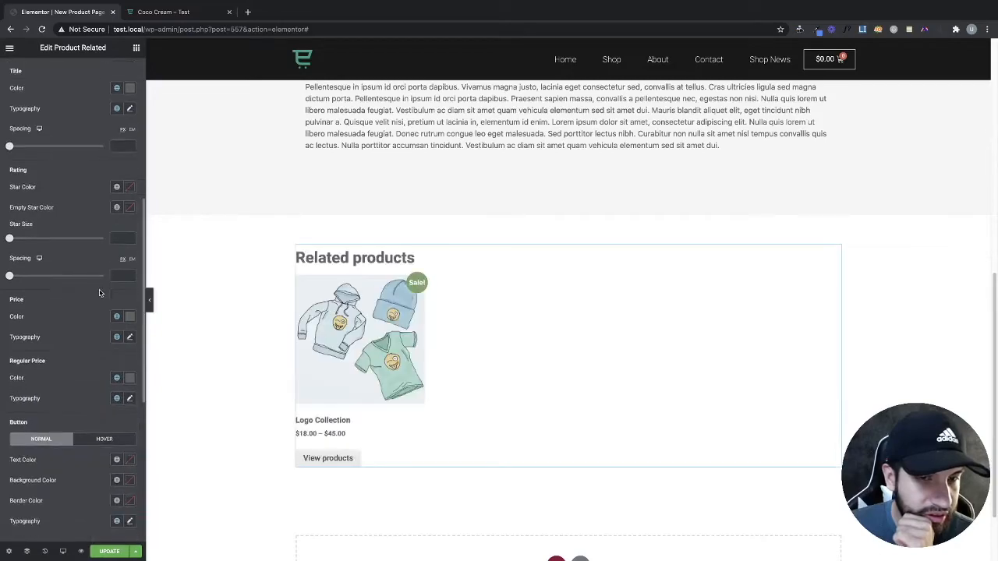
# - Review the remaining Product Related style options and the whole template layout
pyautogui.scroll(-2, 117, 381)
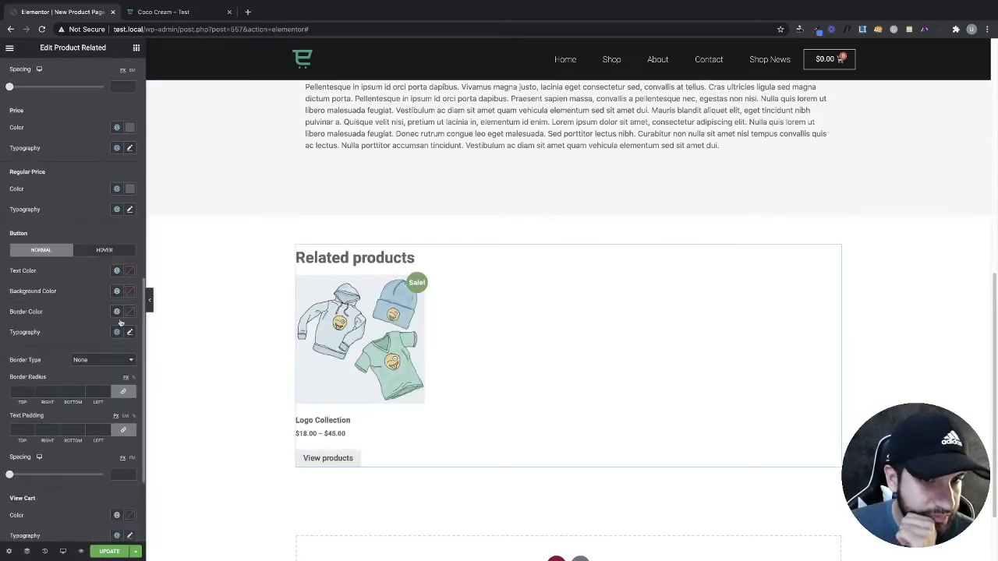
pyautogui.scroll(-1, 121, 322)
pyautogui.scroll(-2, 413, 343)
pyautogui.scroll(5, 406, 350)
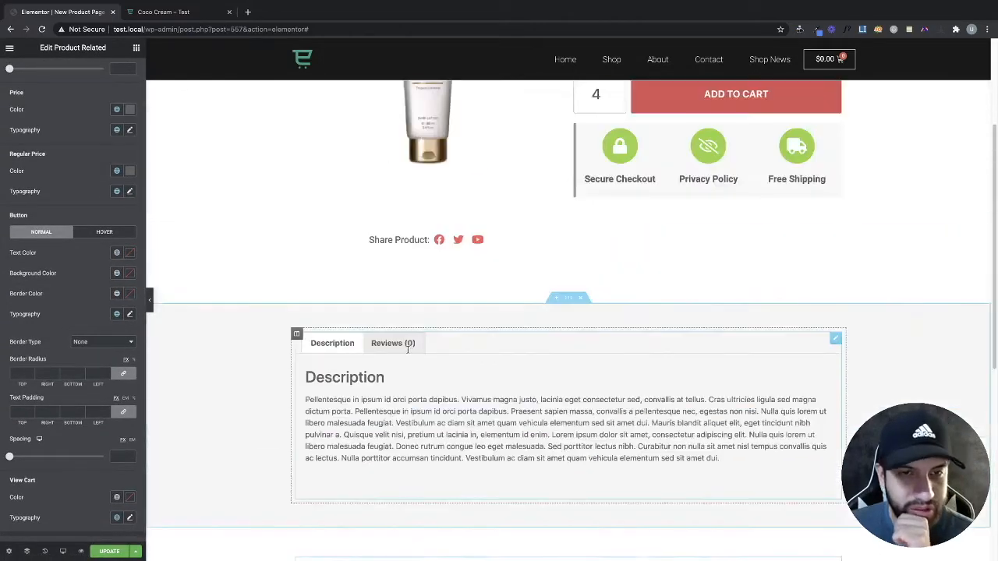
pyautogui.scroll(-5, 407, 350)
pyautogui.scroll(2, 460, 395)
pyautogui.scroll(5, 469, 398)
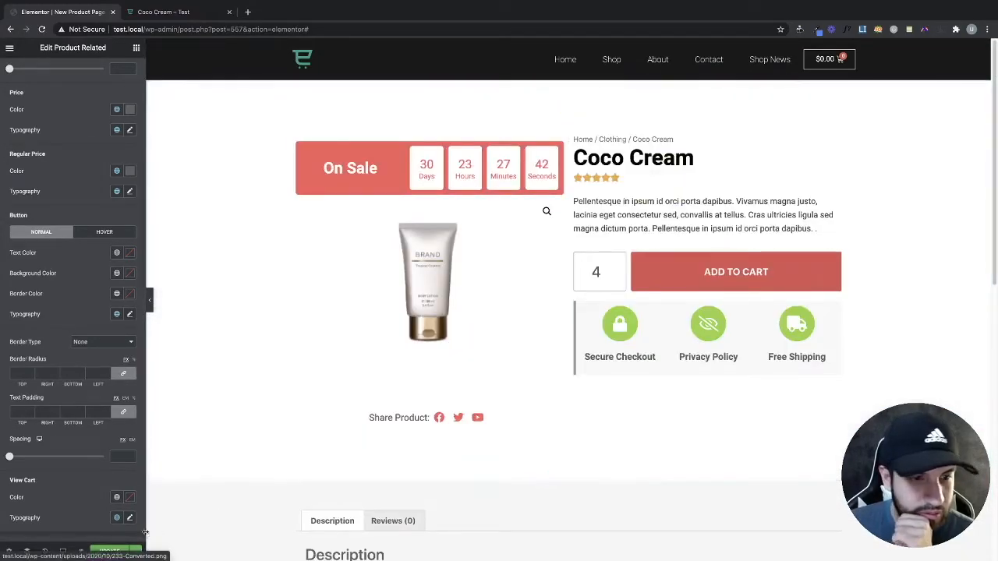
# - Update the template and reopen the live Coco Cream product page from the Shop page
pyautogui.click(168, 13)
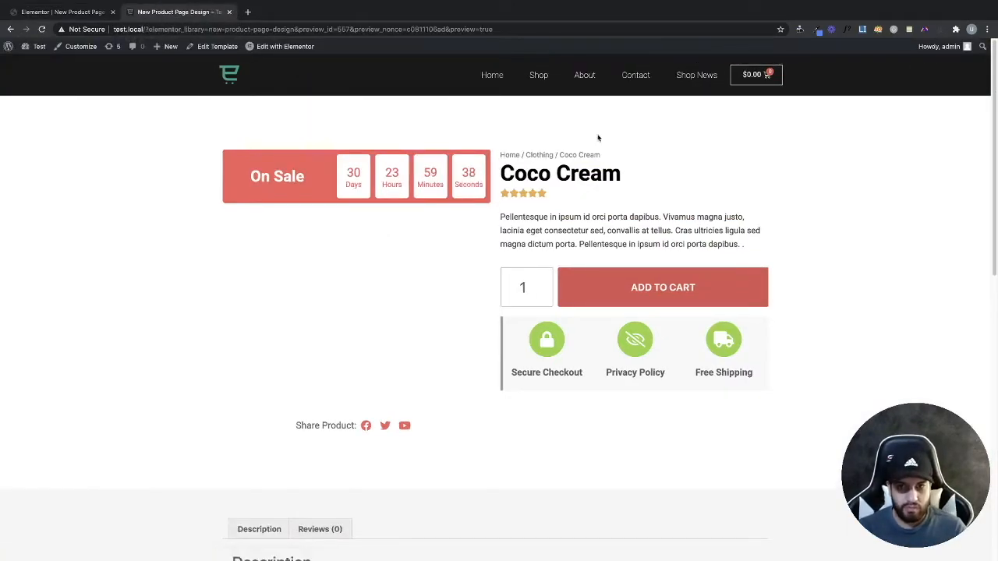
pyautogui.click(538, 75)
pyautogui.scroll(-3, 595, 252)
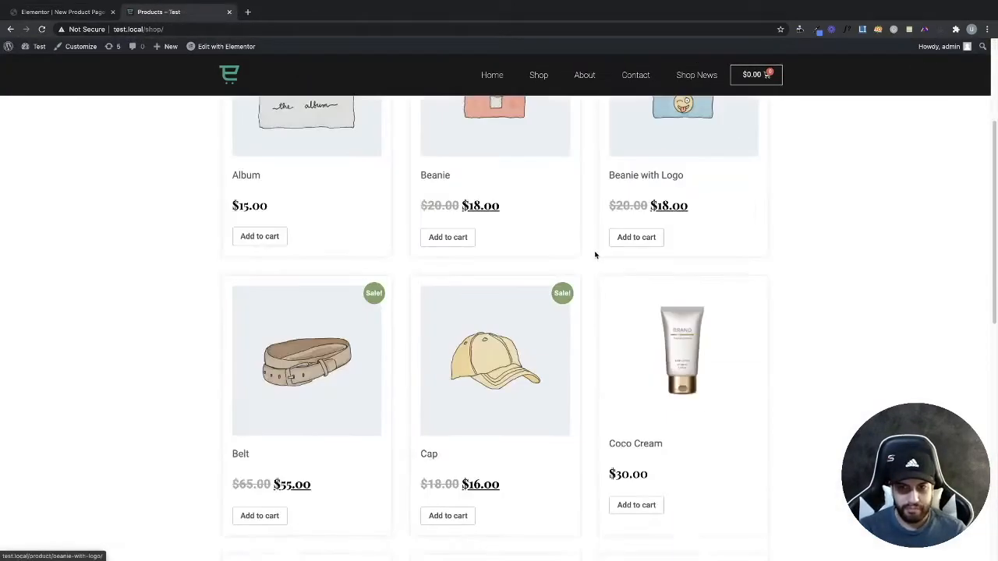
pyautogui.click(664, 323)
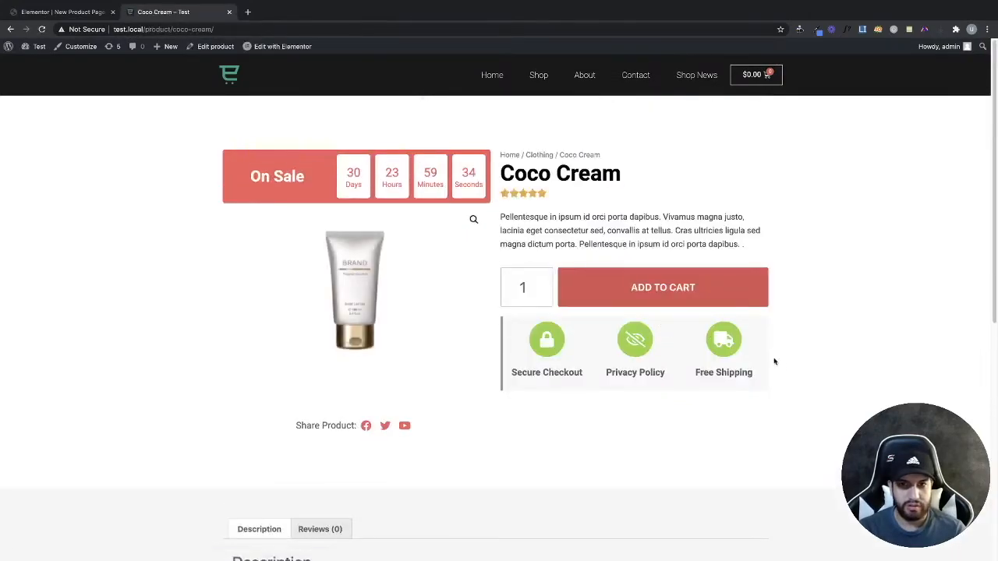
# - Examine the live Coco Cream page from the product header down to the related products section
pyautogui.scroll(-2, 793, 366)
pyautogui.scroll(2, 793, 366)
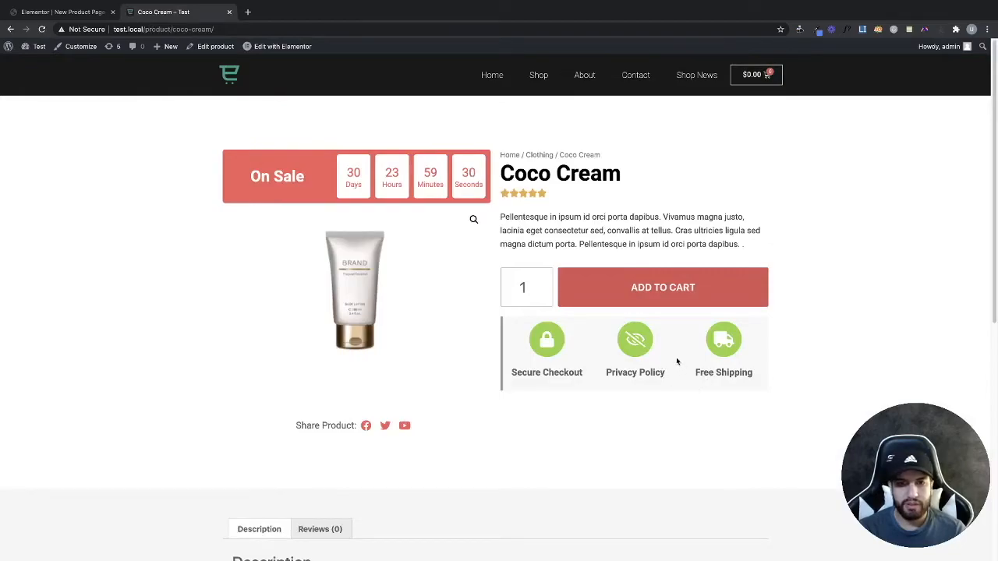
pyautogui.scroll(-4, 677, 360)
pyautogui.scroll(4, 732, 349)
pyautogui.scroll(-4, 738, 354)
pyautogui.scroll(4, 737, 354)
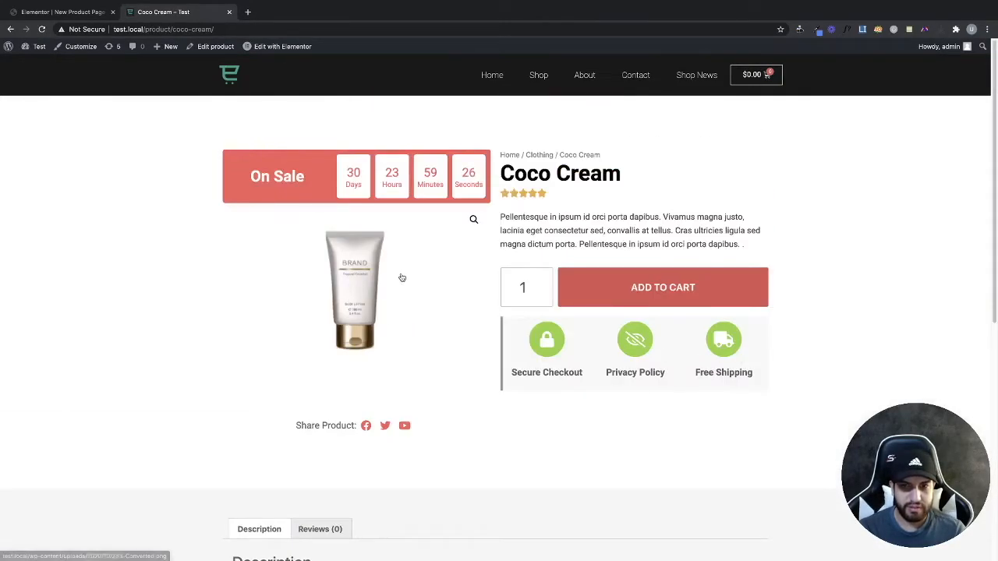
# - Return to the template editor, switch it to the Tablet preview and inspect the product layout
pyautogui.click(62, 12)
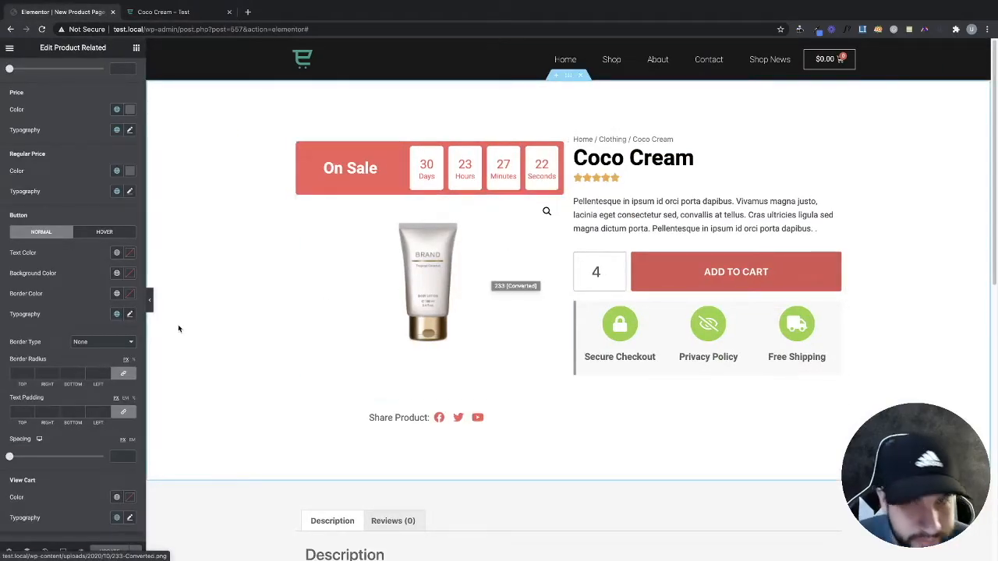
pyautogui.moveTo(61, 550)
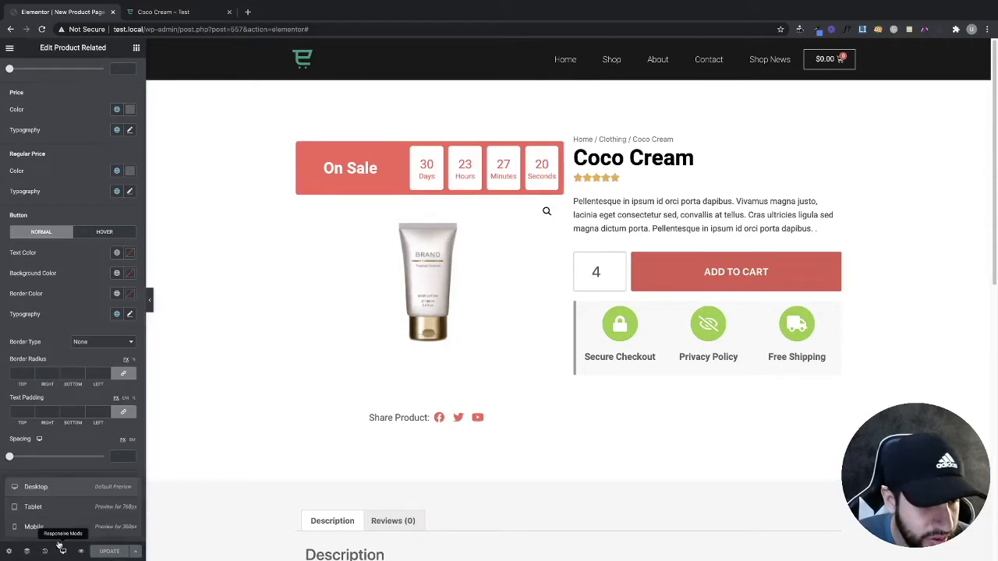
pyautogui.click(48, 508)
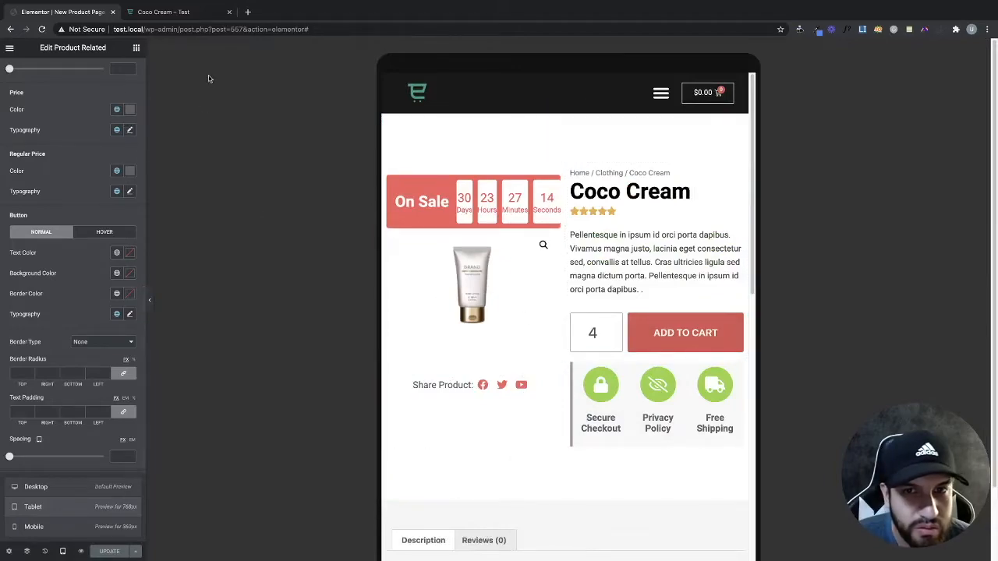
pyautogui.scroll(-1, 506, 328)
pyautogui.scroll(1, 506, 328)
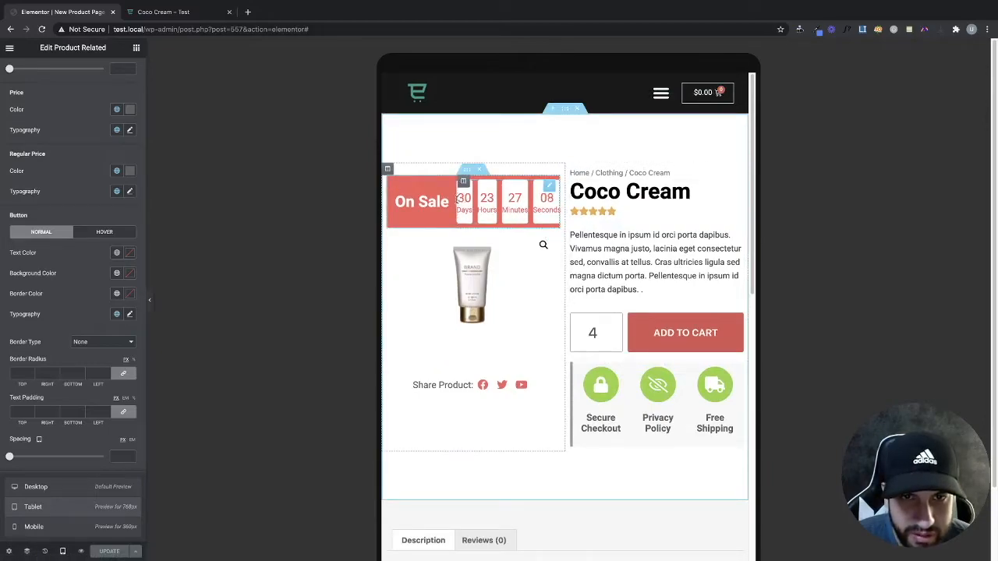
# - Try tablet widths of 30, 40, 35 and 27% for the On Sale column and settle on 37%
pyautogui.click(393, 182)
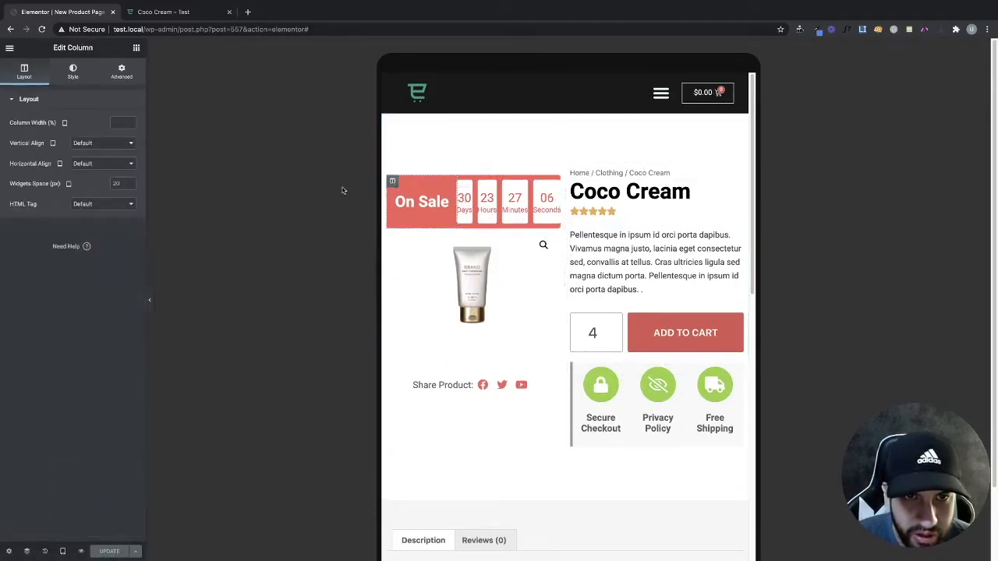
pyautogui.click(129, 121)
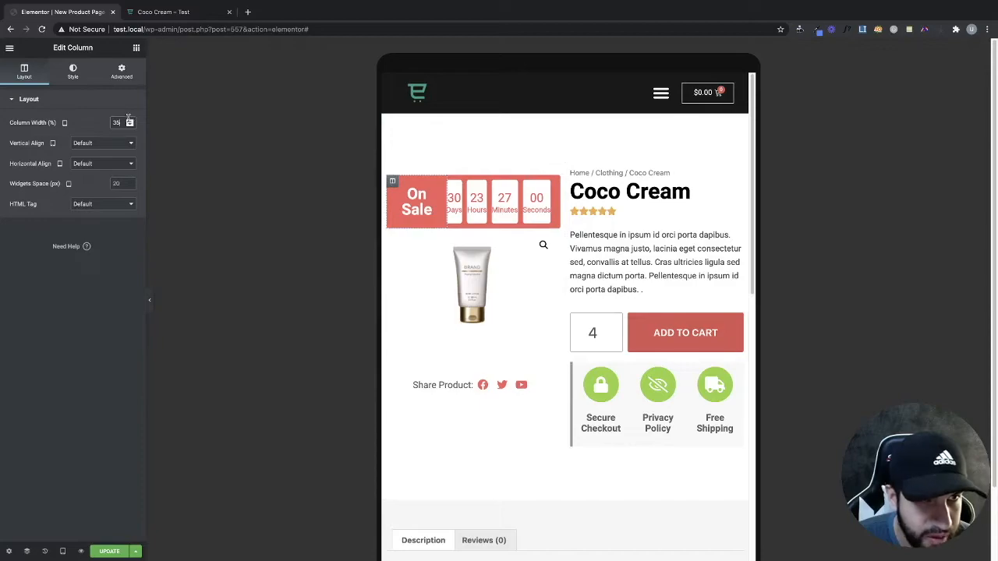
pyautogui.write('30')
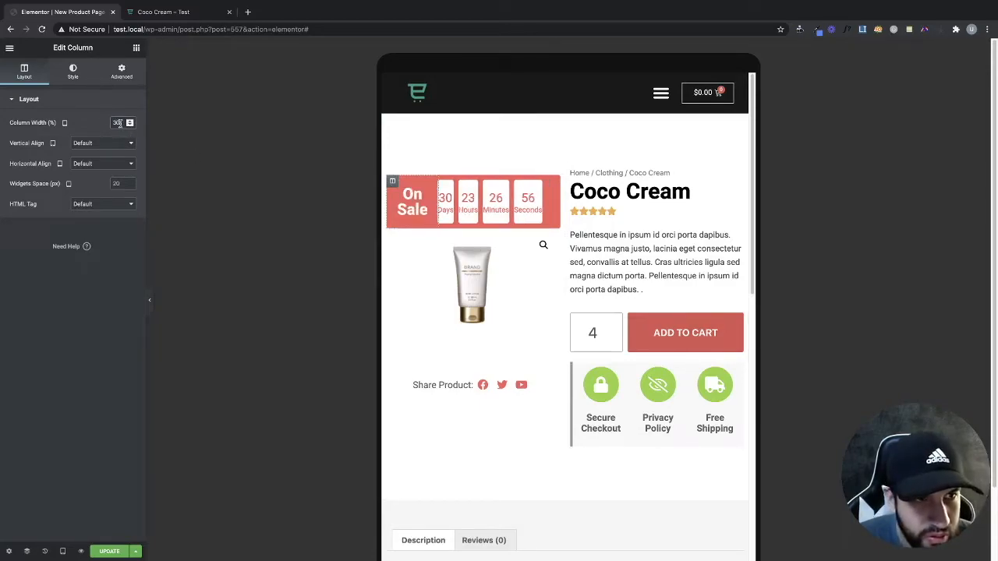
pyautogui.write('40')
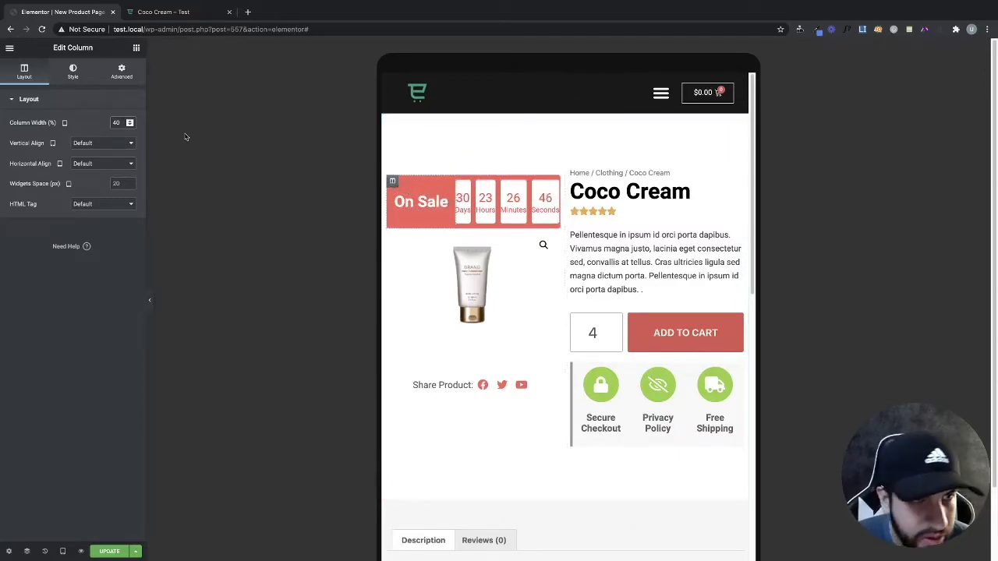
pyautogui.write('35')
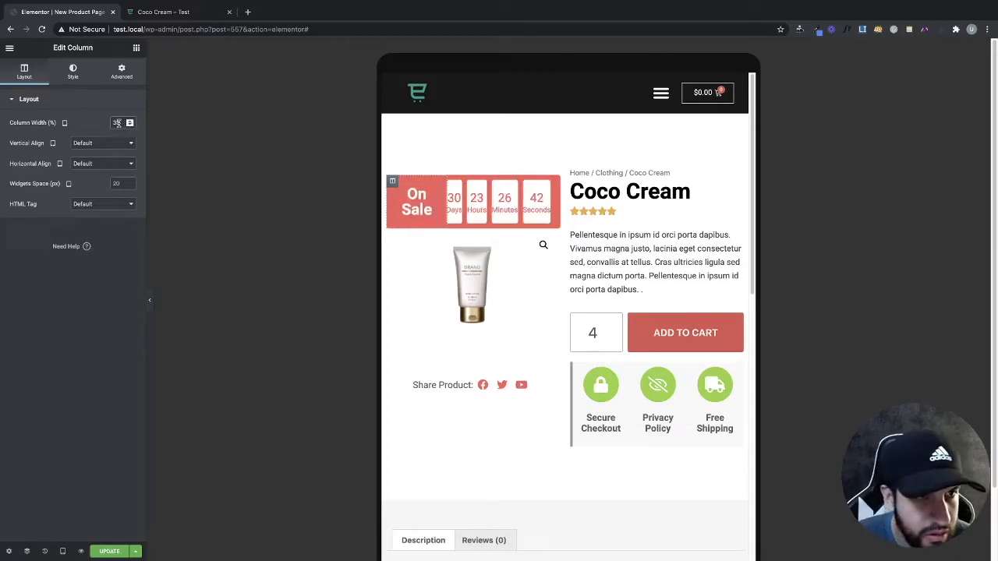
pyautogui.write('27')
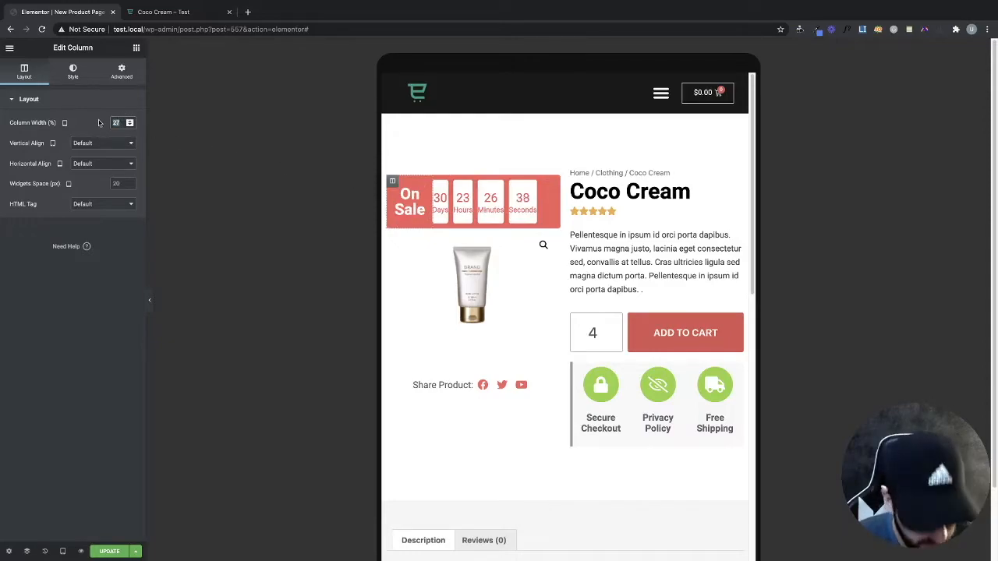
pyautogui.write('37')
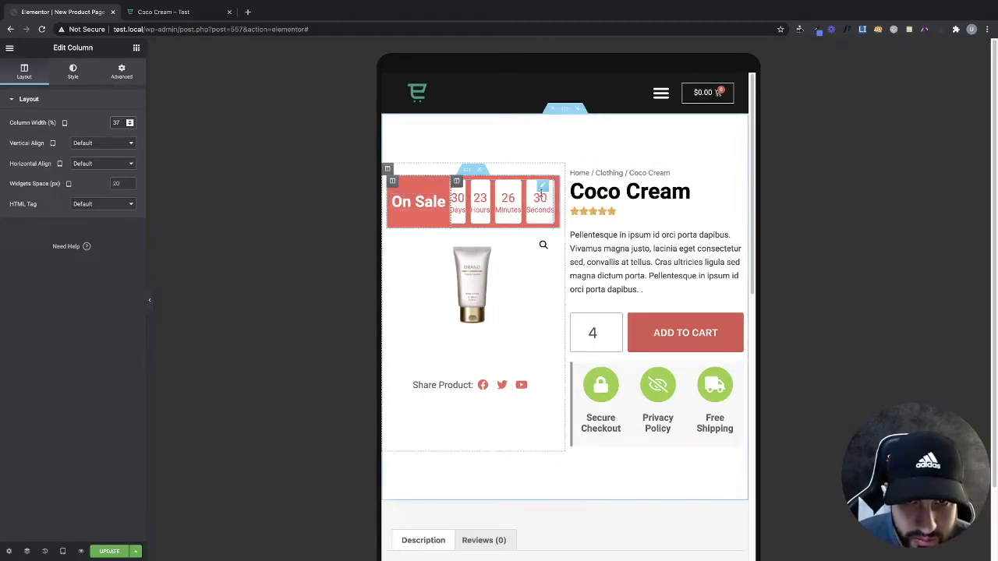
# - Set the countdown boxes' tablet container width to 2% and the space between them to 10
pyautogui.click(541, 188)
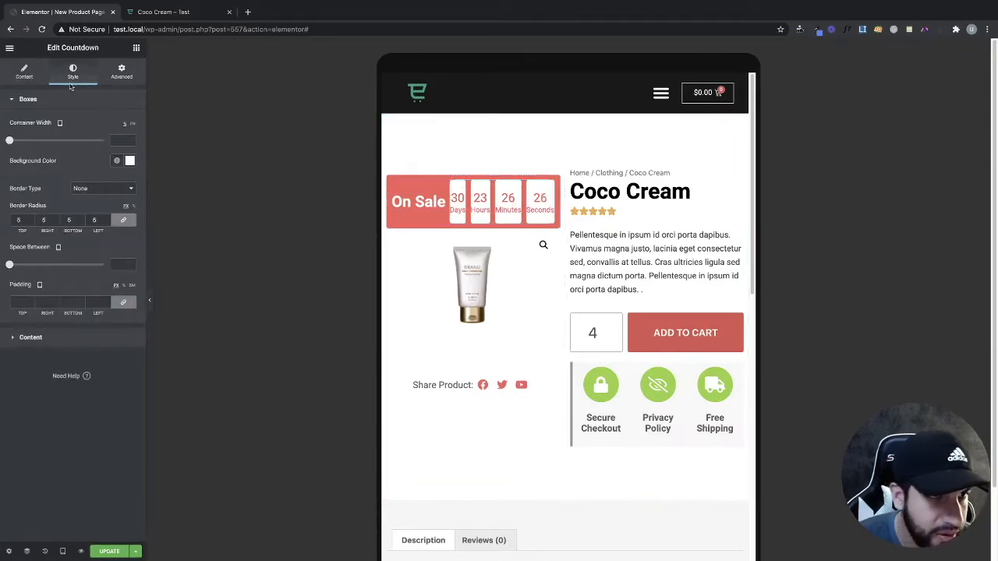
pyautogui.click(76, 338)
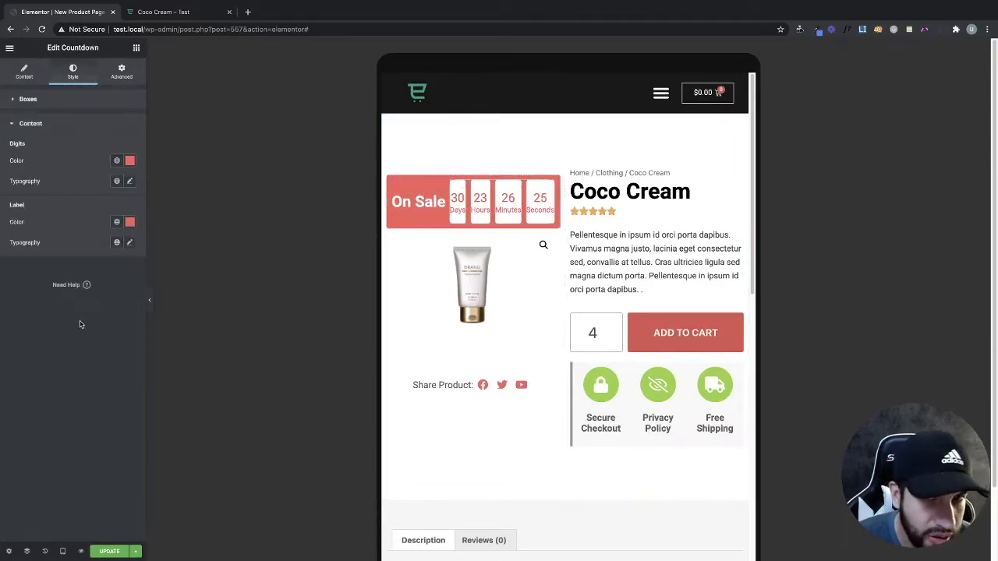
pyautogui.click(129, 243)
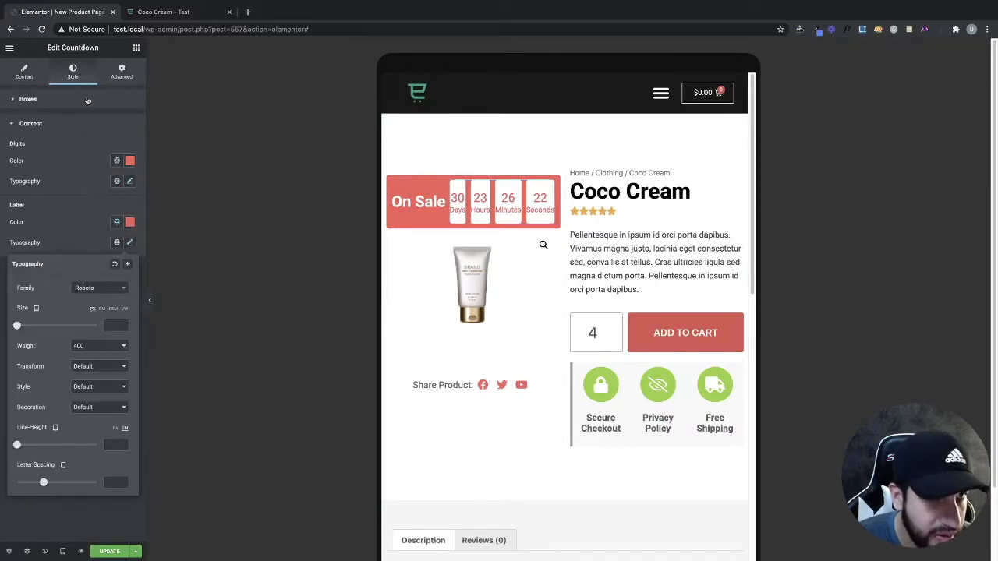
pyautogui.click(38, 102)
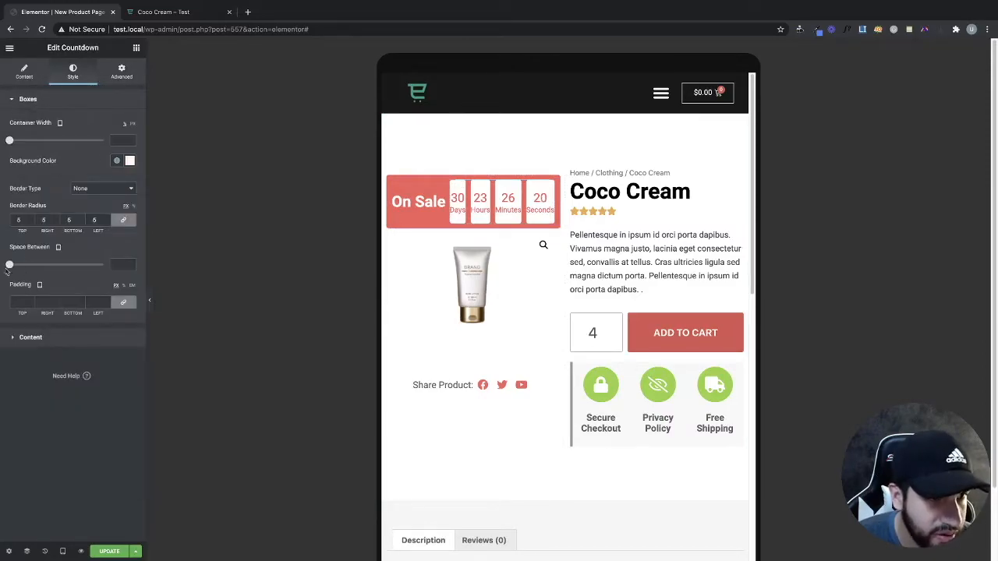
pyautogui.moveTo(14, 265); pyautogui.dragTo(18, 265)
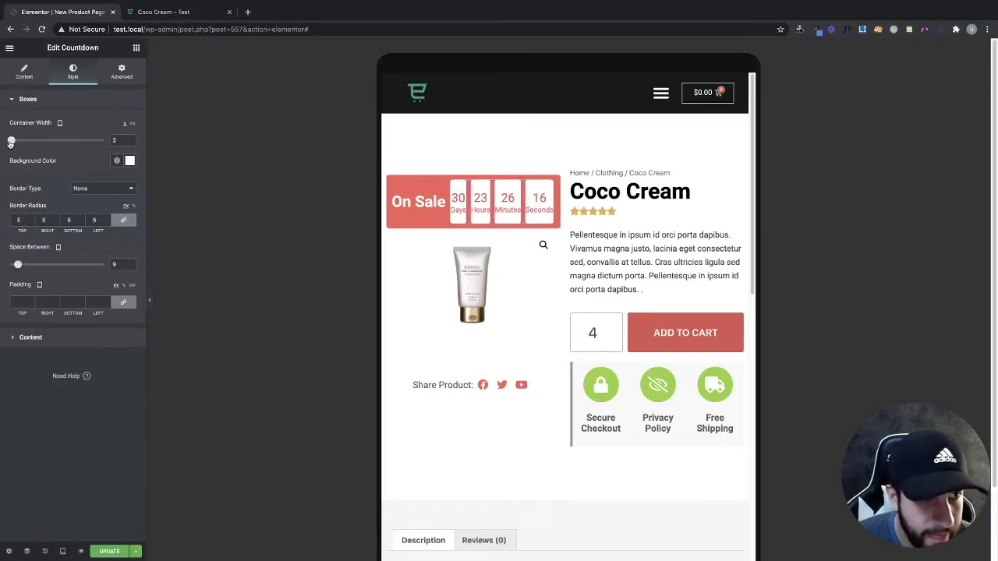
pyautogui.moveTo(19, 268); pyautogui.dragTo(20, 267)
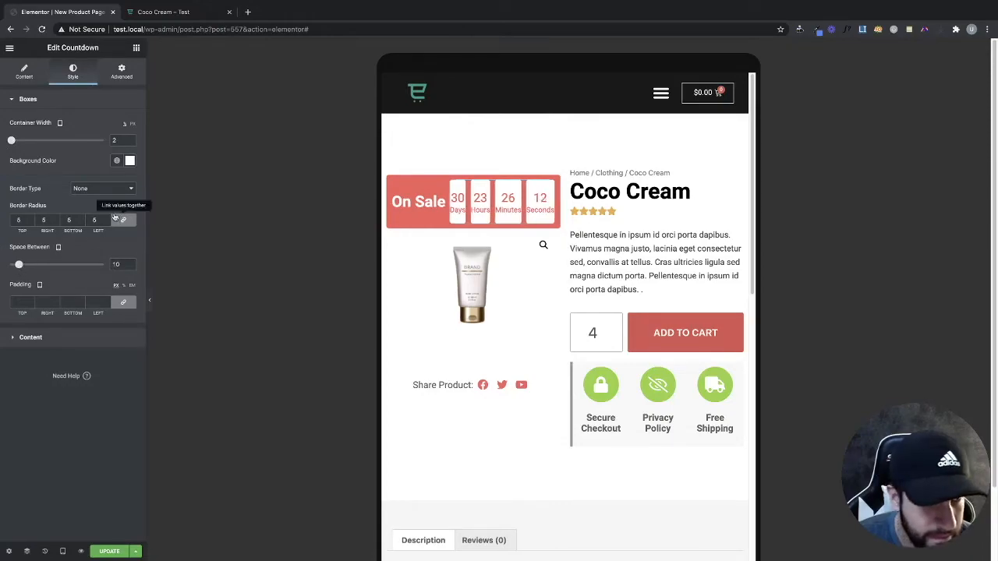
# - Unlink the countdown boxes' tablet padding and set its top and bottom values to 10 px
pyautogui.click(120, 304)
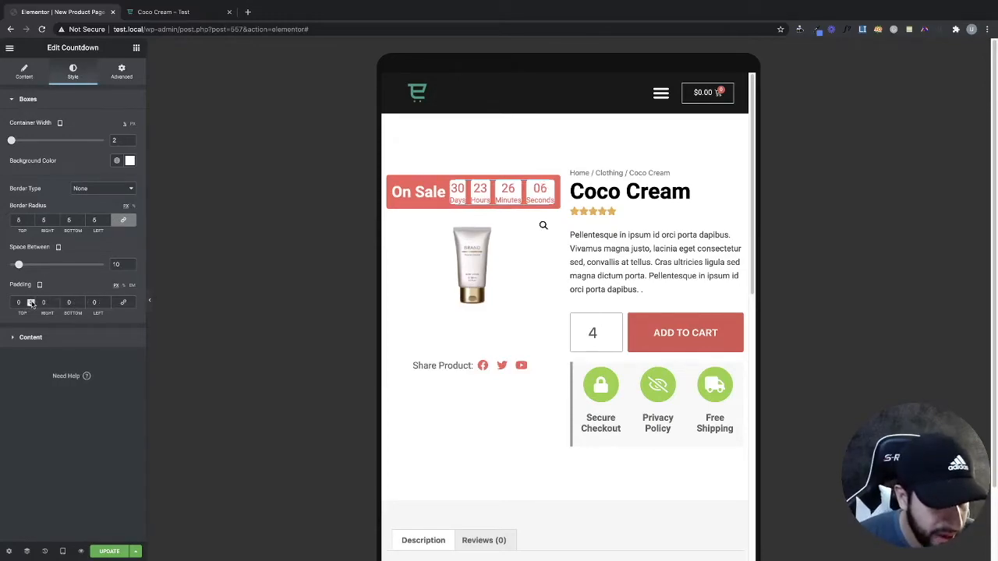
pyautogui.click(32, 301)
pyautogui.click(31, 301)
pyautogui.click(31, 301)
pyautogui.click(31, 301)
pyautogui.click(31, 300)
pyautogui.click(30, 301)
pyautogui.click(30, 301)
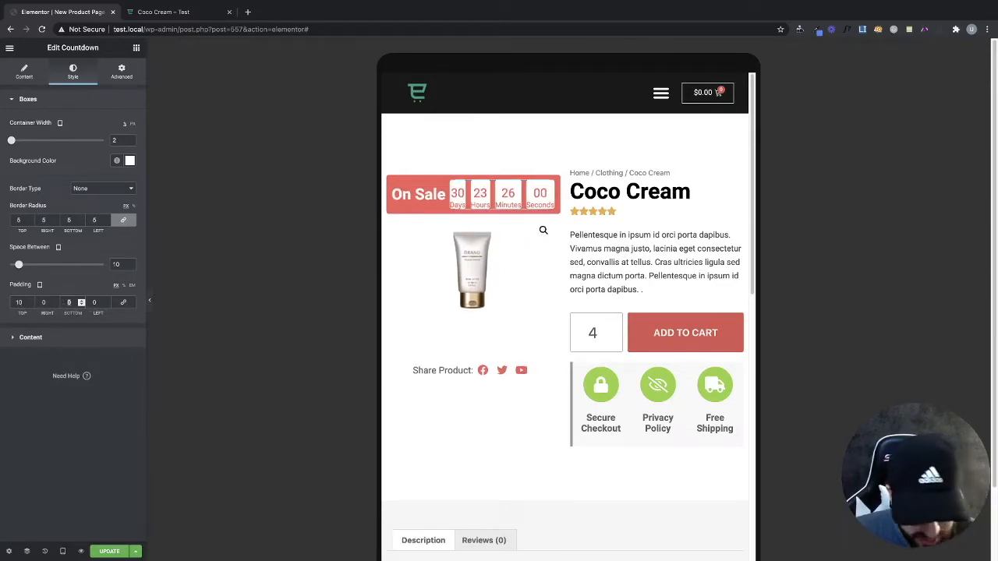
pyautogui.write('10')
# - Set the left and right padding of the countdown boxes to 5 px for tablet
pyautogui.click(107, 301)
pyautogui.click(106, 301)
pyautogui.click(107, 301)
pyautogui.click(107, 301)
pyautogui.click(106, 301)
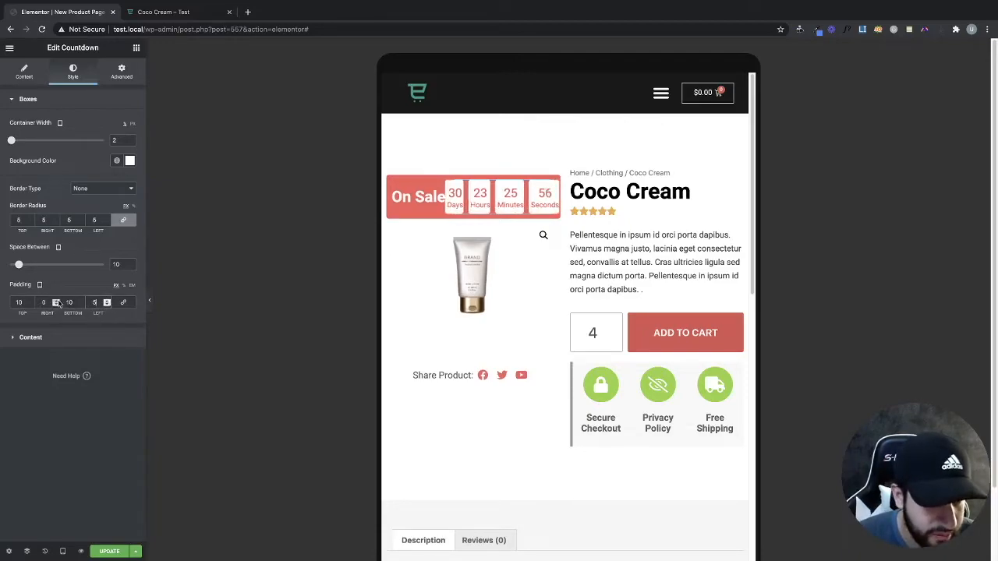
pyautogui.write('5')
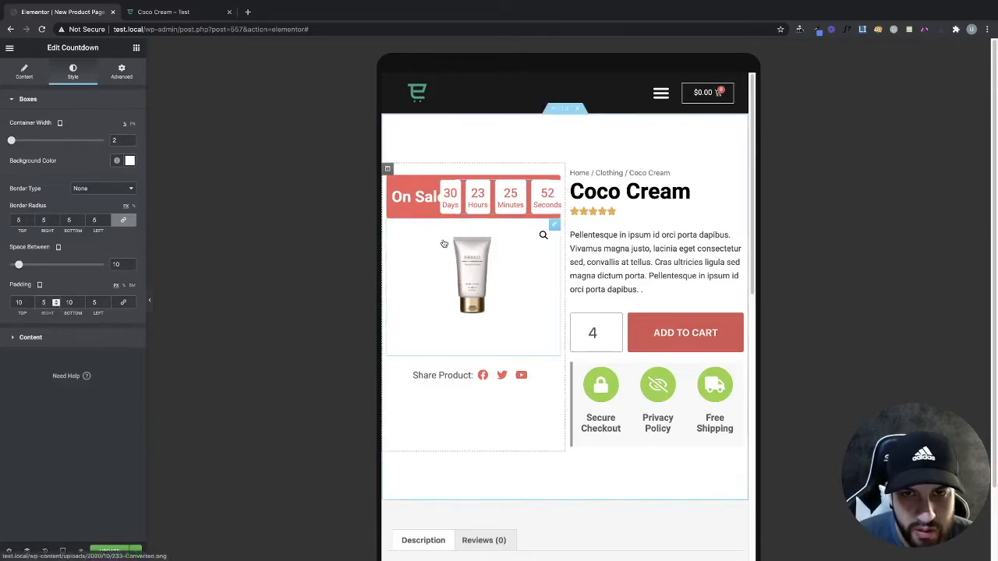
# - Set the On Sale heading's tablet font size to 23 px and align it left
pyautogui.click(414, 191)
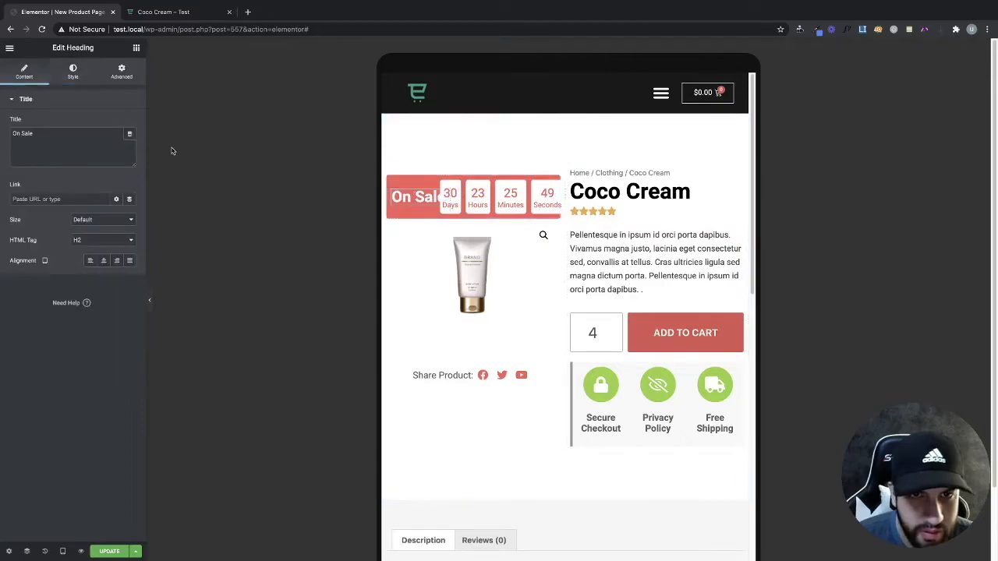
pyautogui.click(72, 72)
pyautogui.click(130, 144)
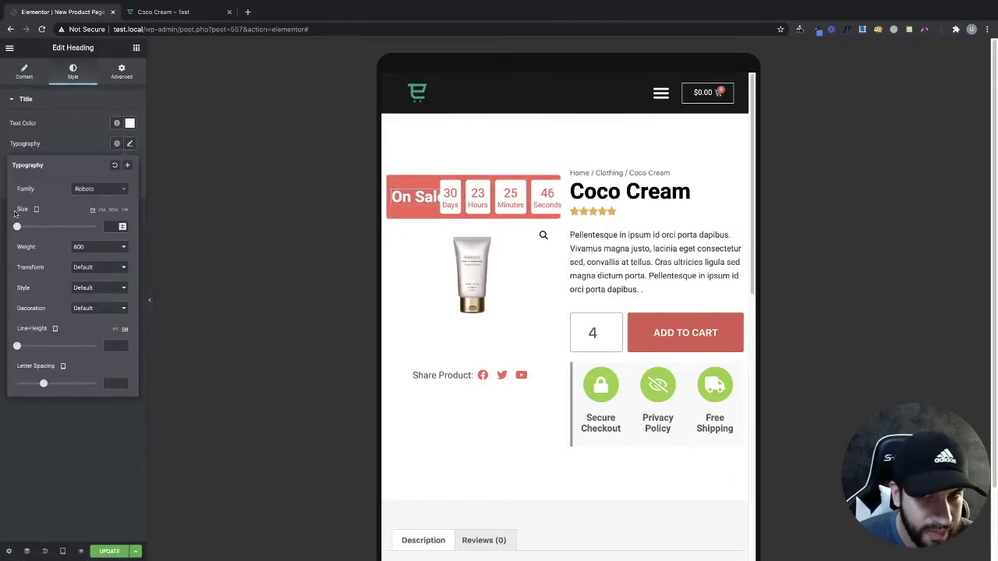
pyautogui.moveTo(17, 227); pyautogui.dragTo(26, 228)
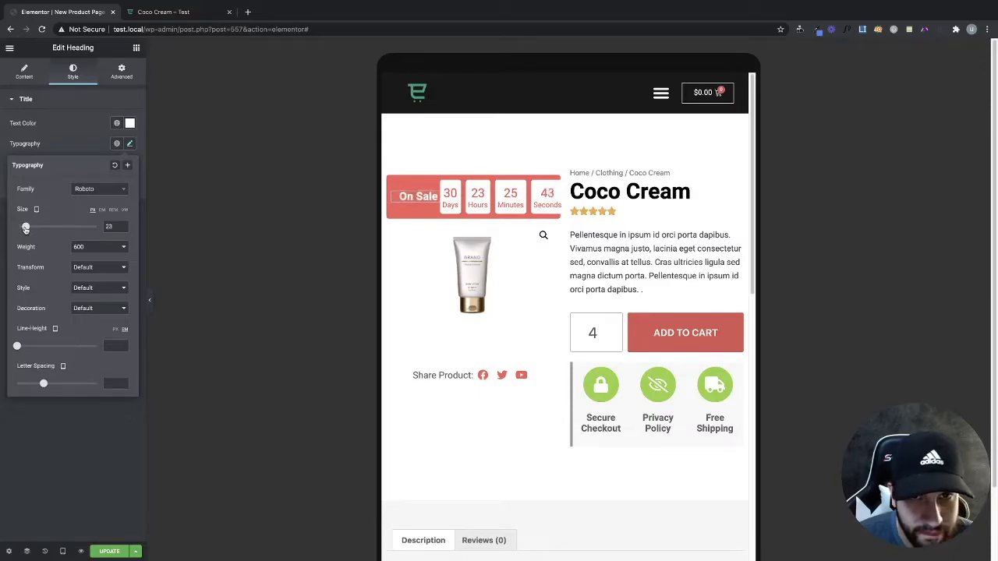
pyautogui.click(22, 78)
pyautogui.click(90, 260)
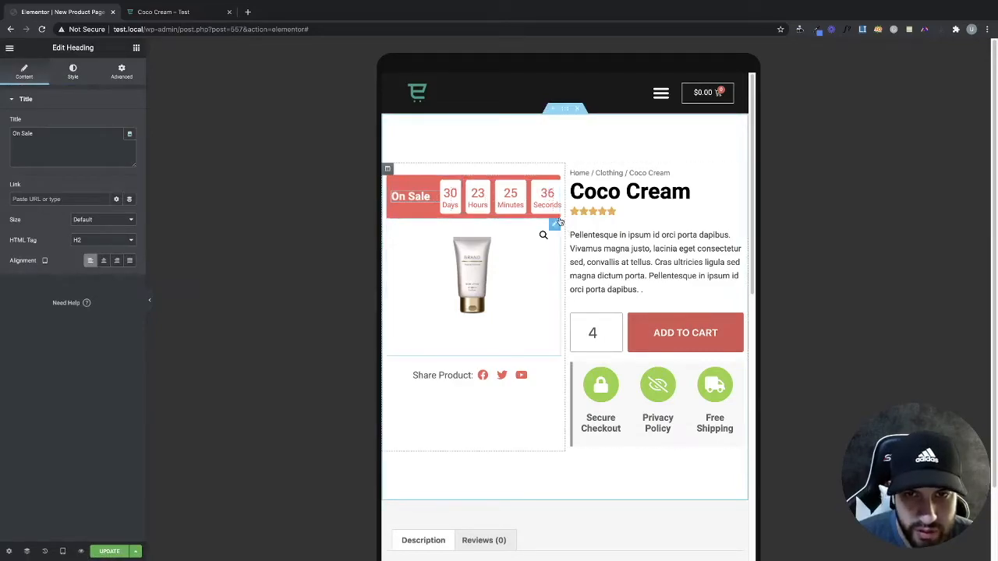
# - Reduce the space between the countdown boxes to 6 and set the On Sale column's tablet width to 34%
pyautogui.click(546, 196)
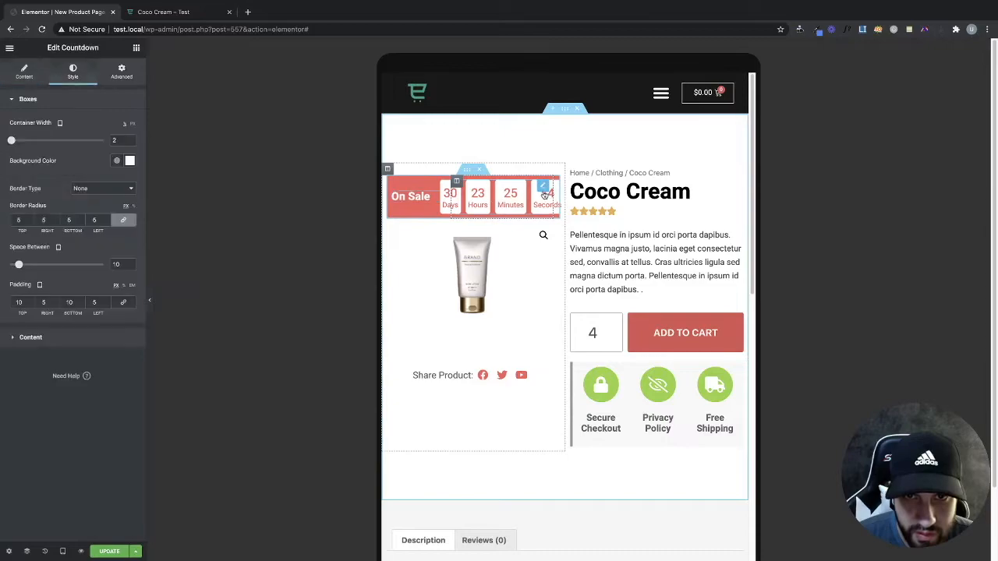
pyautogui.moveTo(19, 267); pyautogui.dragTo(14, 266)
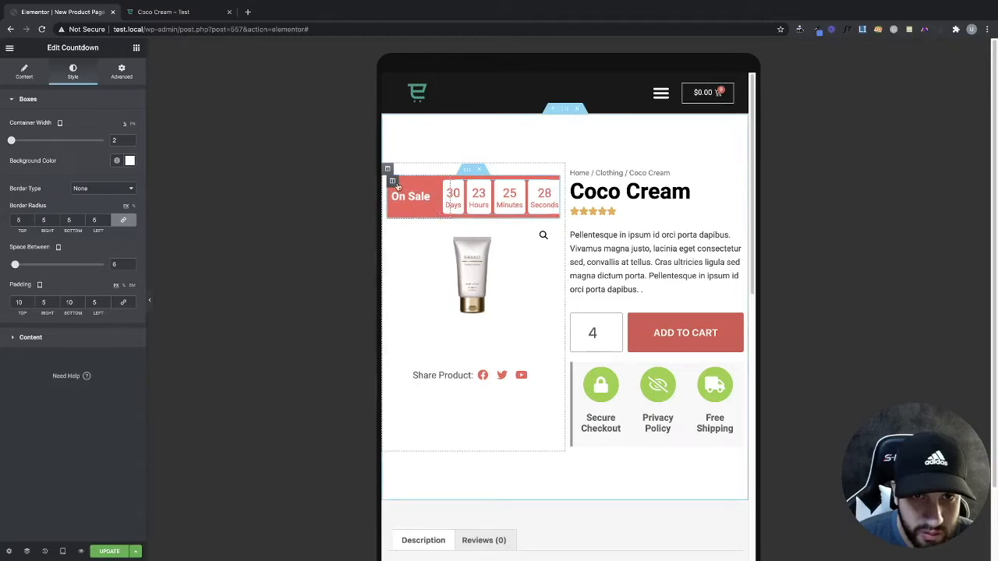
pyautogui.click(393, 182)
pyautogui.click(130, 125)
pyautogui.click(131, 125)
pyautogui.click(130, 125)
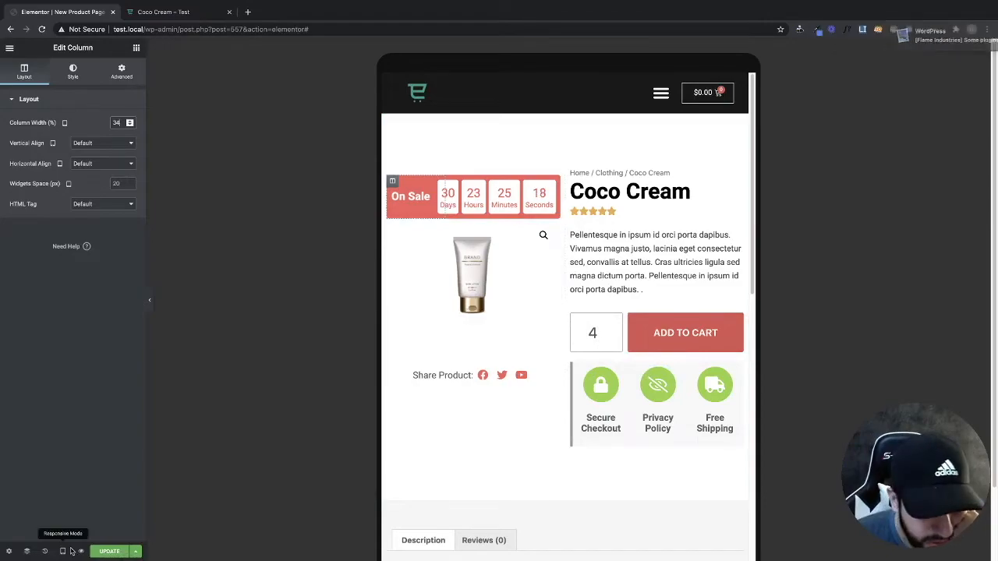
# - Switch to the Desktop preview and set the countdown boxes' unlinked padding to 15 px top and bottom, after trying 10 px
pyautogui.moveTo(63, 551)
pyautogui.click(63, 491)
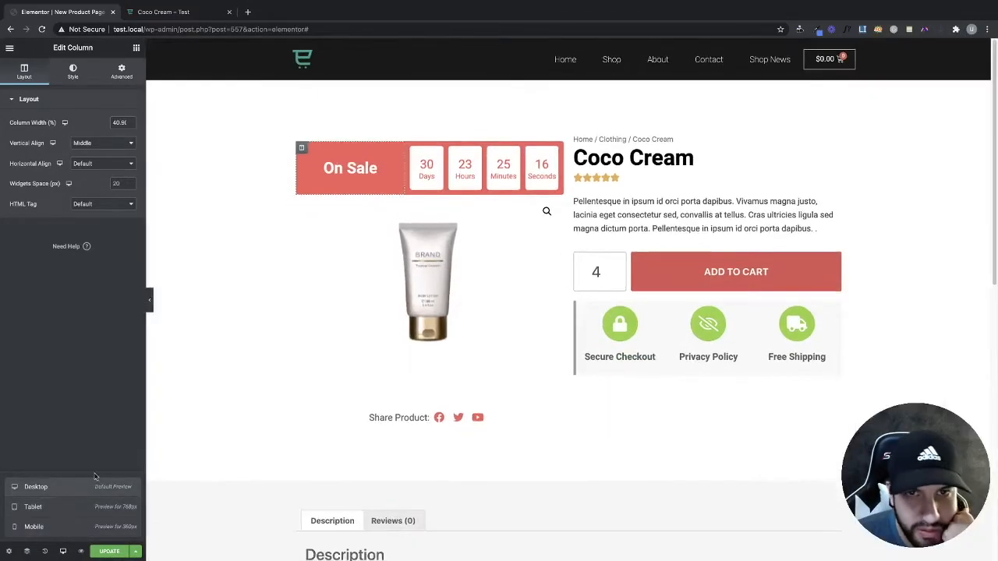
pyautogui.click(553, 154)
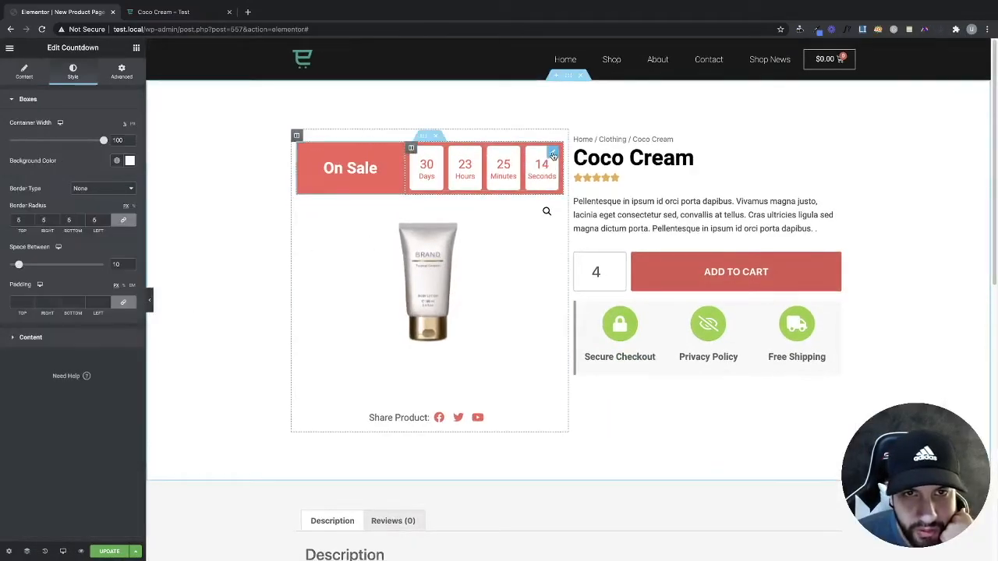
pyautogui.click(123, 302)
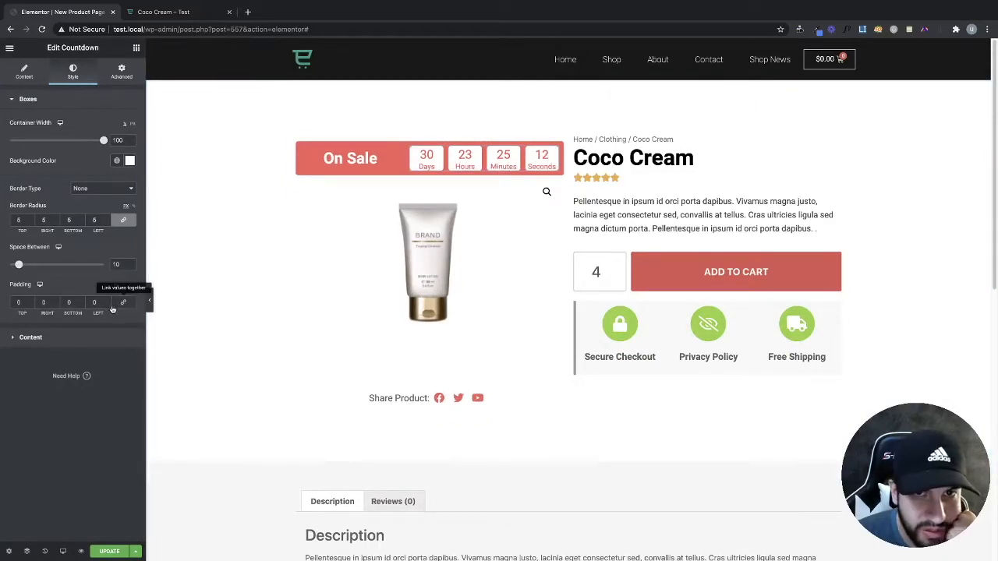
pyautogui.write('1')
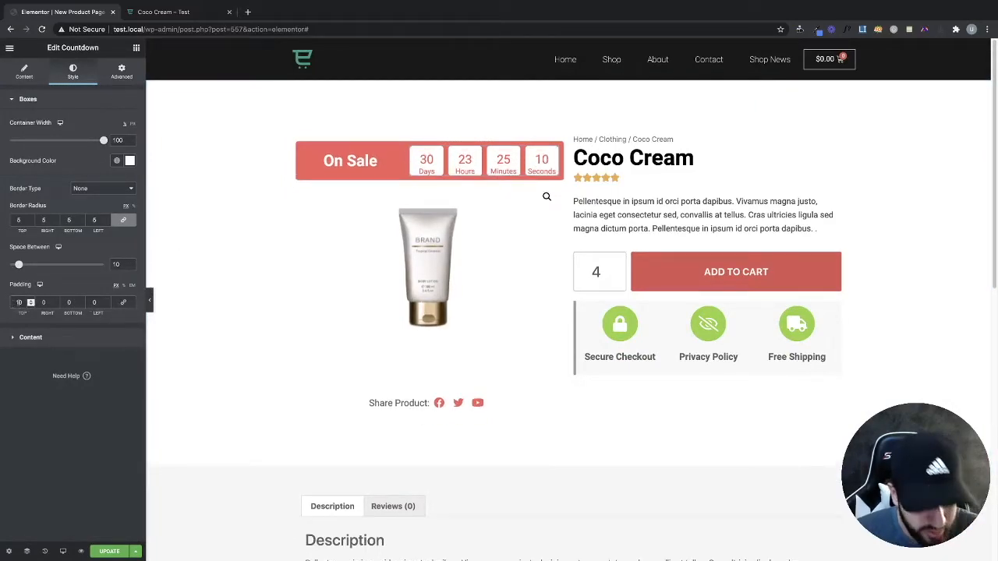
pyautogui.click(68, 303)
pyautogui.write('1')
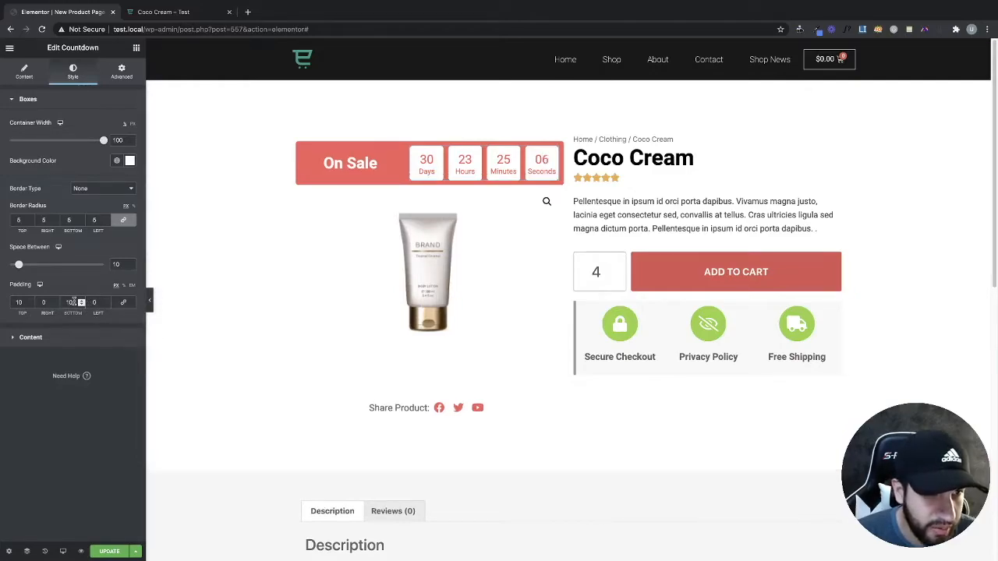
pyautogui.write('15')
pyautogui.moveTo(26, 301); pyautogui.dragTo(9, 299)
pyautogui.write('15')
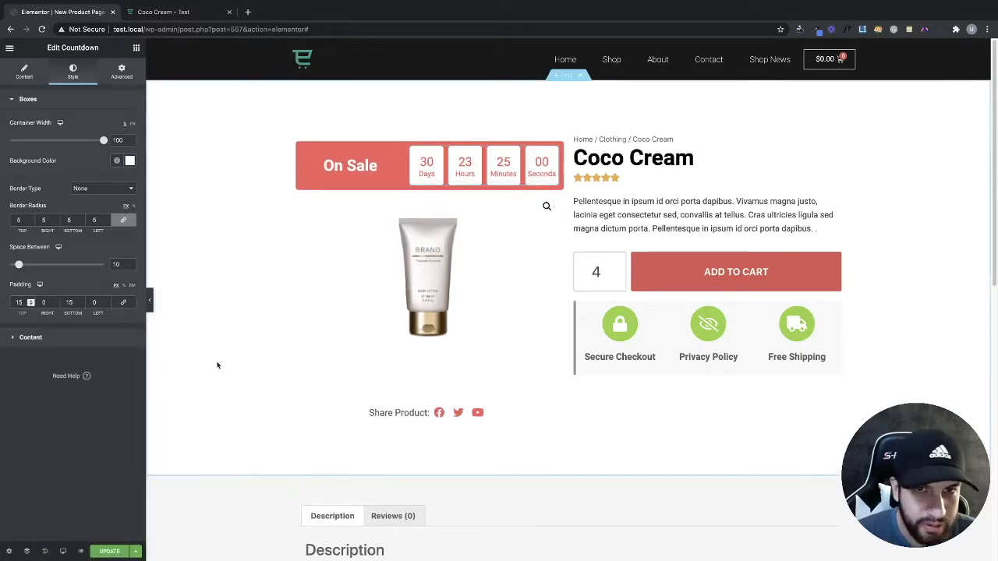
# - Return to the Tablet preview, try zero padding on the product section and undo it
pyautogui.click(57, 554)
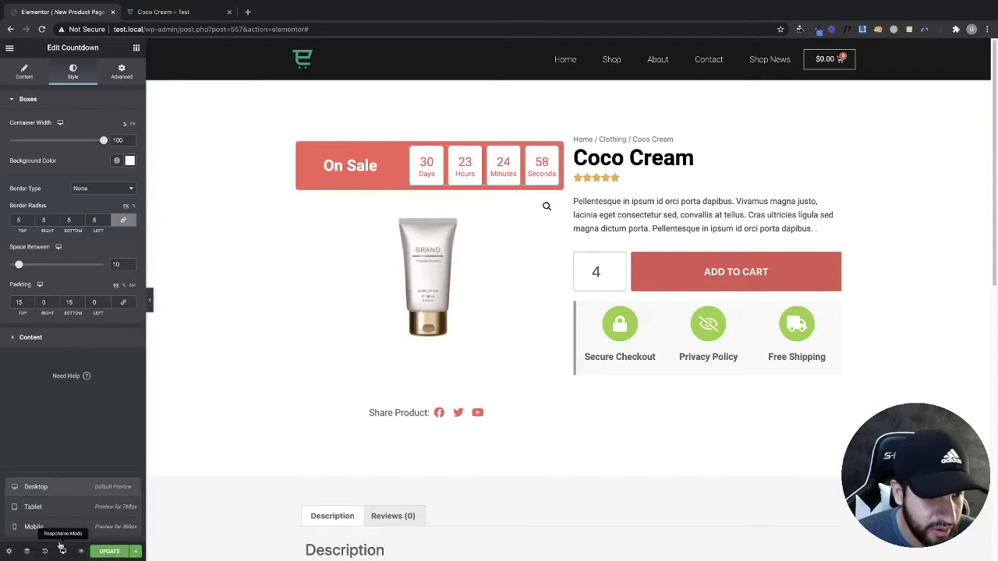
pyautogui.click(39, 508)
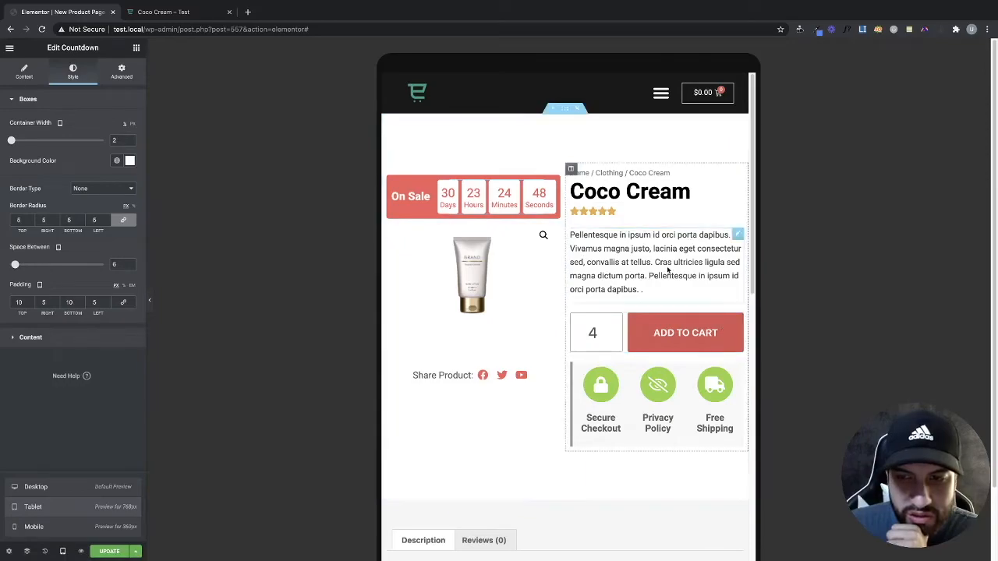
pyautogui.click(568, 111)
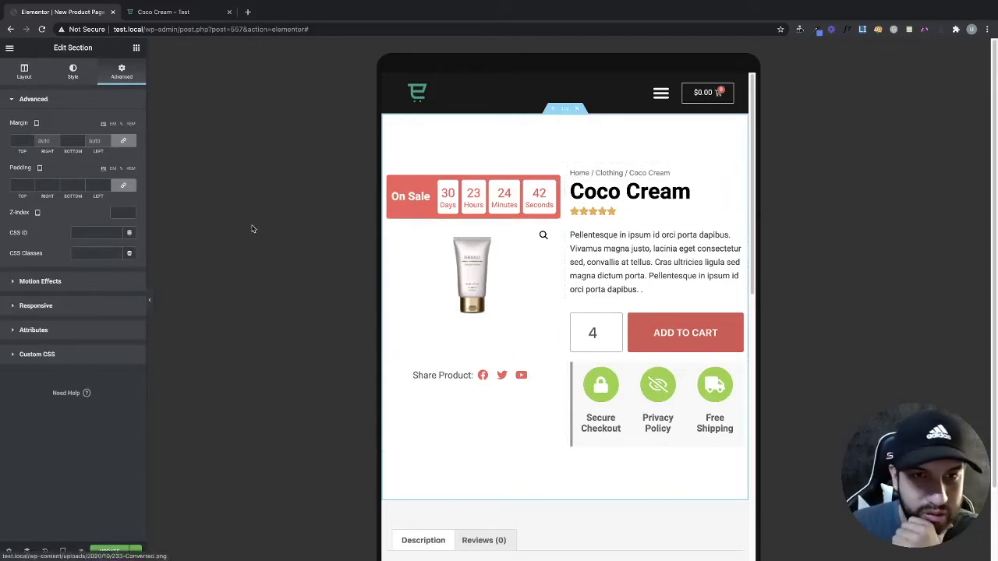
pyautogui.click(121, 187)
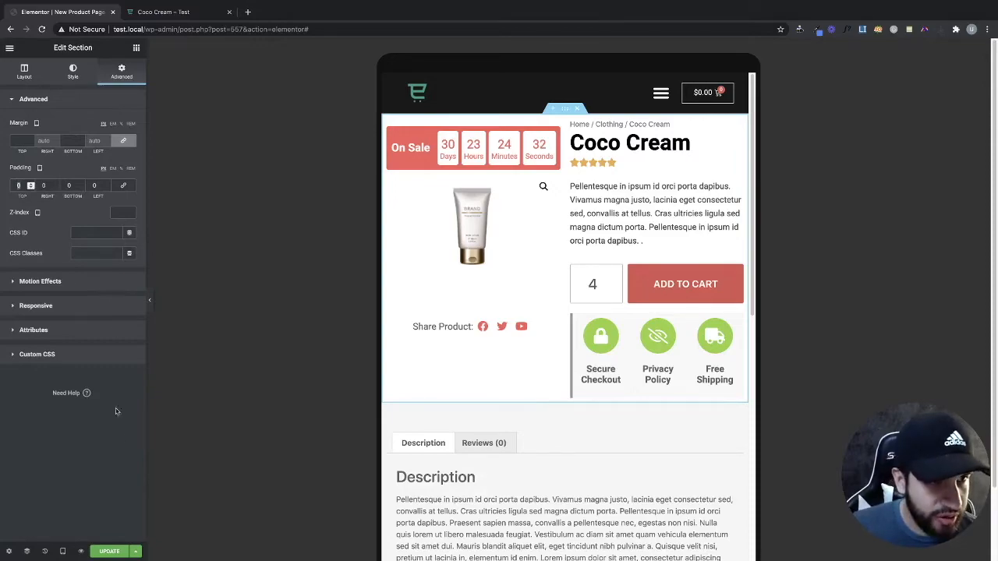
pyautogui.hotkey('ctrl', 'z')
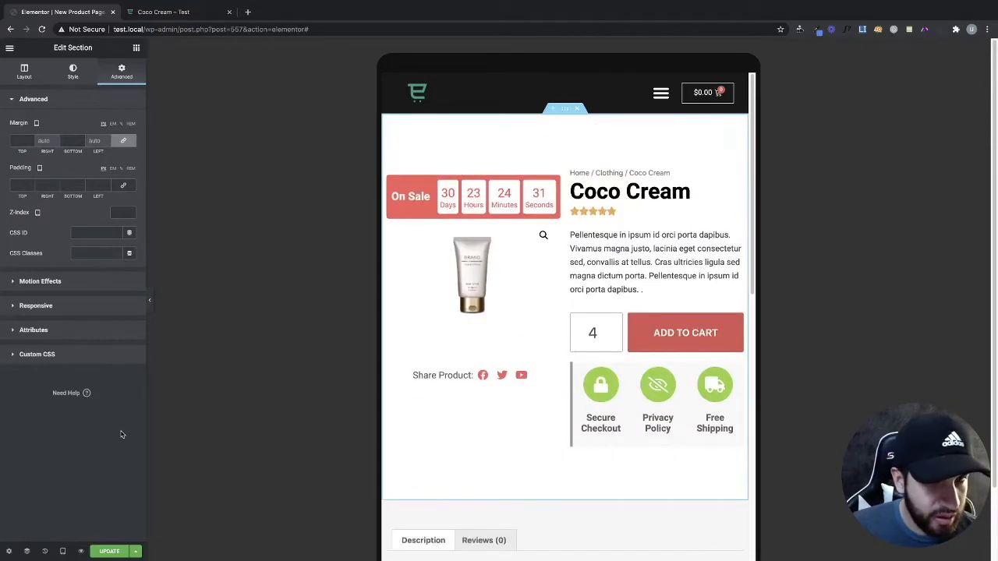
# - Update the template, reload the live preview and reopen the Coco Cream product from the Shop page
pyautogui.click(110, 551)
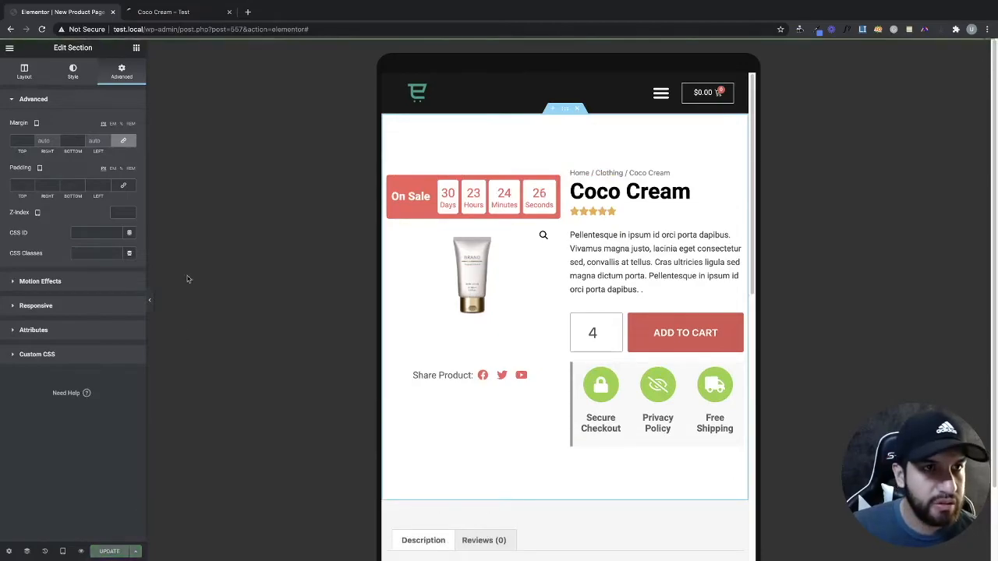
pyautogui.click(141, 12)
pyautogui.hotkey('ctrl', 'r')
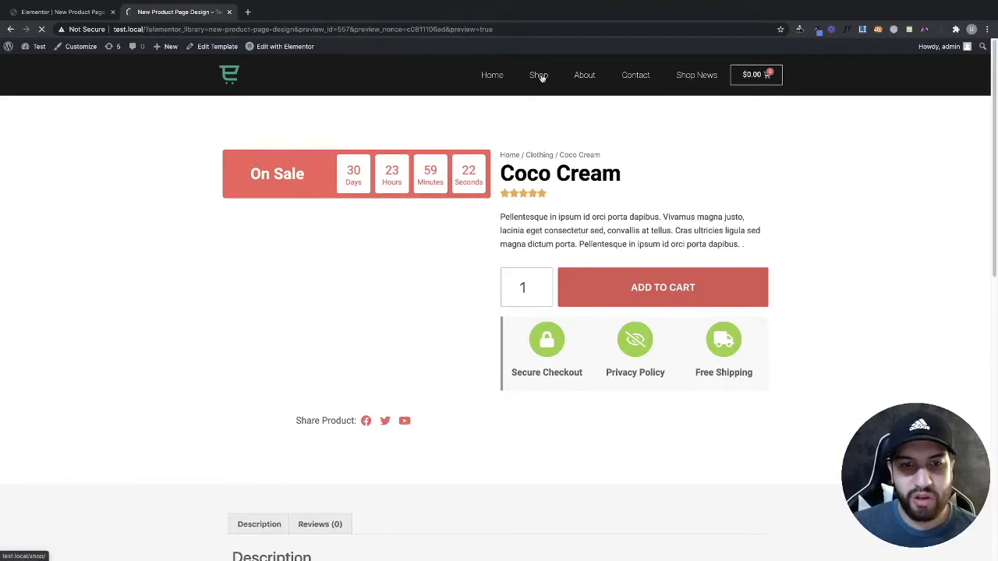
pyautogui.click(541, 78)
pyautogui.scroll(-4, 623, 272)
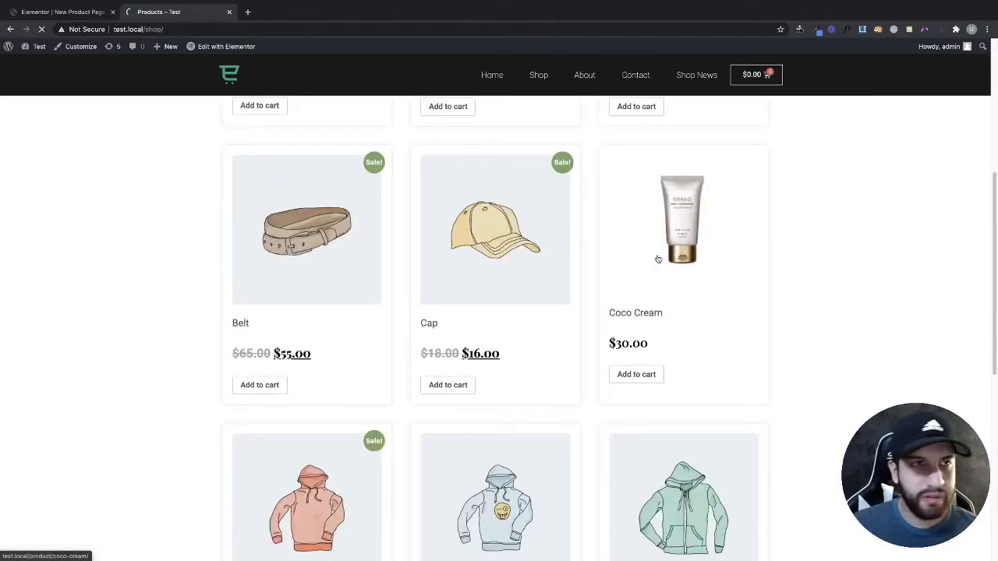
# - Inspect the live Coco Cream page in the browser's responsive view at widths of about 978 and 816 px
pyautogui.rightClick(902, 301)
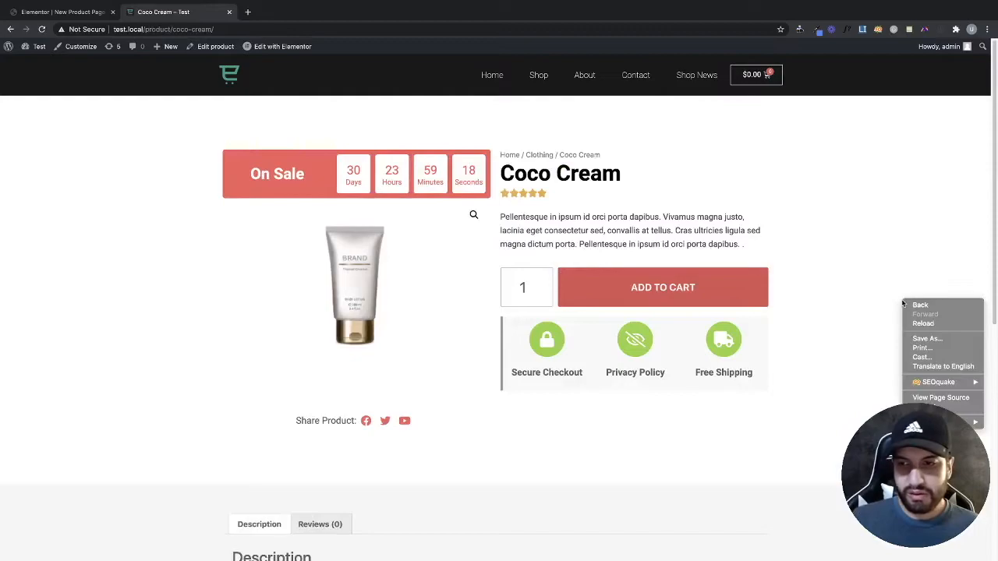
pyautogui.click(919, 421)
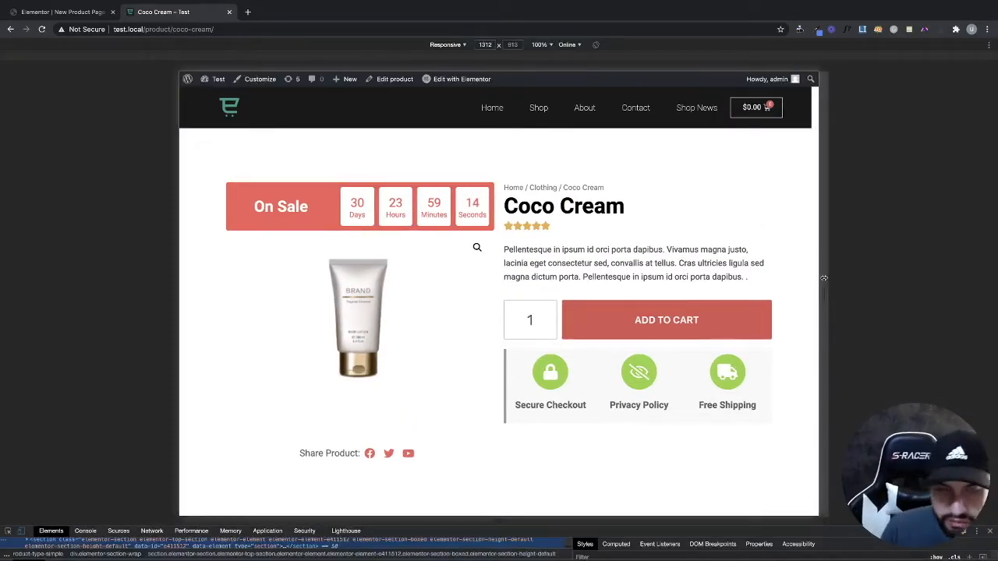
pyautogui.moveTo(823, 278); pyautogui.dragTo(742, 269)
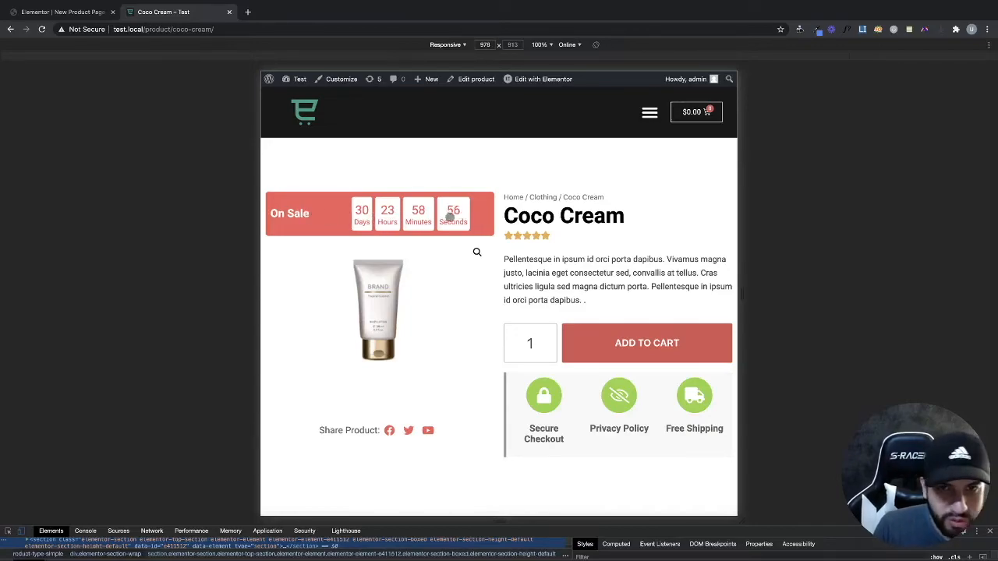
pyautogui.moveTo(737, 234); pyautogui.dragTo(697, 235)
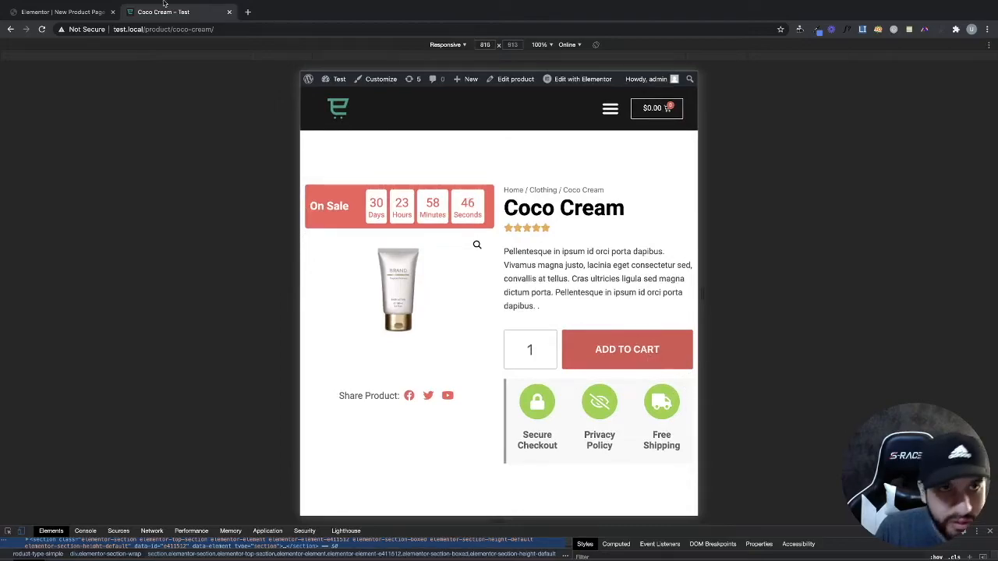
# - Return to the Elementor editor and set the product section's unlinked tablet padding to 50 px top and bottom, 15 px right and 10 px left
pyautogui.click(100, 12)
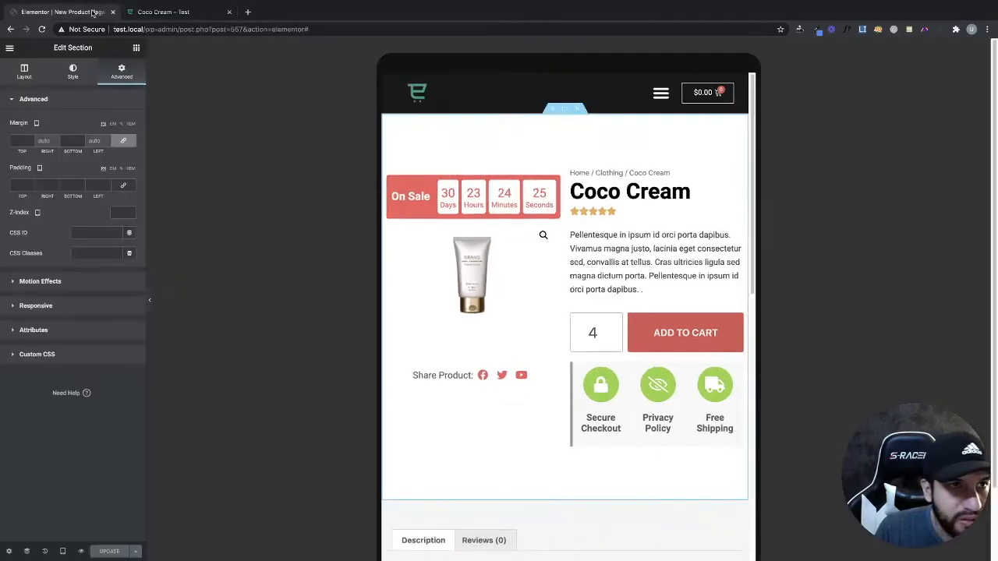
pyautogui.click(122, 189)
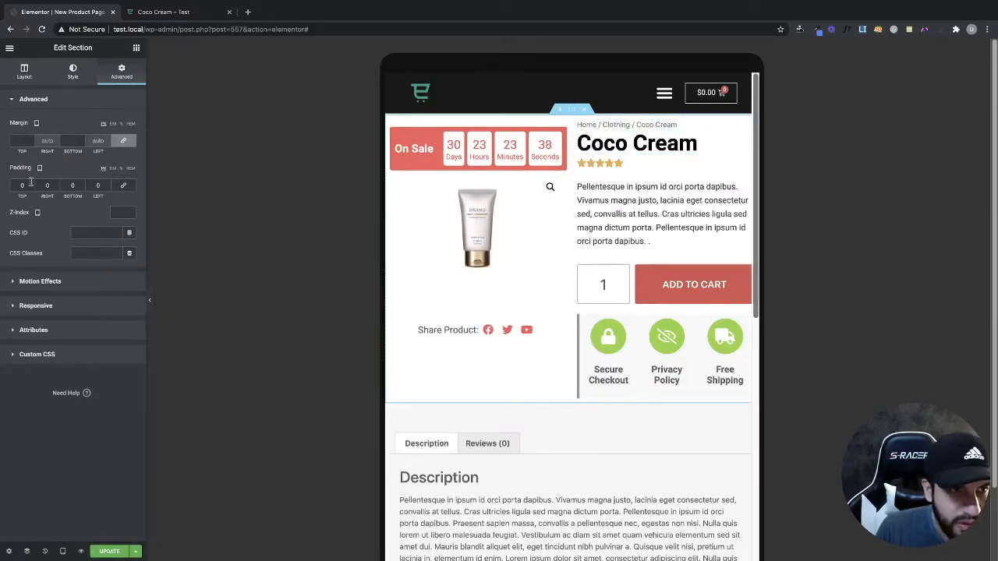
pyautogui.write('50')
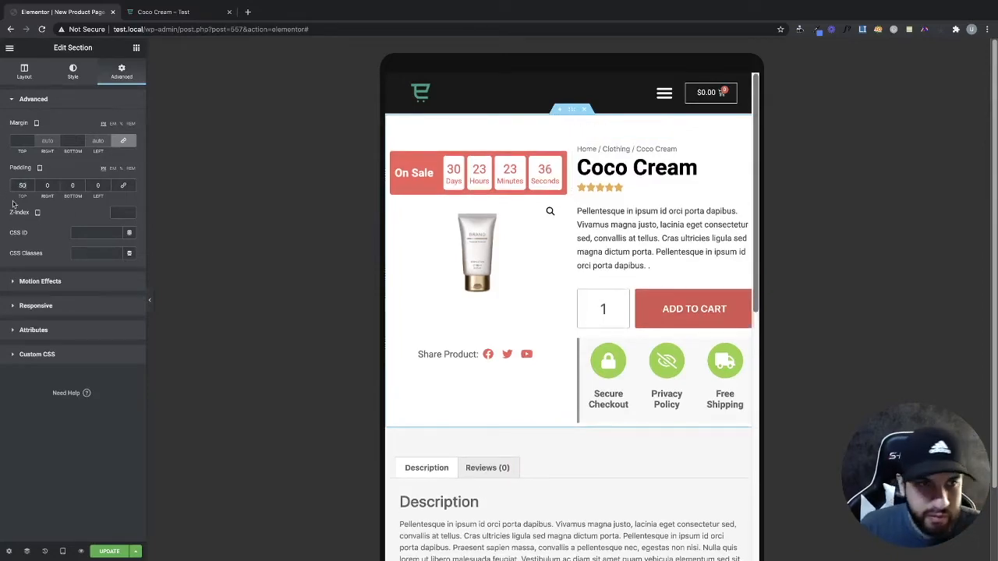
pyautogui.write('50')
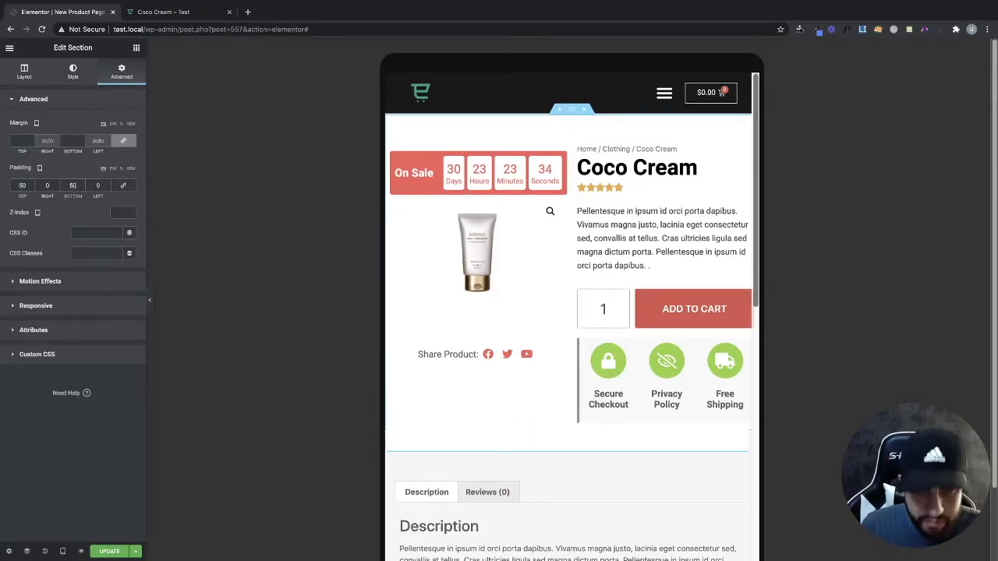
pyautogui.click(48, 185)
pyautogui.write('10')
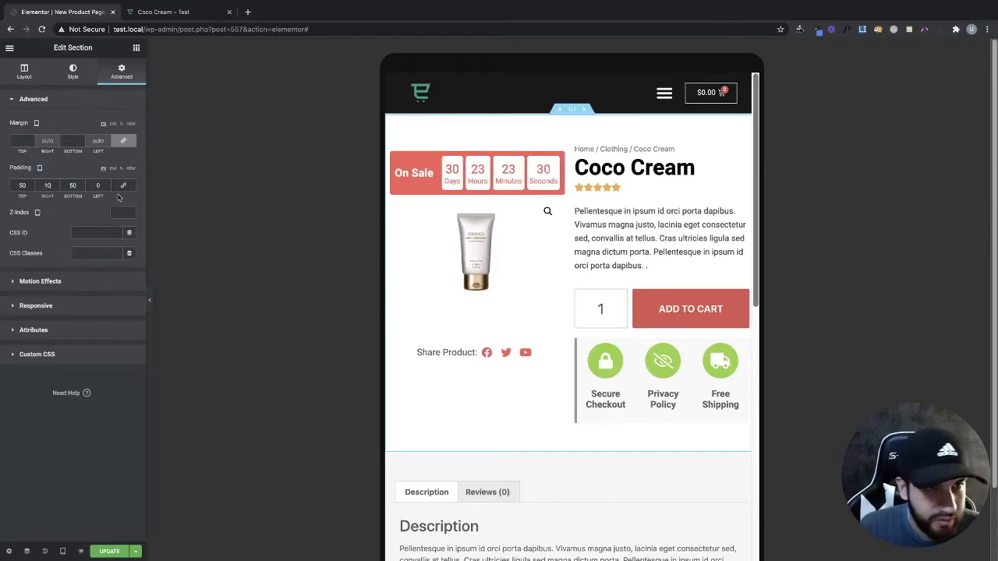
pyautogui.click(99, 185)
pyautogui.write('0')
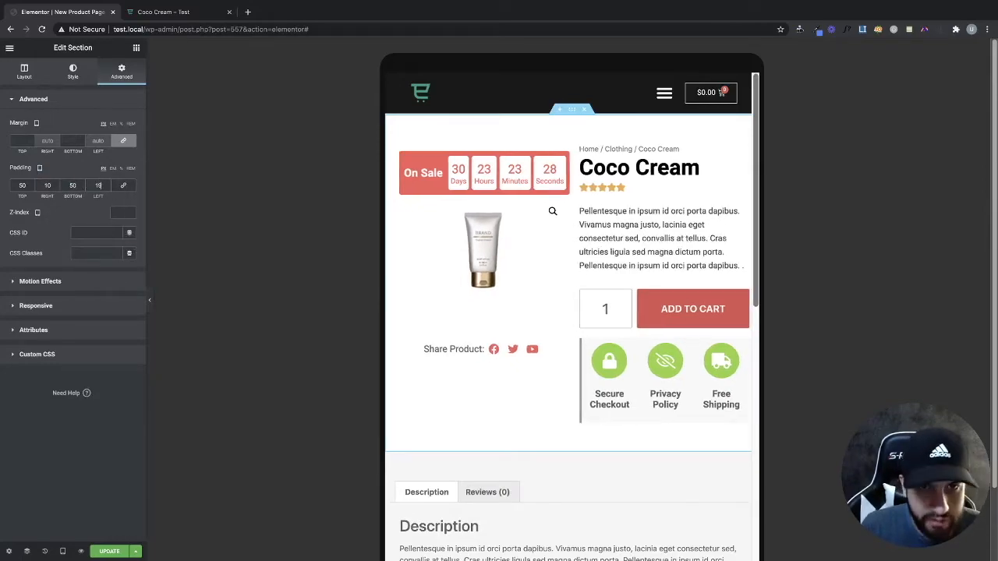
pyautogui.write('10')
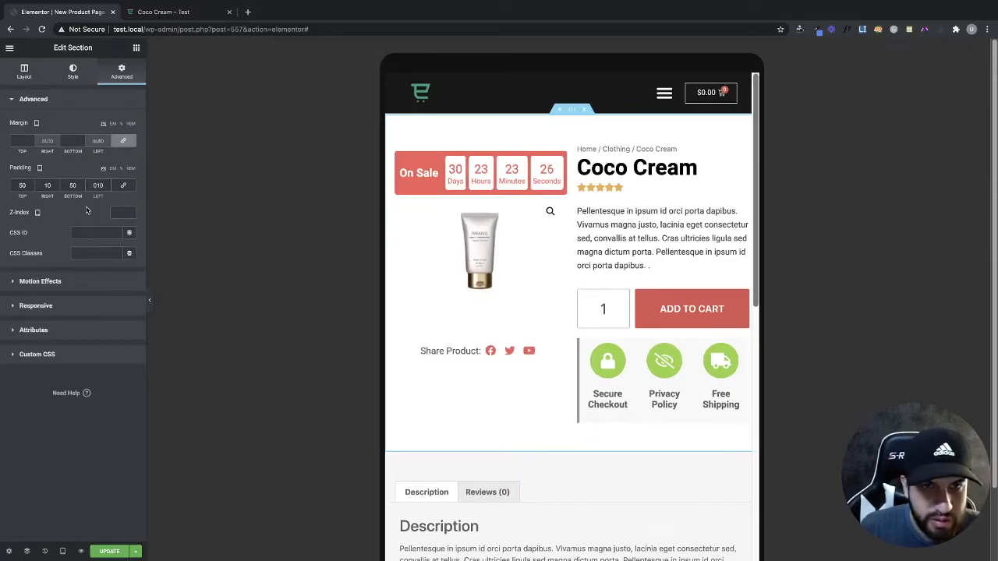
pyautogui.write('15')
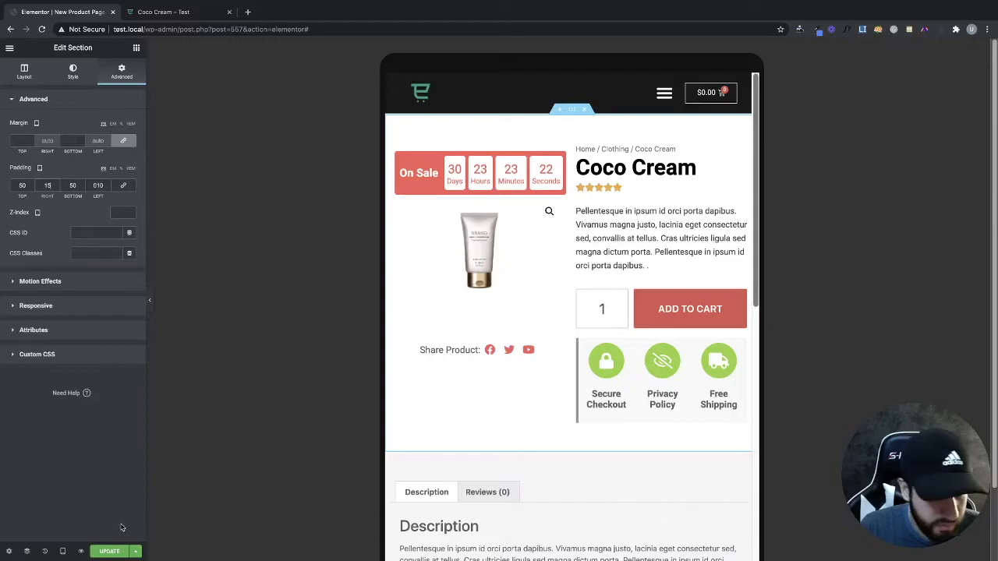
# - Update the template and inspect the live preview at responsive widths of about 798 and 970 px
pyautogui.click(113, 551)
pyautogui.click(152, 11)
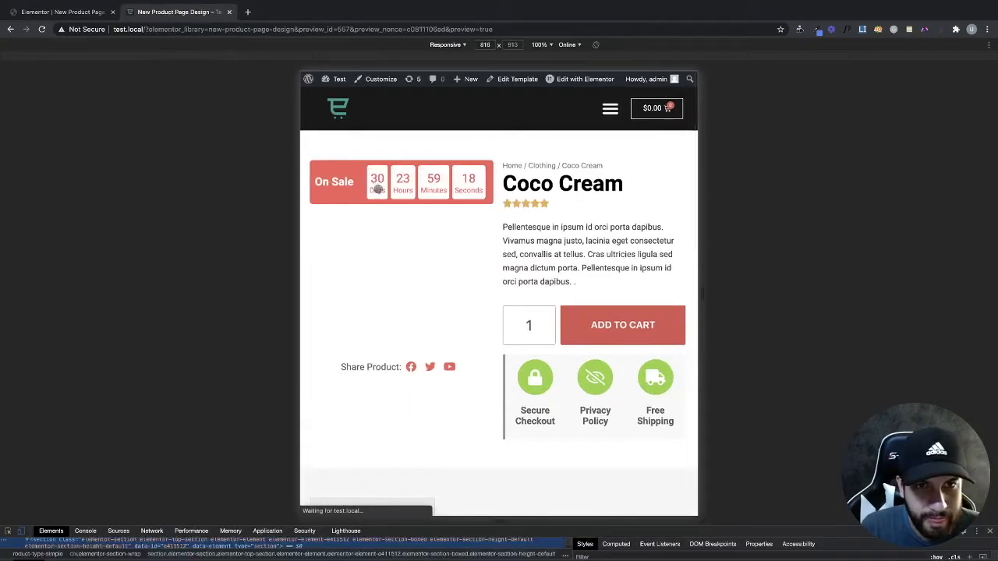
pyautogui.moveTo(700, 302)
pyautogui.mouseDown()
pyautogui.moveTo(684, 303)
pyautogui.moveTo(700, 301)
pyautogui.mouseUp()
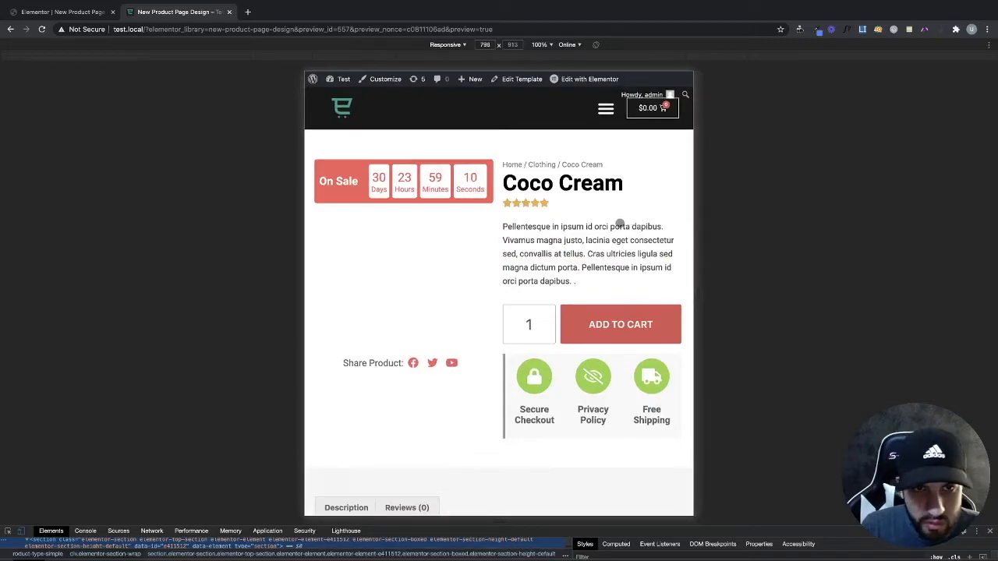
pyautogui.moveTo(703, 238); pyautogui.dragTo(740, 243)
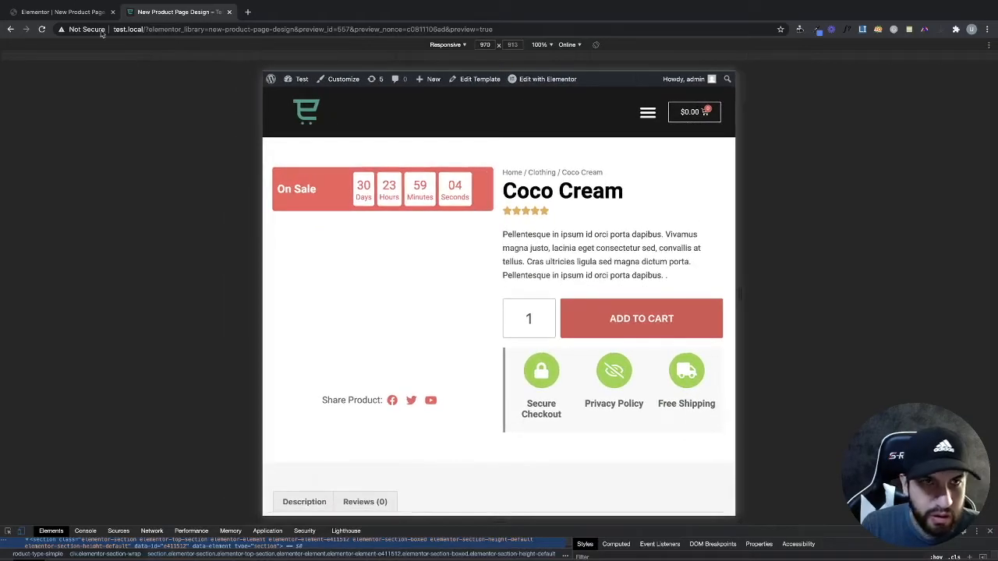
# - Return to the Elementor editor and review the countdown widget's box and content style settings
pyautogui.click(65, 11)
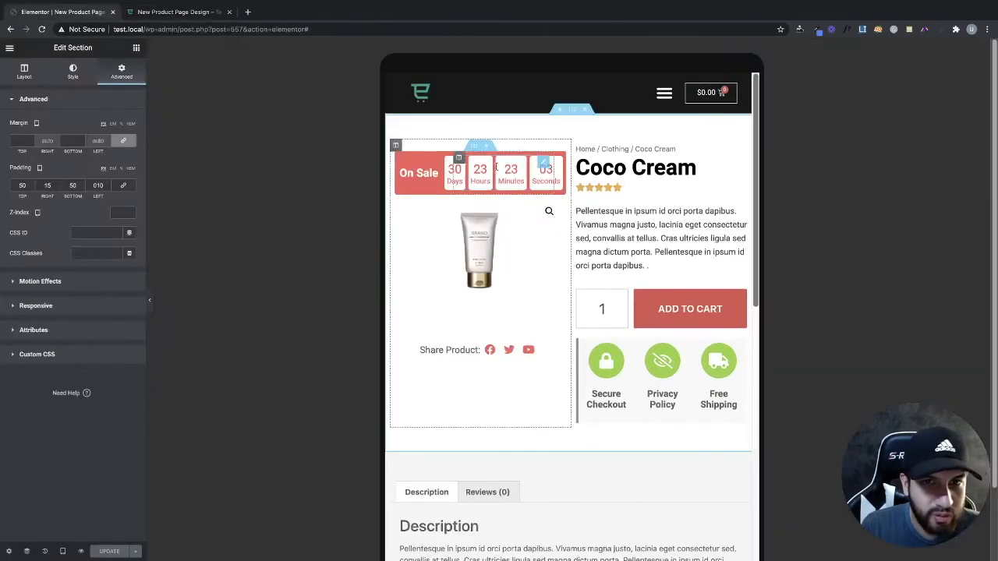
pyautogui.click(546, 169)
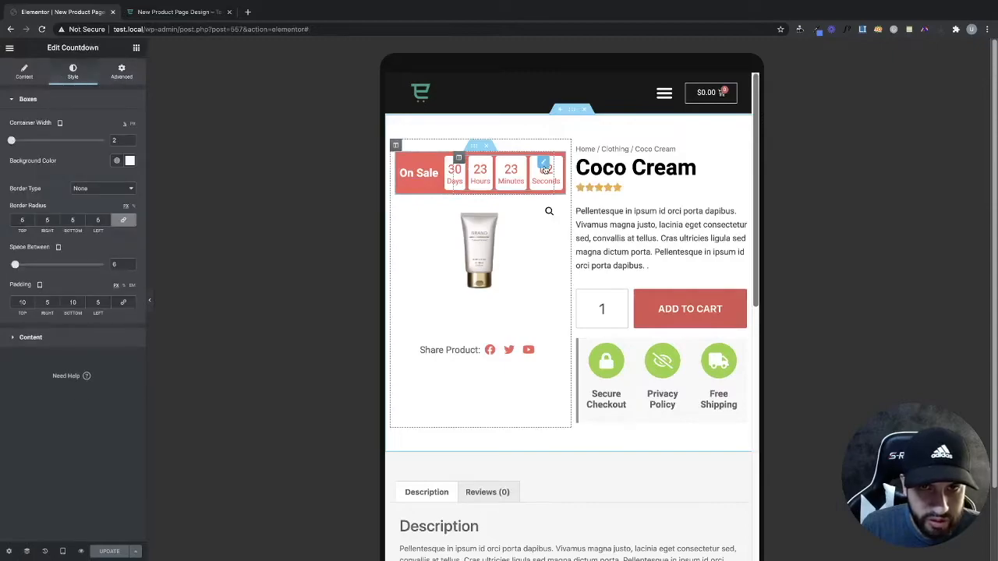
pyautogui.click(18, 79)
pyautogui.click(70, 74)
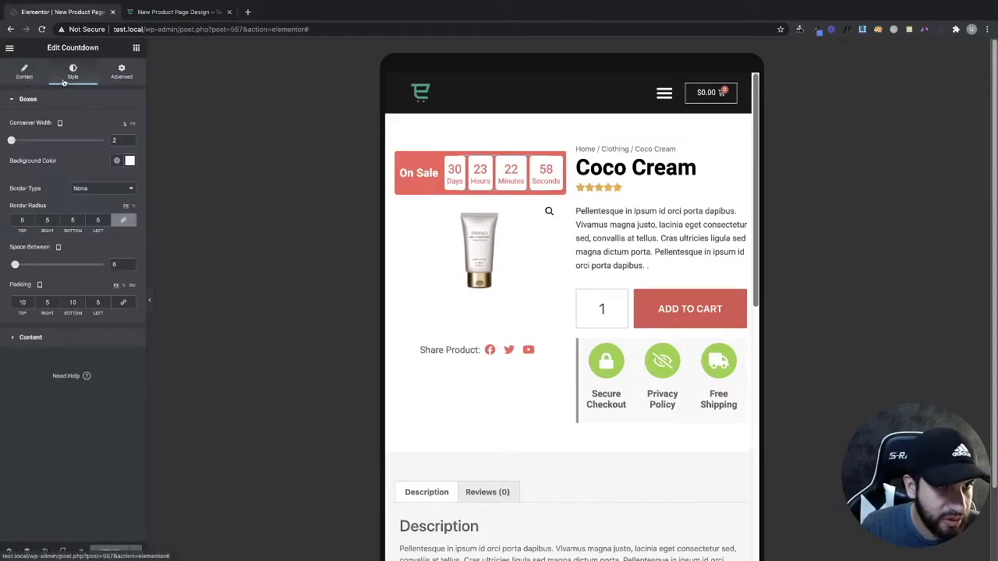
pyautogui.click(47, 338)
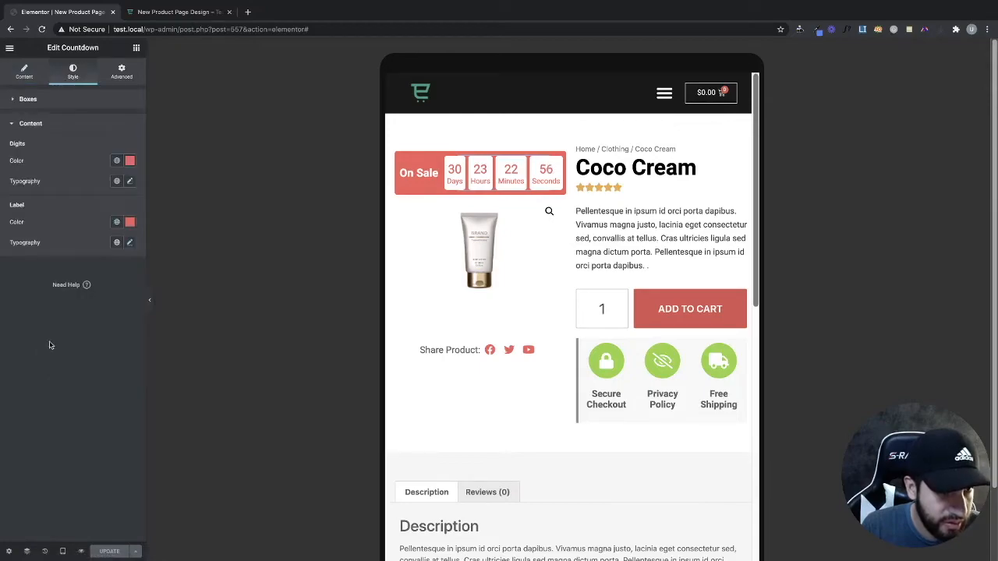
pyautogui.click(64, 103)
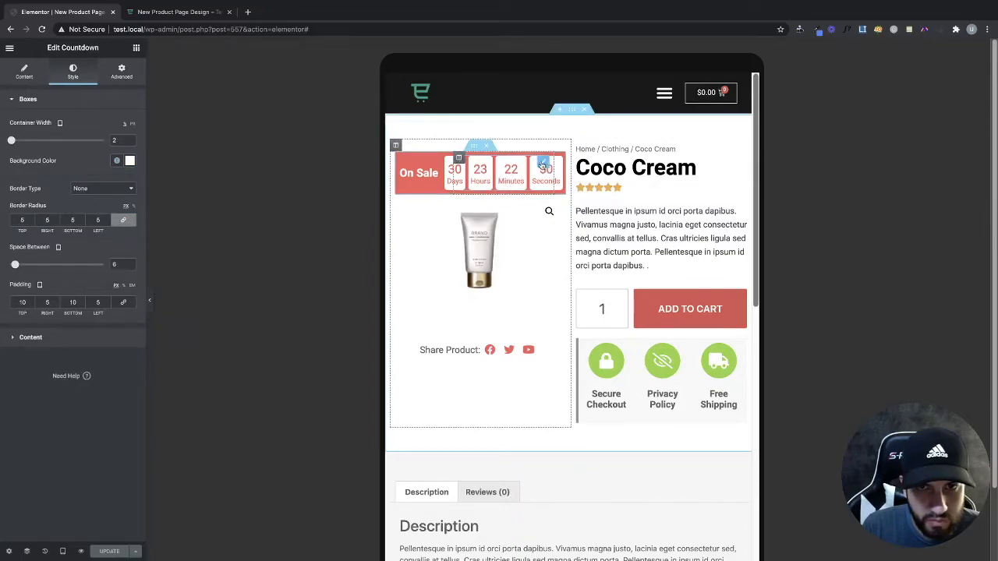
# - Set the On Sale heading's column width to 40% and centre-align the heading
pyautogui.click(397, 157)
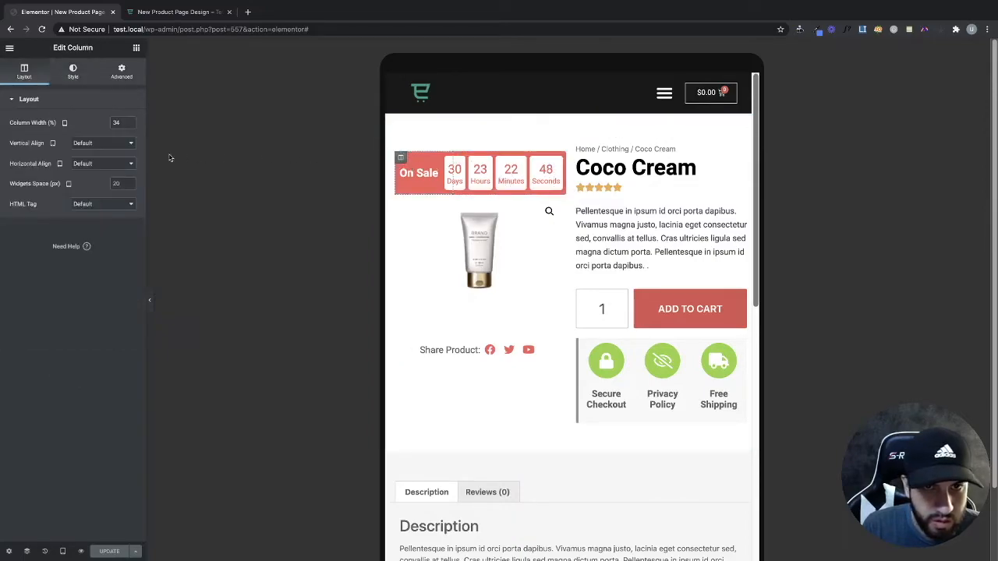
pyautogui.doubleClick(119, 122)
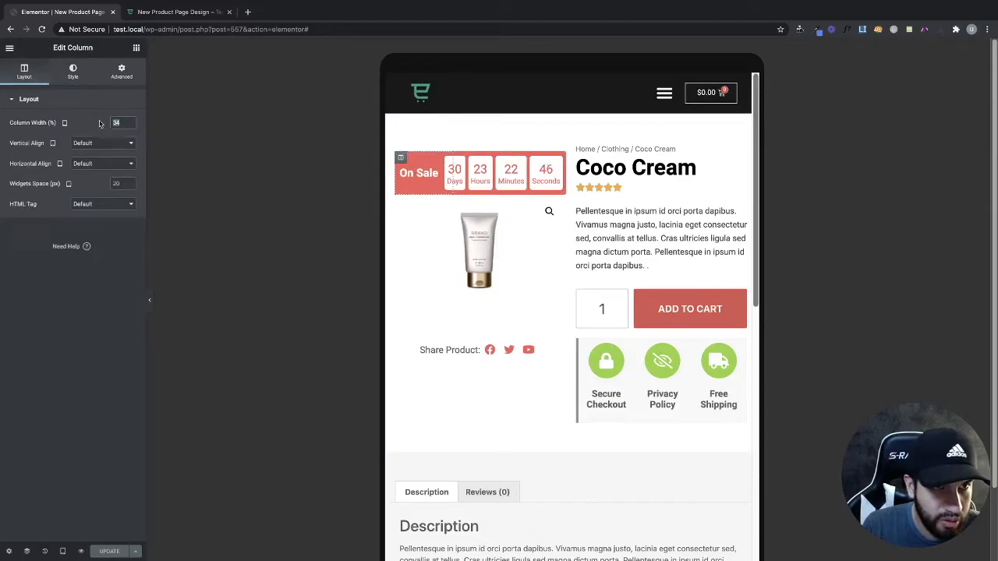
pyautogui.write('40')
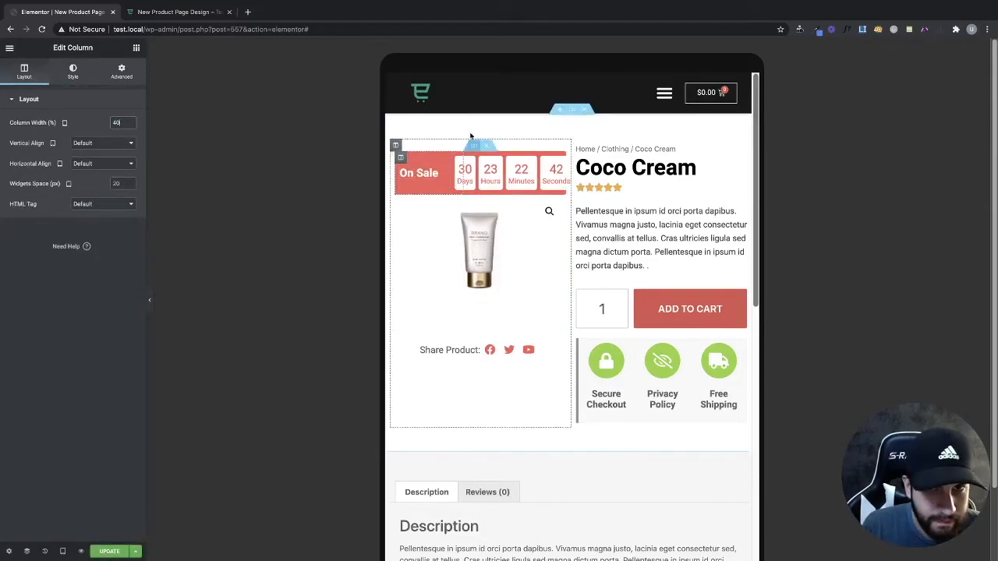
pyautogui.click(436, 173)
pyautogui.click(104, 260)
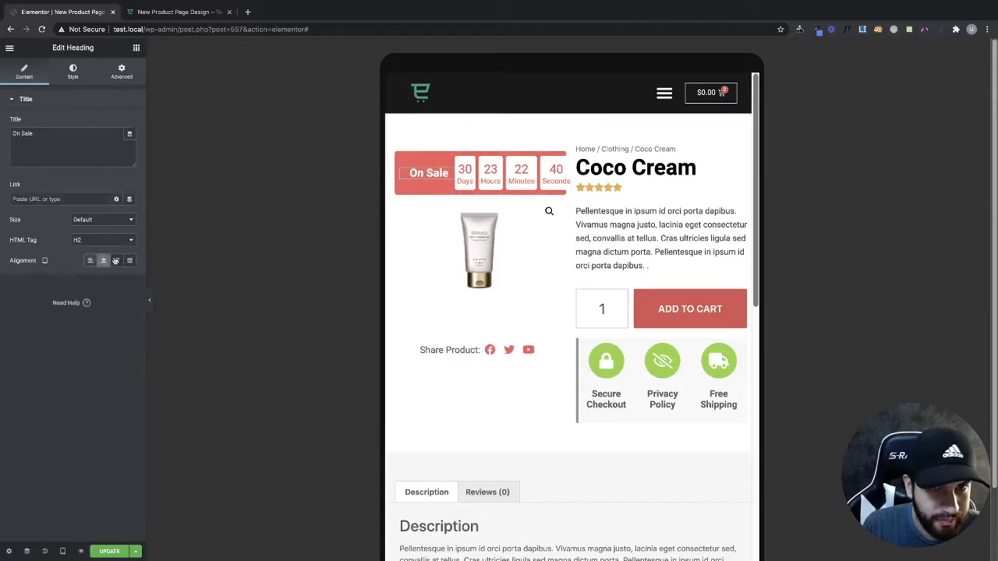
# - Update the template and check the live preview at a responsive width of about 900 px
pyautogui.click(108, 550)
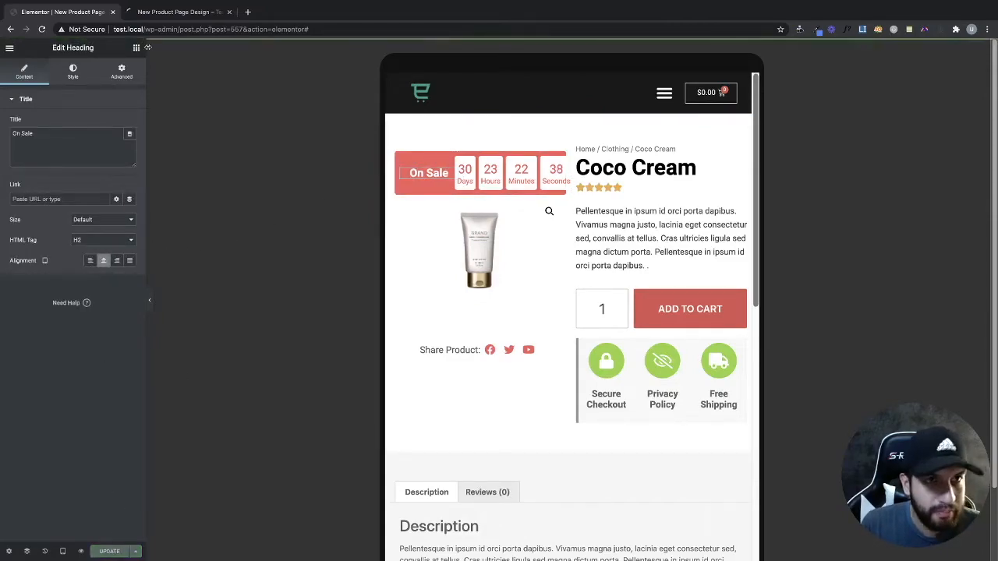
pyautogui.click(183, 12)
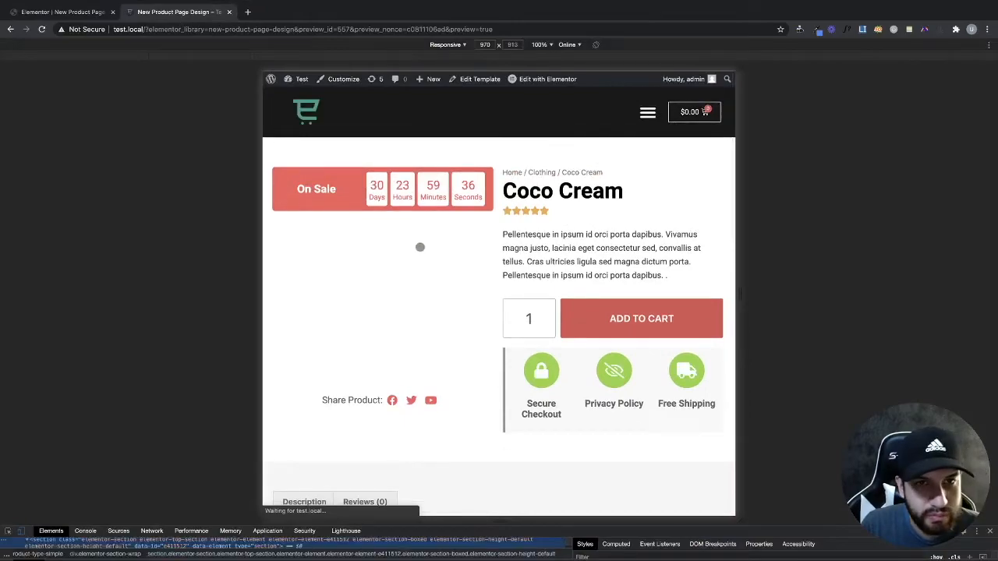
pyautogui.moveTo(739, 237)
pyautogui.mouseDown()
pyautogui.moveTo(776, 242)
pyautogui.moveTo(682, 240)
pyautogui.moveTo(724, 244)
pyautogui.mouseUp()
# - Return to the Elementor editor and set the On Sale heading's column width to 37%
pyautogui.click(78, 13)
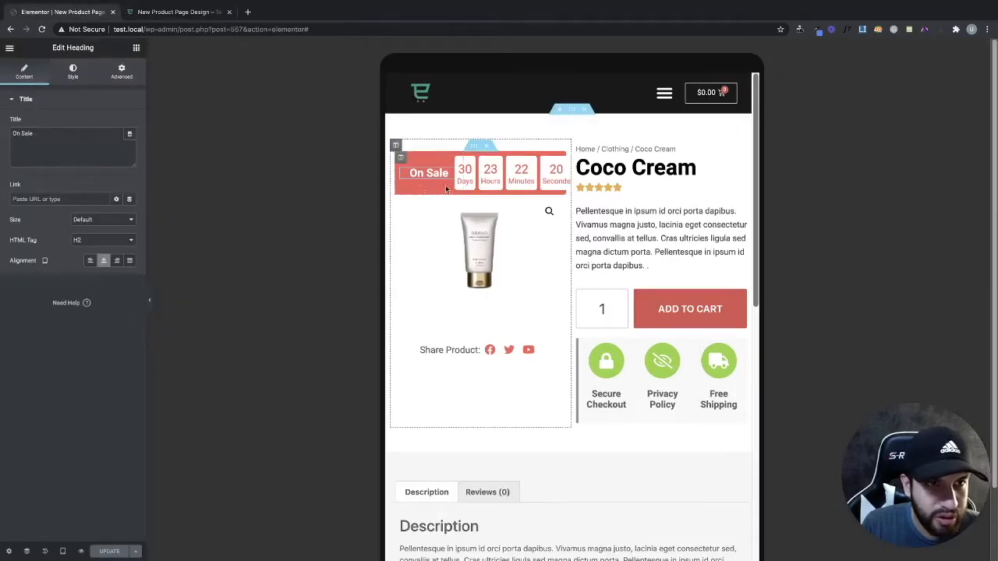
pyautogui.click(554, 170)
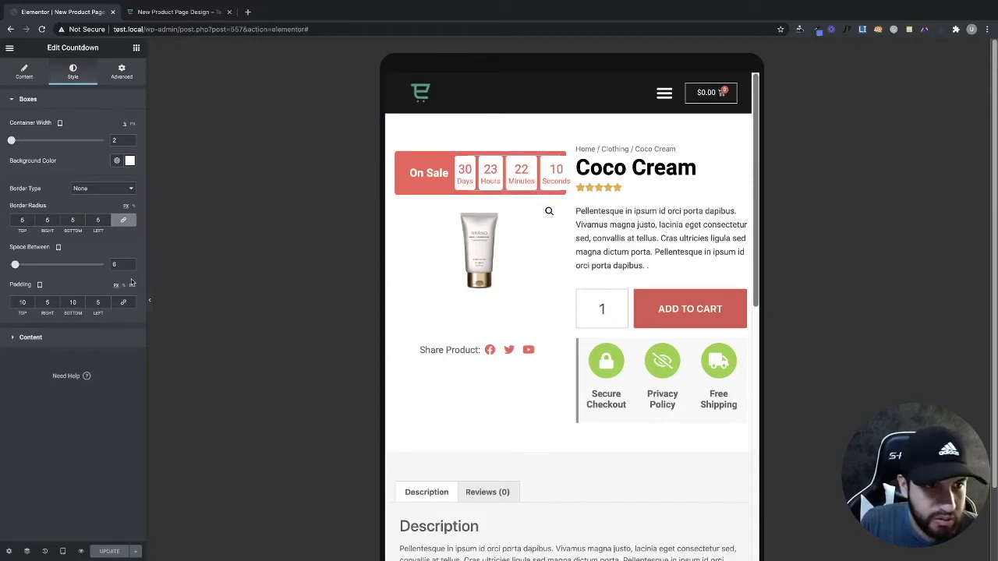
pyautogui.click(401, 158)
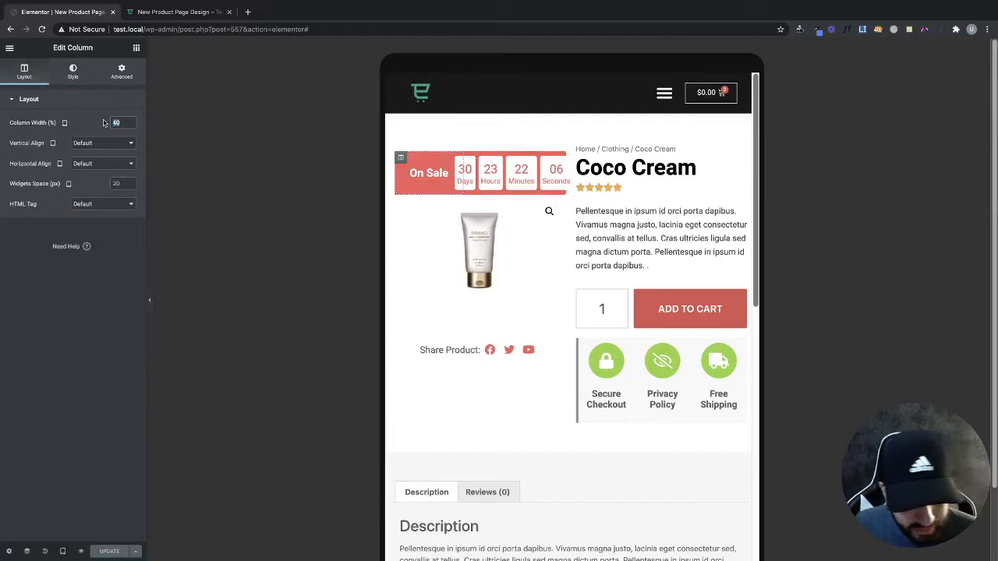
pyautogui.write('37')
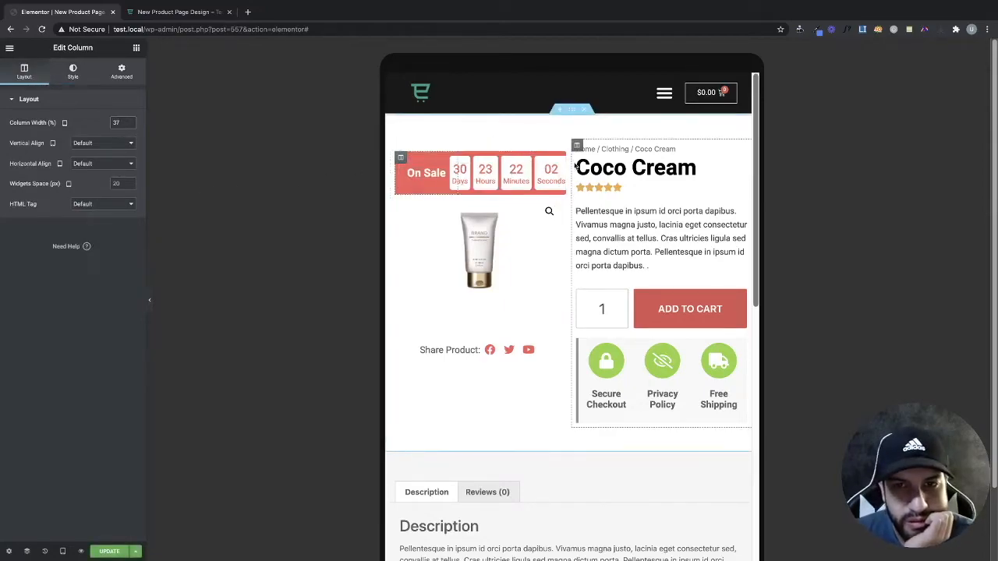
pyautogui.click(396, 145)
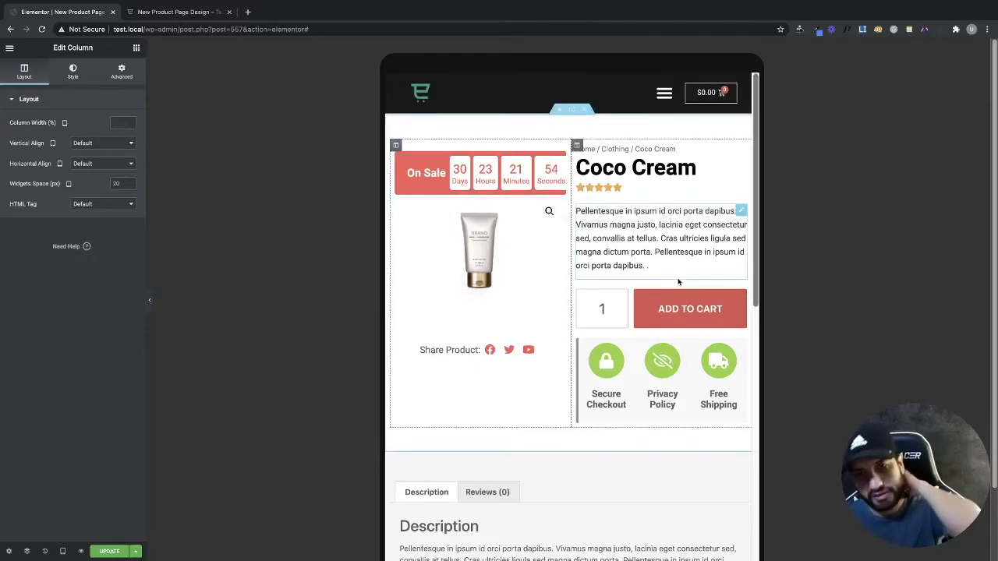
pyautogui.scroll(-5, 662, 296)
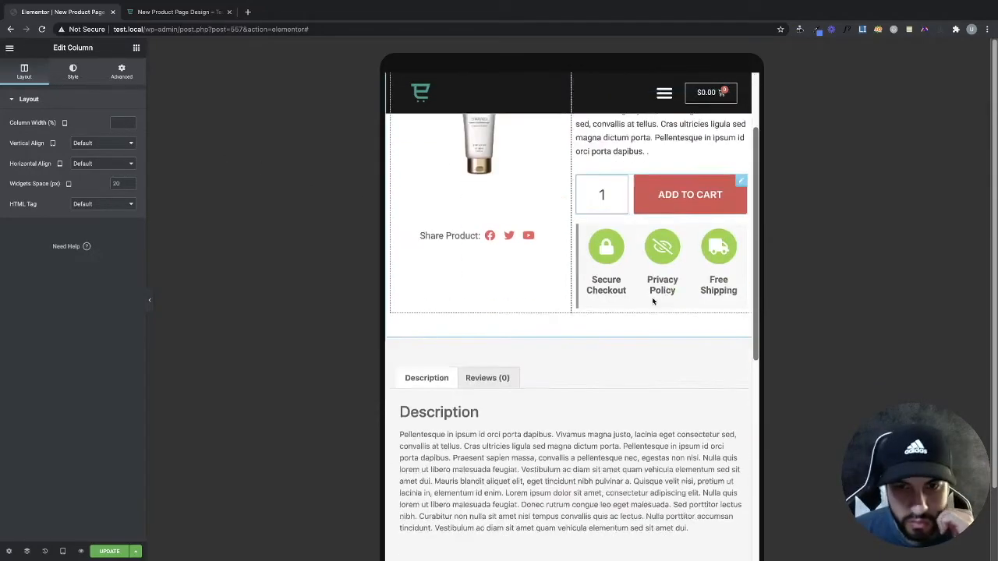
# - Update the template and reload the live preview page
pyautogui.click(111, 551)
pyautogui.click(179, 11)
pyautogui.press('super+r')
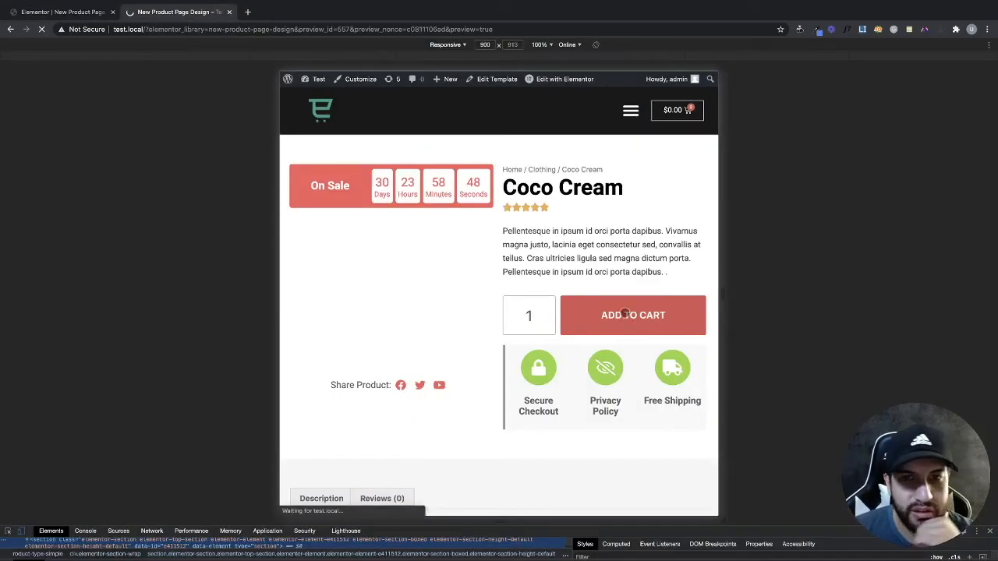
# - Open the Coco Cream product from the Shop page and examine its tablet layout down to the related products
pyautogui.click(630, 110)
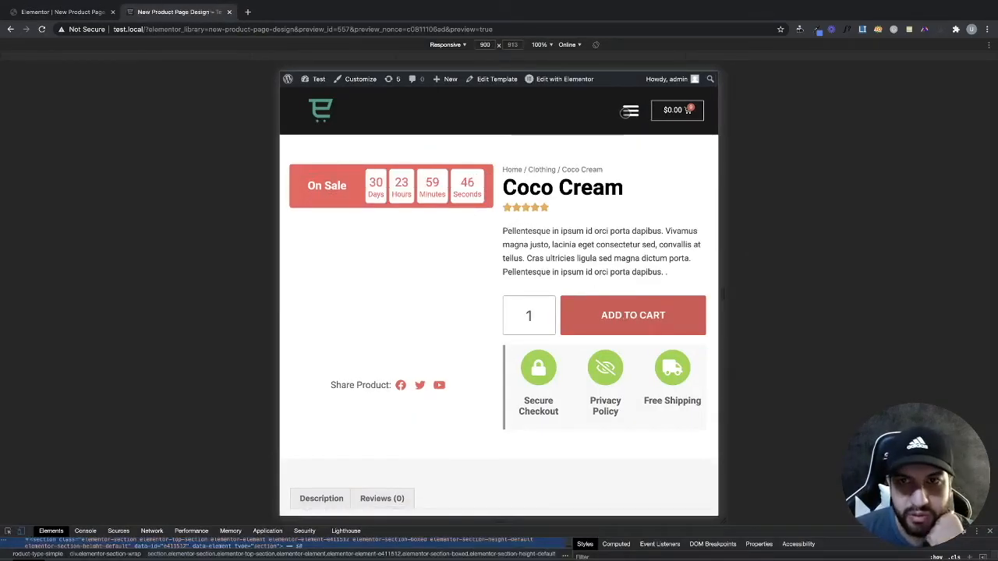
pyautogui.click(310, 175)
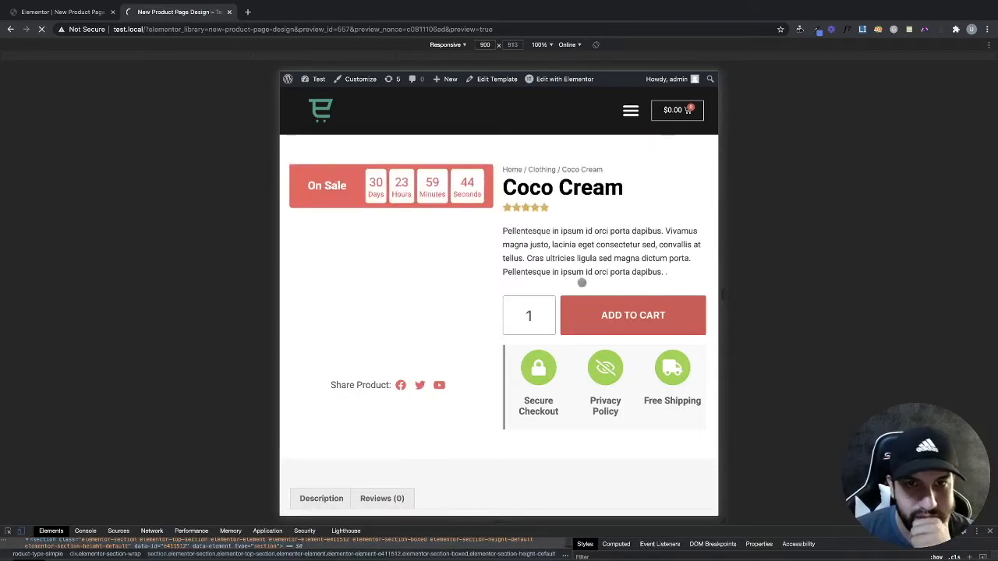
pyautogui.scroll(-5, 593, 335)
pyautogui.click(608, 339)
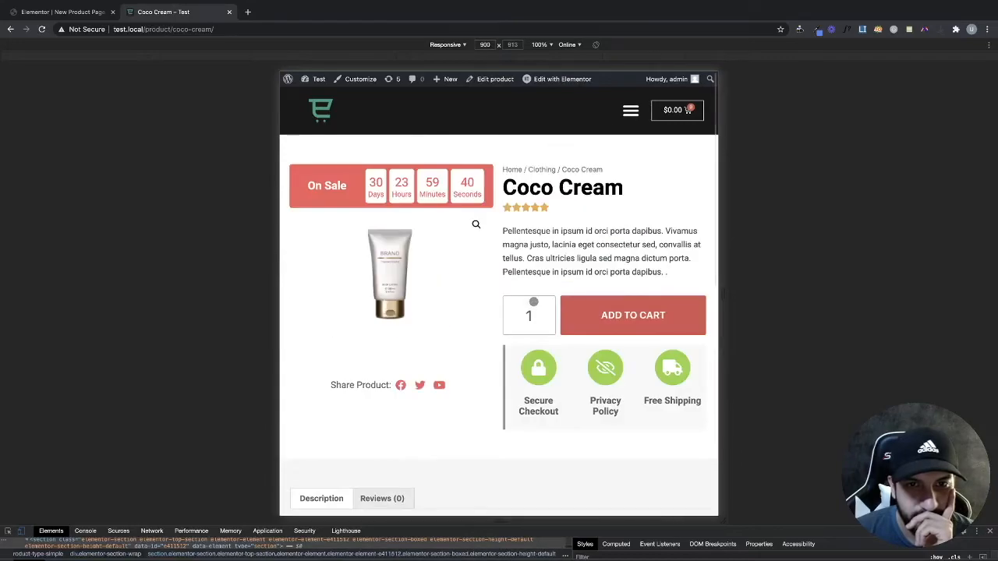
pyautogui.scroll(-2, 561, 312)
pyautogui.scroll(-1, 588, 322)
pyautogui.scroll(1, 588, 322)
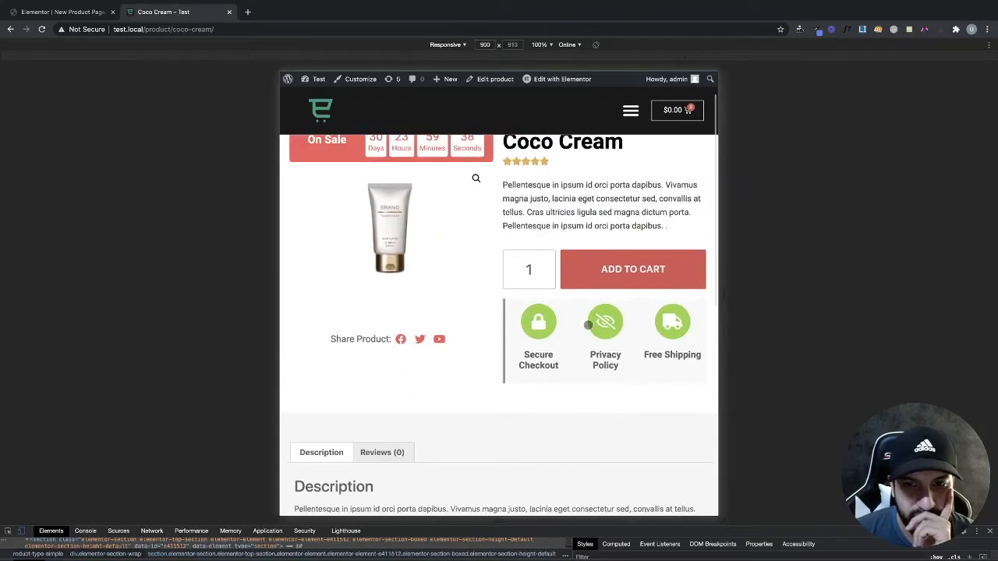
pyautogui.scroll(-5, 588, 322)
pyautogui.scroll(-3, 468, 304)
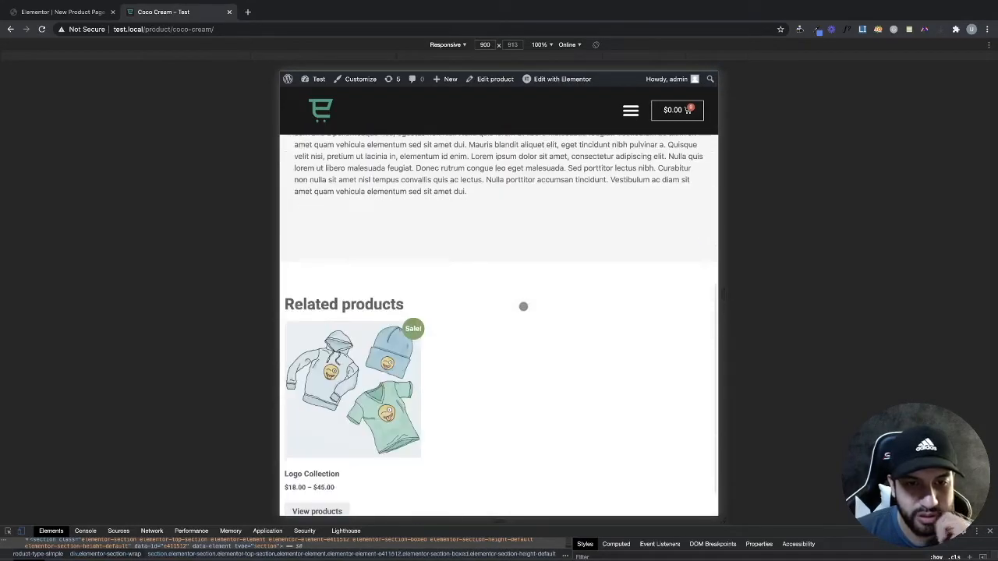
pyautogui.scroll(7, 428, 338)
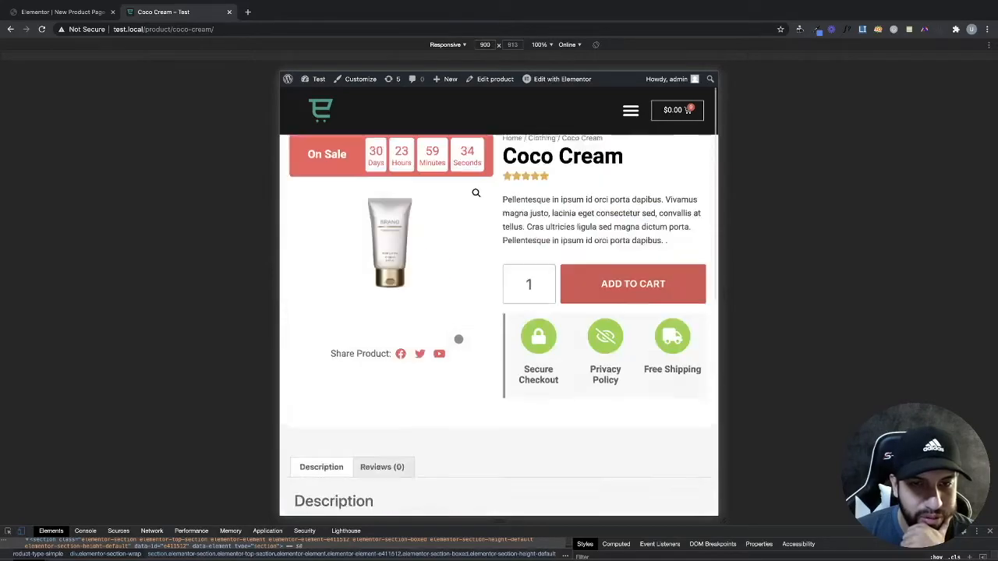
# - Return to the Elementor editor and switch the template preview to the mobile size
pyautogui.click(74, 15)
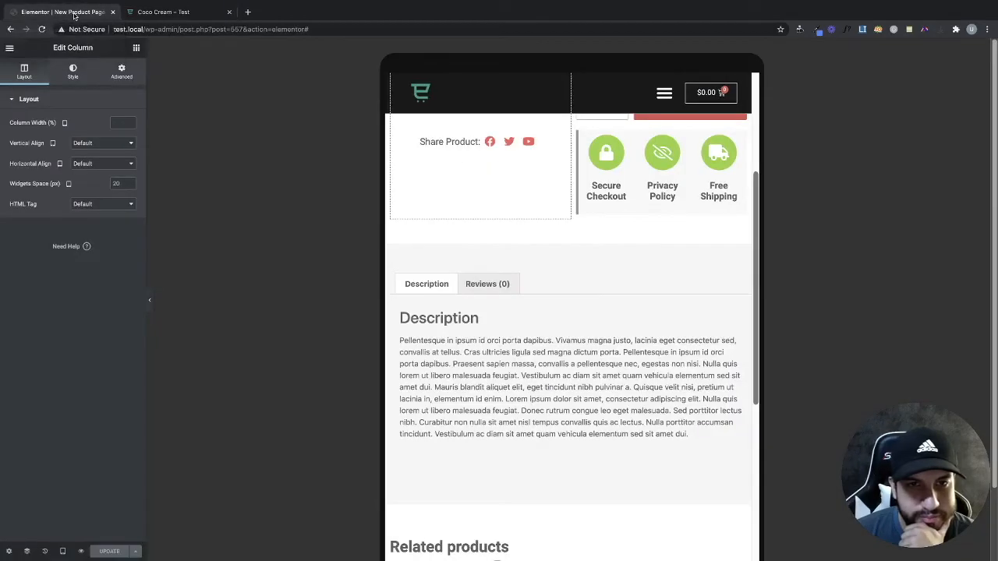
pyautogui.scroll(3, 468, 450)
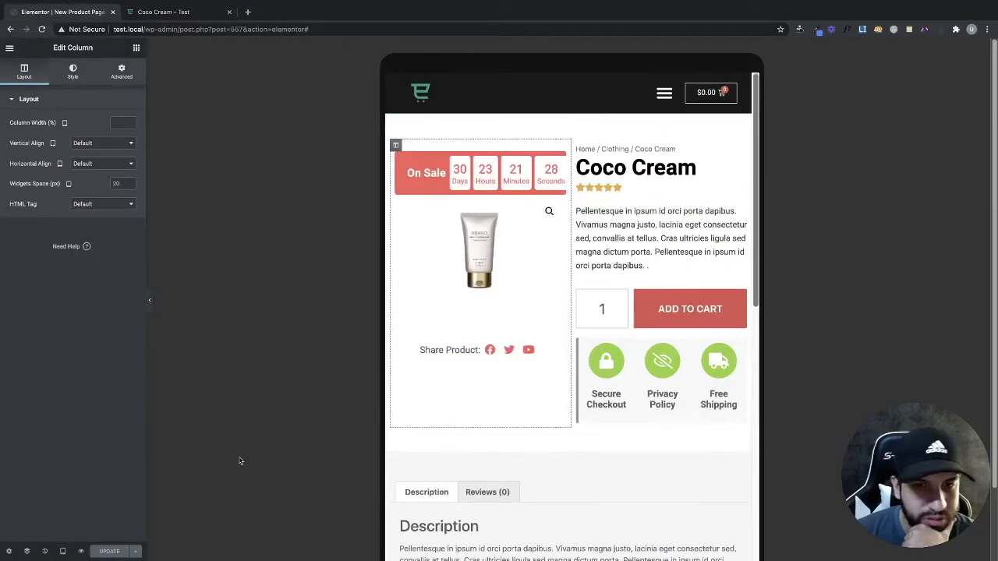
pyautogui.click(62, 551)
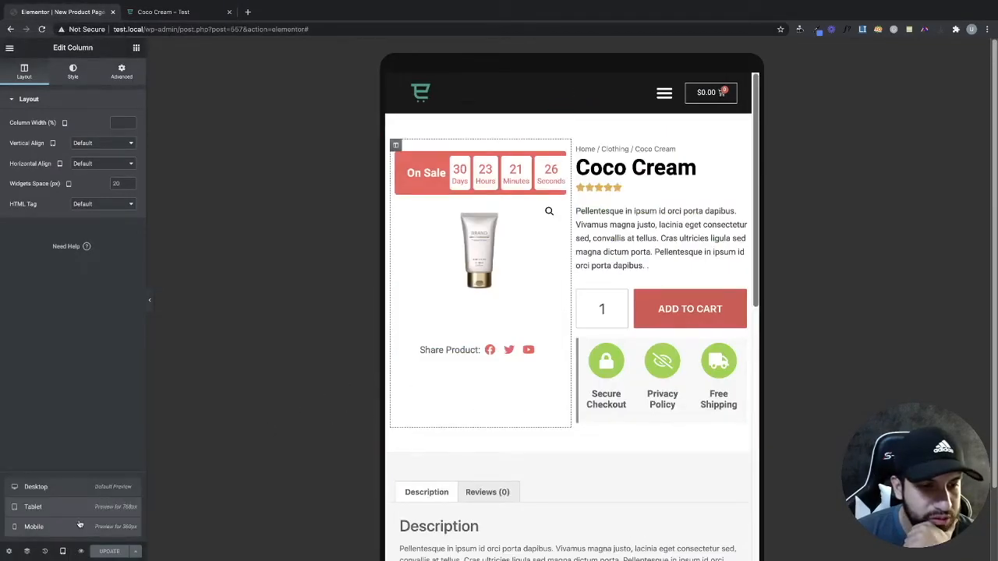
pyautogui.click(78, 527)
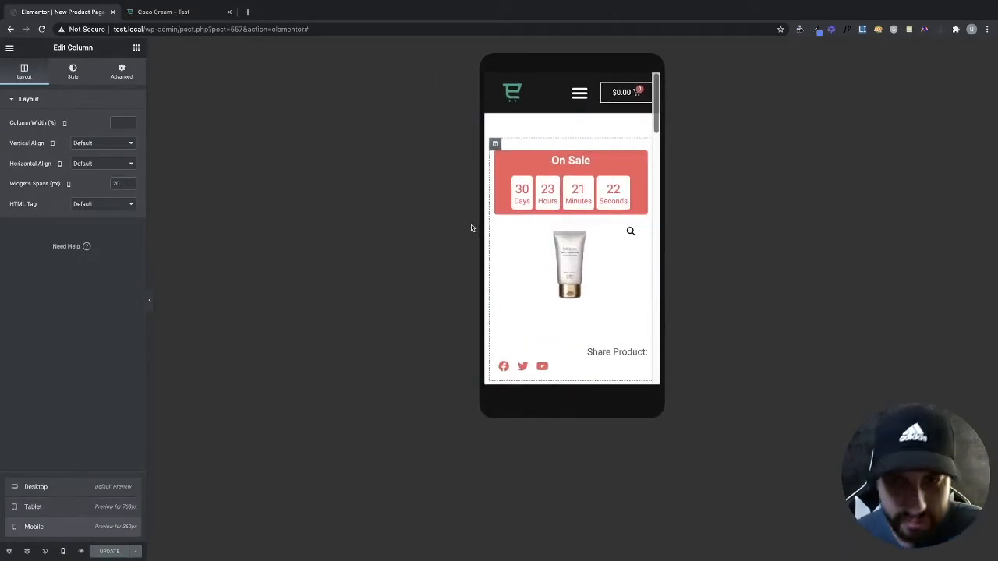
# - Set the On Sale heading's mobile font size to 29 px
pyautogui.click(573, 160)
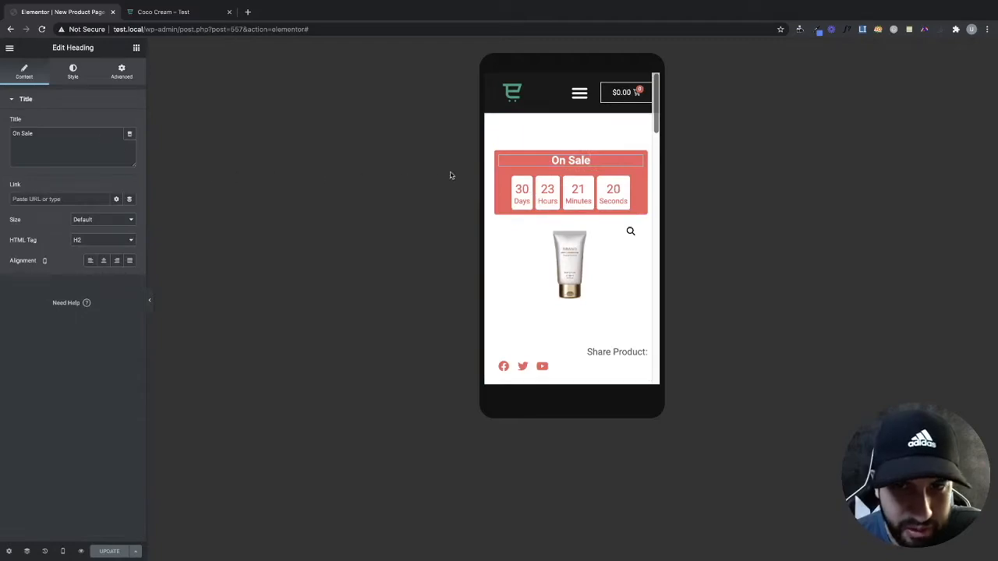
pyautogui.click(73, 70)
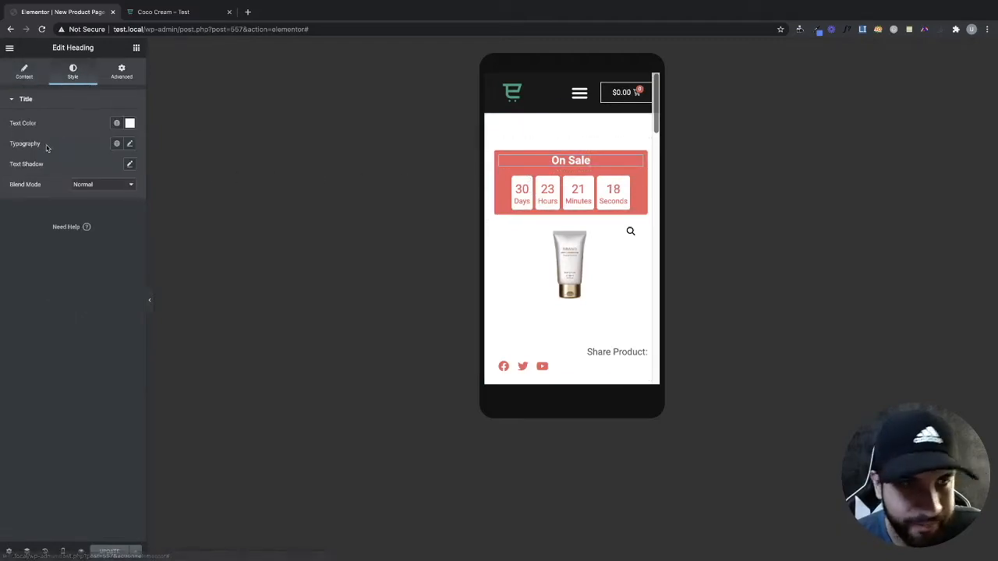
pyautogui.click(129, 144)
pyautogui.moveTo(23, 229); pyautogui.dragTo(29, 229)
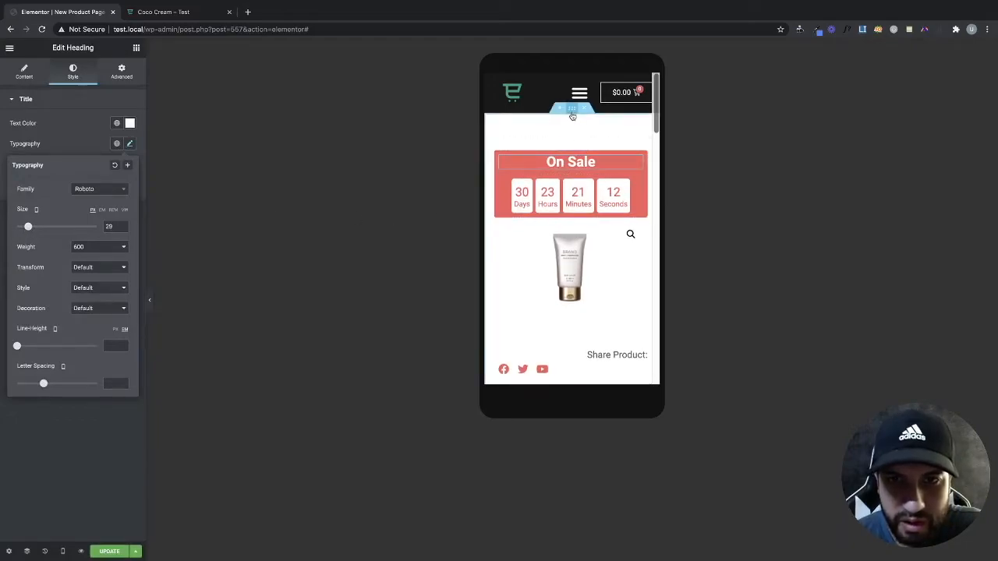
# - Unlink the main product section's mobile padding and set it to 20 px at the top and 50 px at the bottom
pyautogui.click(572, 111)
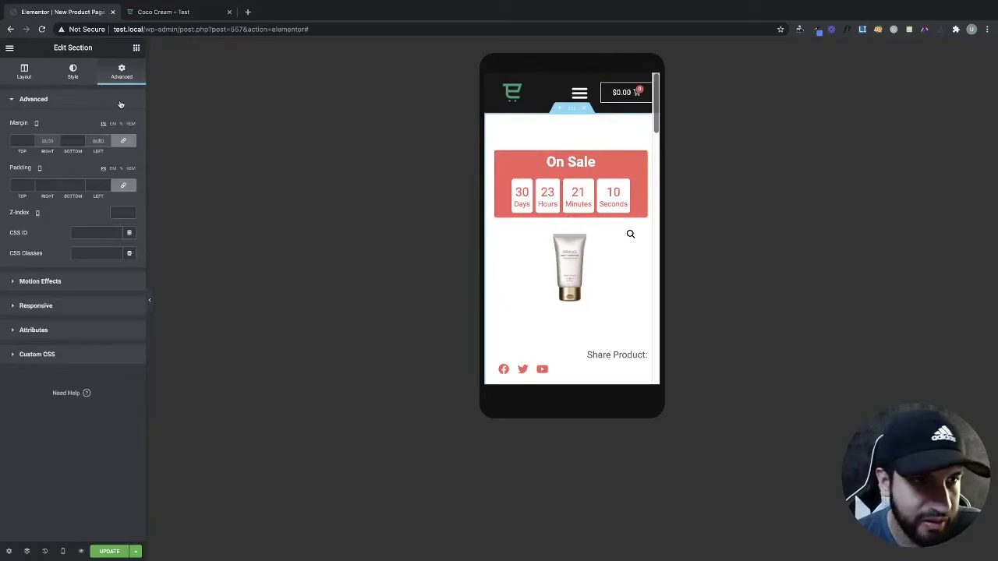
pyautogui.click(123, 186)
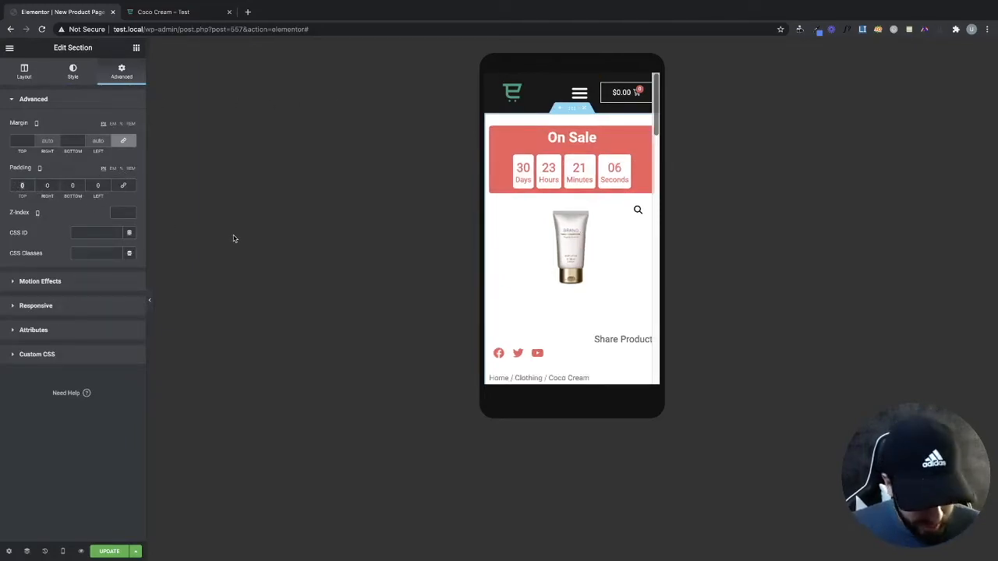
pyautogui.write('20')
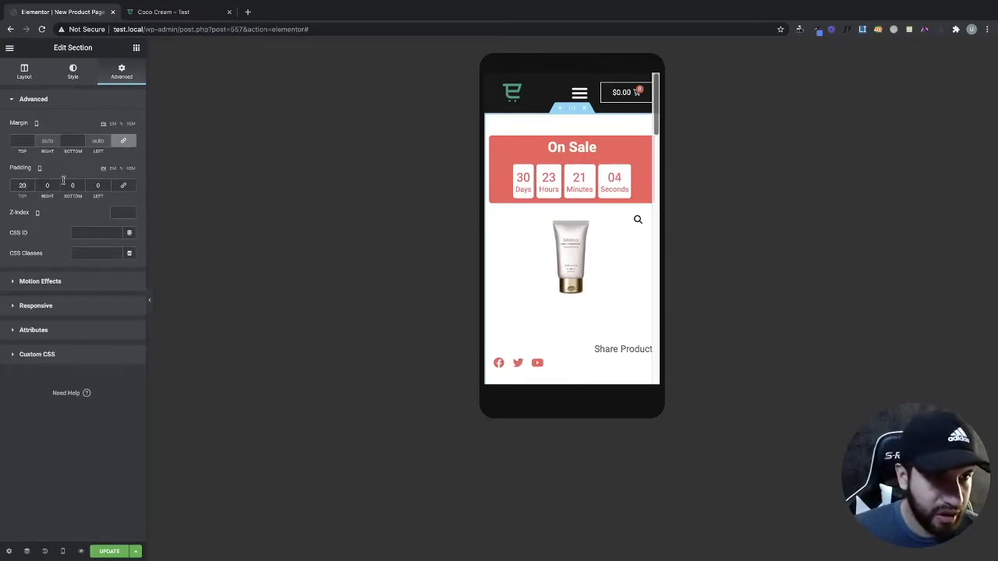
pyautogui.scroll(-10, 563, 316)
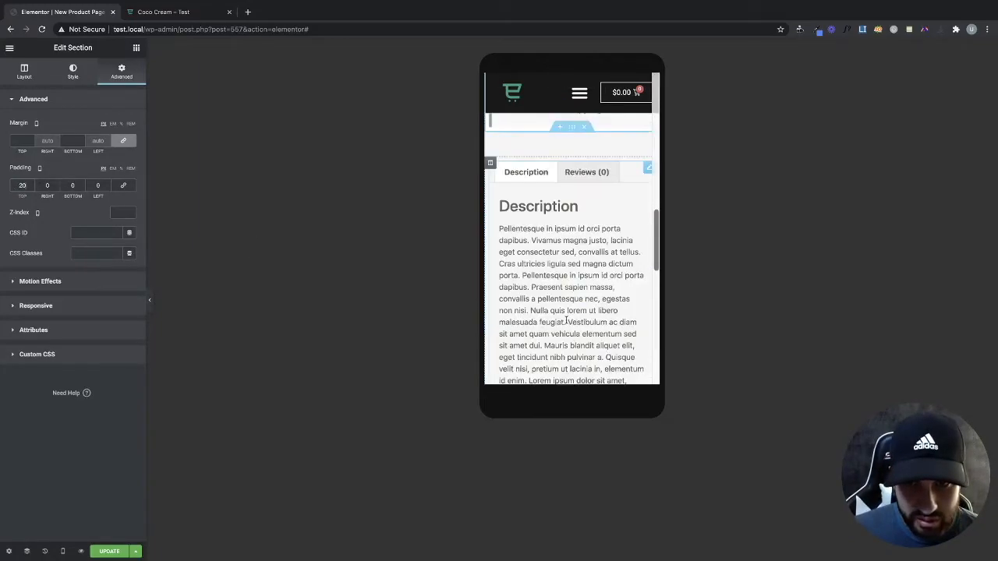
pyautogui.scroll(1, 566, 319)
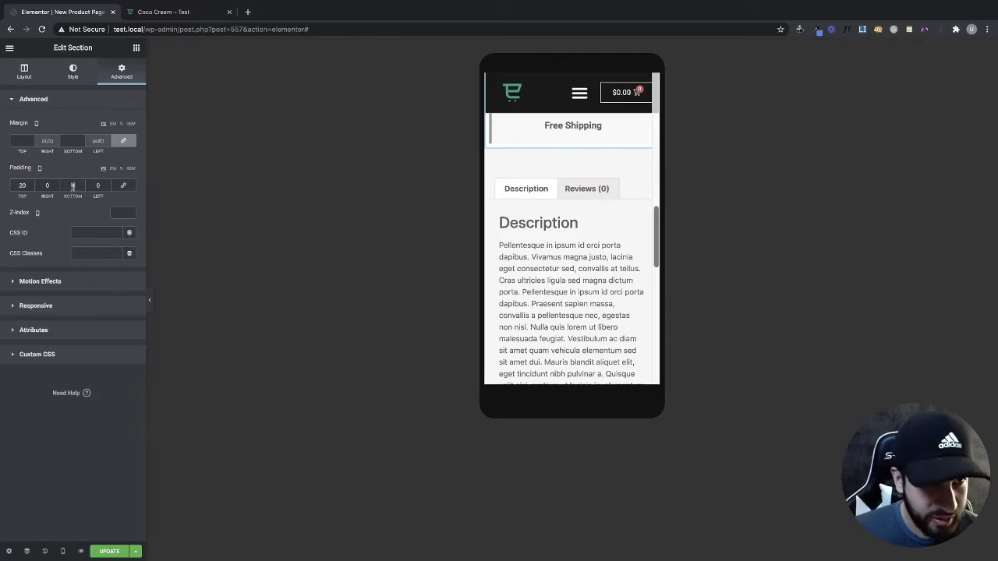
pyautogui.write('50')
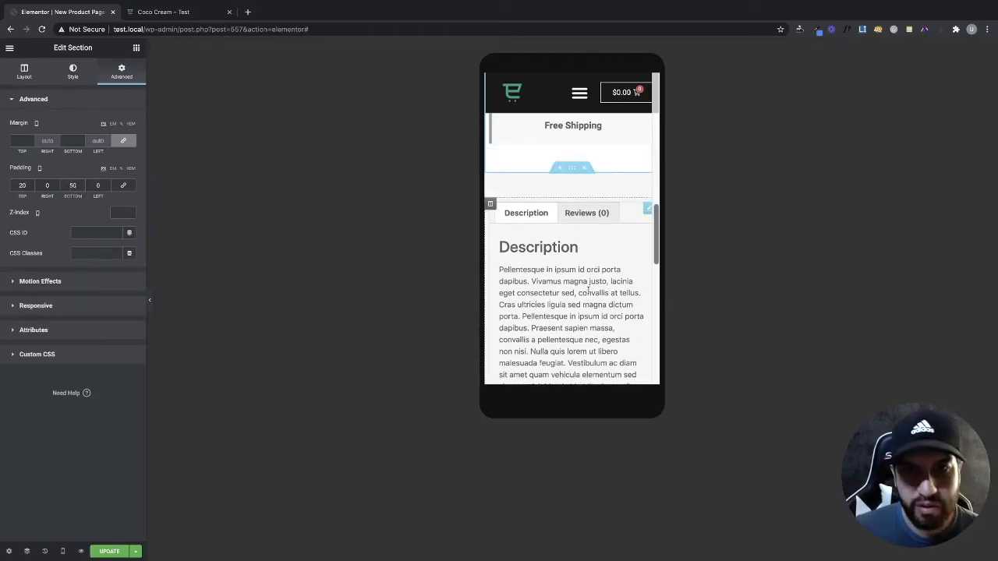
# - Set the mobile width of both the Share Product text column and the social icons column to 50%
pyautogui.scroll(6, 623, 301)
pyautogui.scroll(8, 626, 301)
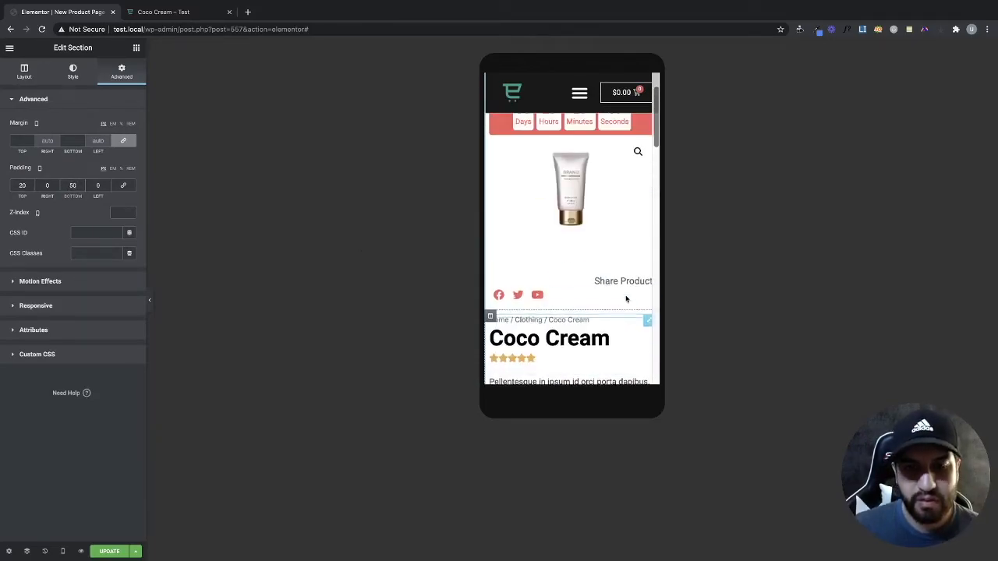
pyautogui.scroll(-2, 605, 284)
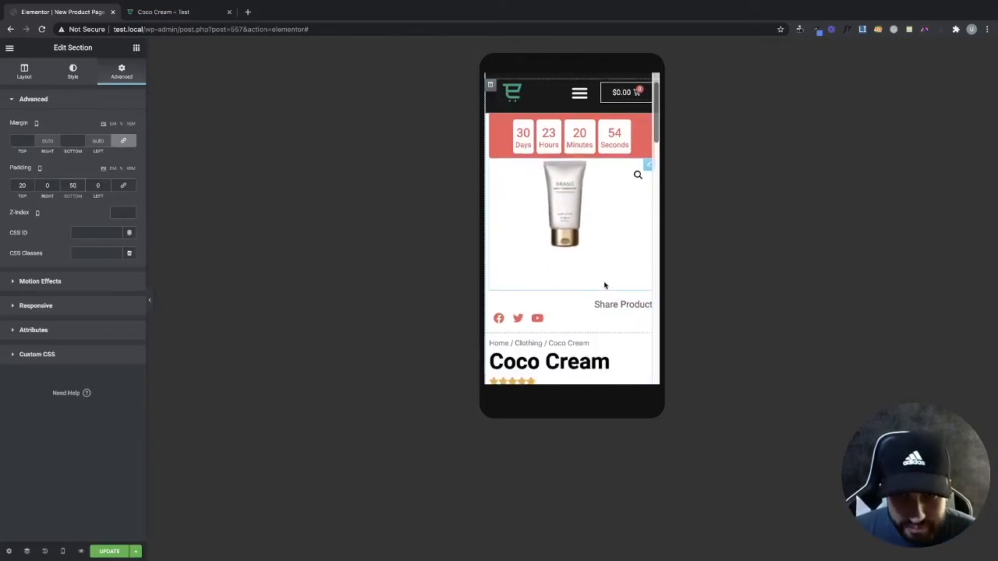
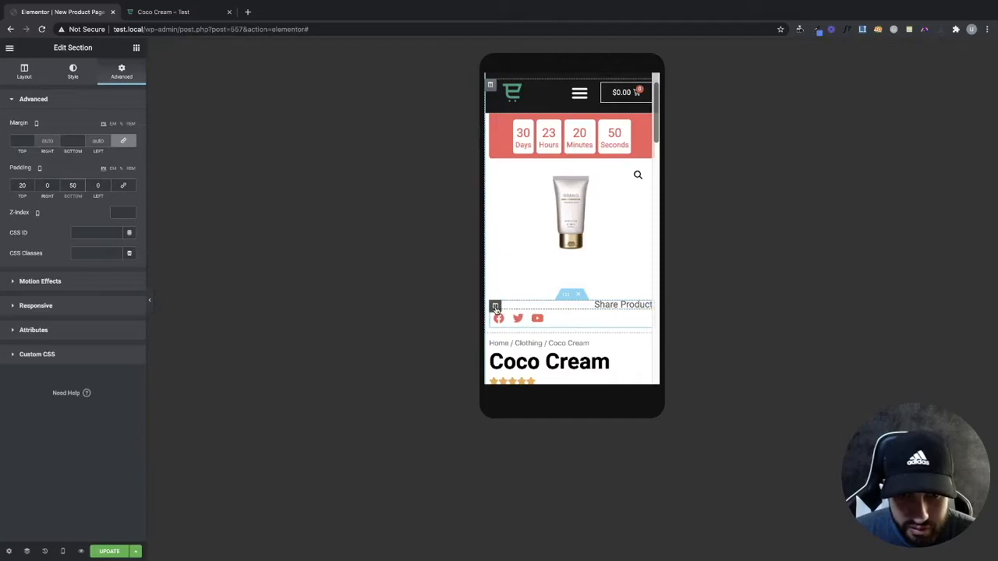
pyautogui.click(495, 306)
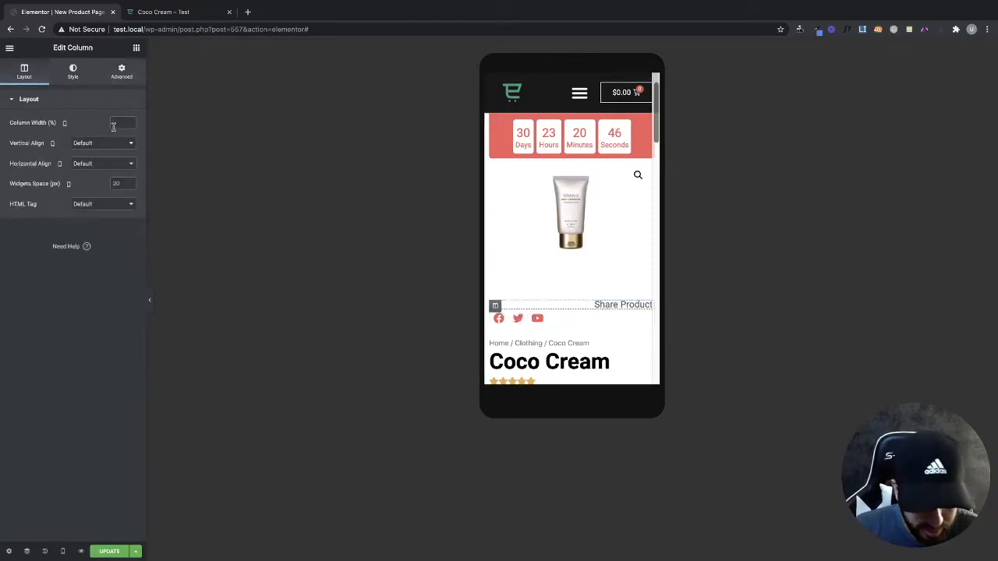
pyautogui.click(113, 126)
pyautogui.write('50')
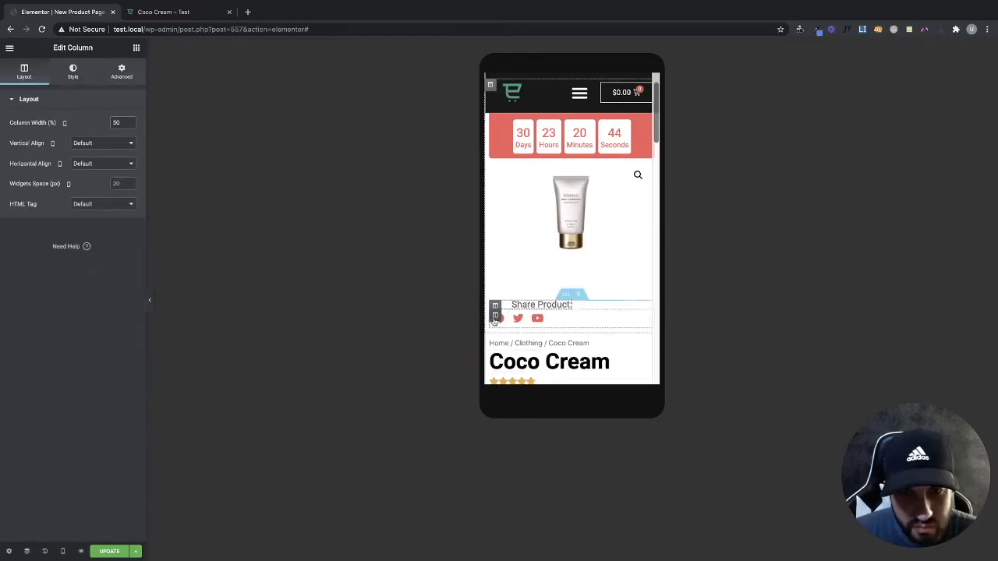
pyautogui.press('BackSpace')
pyautogui.press('BackSpace')
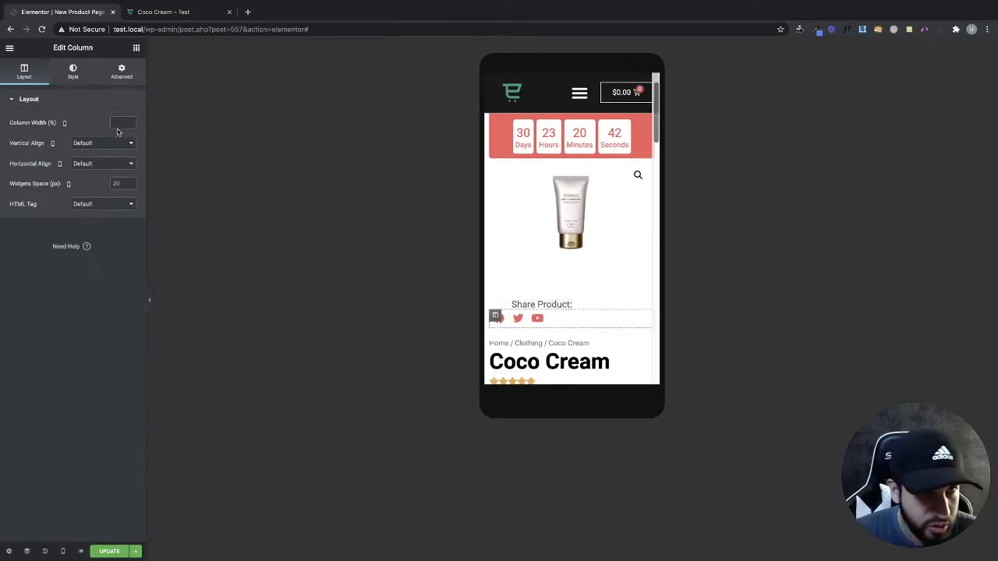
pyautogui.write('50')
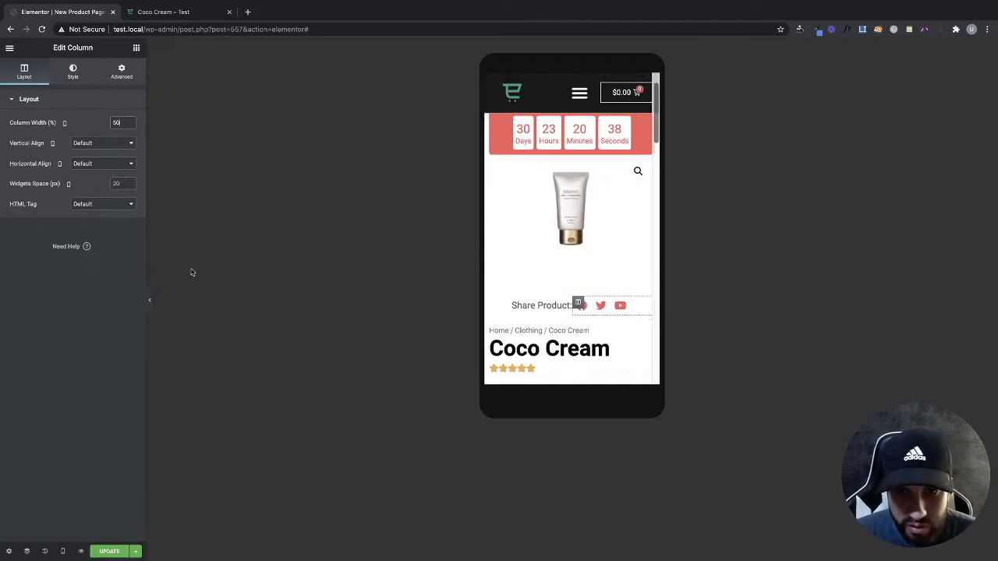
pyautogui.click(150, 296)
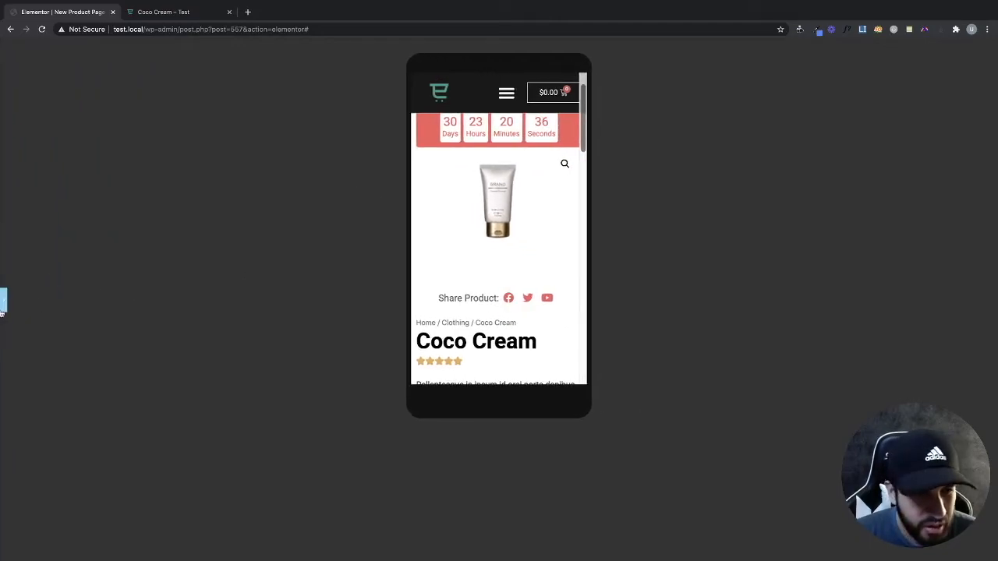
pyautogui.click(3, 306)
# - Copy the inner section holding the Share Product text and social icons
pyautogui.moveTo(573, 295)
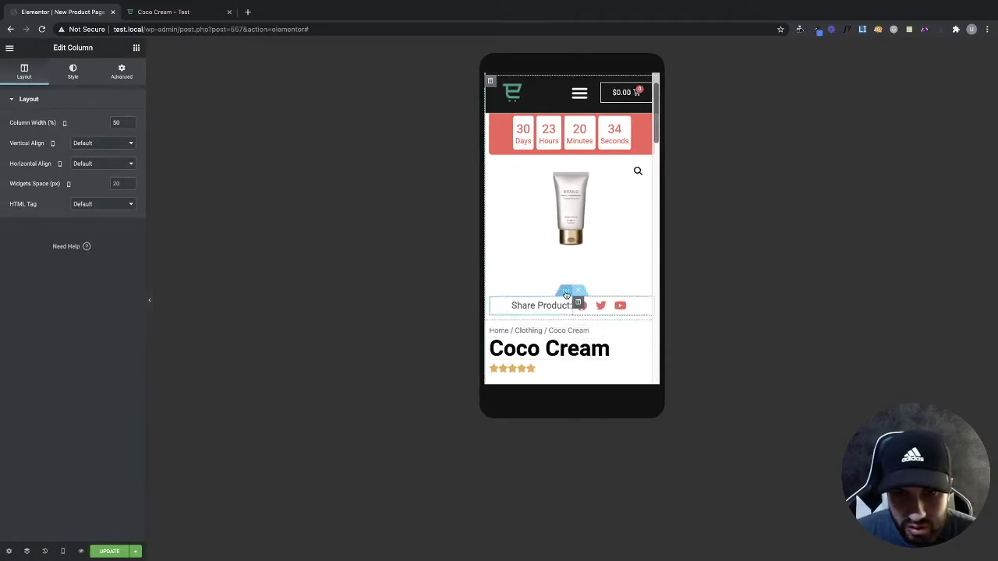
pyautogui.rightClick(567, 295)
pyautogui.click(581, 334)
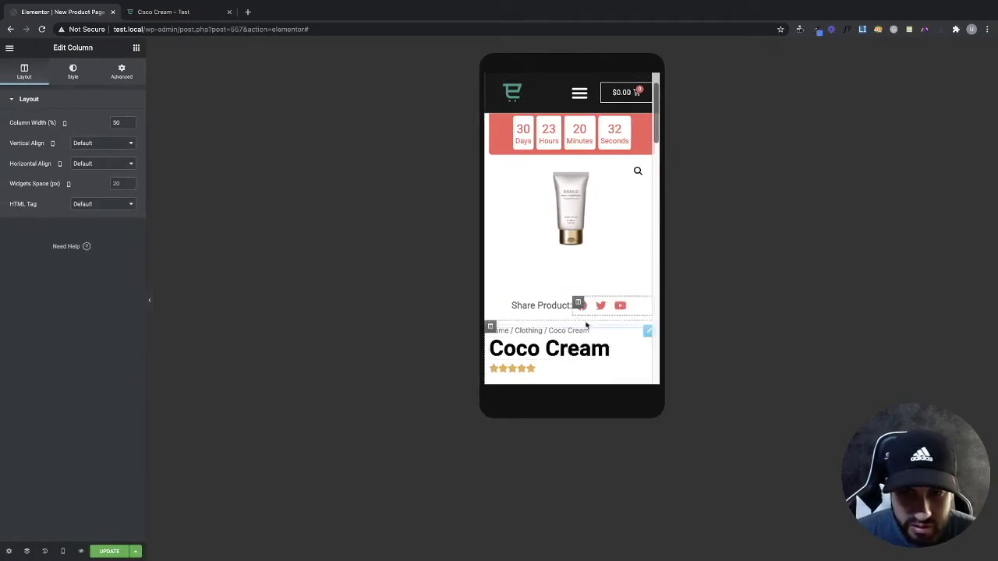
pyautogui.rightClick(567, 295)
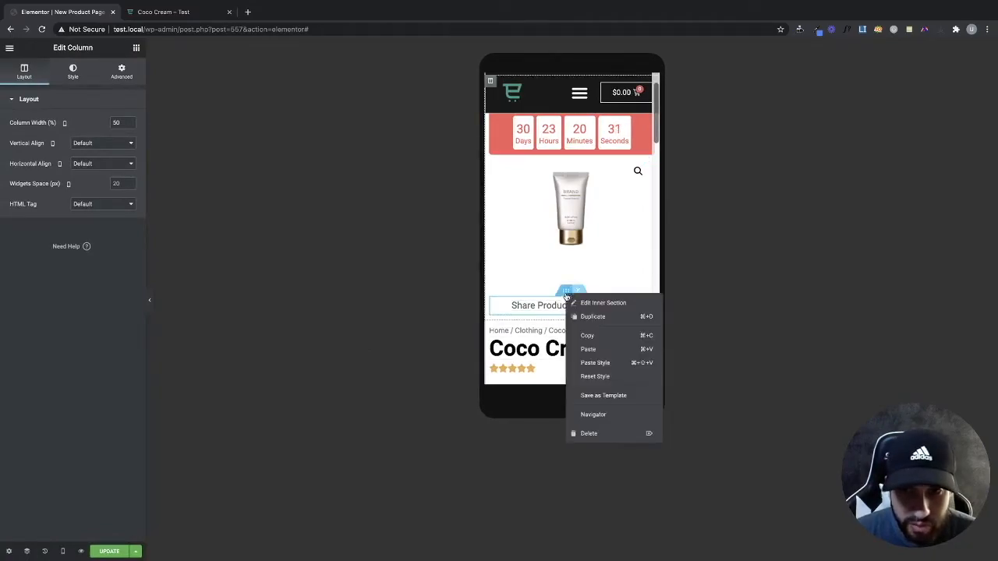
pyautogui.click(588, 336)
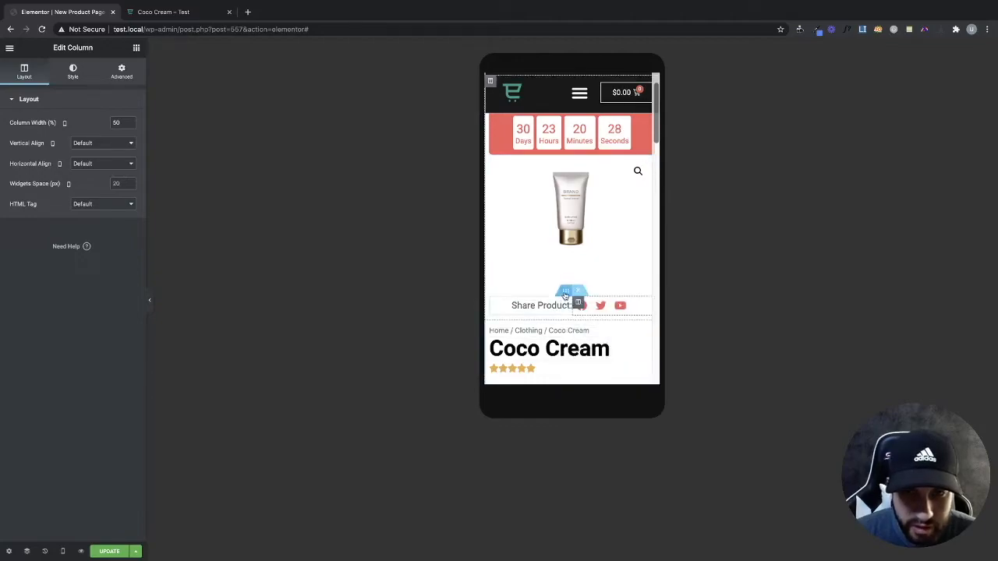
# - Hide the original Share Product inner section on mobile
pyautogui.click(511, 281)
pyautogui.click(121, 71)
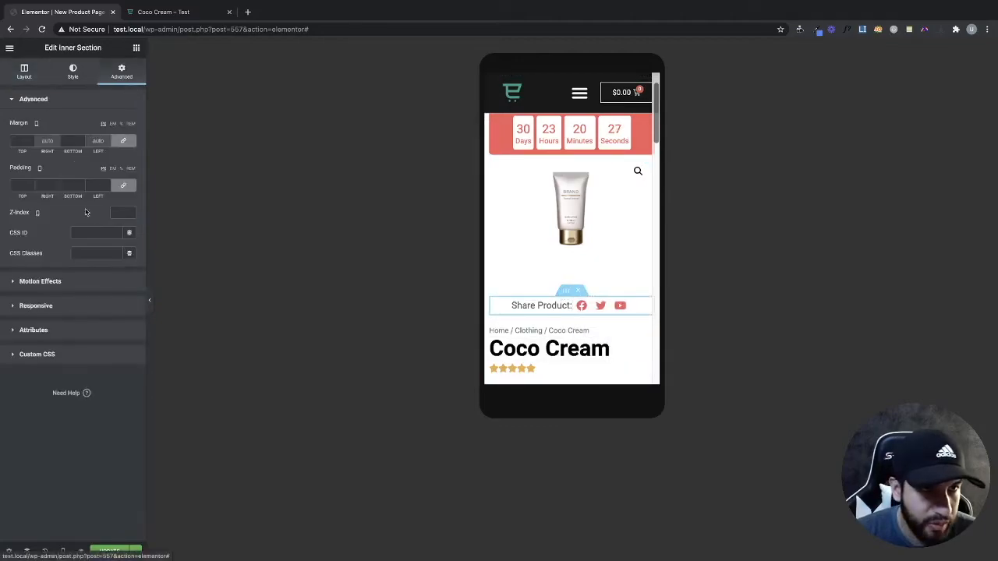
pyautogui.click(85, 308)
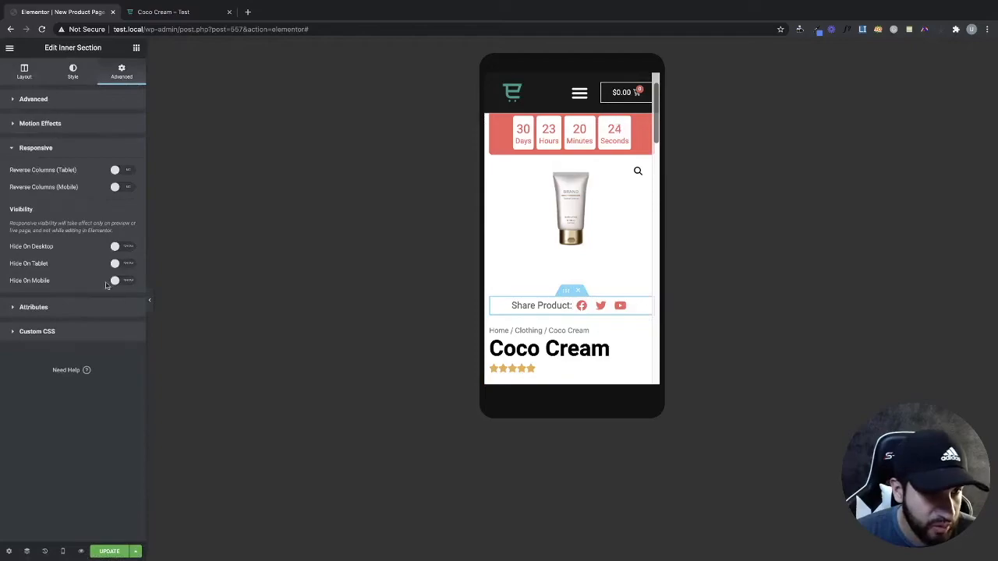
pyautogui.click(125, 280)
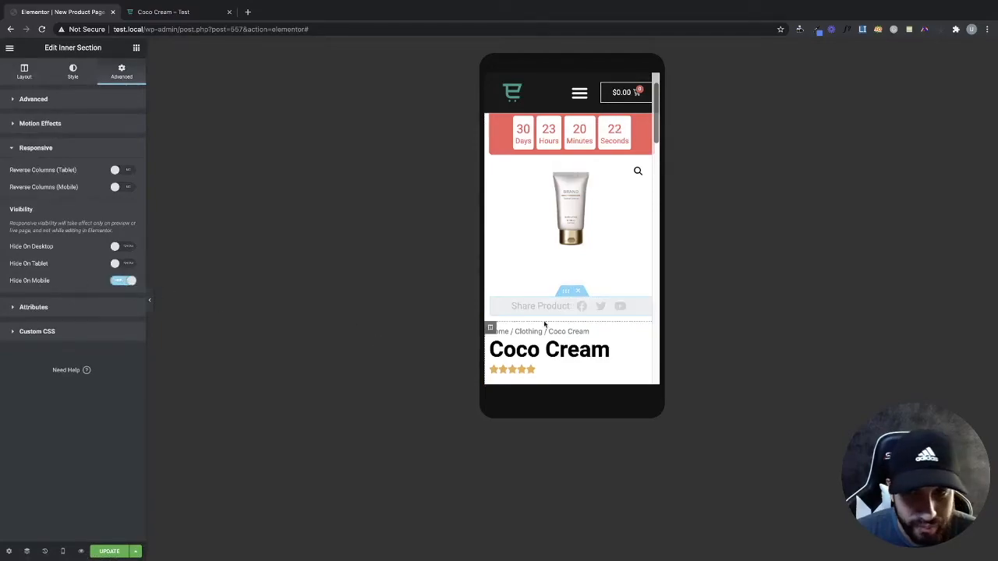
# - Paste the copied Share Product inner section below the Secure Checkout, Privacy Policy and Free Shipping badges
pyautogui.scroll(-5, 578, 318)
pyautogui.scroll(-3, 578, 318)
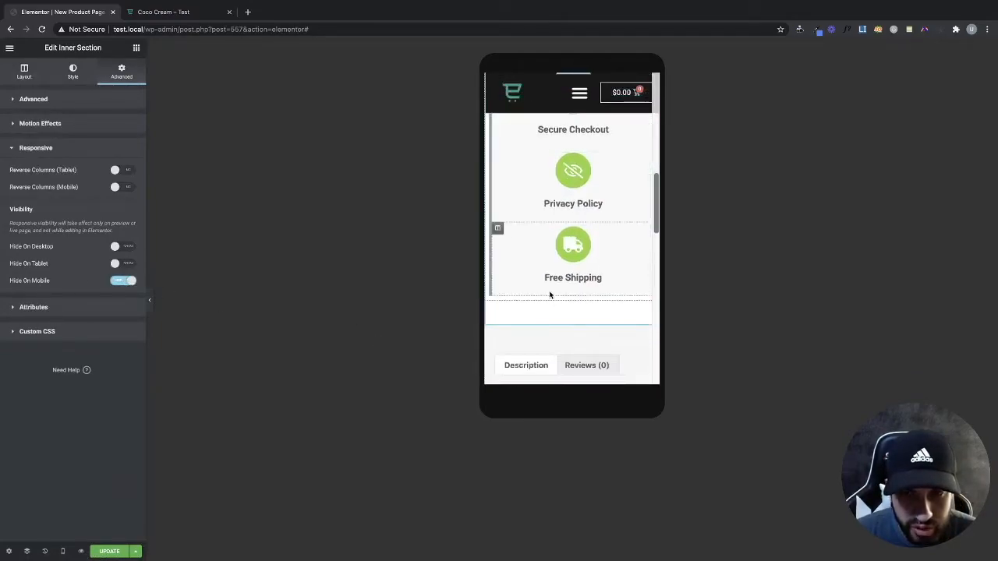
pyautogui.scroll(3, 545, 257)
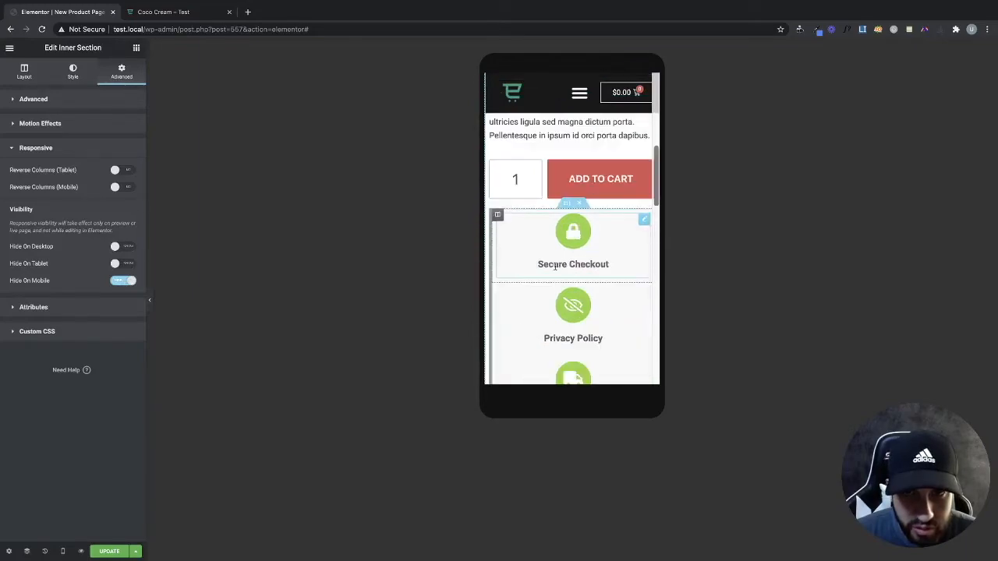
pyautogui.rightClick(560, 225)
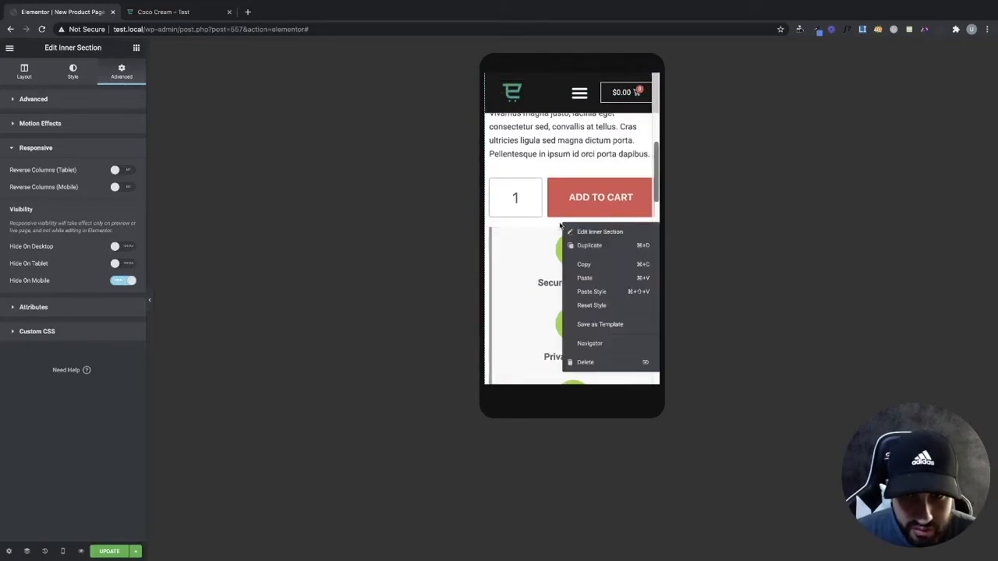
pyautogui.click(537, 227)
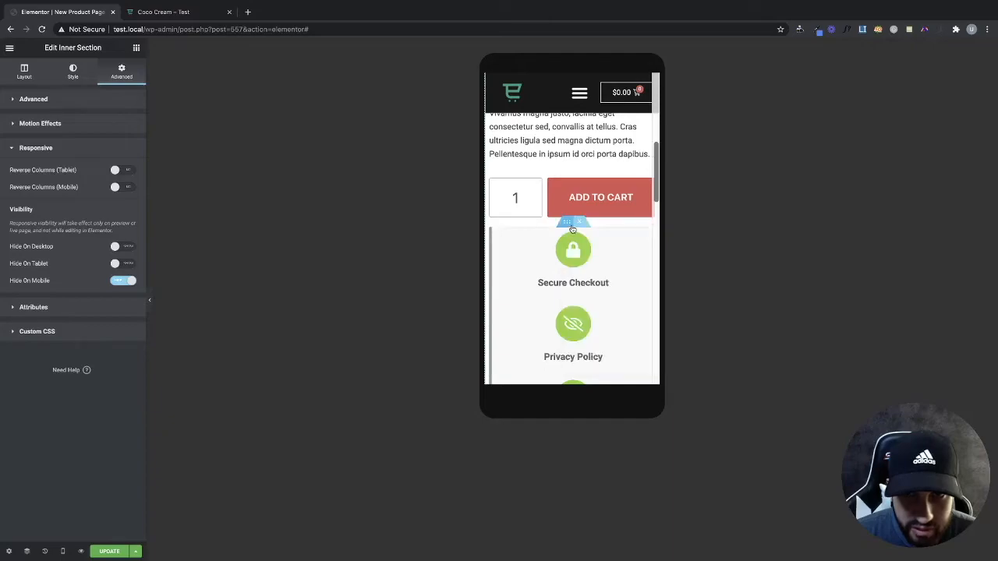
pyautogui.rightClick(570, 229)
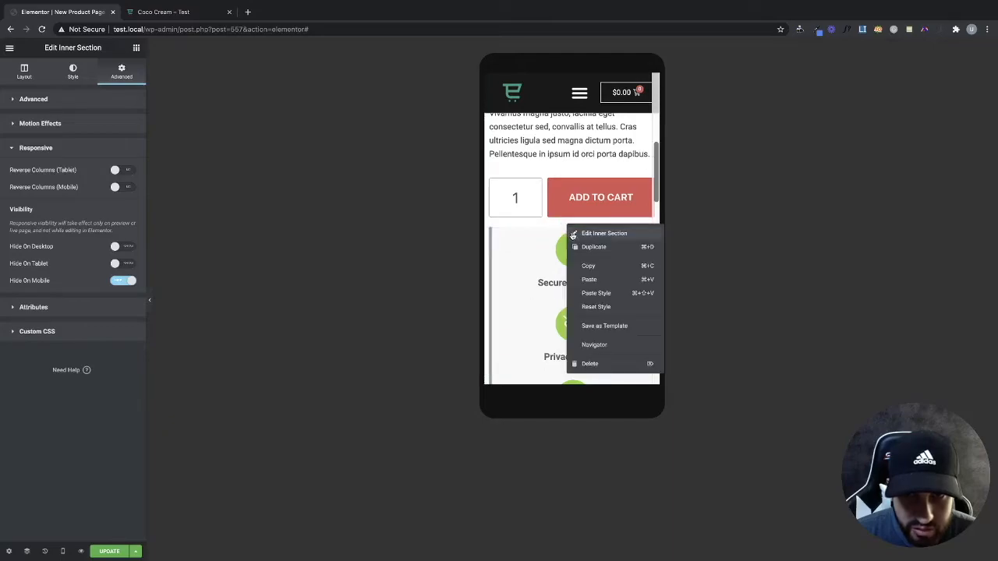
pyautogui.click(586, 278)
# - Set the mobile top padding of the pasted Share Product inner section to 20 px
pyautogui.scroll(2, 545, 258)
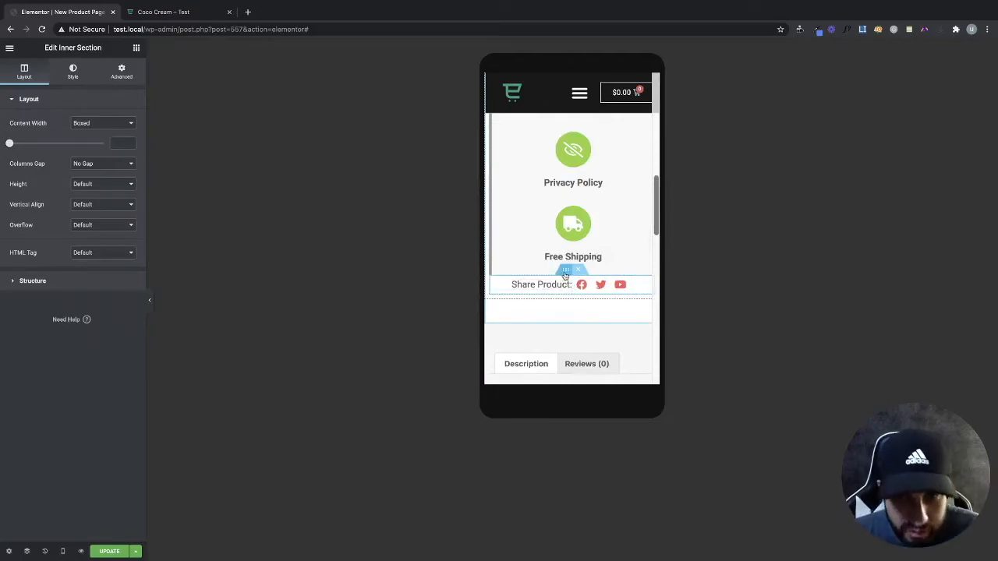
pyautogui.click(124, 74)
pyautogui.click(124, 185)
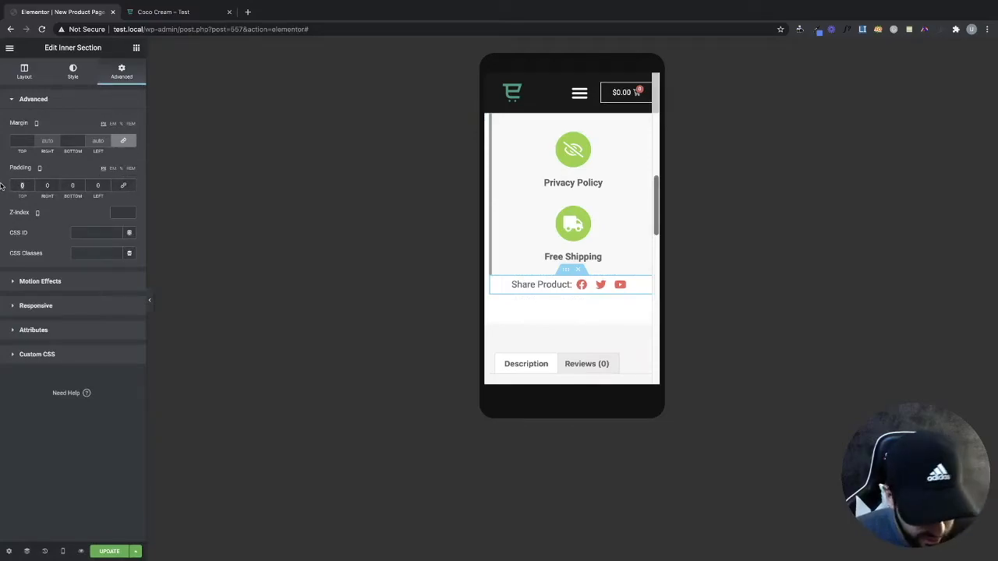
pyautogui.write('20')
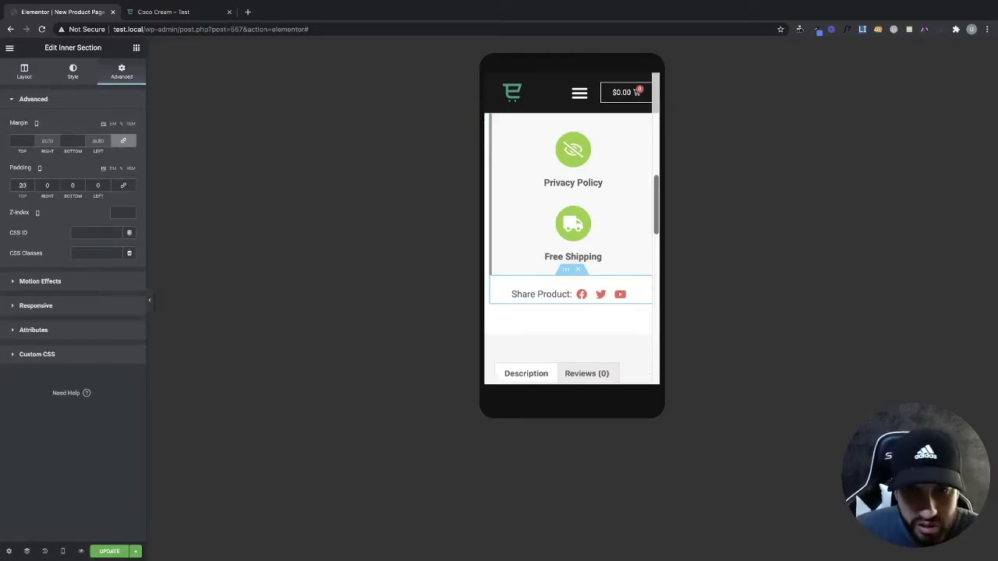
# - Hide the pasted Share Product inner section on desktop and tablet, comparing with the desktop view before returning to mobile
pyautogui.click(51, 307)
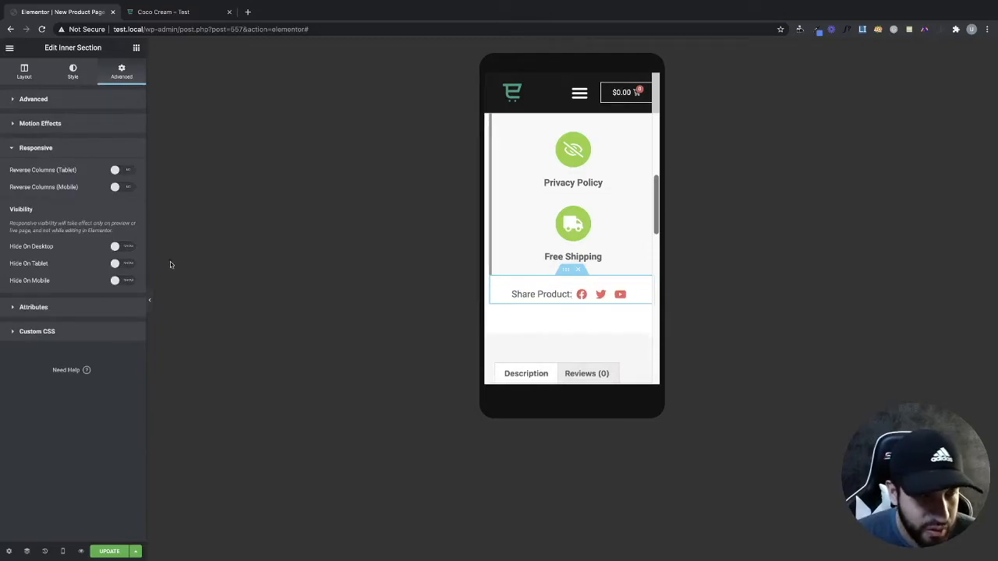
pyautogui.click(121, 247)
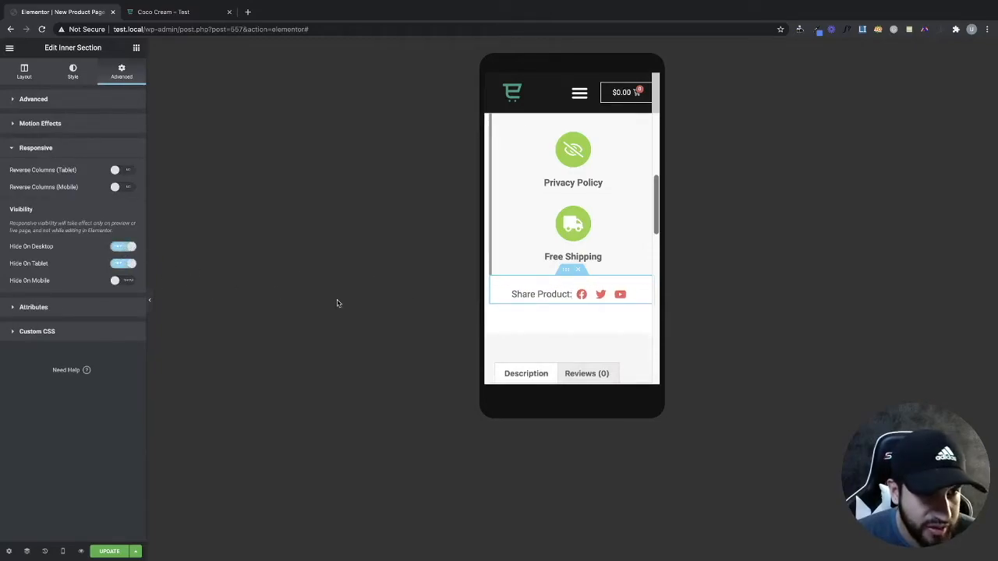
pyautogui.click(121, 263)
pyautogui.click(122, 246)
pyautogui.click(64, 552)
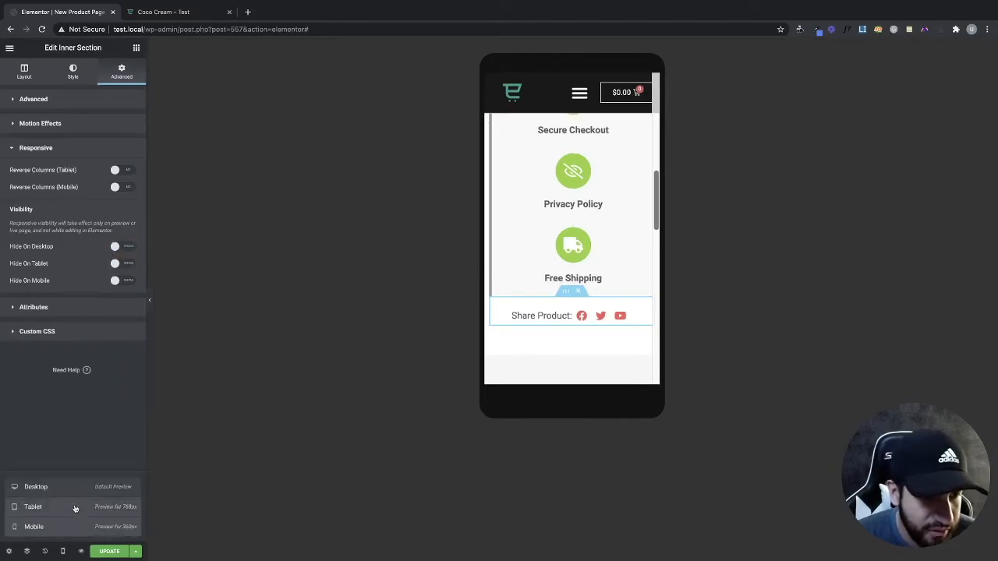
pyautogui.click(35, 487)
pyautogui.scroll(4, 536, 362)
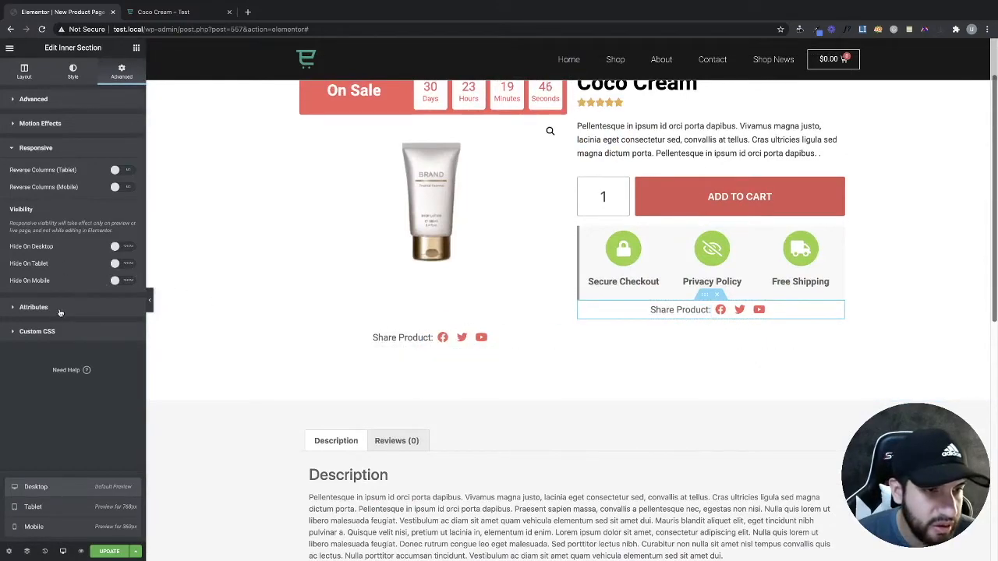
pyautogui.click(34, 526)
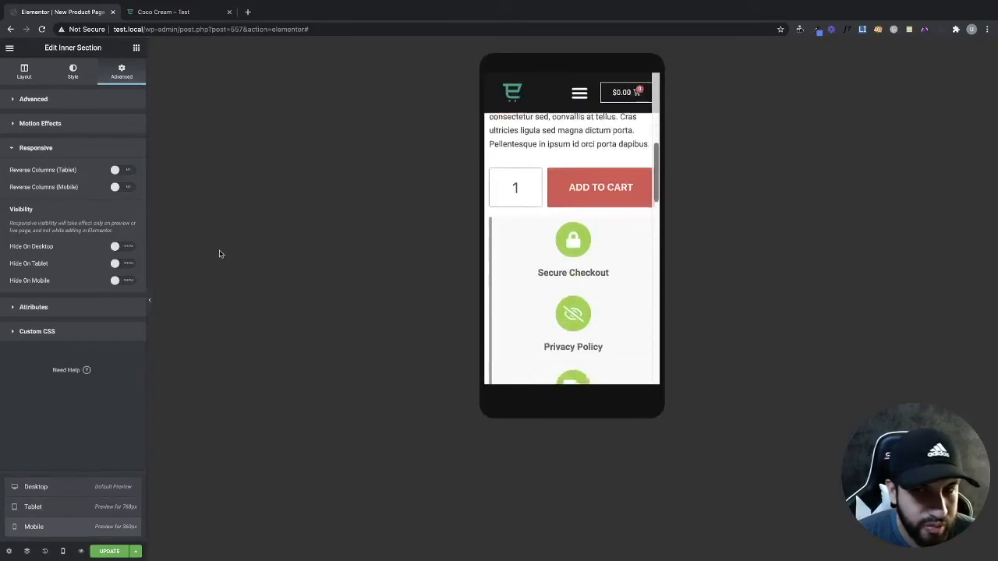
pyautogui.click(122, 263)
pyautogui.click(123, 246)
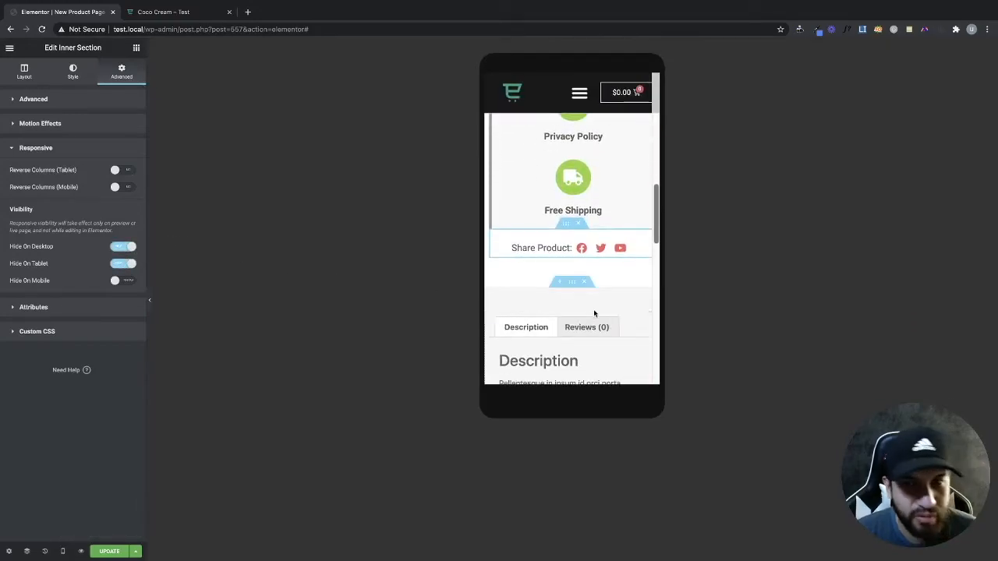
# - Review the mobile layout from the share icons up to the On Sale countdown and update the template
pyautogui.scroll(10, 592, 313)
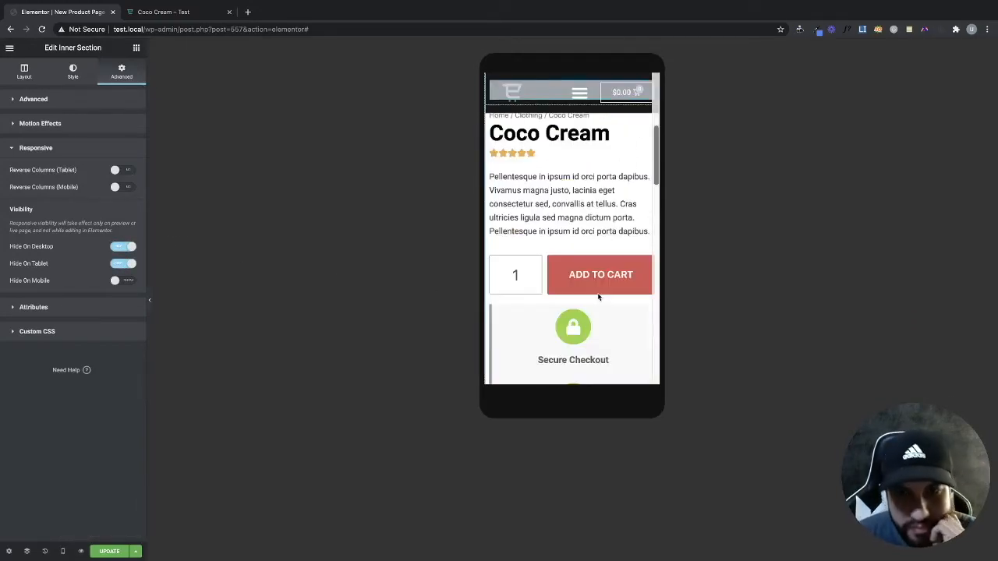
pyautogui.scroll(3, 628, 276)
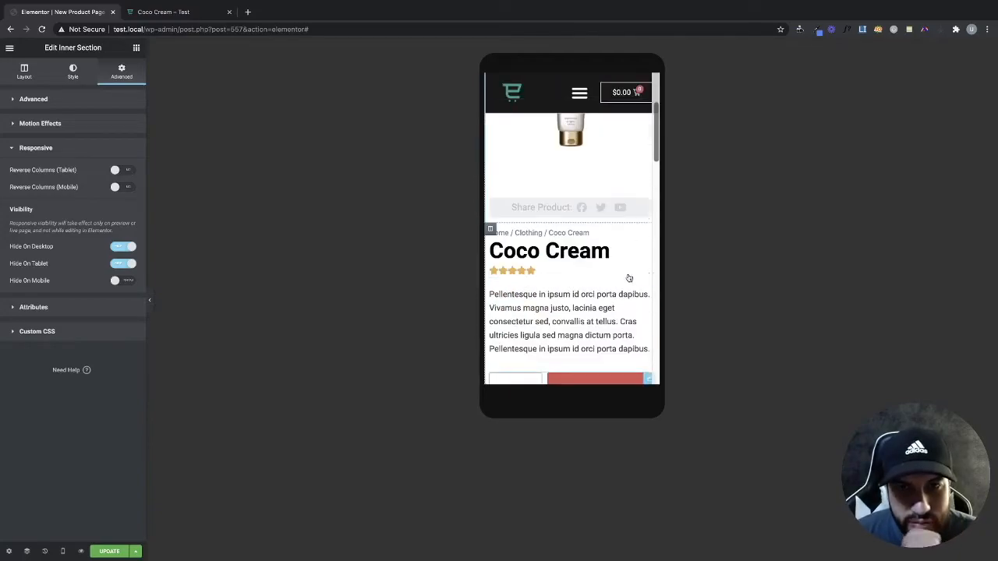
pyautogui.scroll(-2, 636, 276)
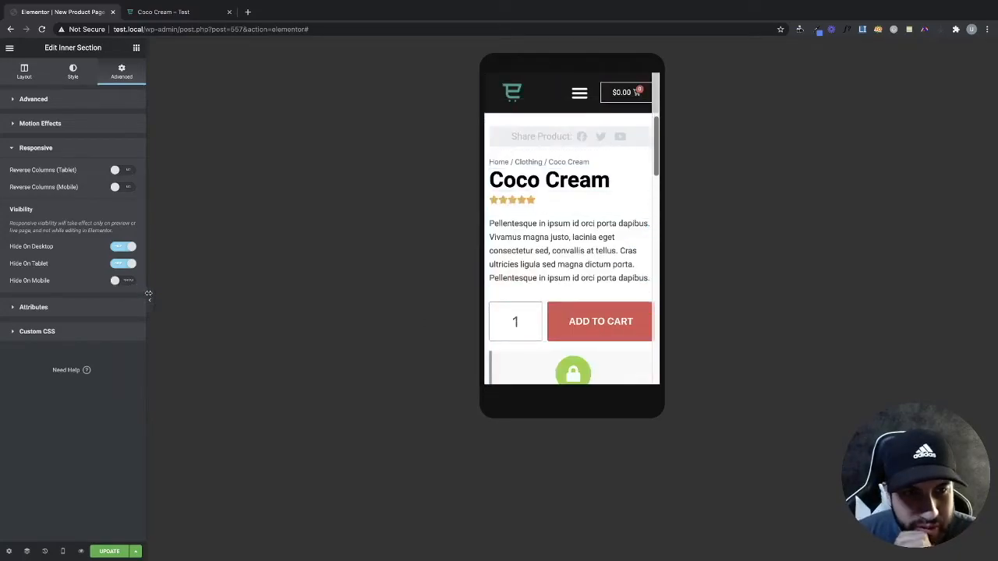
pyautogui.click(150, 300)
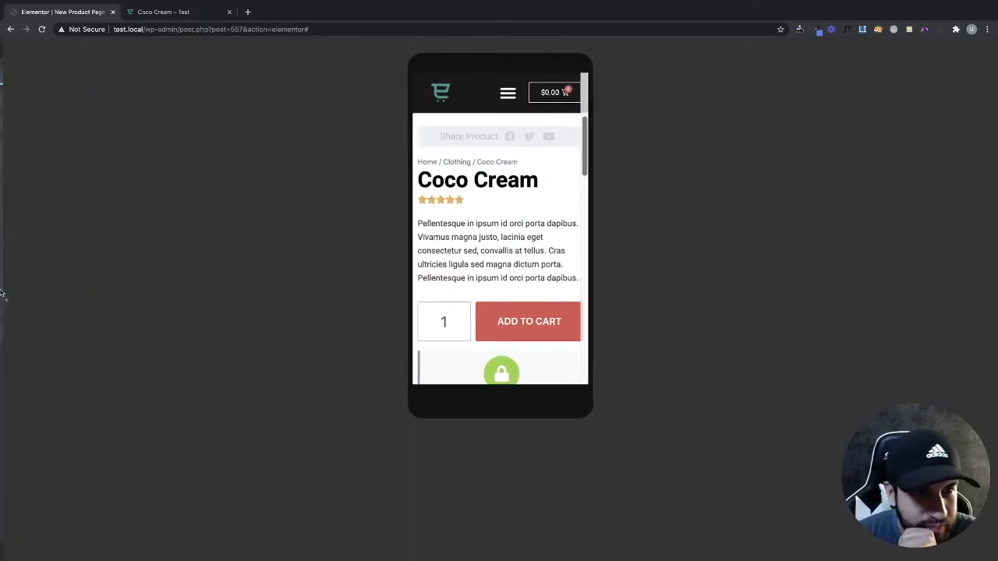
pyautogui.click(3, 296)
pyautogui.scroll(-3, 553, 262)
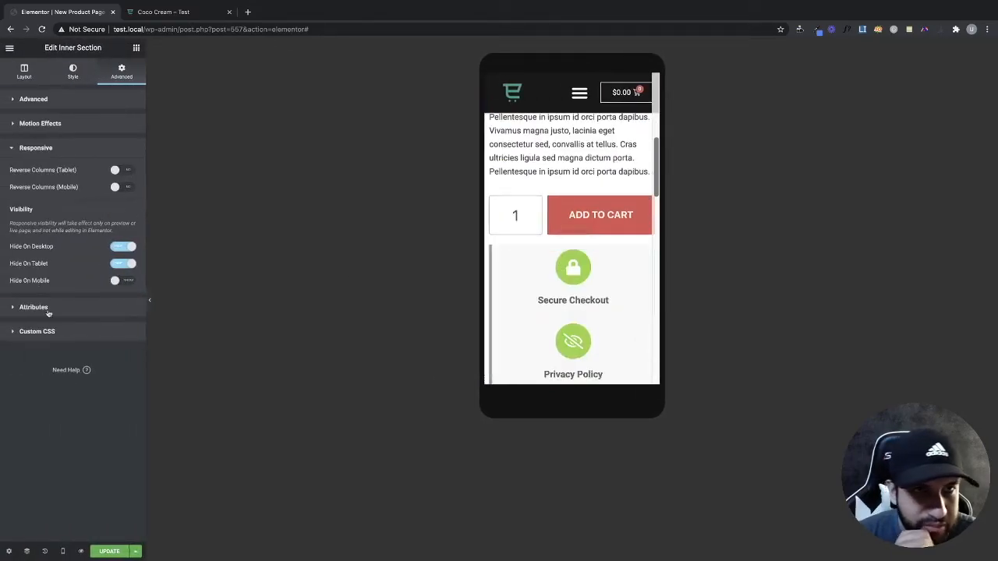
pyautogui.click(107, 551)
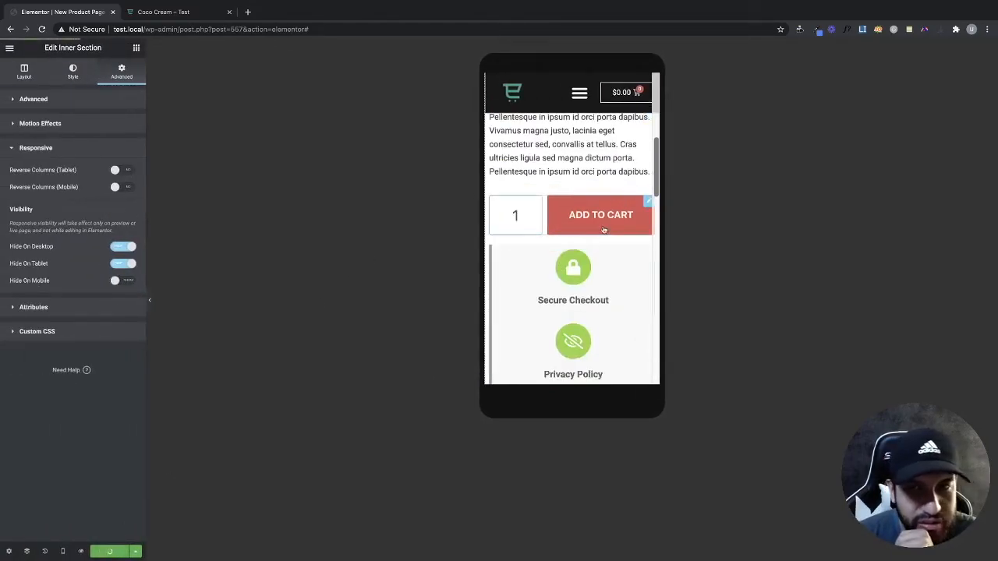
pyautogui.scroll(3, 616, 257)
pyautogui.scroll(5, 616, 258)
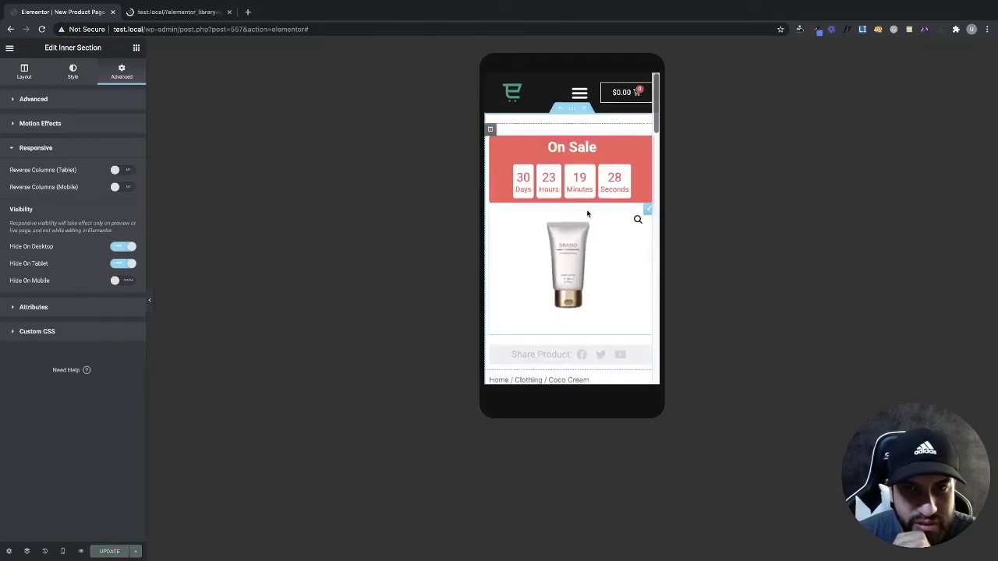
# - Narrow the template preview page to about 462 px wide and check how its layout fits a mobile screen
pyautogui.click(160, 13)
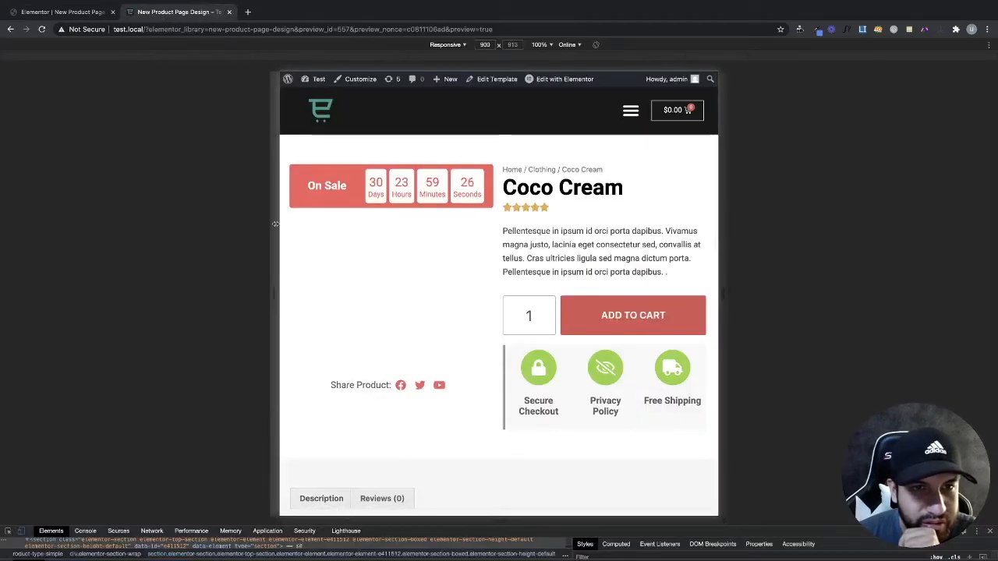
pyautogui.moveTo(280, 232); pyautogui.dragTo(381, 230)
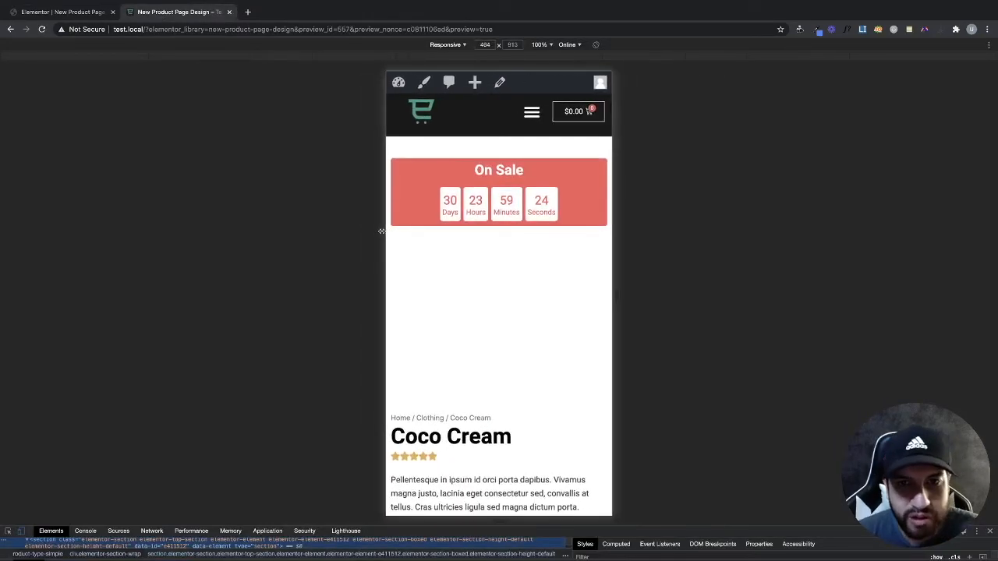
pyautogui.scroll(-5, 514, 200)
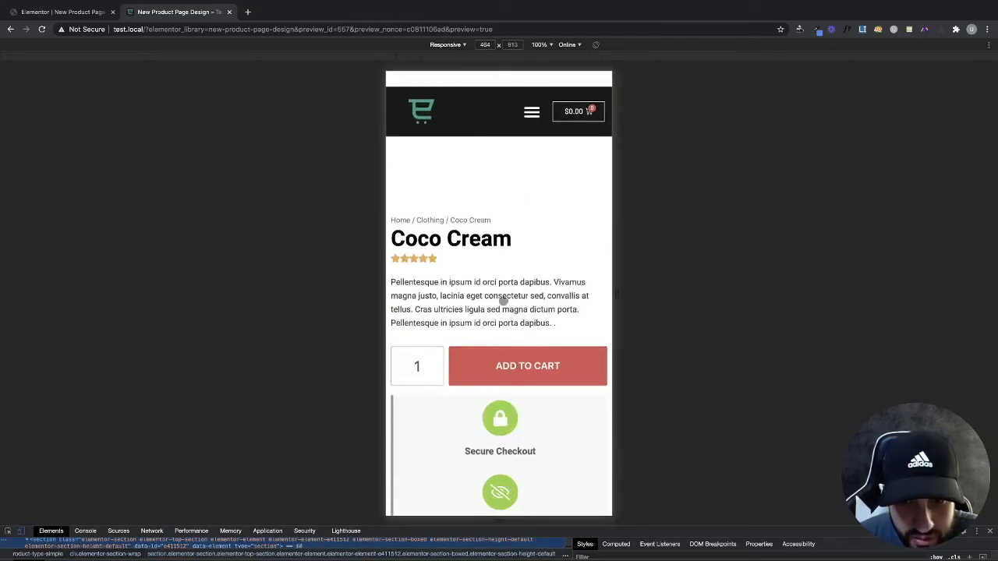
pyautogui.moveTo(380, 248)
pyautogui.mouseDown()
pyautogui.moveTo(421, 248)
pyautogui.moveTo(384, 249)
pyautogui.mouseUp()
pyautogui.scroll(5, 468, 196)
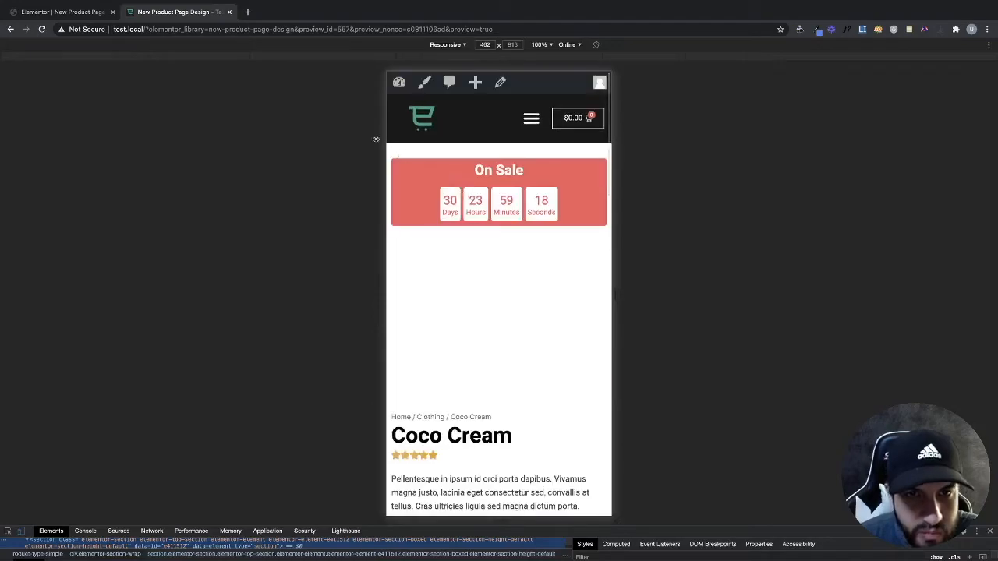
# - Set the main product section's left and right mobile padding to 5 px each
pyautogui.click(110, 3)
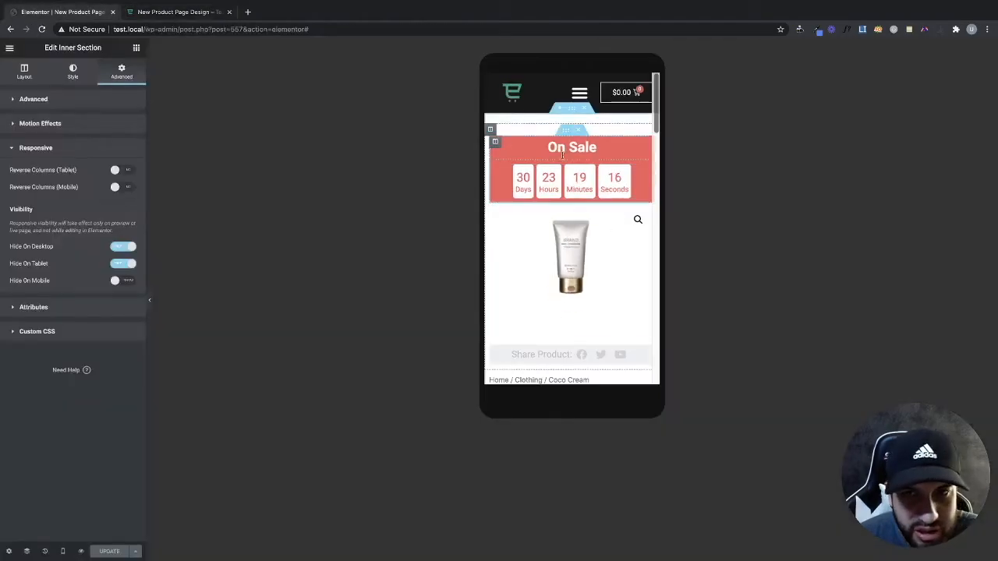
pyautogui.click(571, 107)
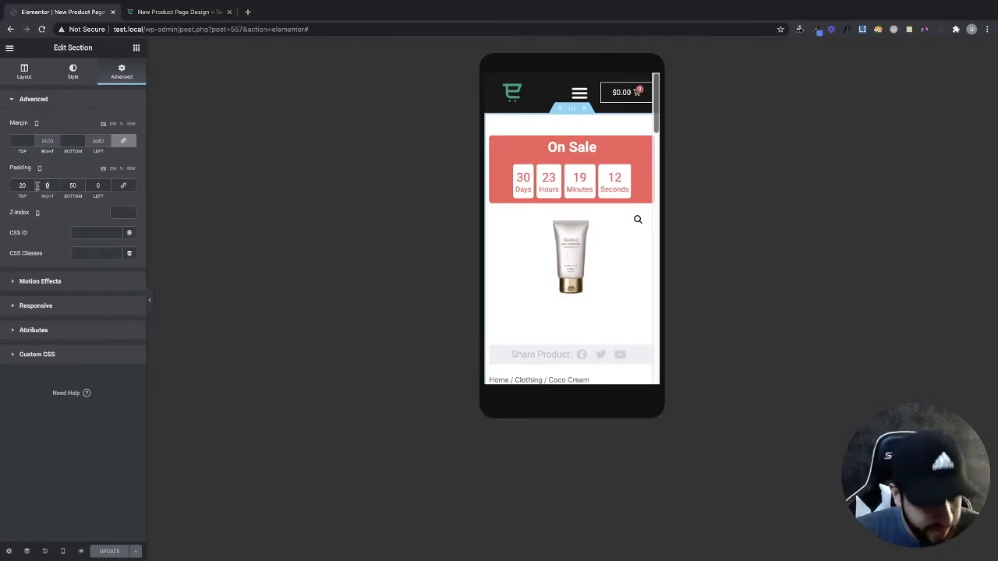
pyautogui.write('5')
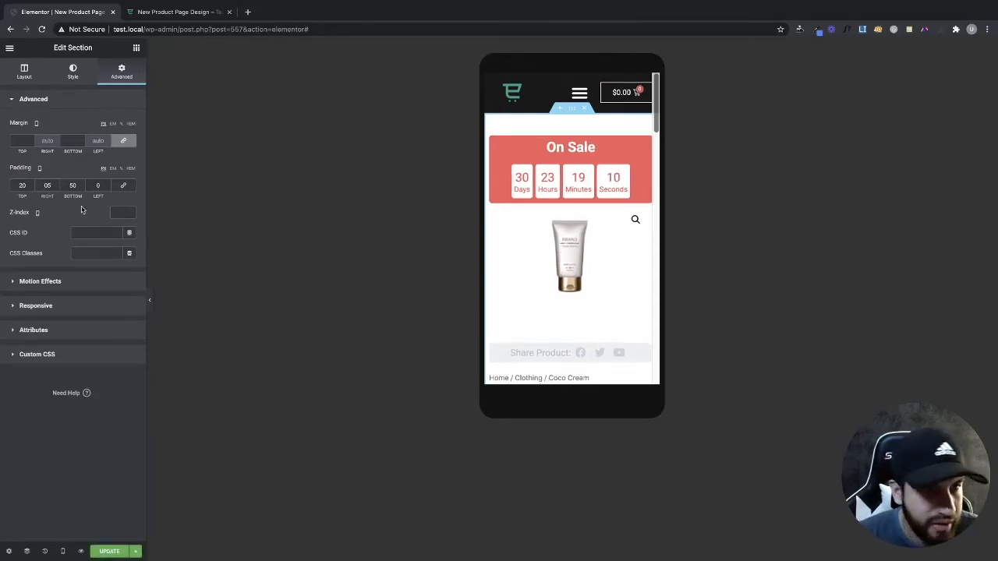
pyautogui.moveTo(101, 187); pyautogui.dragTo(88, 187)
pyautogui.write('5')
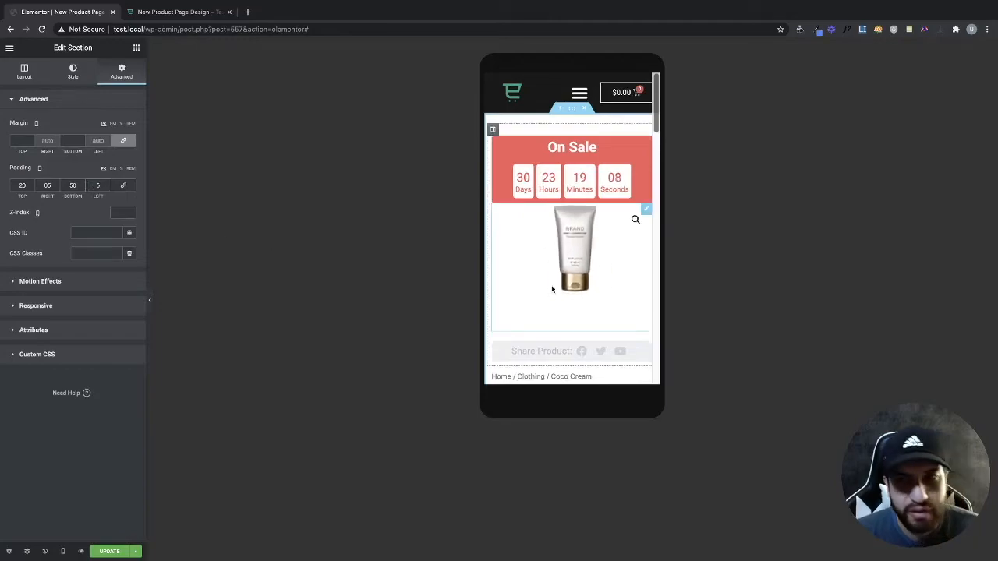
# - Check the new side padding down to the Free Shipping badge and save the template changes
pyautogui.scroll(-2, 552, 288)
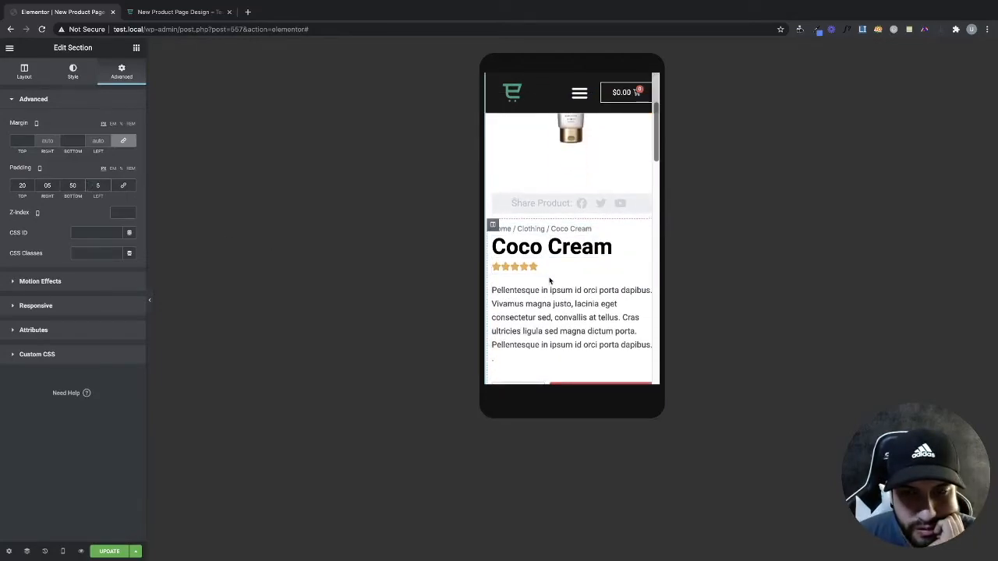
pyautogui.scroll(-3, 576, 293)
pyautogui.scroll(-2, 594, 298)
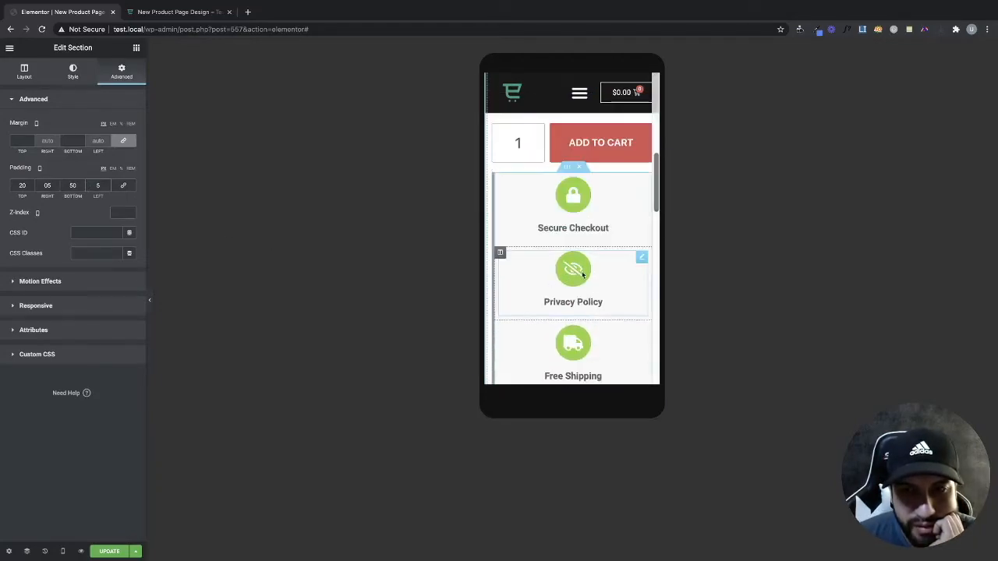
pyautogui.scroll(-1, 534, 223)
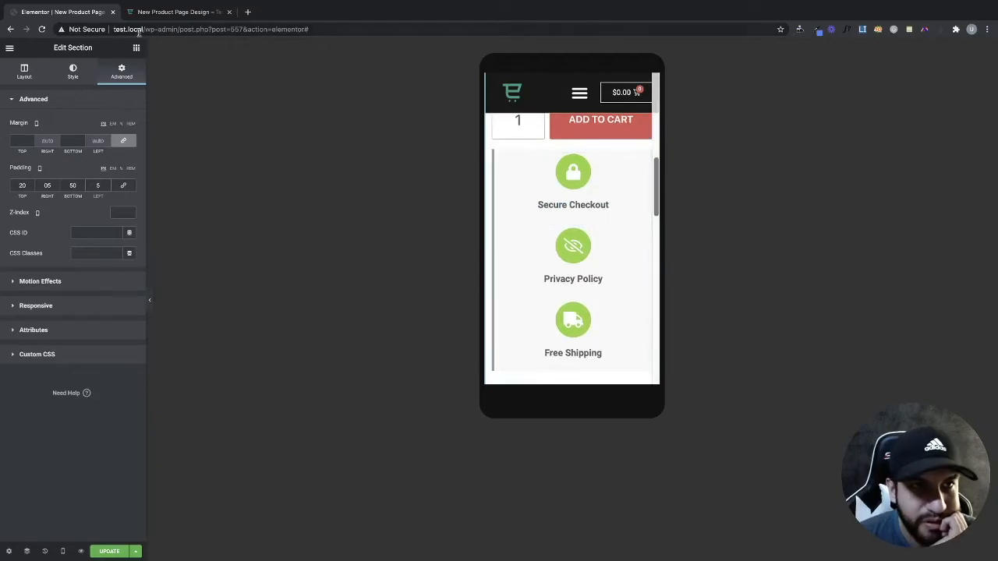
pyautogui.click(109, 551)
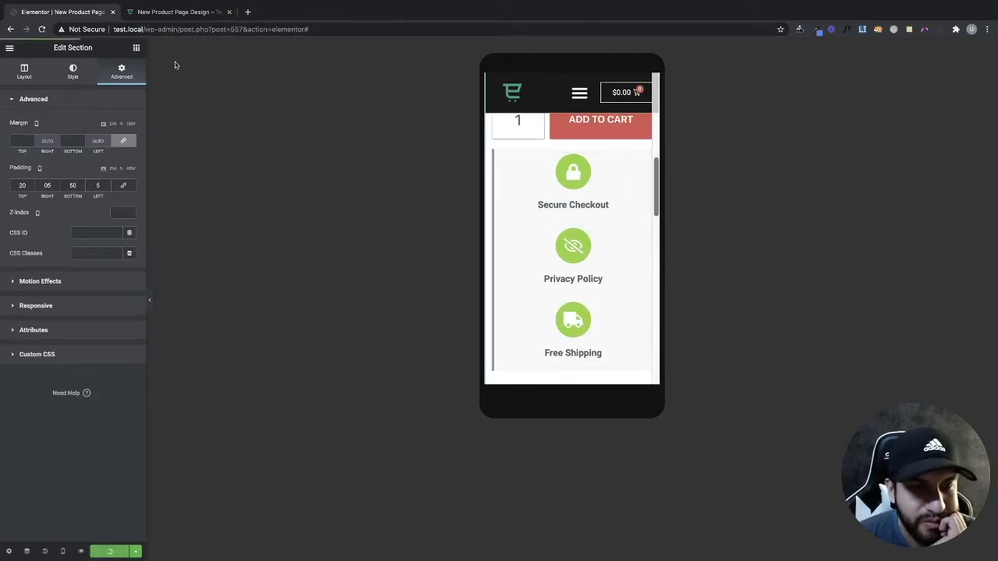
# - Open the live Coco Cream product page at mobile width and examine it down to the Share Product row
pyautogui.click(164, 13)
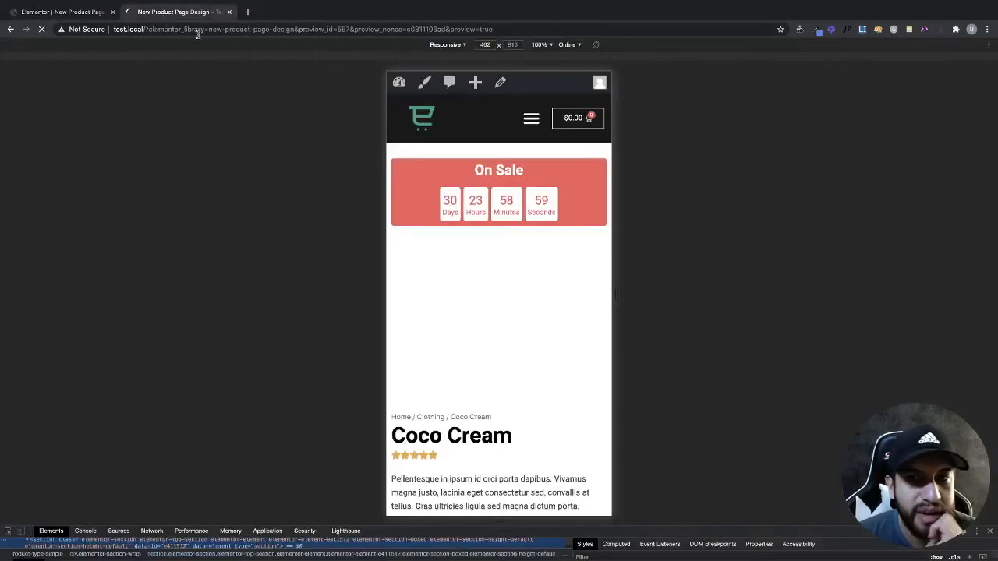
pyautogui.click(530, 118)
pyautogui.click(427, 168)
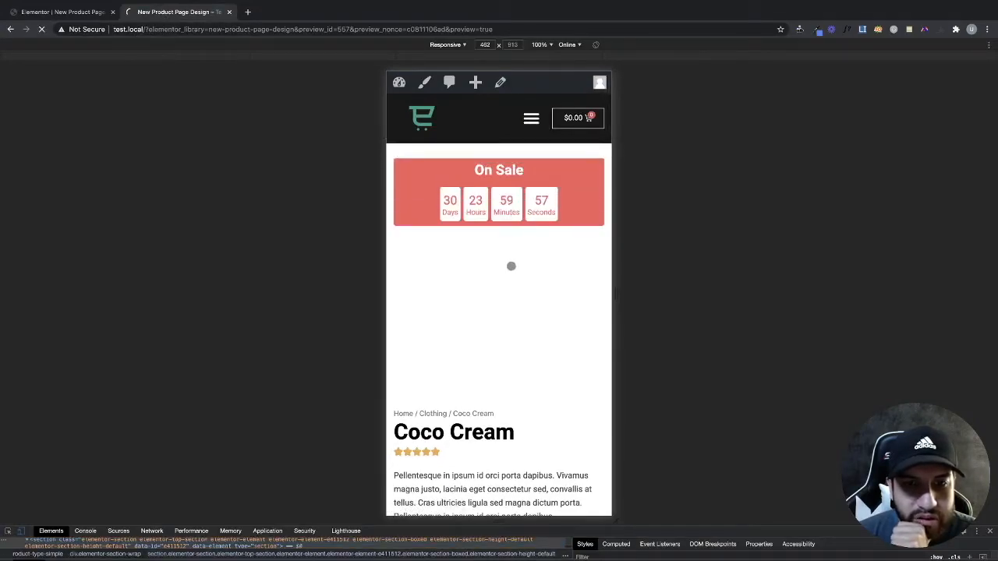
pyautogui.scroll(-5, 509, 292)
pyautogui.click(561, 352)
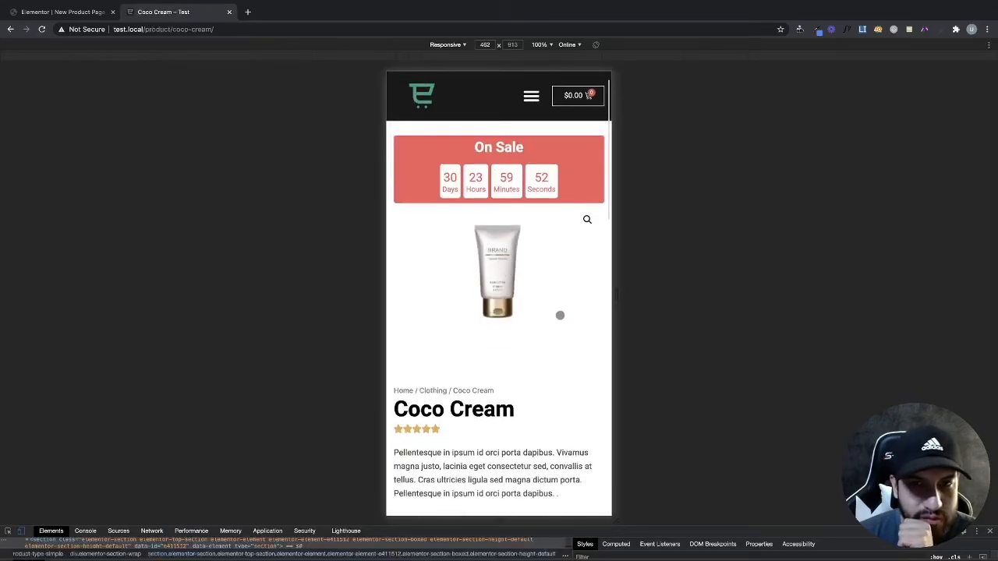
pyautogui.scroll(-2, 561, 320)
pyautogui.scroll(-2, 569, 331)
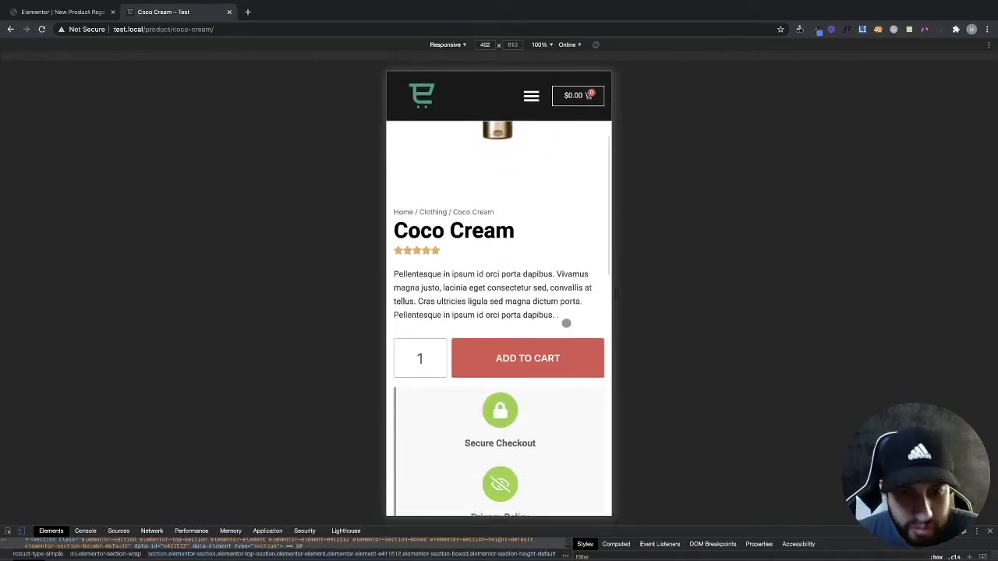
pyautogui.scroll(-4, 569, 320)
pyautogui.scroll(1, 511, 310)
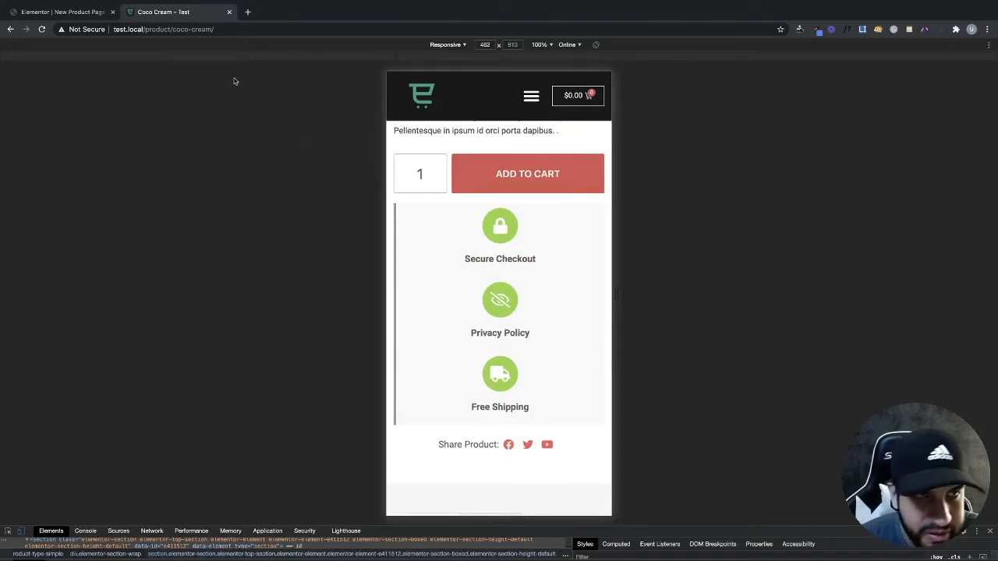
# - Return to the Elementor editor, set the badges inner section's mobile border width to 0 on all sides, and save the template
pyautogui.click(67, 12)
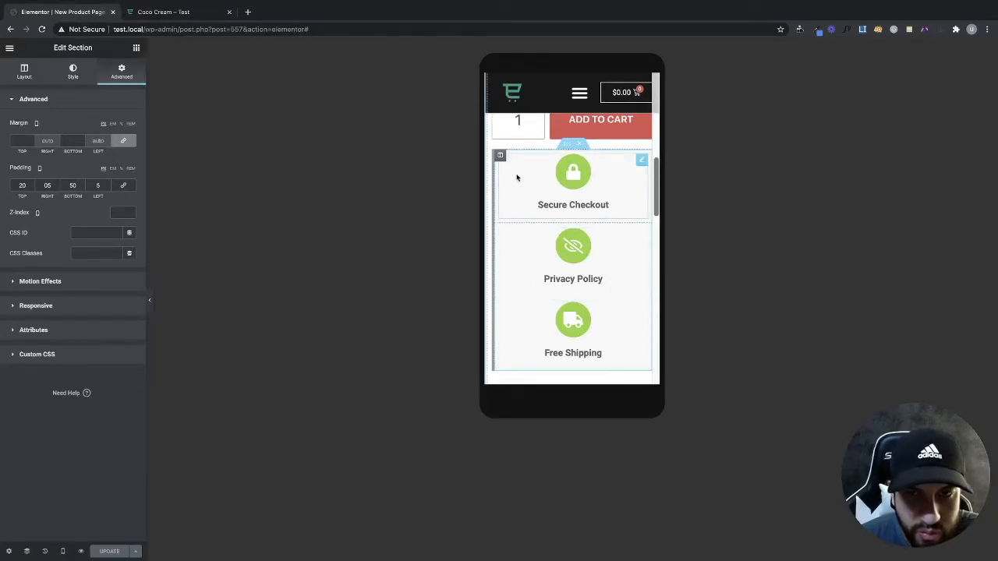
pyautogui.click(500, 155)
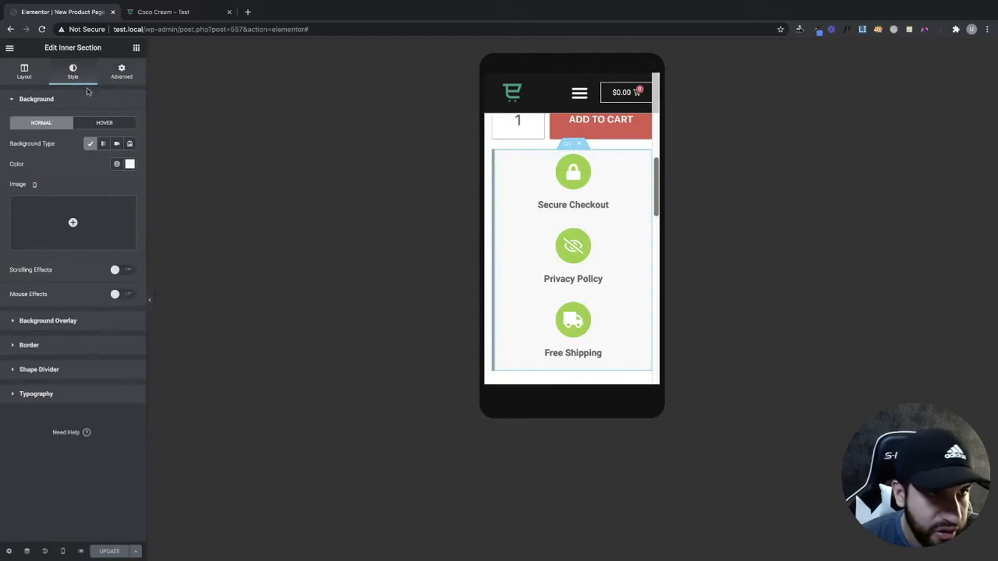
pyautogui.click(56, 345)
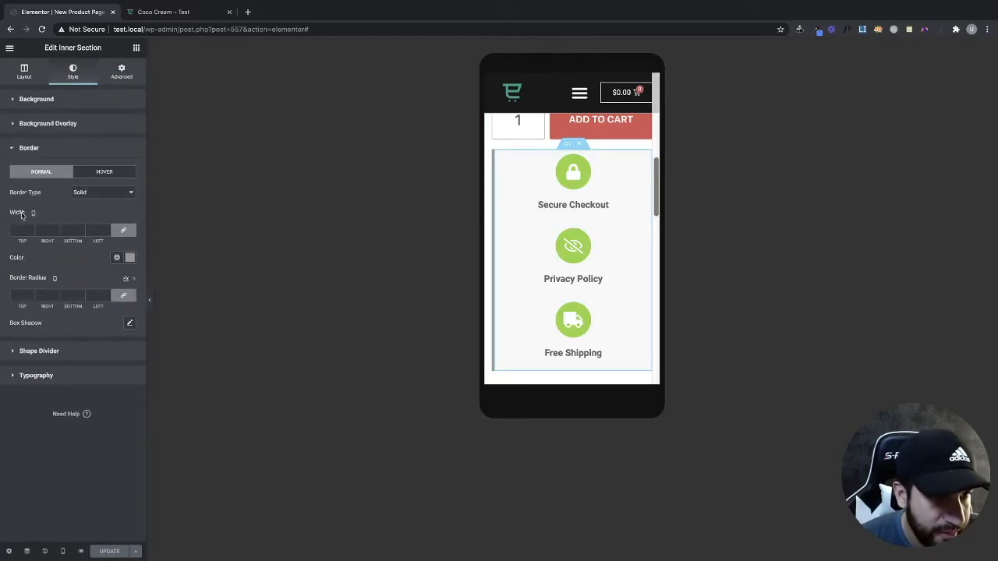
pyautogui.click(123, 230)
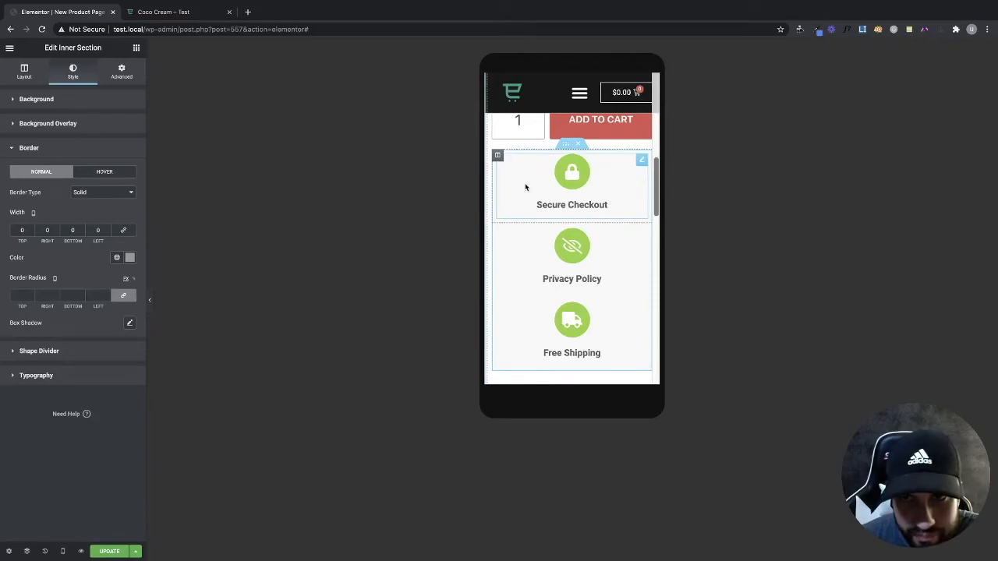
pyautogui.click(94, 555)
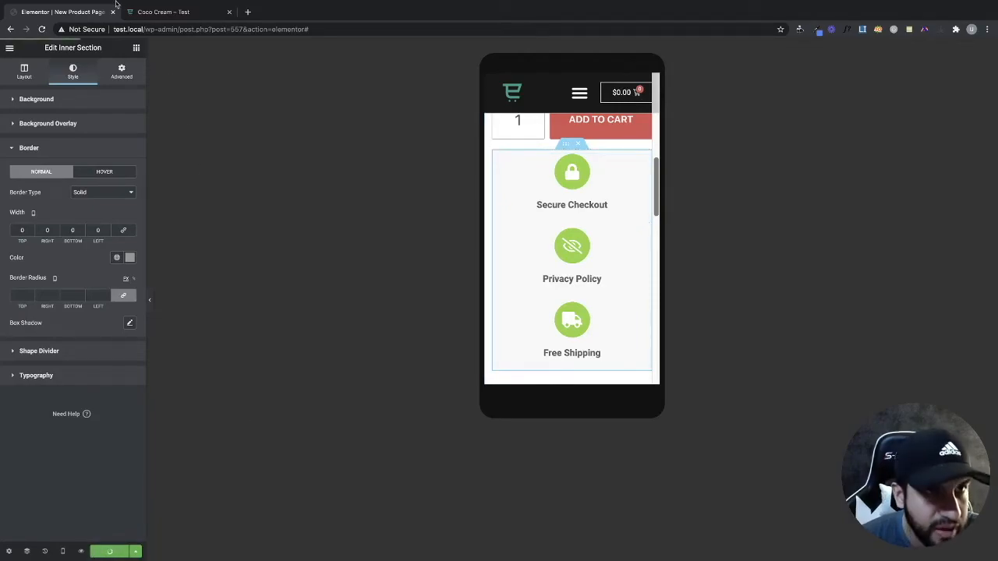
# - Reload the template preview at mobile width and check the left edge of the badges section
pyautogui.click(154, 13)
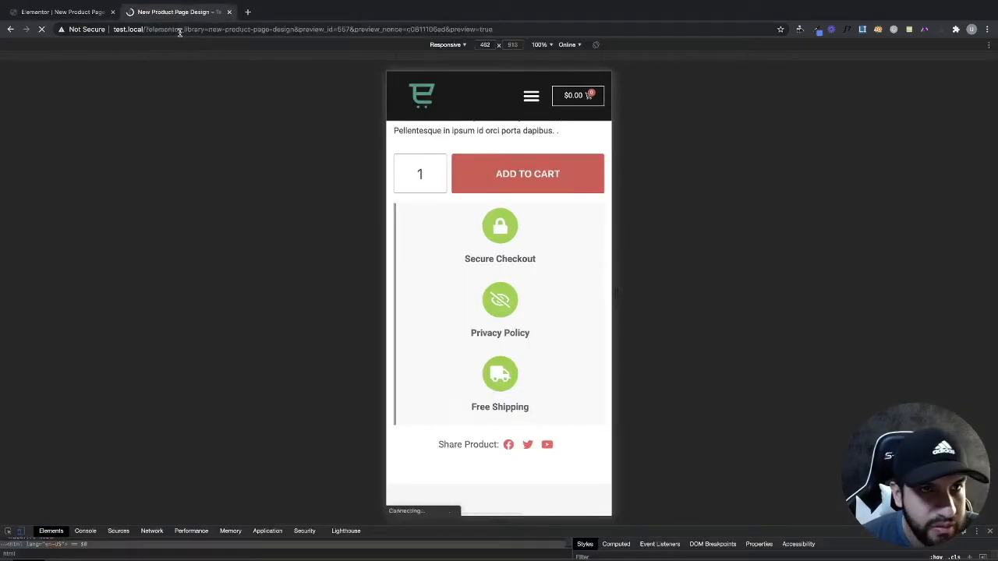
pyautogui.scroll(-6, 499, 264)
pyautogui.scroll(2, 537, 291)
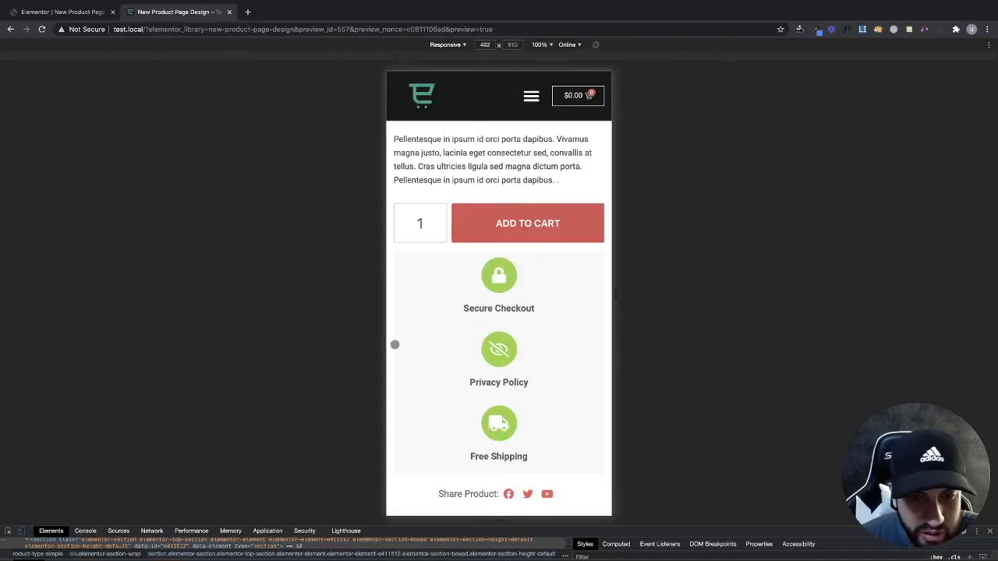
# - Unlink the badges inner section's mobile margin and padding values, try 5 px right padding, and set it back to 0
pyautogui.click(69, 12)
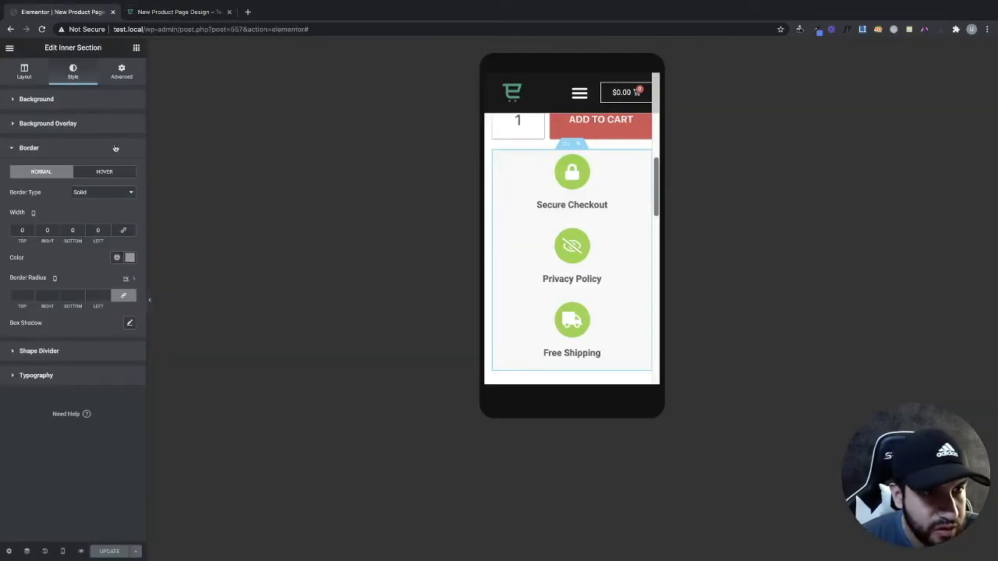
pyautogui.click(87, 102)
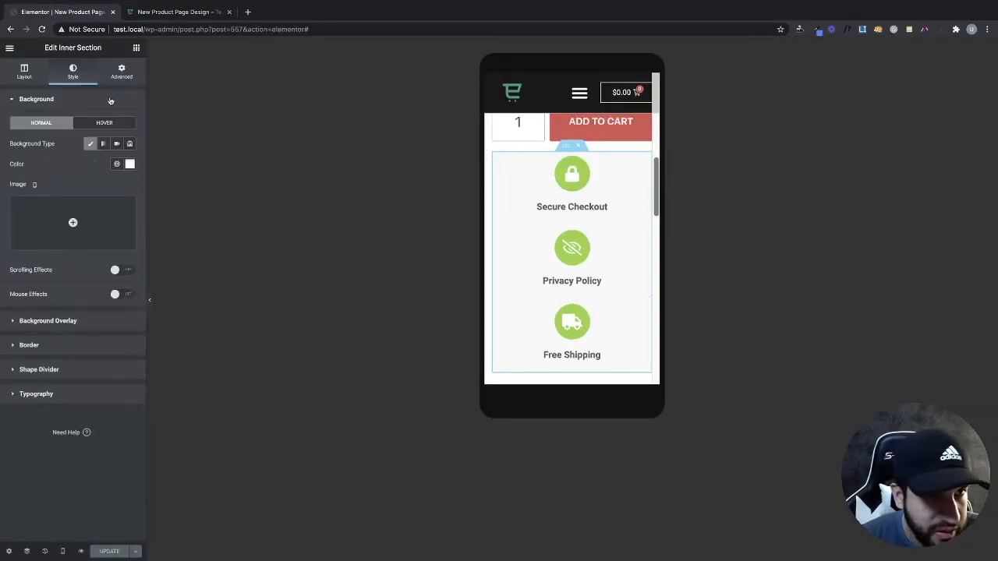
pyautogui.click(121, 74)
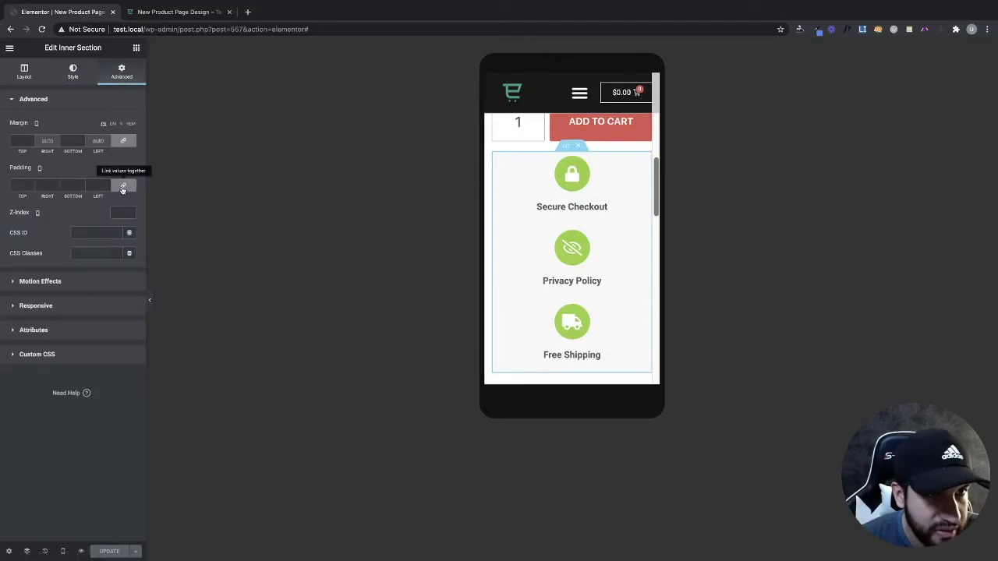
pyautogui.click(122, 186)
pyautogui.click(123, 141)
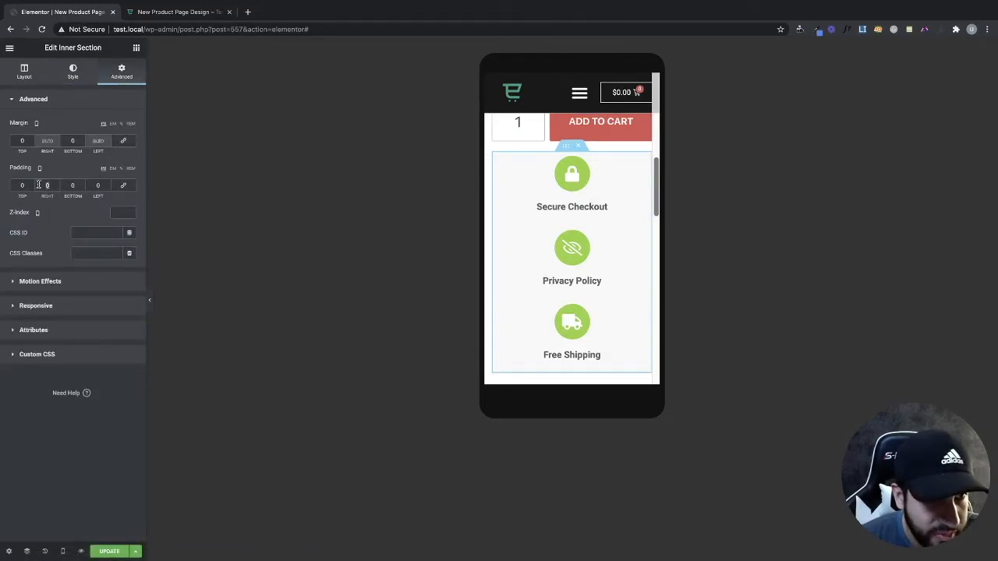
pyautogui.write('5')
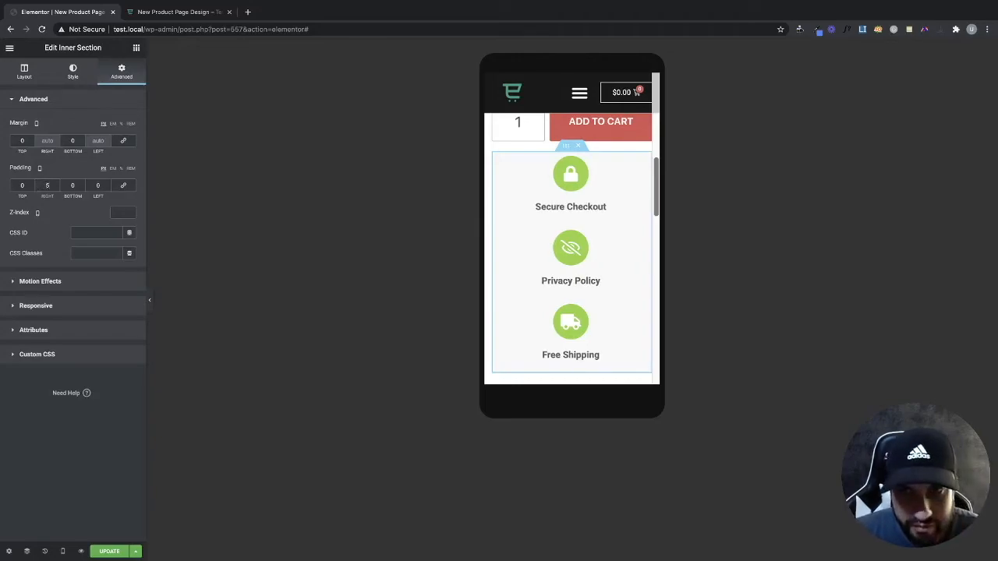
pyautogui.write('0')
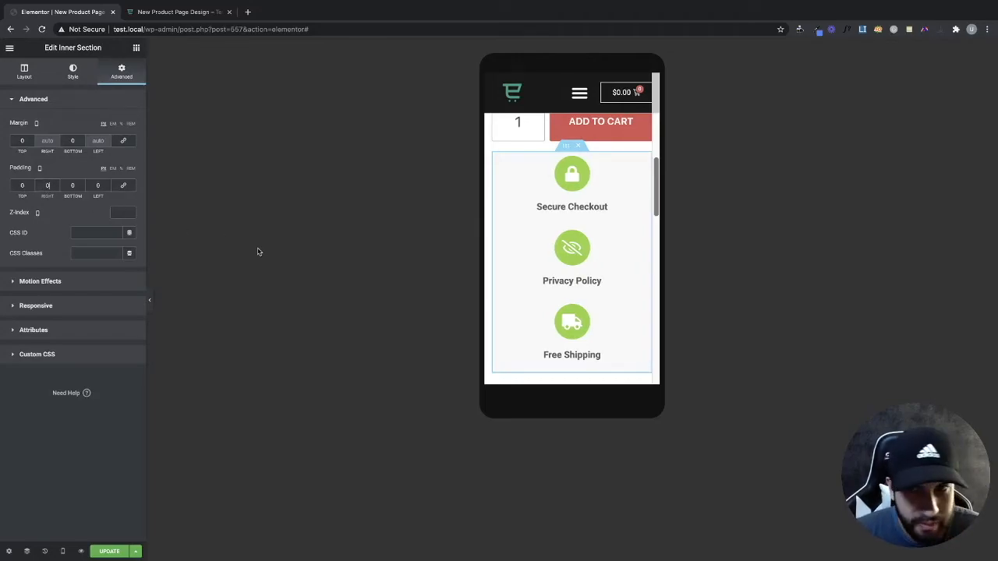
# - Select the main product section containing the On Sale countdown and set its right mobile padding to 10 px
pyautogui.scroll(1, 588, 207)
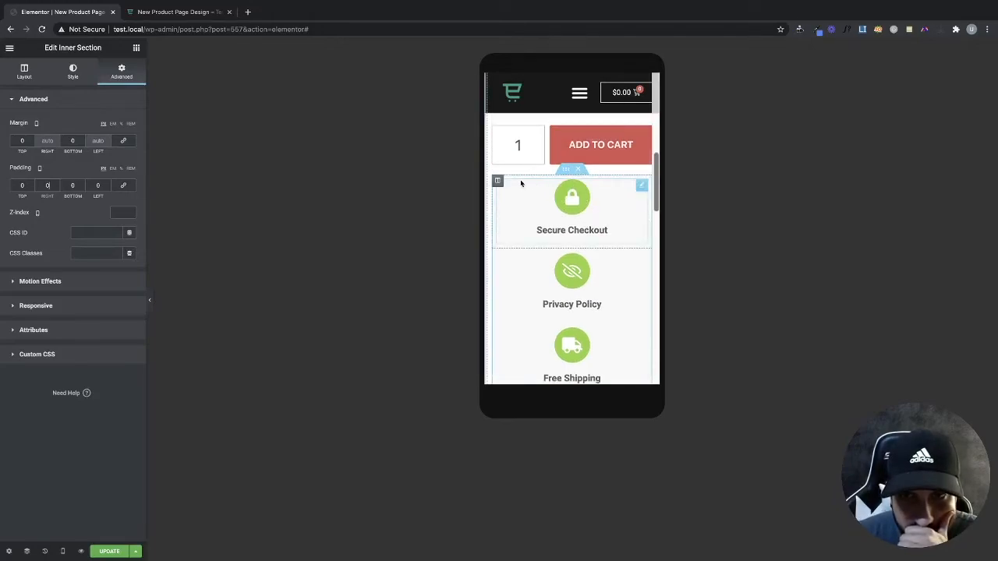
pyautogui.scroll(6, 567, 198)
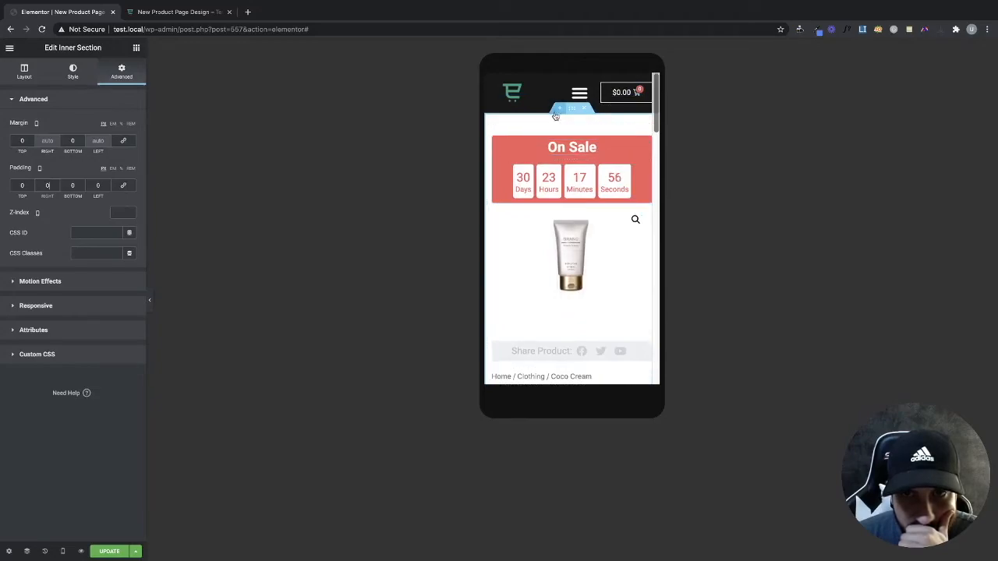
pyautogui.click(494, 129)
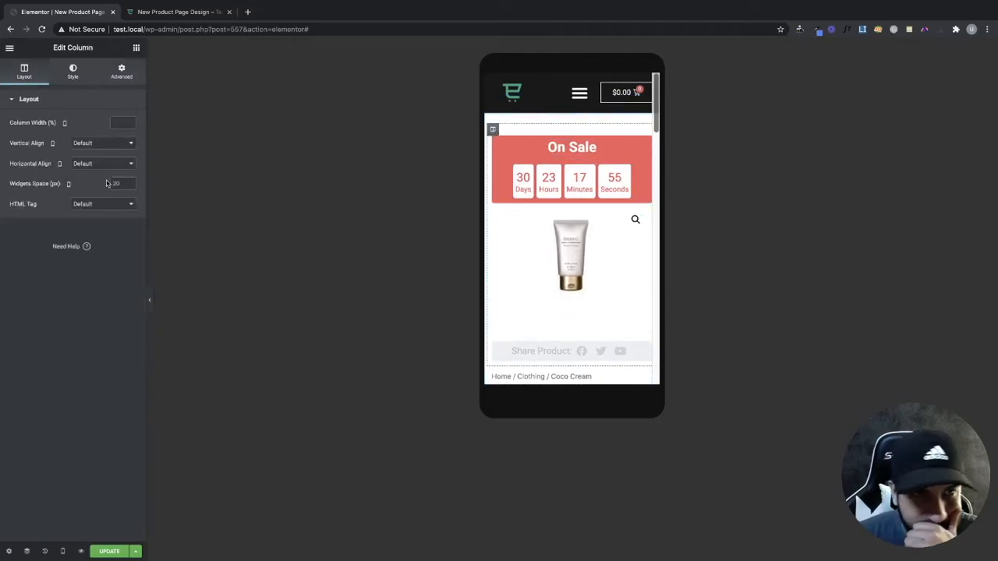
pyautogui.click(111, 81)
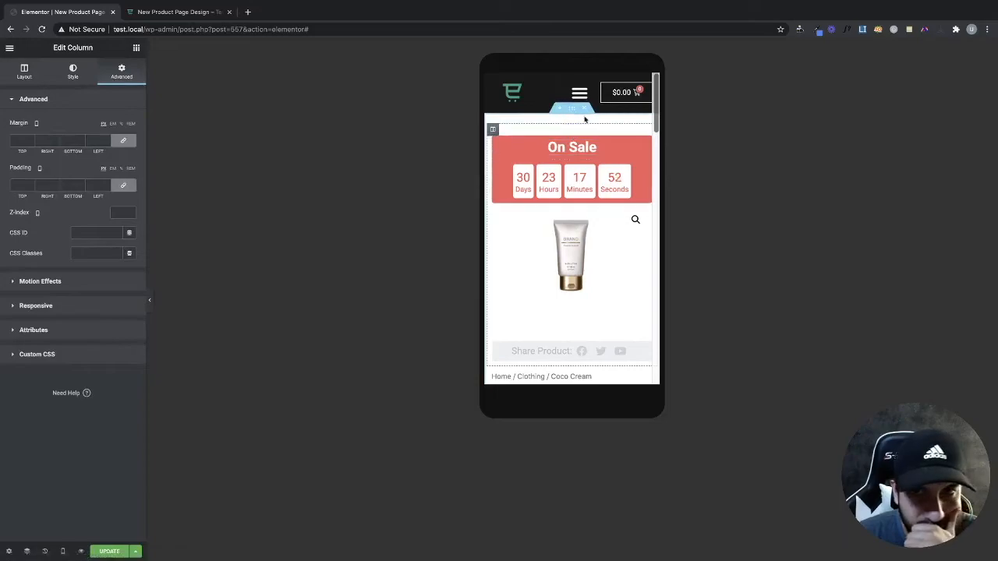
pyautogui.click(572, 110)
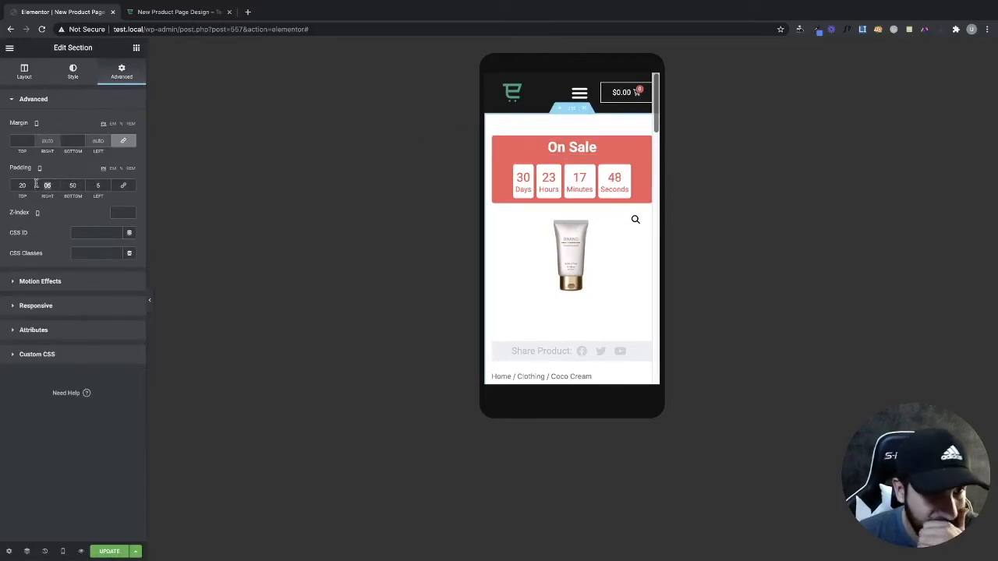
pyautogui.write('10')
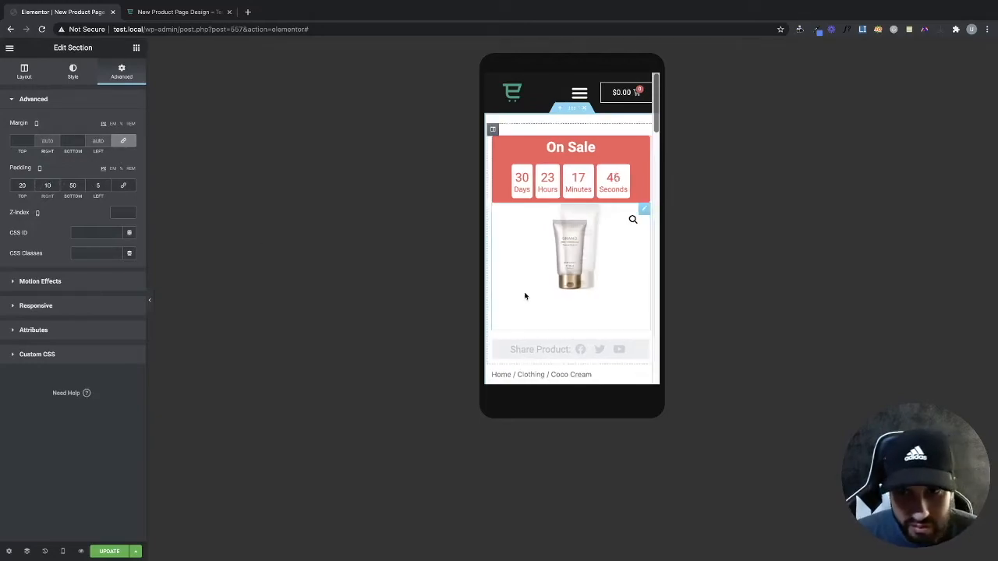
# - Try right mobile padding values of 50, 20 and 15 px on the main product section and save the template
pyautogui.scroll(-10, 573, 308)
pyautogui.scroll(-1, 572, 308)
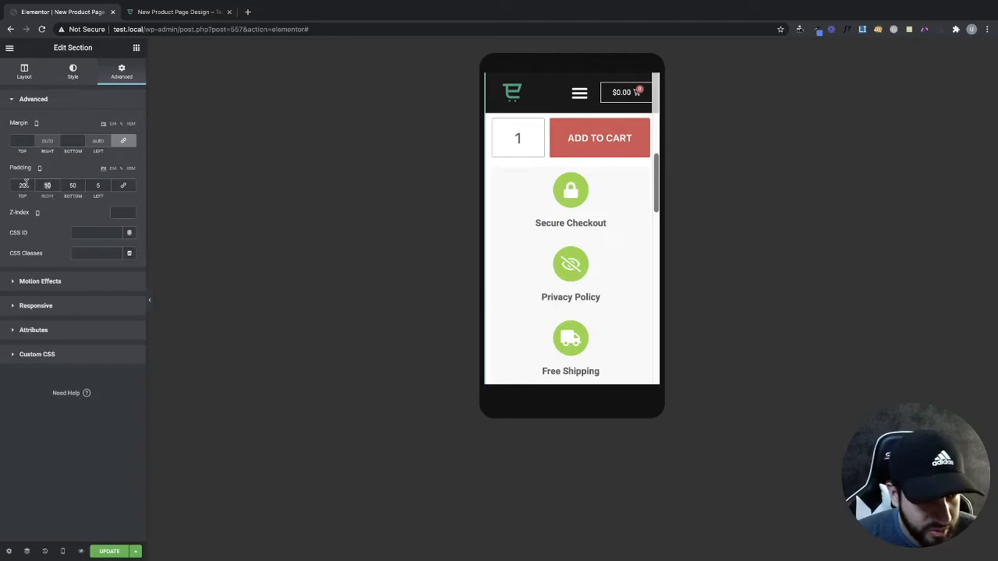
pyautogui.write('50')
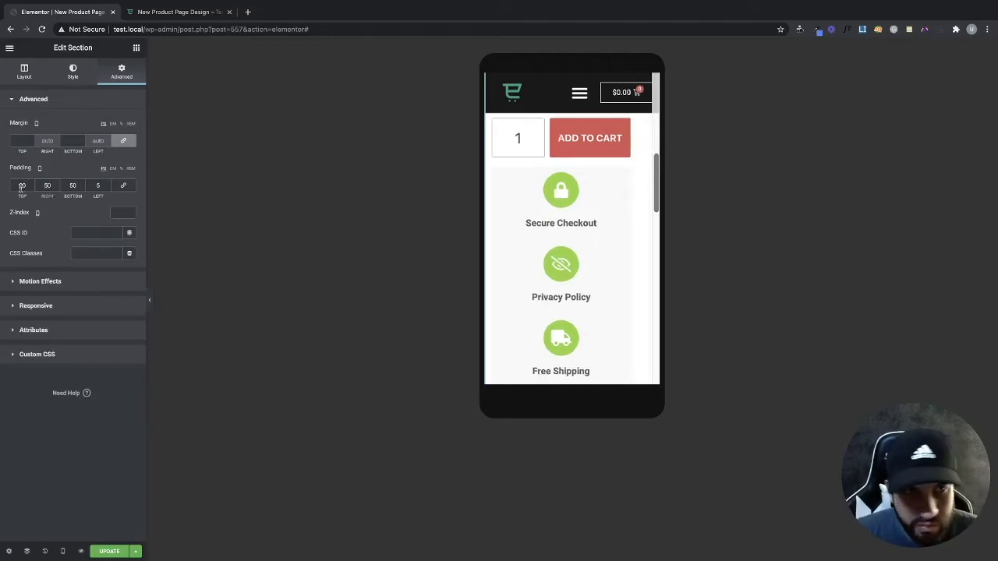
pyautogui.write('20')
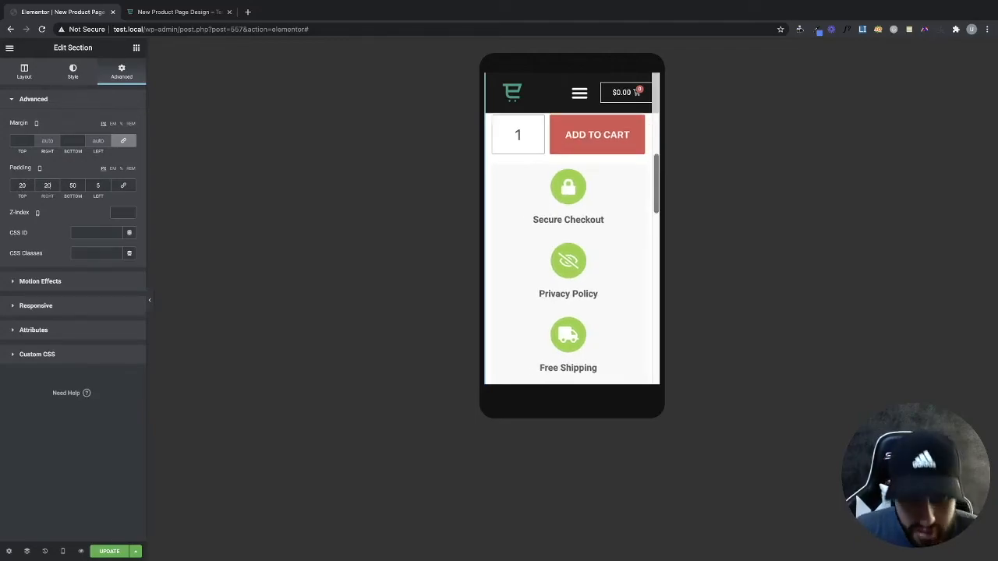
pyautogui.write('15')
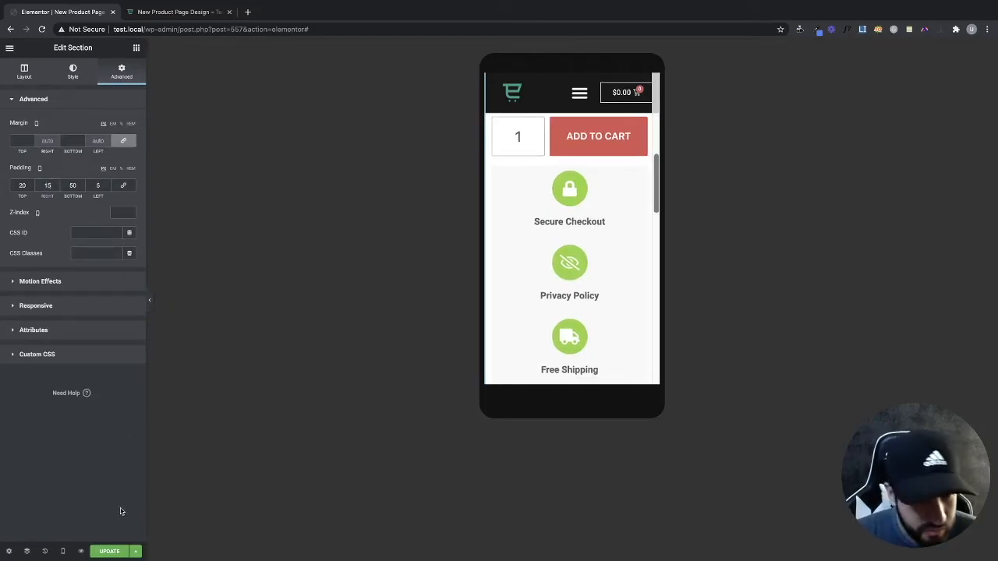
# - Check the main section's right spacing in the template preview, from the countdown down to the Share Product row
pyautogui.click(186, 21)
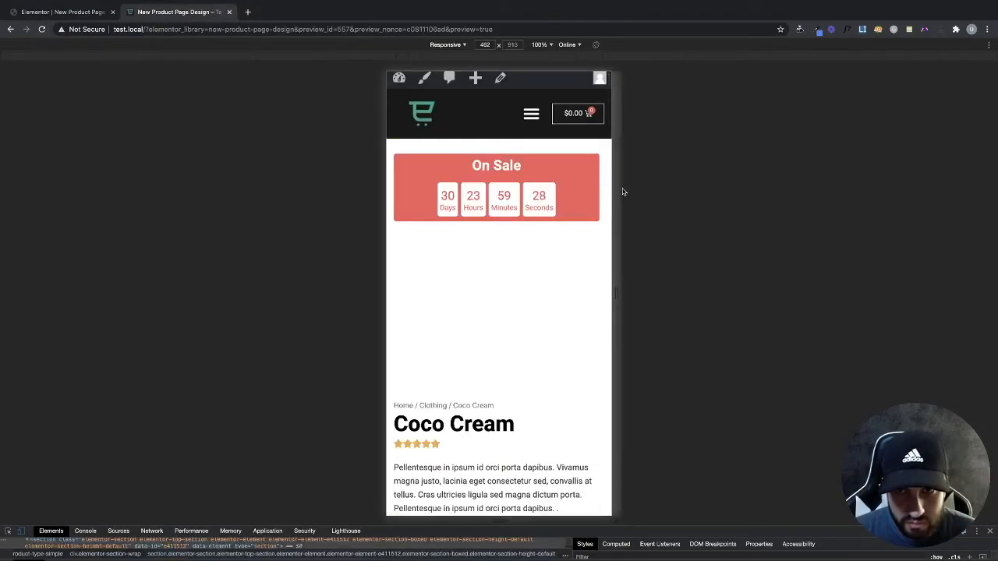
pyautogui.scroll(-5, 578, 261)
pyautogui.scroll(1, 578, 261)
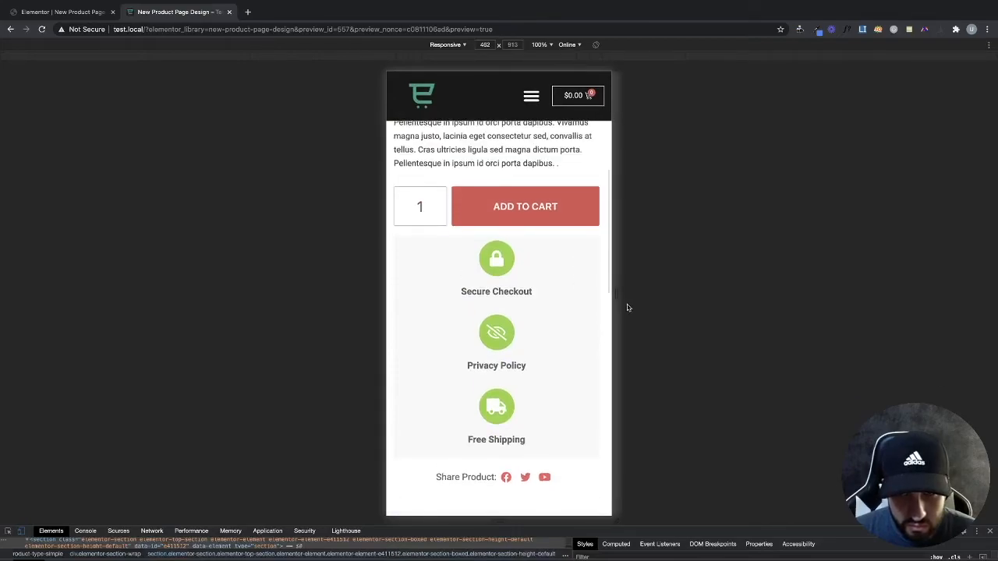
pyautogui.scroll(1, 579, 299)
pyautogui.scroll(5, 573, 297)
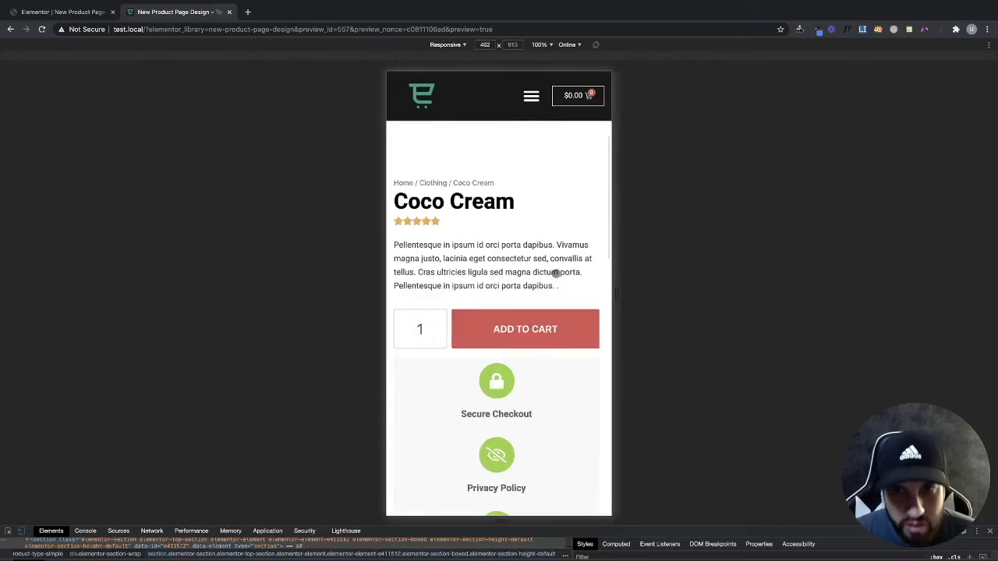
# - Set the main product section's right mobile padding to 10 px and save the template
pyautogui.click(67, 12)
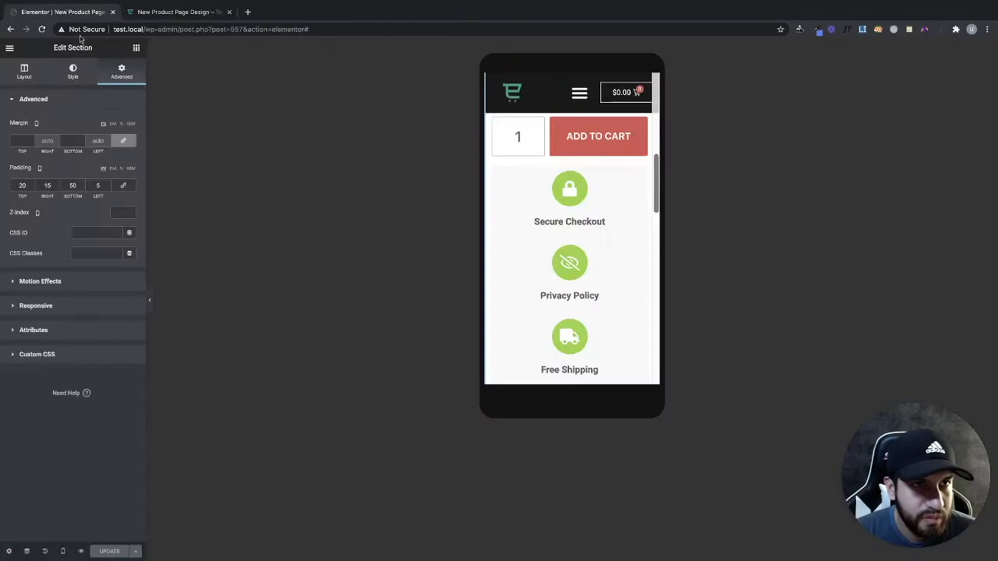
pyautogui.doubleClick(46, 185)
pyautogui.write('10')
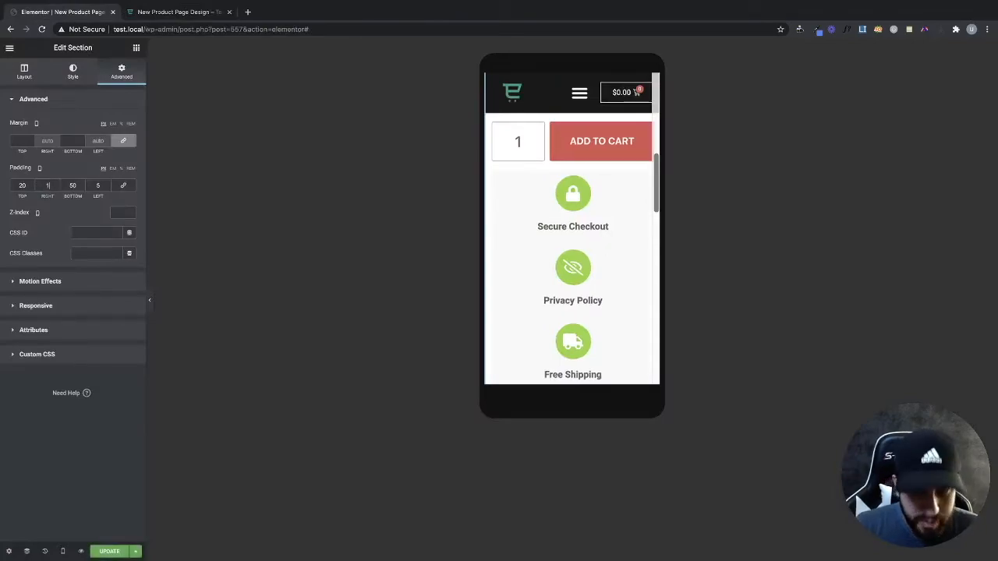
pyautogui.click(115, 554)
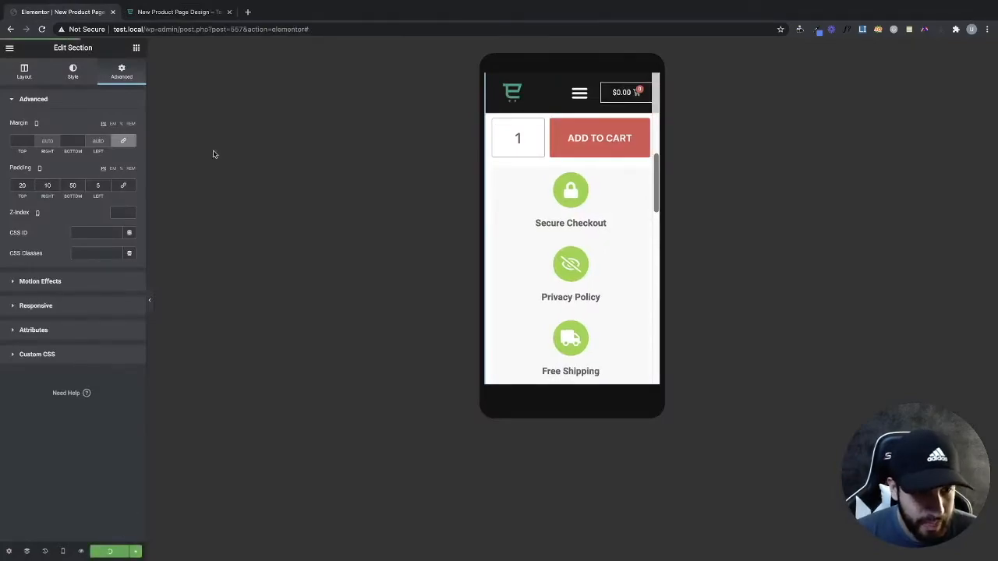
# - Switch to the preview page, go to the Shop page at mobile width and open the Coco Cream product
pyautogui.click(146, 11)
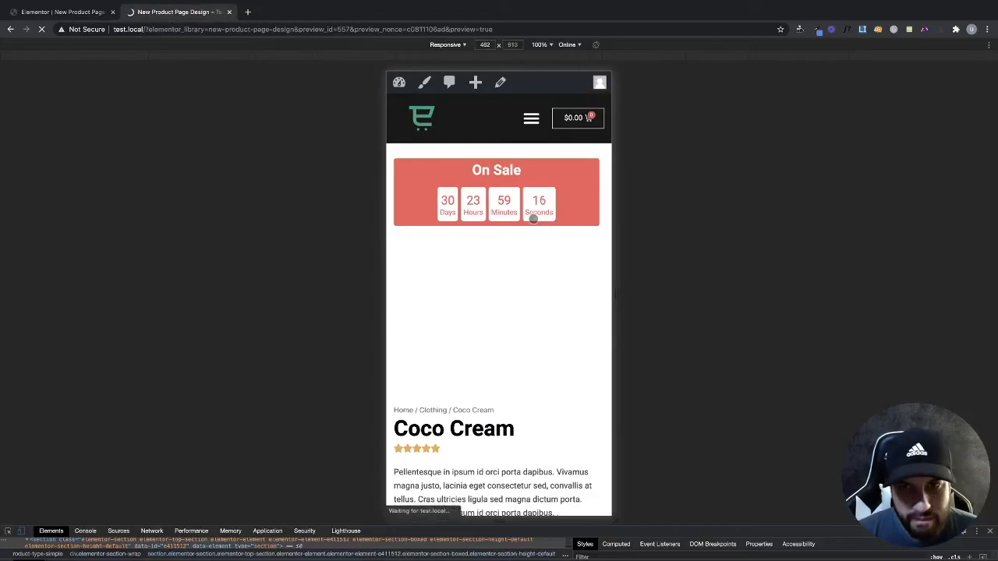
pyautogui.click(531, 121)
pyautogui.click(421, 176)
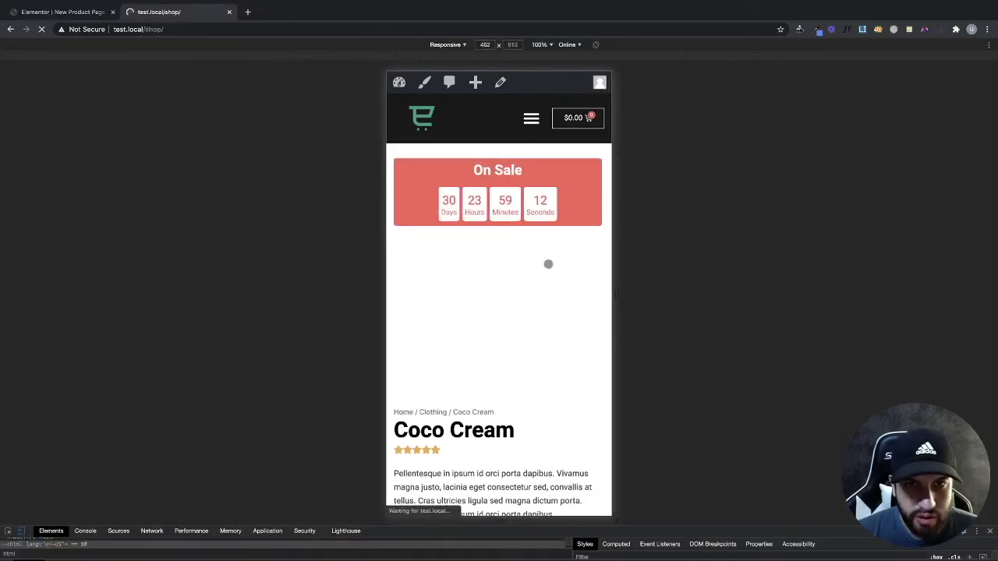
pyautogui.scroll(-3, 550, 350)
pyautogui.scroll(-2, 550, 350)
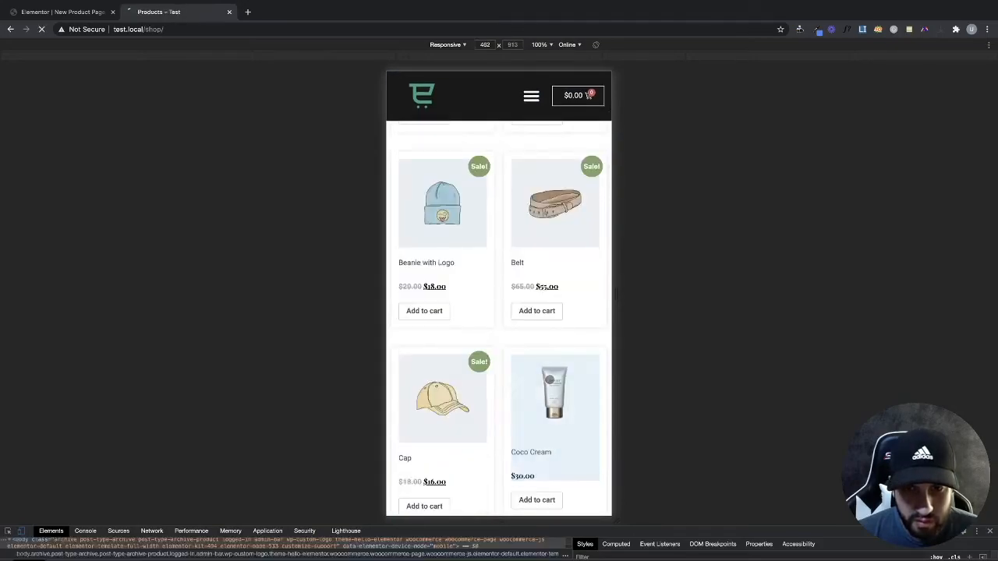
pyautogui.click(545, 327)
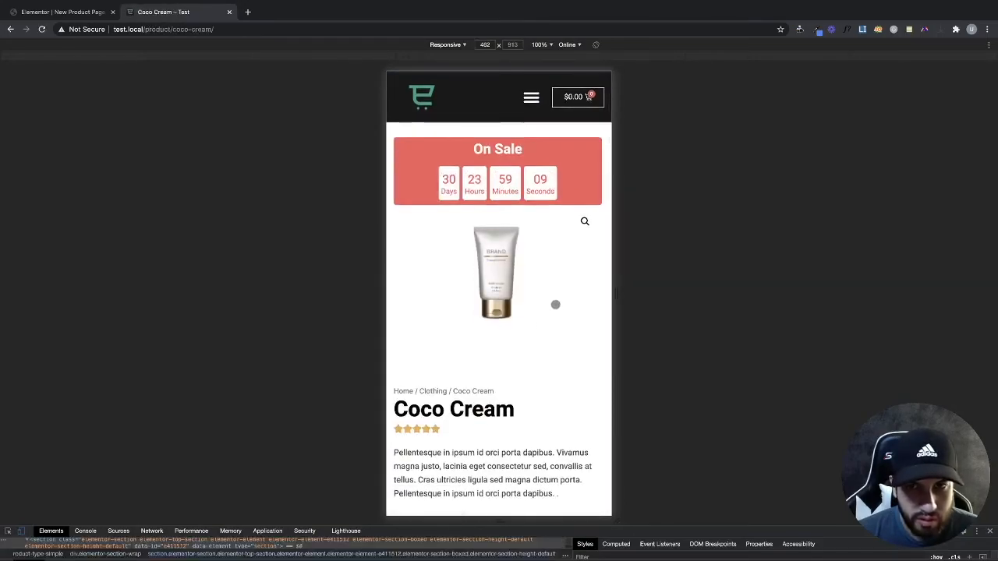
# - Examine the side spacing of the countdown, product image, Add to Cart row and badges on the live product page
pyautogui.scroll(-2, 555, 304)
pyautogui.scroll(3, 555, 304)
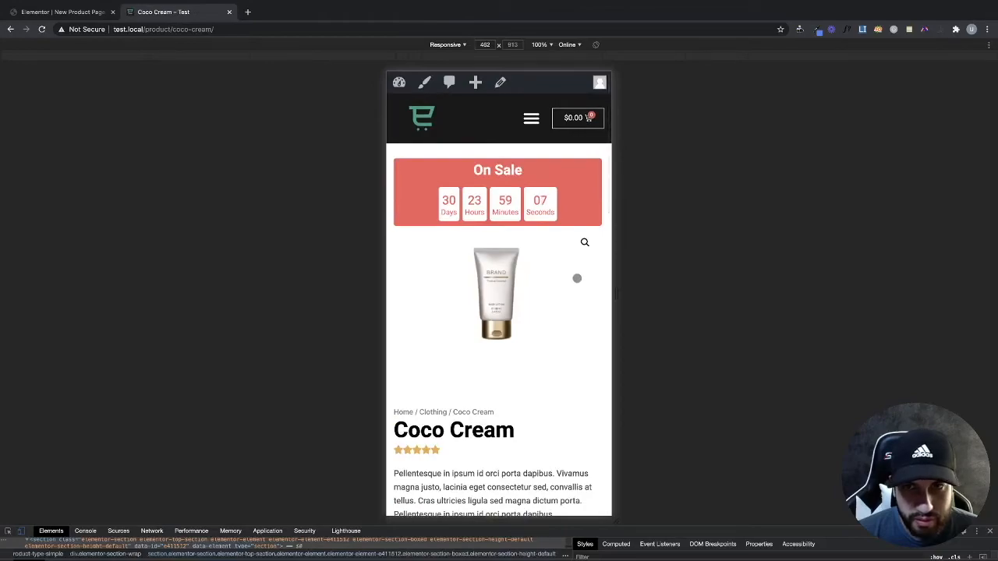
pyautogui.scroll(-10, 577, 276)
pyautogui.scroll(-2, 579, 280)
pyautogui.scroll(6, 582, 280)
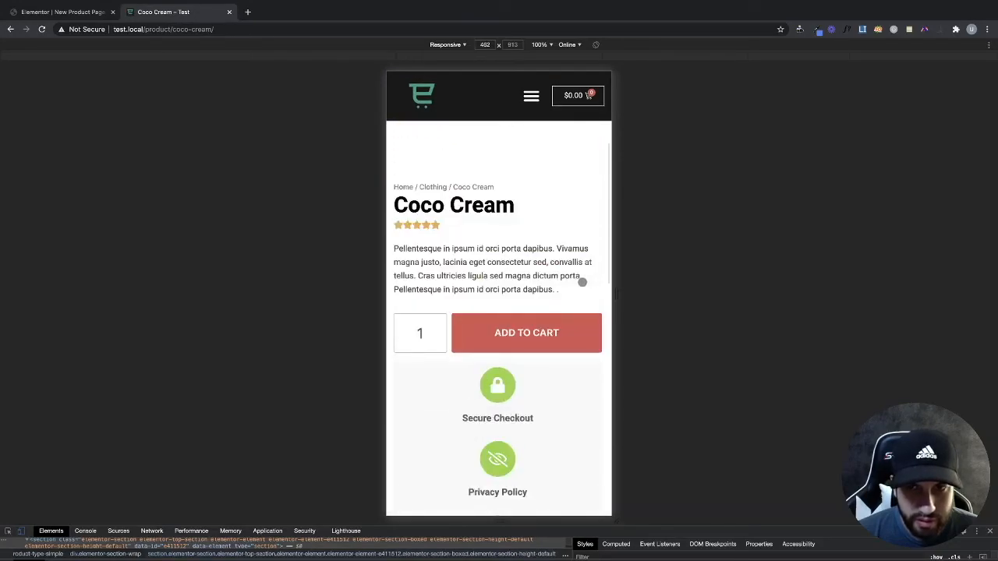
# - Review the spacing of the Coco Cream mobile page from the countdown through the badges and Share Product row to the Description tab
pyautogui.scroll(3, 597, 253)
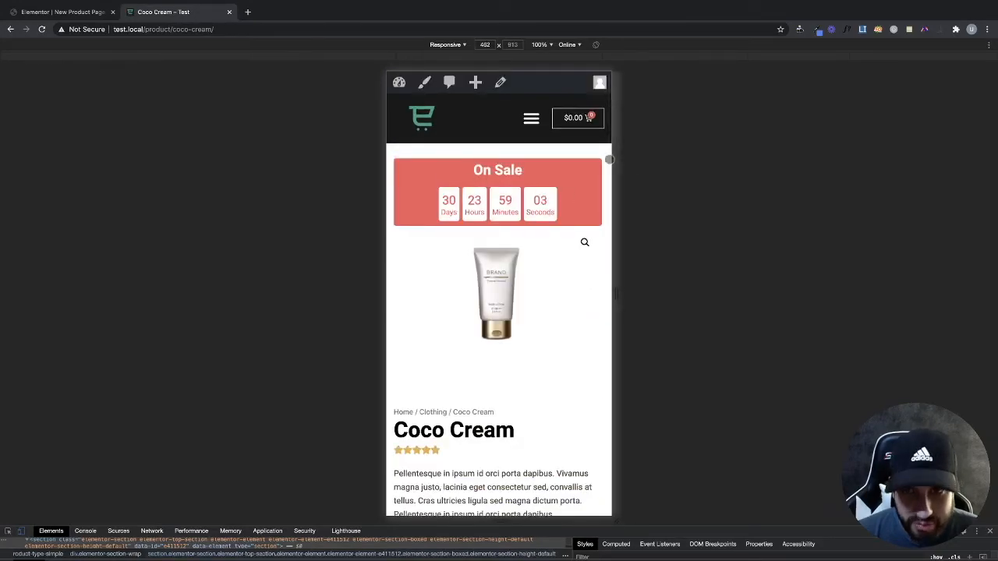
pyautogui.scroll(-10, 599, 166)
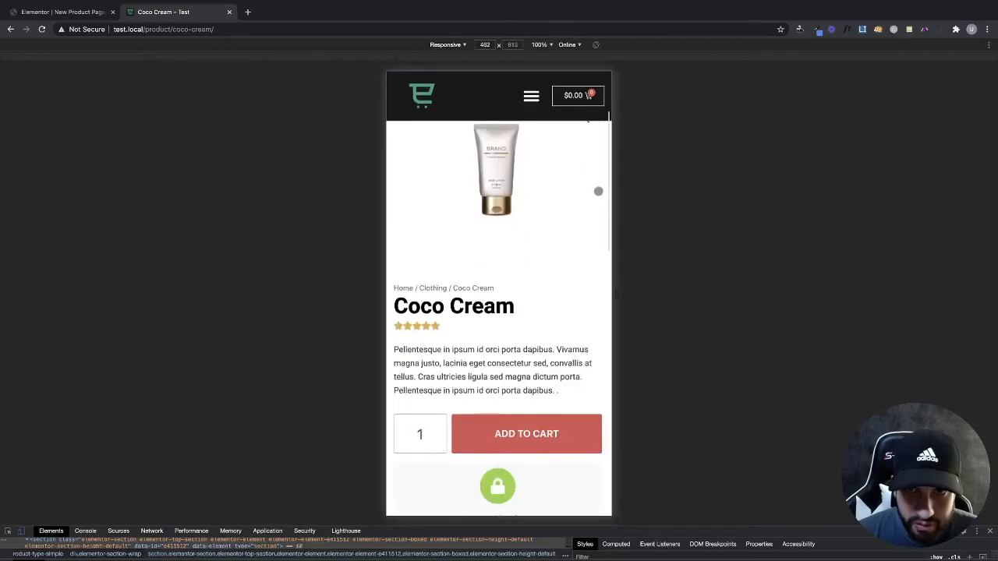
pyautogui.scroll(10, 604, 217)
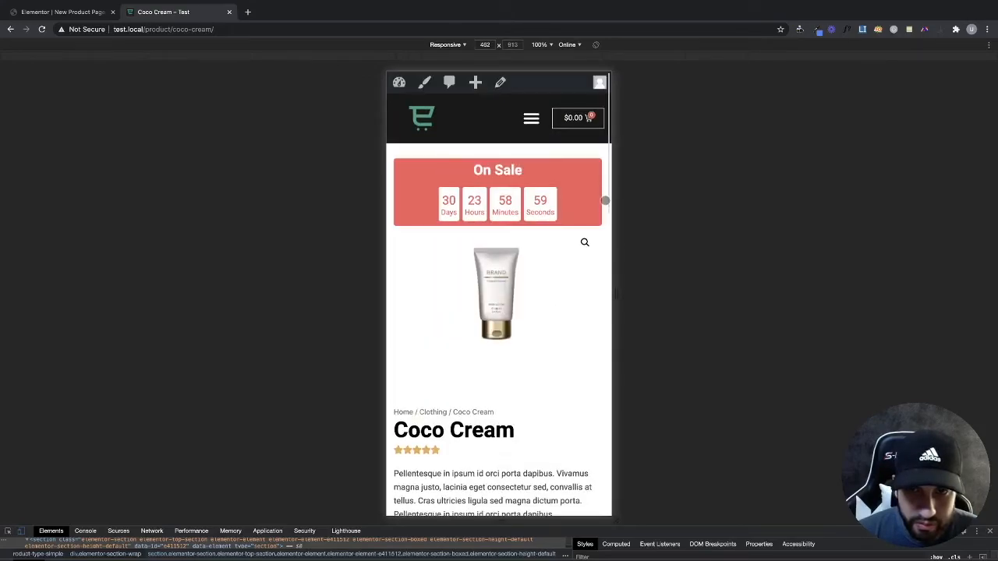
pyautogui.scroll(-10, 592, 257)
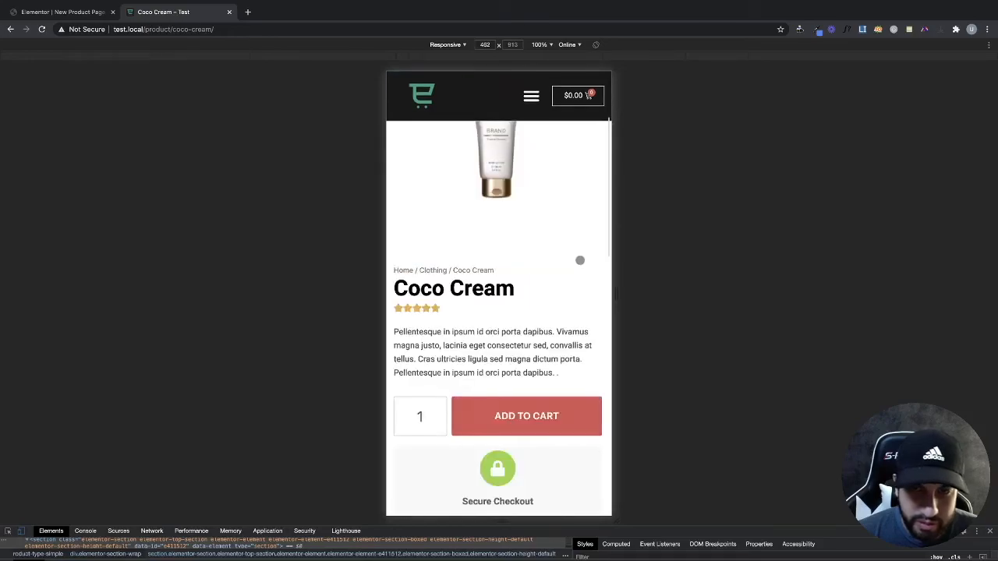
pyautogui.scroll(-3, 596, 261)
pyautogui.scroll(10, 596, 261)
pyautogui.scroll(-3, 604, 239)
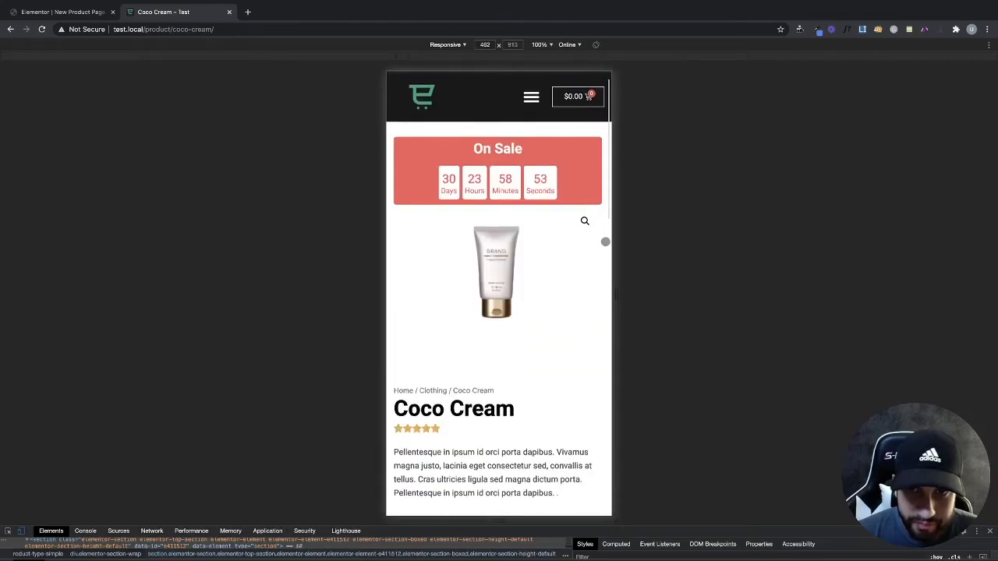
pyautogui.scroll(-5, 552, 255)
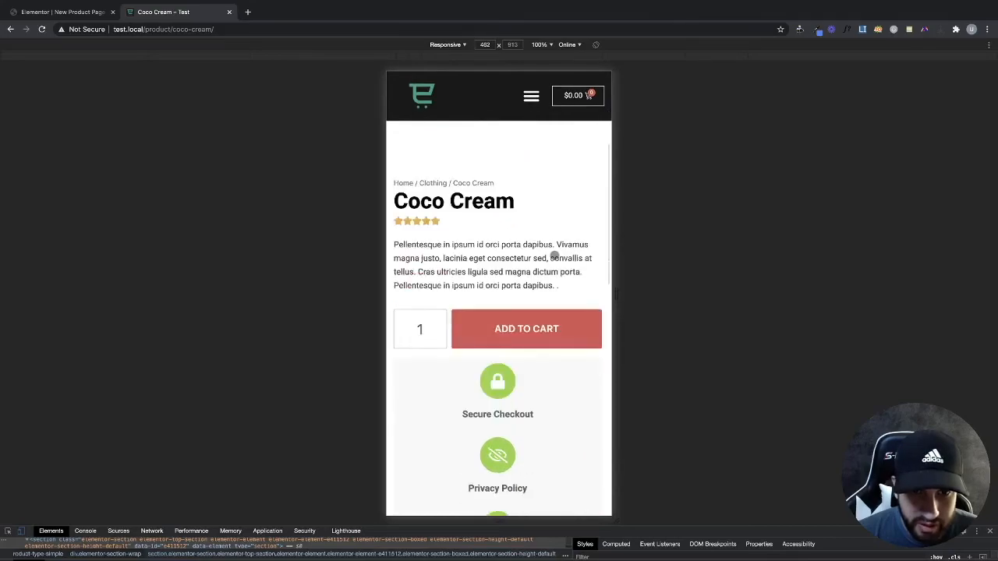
pyautogui.scroll(-1, 559, 254)
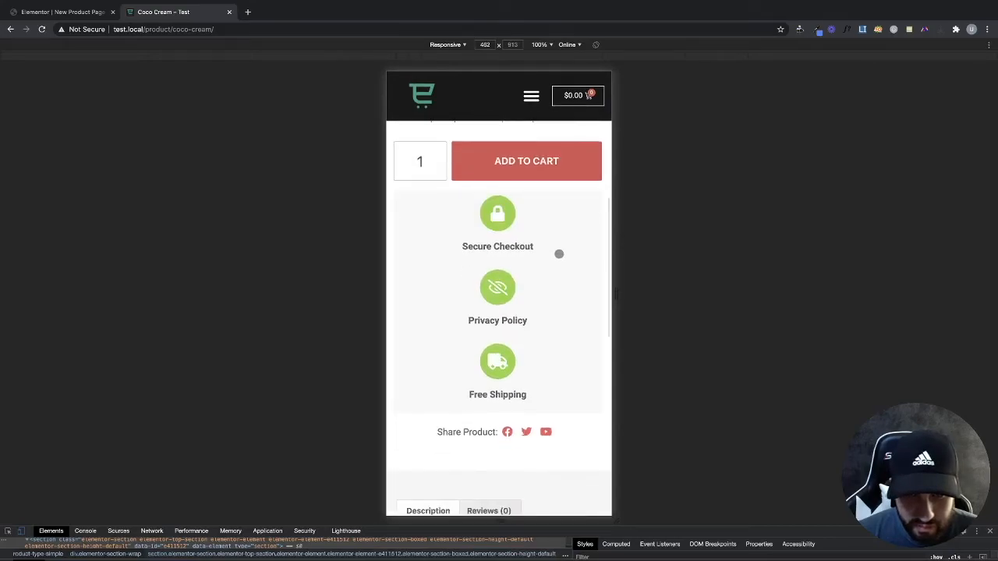
pyautogui.scroll(4, 559, 254)
pyautogui.scroll(-2, 560, 254)
pyautogui.scroll(-2, 559, 253)
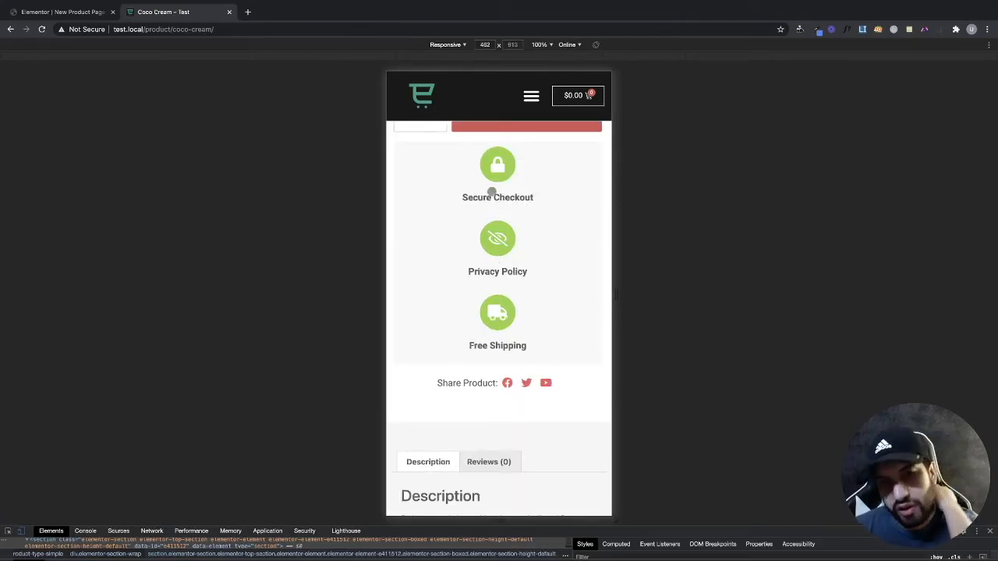
pyautogui.scroll(-5, 507, 284)
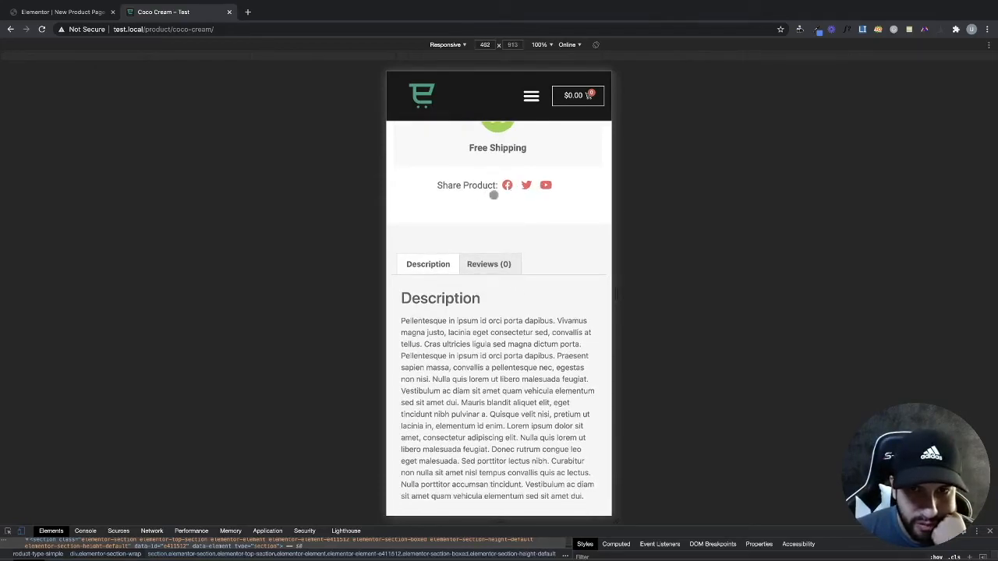
pyautogui.scroll(-4, 508, 295)
pyautogui.scroll(3, 490, 285)
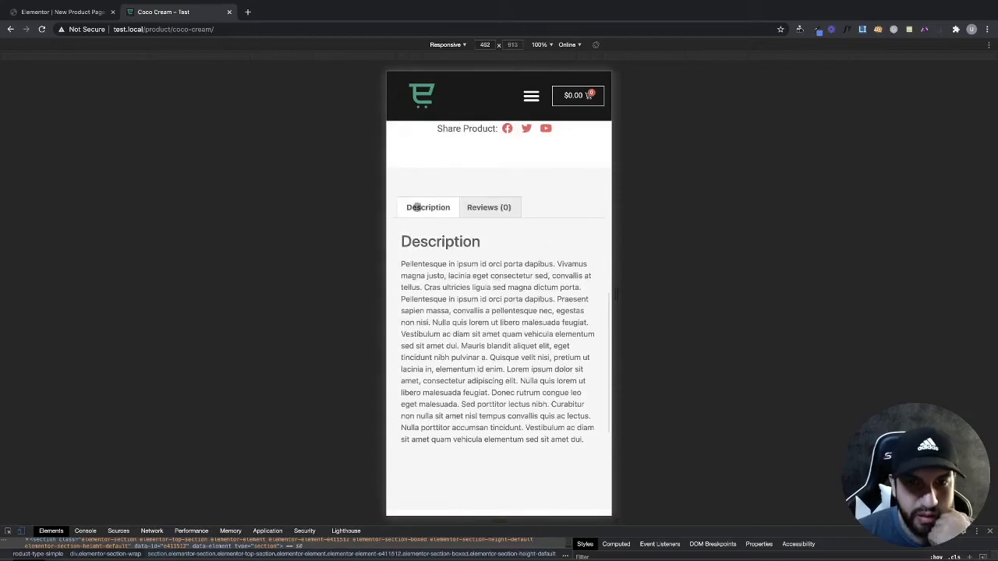
# - Return to the Elementor editor and set the product data tabs section's mobile padding to 50 px top and bottom and 0 at the sides
pyautogui.click(47, 13)
pyautogui.scroll(-8, 485, 256)
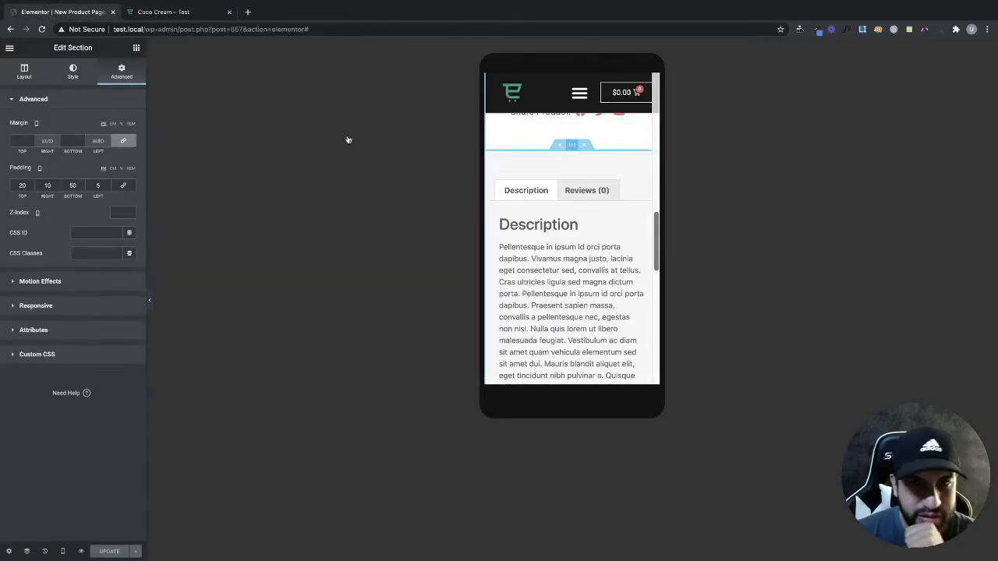
pyautogui.click(134, 81)
pyautogui.click(123, 185)
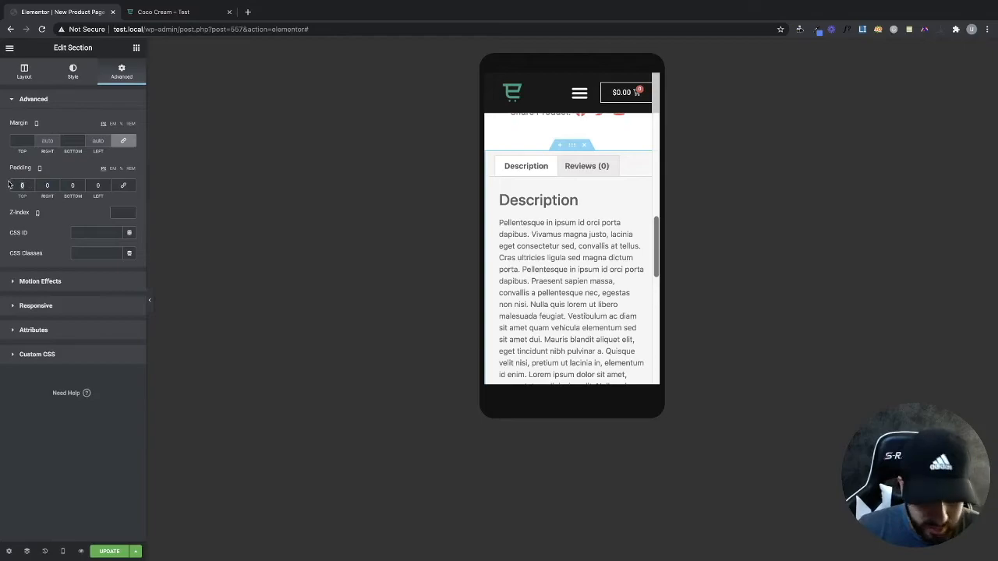
pyautogui.write('20')
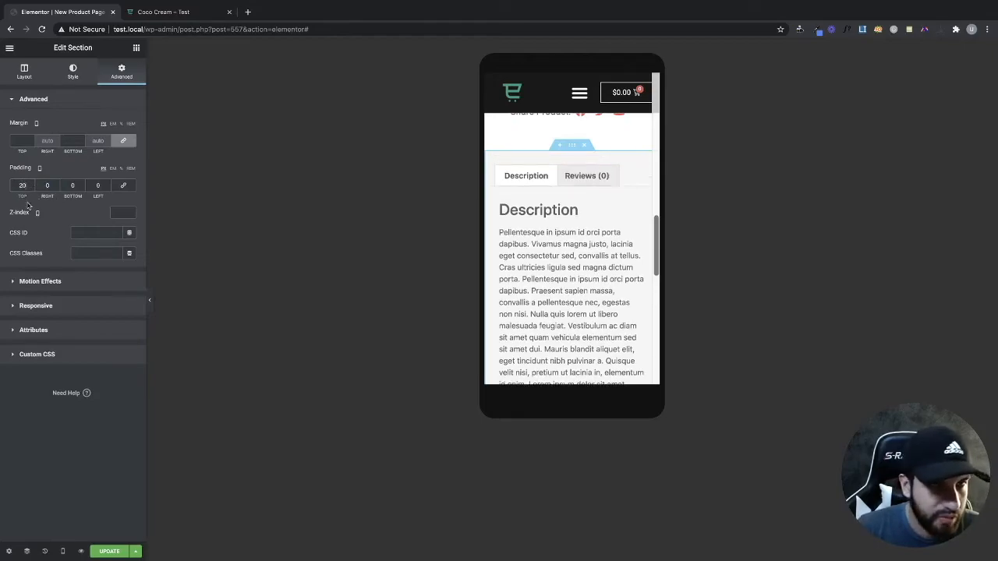
pyautogui.write('50')
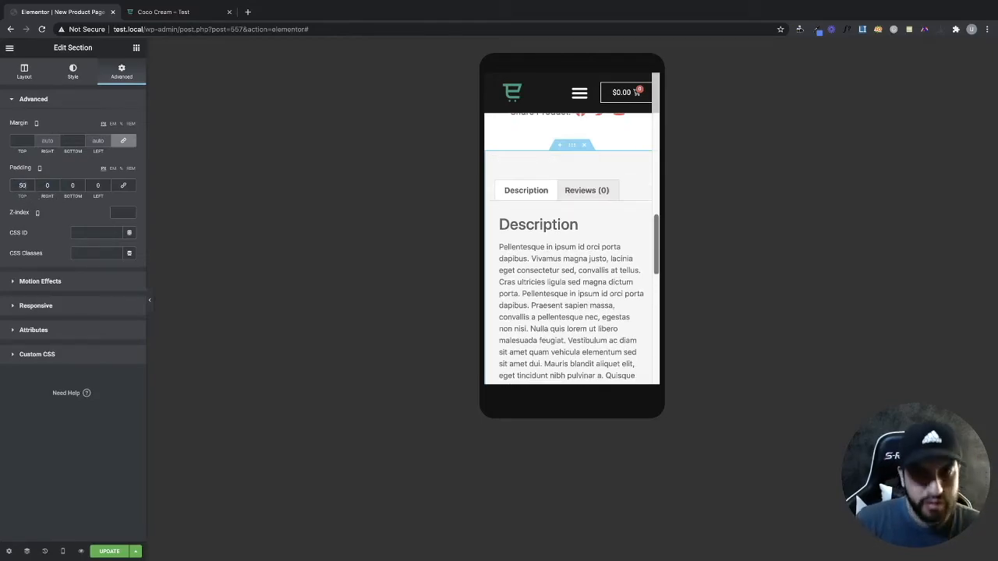
pyautogui.click(74, 186)
pyautogui.write('50')
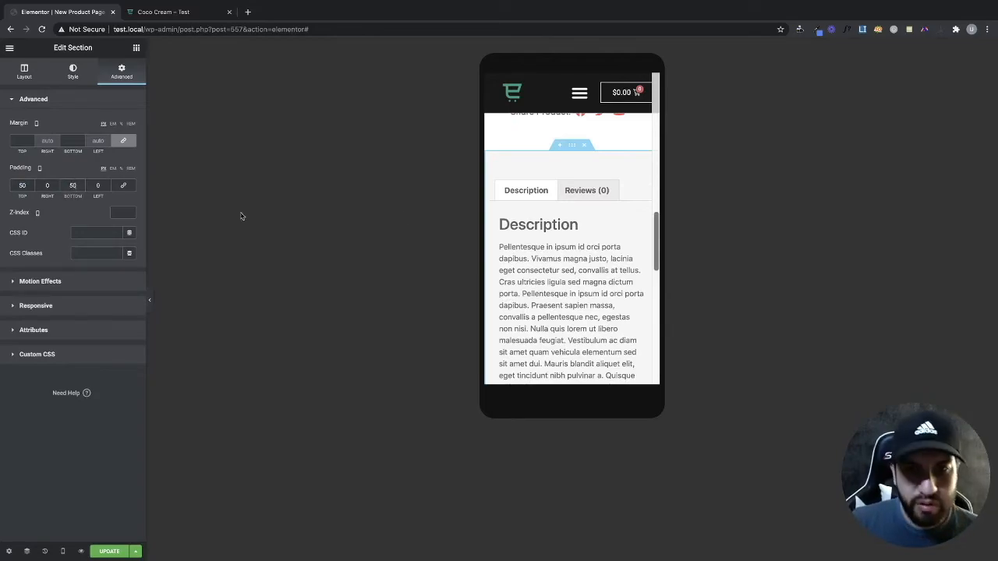
# - Set the Related products section's mobile padding to 50 px top and bottom with 0 at the sides, and update the template
pyautogui.scroll(-5, 609, 299)
pyautogui.scroll(3, 608, 298)
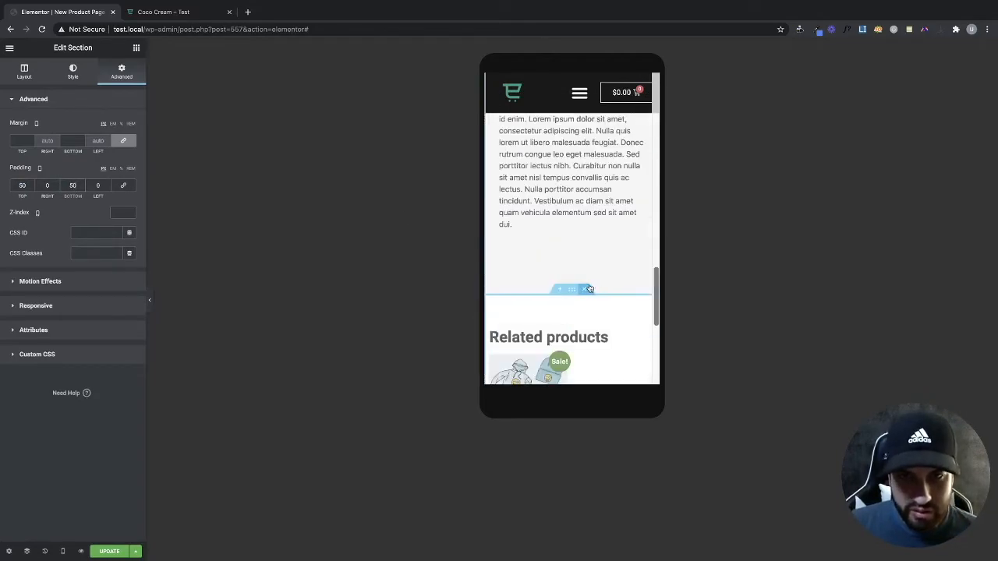
pyautogui.click(530, 234)
pyautogui.scroll(-3, 565, 312)
pyautogui.scroll(-5, 566, 312)
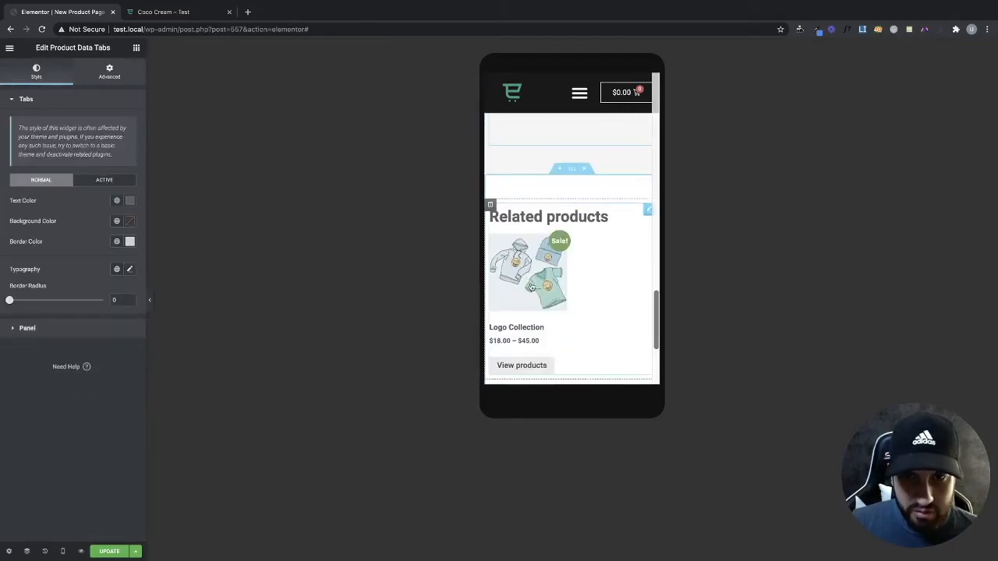
pyautogui.scroll(6, 557, 272)
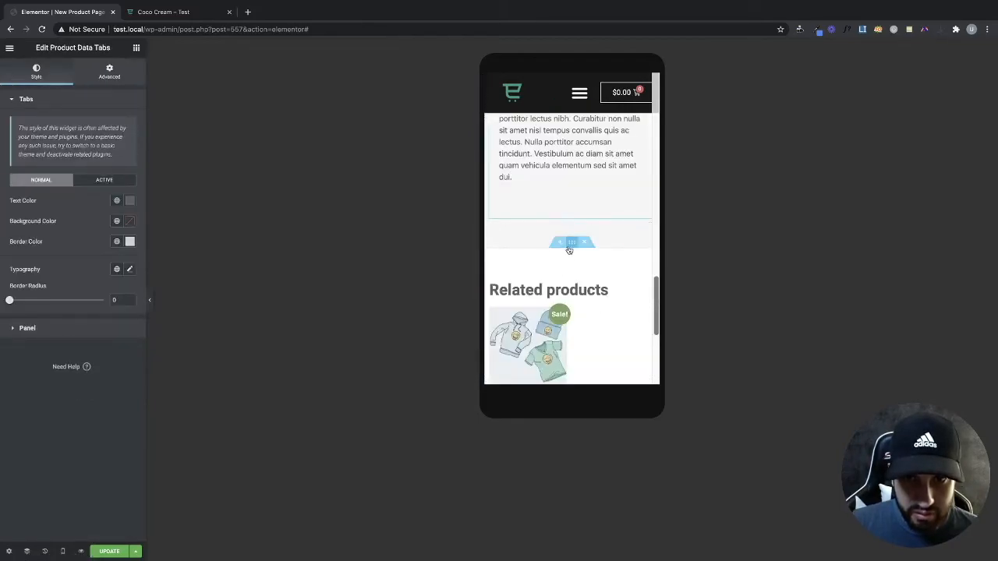
pyautogui.click(571, 241)
pyautogui.click(123, 186)
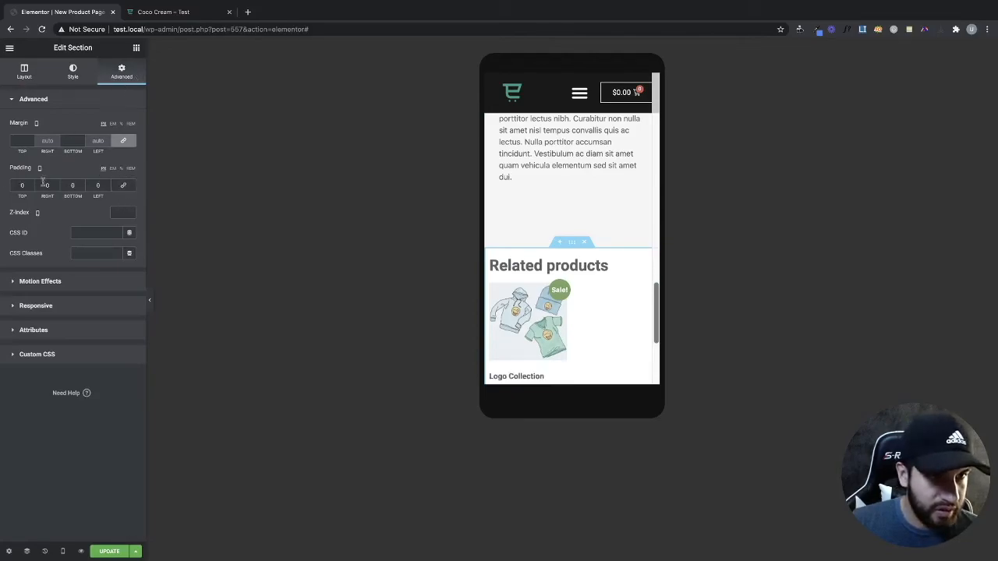
pyautogui.doubleClick(22, 185)
pyautogui.write('50')
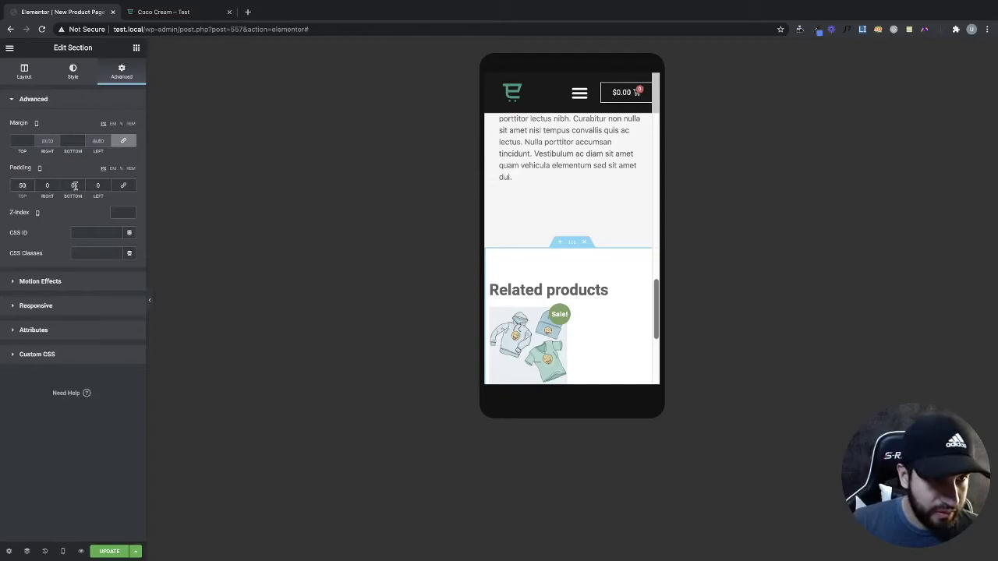
pyautogui.doubleClick(61, 184)
pyautogui.write('50')
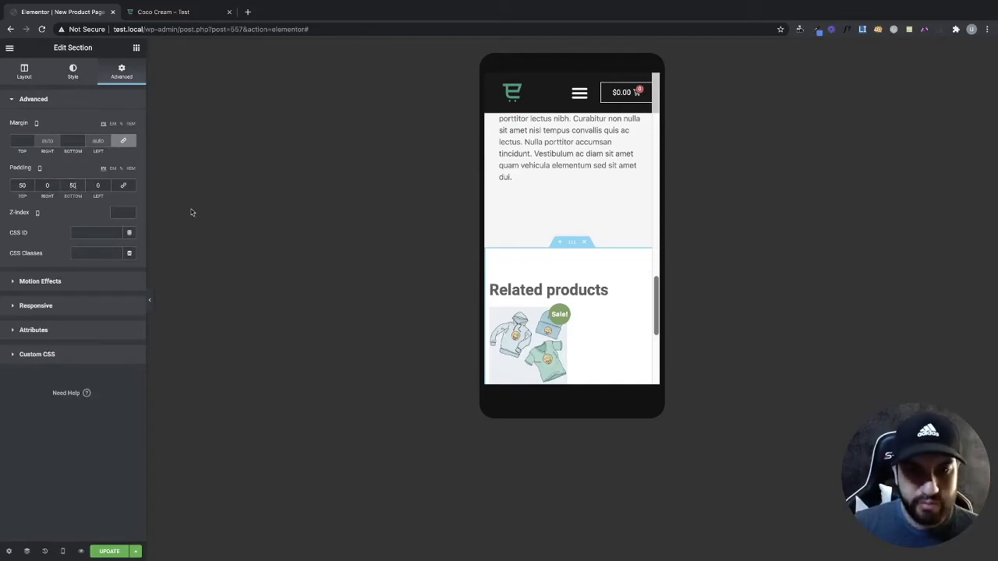
pyautogui.hotkey('ctrl', 's')
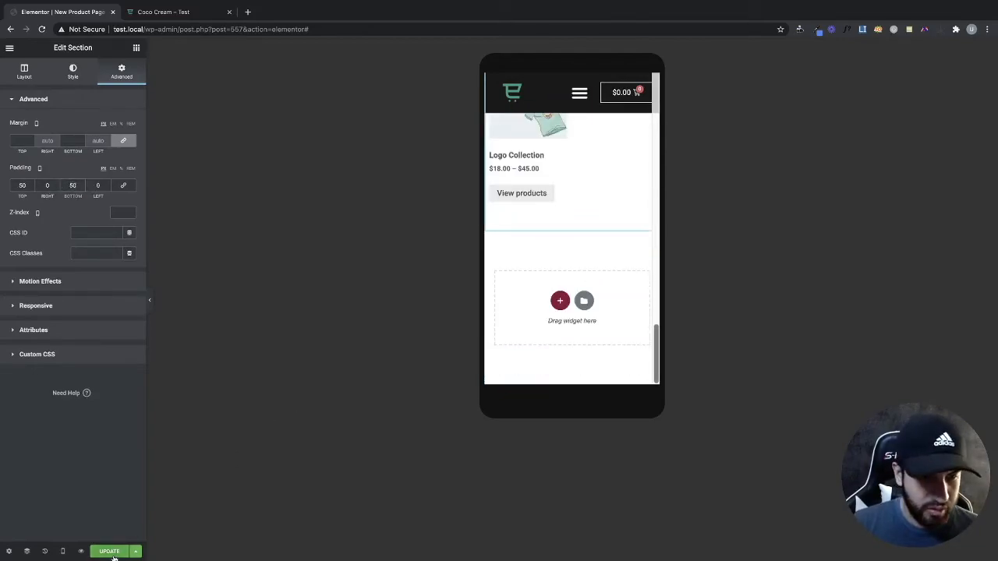
# - Switch to the template preview at mobile width and check the section spacing down to Related products
pyautogui.click(156, 13)
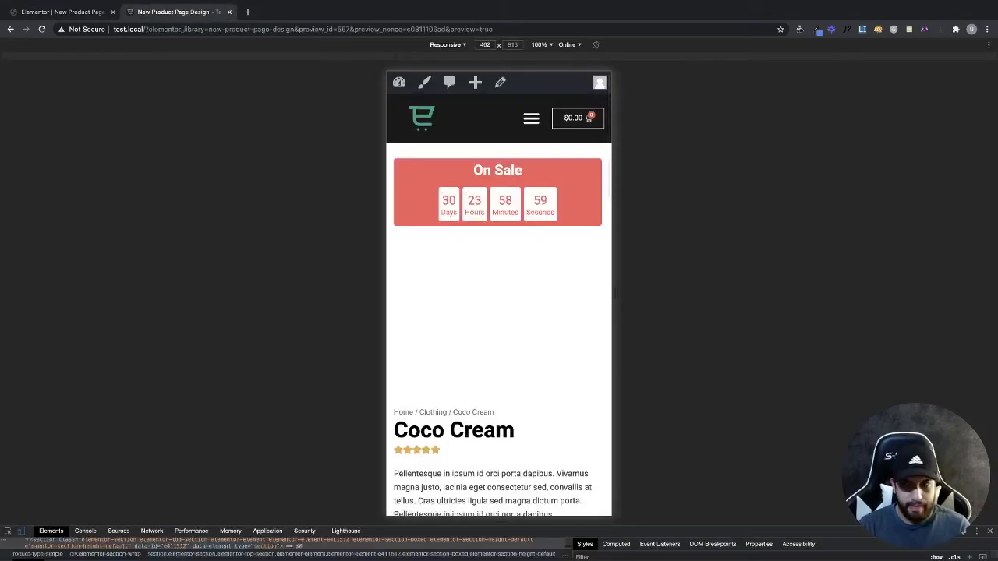
pyautogui.scroll(-2, 478, 372)
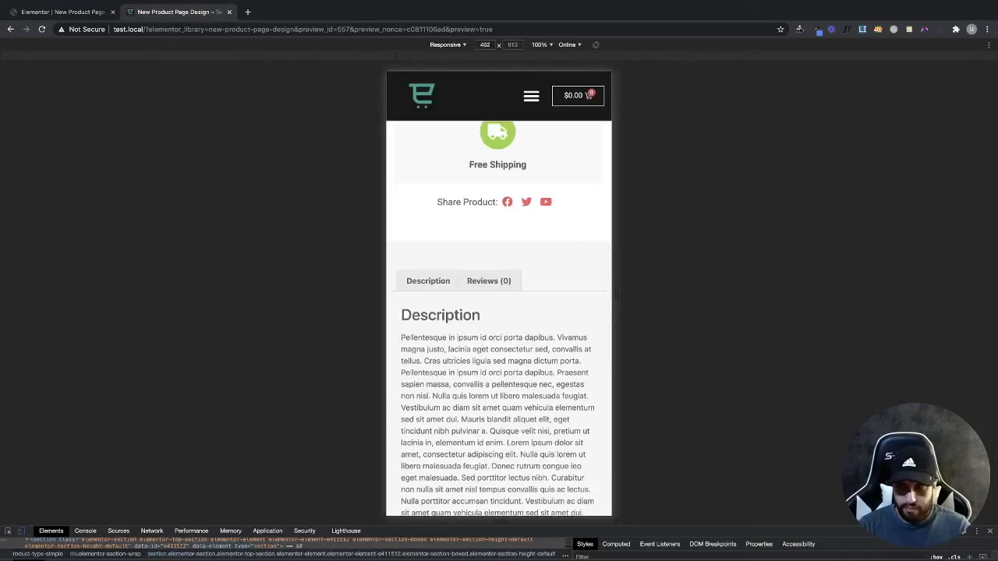
pyautogui.scroll(-10, 490, 352)
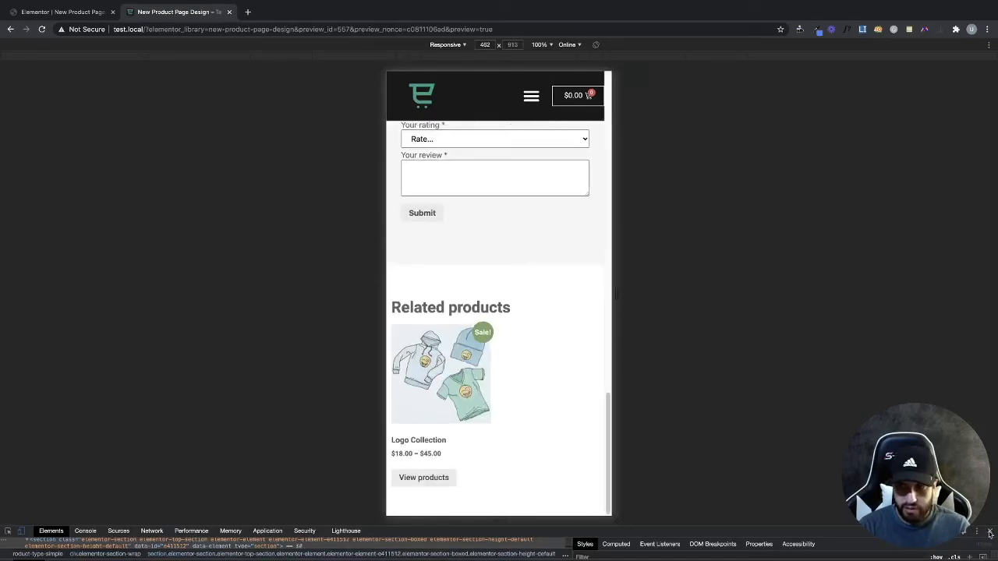
# - Close the developer tools, open the Coco Cream product from the Shop page and review its desktop layout down to Related products
pyautogui.press('super+alt+i')
pyautogui.click(542, 61)
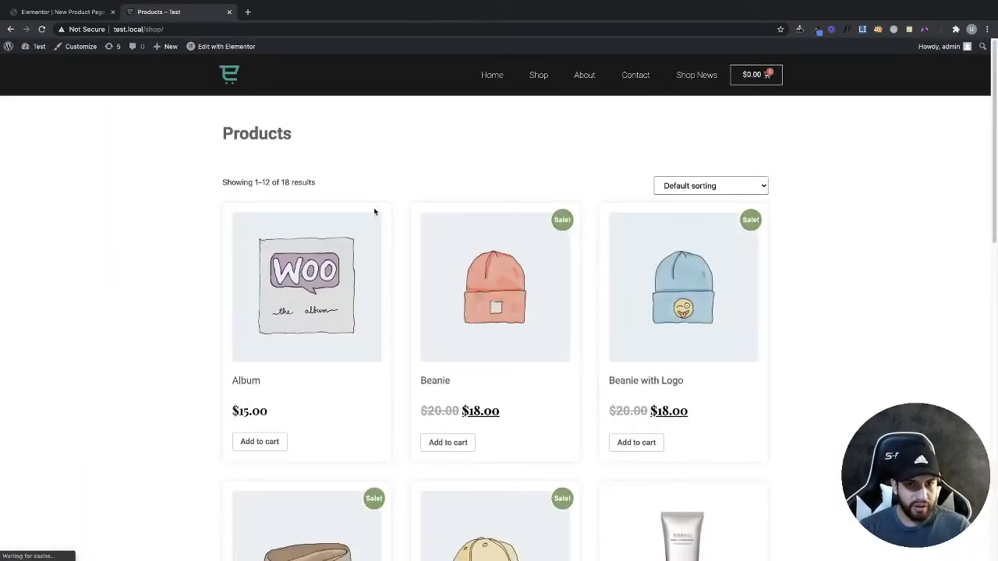
pyautogui.scroll(-3, 746, 316)
pyautogui.click(664, 308)
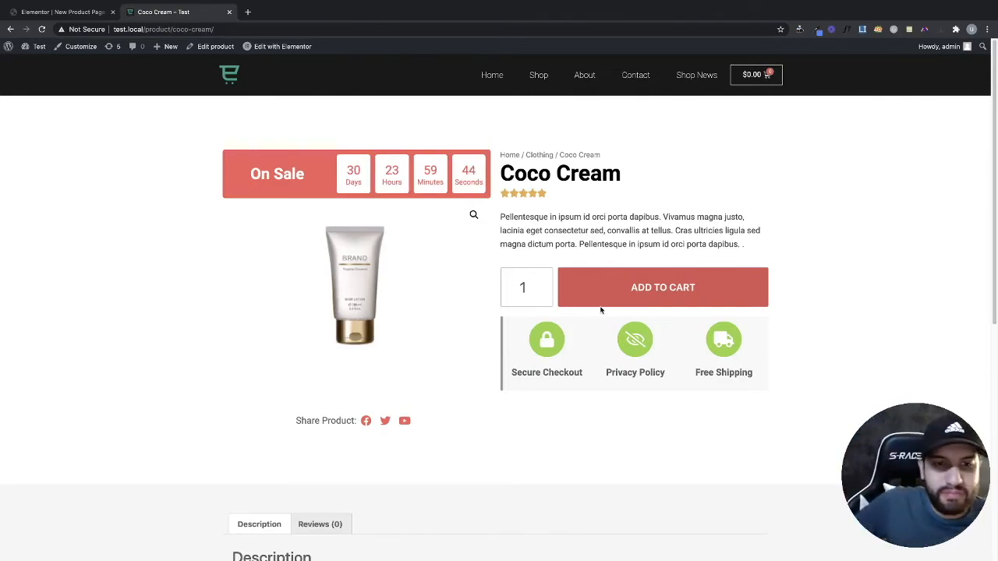
pyautogui.scroll(-5, 600, 310)
pyautogui.scroll(5, 601, 285)
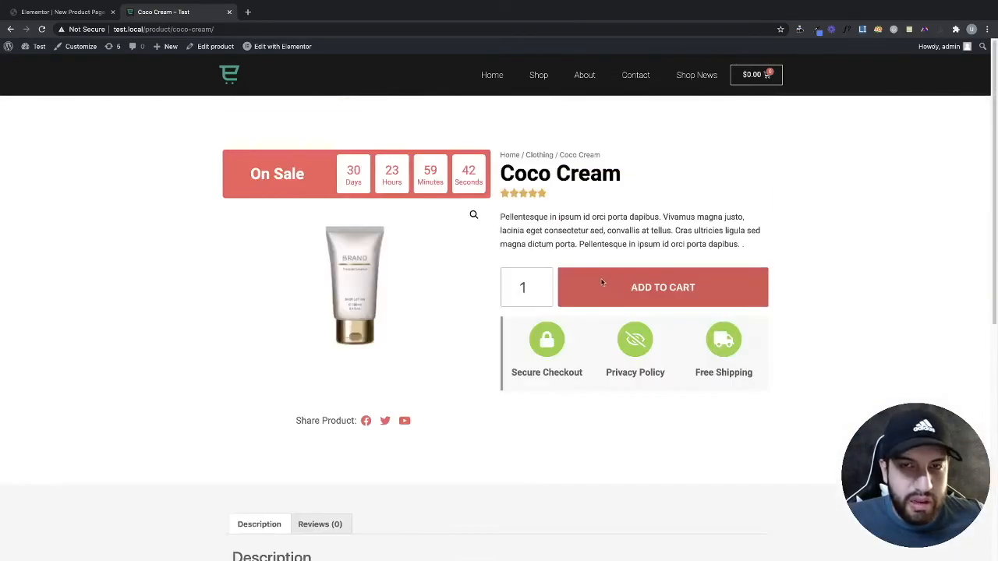
pyautogui.scroll(-5, 603, 282)
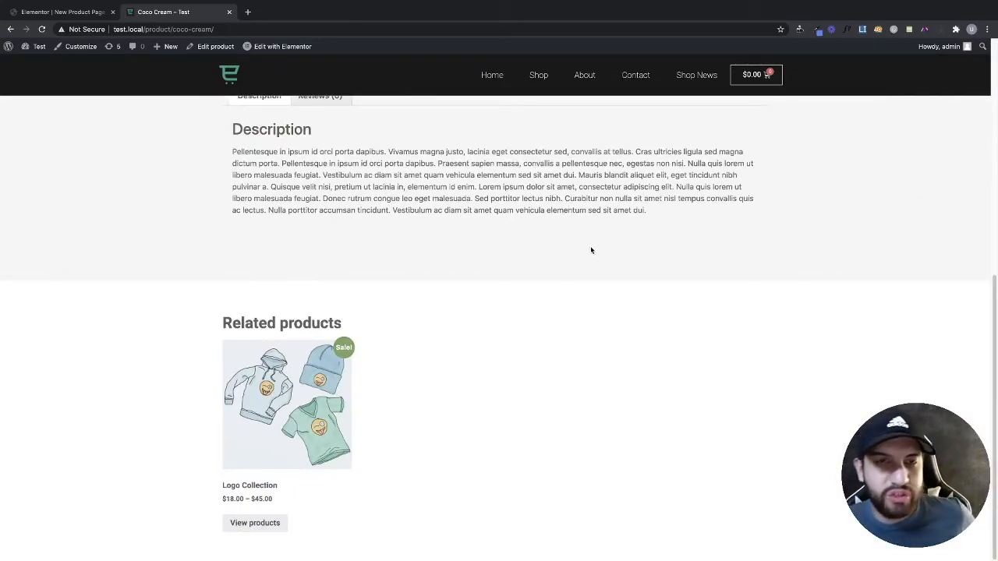
pyautogui.scroll(4, 571, 254)
pyautogui.scroll(2, 641, 302)
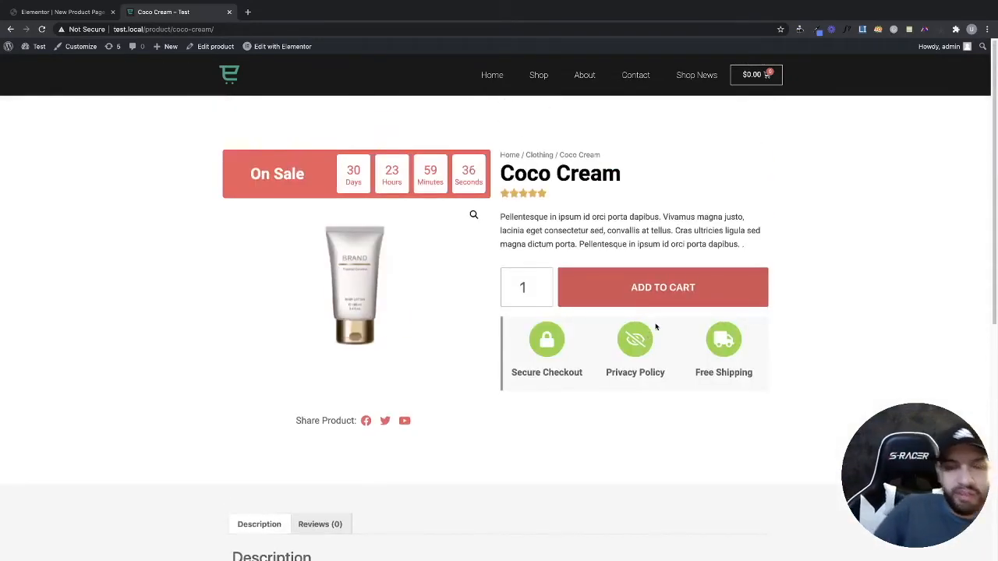
# - Go to the WordPress dashboard's theme management and activate the Kadence theme
pyautogui.click(39, 63)
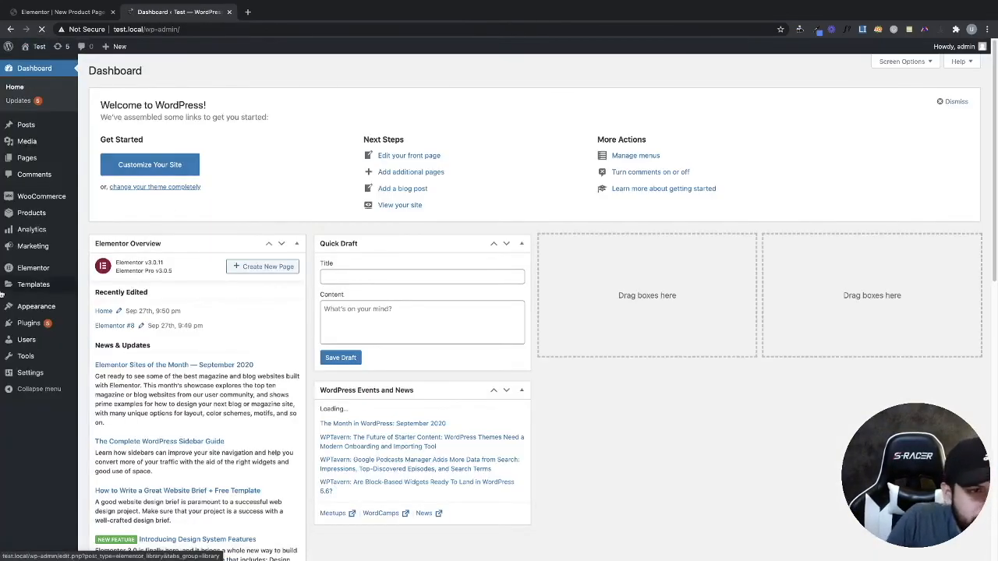
pyautogui.moveTo(40, 308)
pyautogui.click(148, 309)
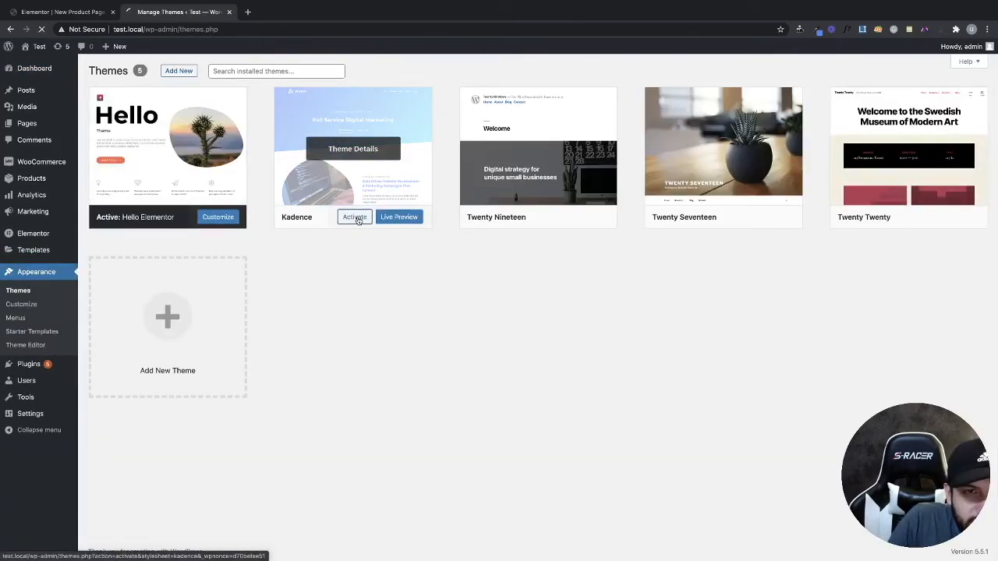
# - Visit the site's Shop page, open Coco Cream and examine how the product template looks with the Kadence theme
pyautogui.click(34, 63)
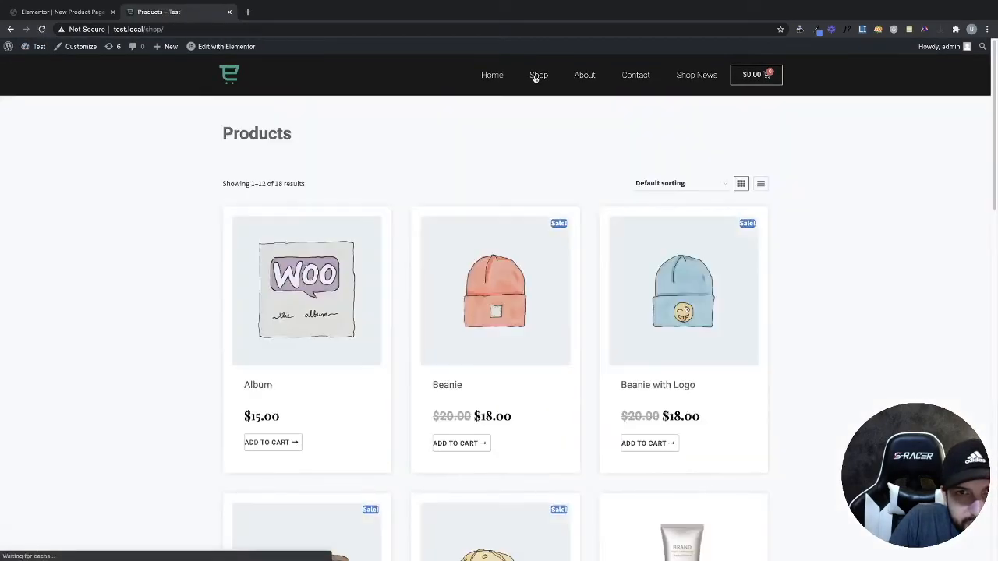
pyautogui.scroll(-5, 739, 280)
pyautogui.scroll(-1, 739, 280)
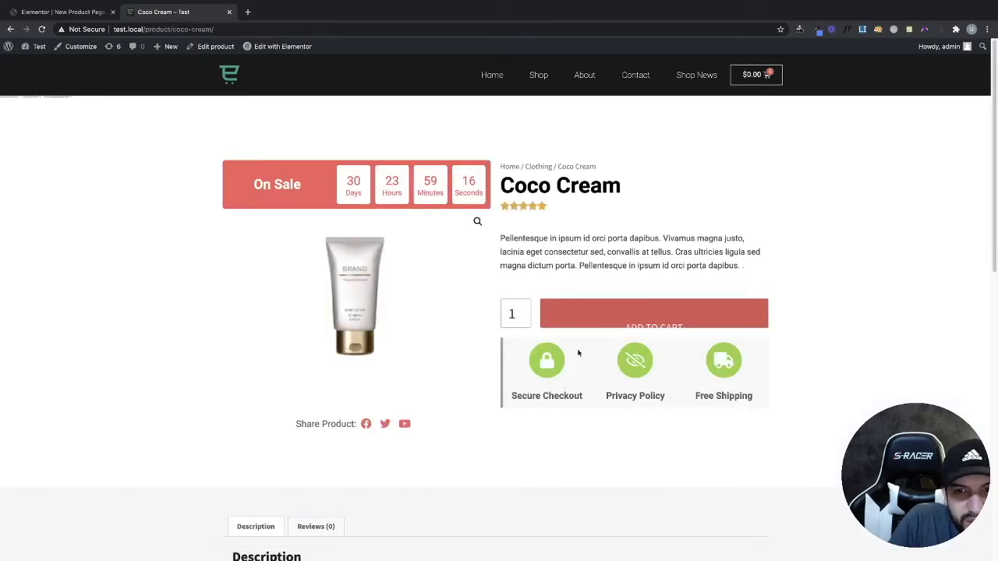
pyautogui.scroll(-8, 578, 353)
pyautogui.scroll(3, 660, 334)
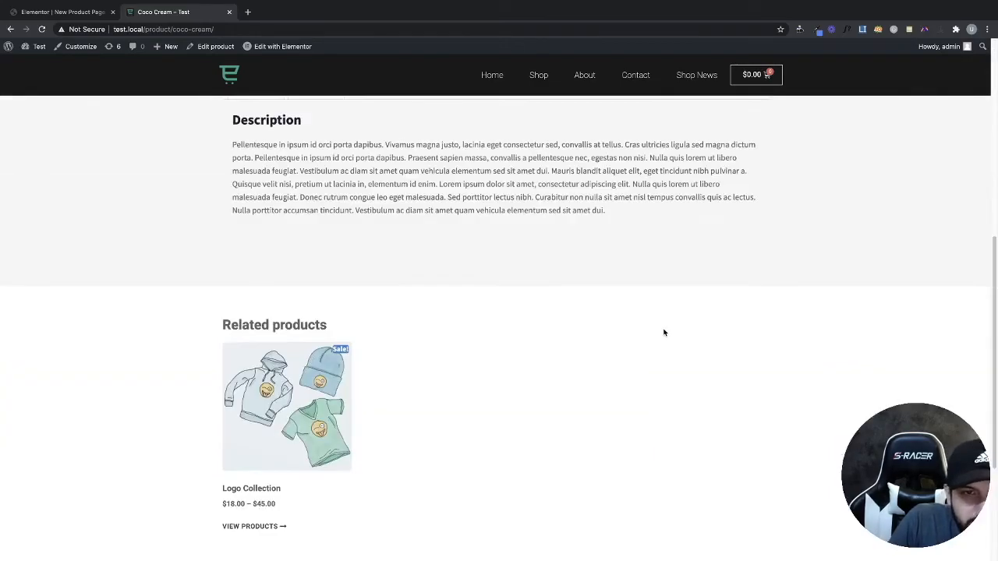
# - Review the Coco Cream page from Related products back up to Add to cart, and reload the product template's Elementor editor
pyautogui.scroll(-2, 663, 333)
pyautogui.scroll(7, 667, 334)
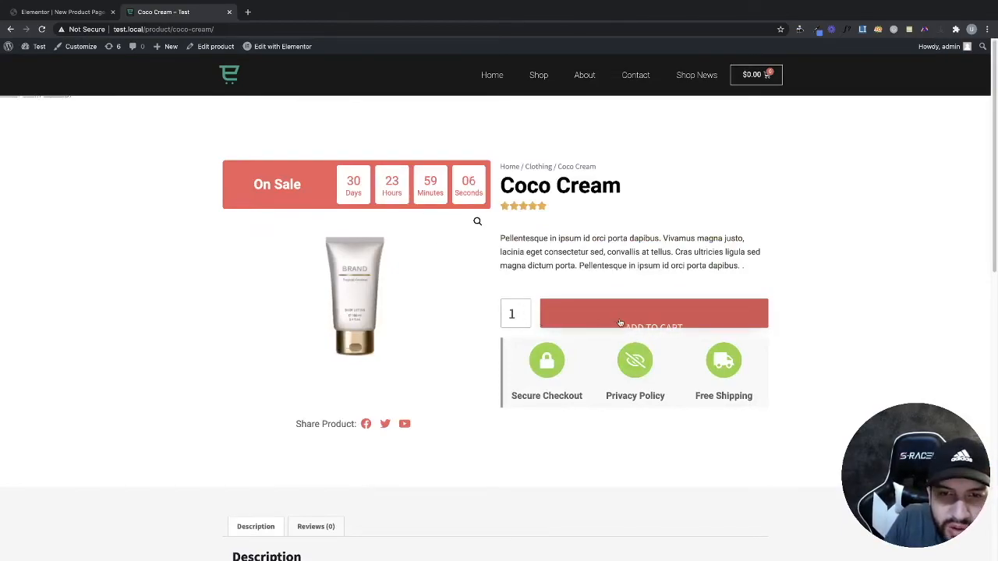
pyautogui.click(66, 11)
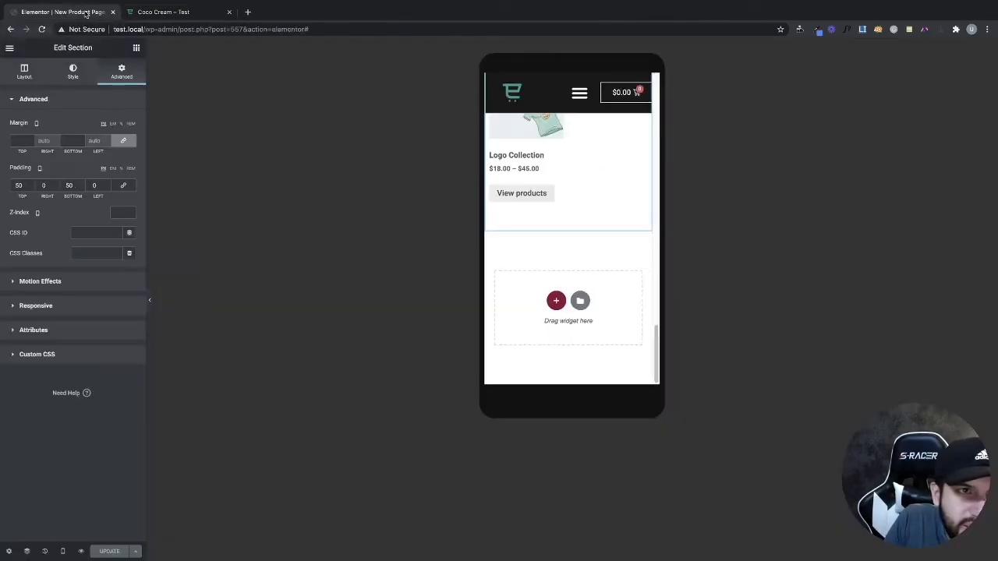
pyautogui.click(181, 30)
pyautogui.press('Return')
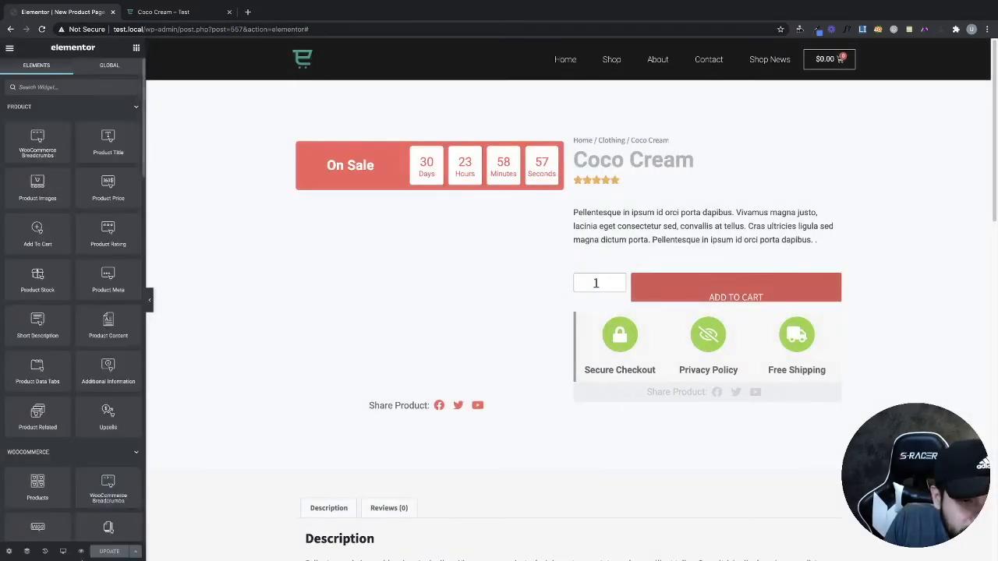
# - Set the Add To Cart button's padding to 20 px at the top and 60 px at the bottom
pyautogui.click(756, 285)
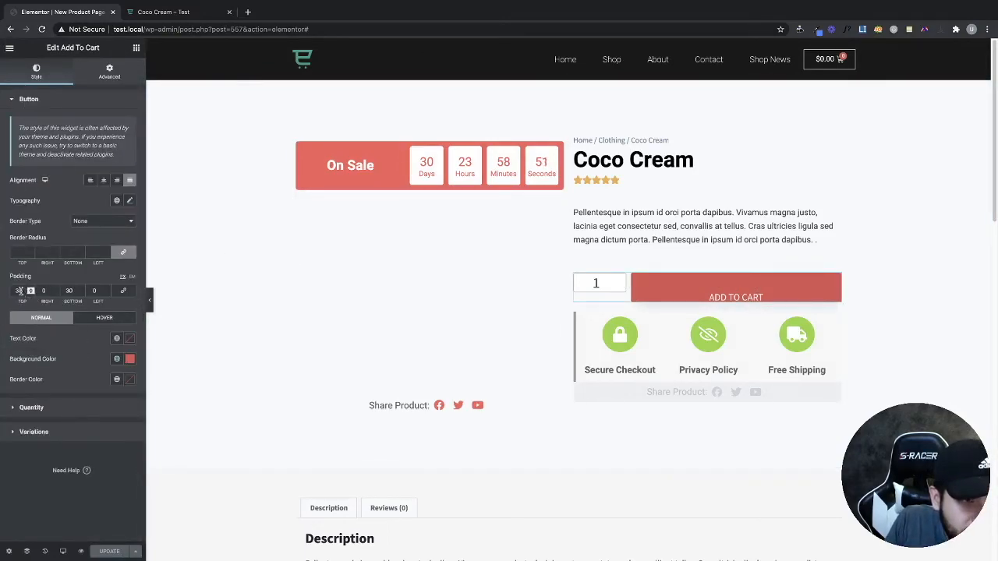
pyautogui.moveTo(21, 290); pyautogui.dragTo(11, 289)
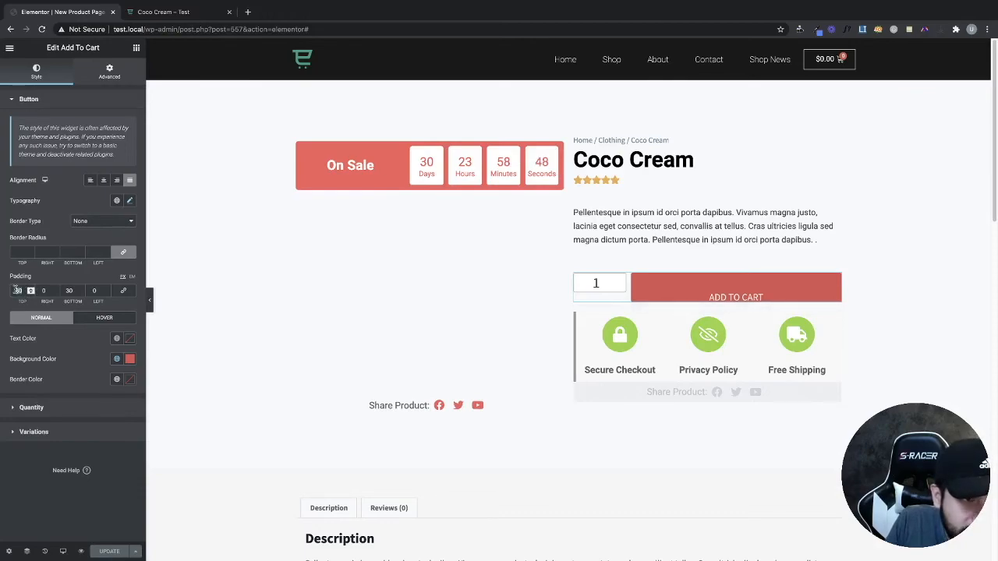
pyautogui.write('0')
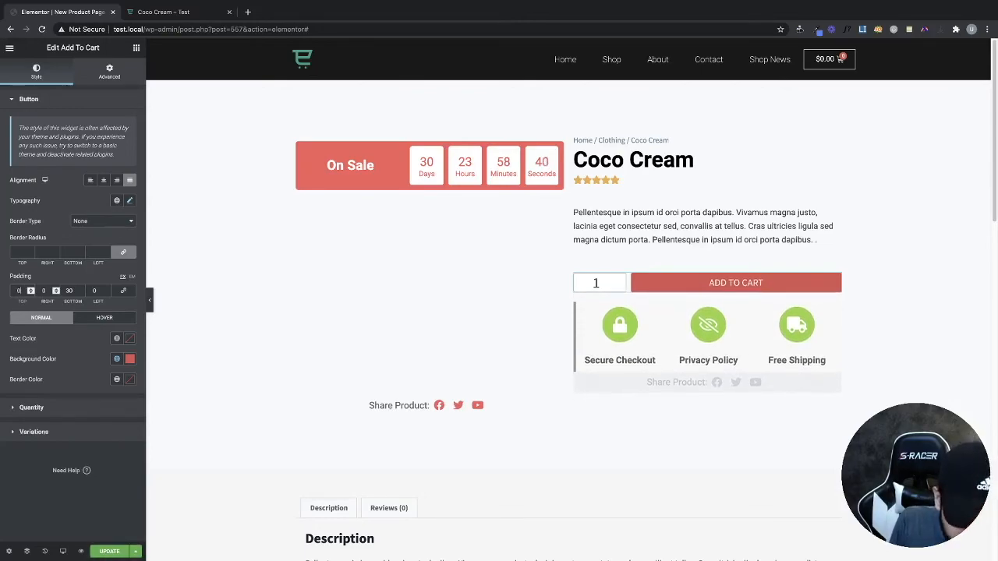
pyautogui.write('1')
pyautogui.press('BackSpace')
pyautogui.write('15')
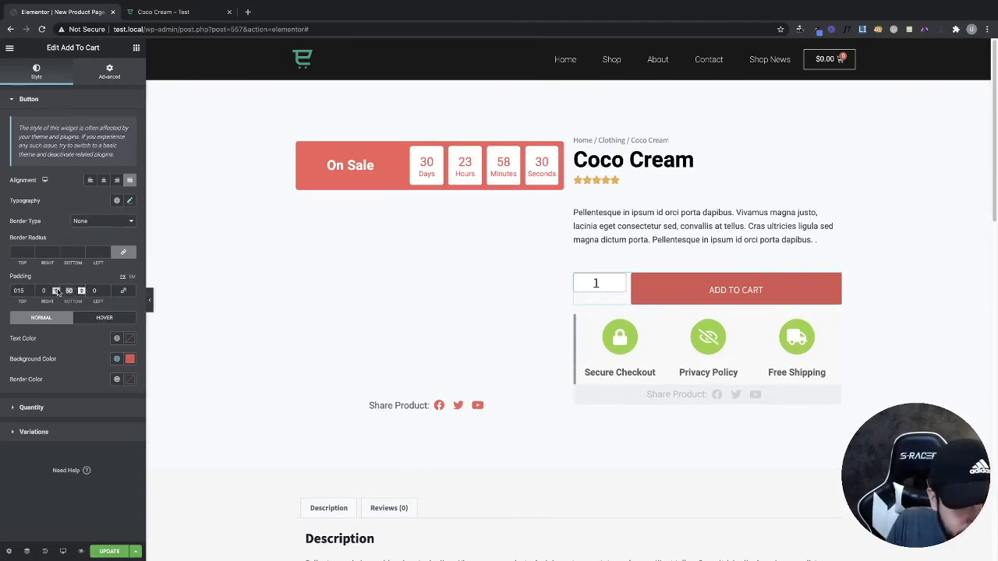
pyautogui.write('60')
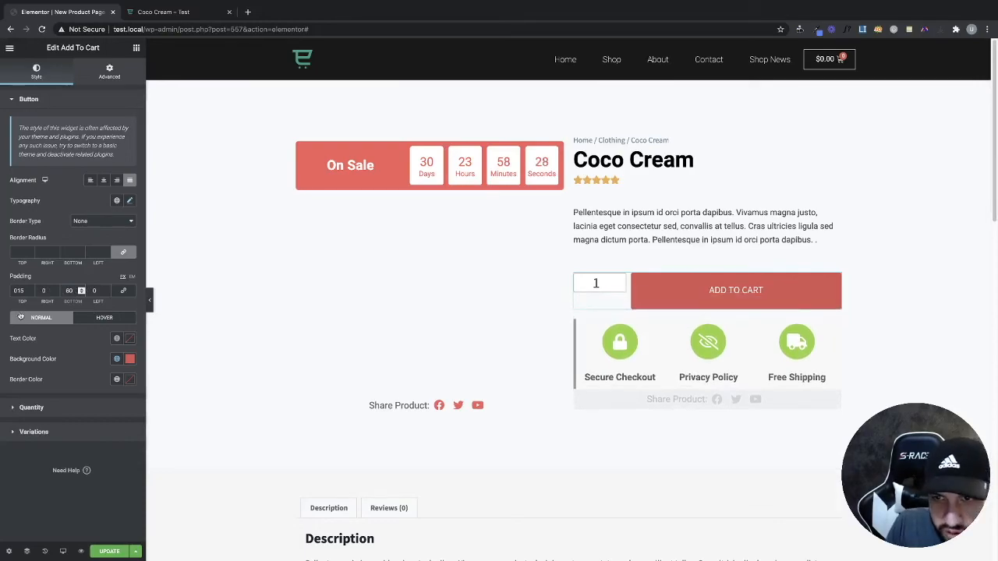
pyautogui.moveTo(25, 290); pyautogui.dragTo(1, 292)
pyautogui.write('20')
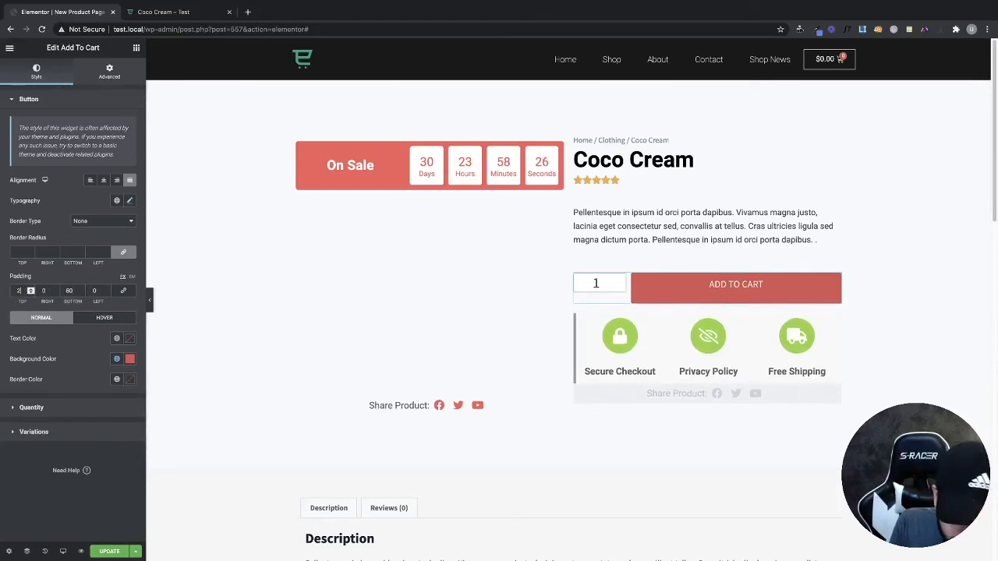
pyautogui.click(595, 284)
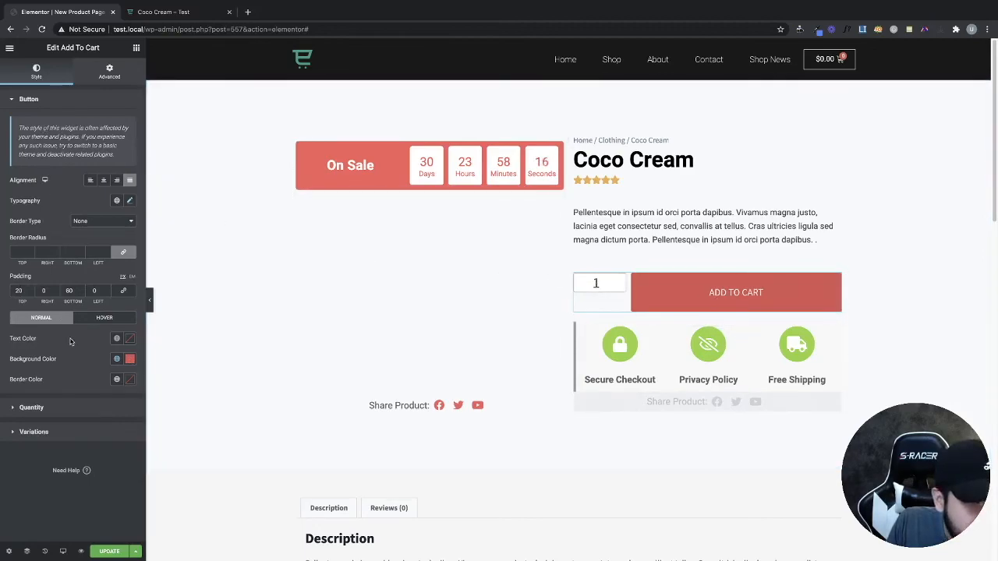
# - Open the Add To Cart widget's Quantity settings and set the quantity box's top and bottom padding to 30 px
pyautogui.click(77, 408)
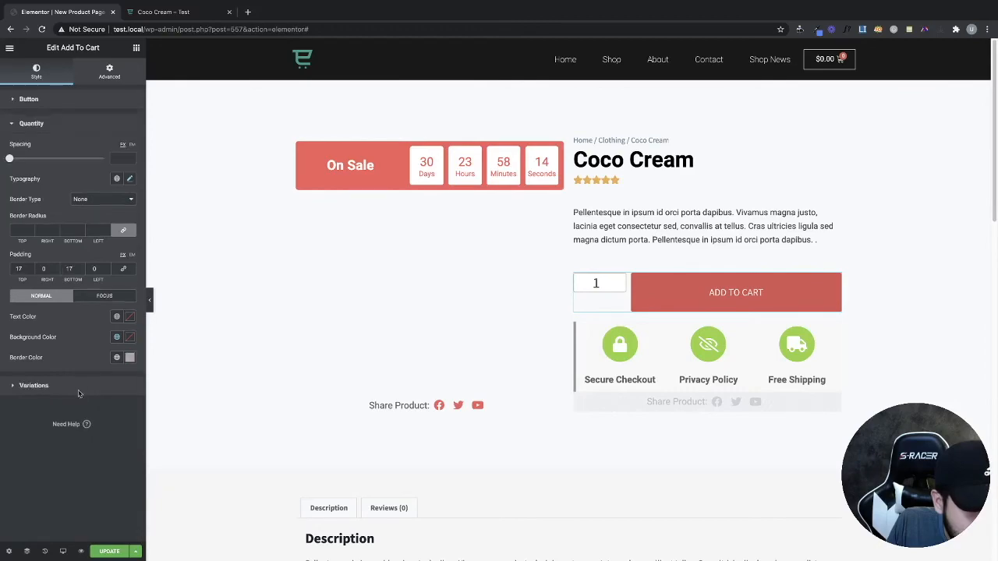
pyautogui.moveTo(25, 269); pyautogui.dragTo(9, 268)
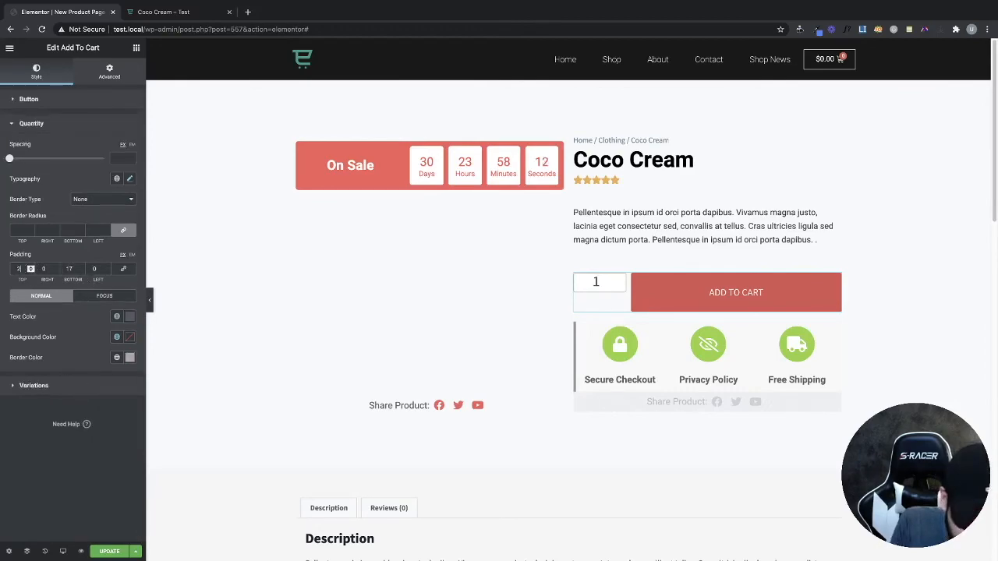
pyautogui.moveTo(75, 269); pyautogui.dragTo(47, 268)
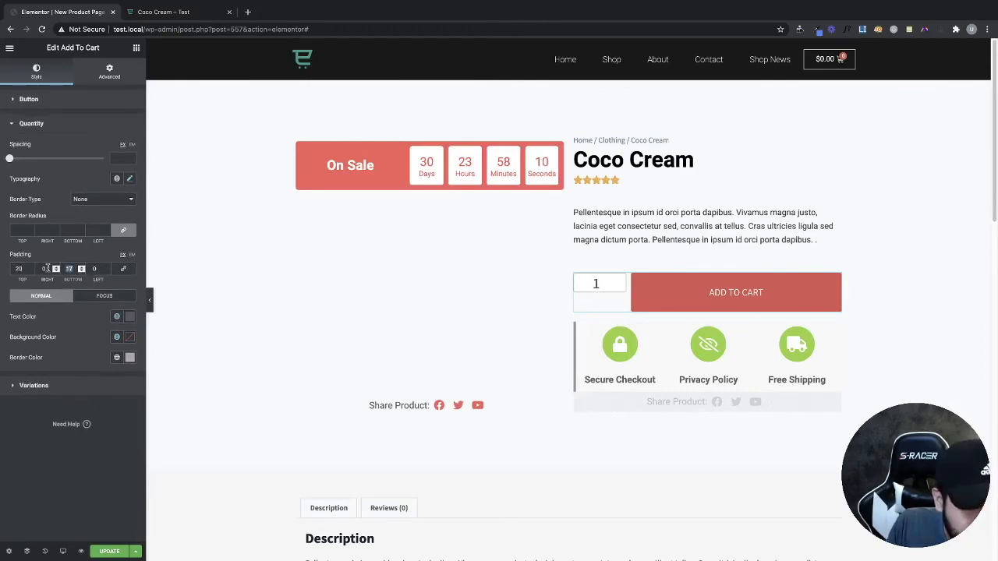
pyautogui.write('60')
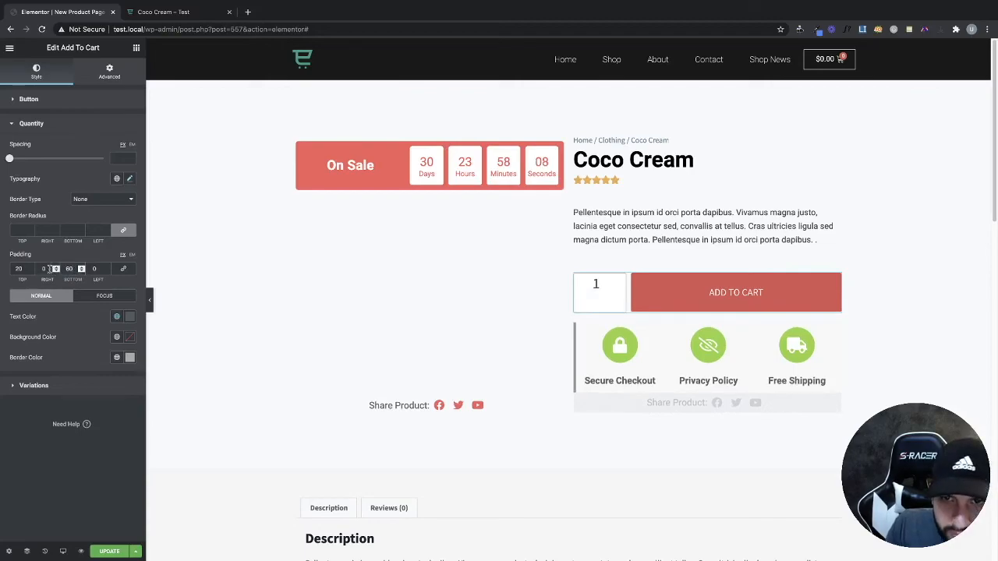
pyautogui.moveTo(26, 268); pyautogui.dragTo(4, 268)
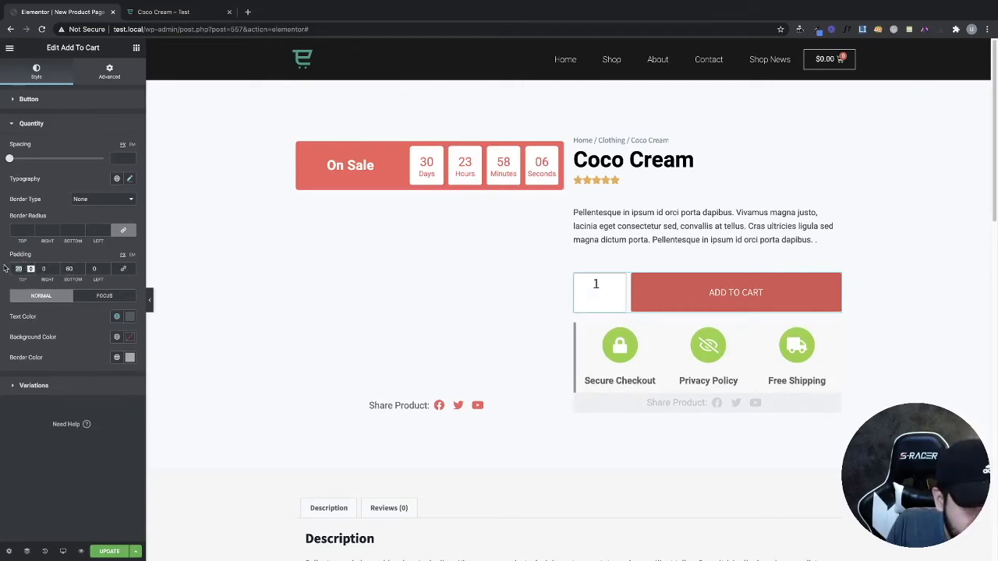
pyautogui.write('30')
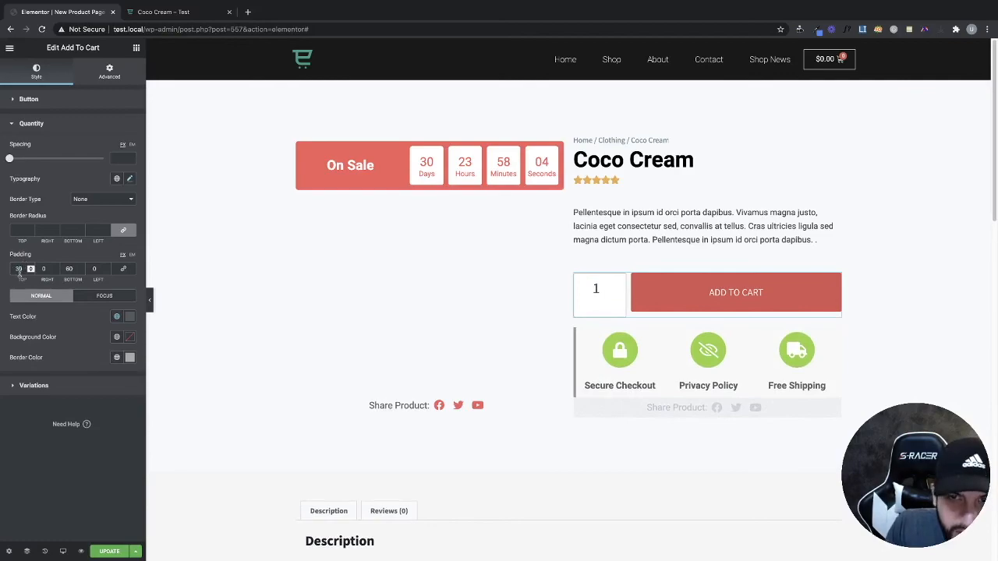
pyautogui.write('30')
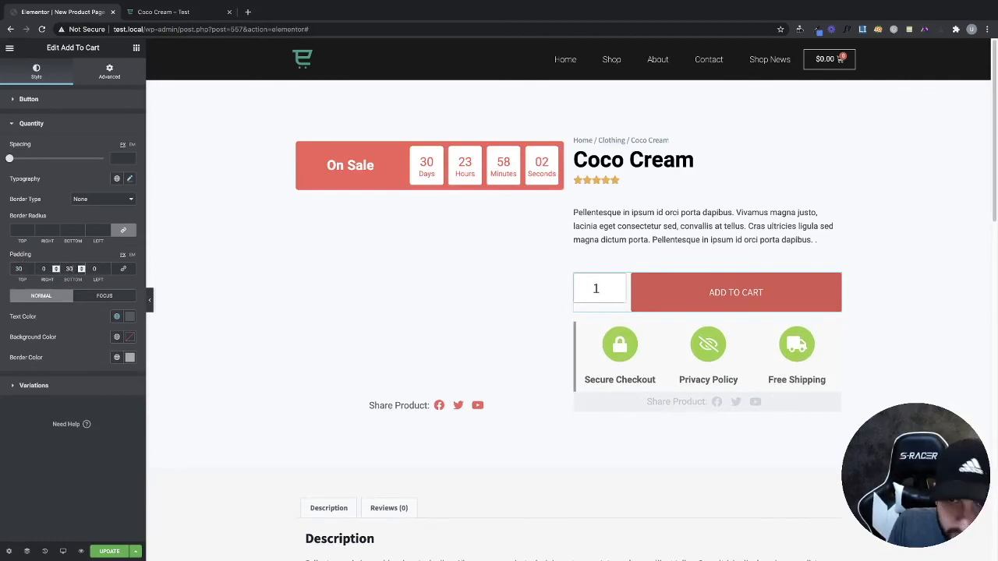
# - Try a padding of 35 px at the top and bottom of the quantity box
pyautogui.moveTo(22, 267); pyautogui.dragTo(3, 267)
pyautogui.write('40')
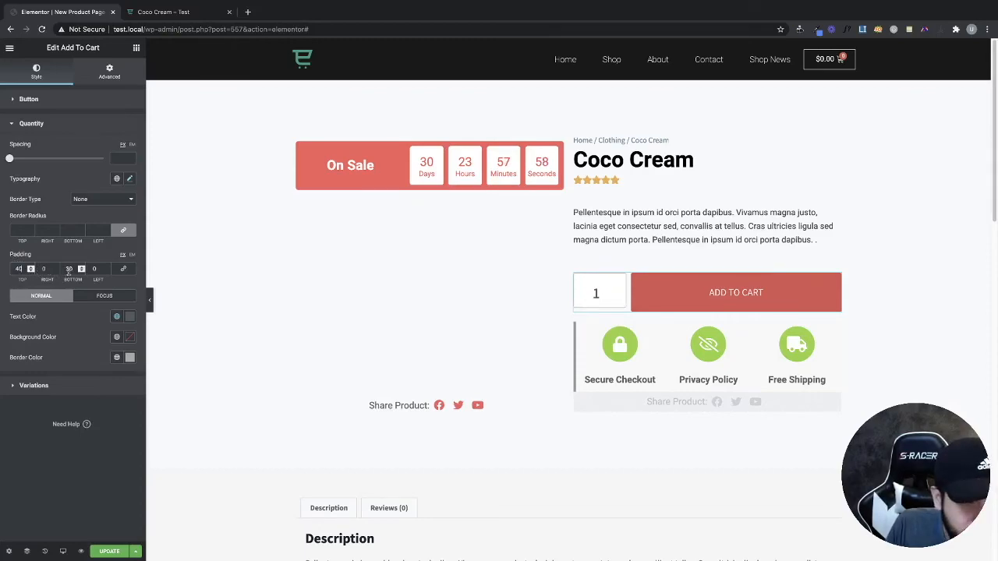
pyautogui.moveTo(23, 268); pyautogui.dragTo(10, 268)
pyautogui.write('35')
pyautogui.moveTo(74, 268); pyautogui.dragTo(60, 268)
pyautogui.write('35')
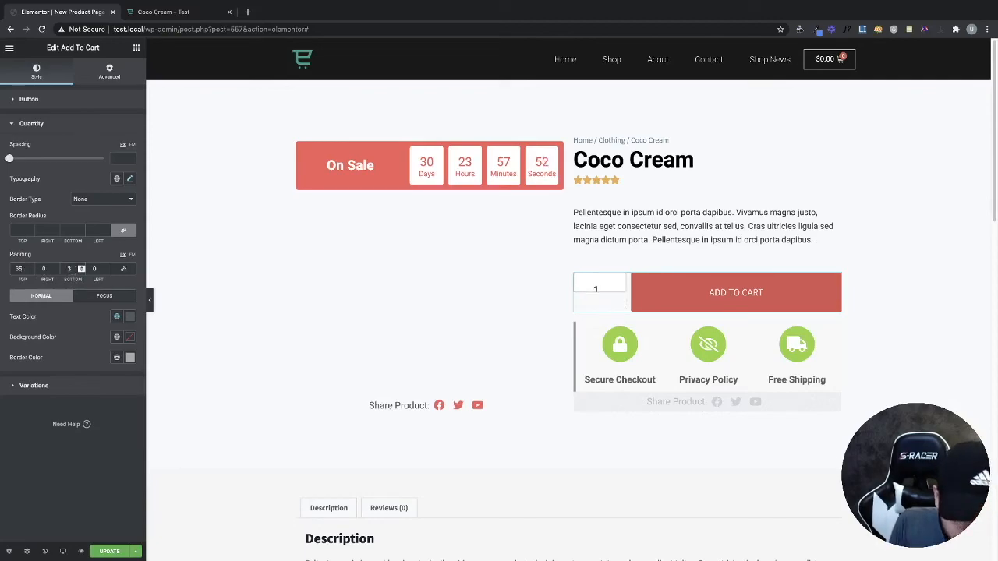
# - Set the quantity box's top and bottom padding to 40 px
pyautogui.moveTo(74, 269); pyautogui.dragTo(44, 268)
pyautogui.write('40')
pyautogui.moveTo(25, 268); pyautogui.dragTo(12, 267)
pyautogui.write('40')
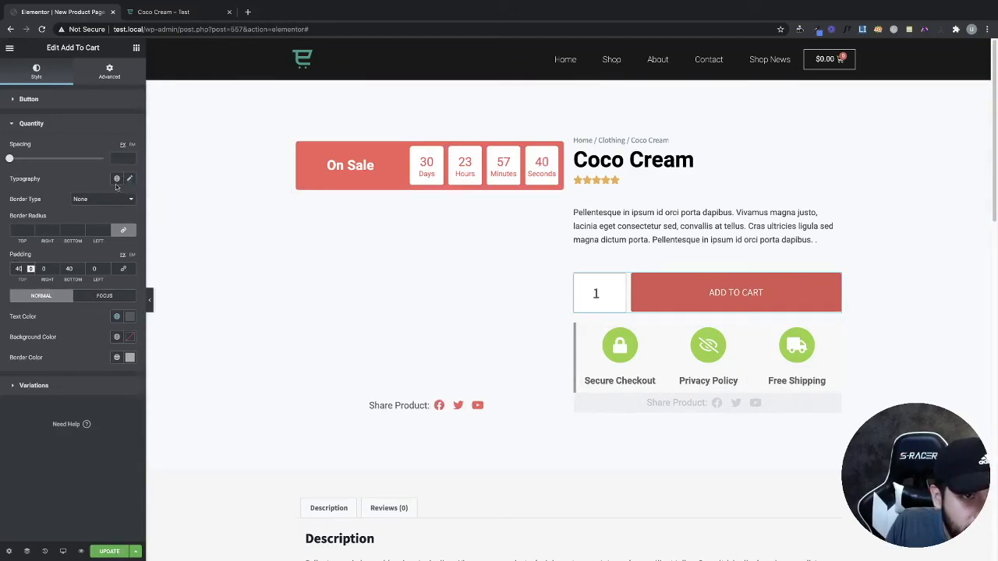
# - Set the Add To Cart button's typography to size 26 px and weight 600
pyautogui.click(105, 101)
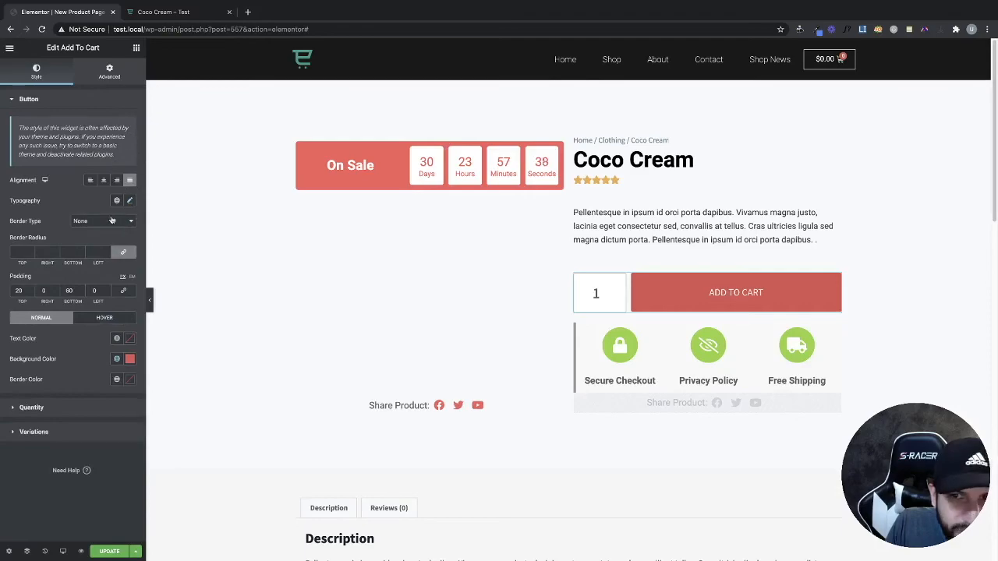
pyautogui.click(130, 201)
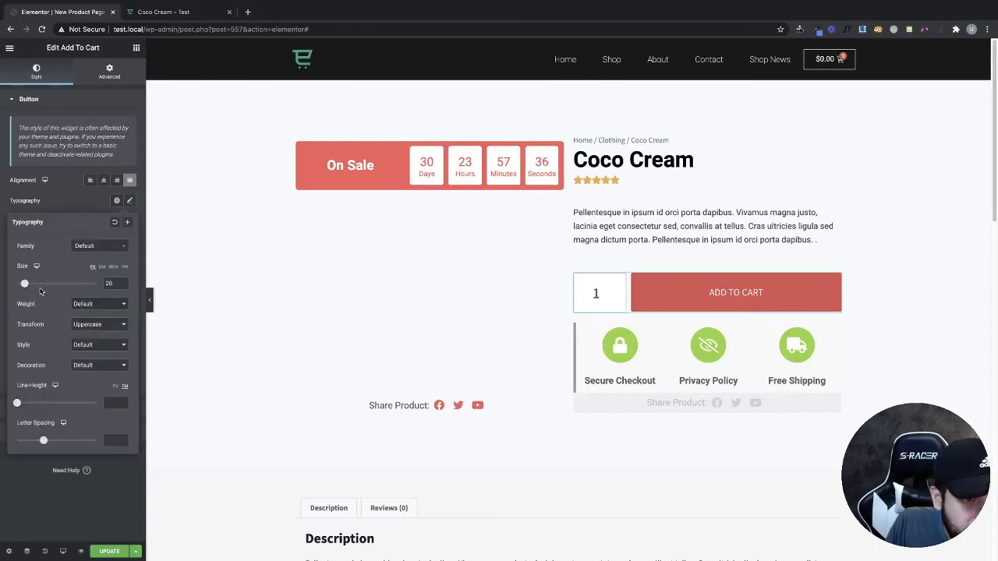
pyautogui.moveTo(24, 284); pyautogui.dragTo(27, 284)
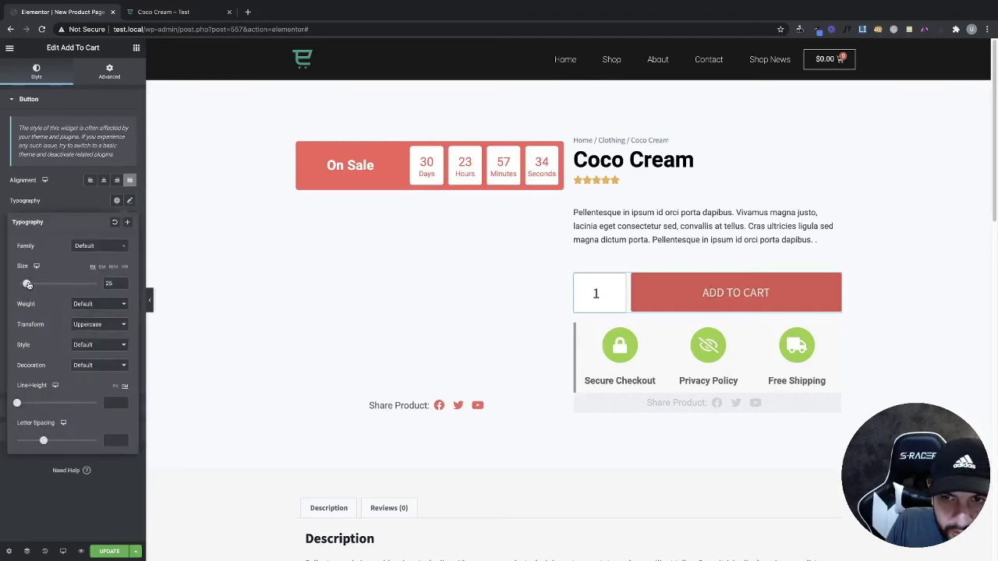
pyautogui.click(95, 304)
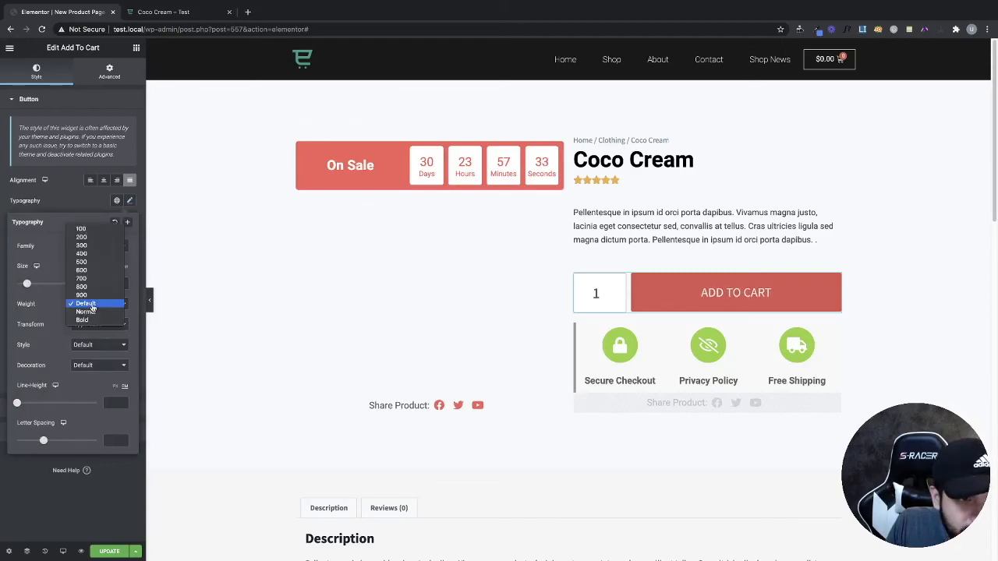
pyautogui.click(92, 270)
pyautogui.click(92, 301)
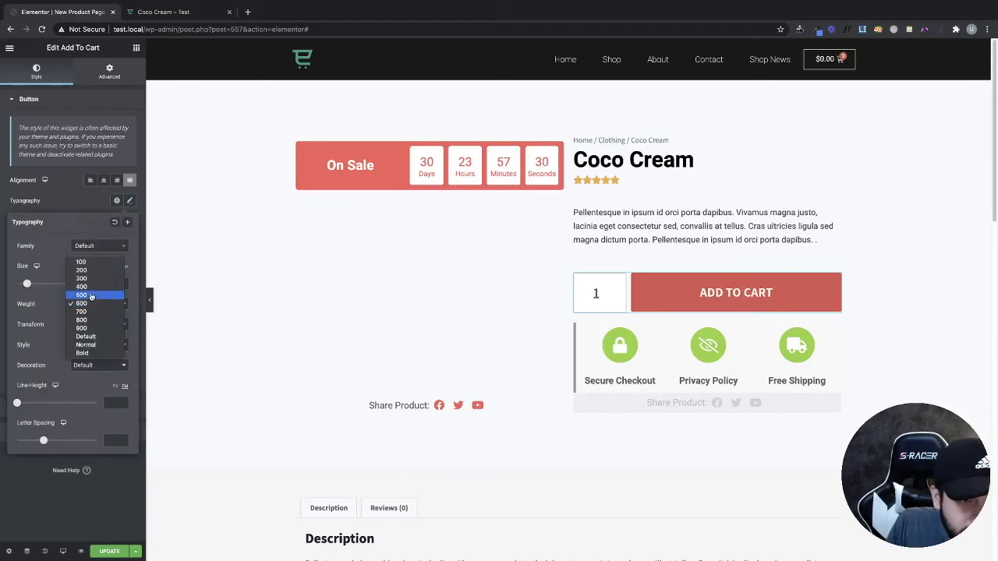
pyautogui.click(91, 296)
pyautogui.click(90, 306)
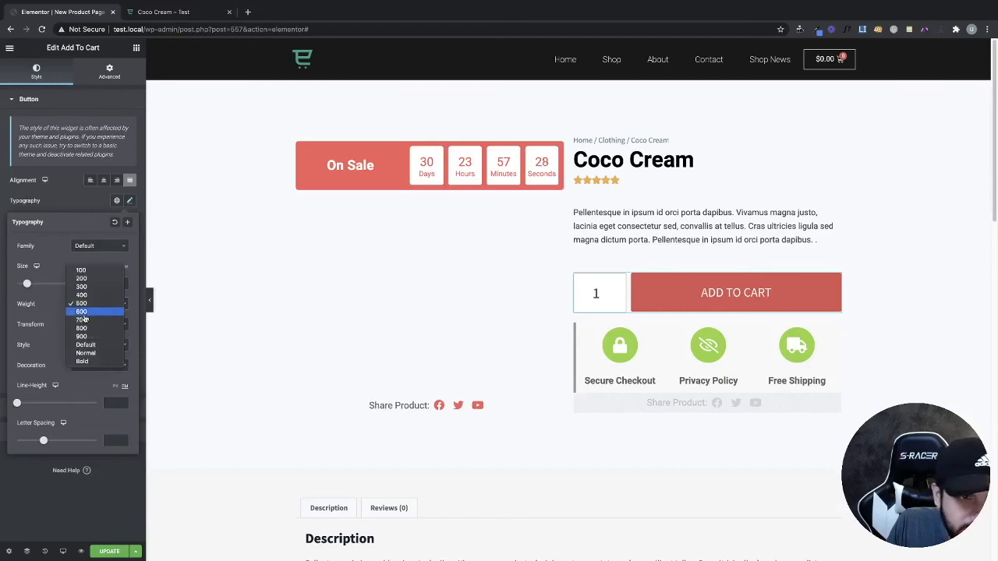
pyautogui.click(82, 311)
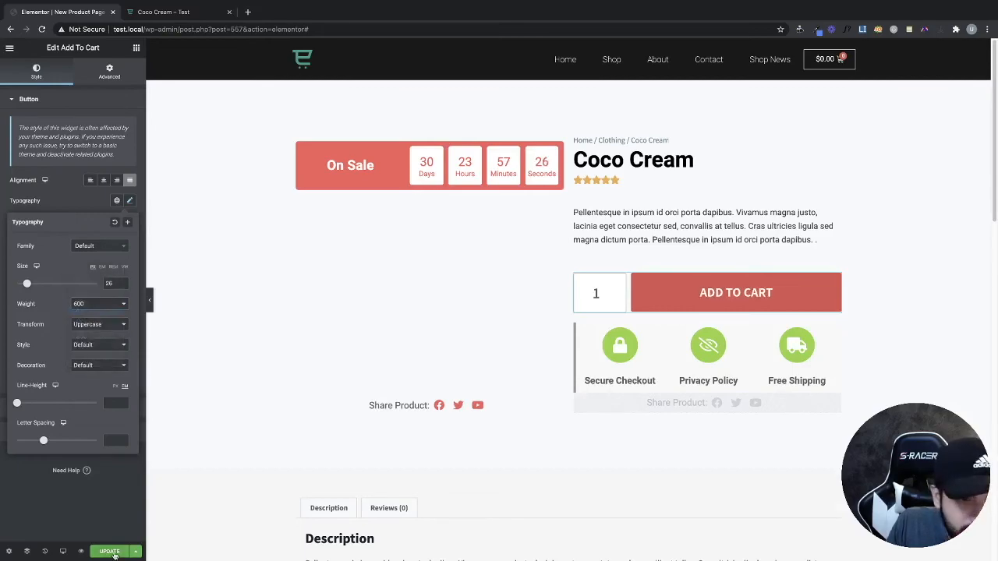
# - Update the template and reopen Coco Cream from the live Shop page to check the Add to cart button
pyautogui.click(114, 554)
pyautogui.click(164, 12)
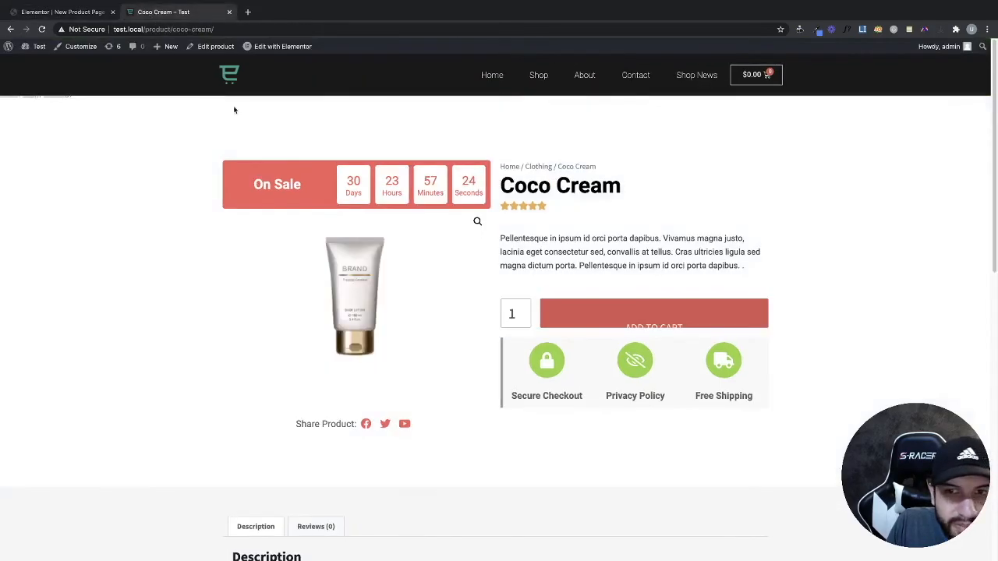
pyautogui.click(551, 76)
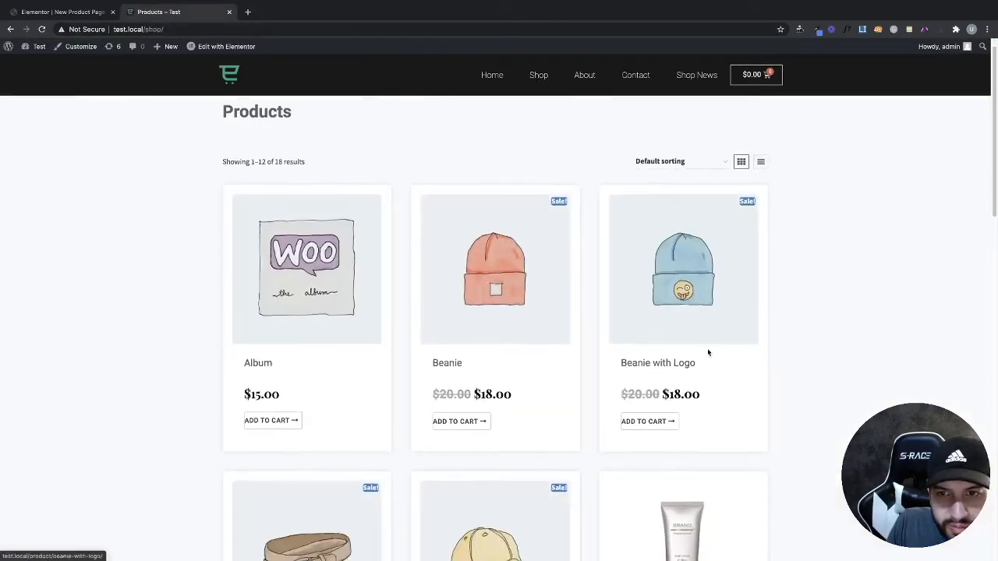
pyautogui.scroll(-4, 708, 353)
pyautogui.click(670, 252)
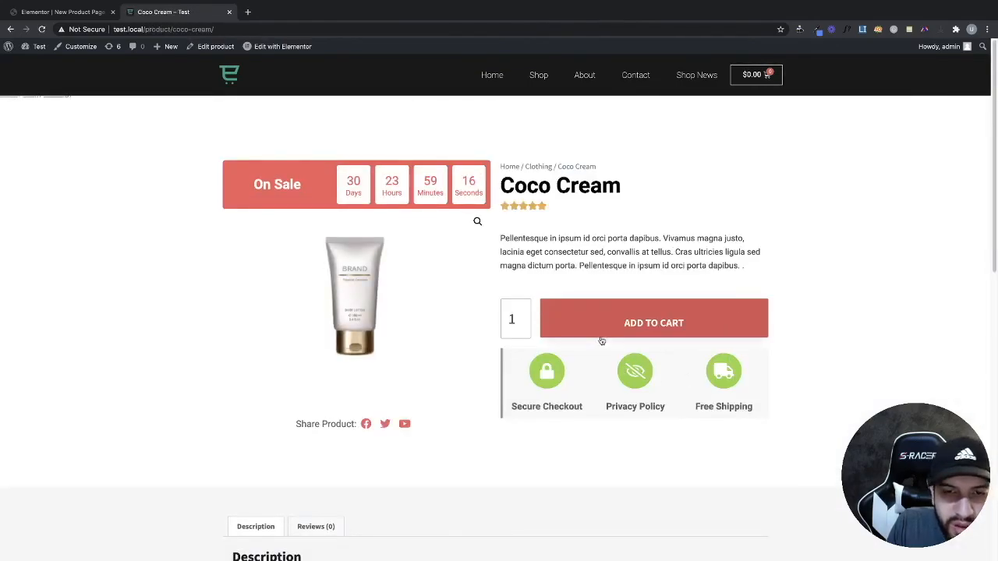
# - Return to the template editor and reduce the Add To Cart button's top padding to 13 px
pyautogui.click(94, 11)
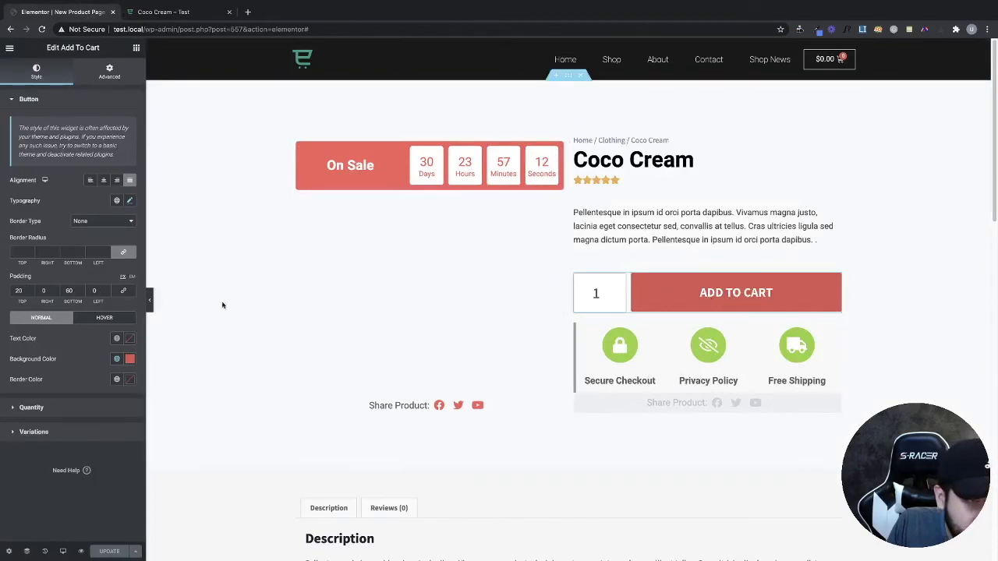
pyautogui.moveTo(22, 290); pyautogui.dragTo(9, 291)
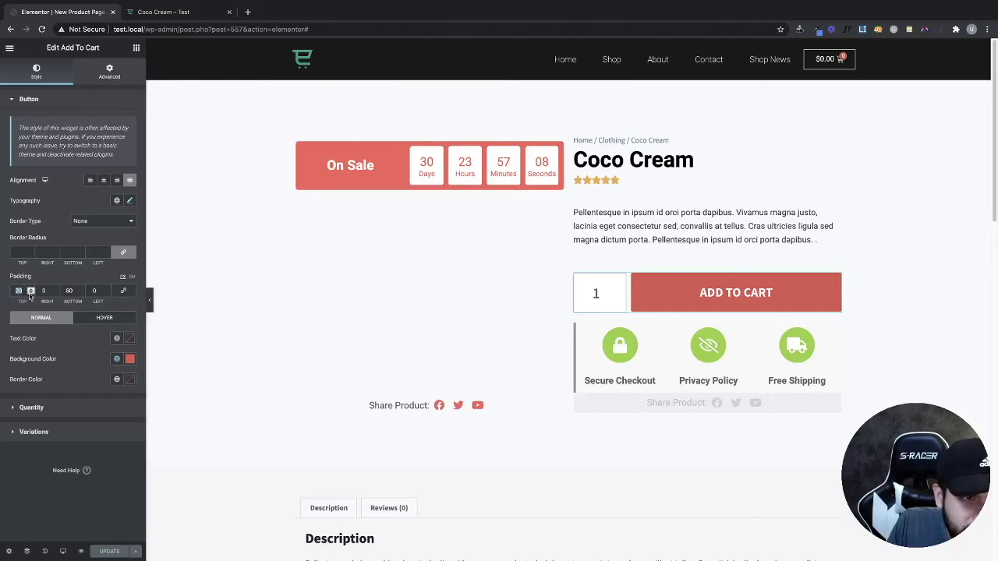
pyautogui.press('Down')
pyautogui.press('Down')
pyautogui.press('Down')
pyautogui.press('Down')
pyautogui.press('Down')
pyautogui.press('Down')
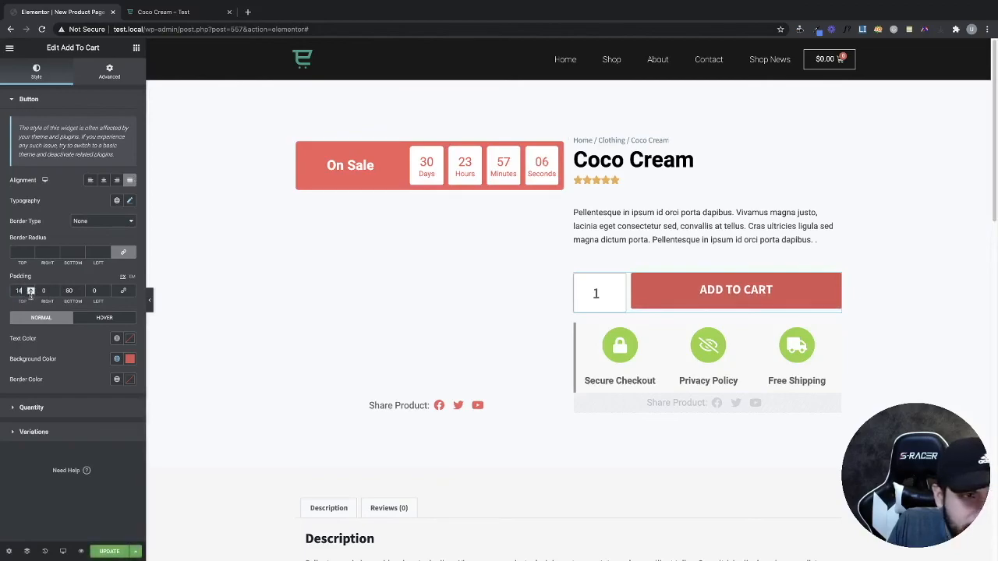
pyautogui.click(32, 293)
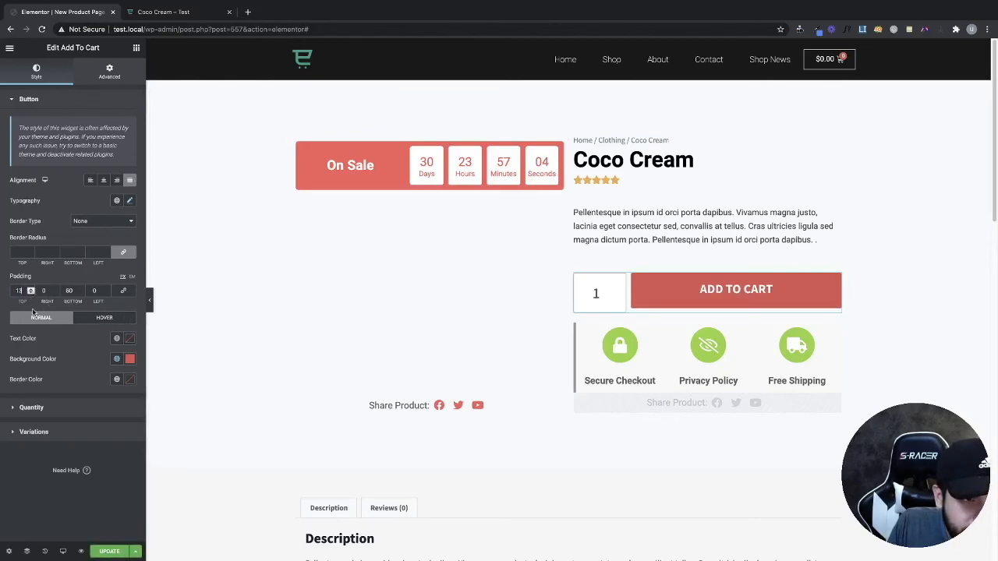
# - Update the template and reload the live Coco Cream product page to check the Add to cart button's padding
pyautogui.click(110, 551)
pyautogui.click(162, 12)
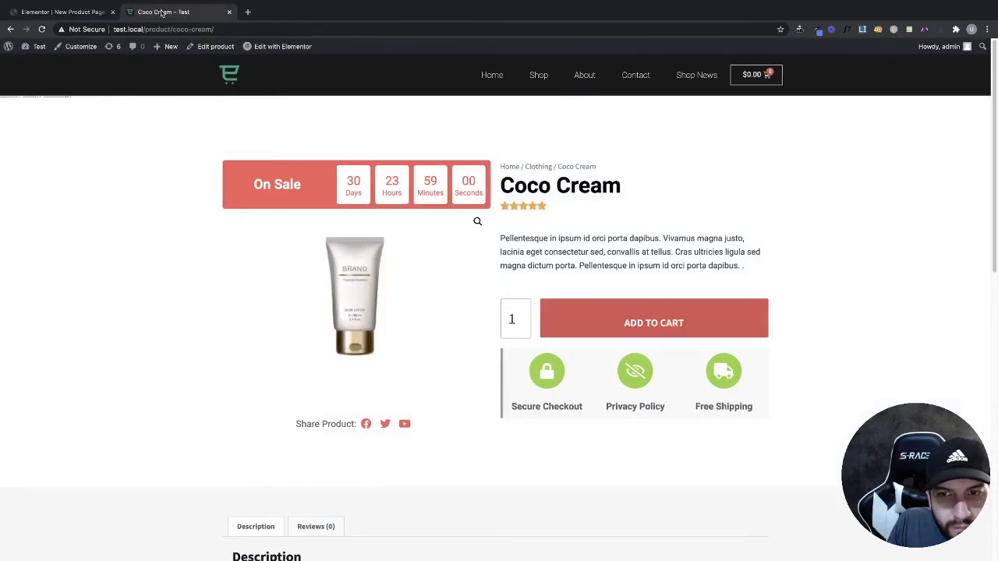
pyautogui.click(278, 28)
pyautogui.press('Return')
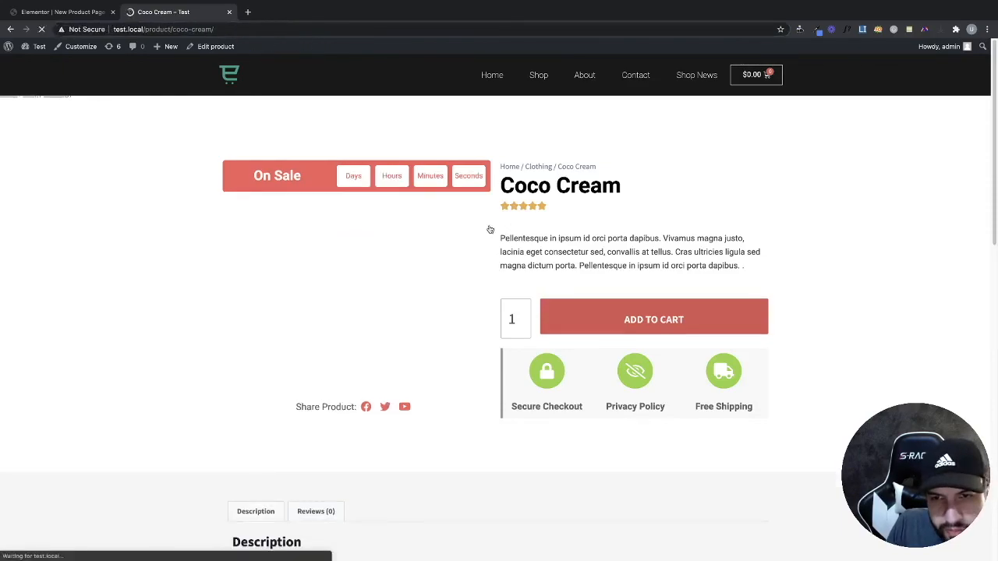
# - Return to the template editor, set the Add To Cart button's bottom padding to 70 px and update the template
pyautogui.click(74, 13)
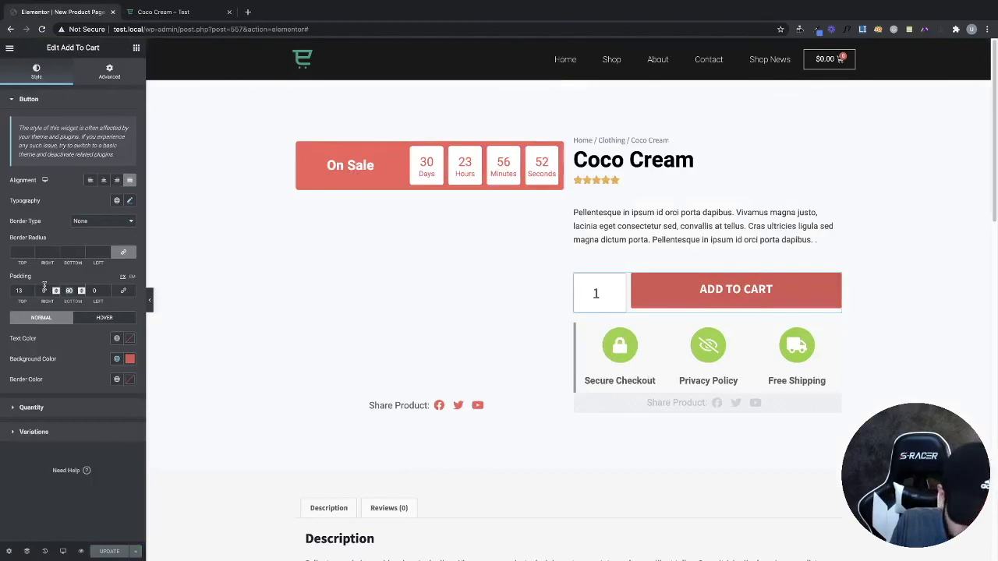
pyautogui.write('70')
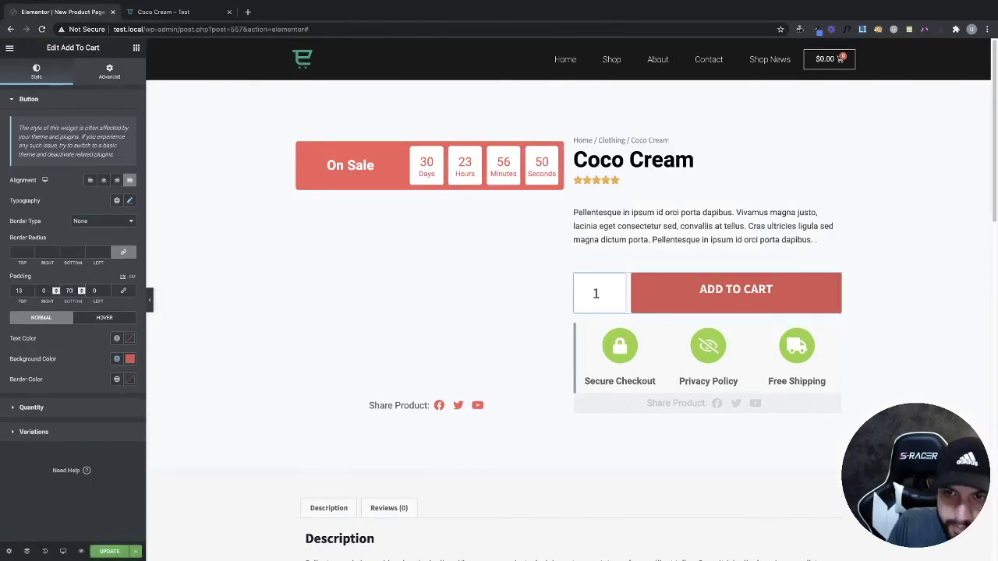
pyautogui.click(109, 551)
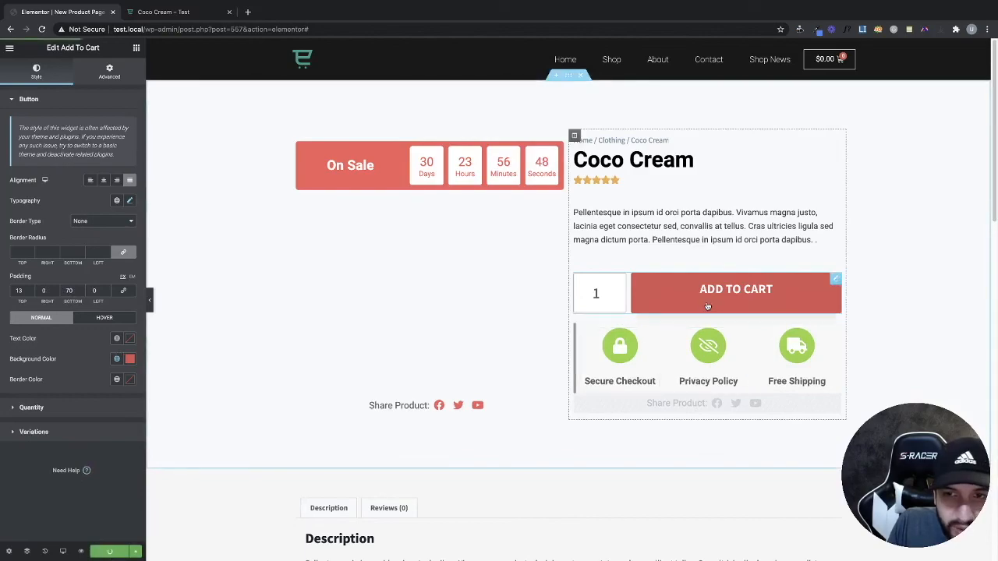
# - Reload the live Coco Cream page and review its layout, comparing the Add to cart button with the quantity box
pyautogui.click(222, 4)
pyautogui.click(265, 29)
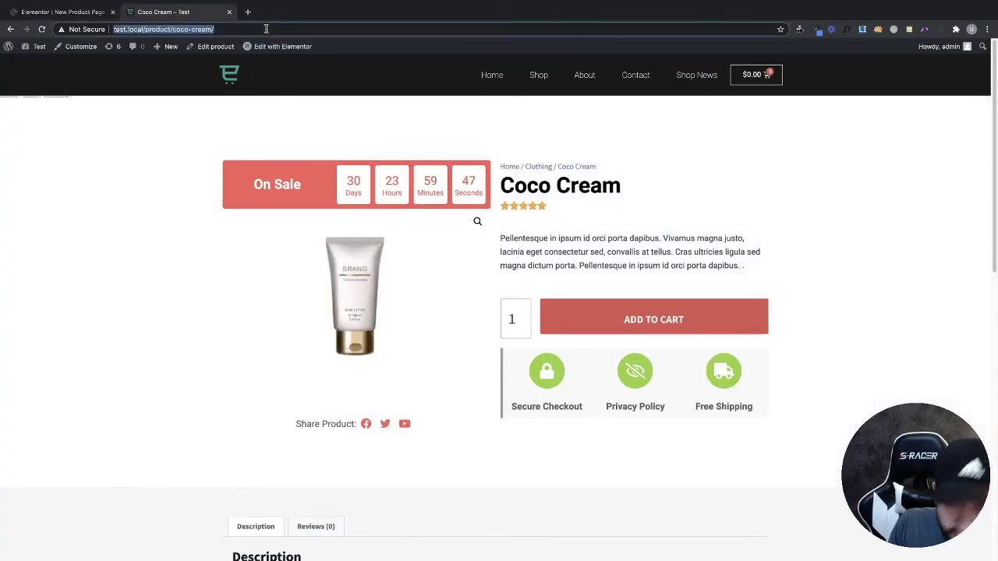
pyautogui.press('Return')
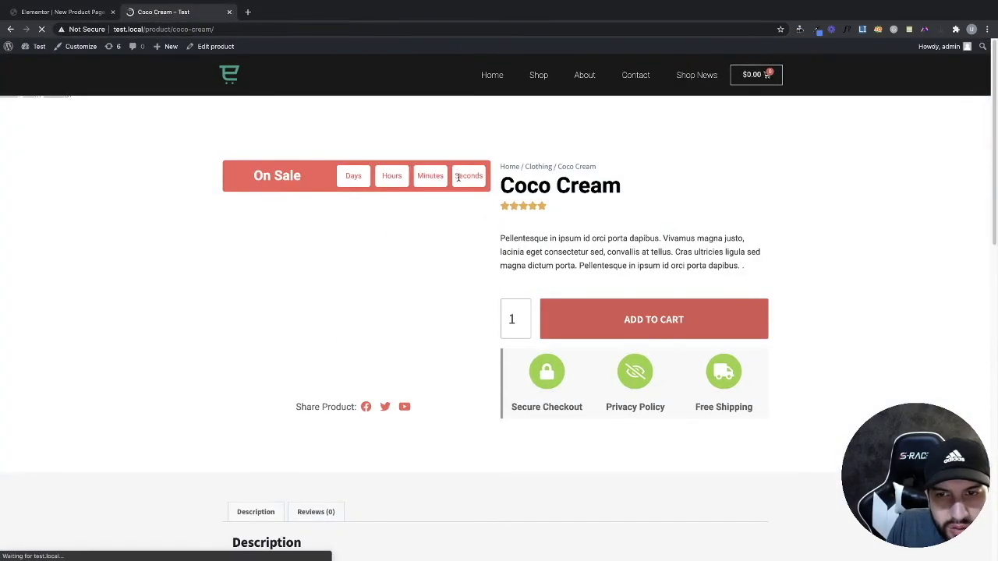
pyautogui.scroll(-4, 702, 285)
pyautogui.scroll(4, 724, 304)
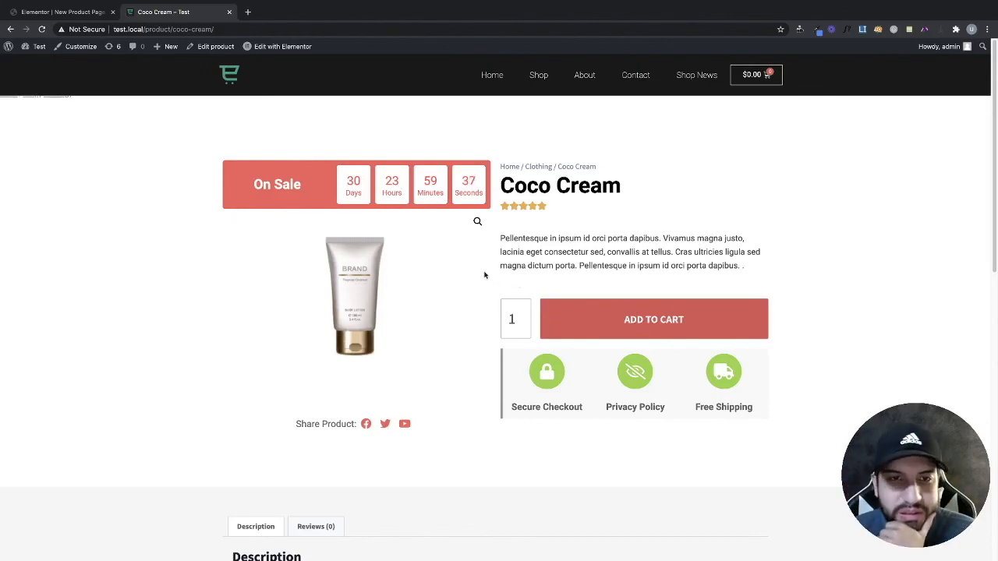
pyautogui.scroll(-6, 484, 274)
pyautogui.scroll(5, 505, 287)
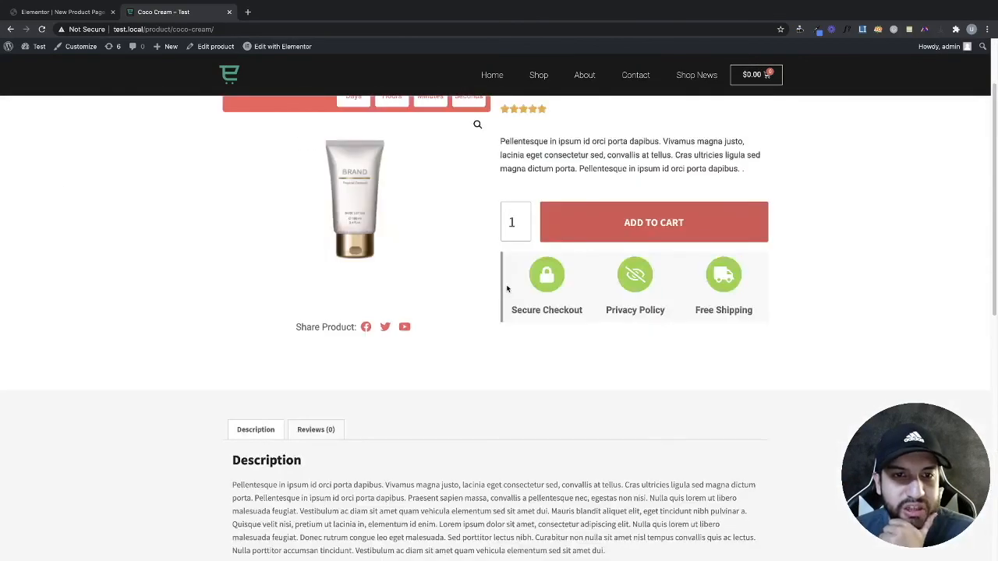
pyautogui.scroll(2, 506, 289)
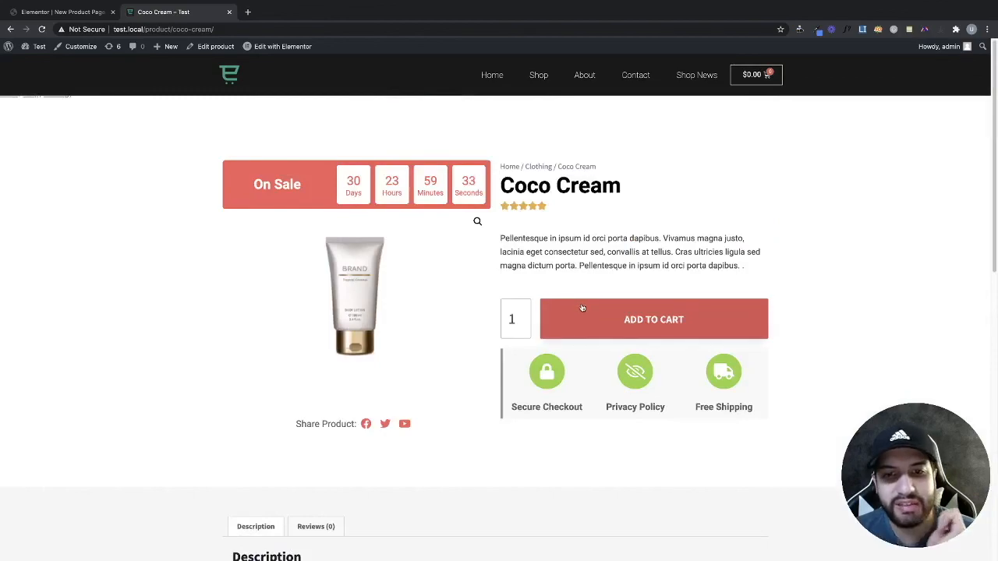